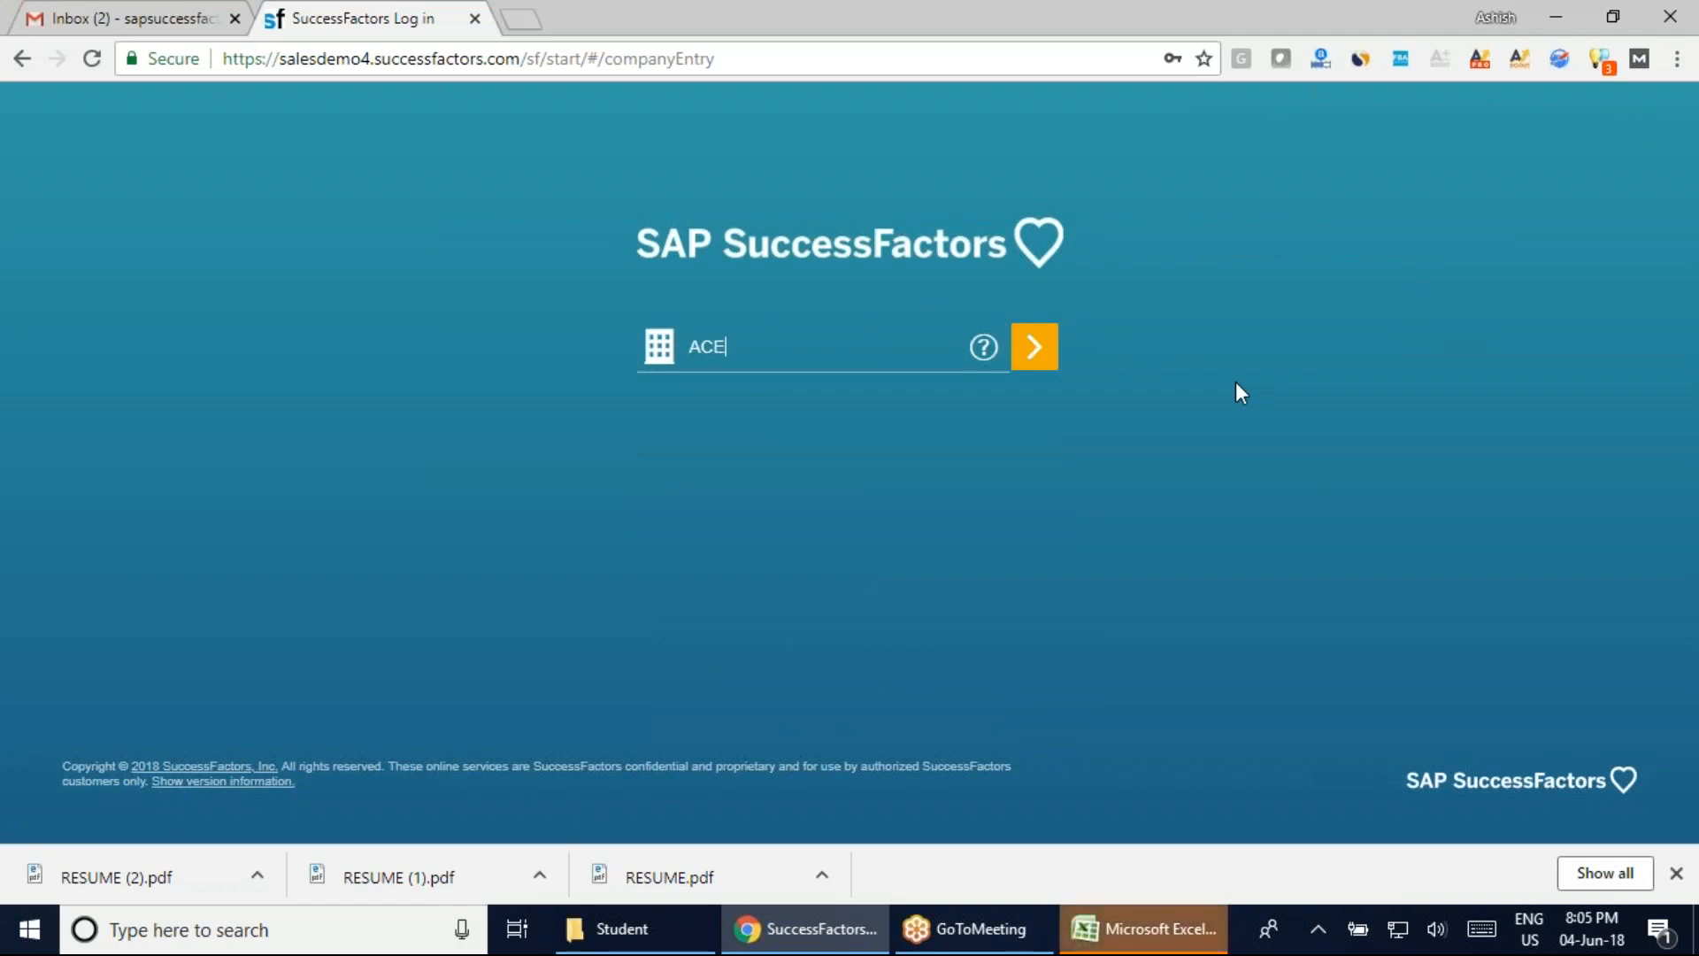
Log in to SAP SuccessFactors as the admin user with the training company ID, username and password
text(train37)
key(Return)
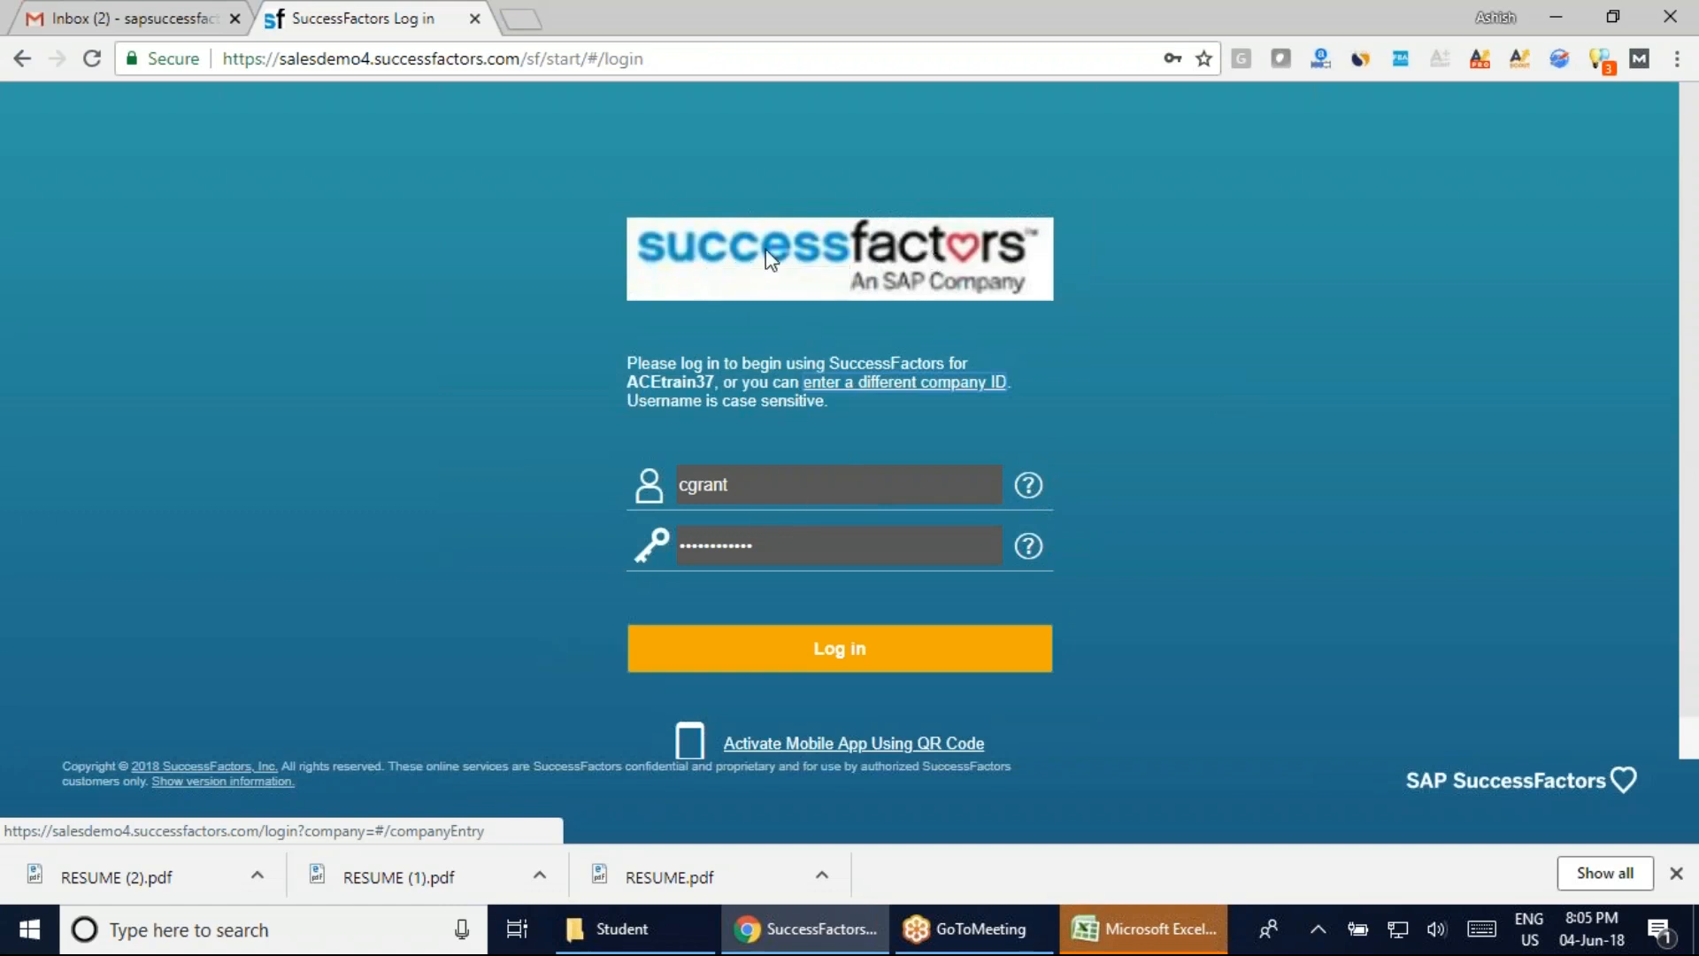
double_click(754, 483)
text(admin125)
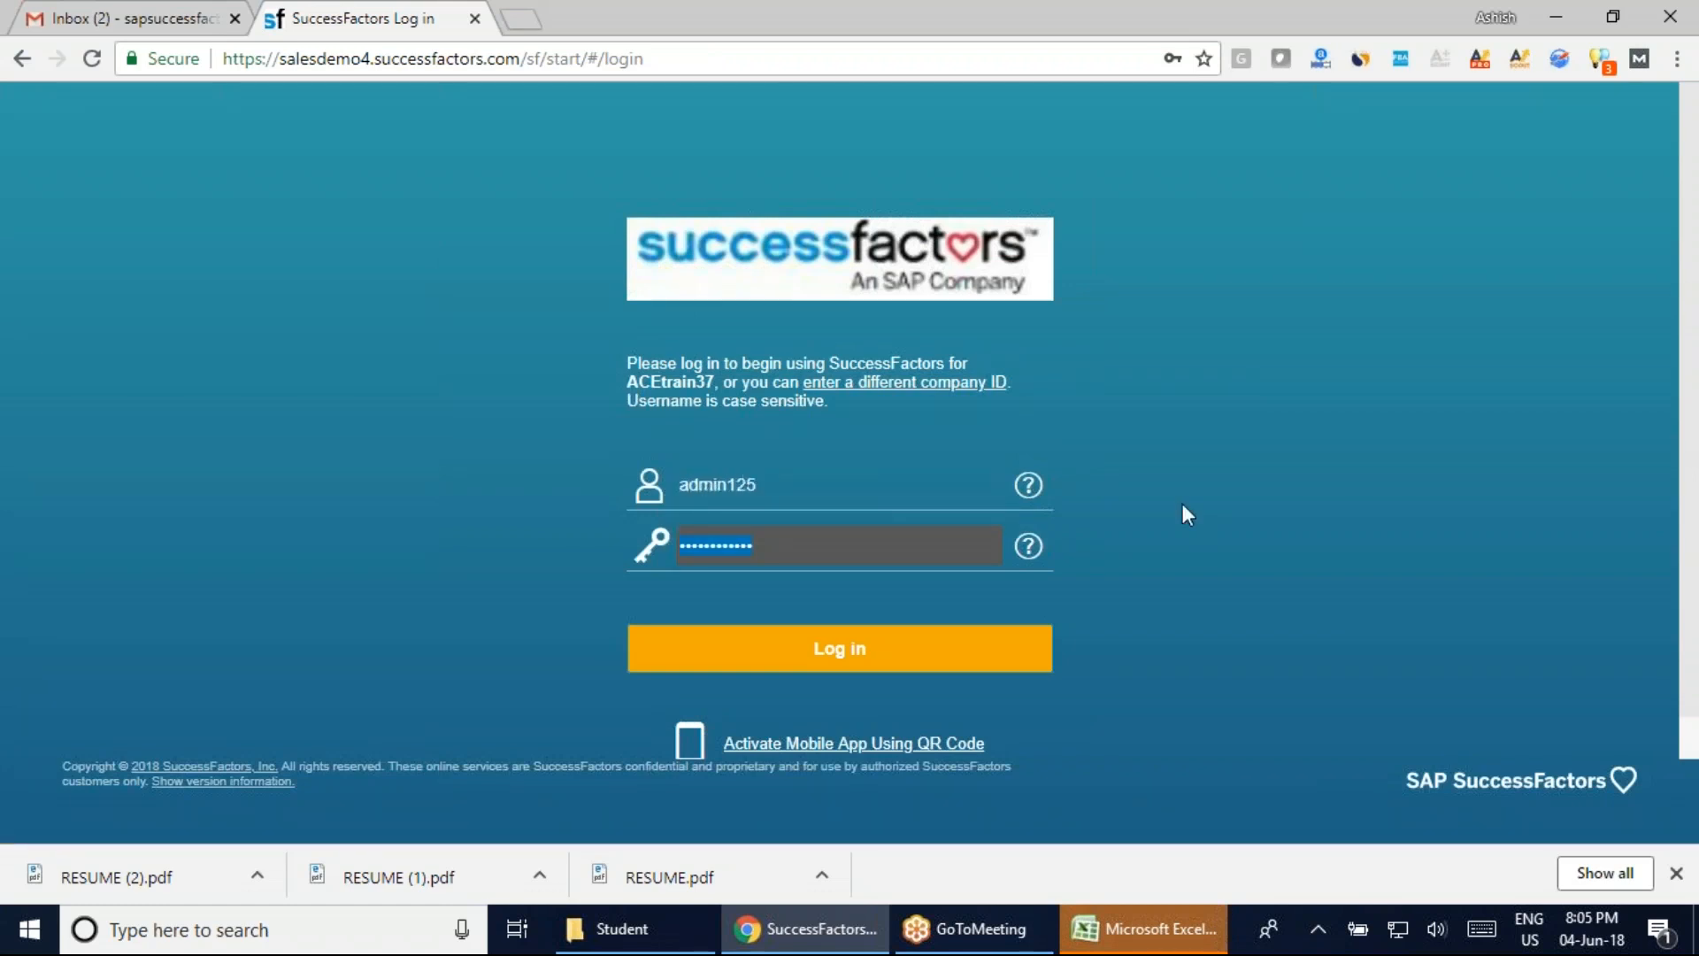
text(p)
key(Return)
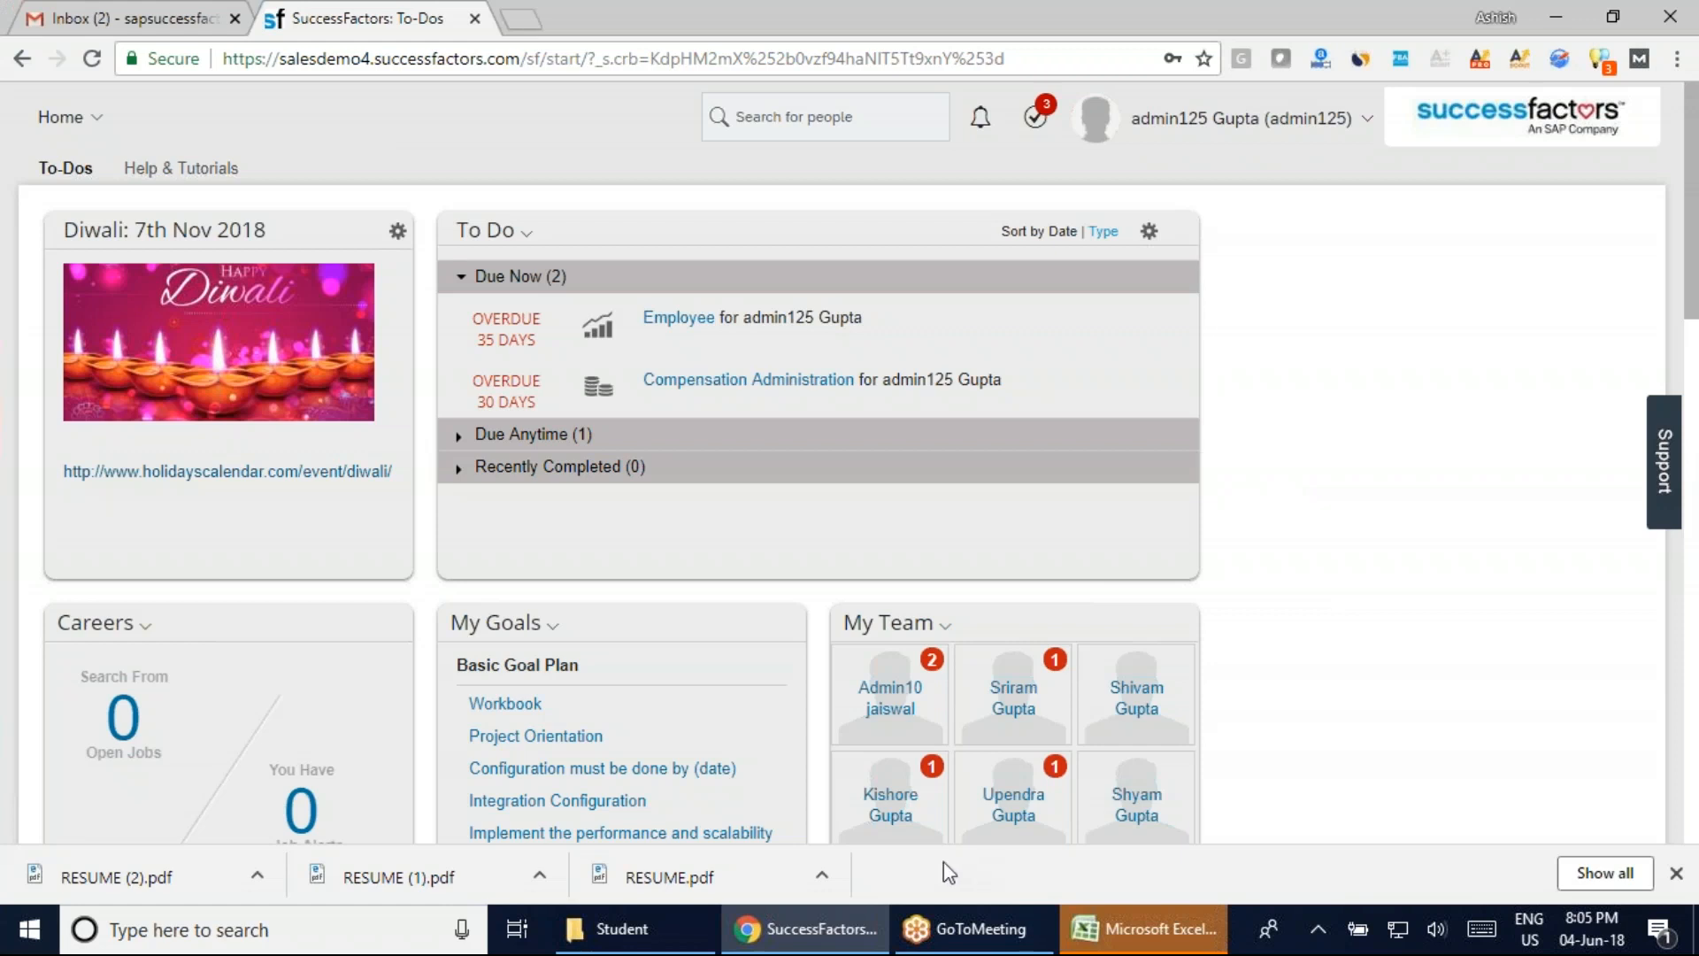
Maximize the TCS Successfactor Batch workbook and select the 'UDF-----User Data File' note in D143
click(1120, 944)
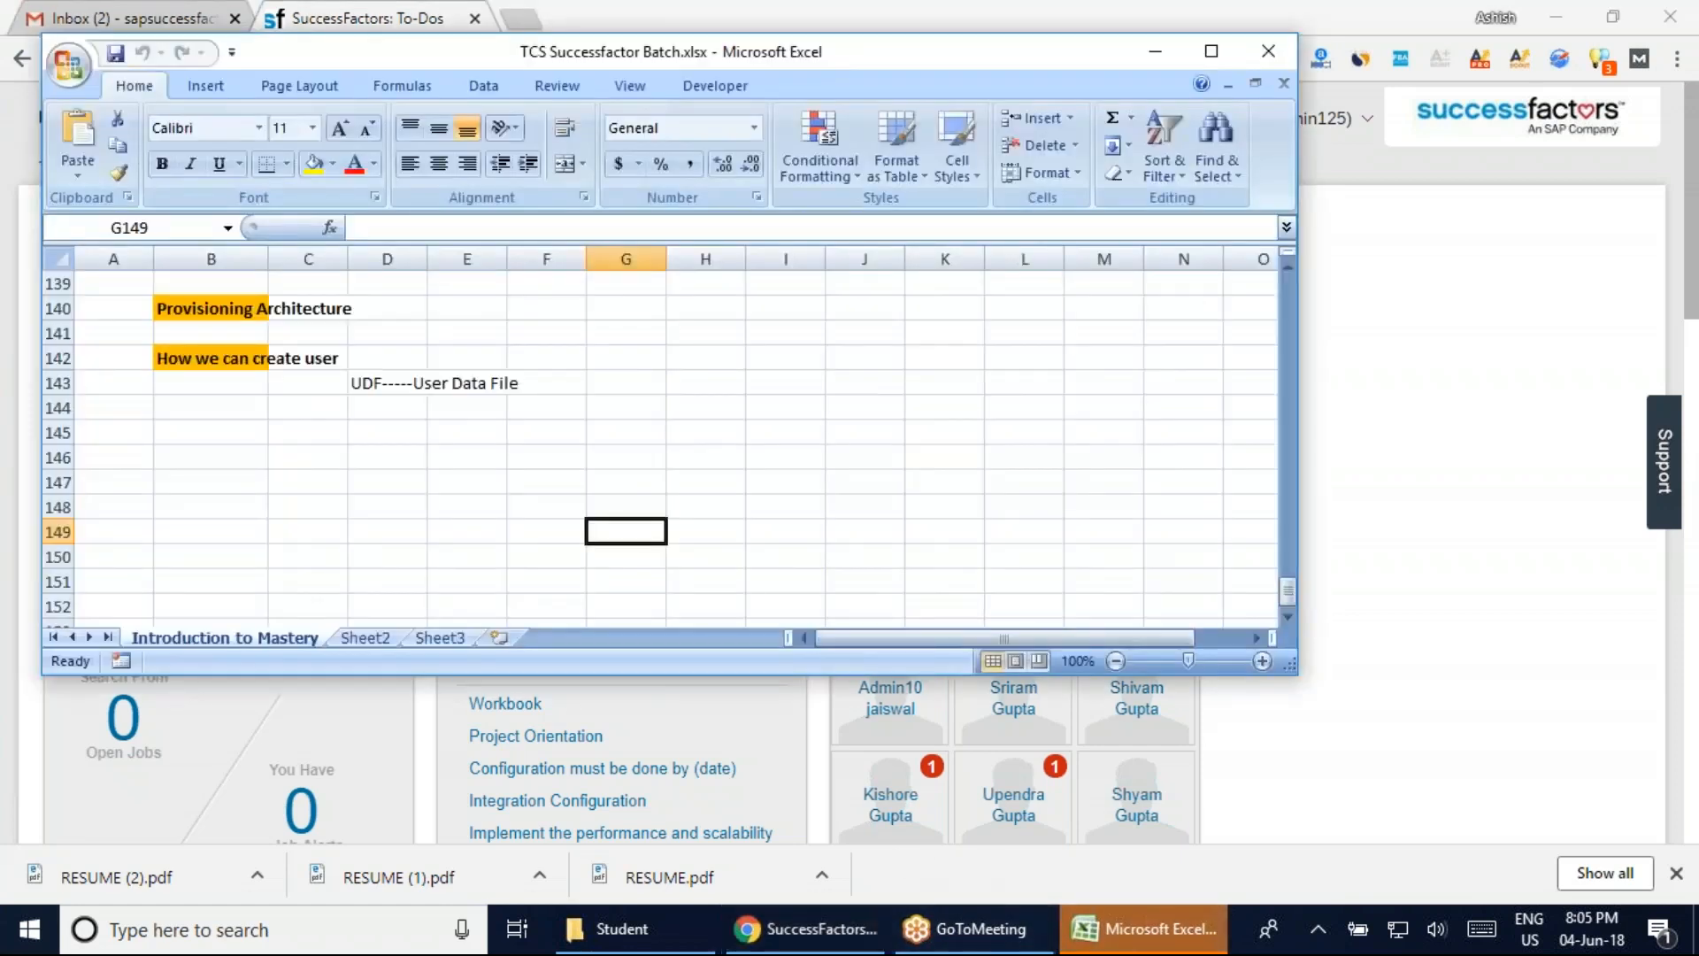
double_click(775, 50)
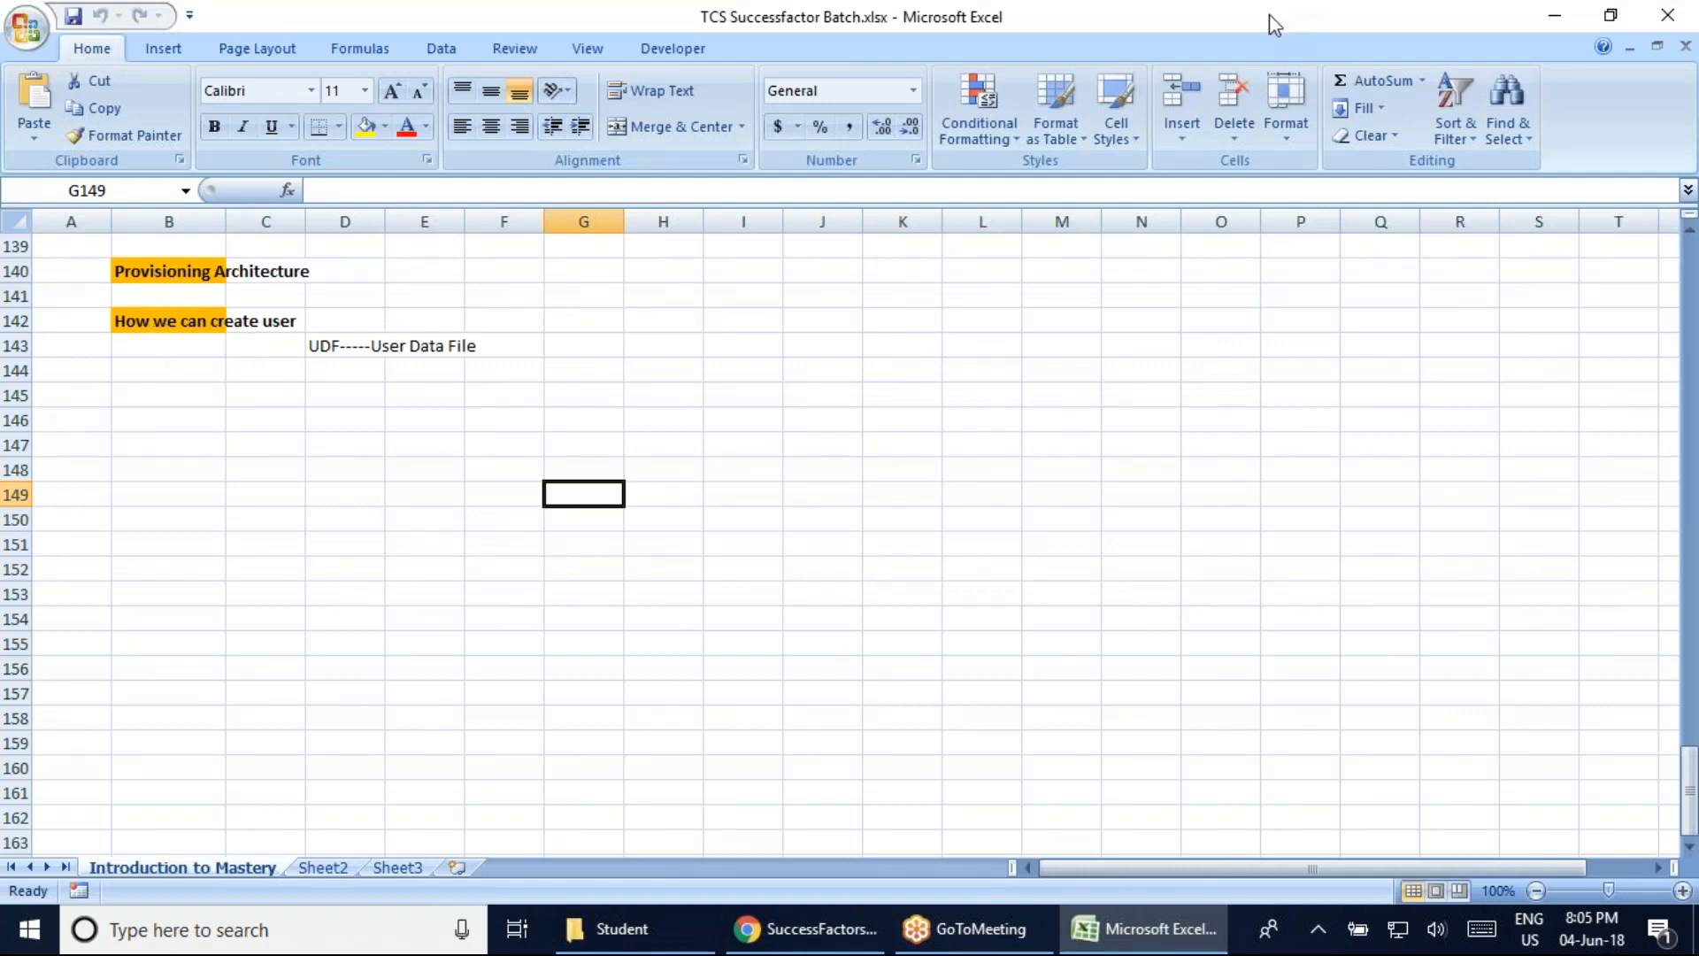
click(322, 348)
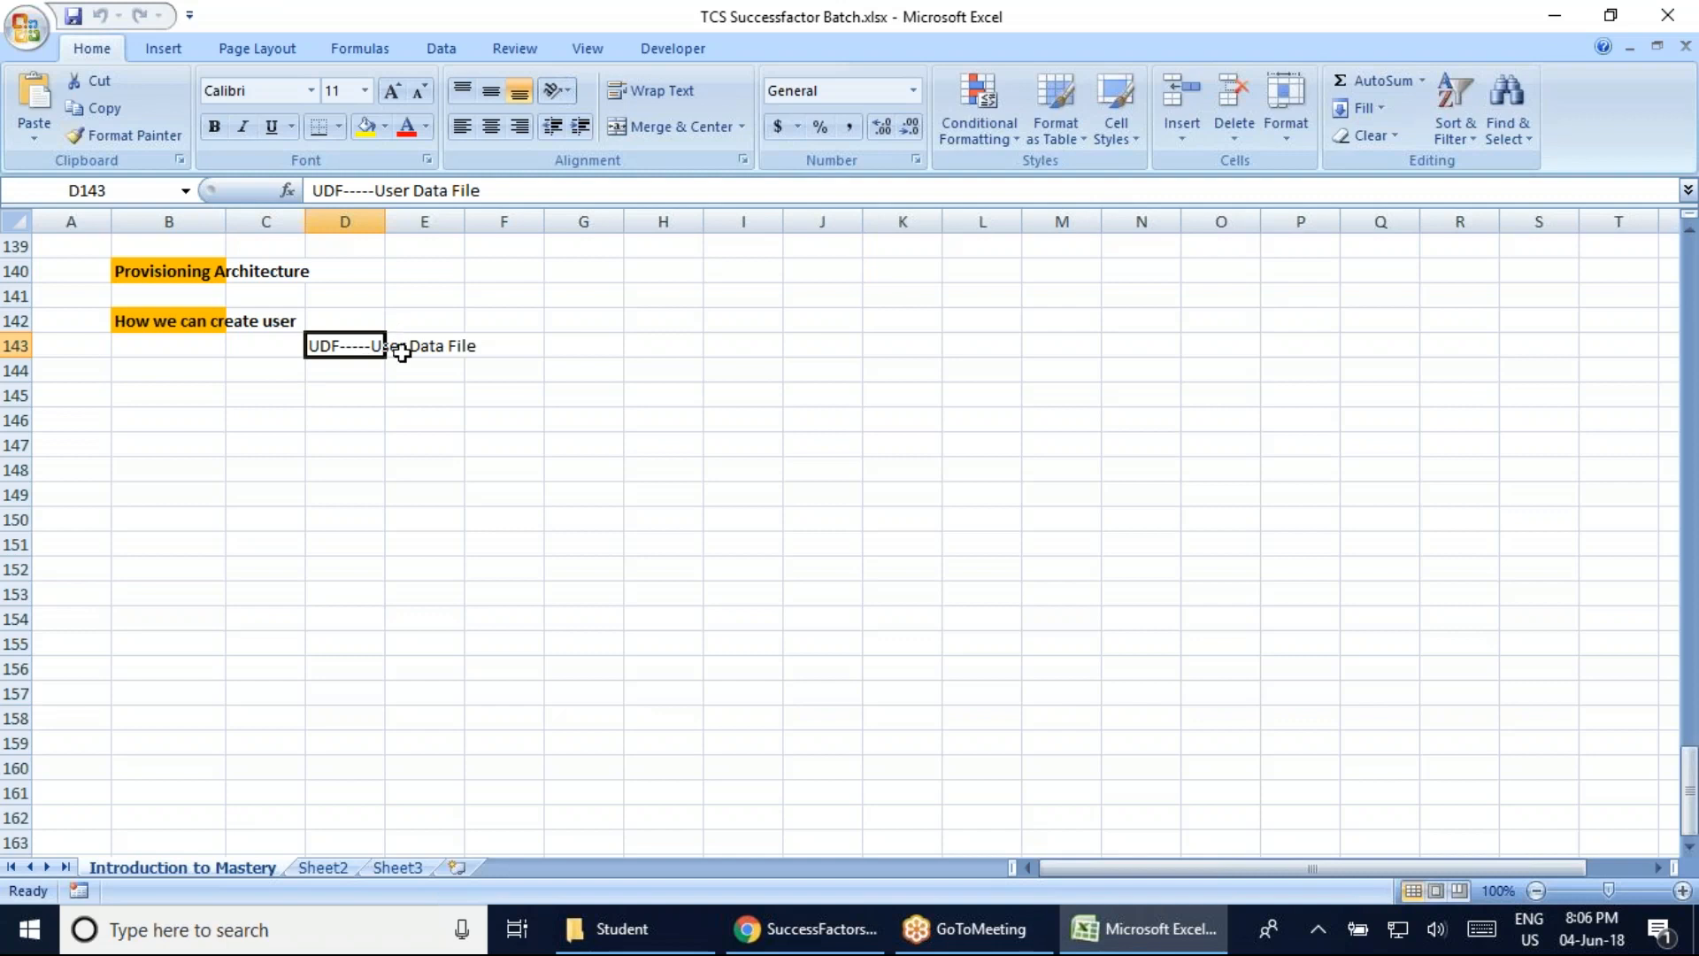
Delete the UserDirectoryace4q4 folder and the four ace4q4 import templates from Downloads
click(582, 946)
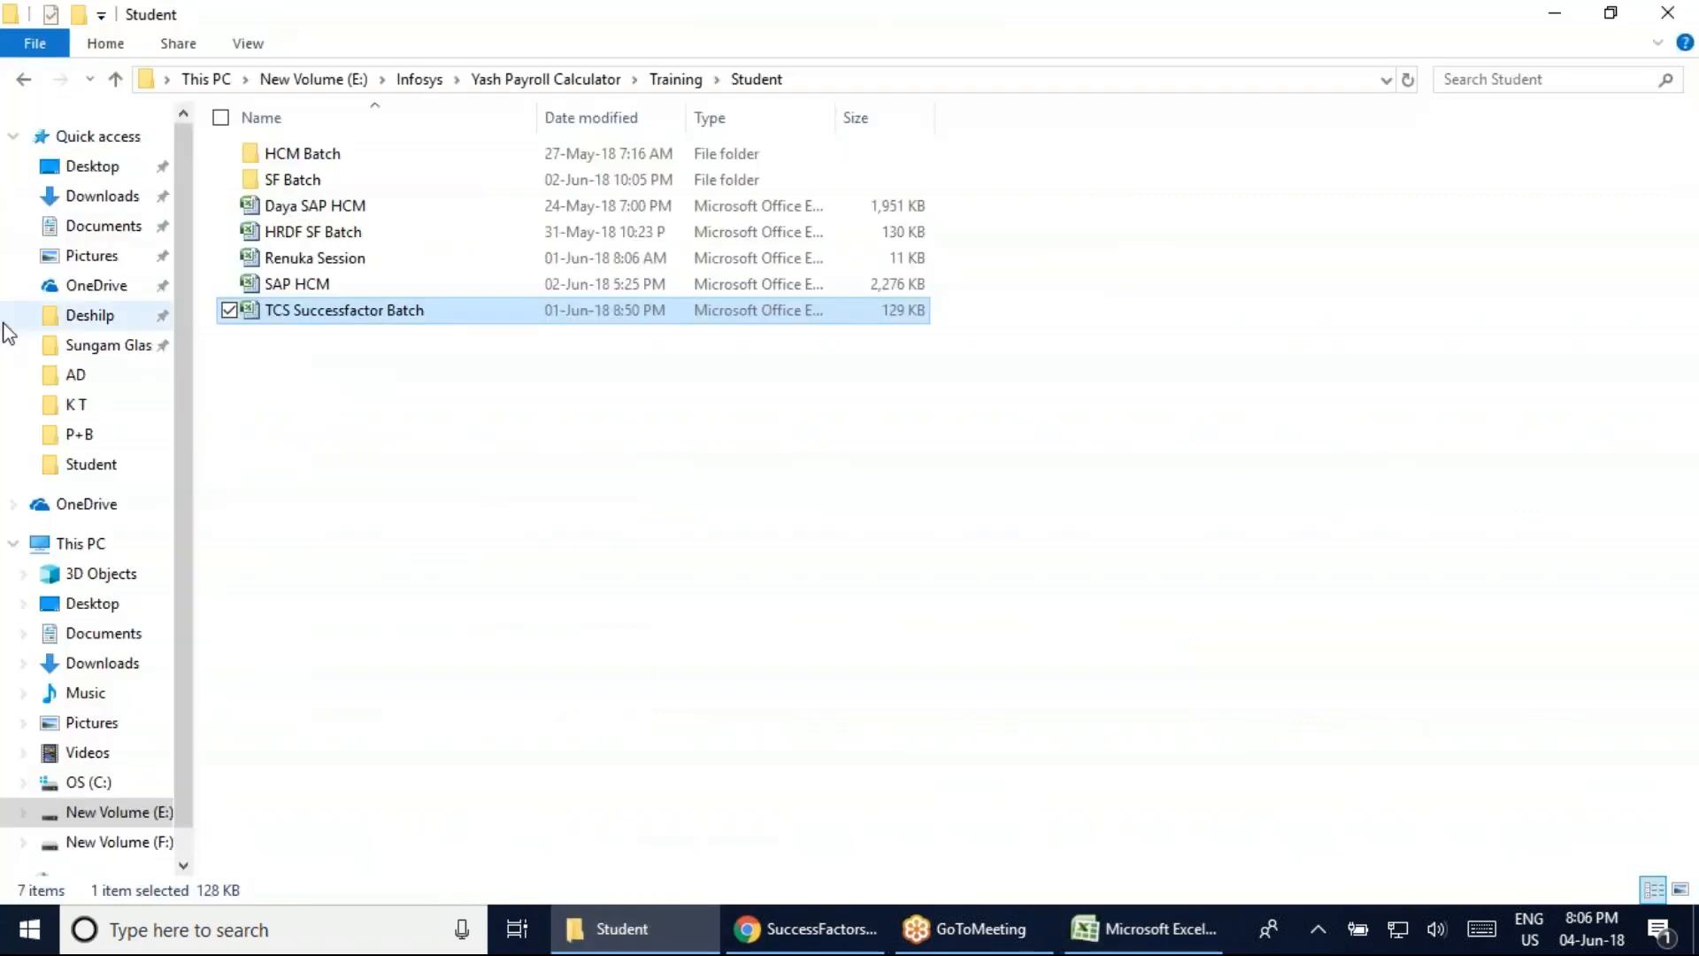
click(99, 197)
click(367, 336)
ctrl+click(379, 675)
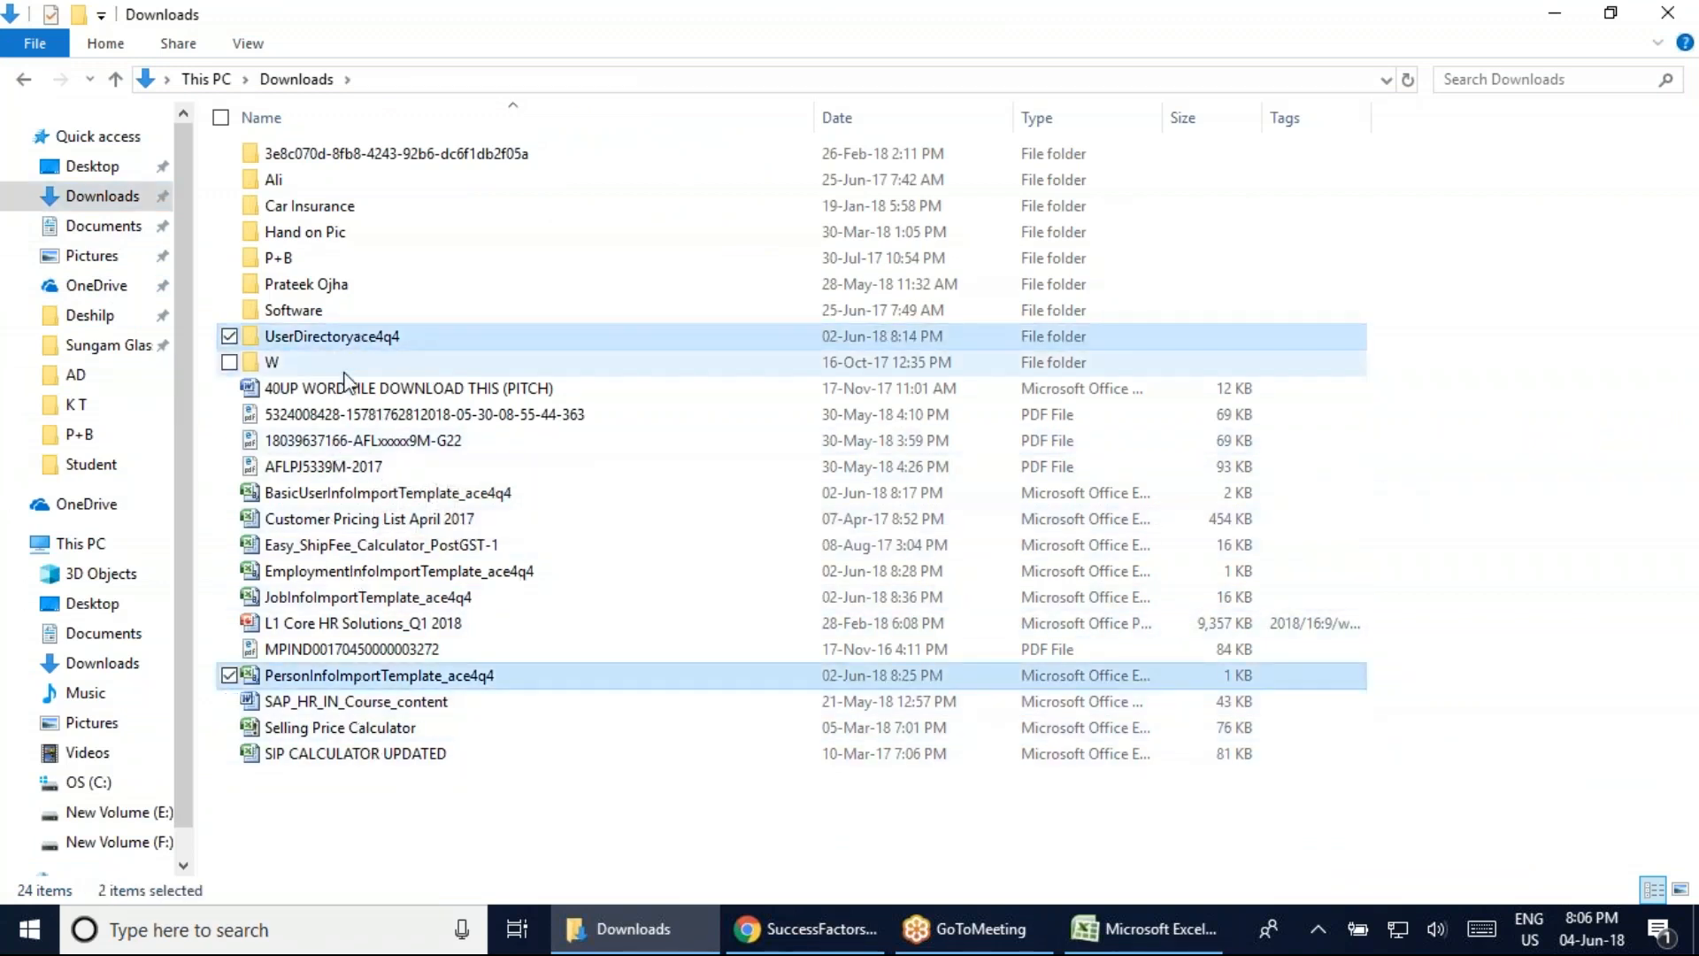
ctrl+click(329, 598)
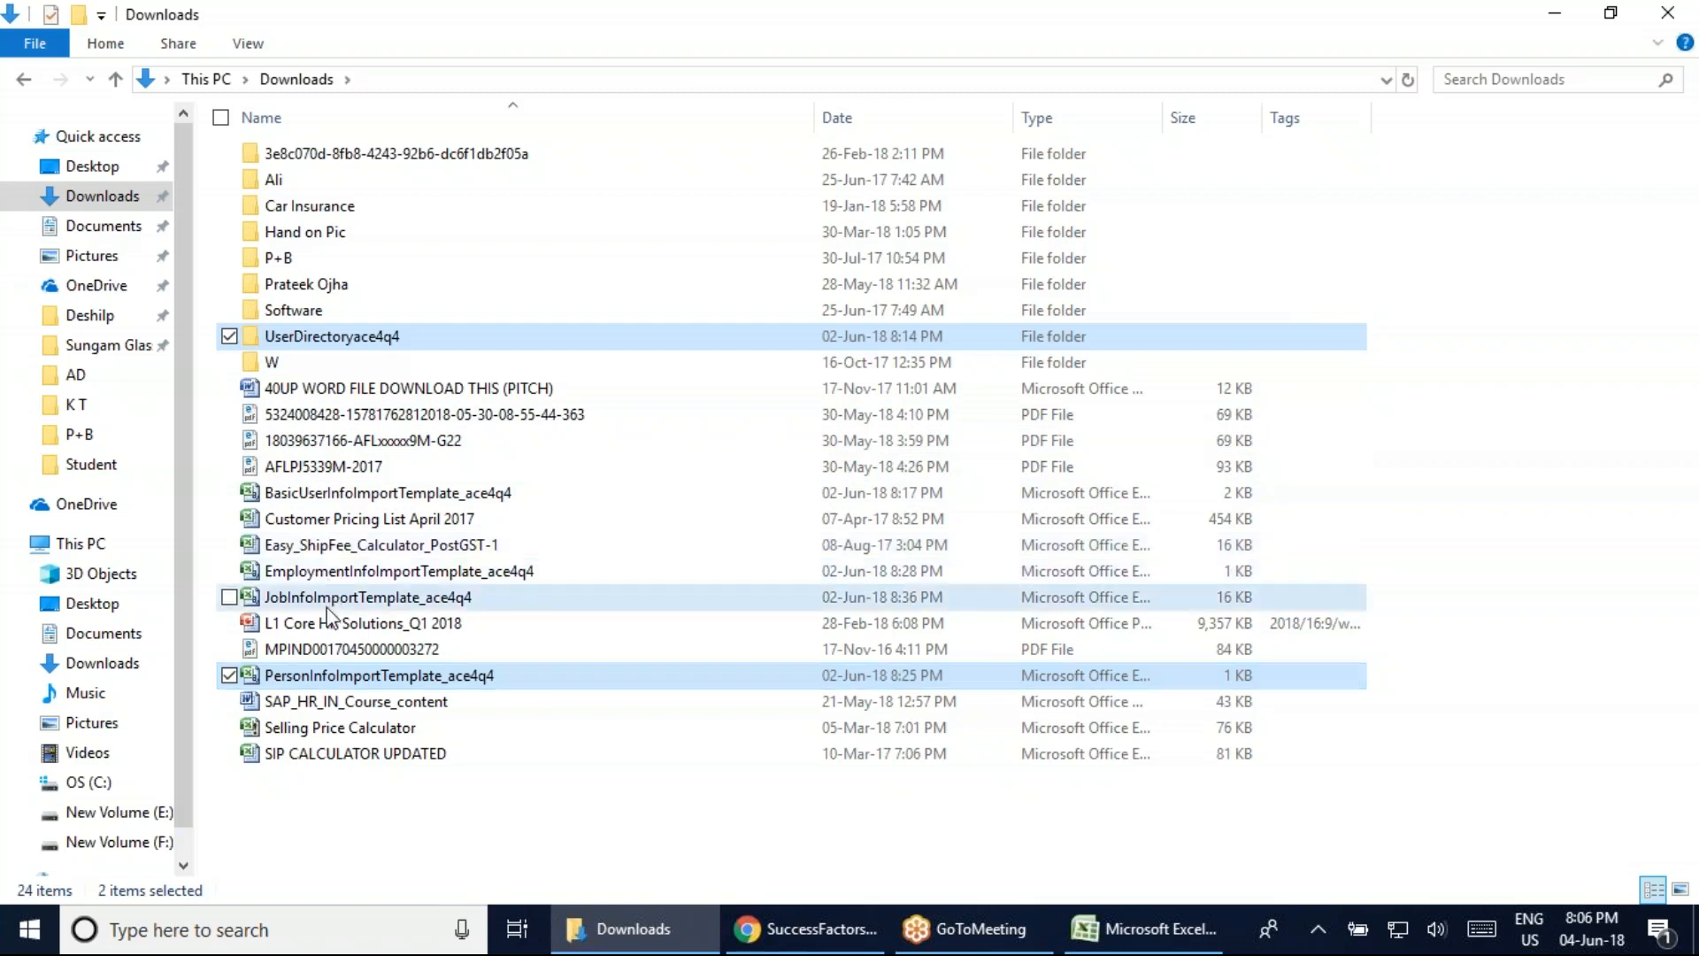
ctrl+click(345, 571)
ctrl+click(362, 496)
right_click(361, 497)
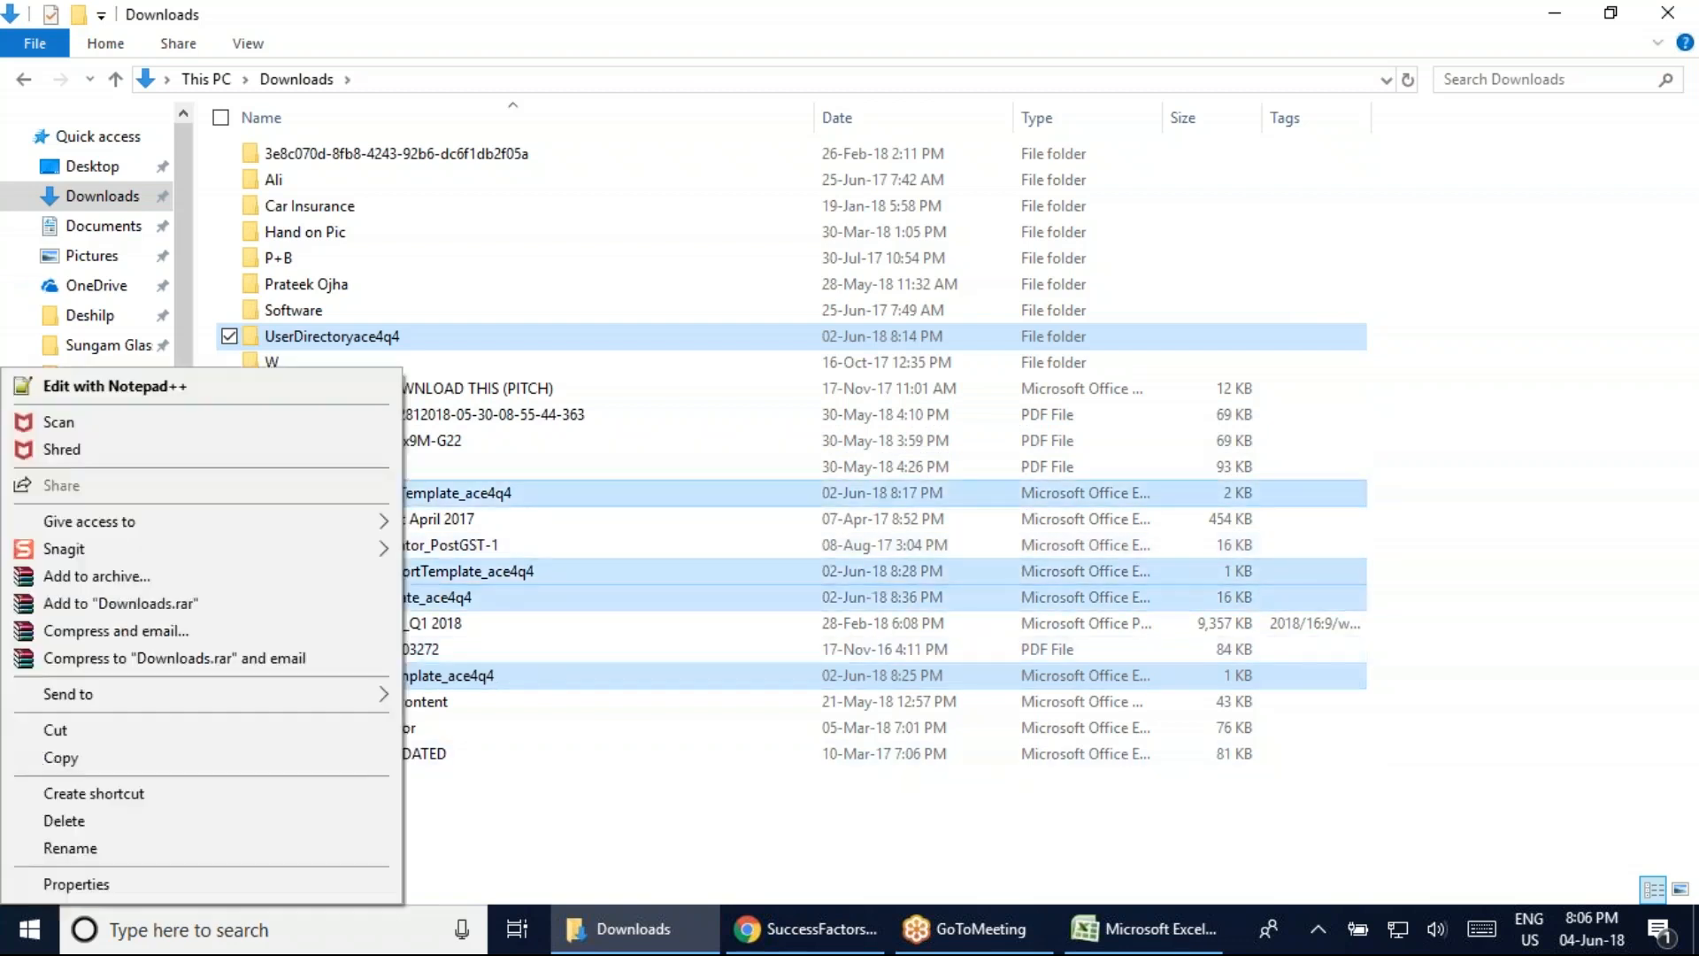
click(69, 819)
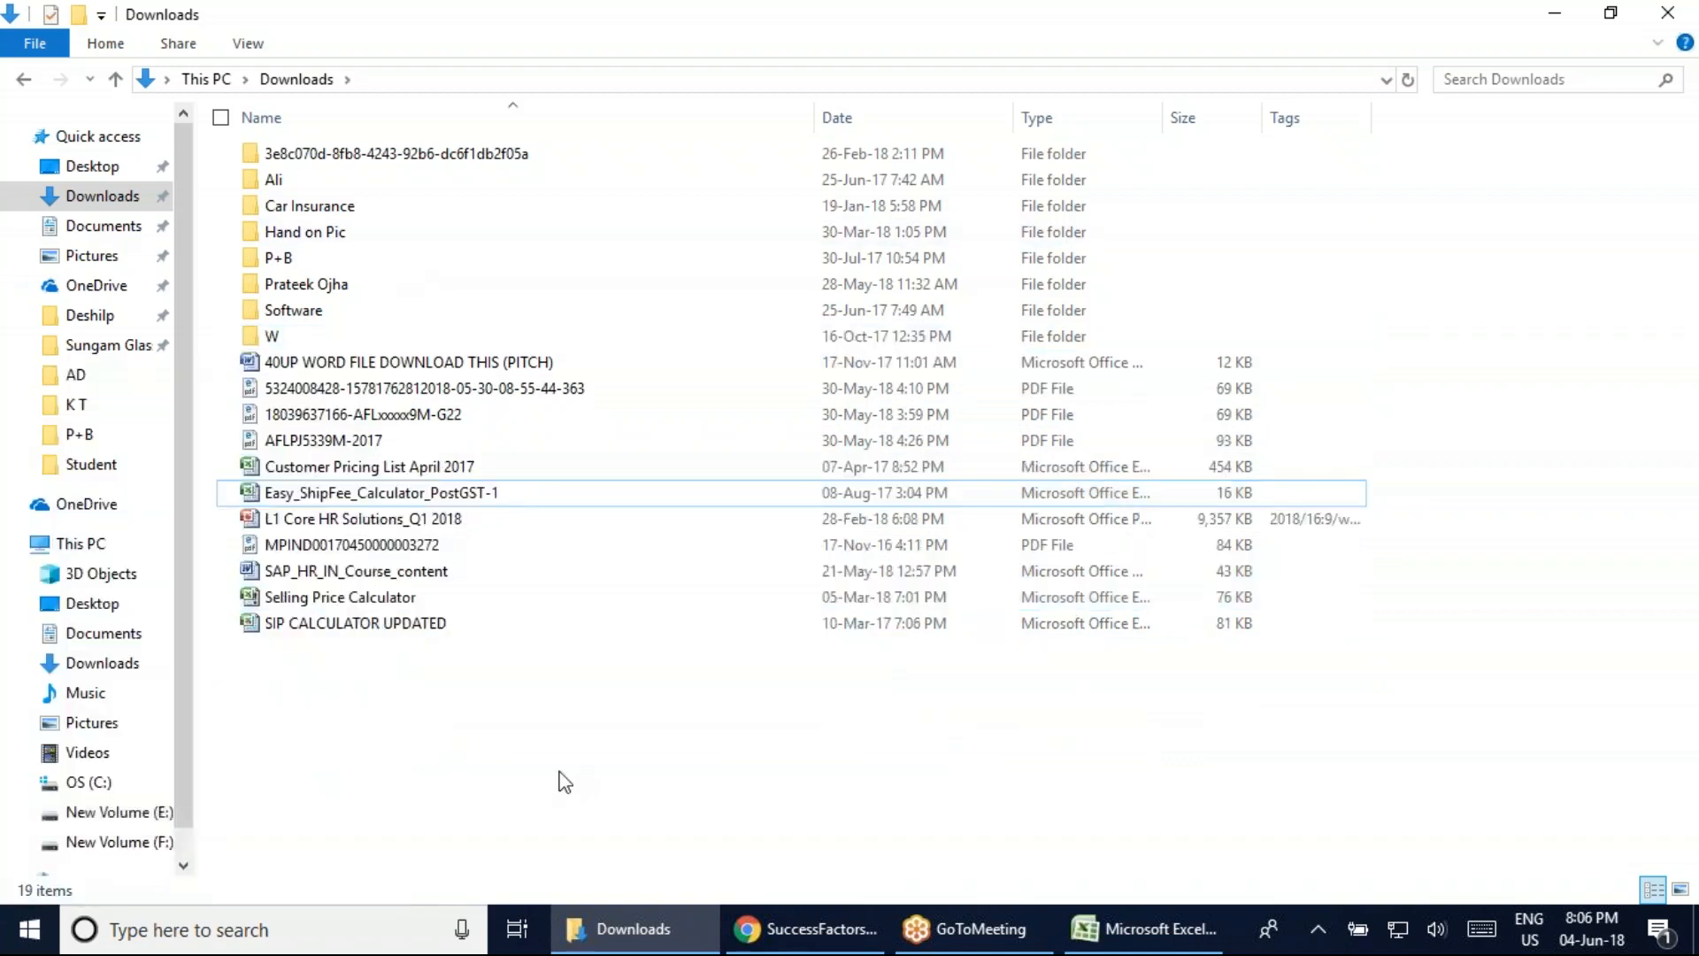
click(805, 929)
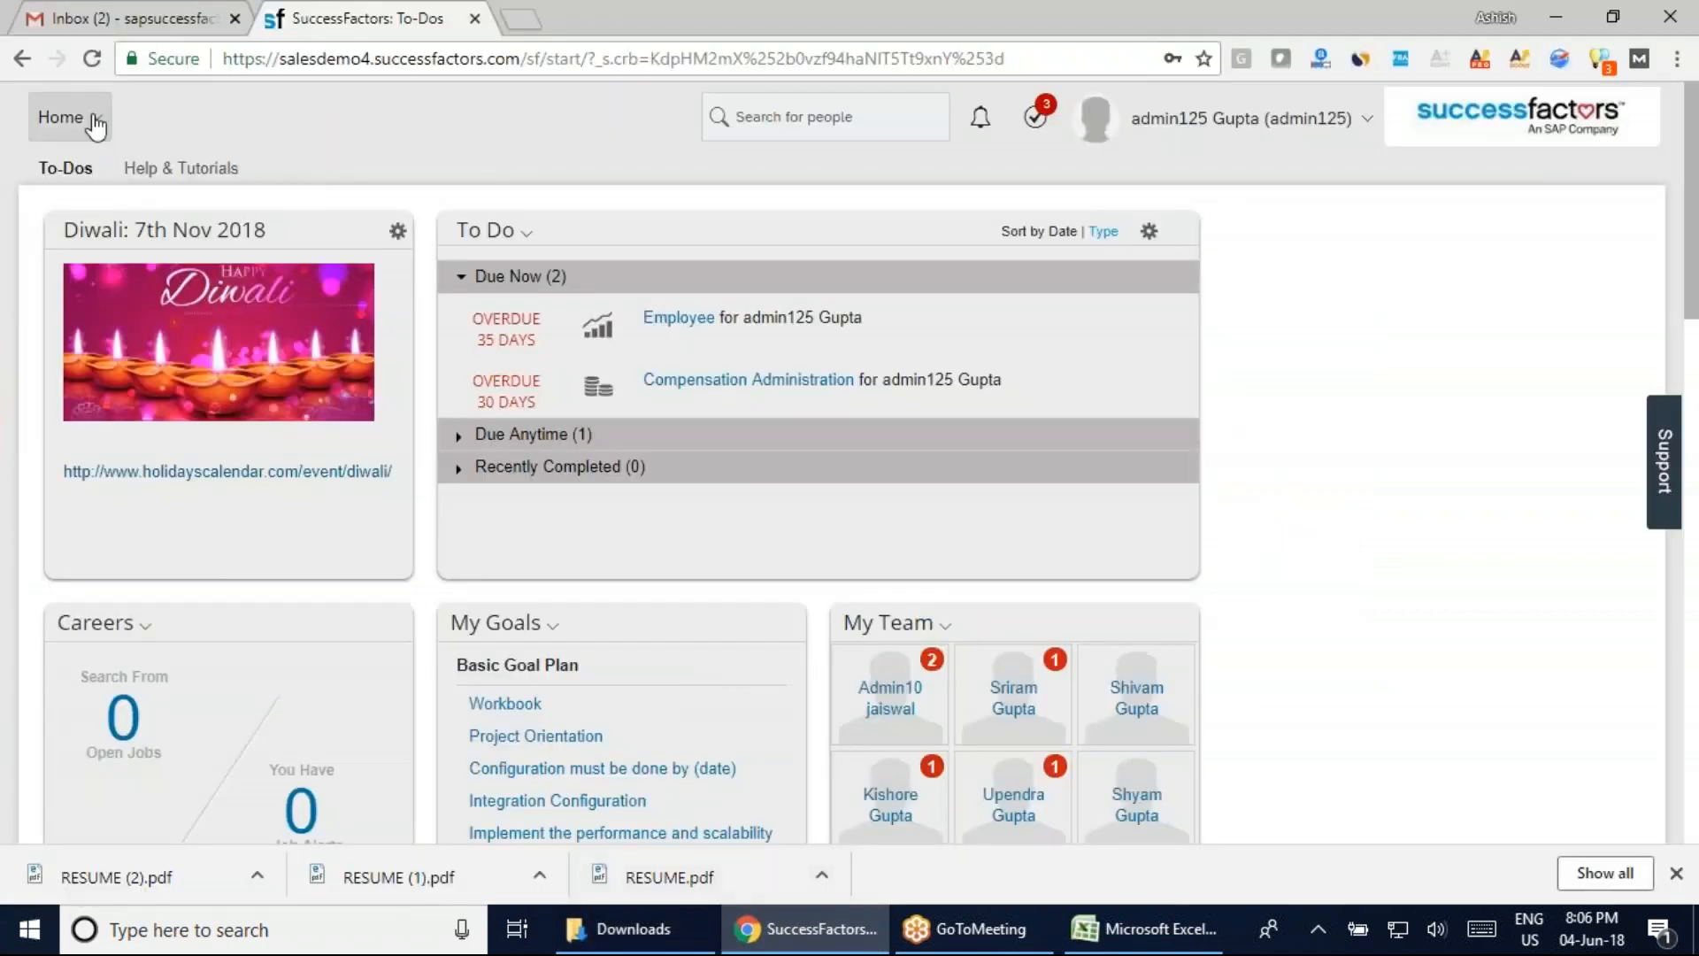
Download the user directory CSV template from Admin Center's Employee Export page
click(79, 118)
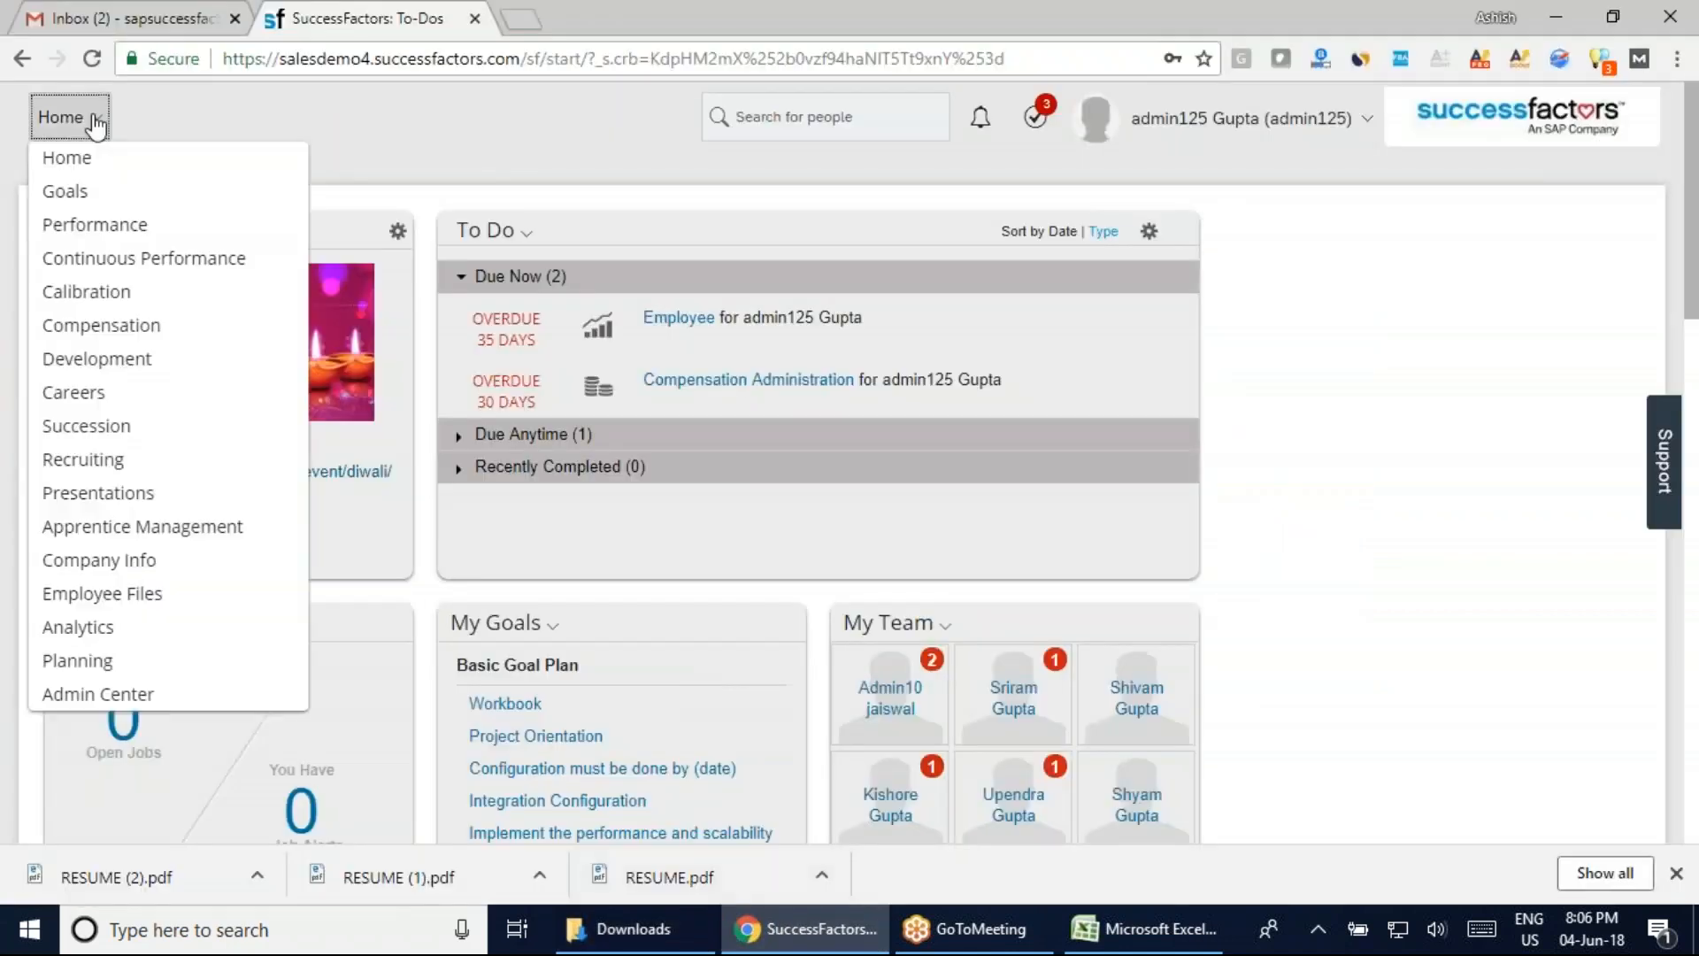
click(104, 697)
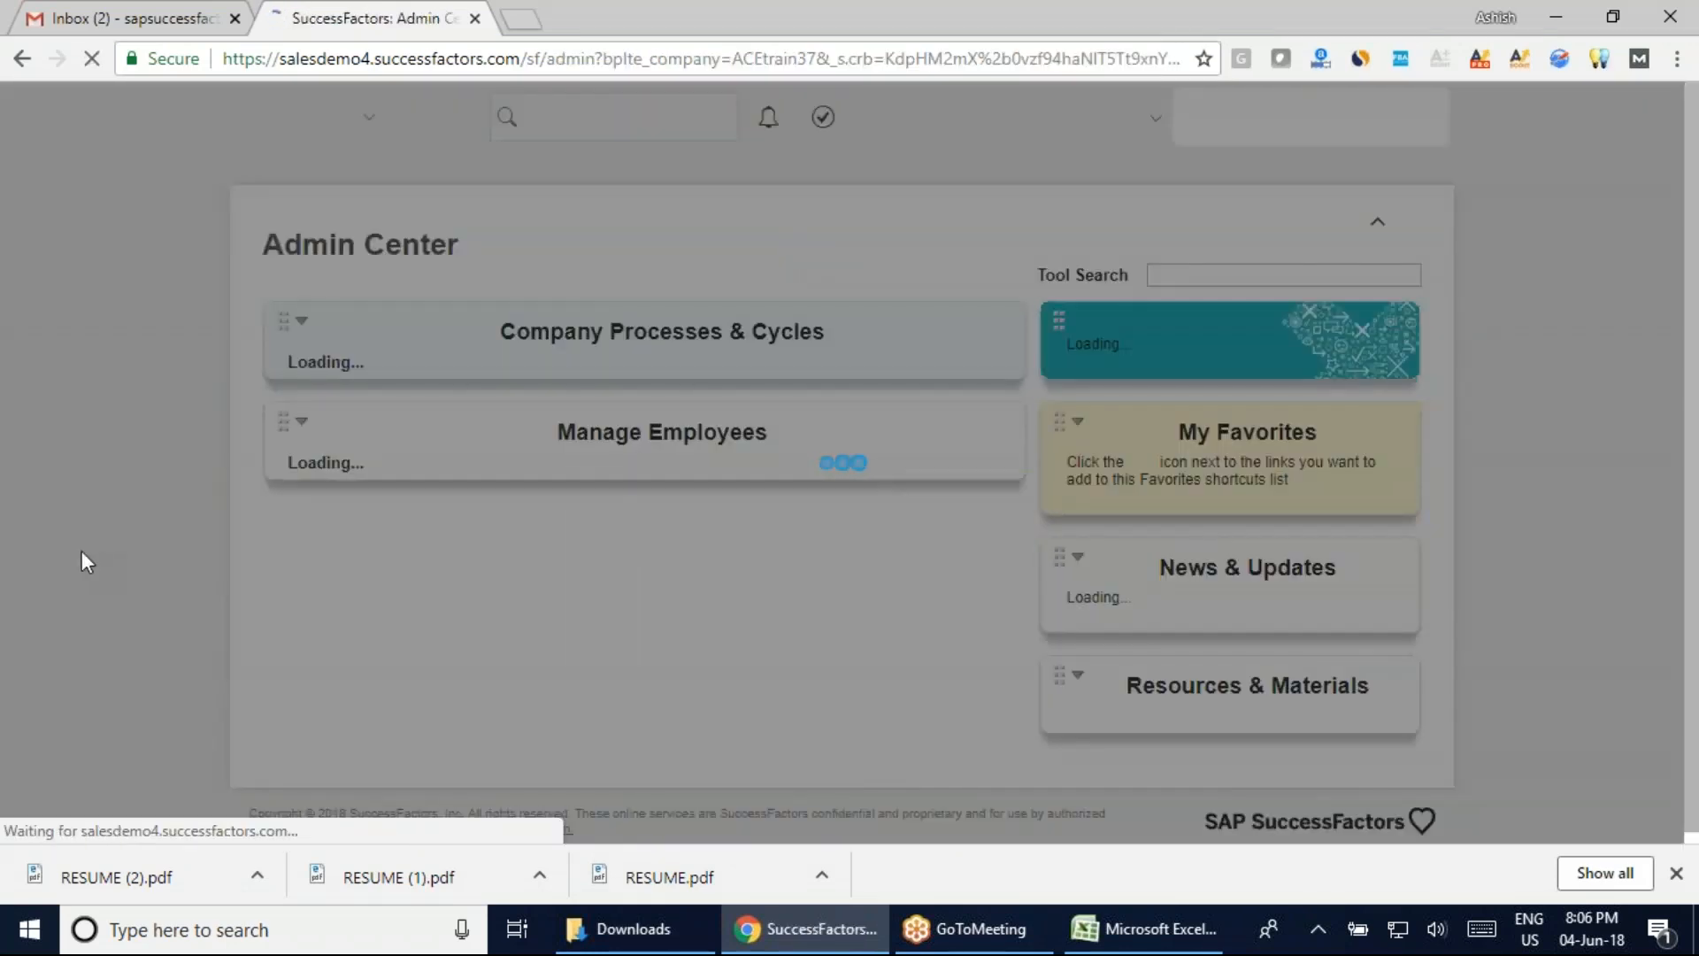
scroll(82, 550, down, 5)
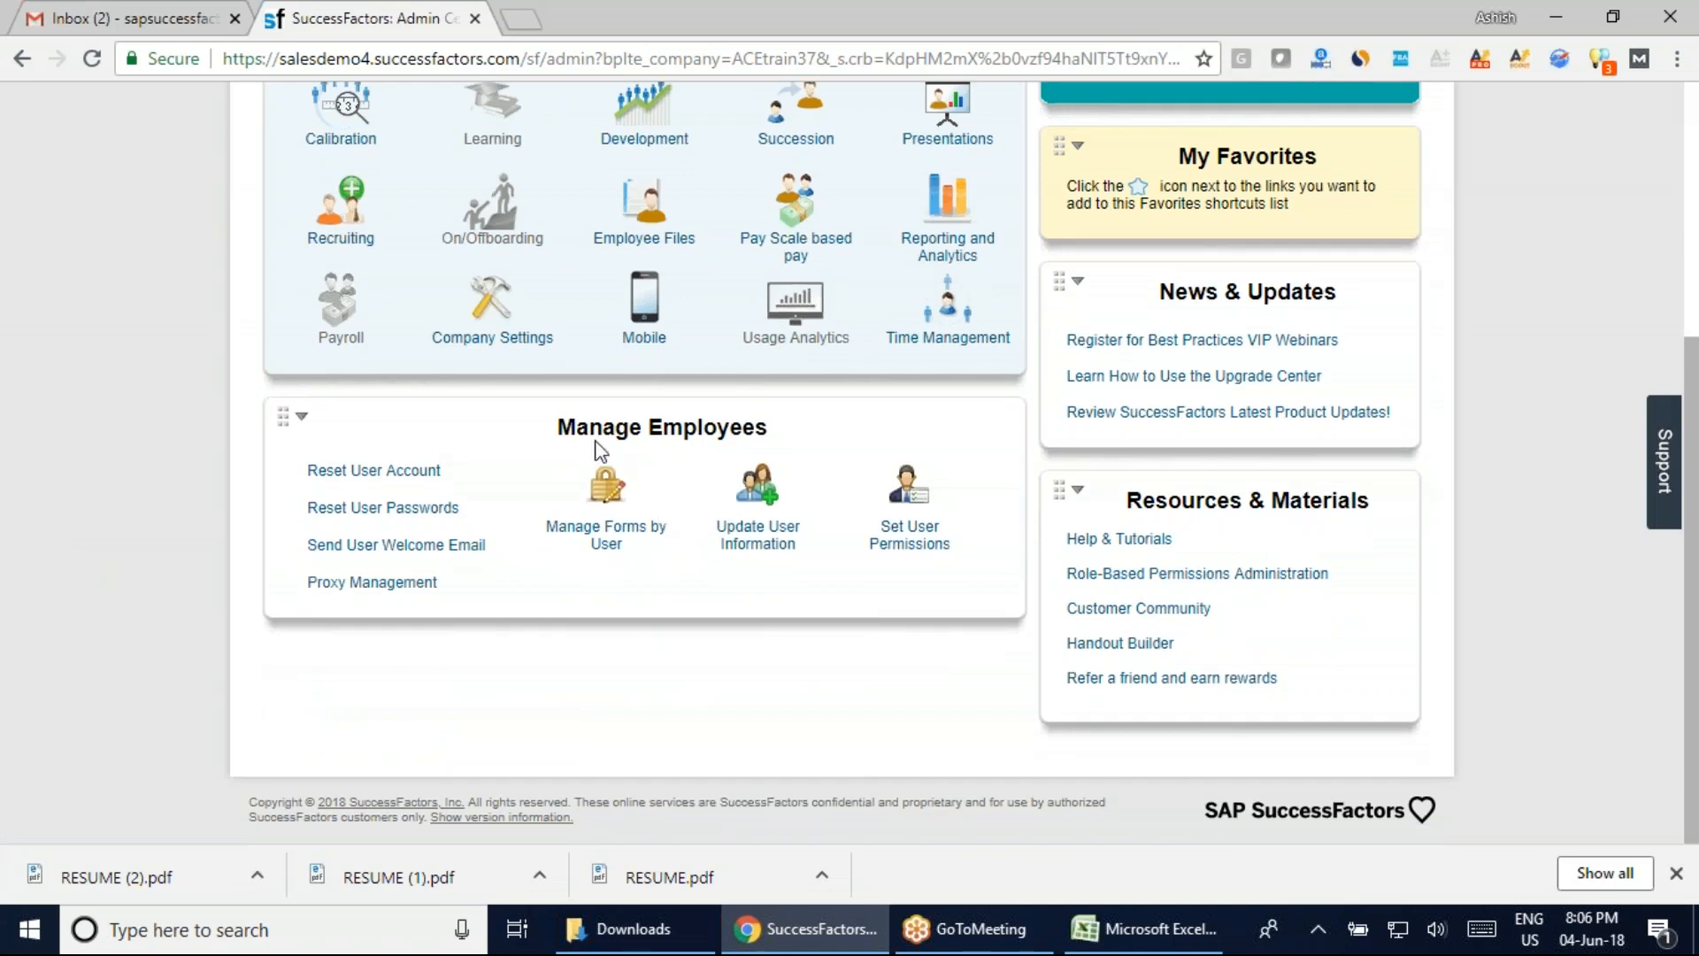
click(761, 505)
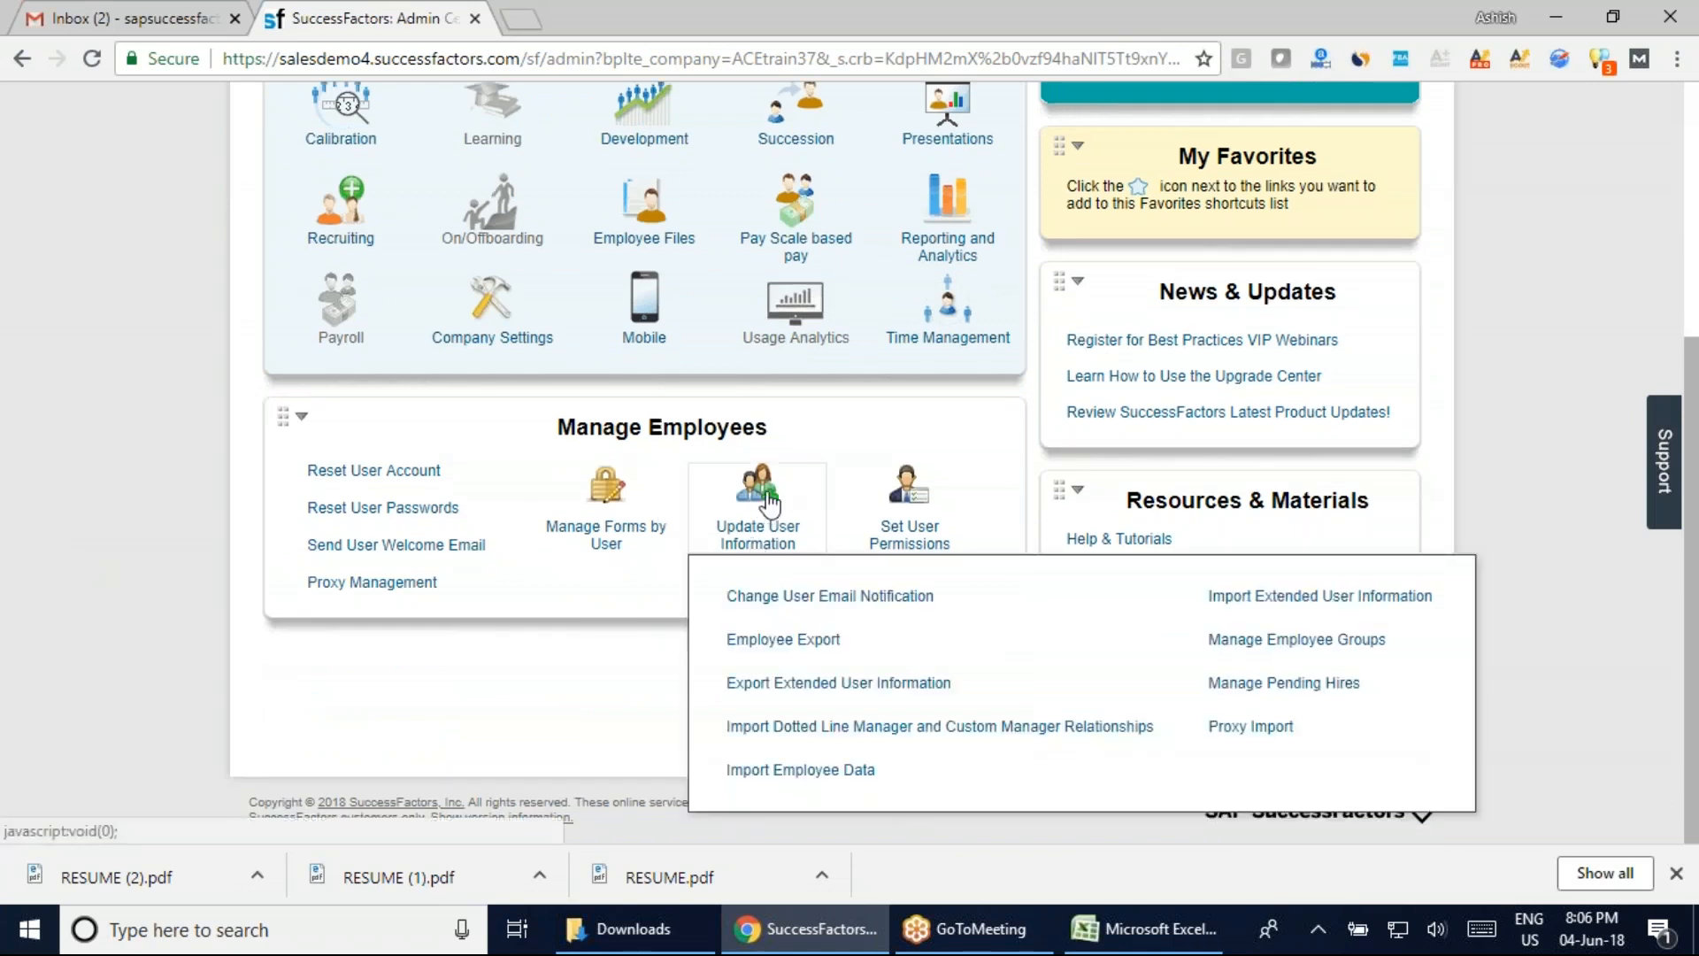
click(819, 653)
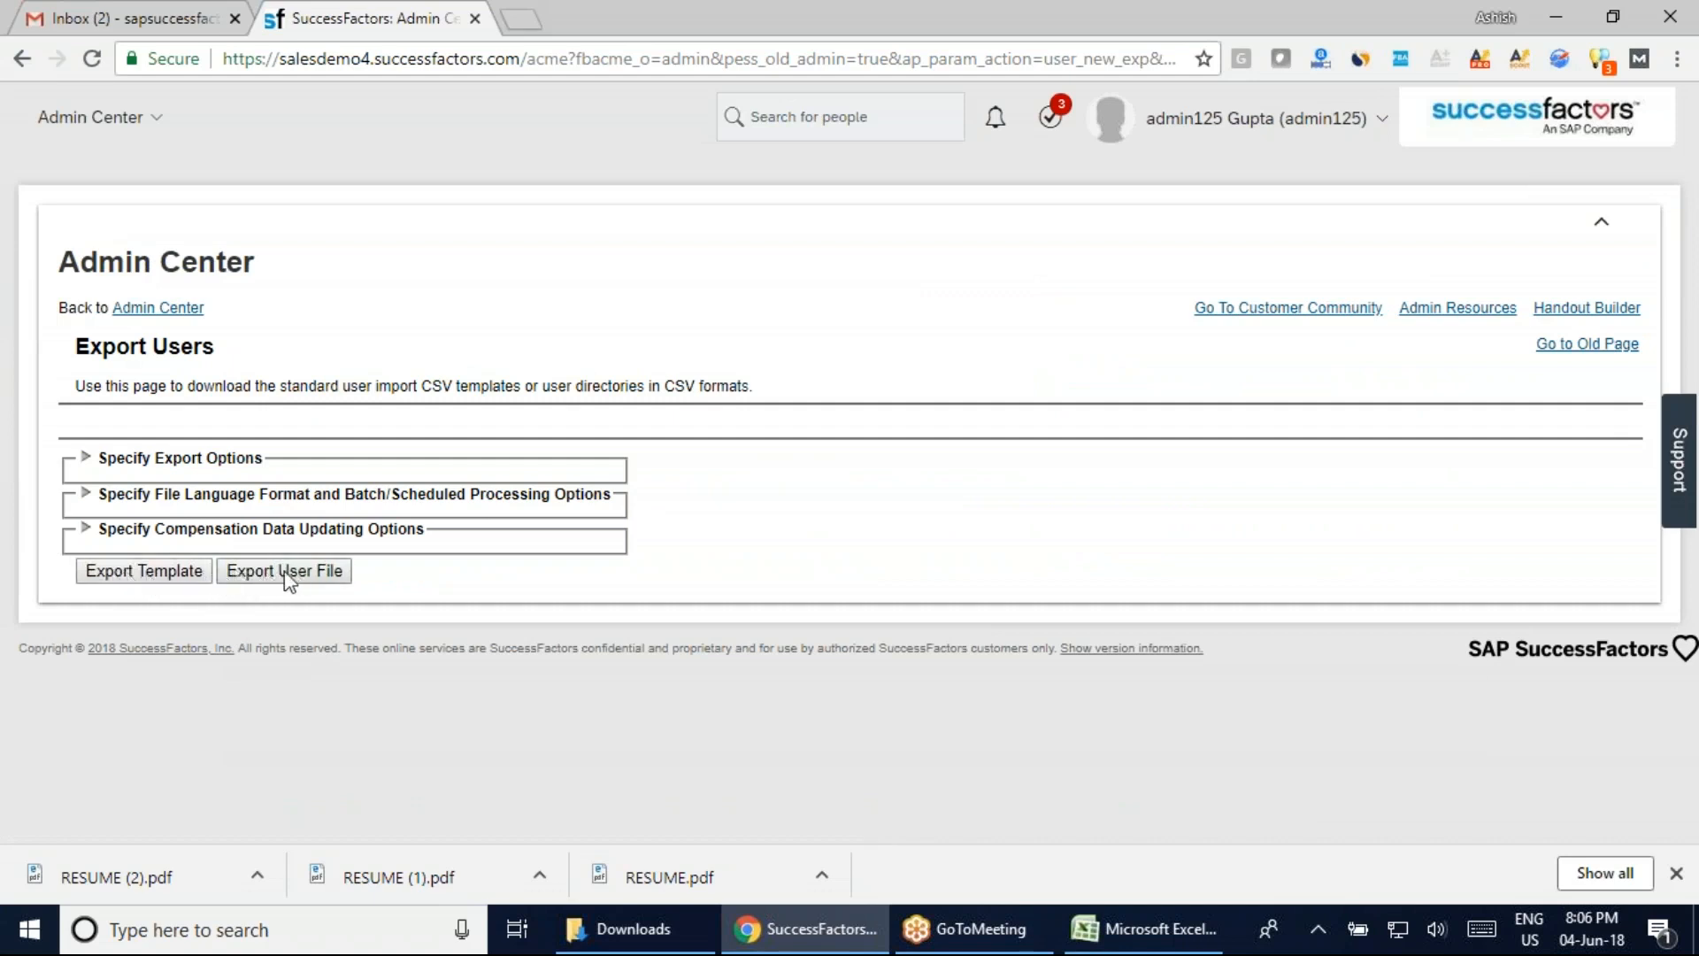
click(130, 575)
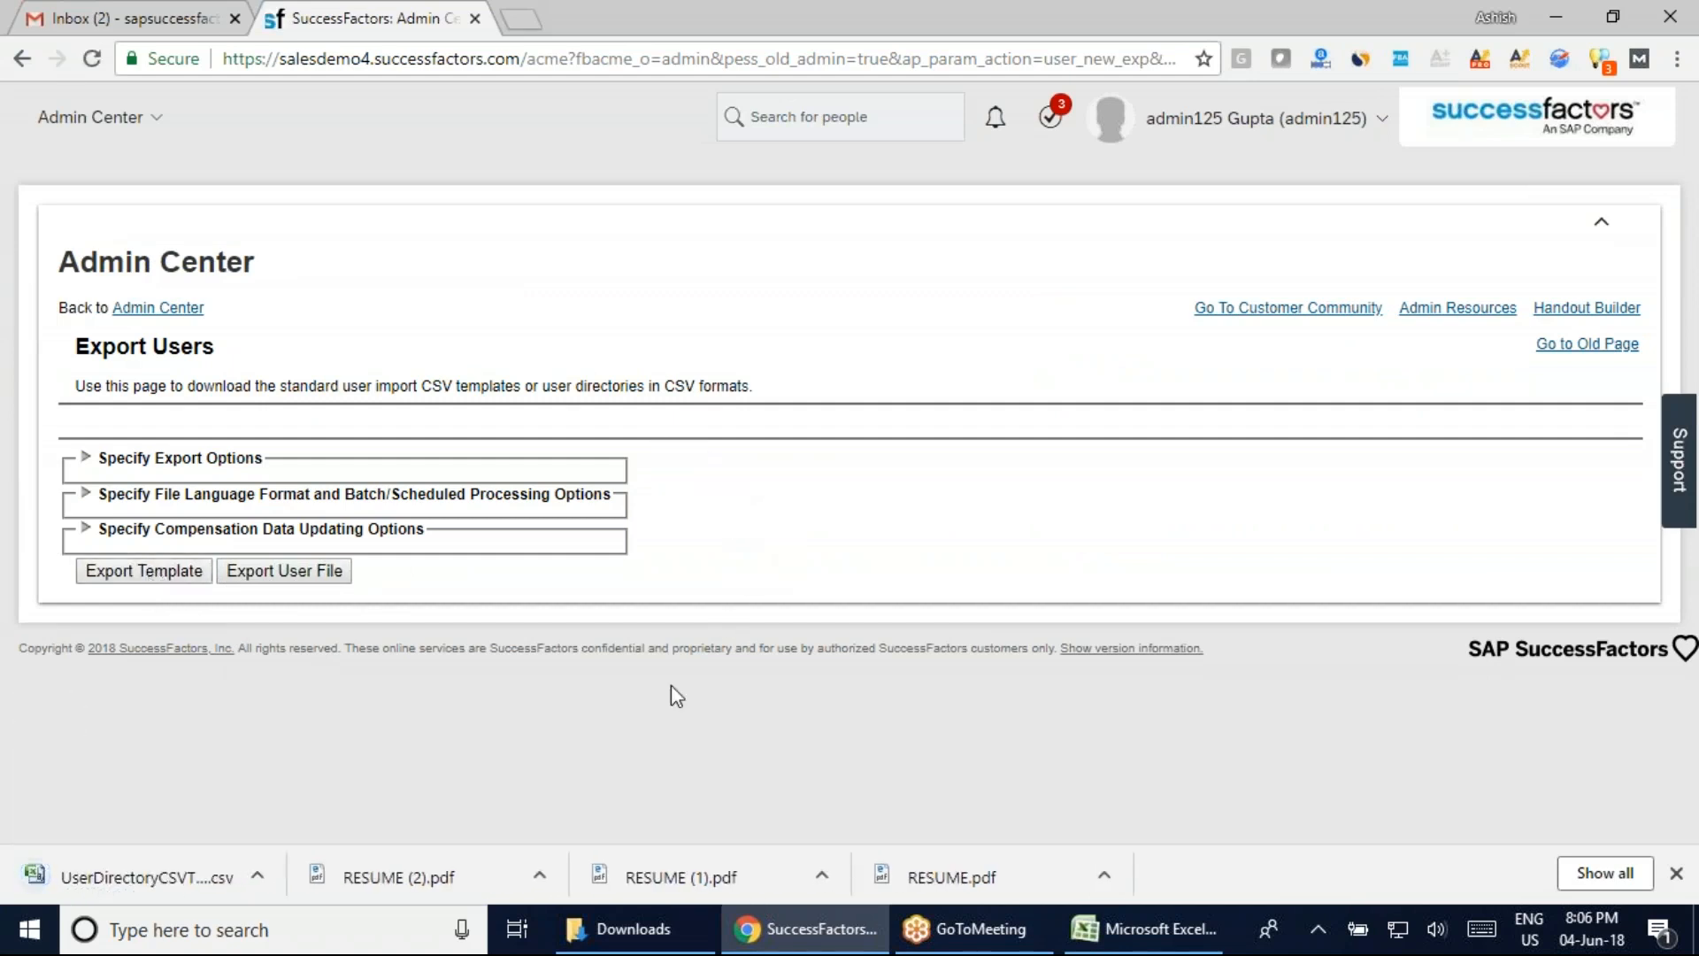
Open UserDirectoryCSVTemplate_ACEtrain37.csv in Excel, review its column headers, then close it
click(630, 940)
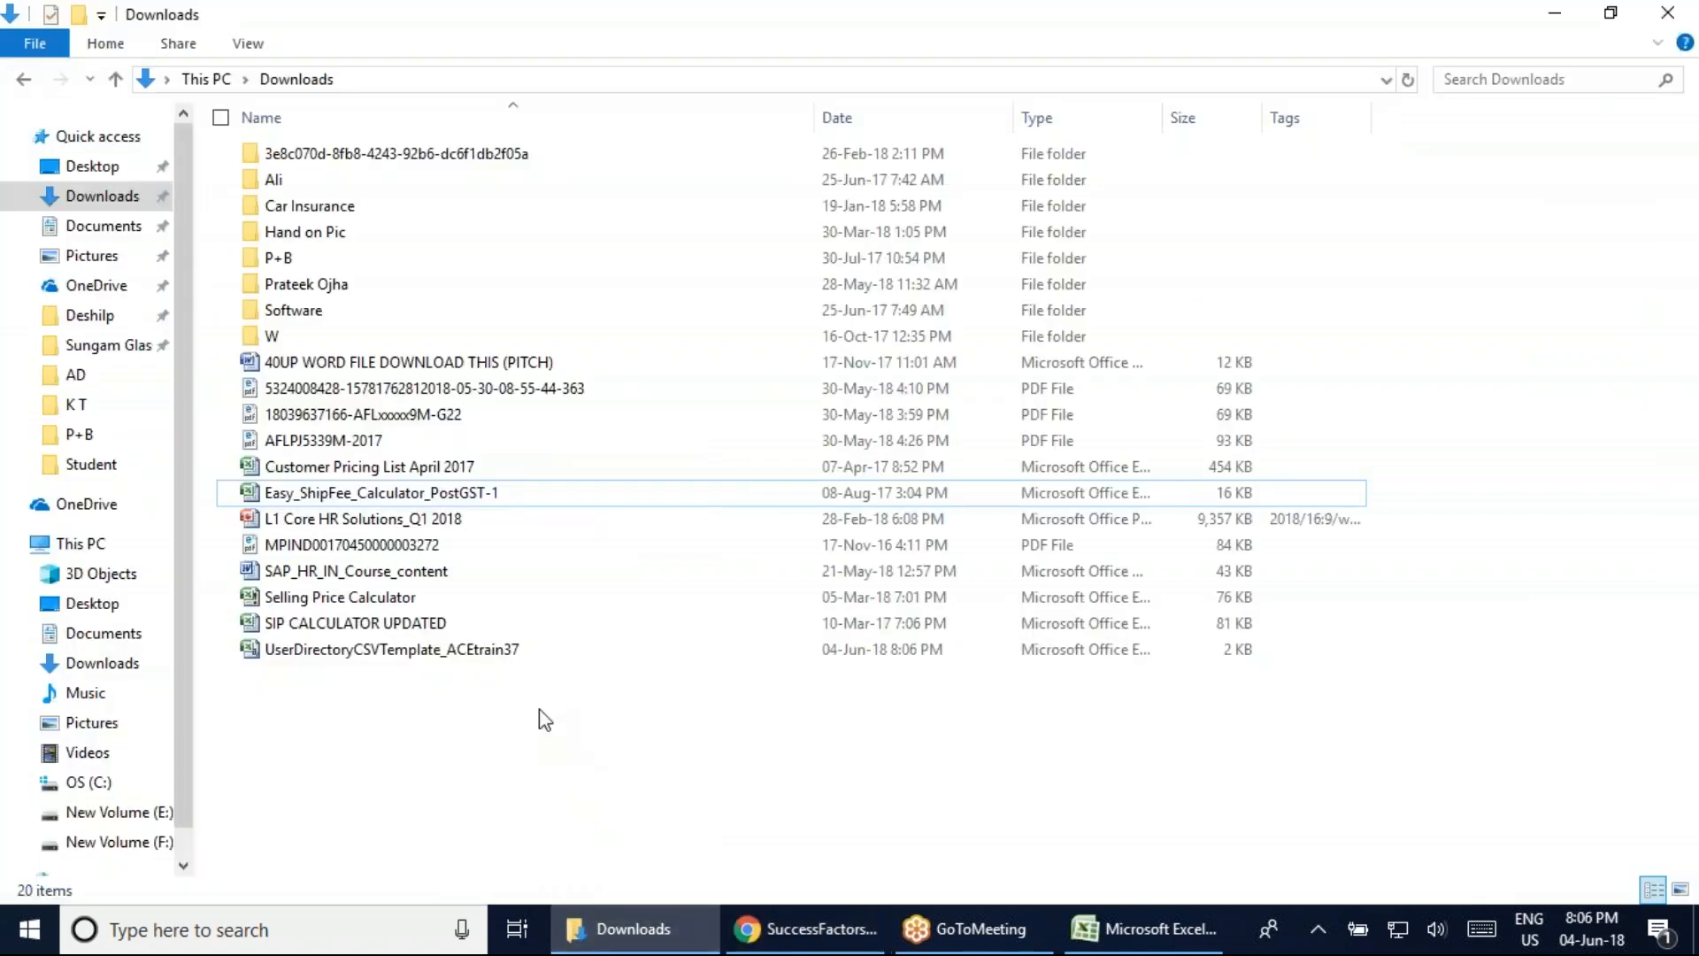
double_click(363, 652)
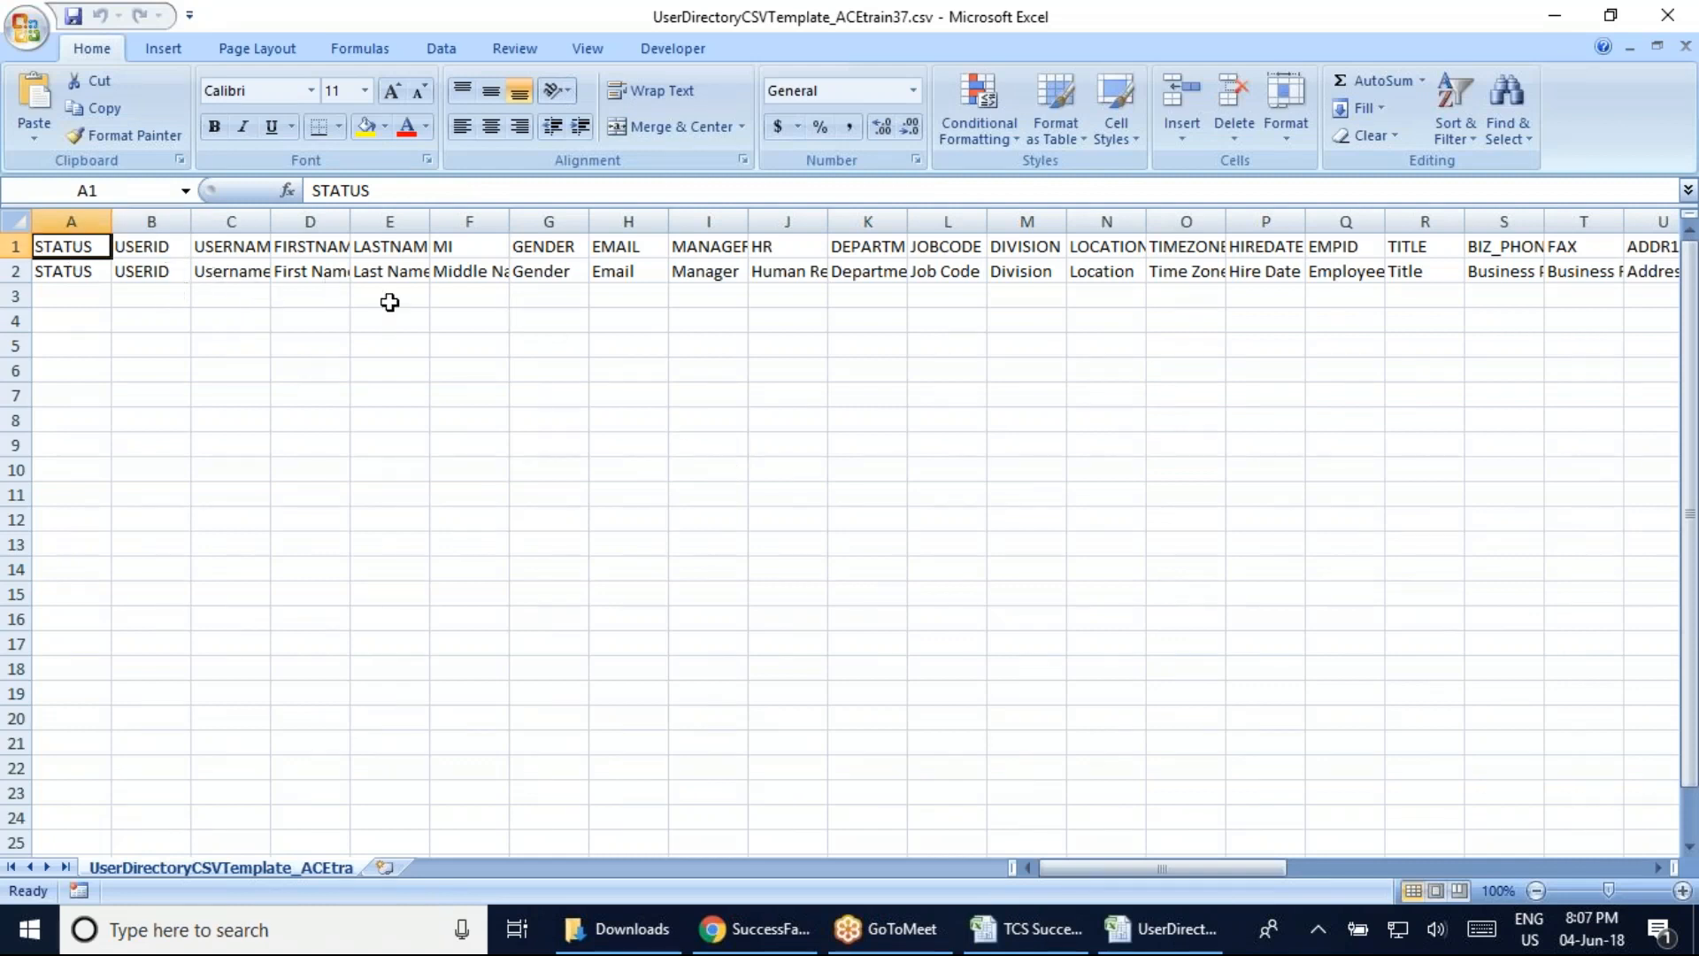
click(1167, 930)
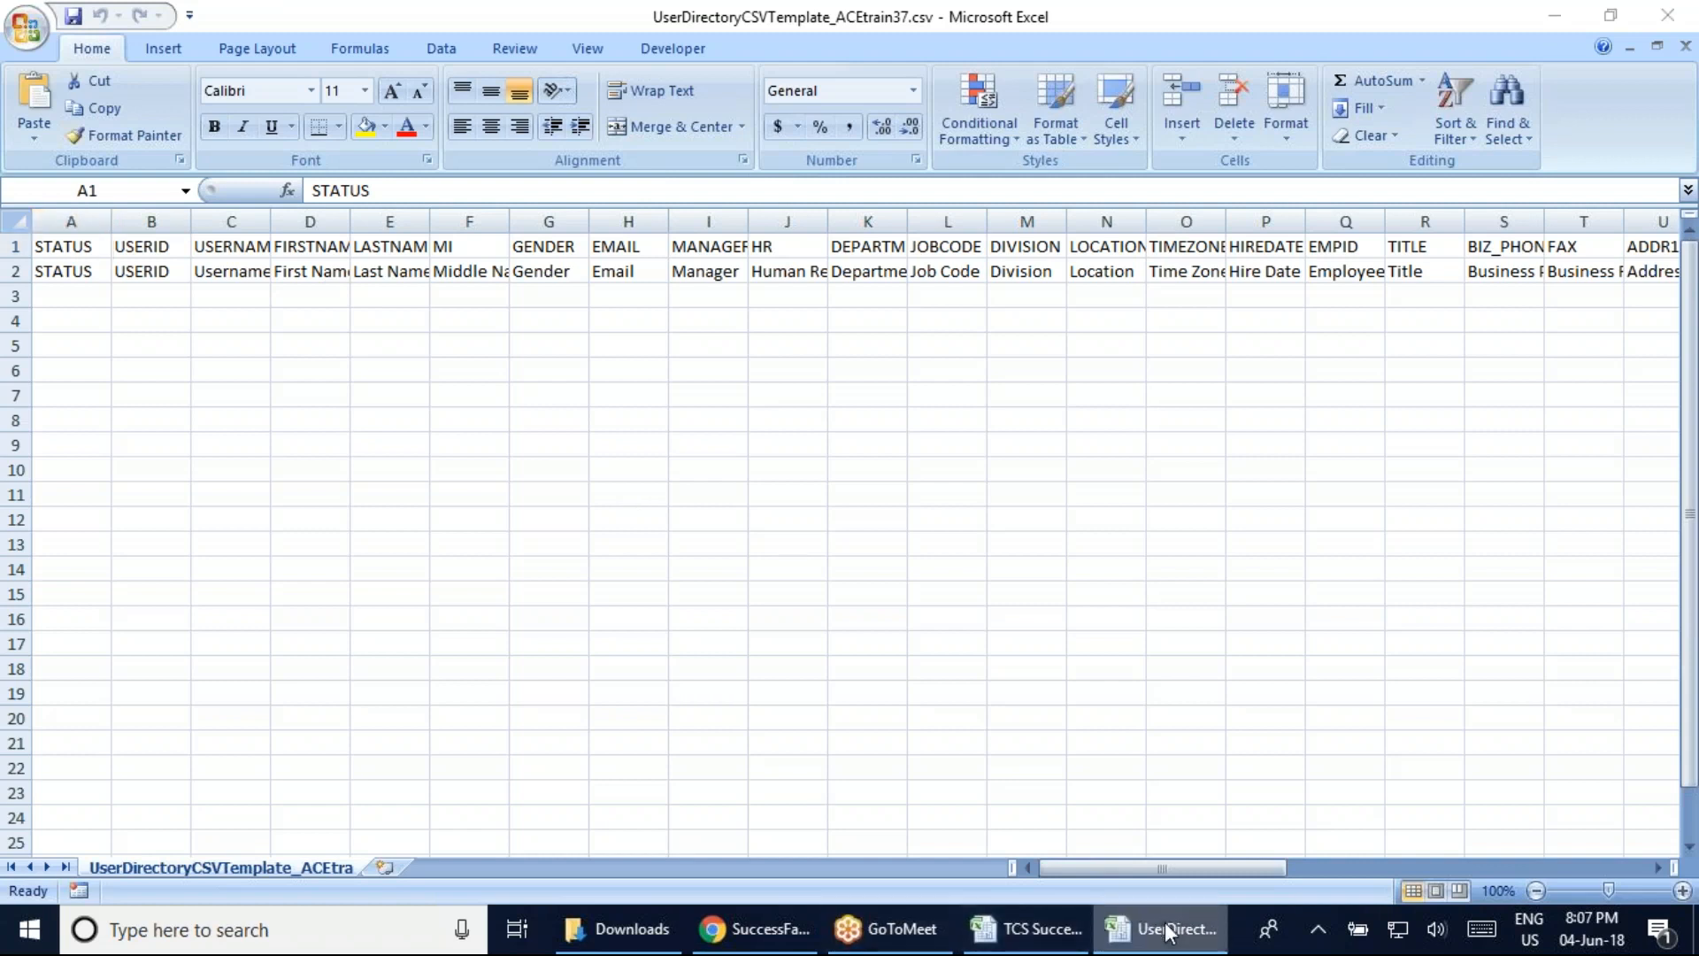
right_click(1135, 923)
click(445, 311)
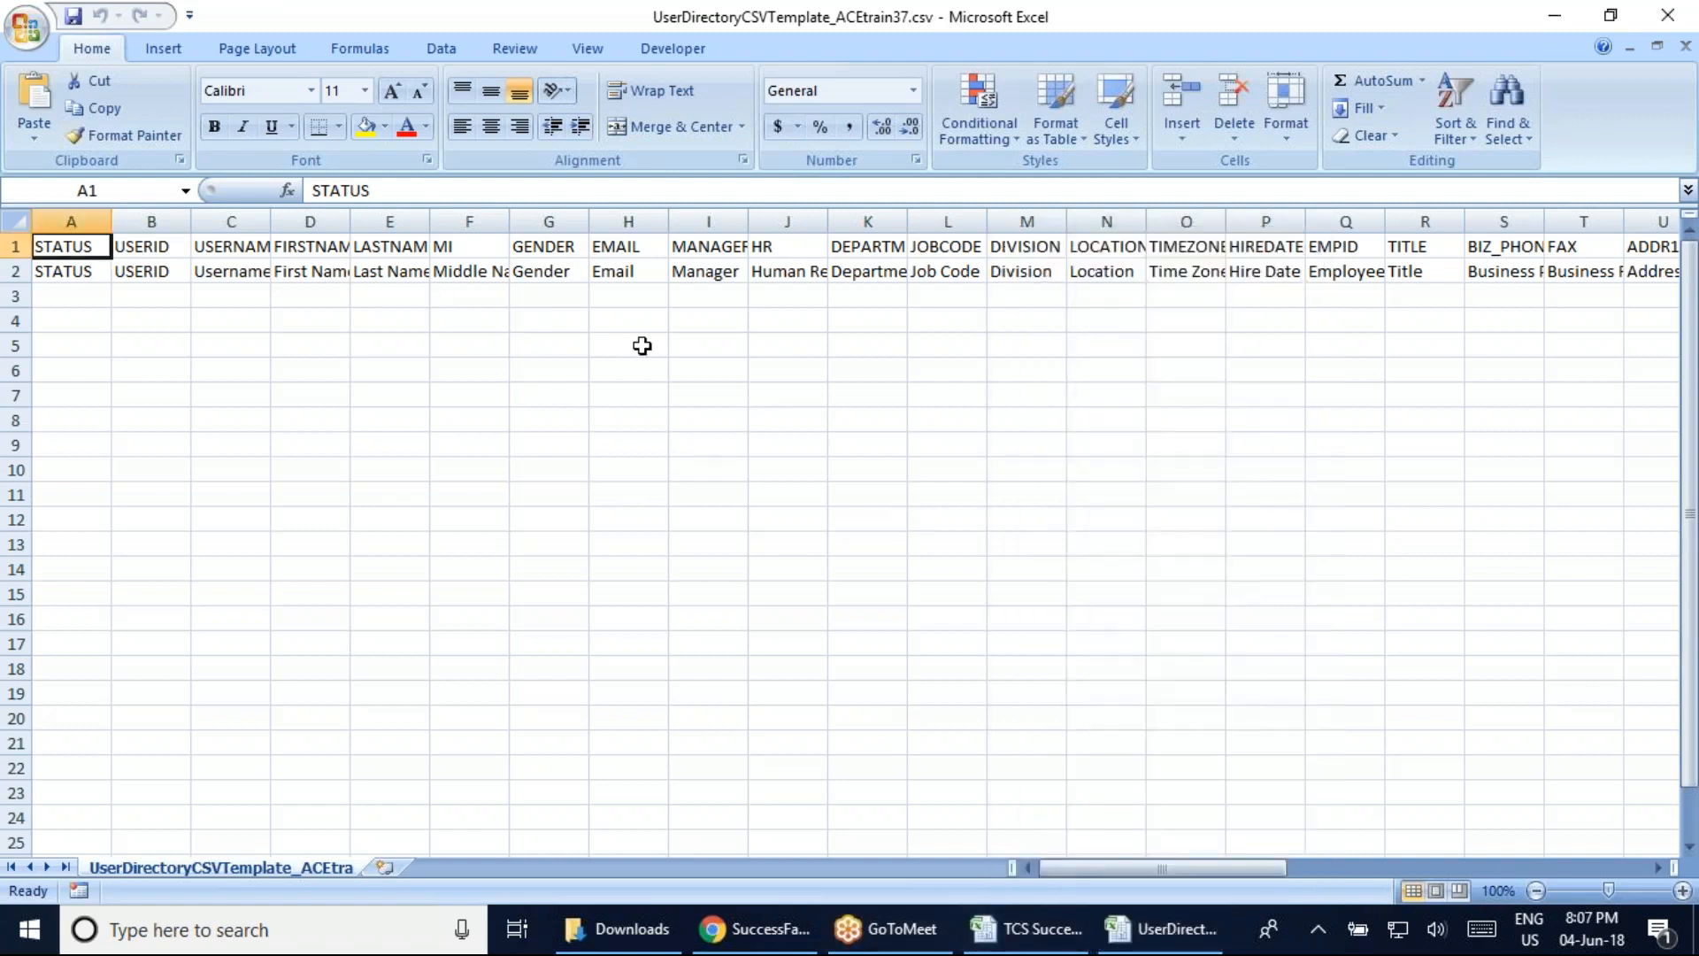
mouse_move(1151, 867)
mouse_down()
mouse_move(1210, 868)
mouse_move(1142, 868)
mouse_up()
right_click(1167, 929)
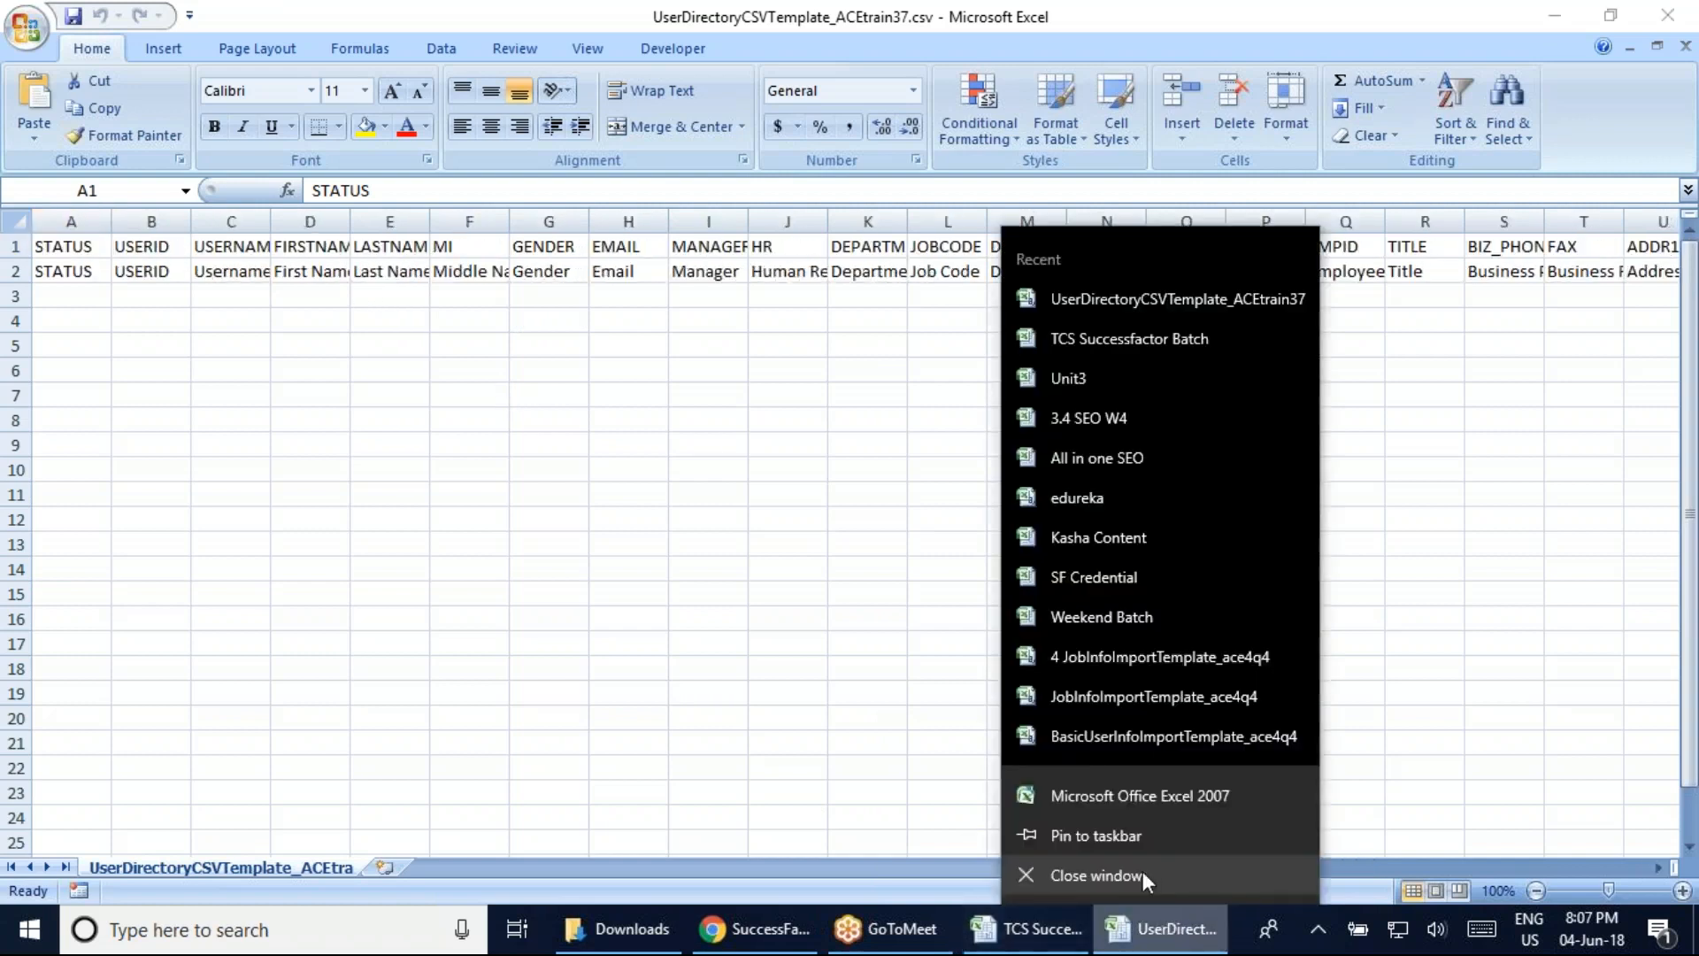
click(1144, 871)
Export the full user directory file as a ZIP from the Export Users page
click(792, 929)
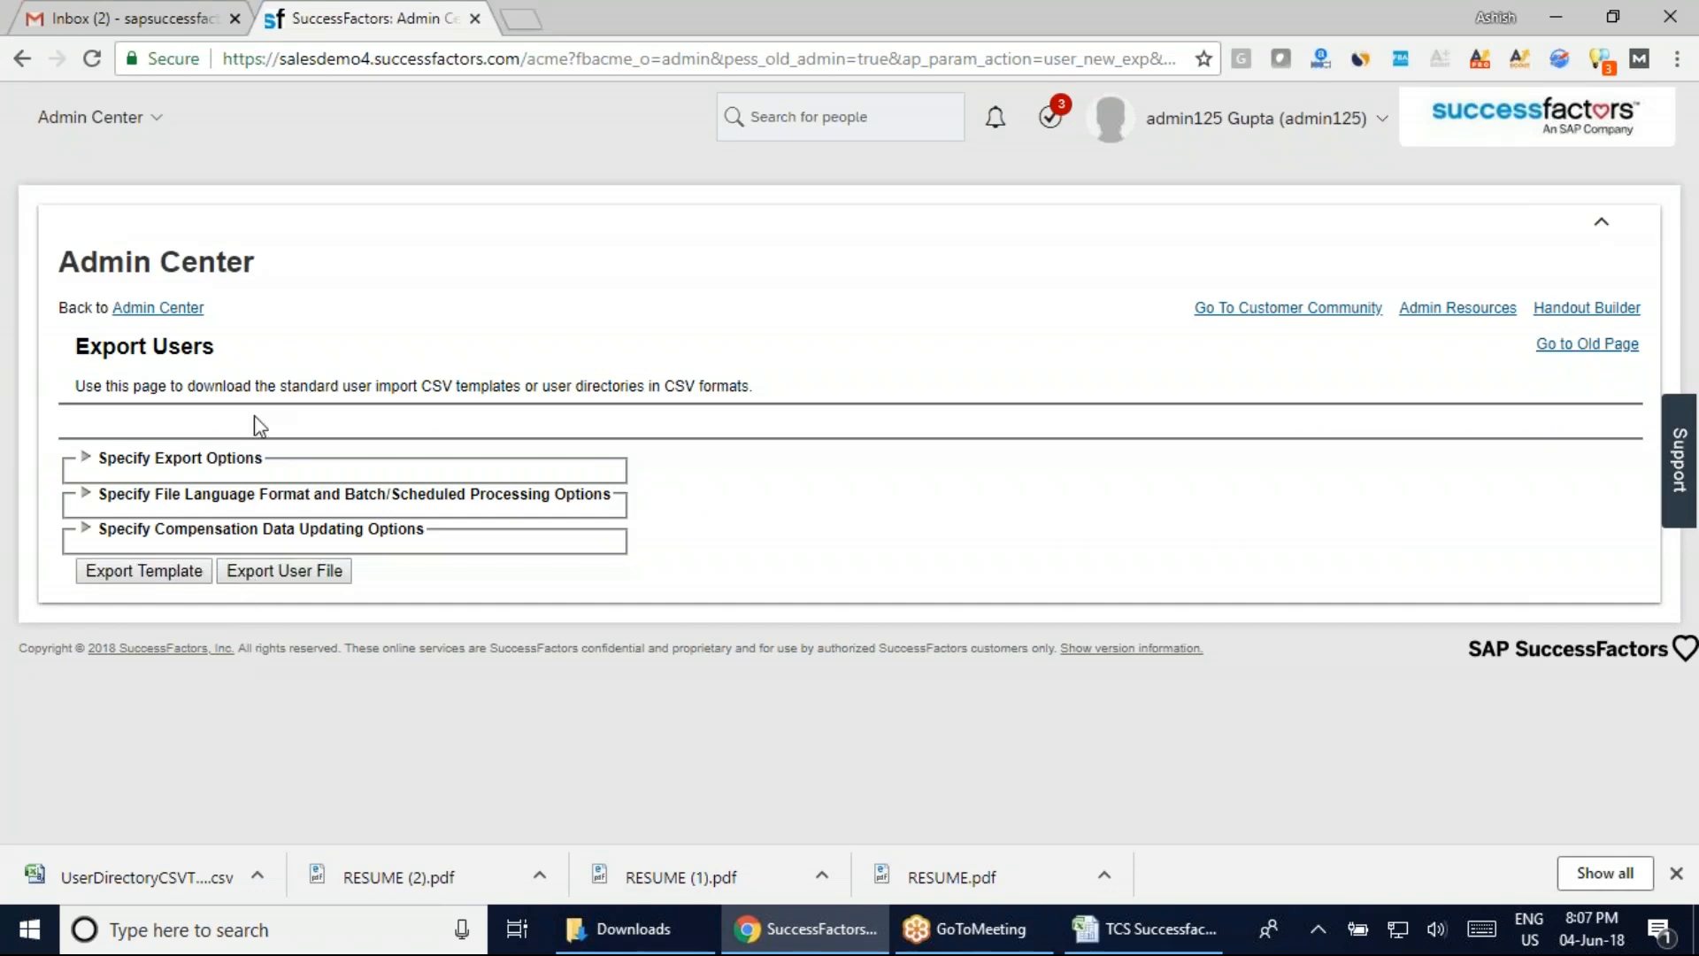
click(278, 574)
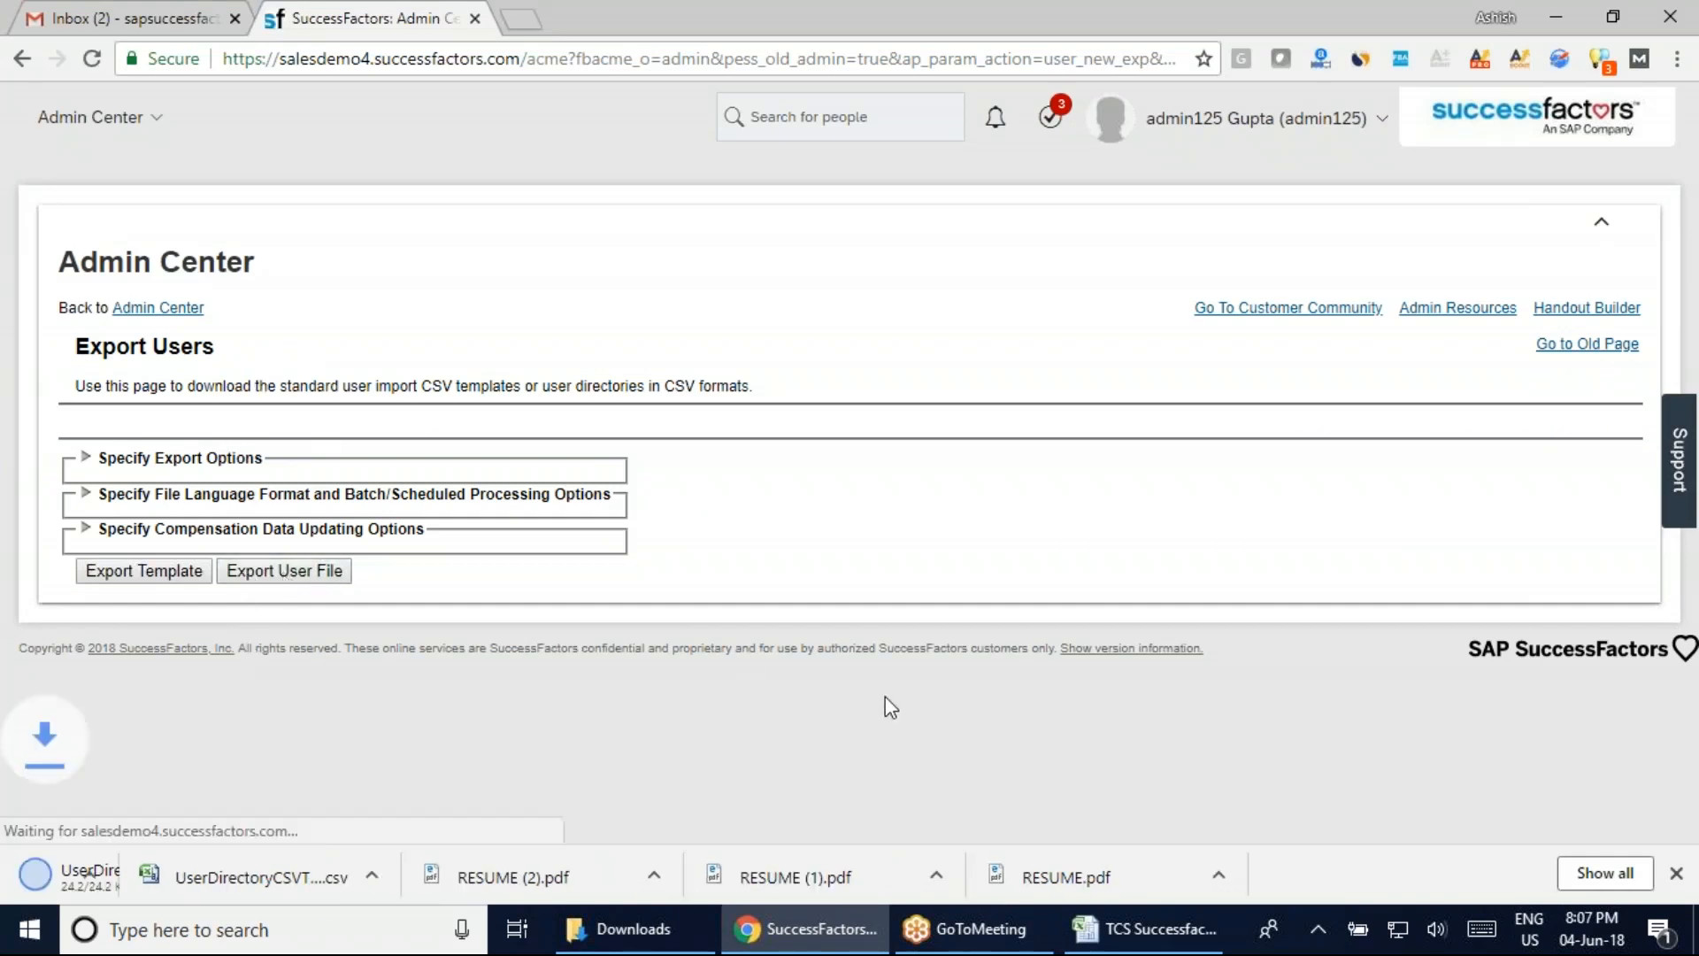
click(644, 934)
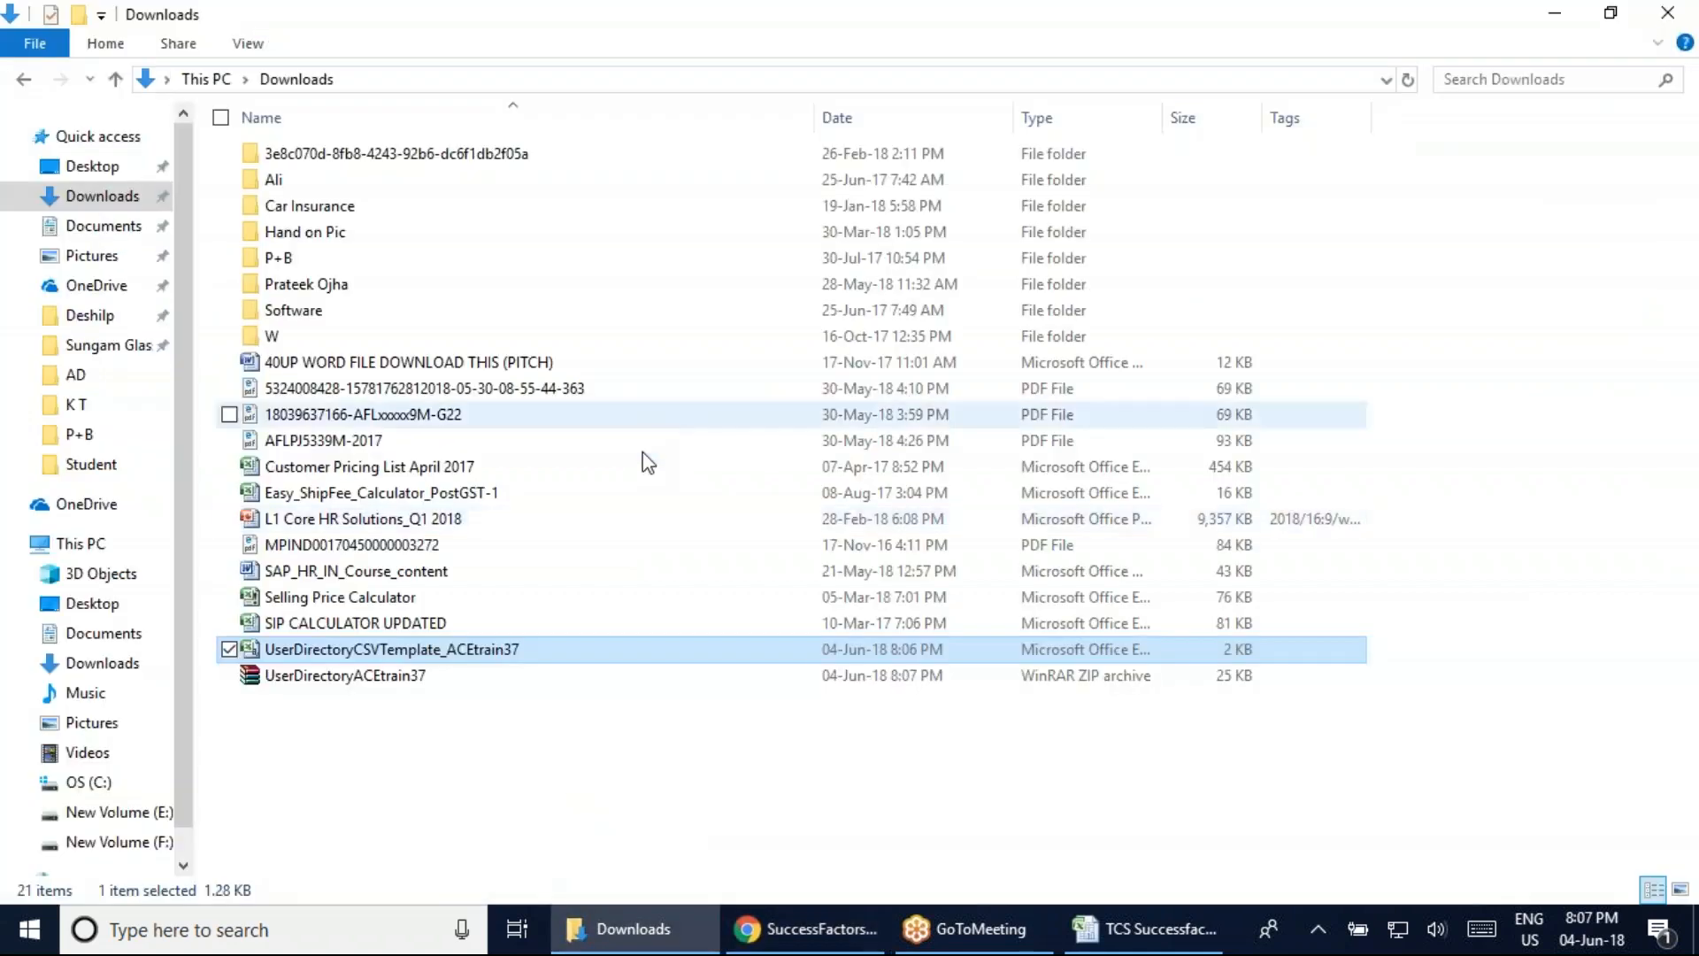
Extract the UserDirectoryACEtrain37 ZIP archive, keeping broken files
click(323, 682)
right_click(323, 681)
click(96, 179)
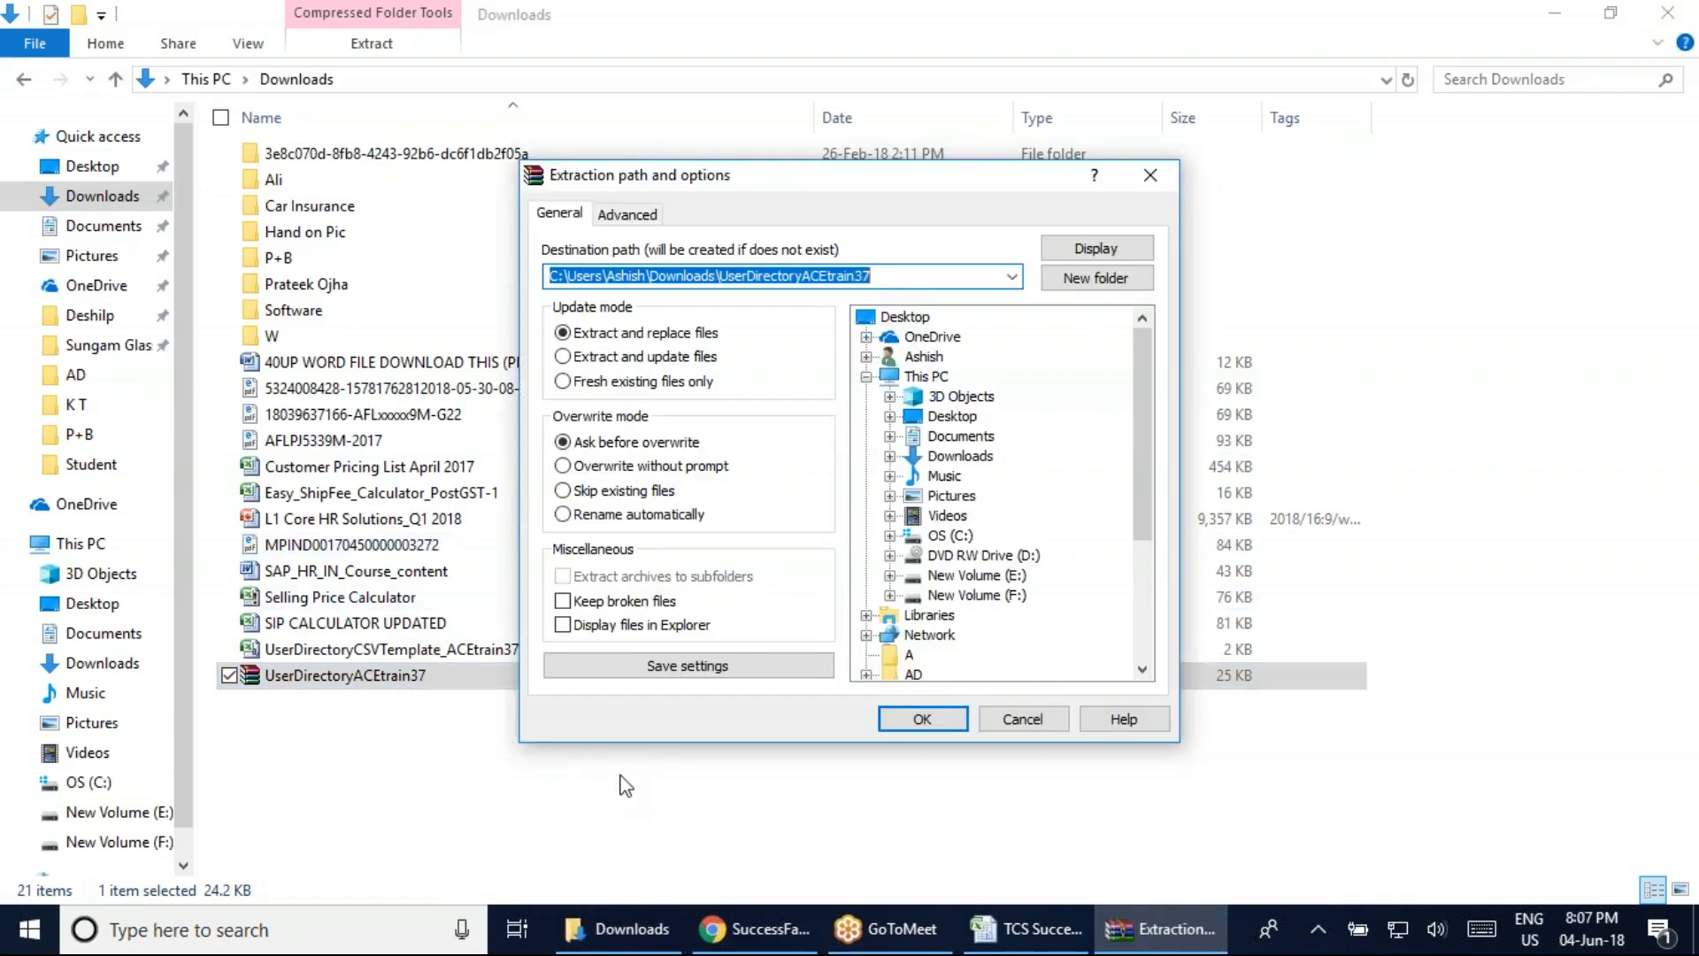
click(585, 602)
click(916, 726)
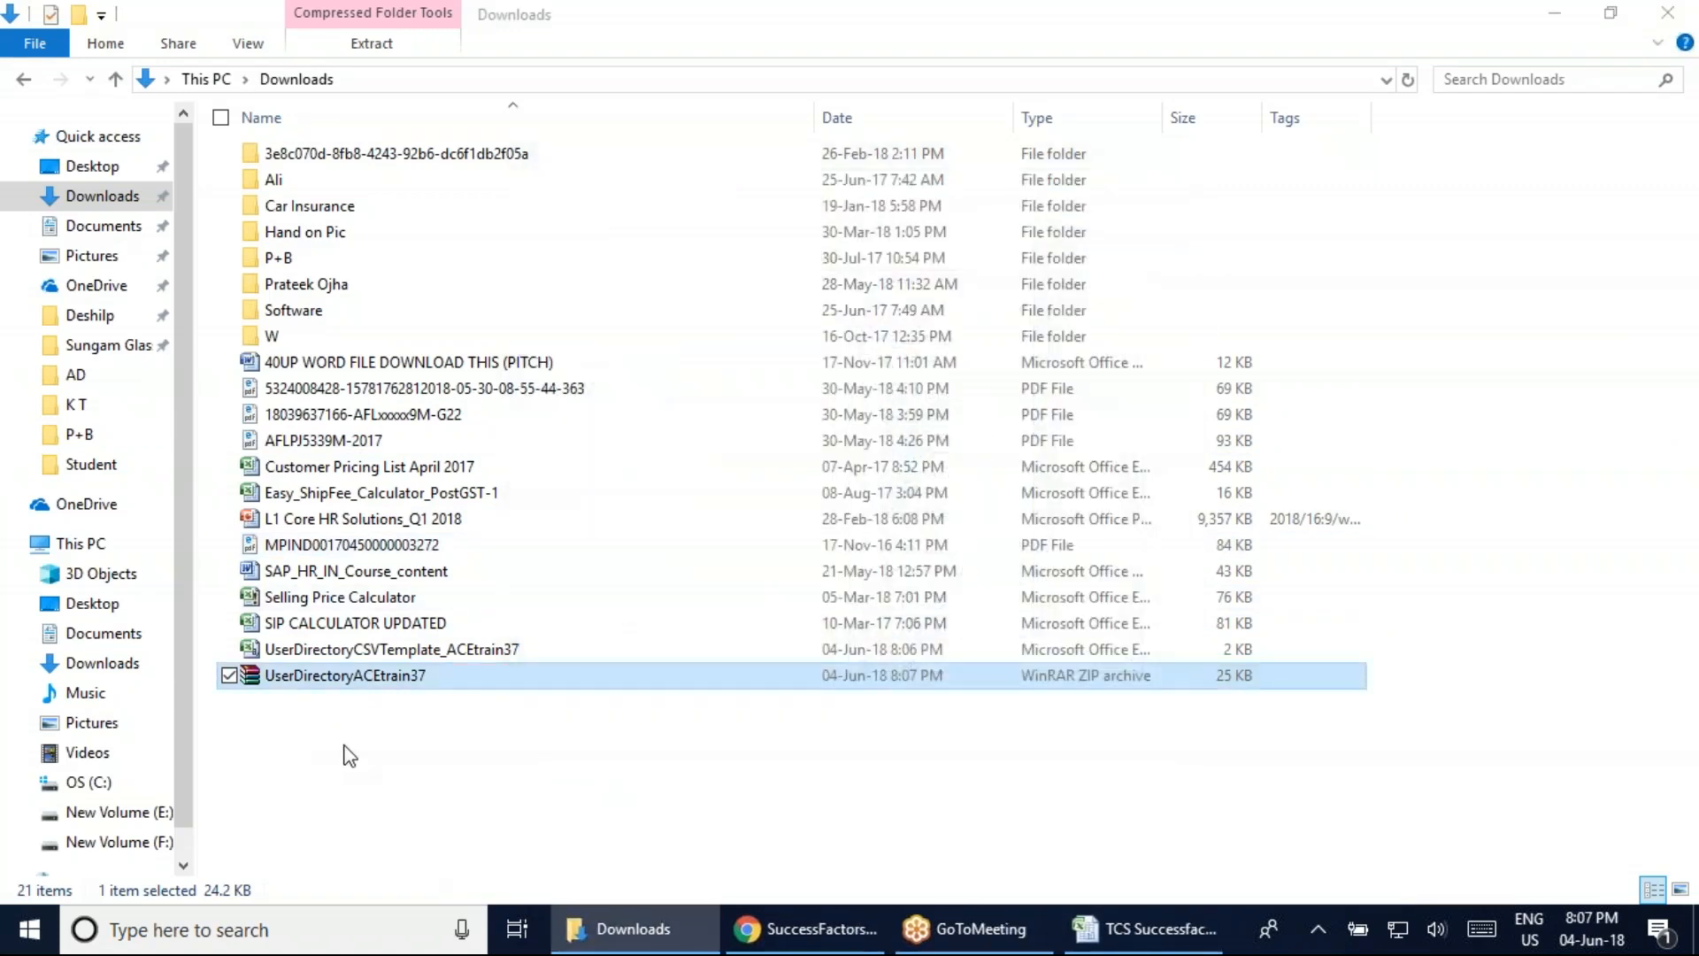
Move the ZIP into the UserDirectoryACEtrain37 folder and open UserDirectory_ACEtrain37_391 in Excel
mouse_move(341, 694)
mouse_down()
mouse_move(316, 724)
mouse_move(319, 694)
mouse_up()
double_click(319, 686)
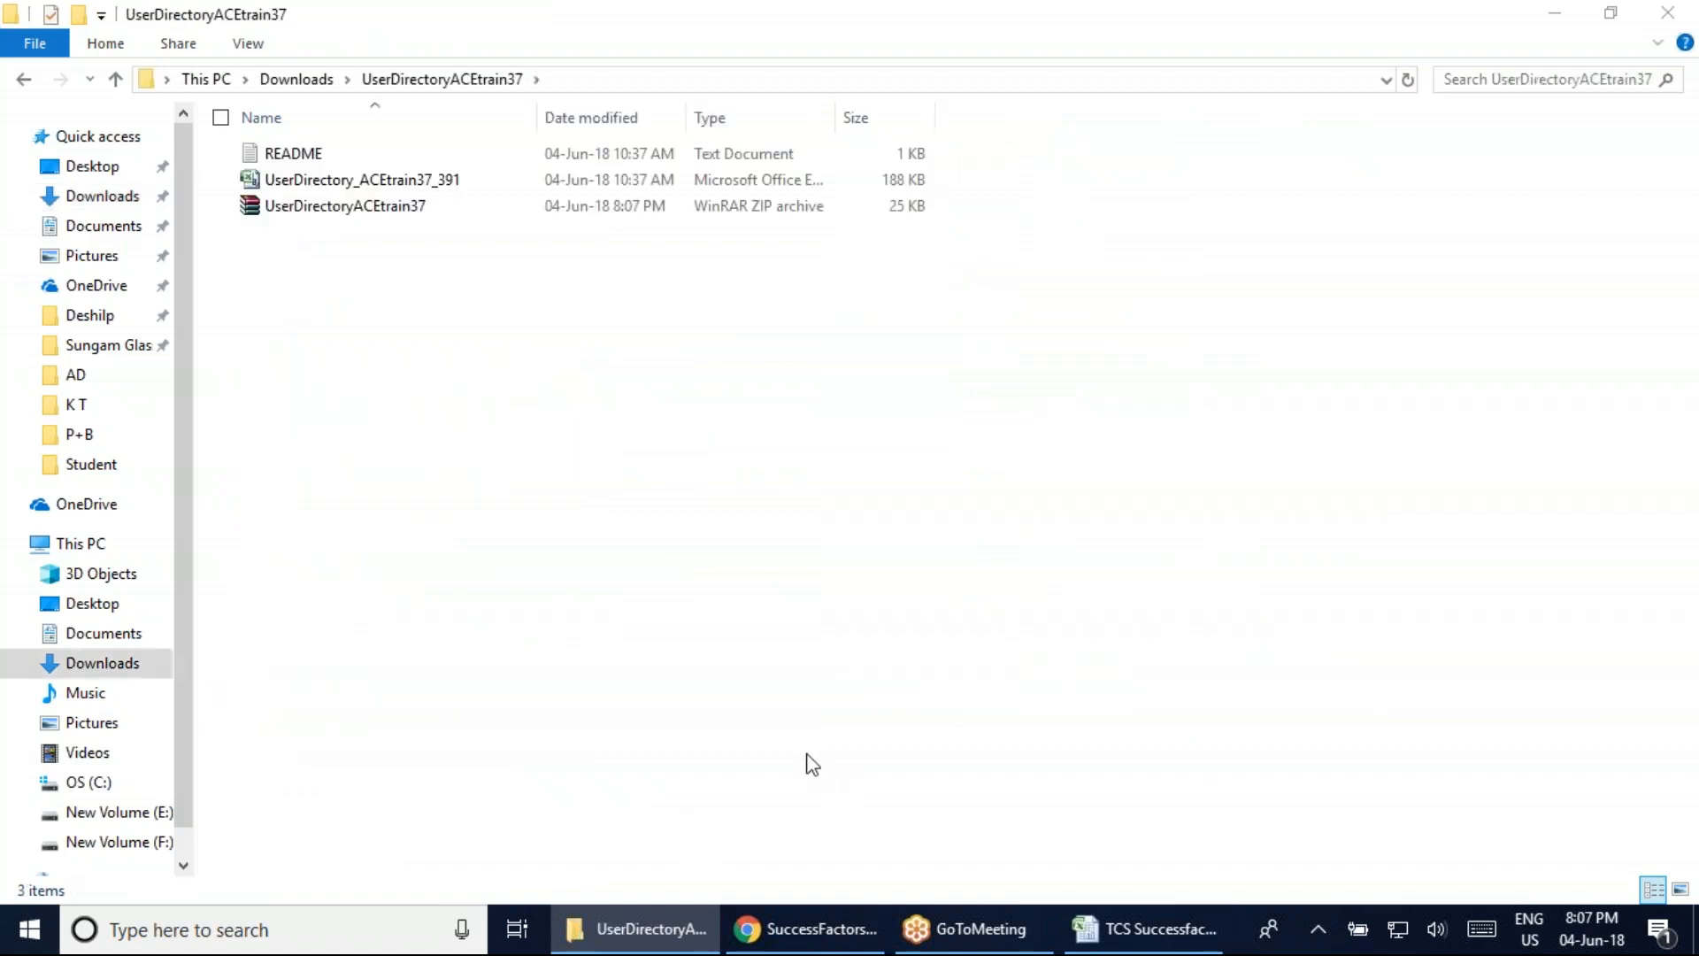
click(364, 205)
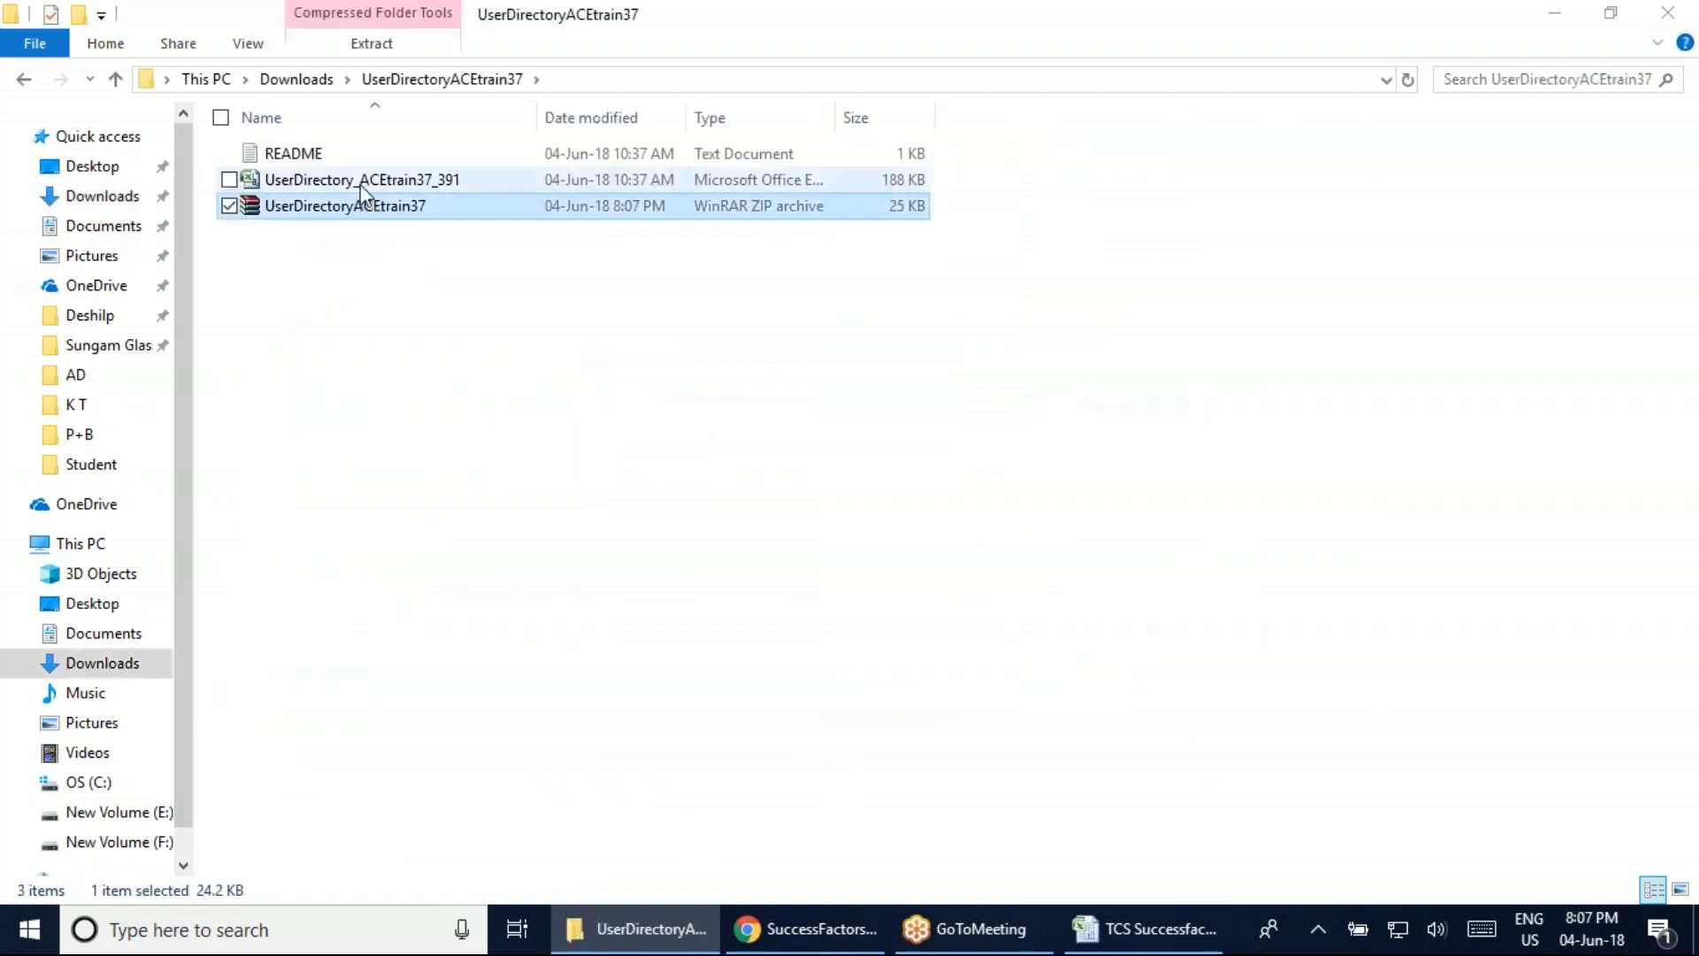
double_click(363, 182)
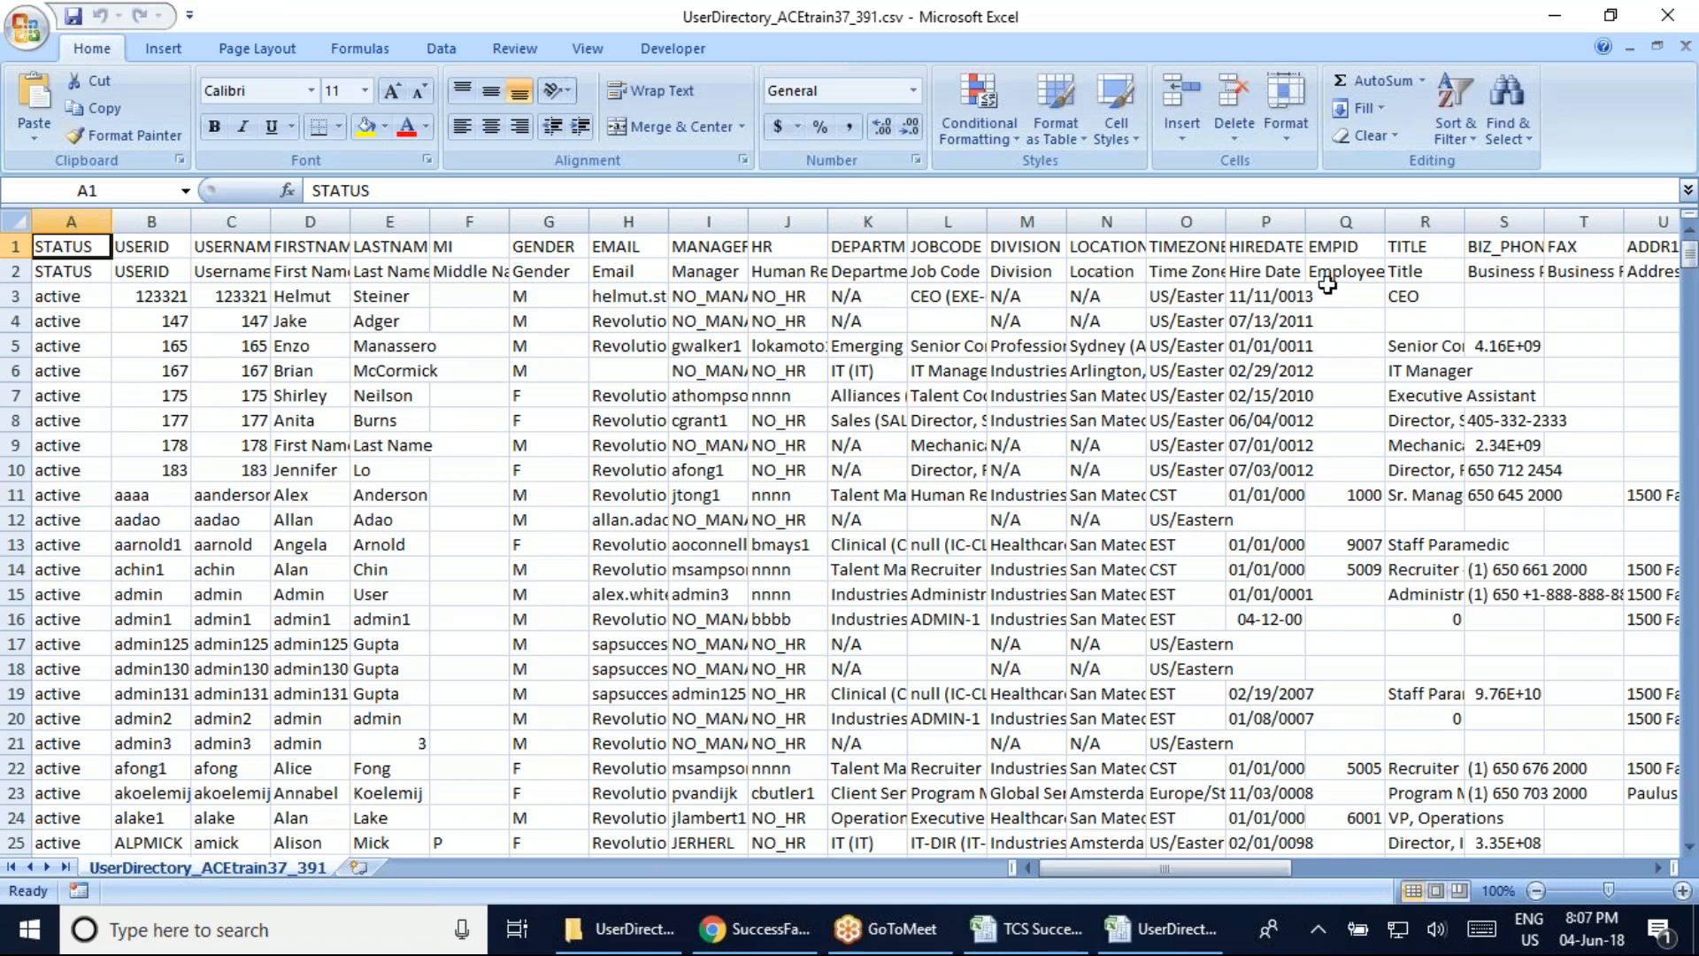
Review the STATUS values and select the USERIDs of the inactive users
mouse_move(1193, 865)
mouse_down()
mouse_move(1548, 873)
mouse_move(1205, 872)
mouse_up()
click(67, 302)
drag(109, 215, 100, 215)
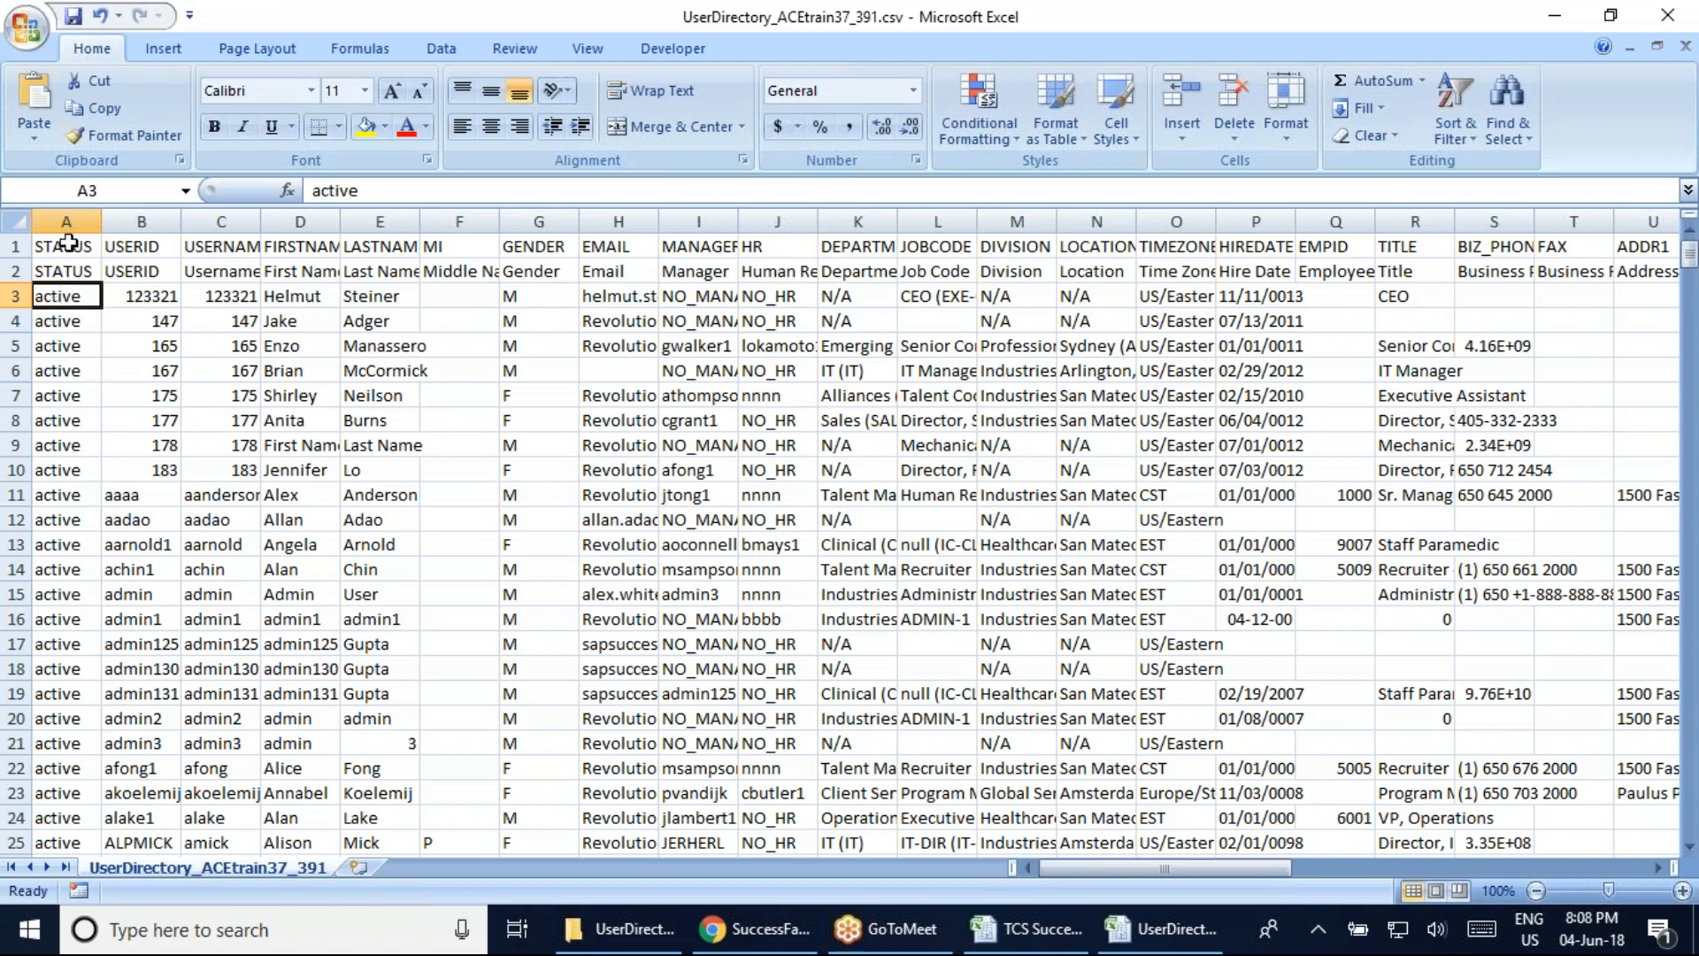
click(59, 348)
drag(1690, 255, 1690, 755)
click(60, 478)
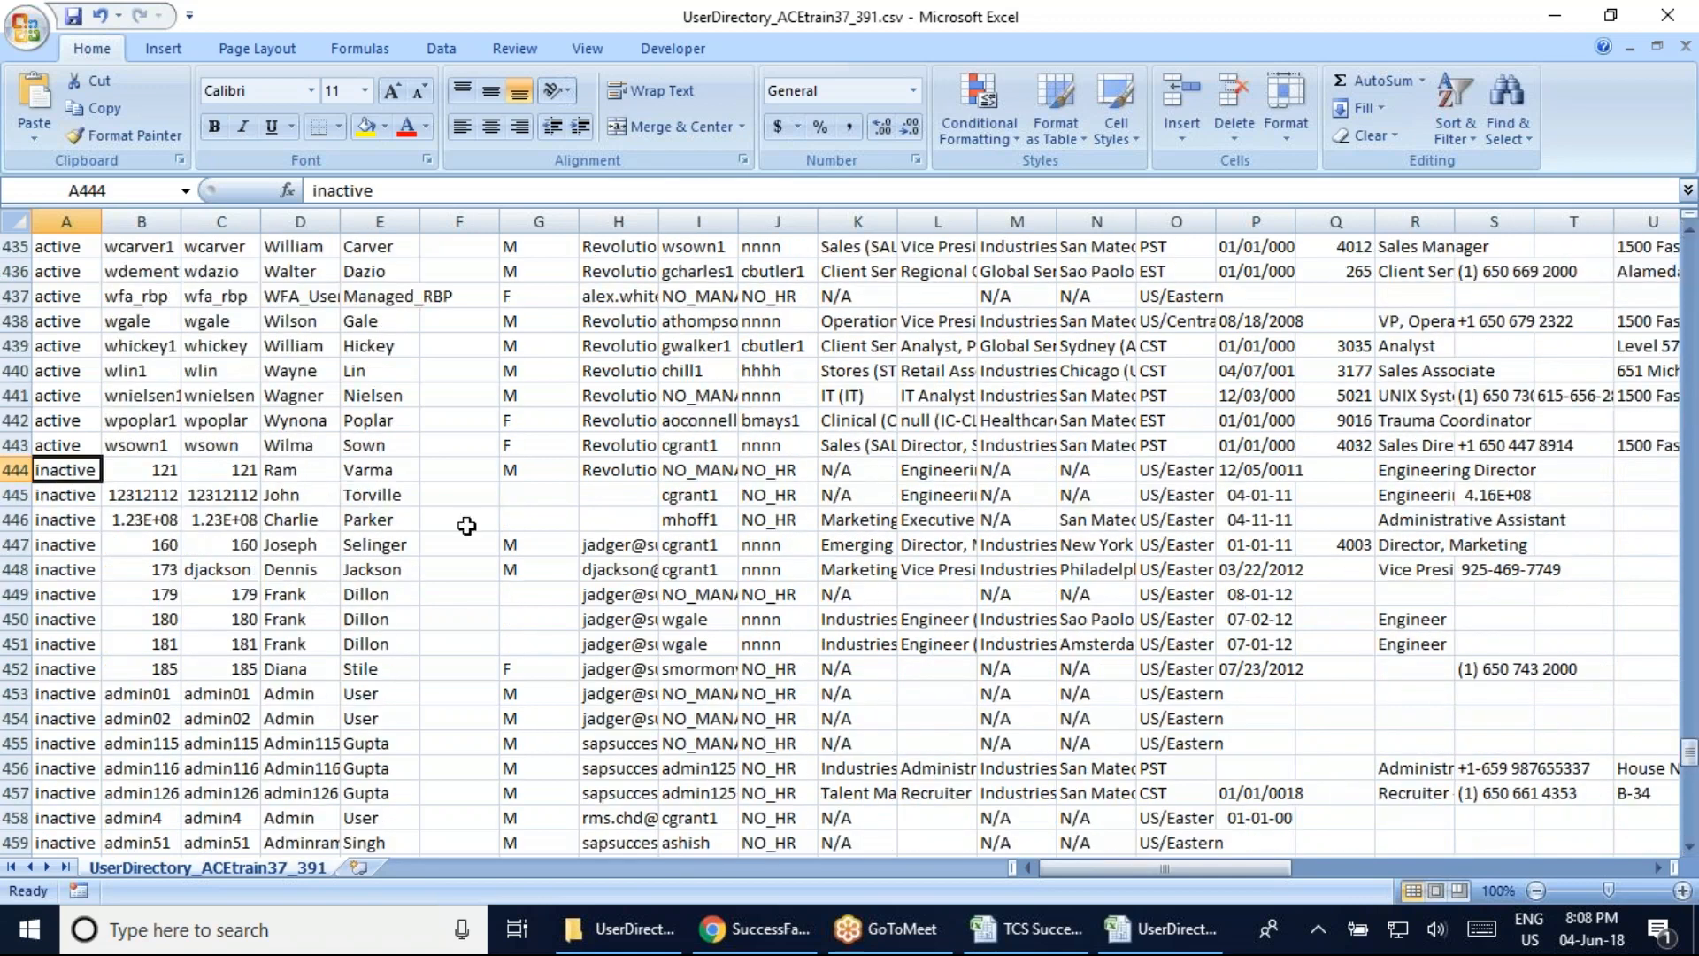
click(157, 481)
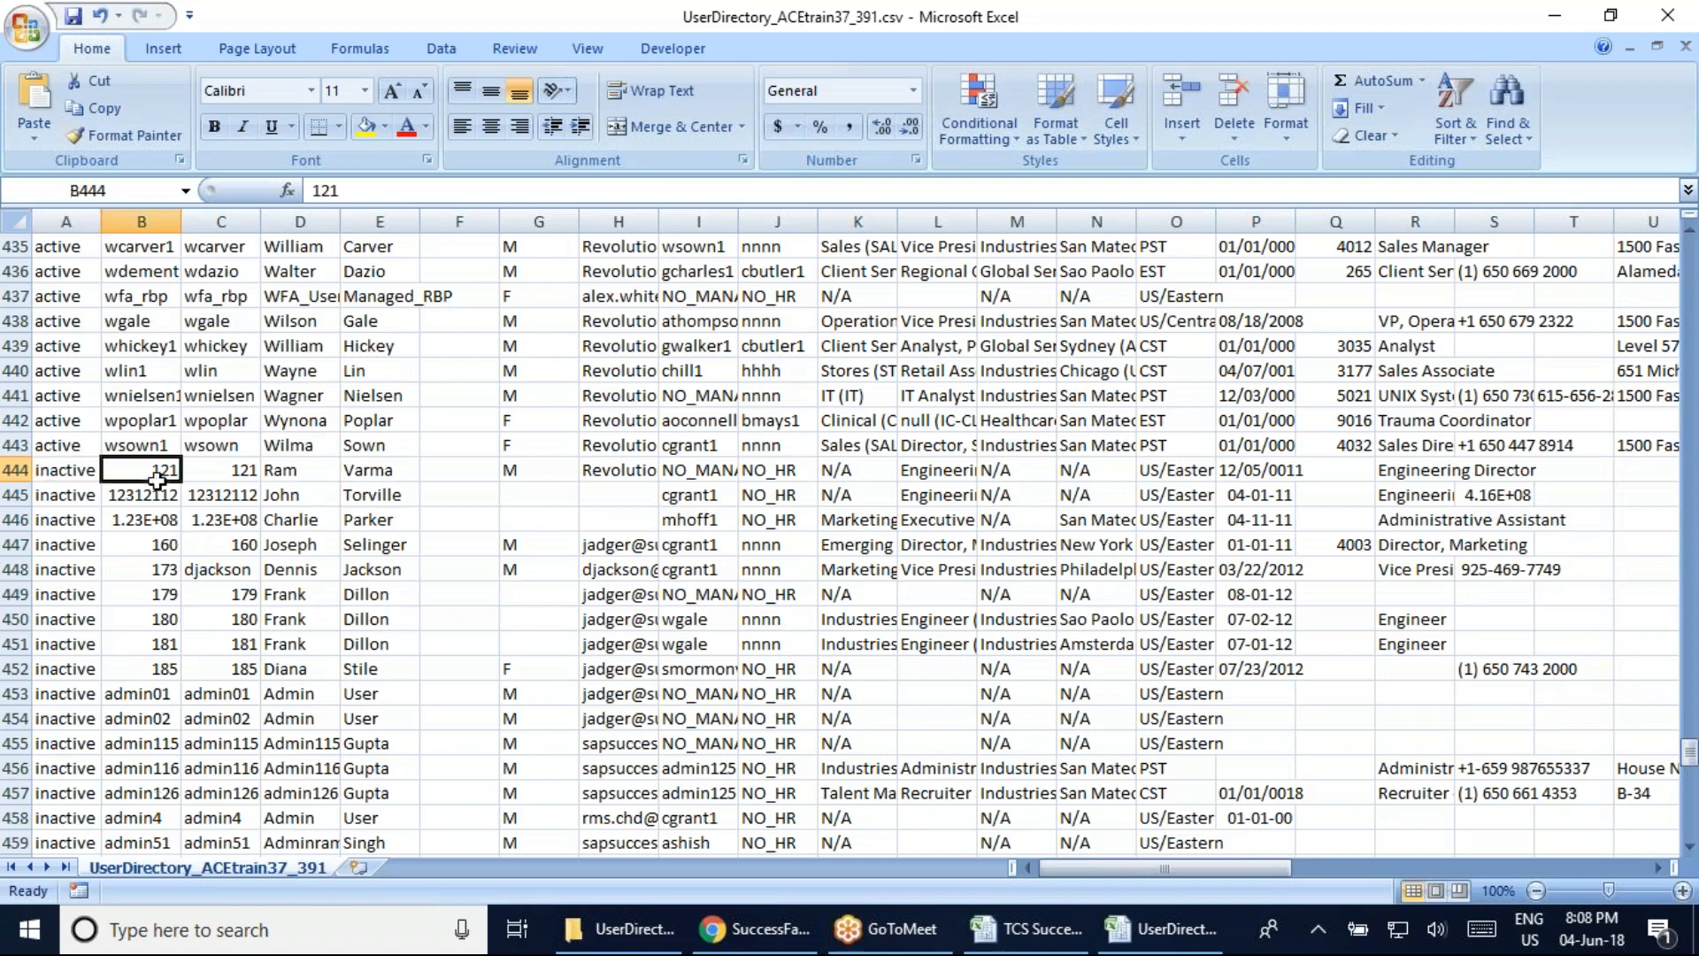
drag(142, 478, 142, 794)
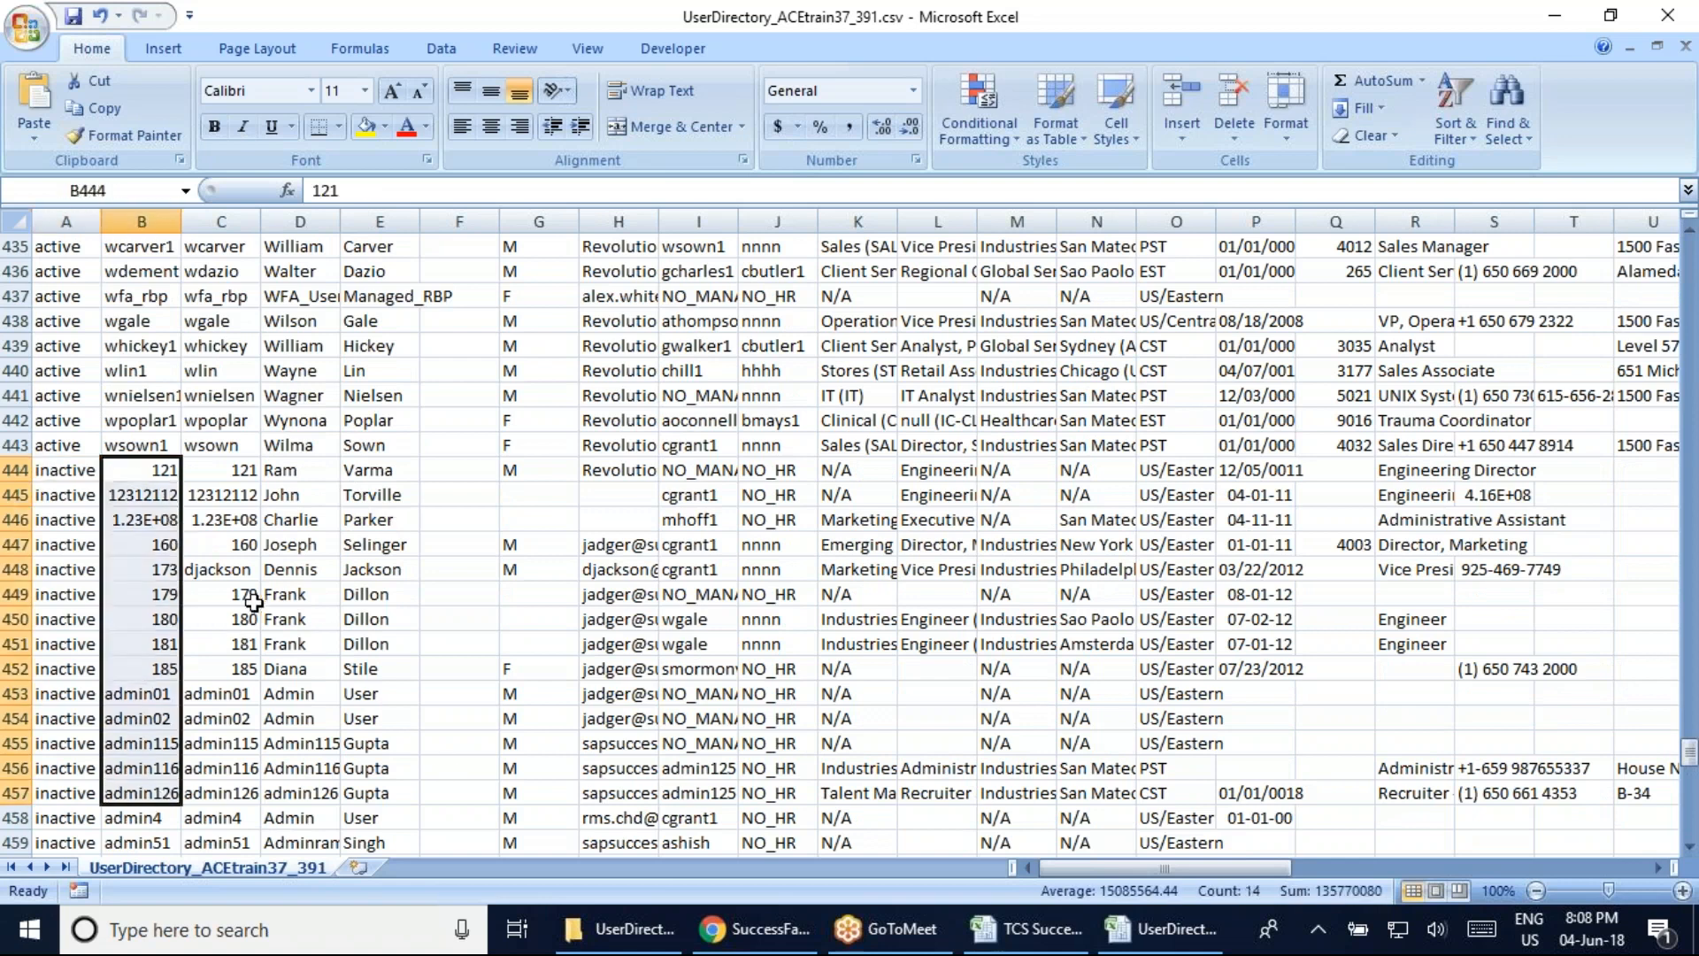
drag(1692, 769, 1691, 253)
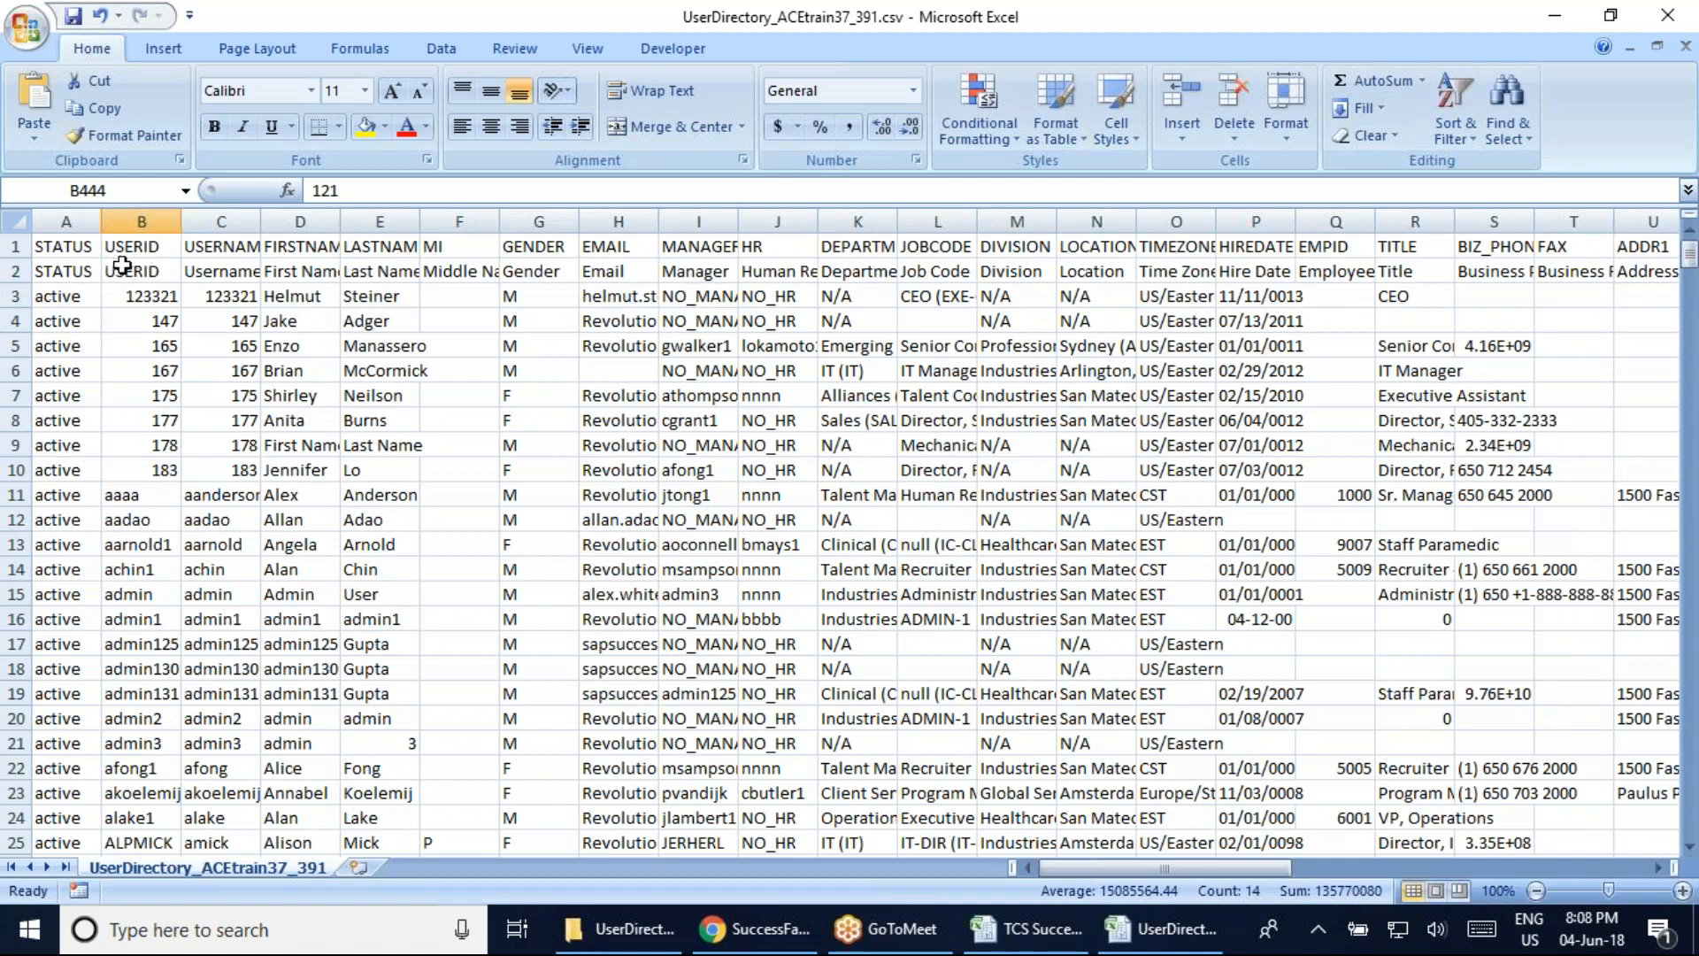
click(122, 267)
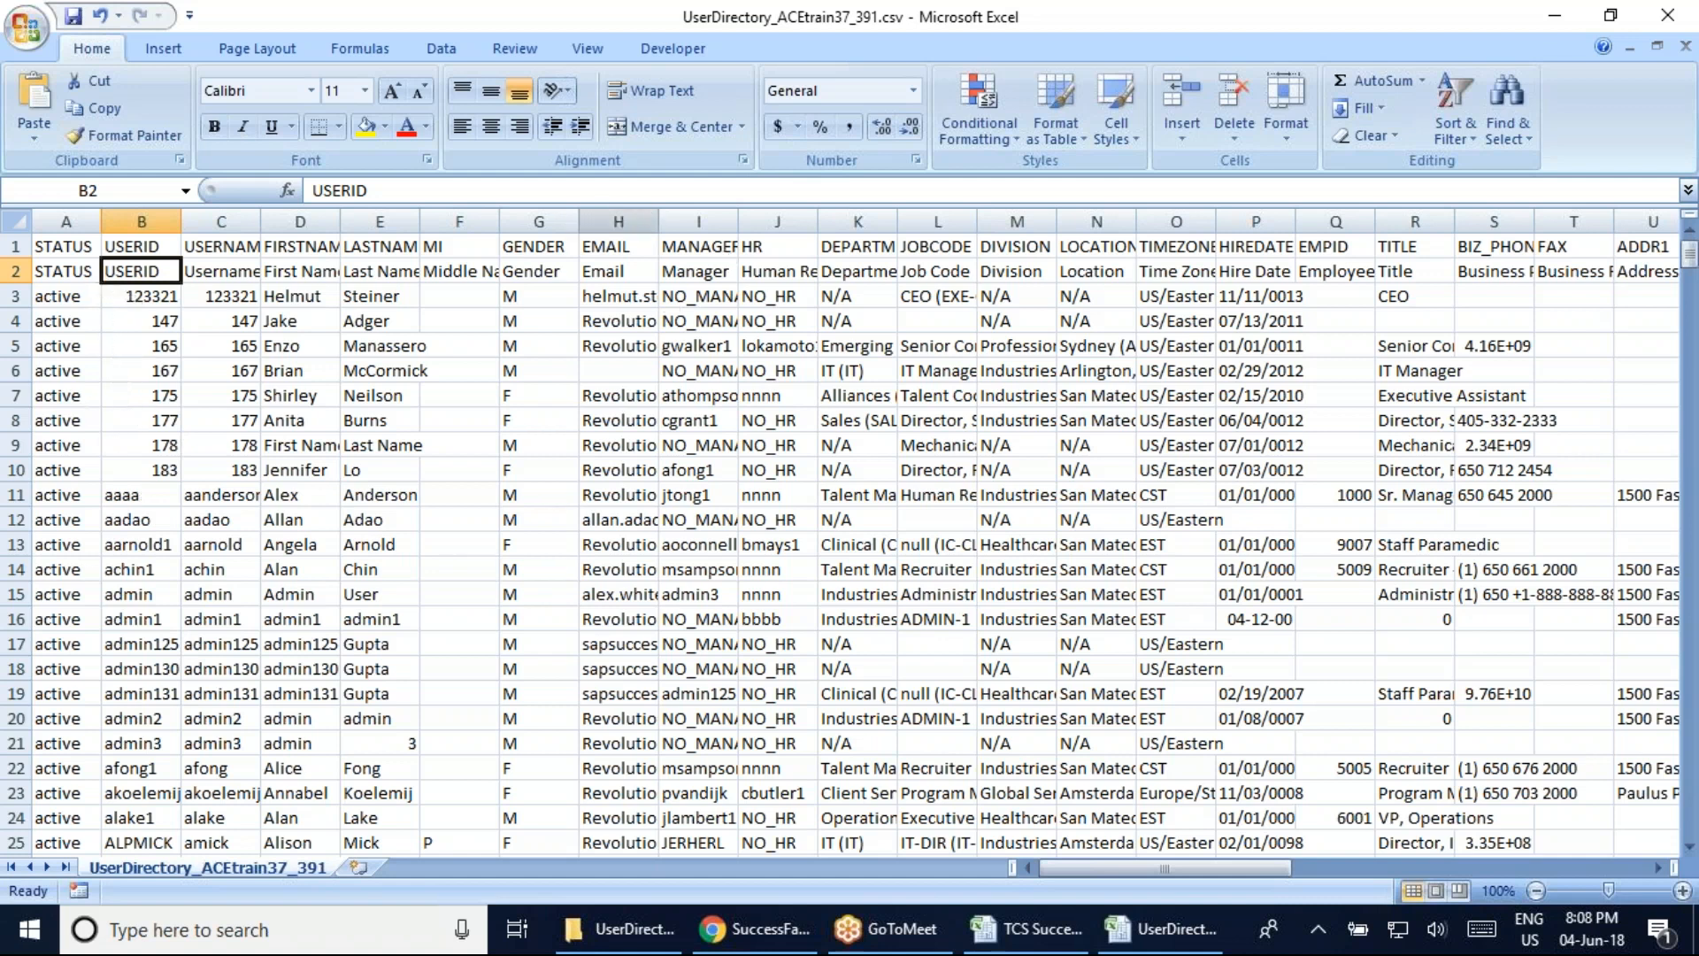
Widen MANAGER, trial-paste B11 into I4 and undo it (NO_MANAGER), then resize USERNAME
drag(738, 222, 794, 222)
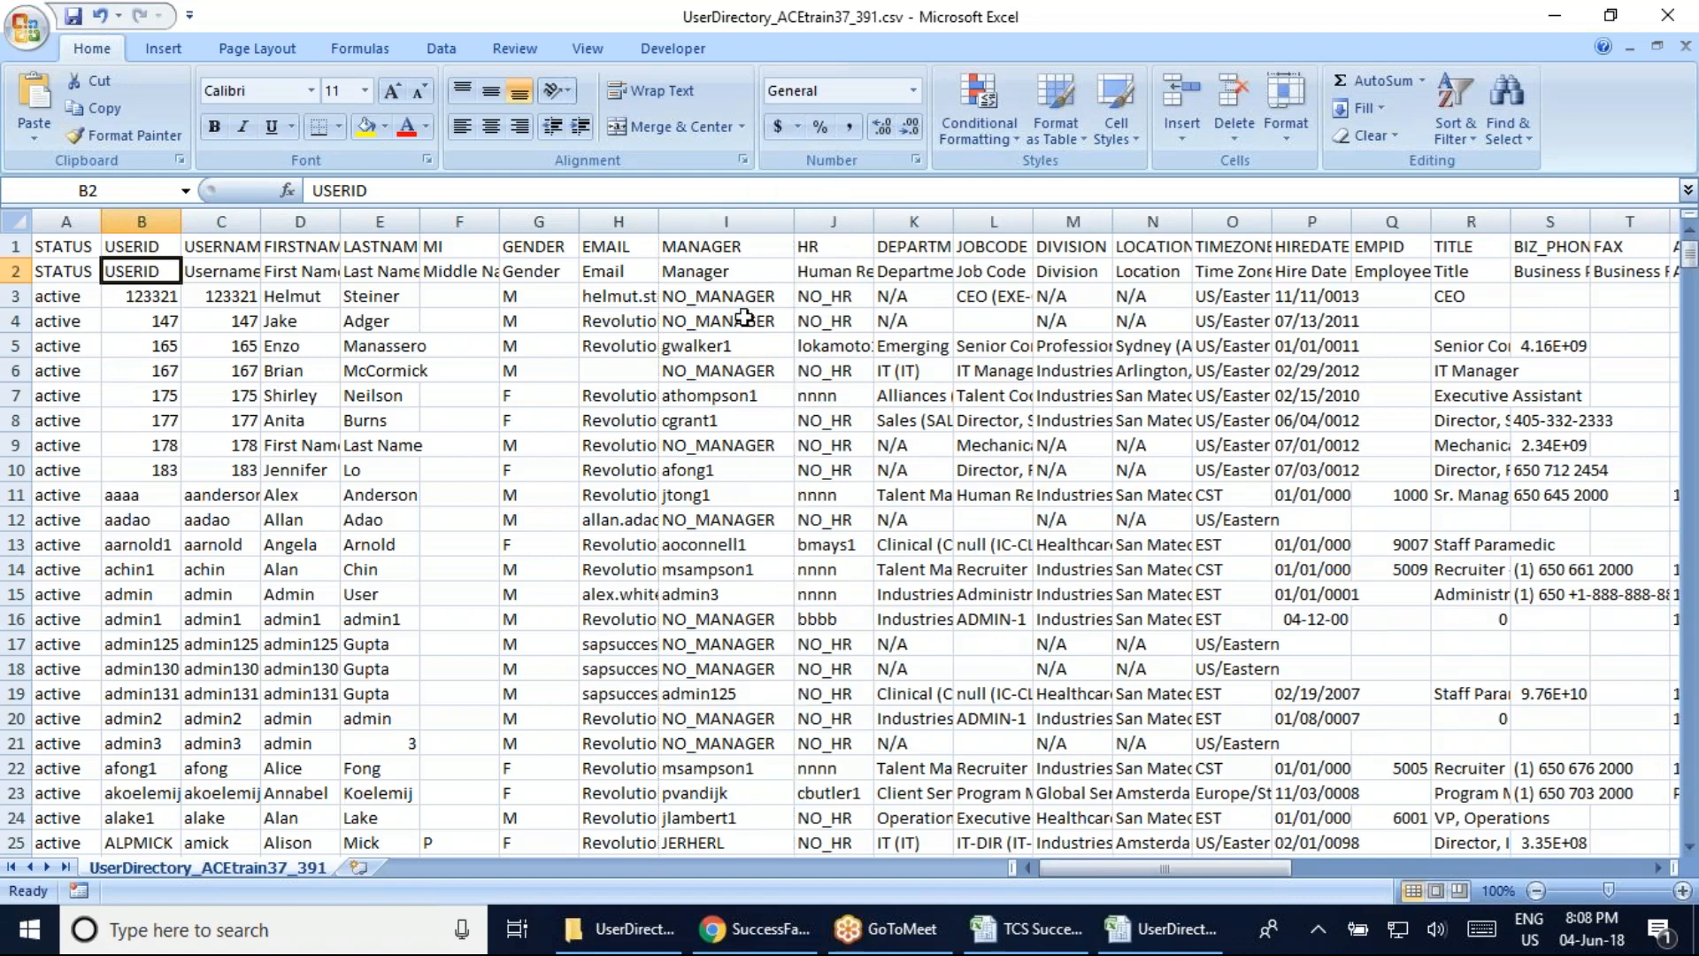
click(699, 346)
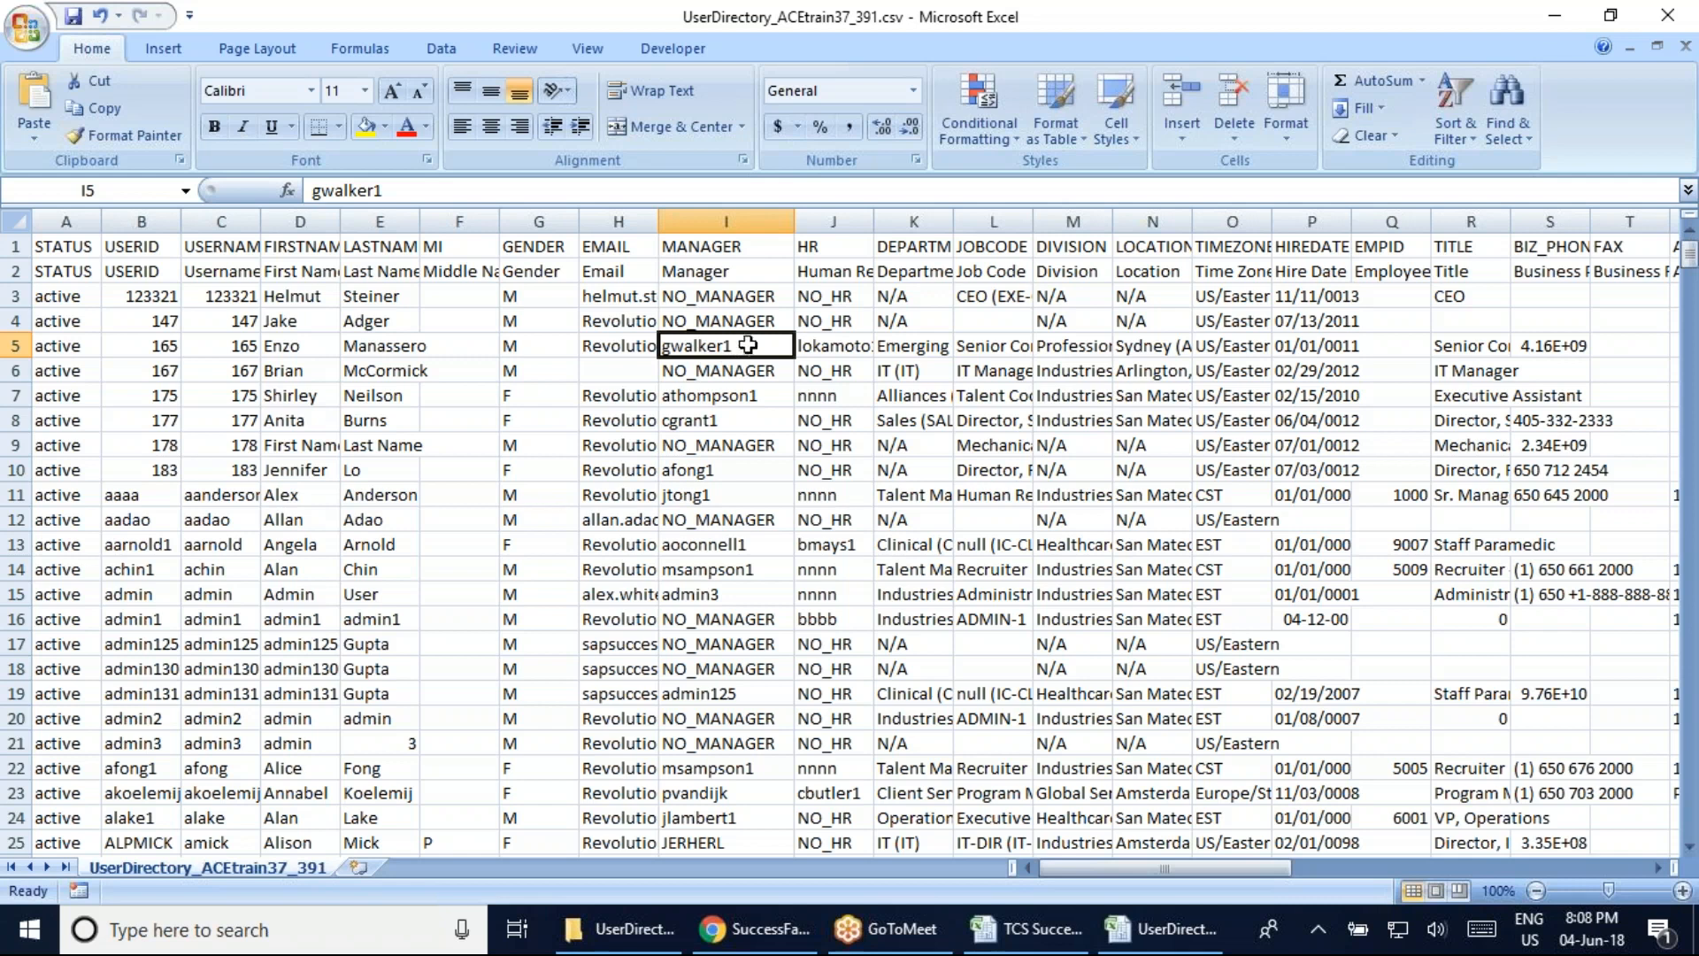
click(735, 420)
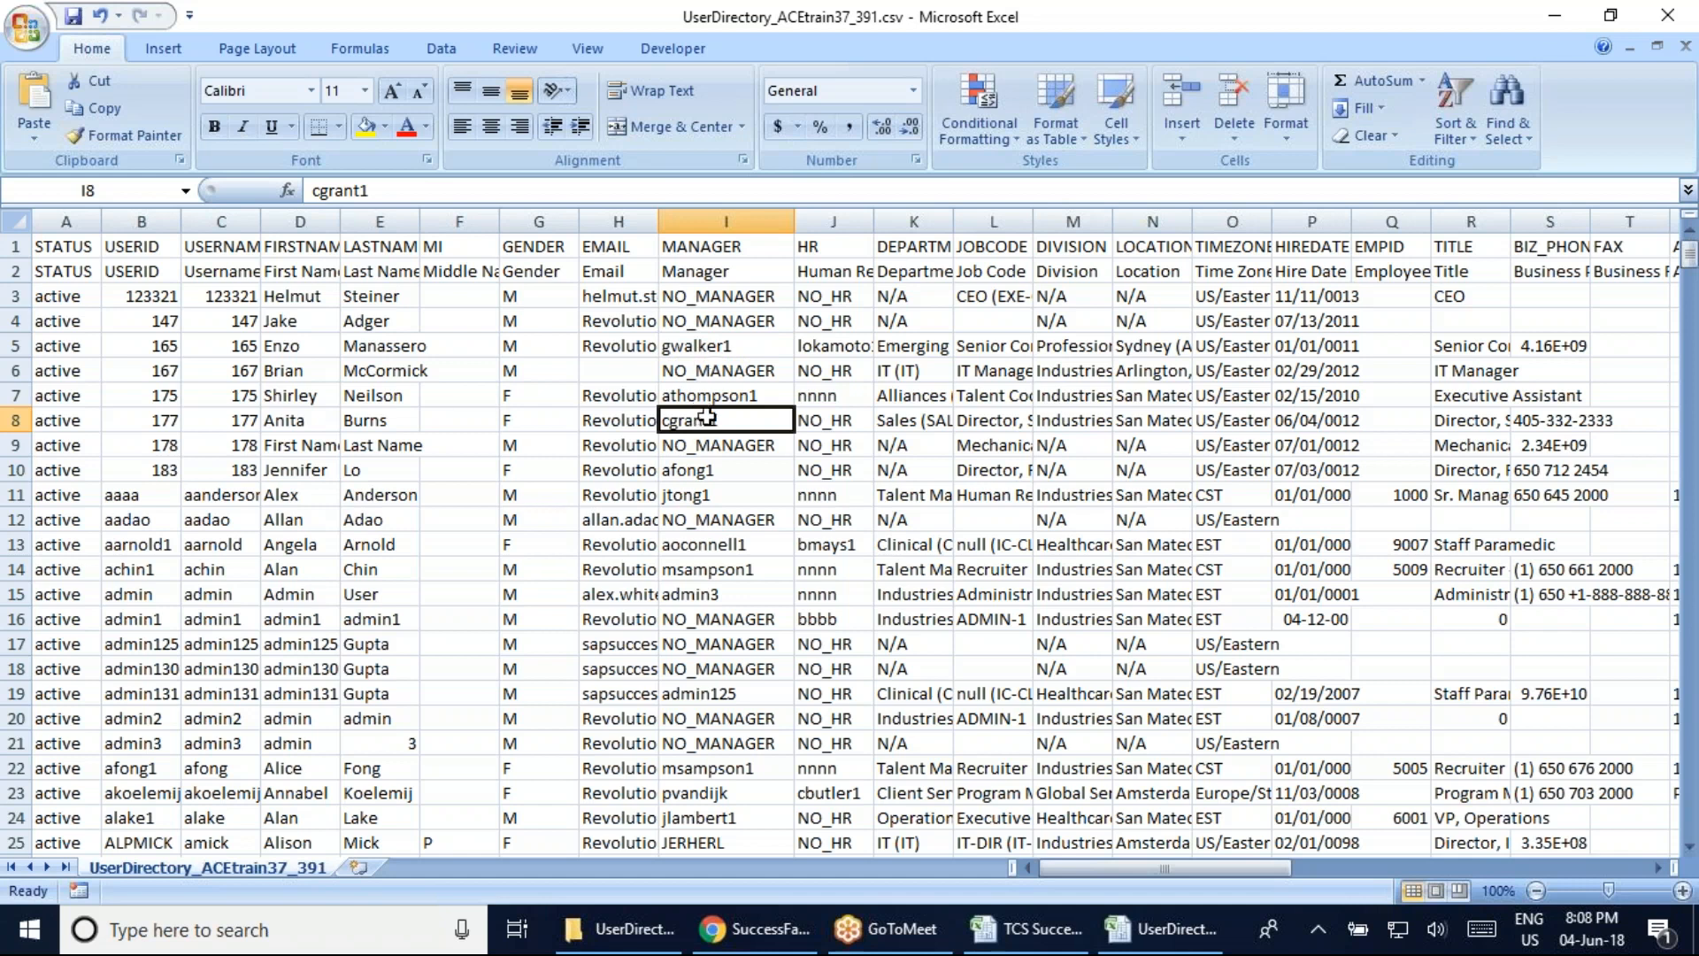
click(140, 493)
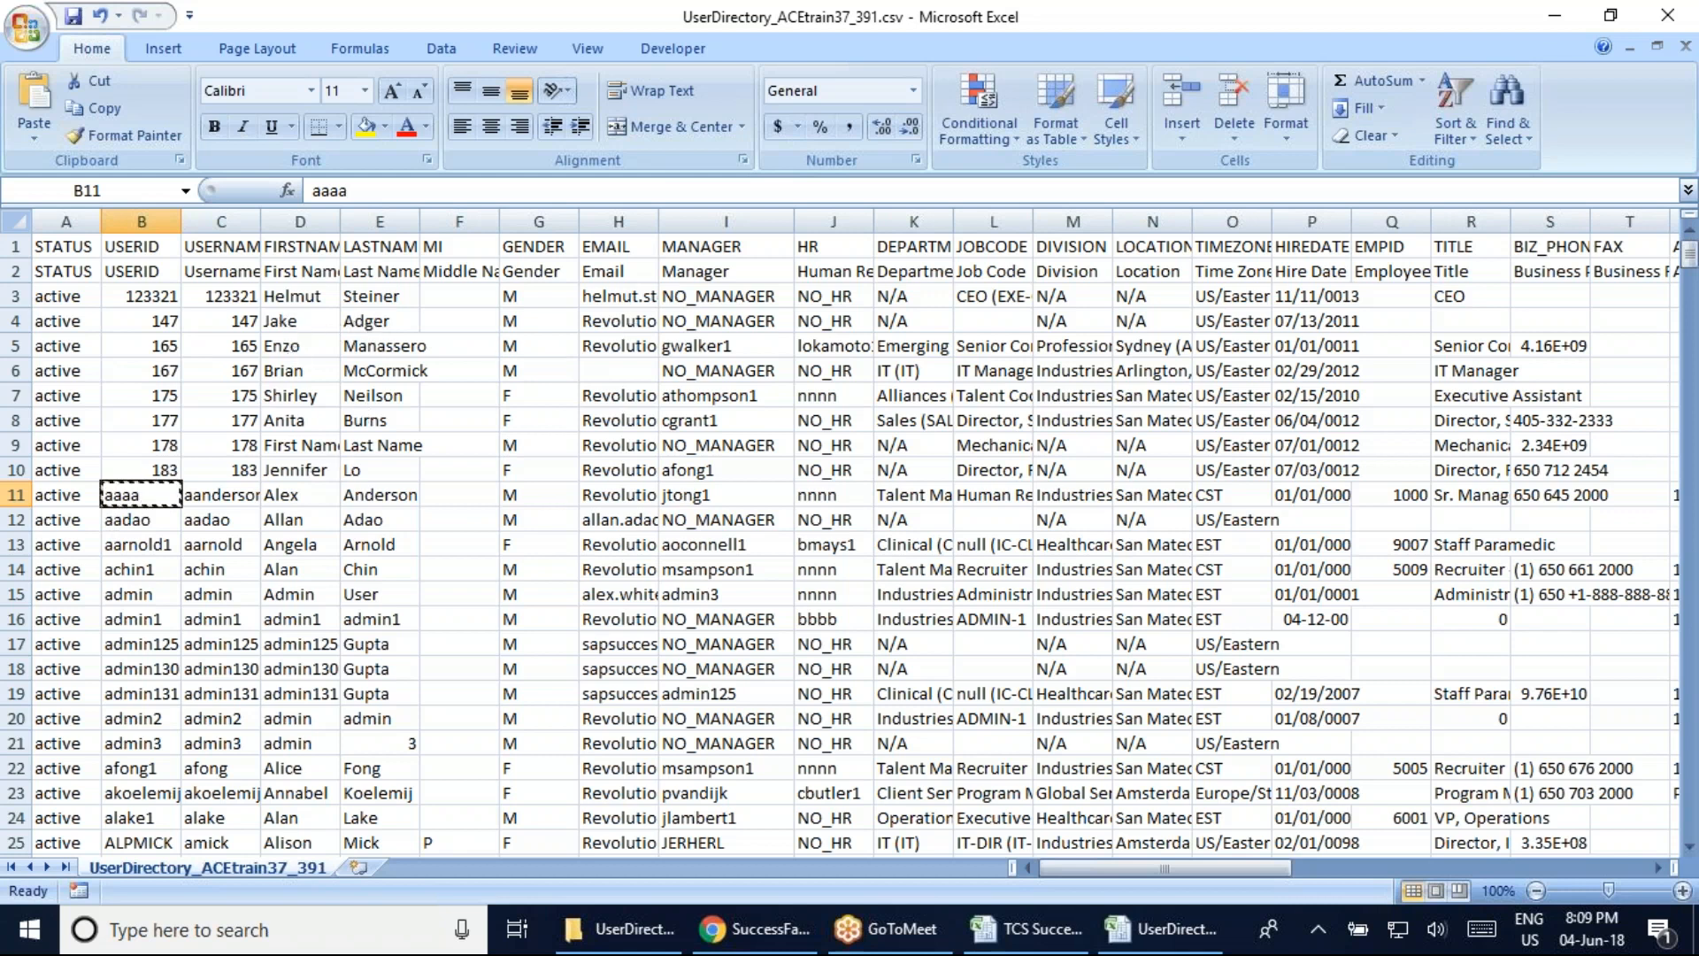
key(ctrl+c)
click(717, 320)
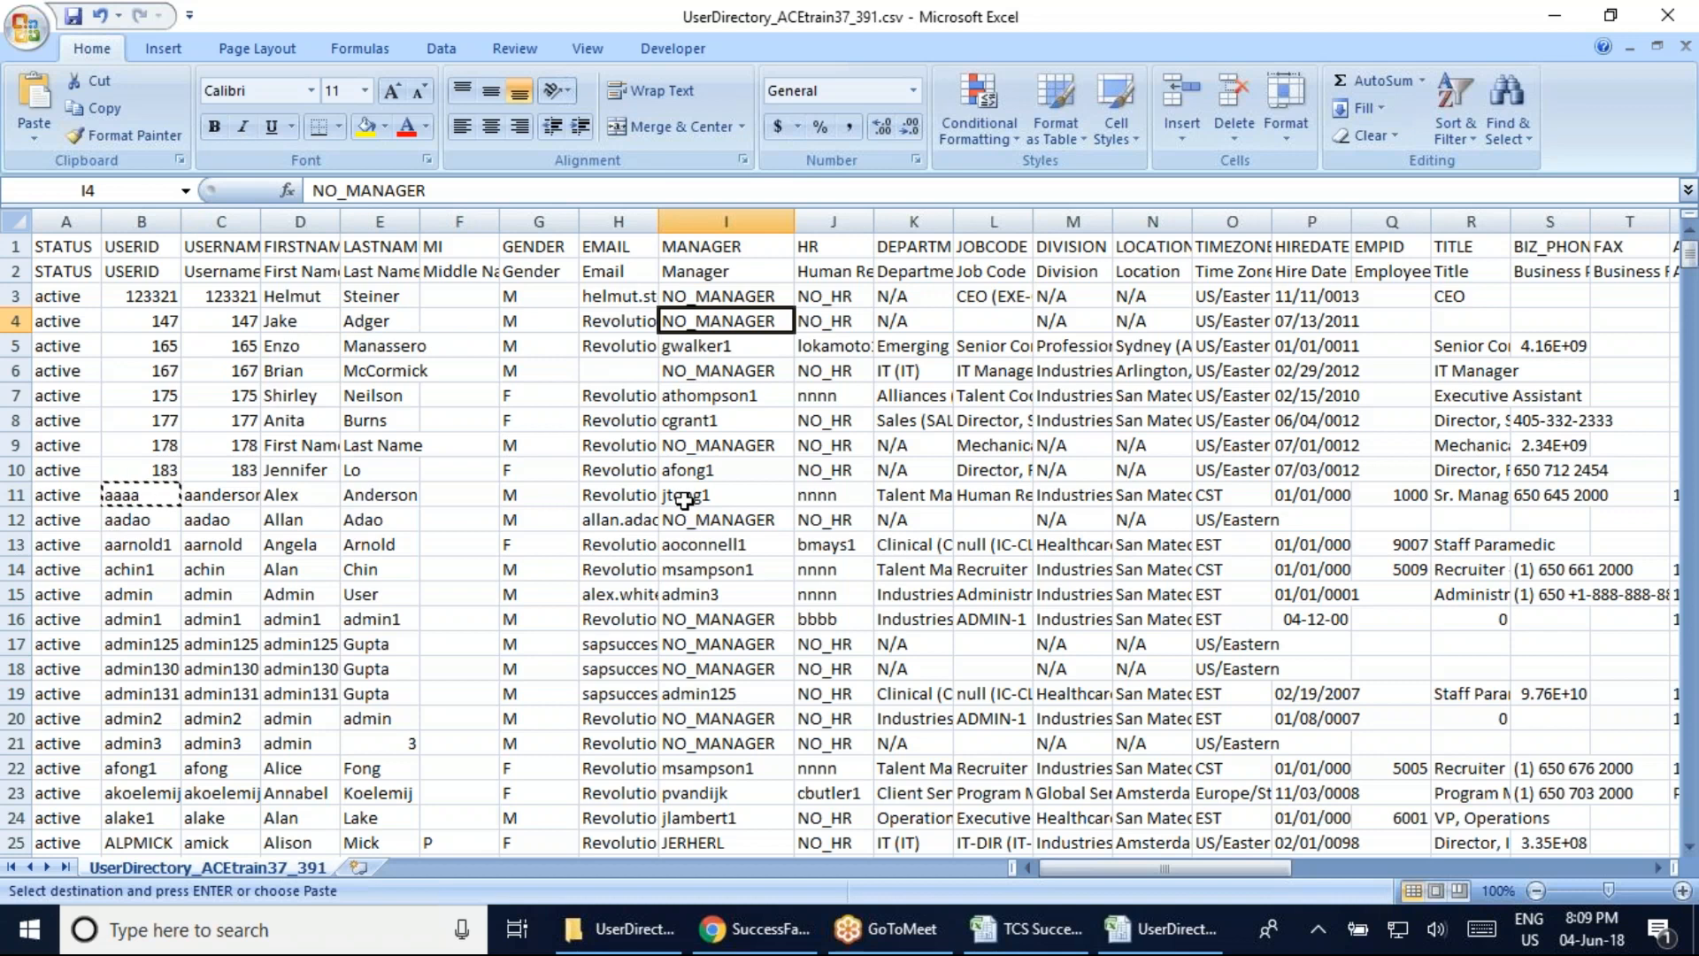
key(ctrl+v)
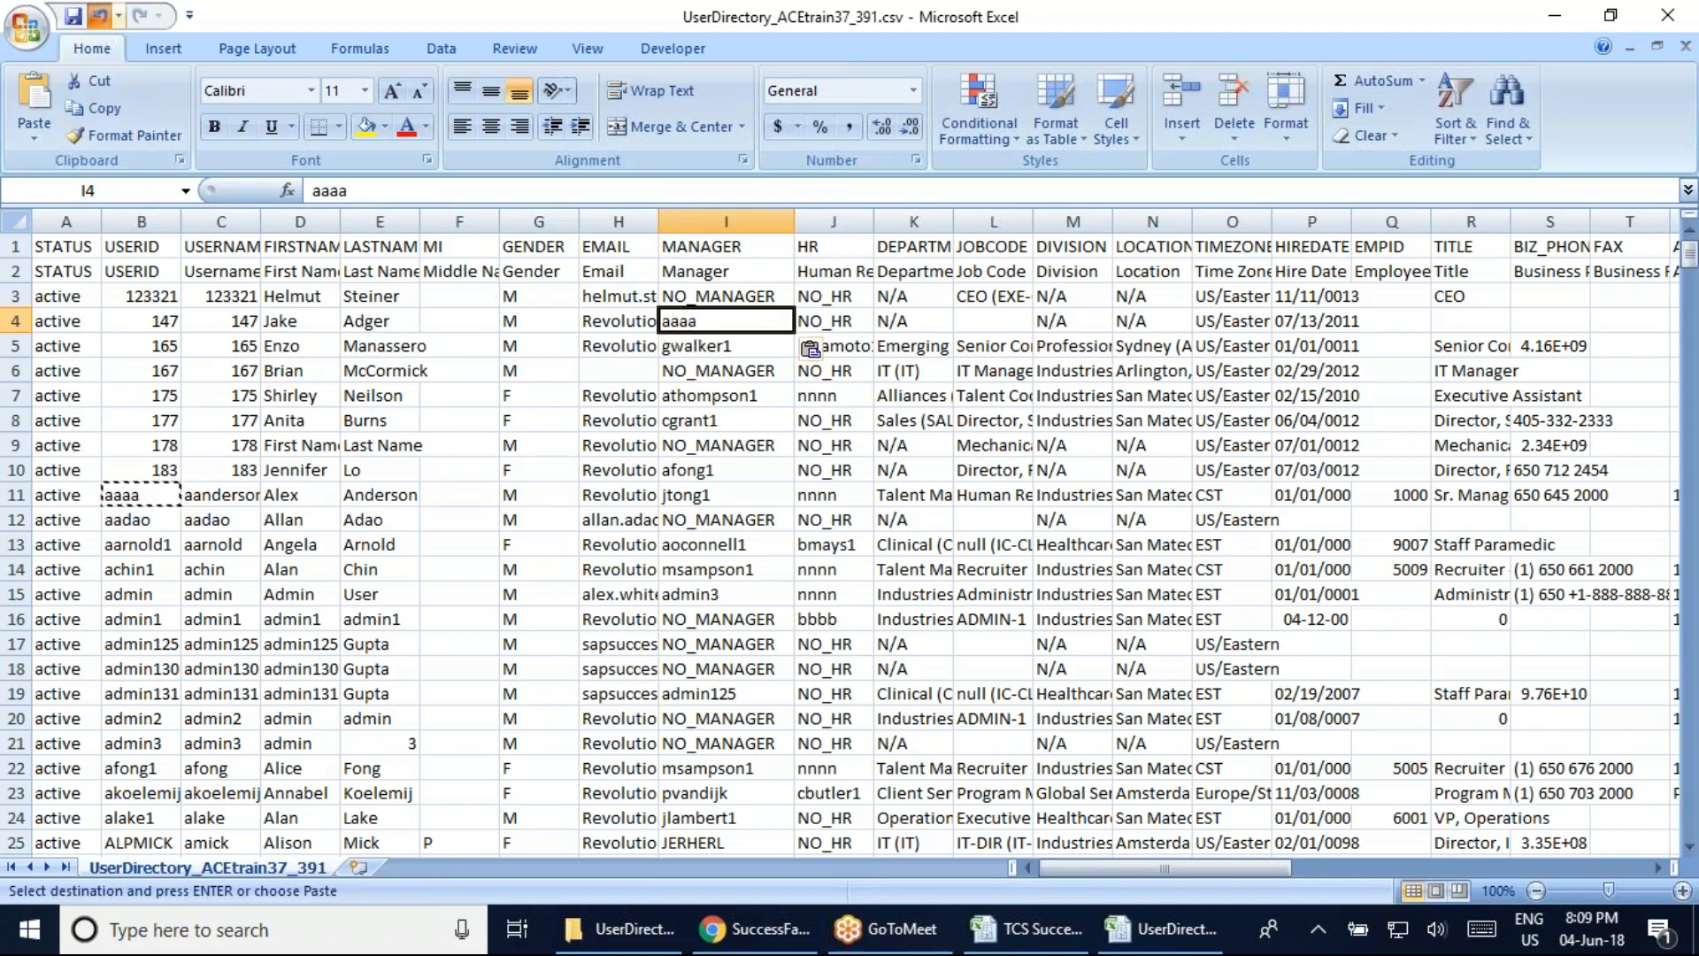
click(100, 15)
key(Escape)
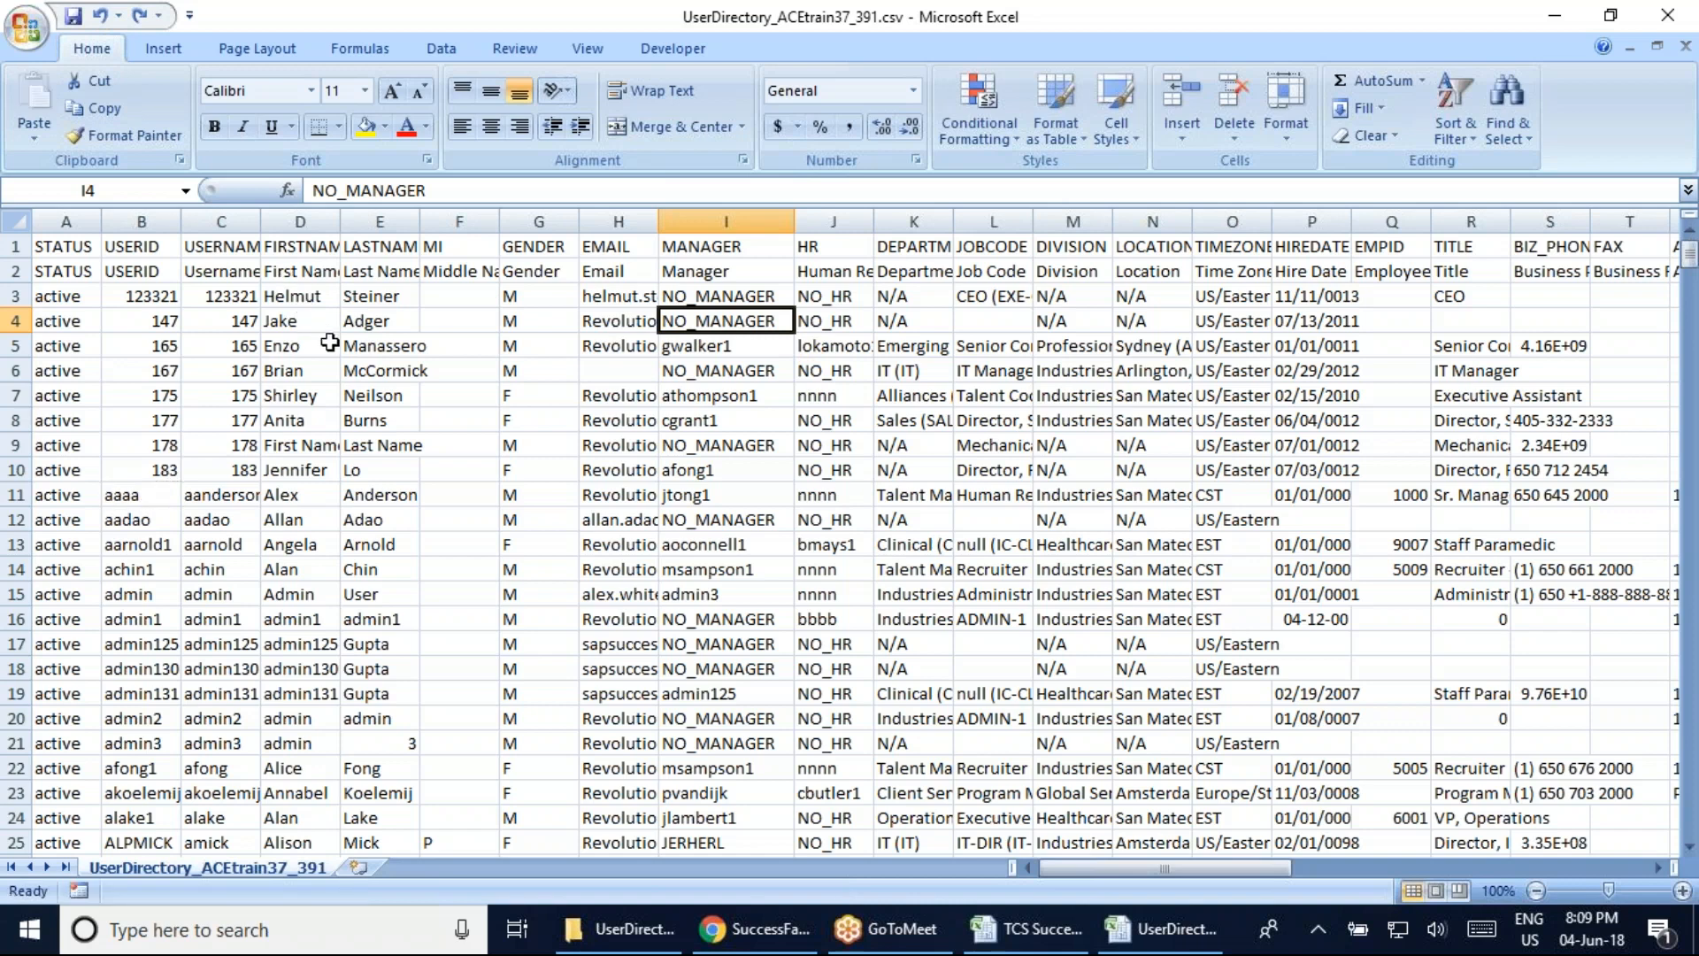
double_click(260, 221)
drag(492, 226, 317, 227)
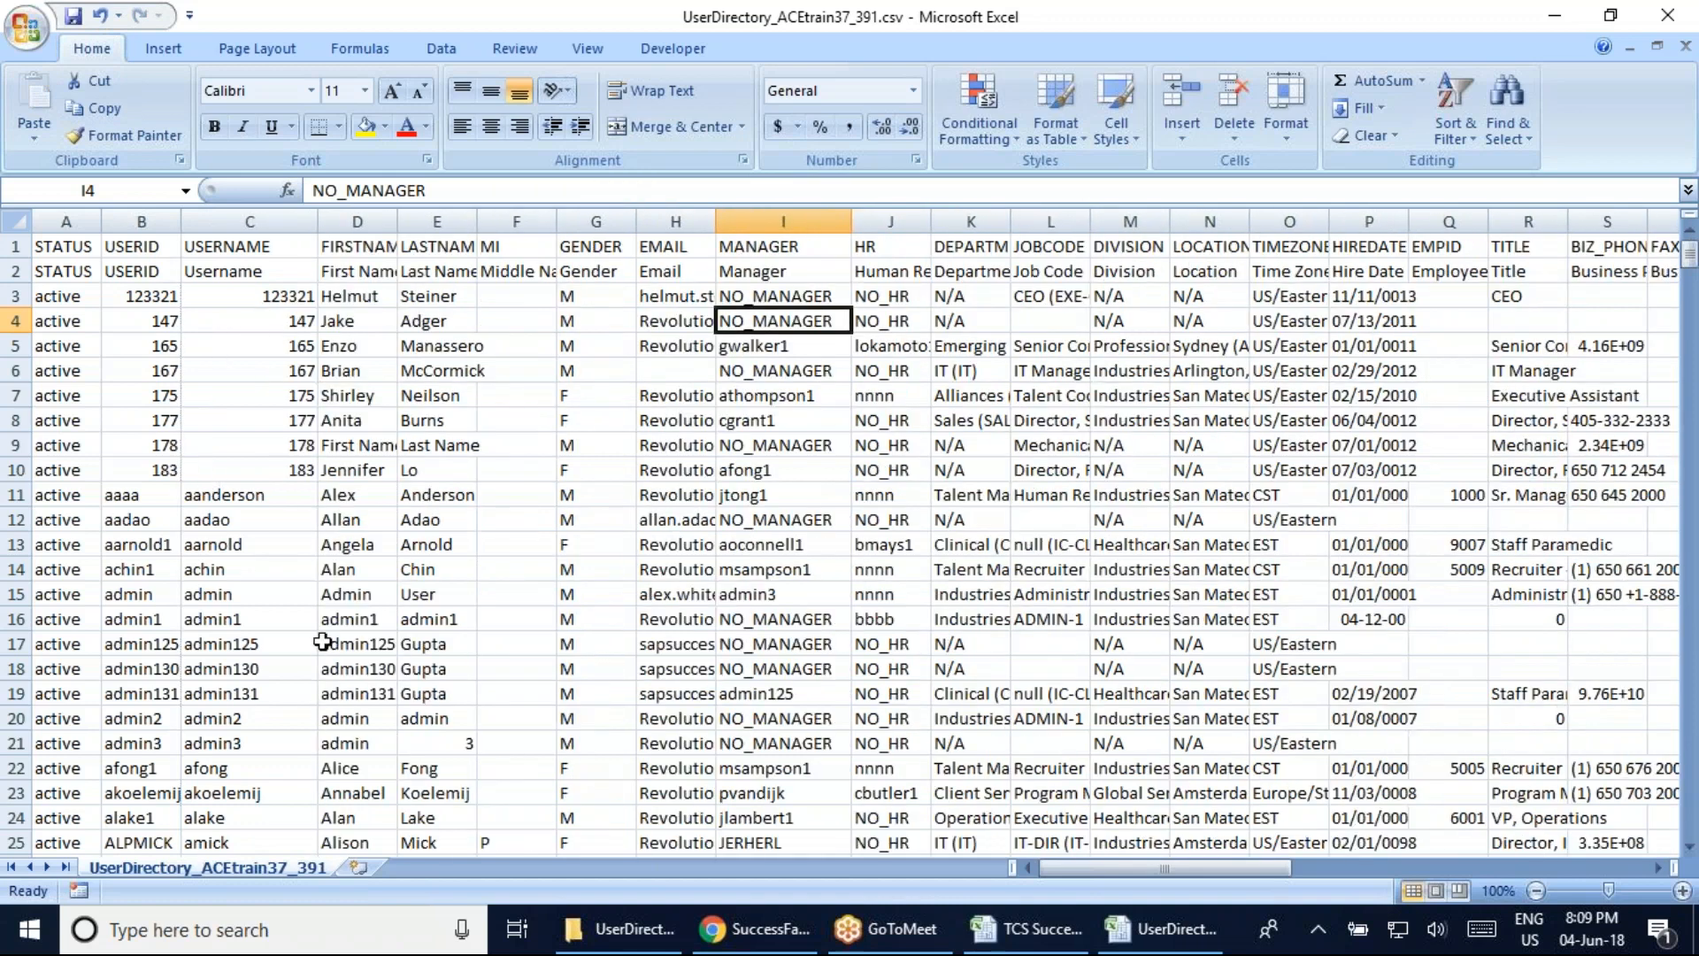
Log out of SuccessFactors and clear the Username field on the login page
click(754, 929)
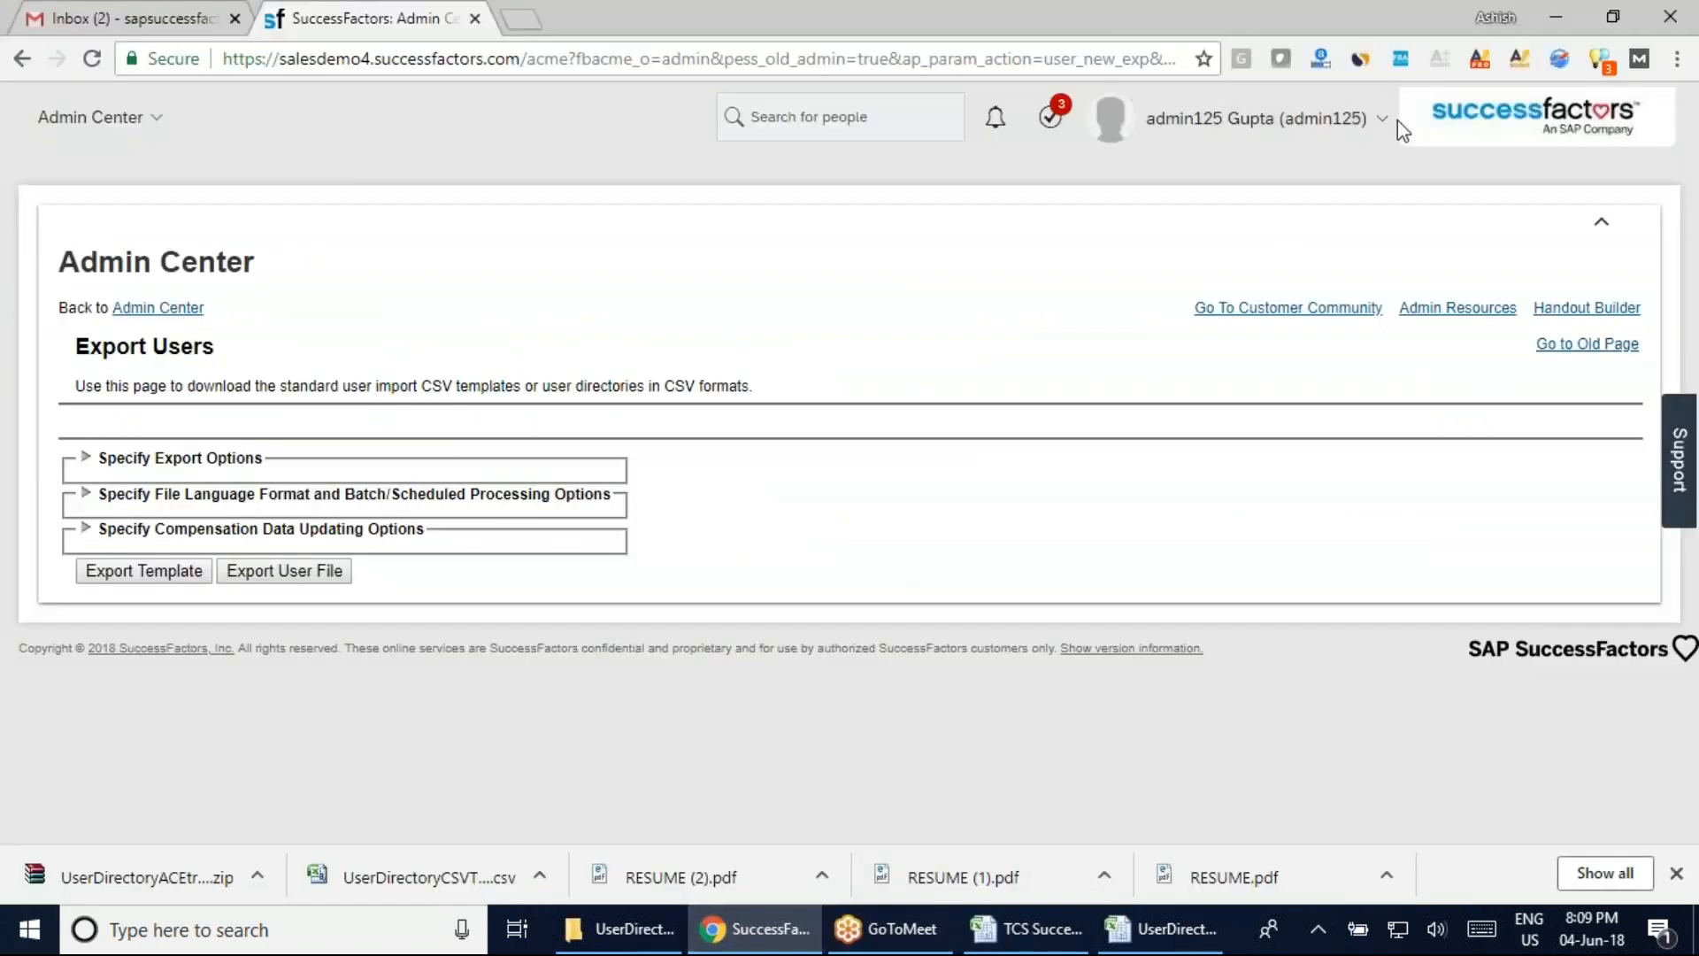
click(1374, 120)
click(1266, 265)
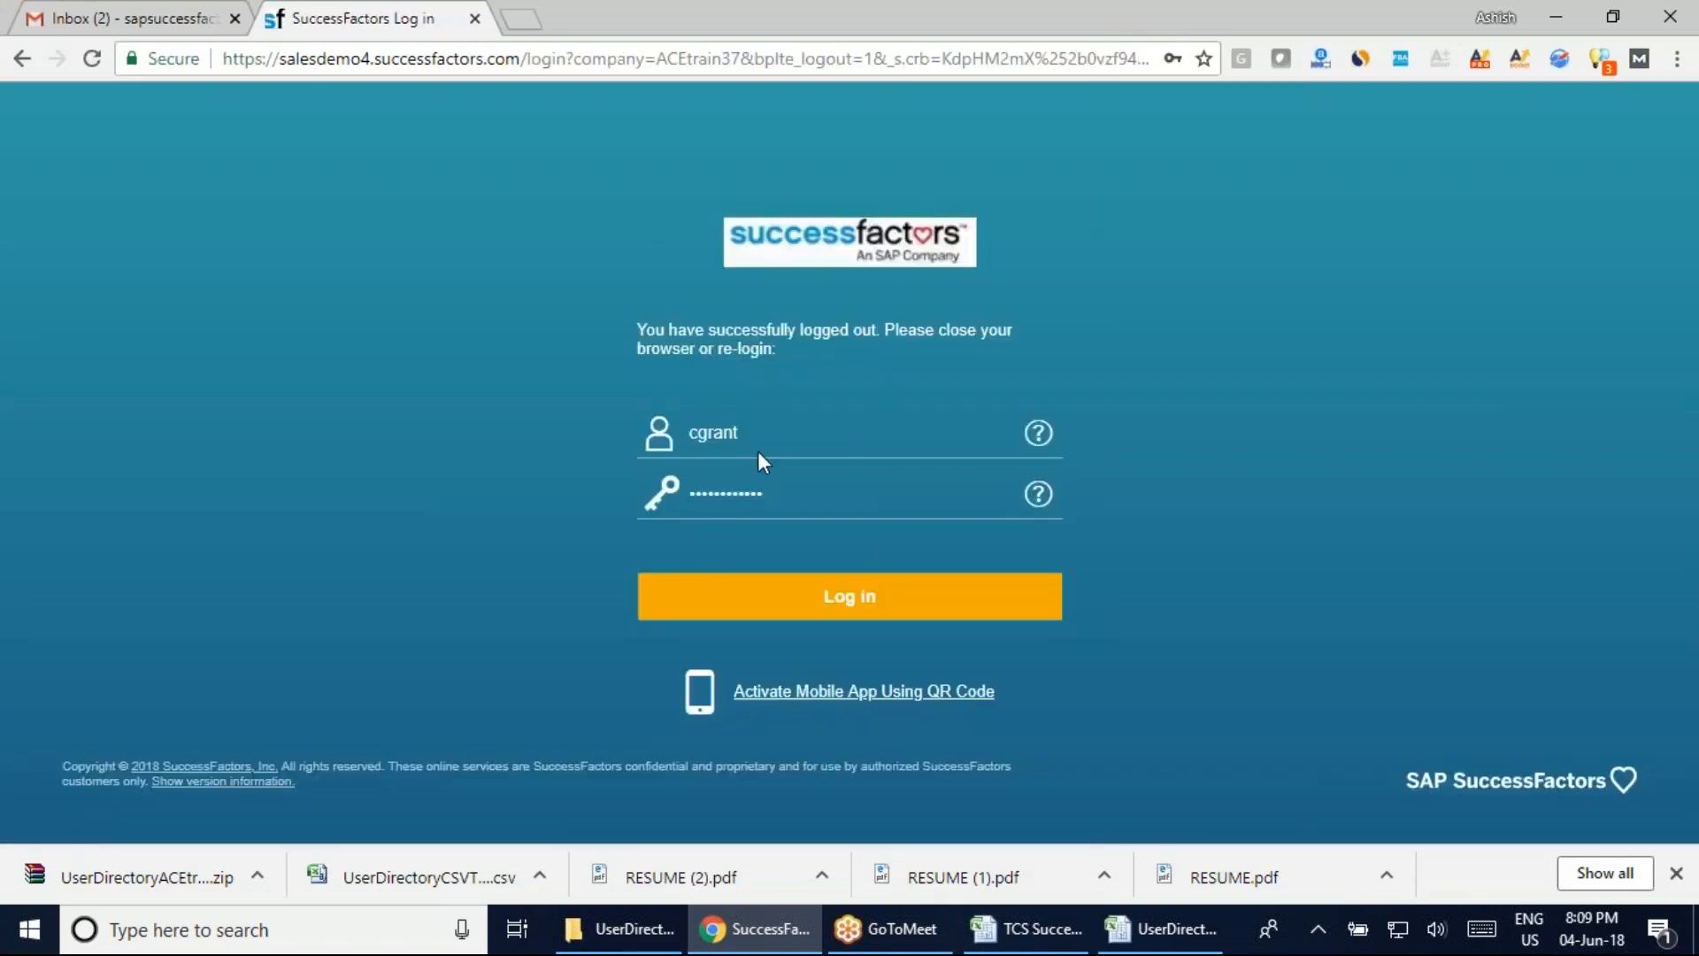
click(757, 447)
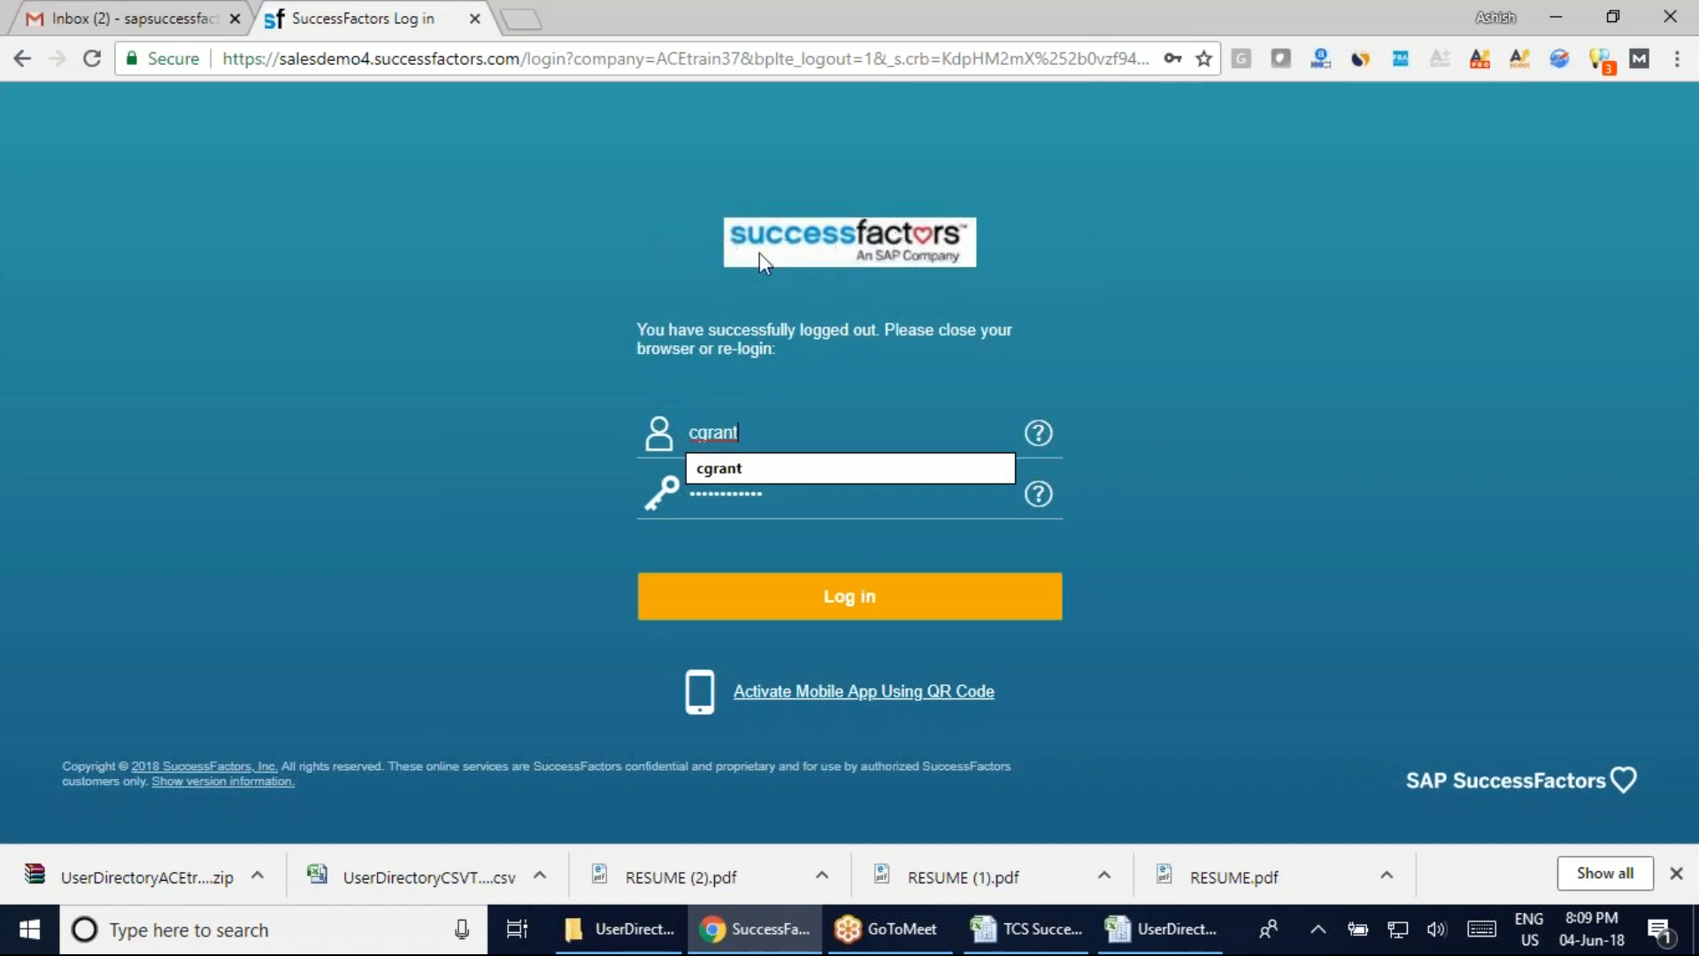
key(BackSpace)
key(BackSpace)
key(BackSpace)
key(BackSpace)
key(BackSpace)
Glance at the TCS Successfactor Batch workbook, then return to the UserDirectory_ACEtrain37_391 sheet
click(1066, 925)
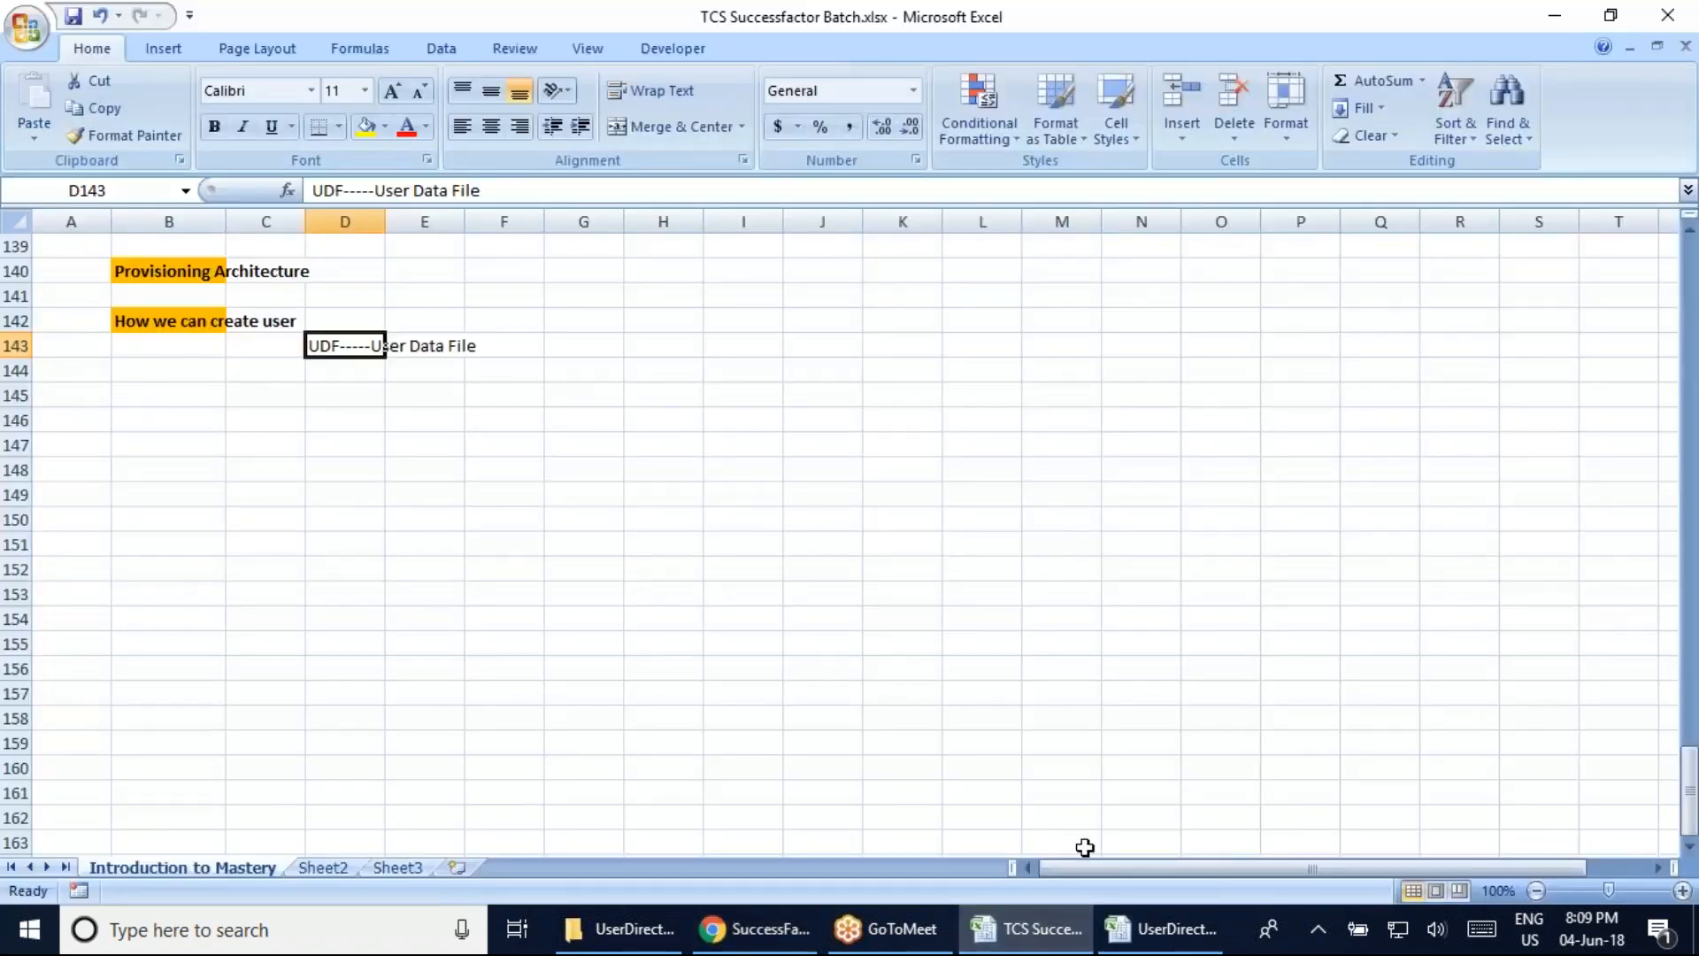
click(1140, 940)
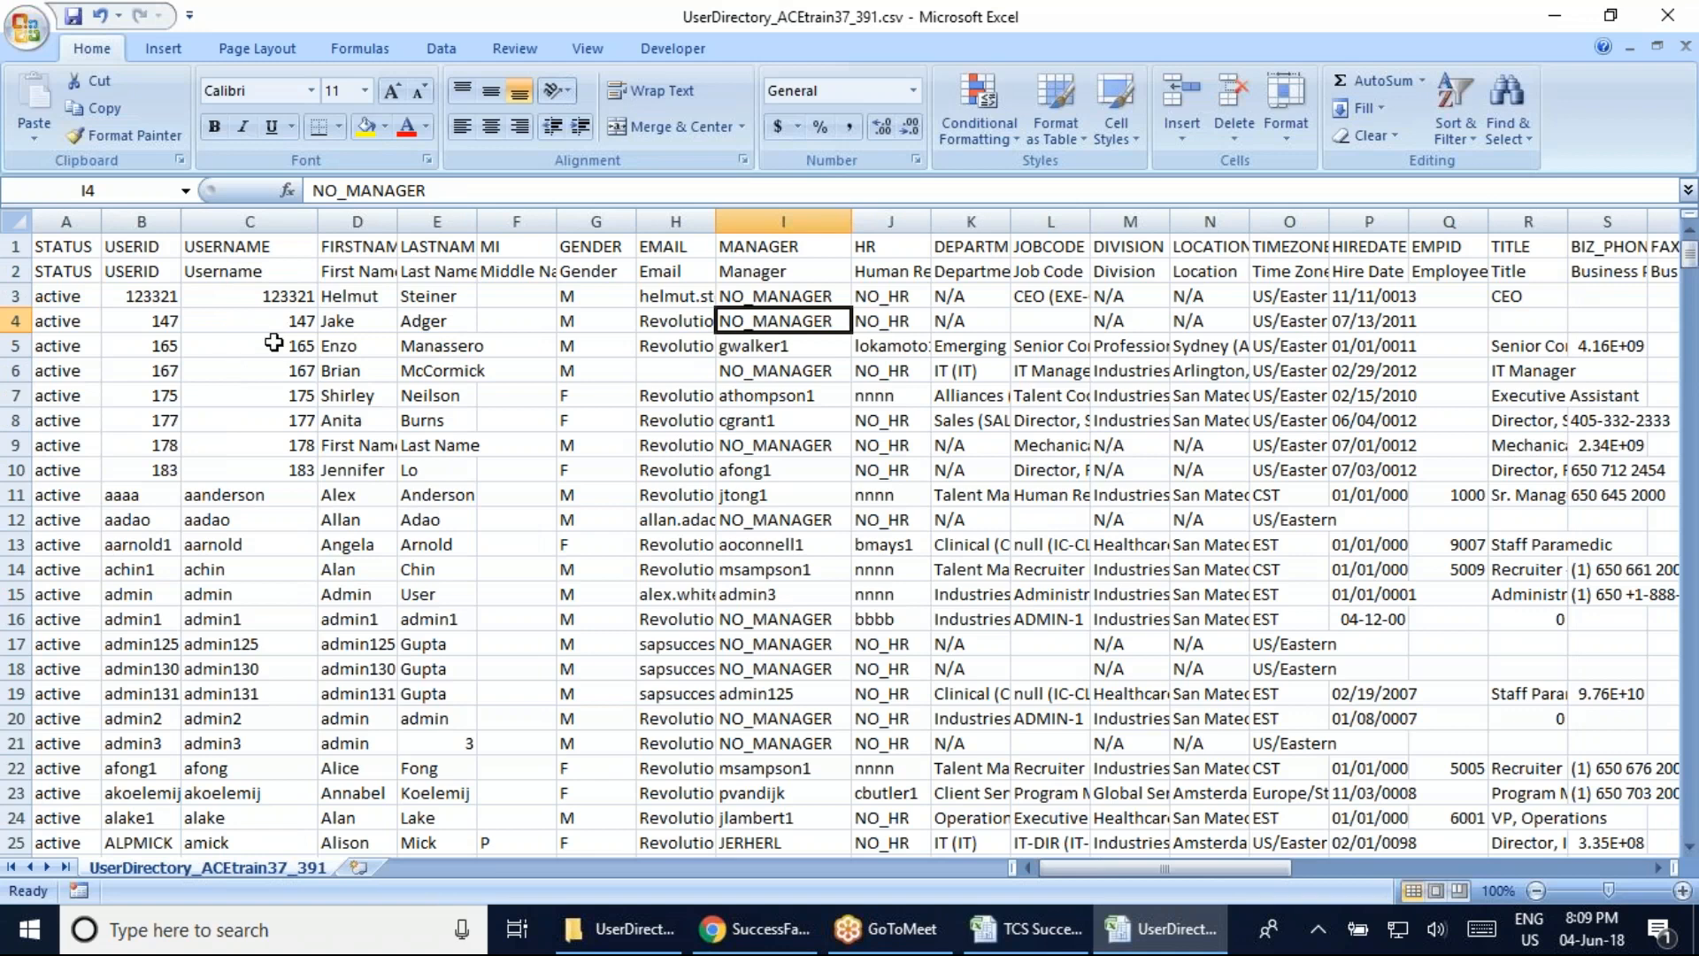
Autofit the FIRSTNAME and LASTNAME columns, then review the name, Username and USERID headings
double_click(397, 222)
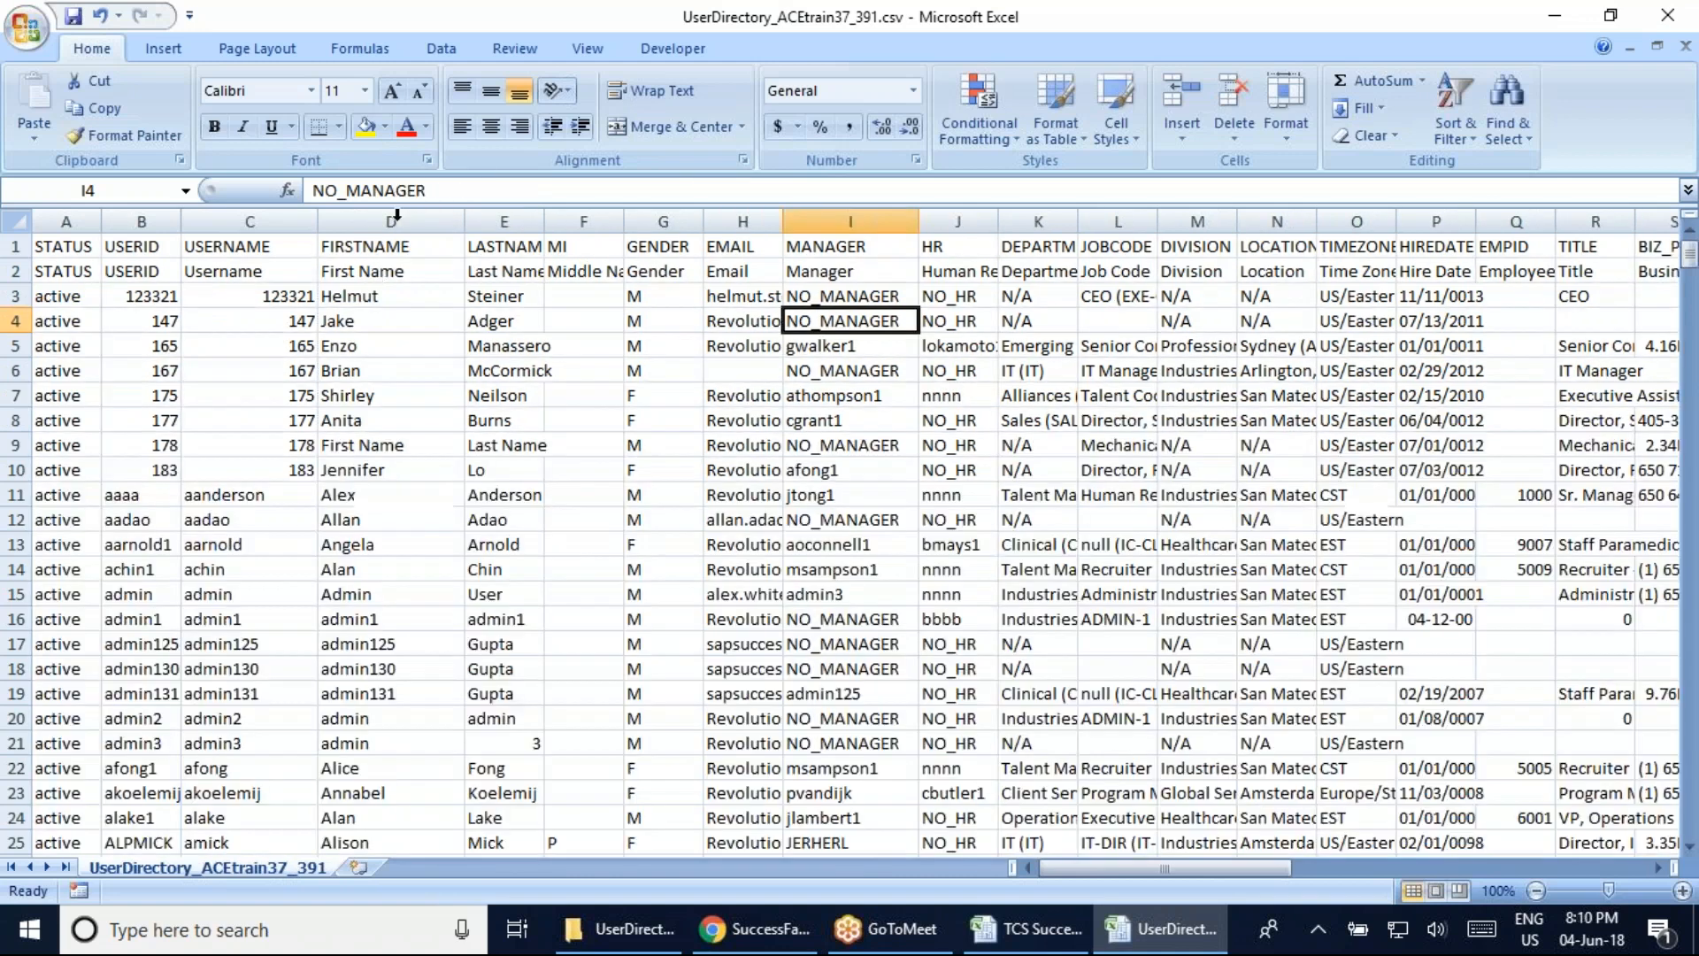
double_click(541, 222)
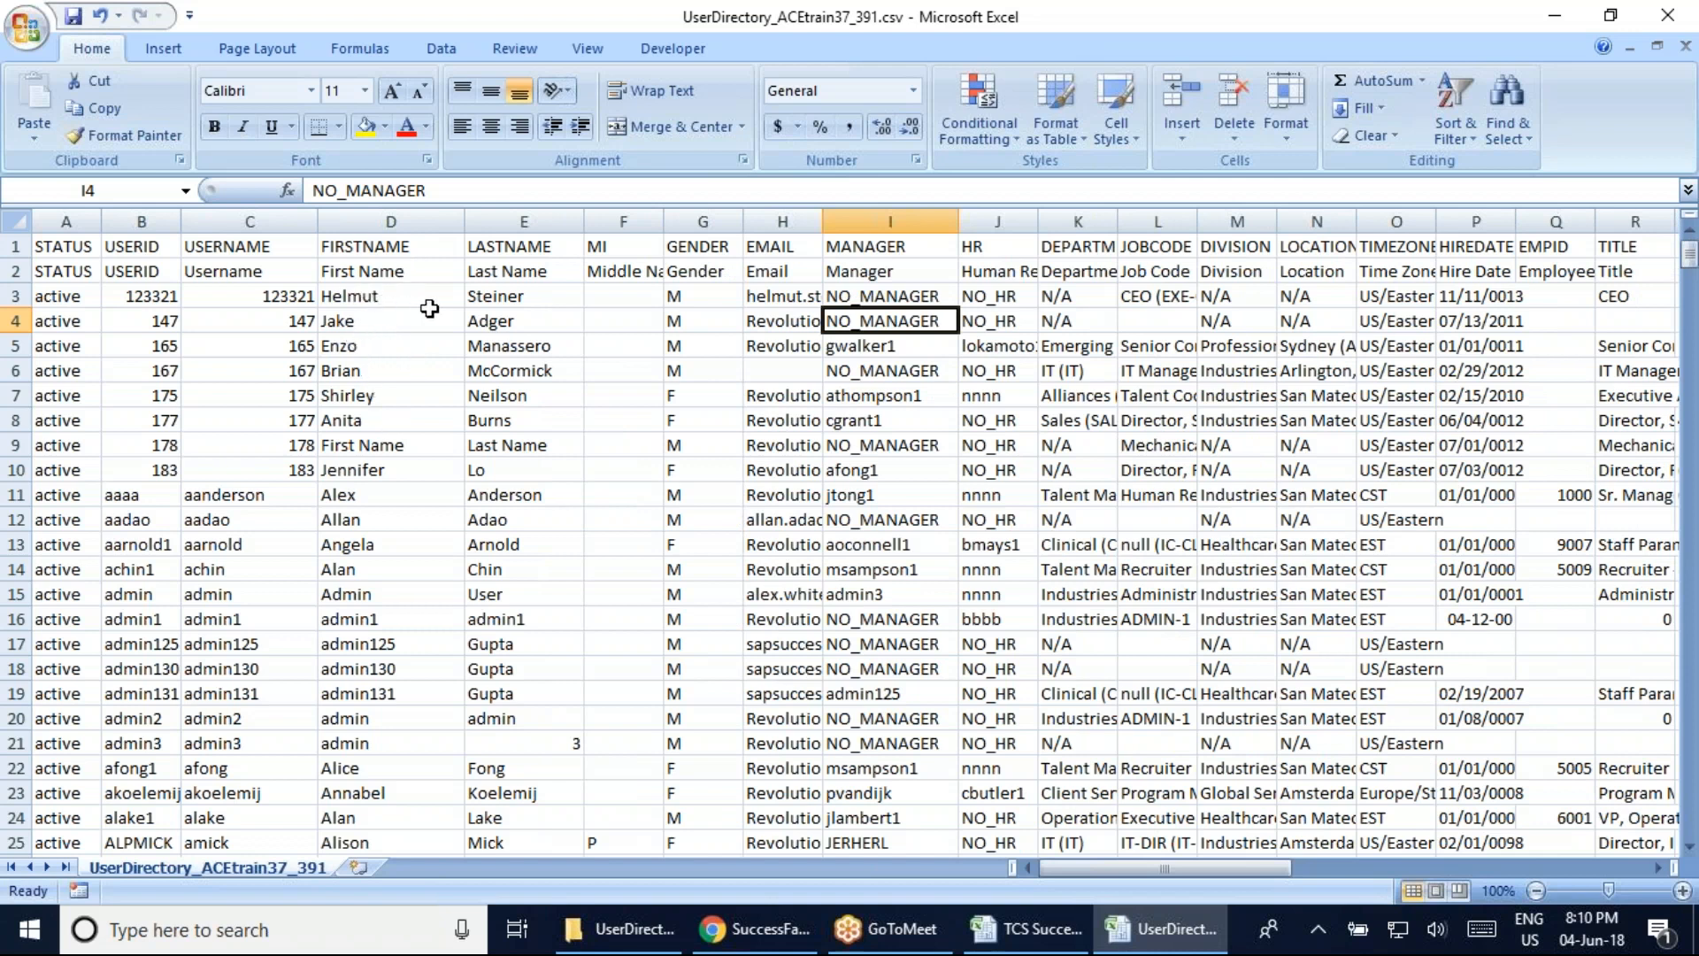
click(516, 328)
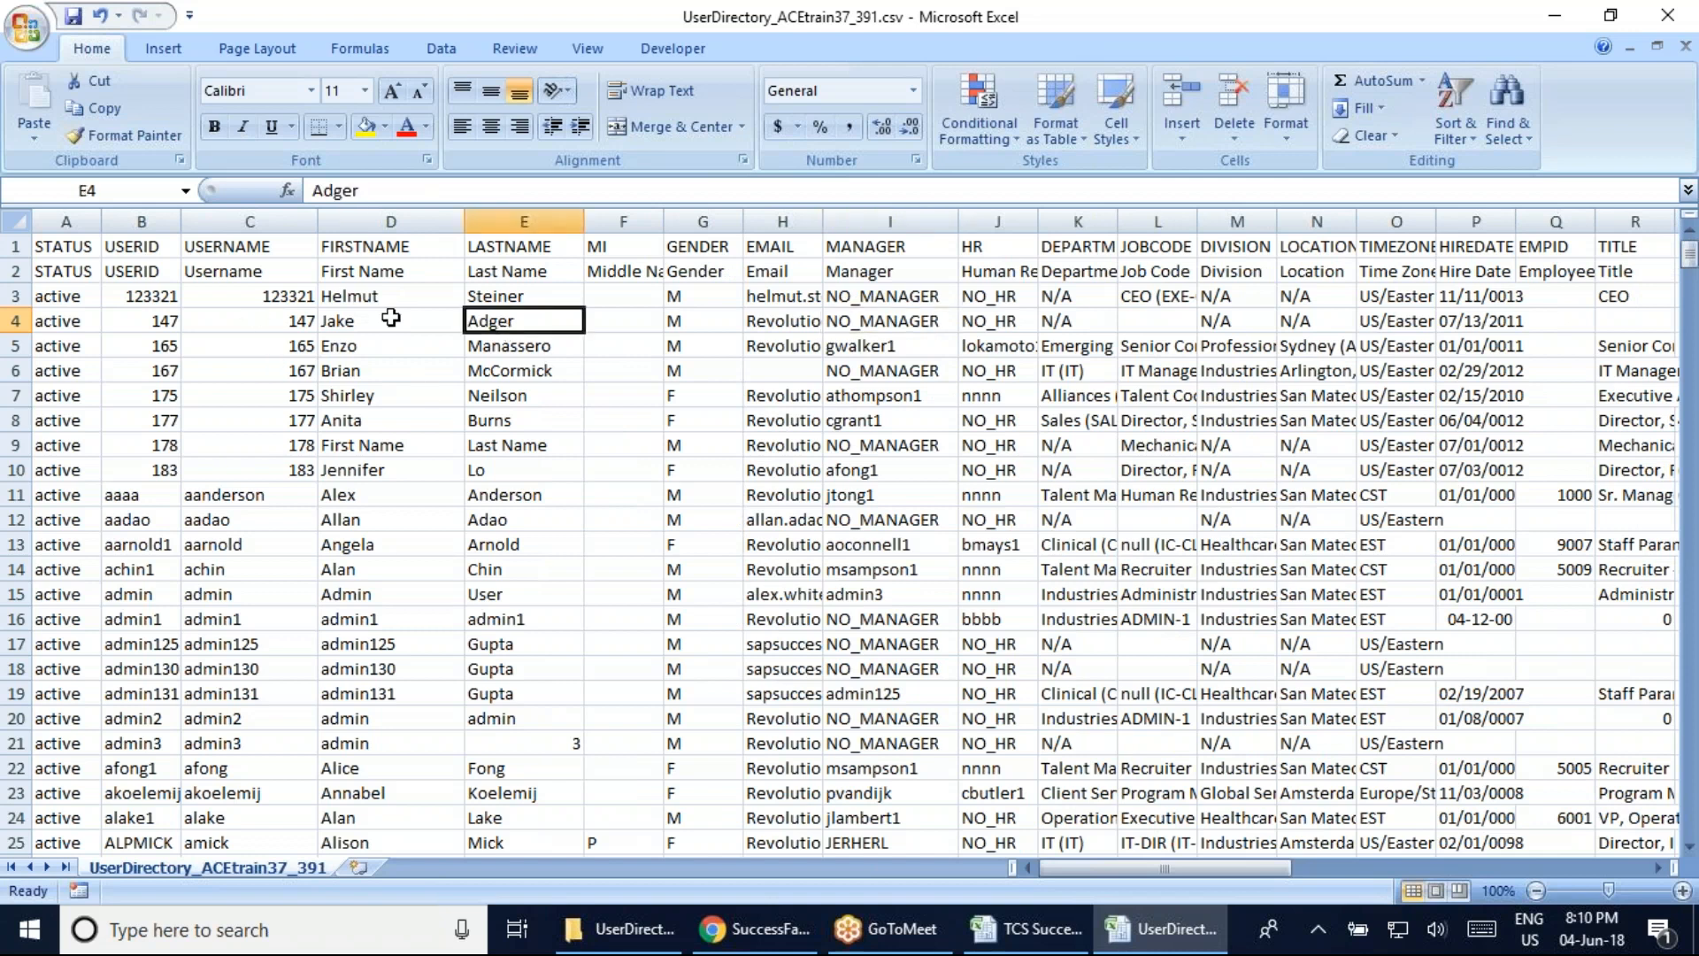
click(358, 278)
click(229, 268)
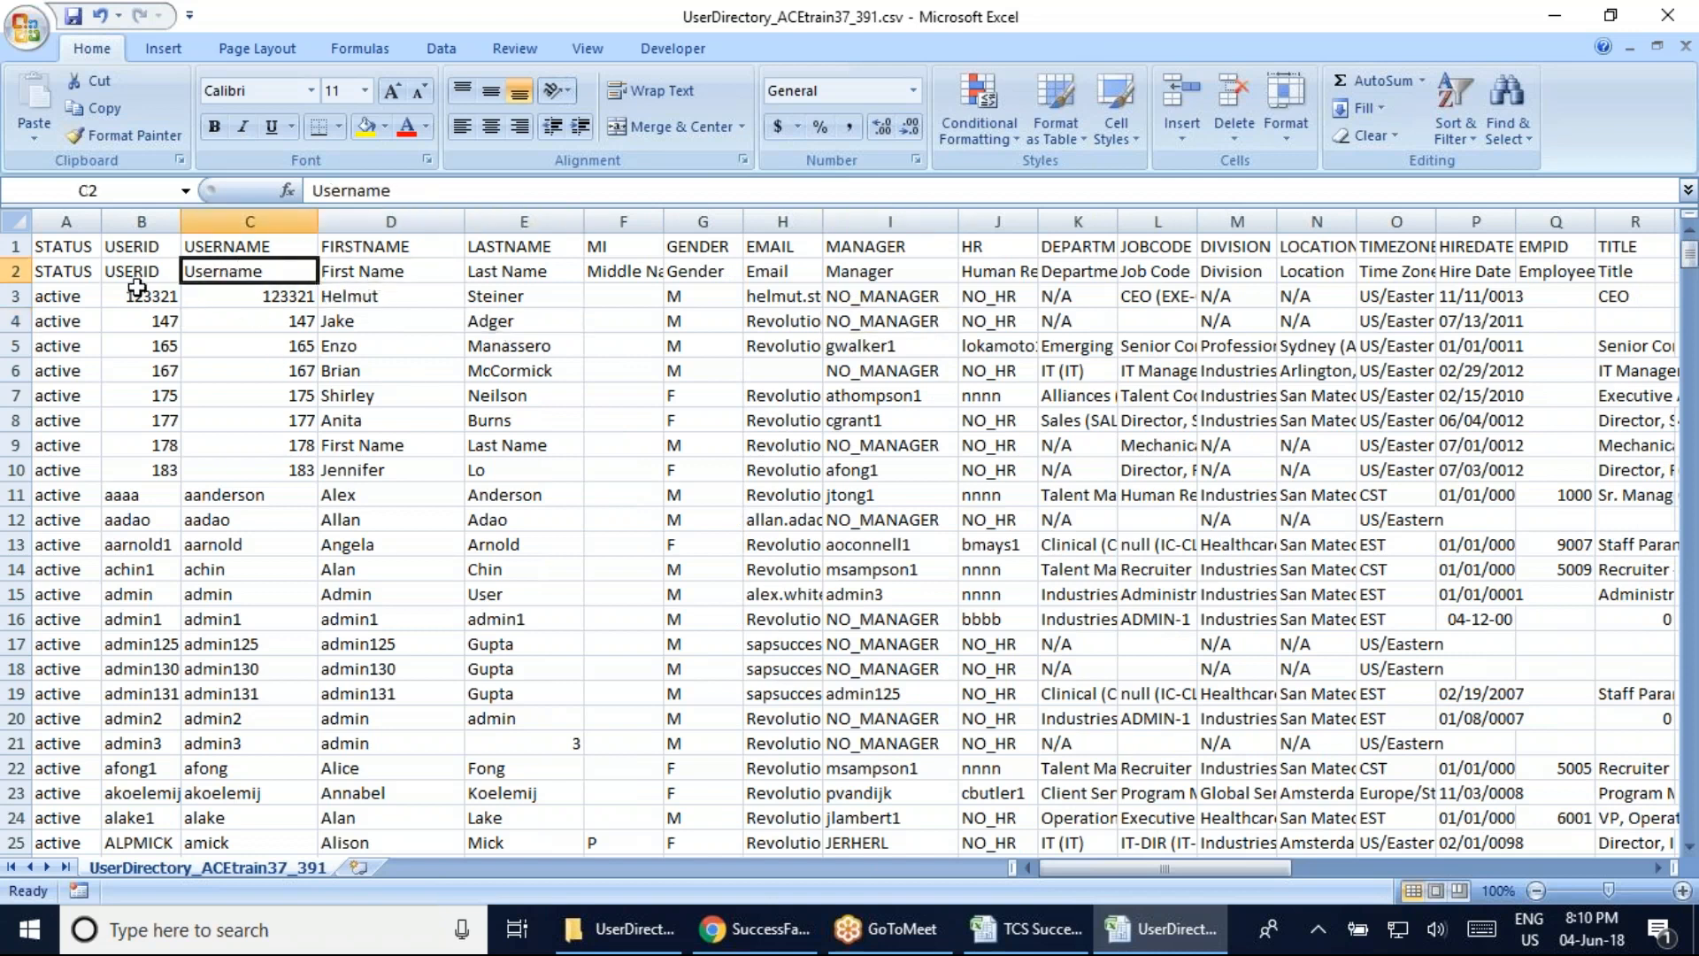
click(130, 273)
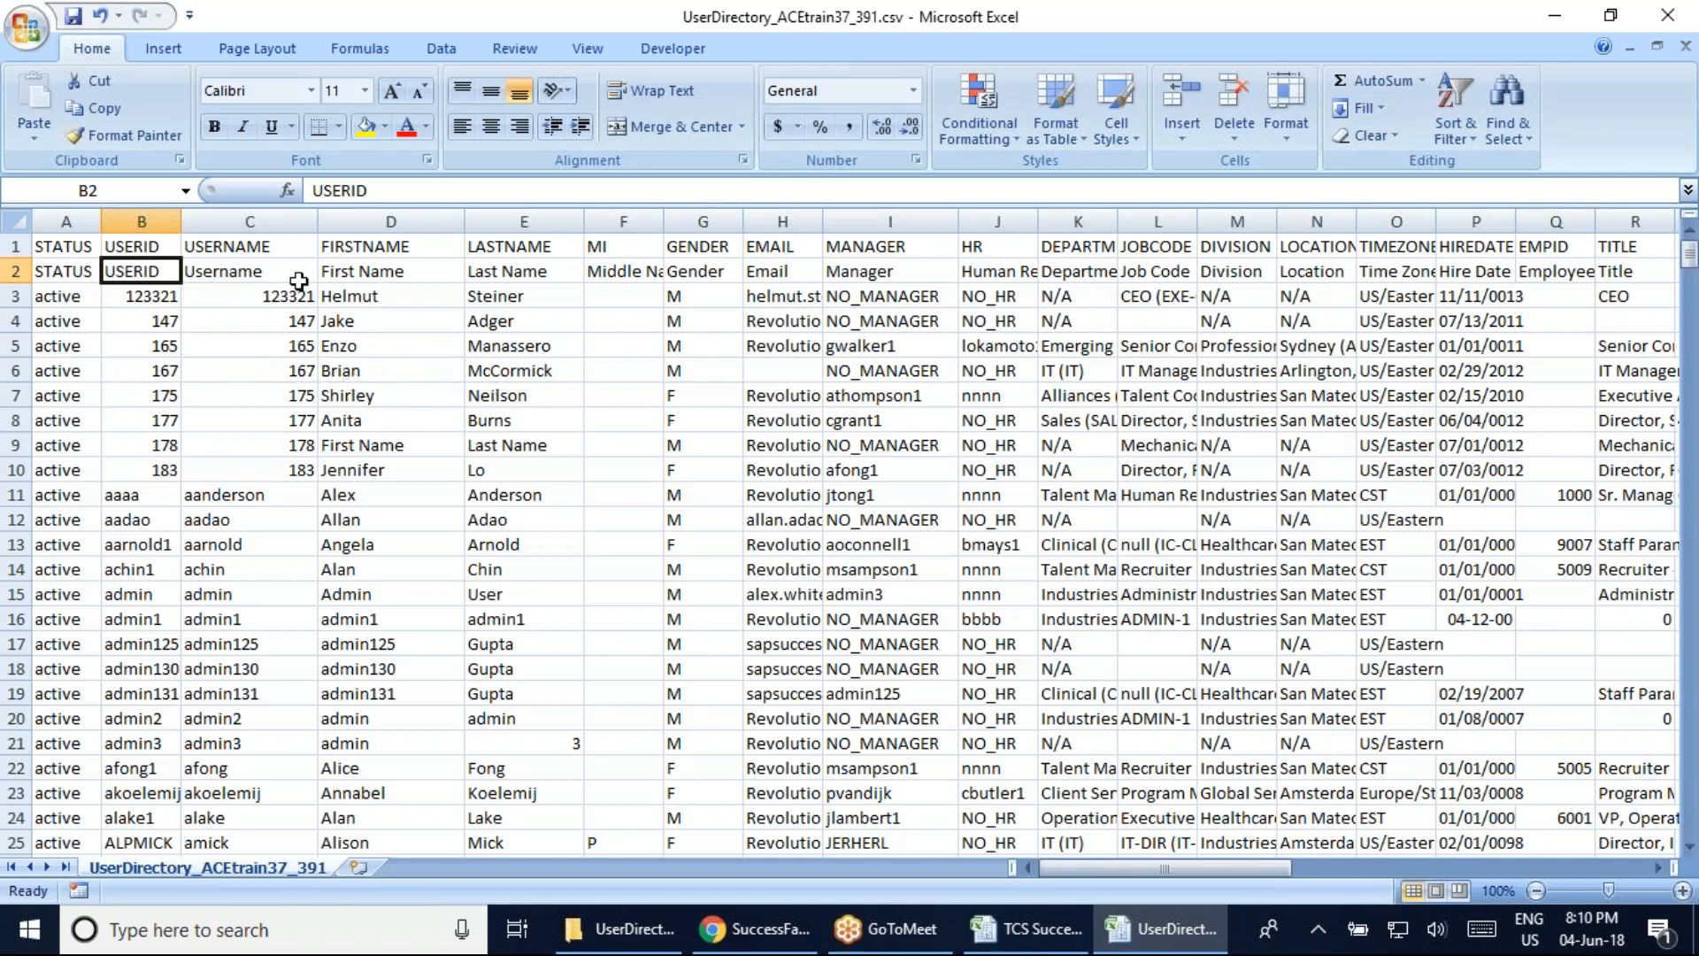
Widen the MI column to fit Middle Name and check middle initials in rows 4, 25 and 34
click(641, 242)
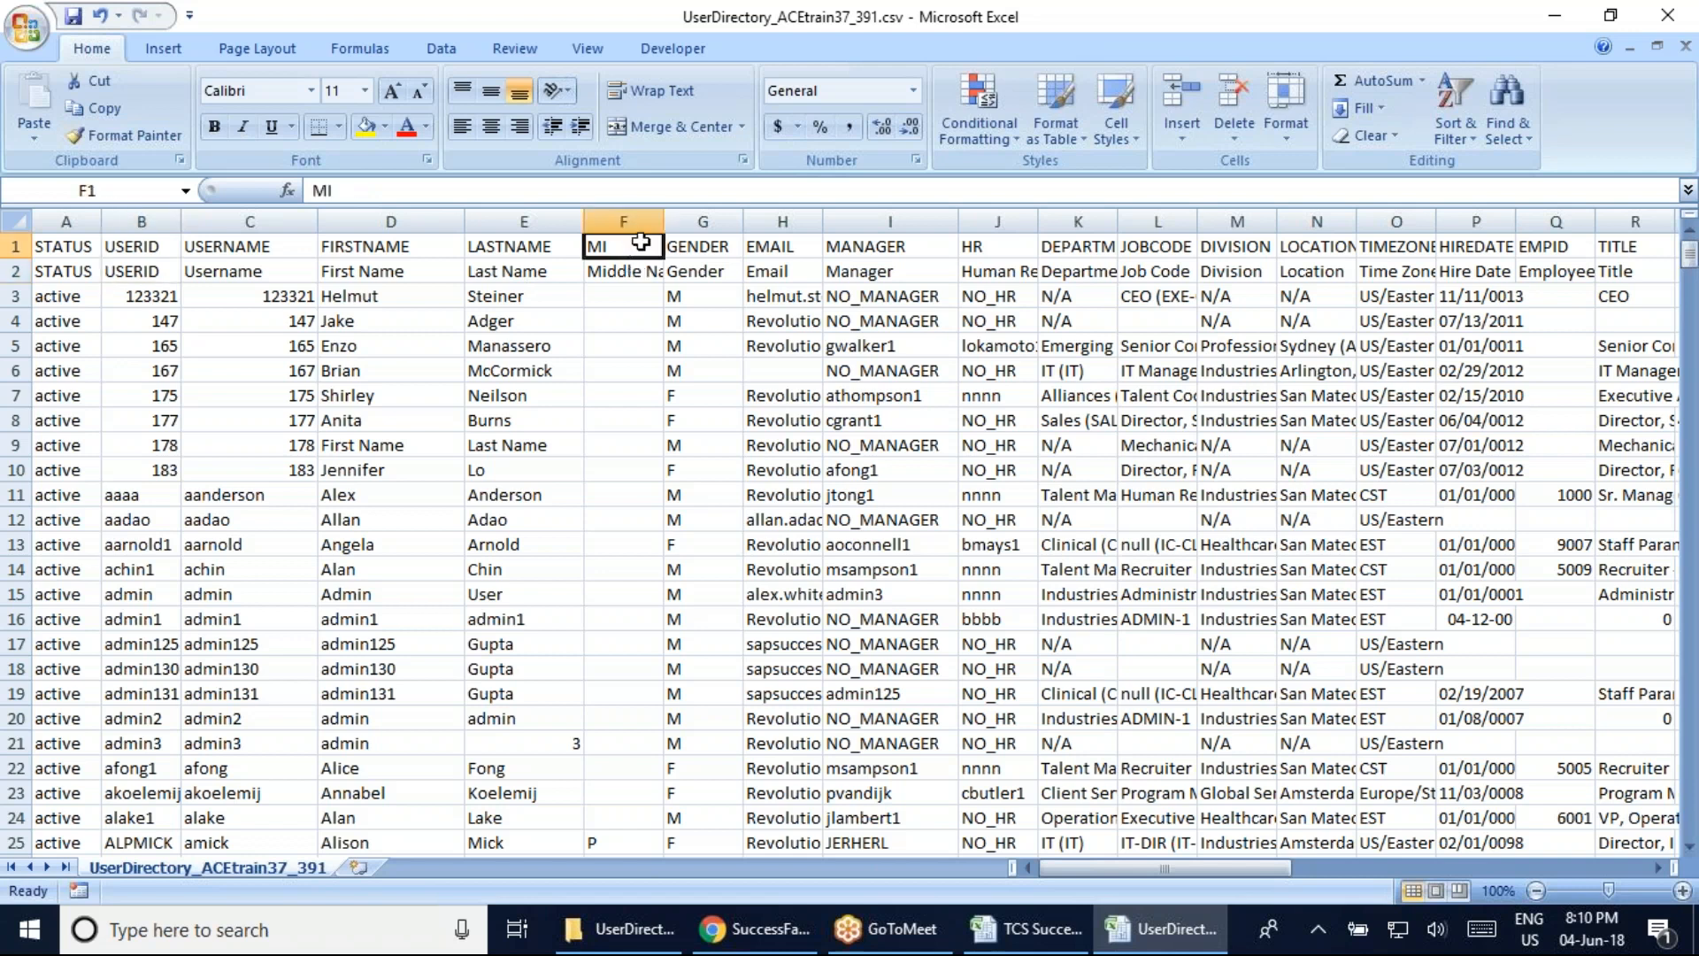
drag(664, 221, 698, 221)
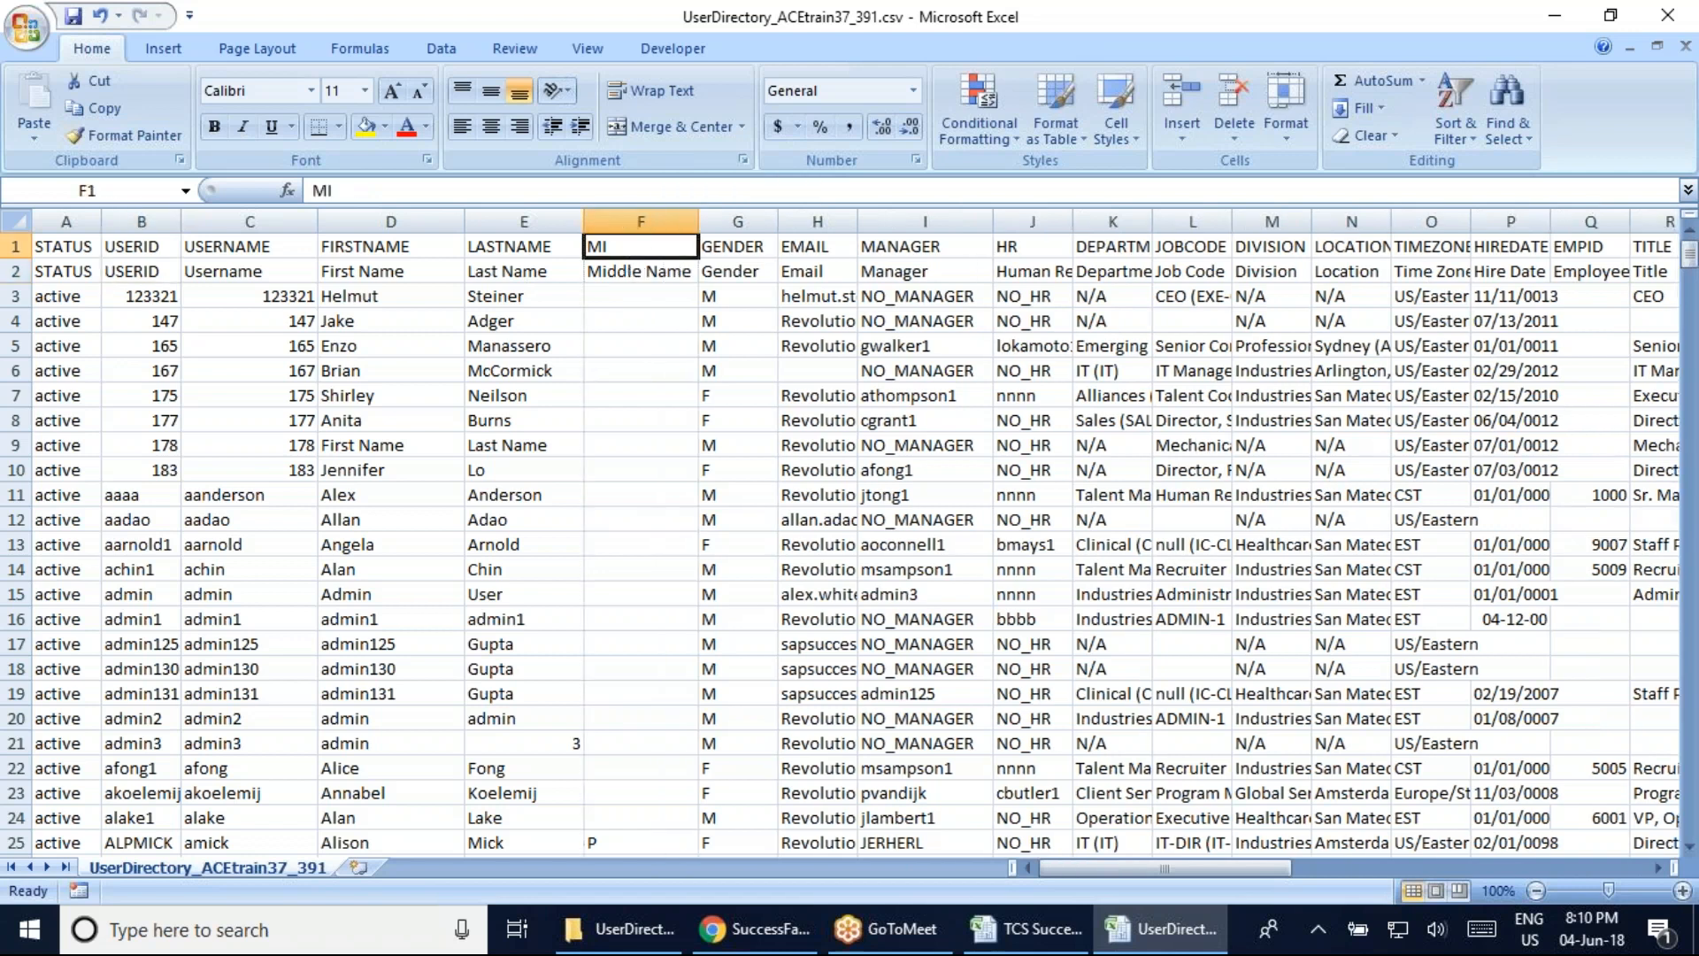
click(647, 320)
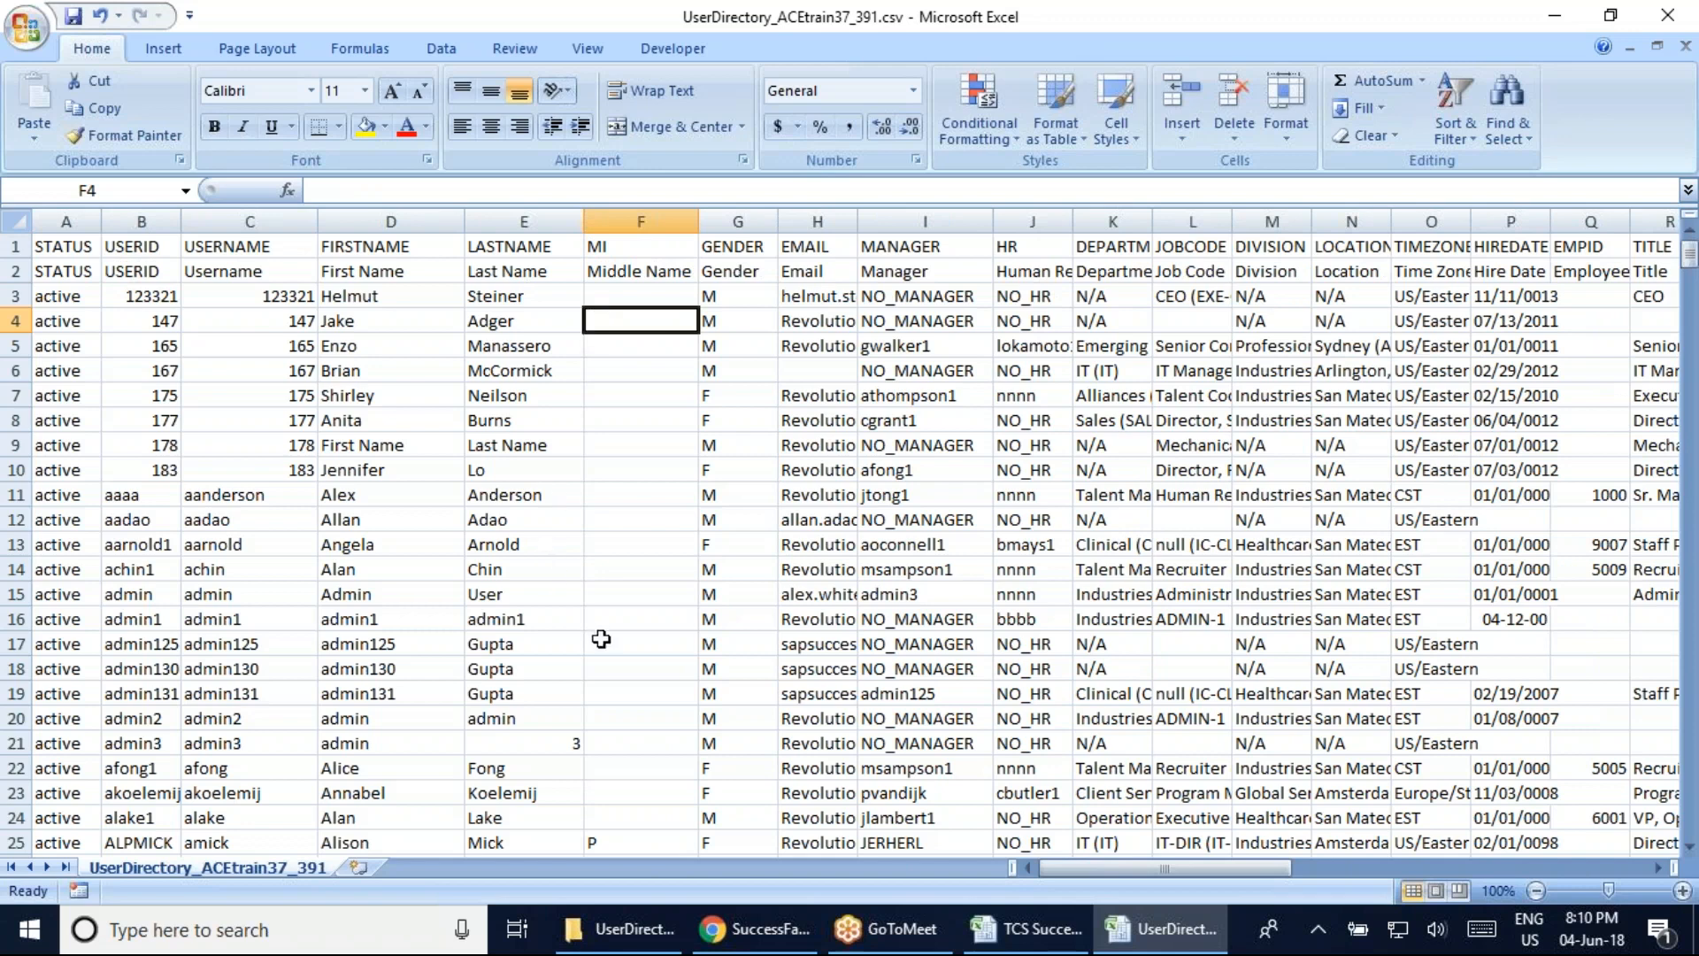
scroll(601, 638, down, 6)
click(636, 390)
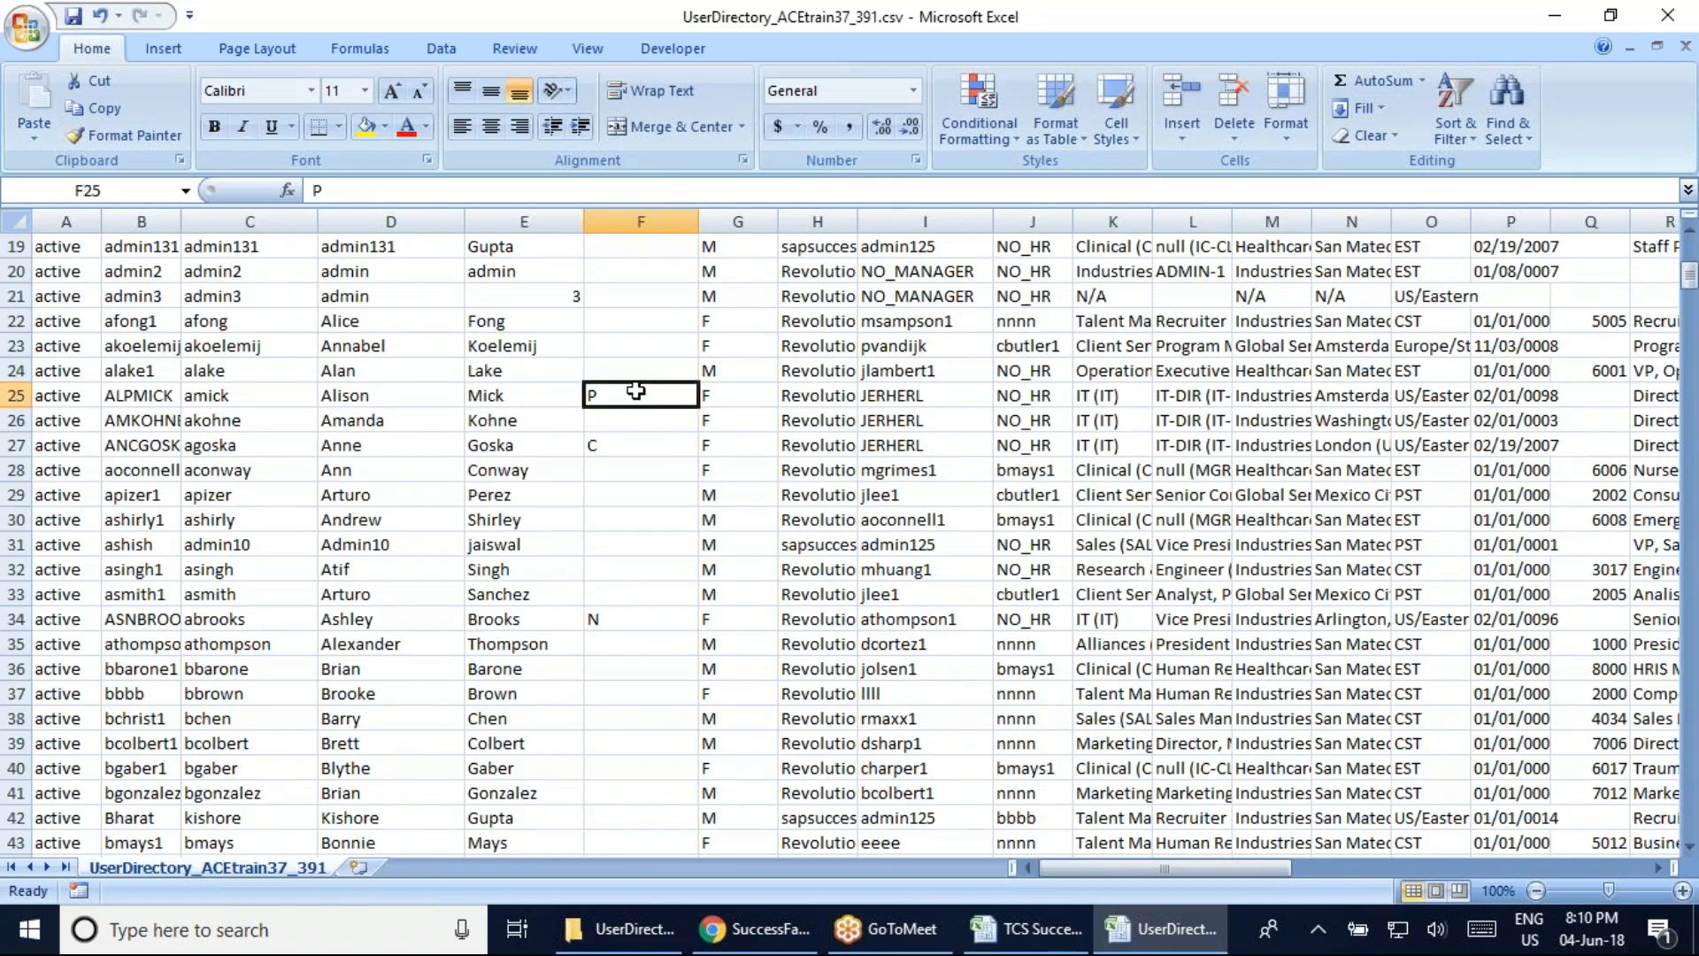
click(637, 447)
click(651, 616)
scroll(655, 673, up, 4)
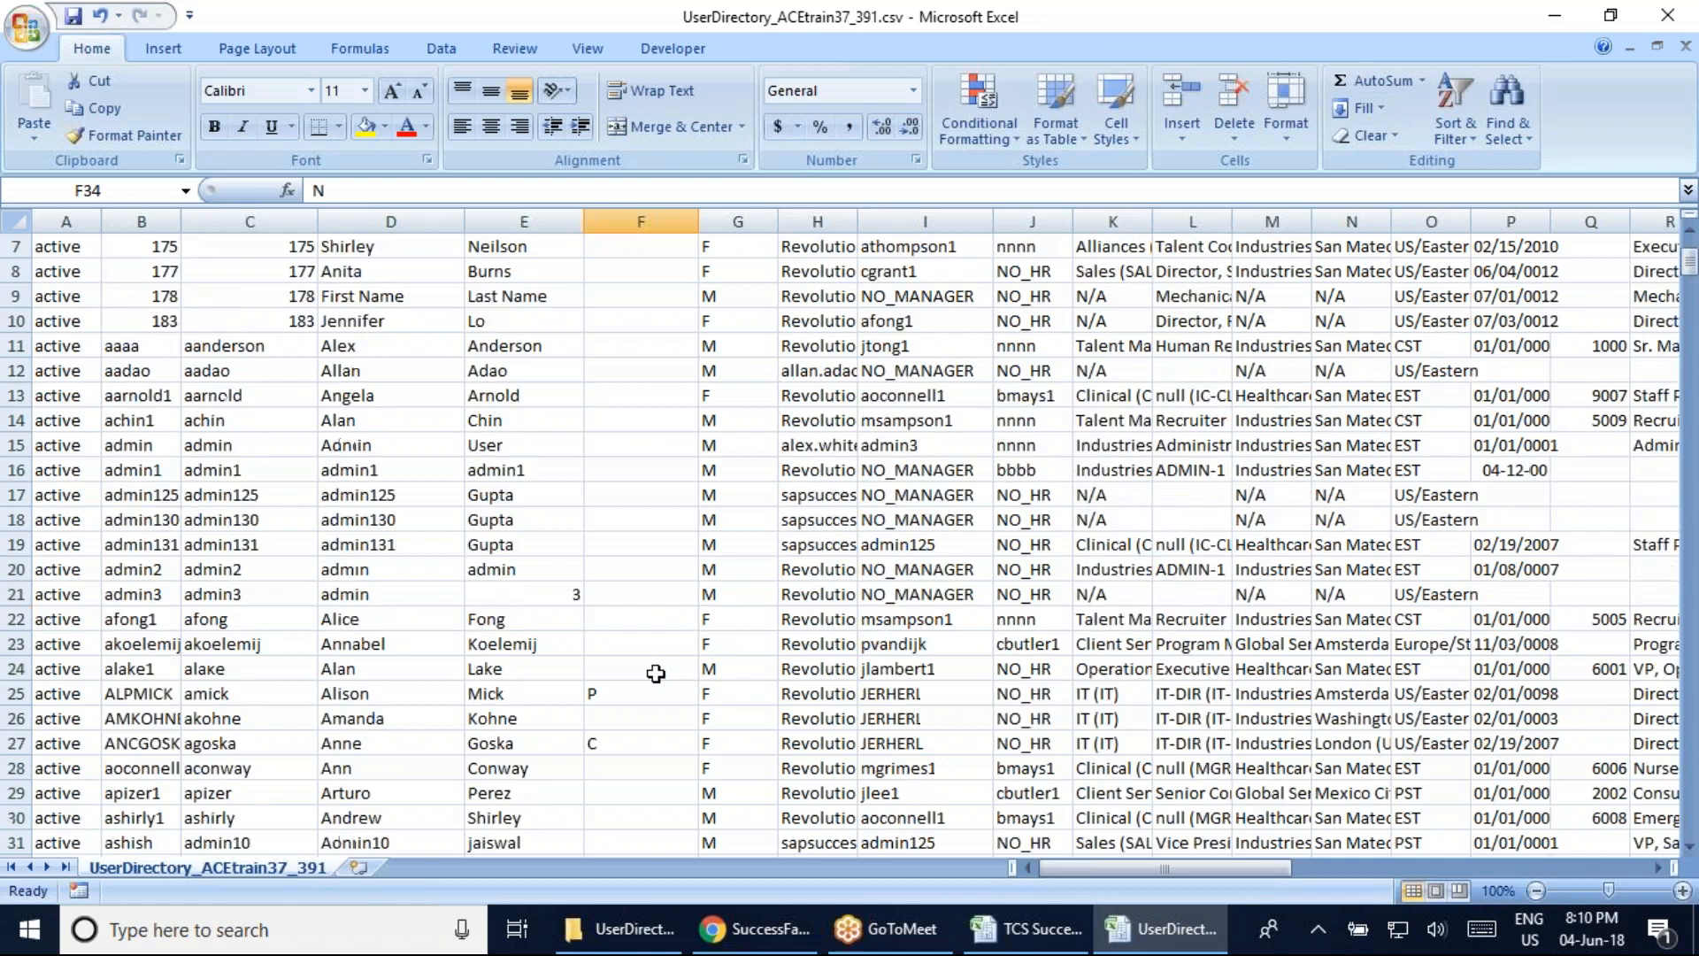
scroll(655, 673, up, 2)
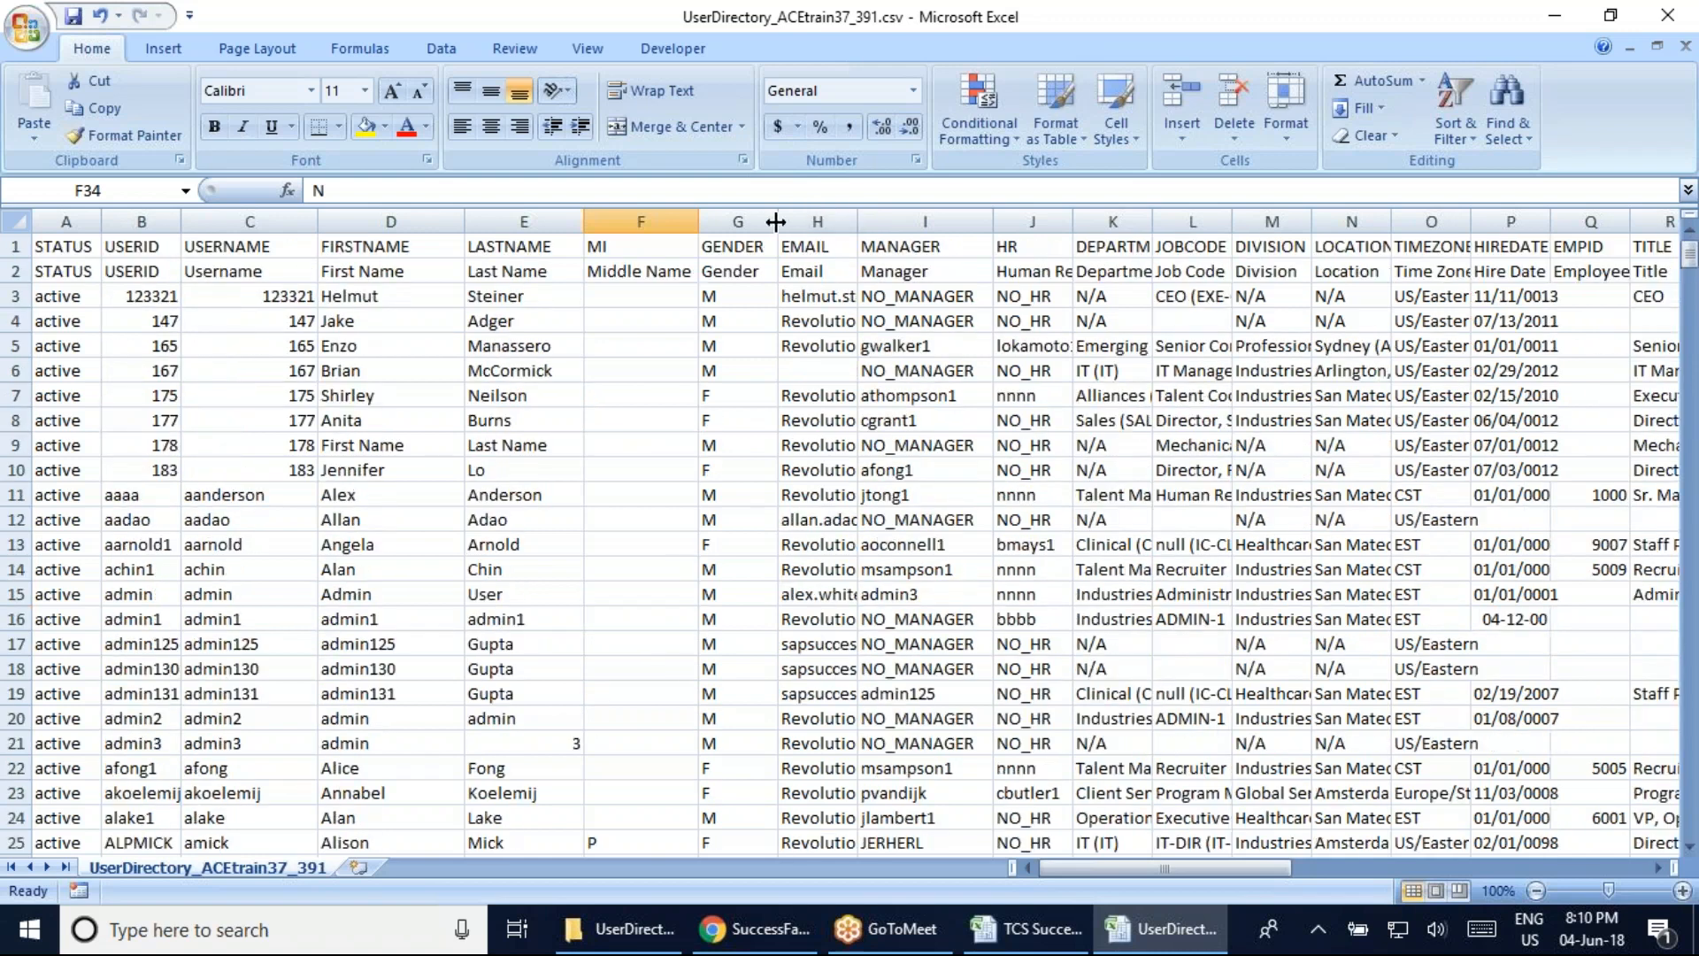
Autofit column G to its GENDER heading and column H to show full email addresses
double_click(775, 222)
click(718, 296)
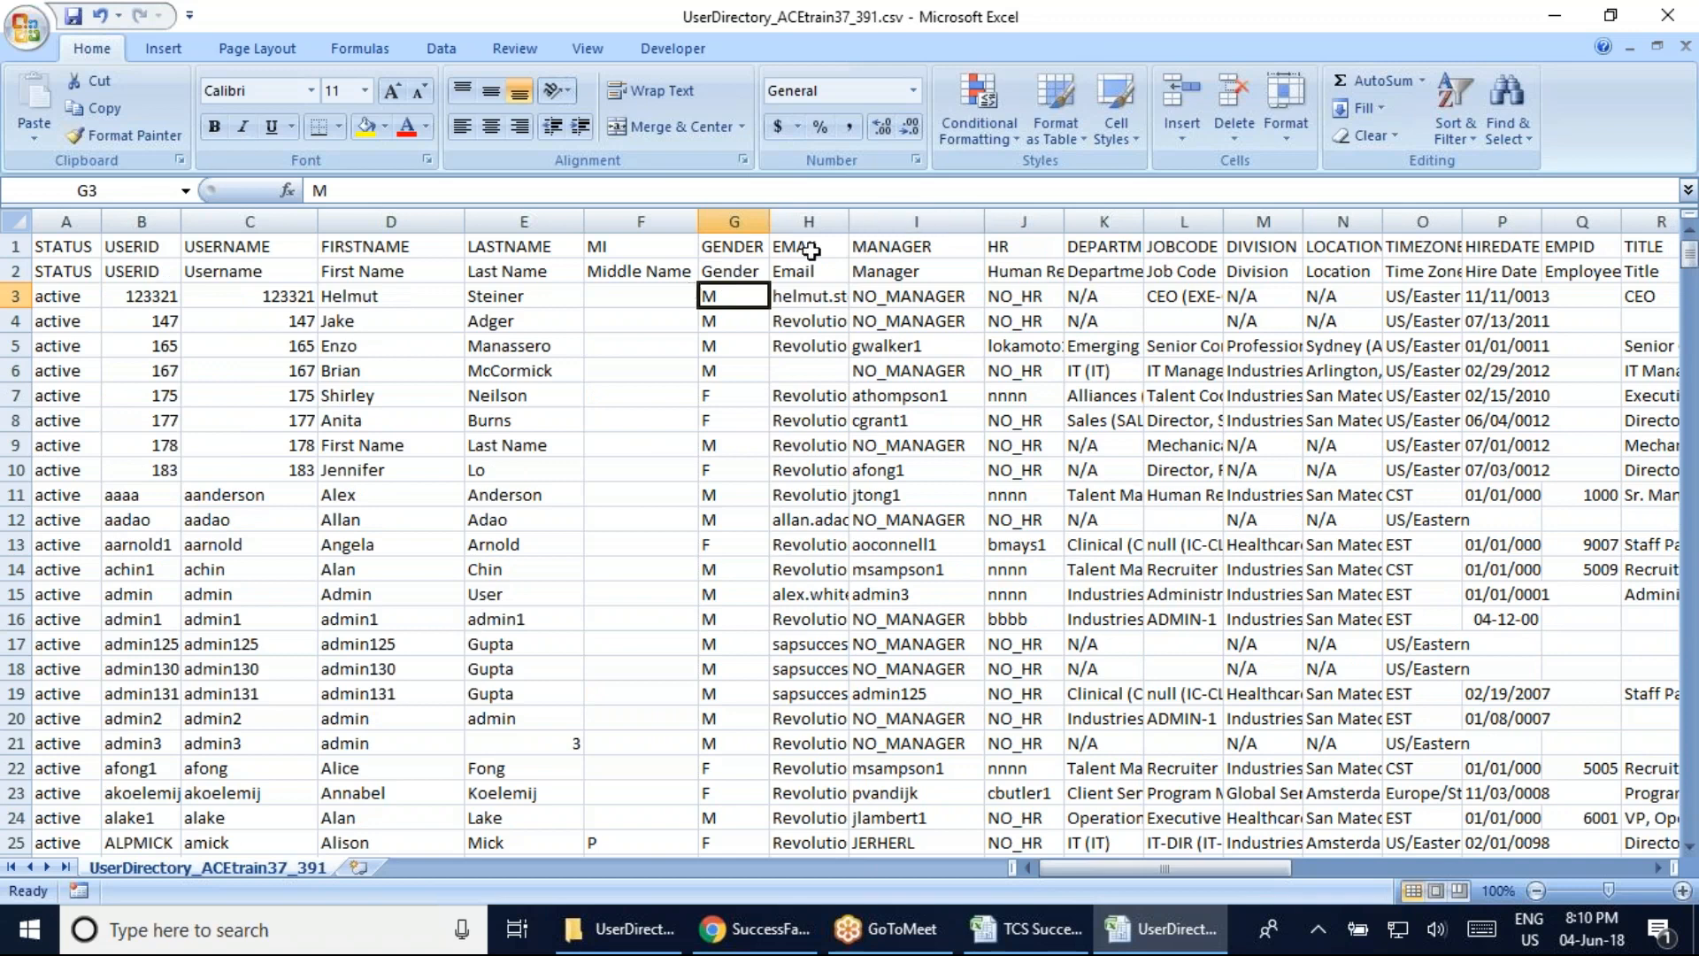
double_click(848, 222)
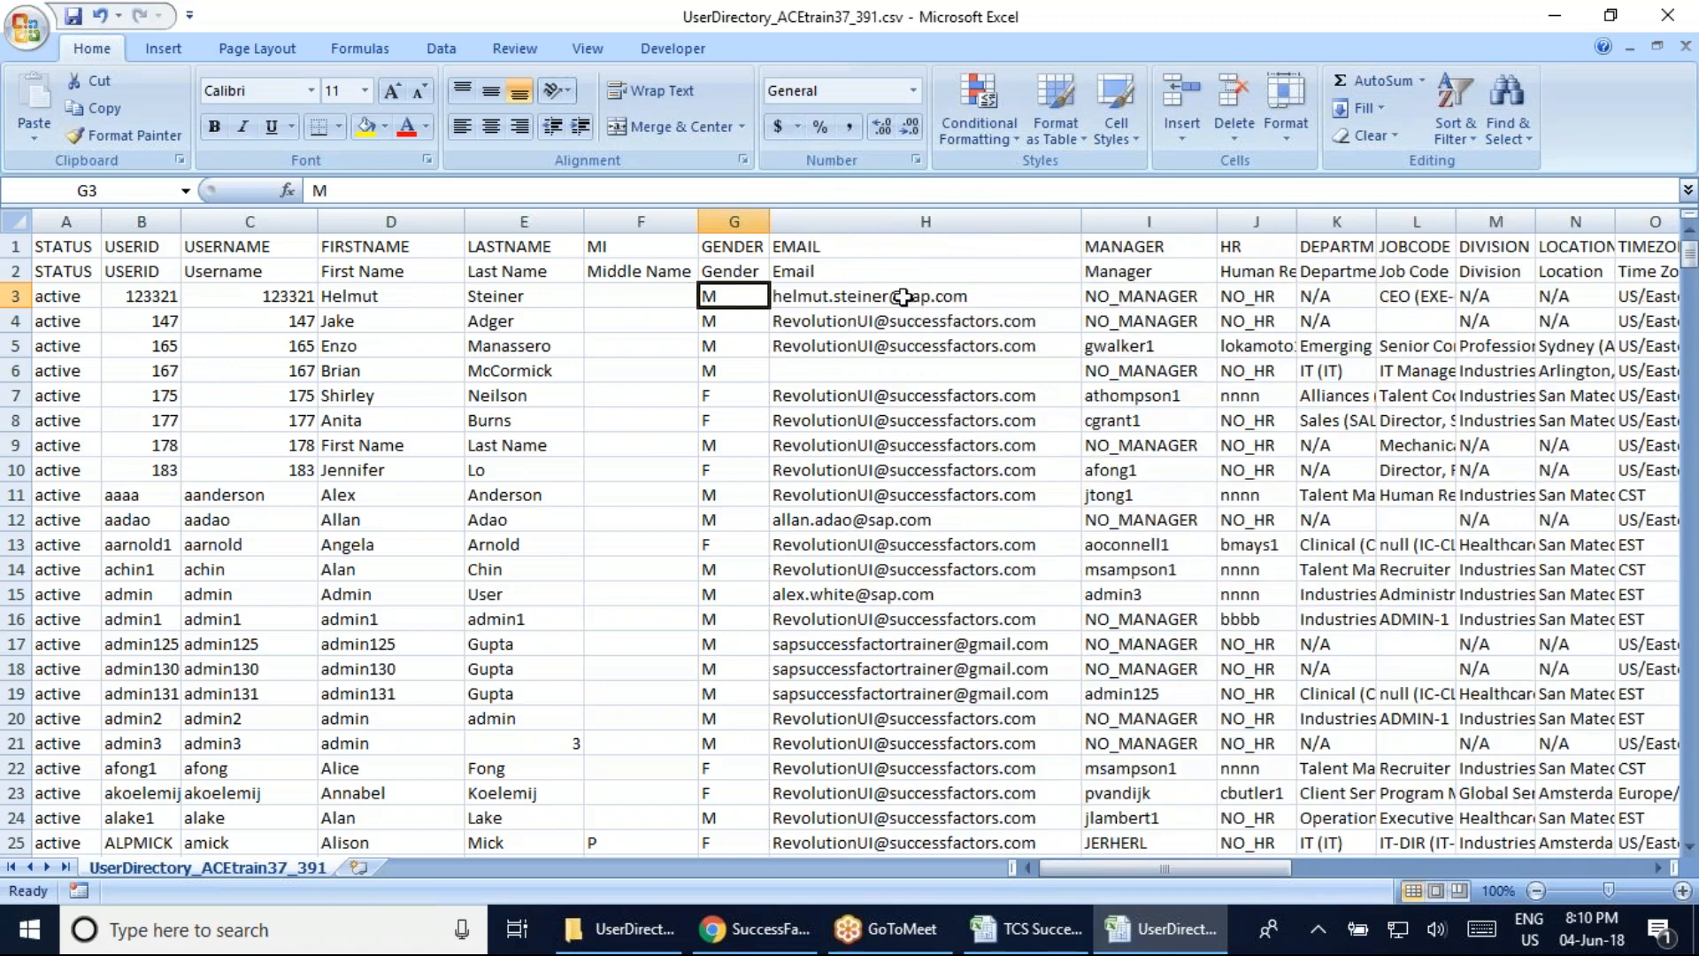
click(847, 271)
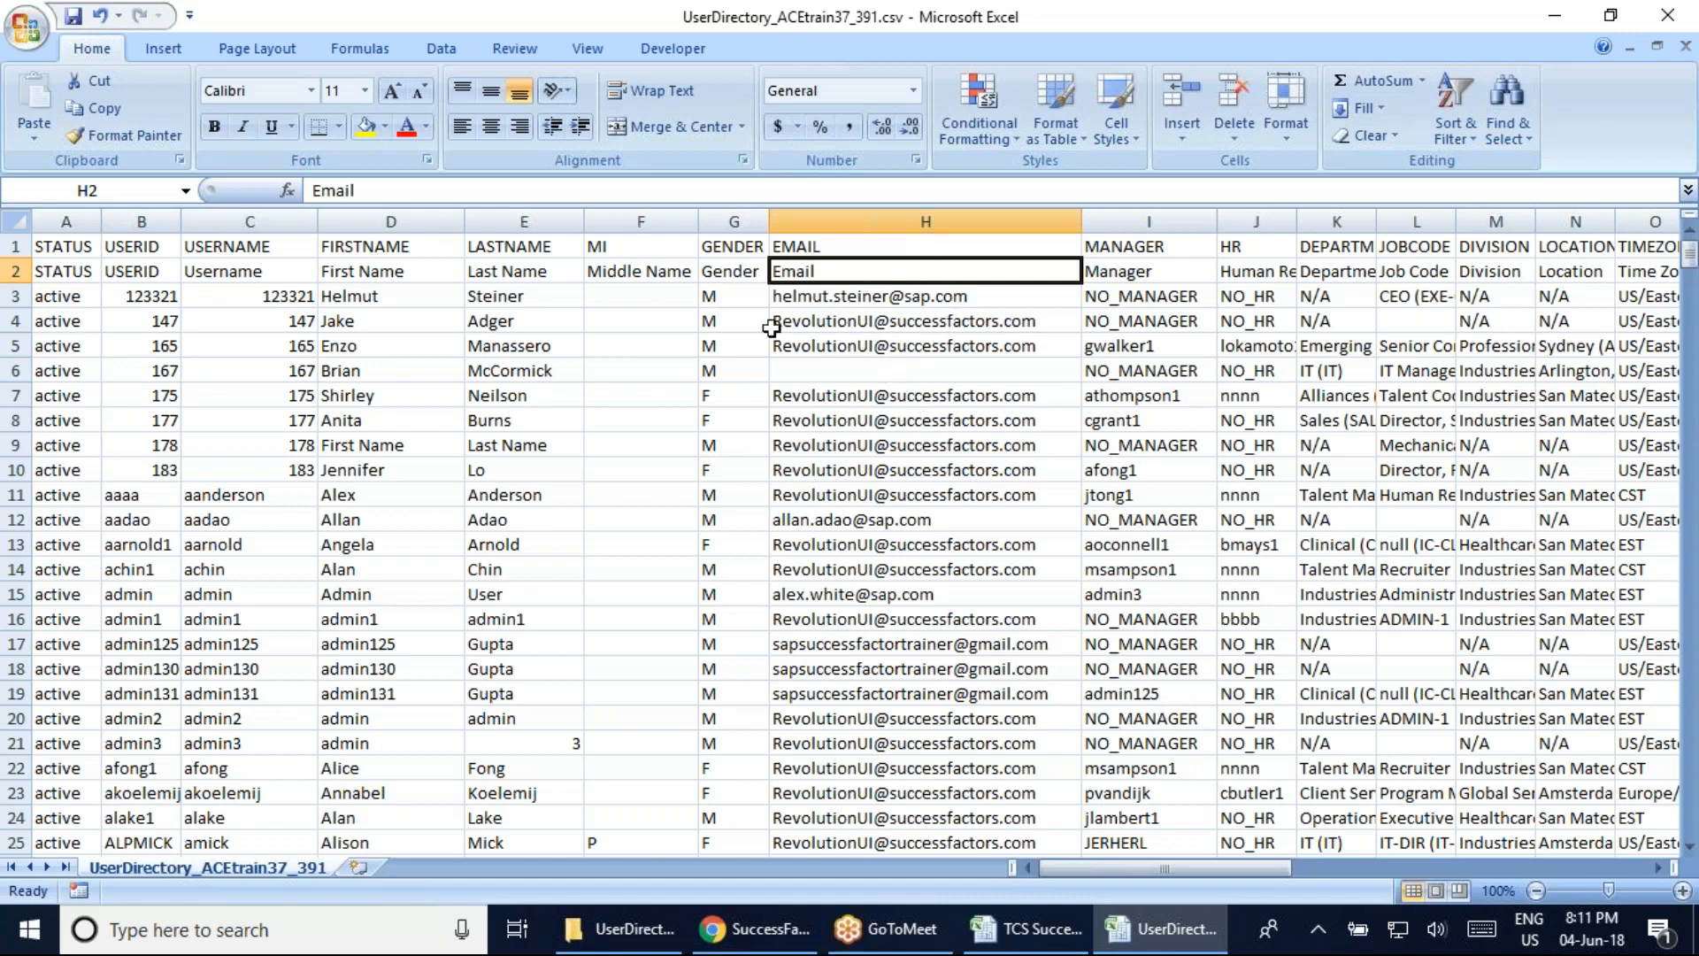
click(884, 368)
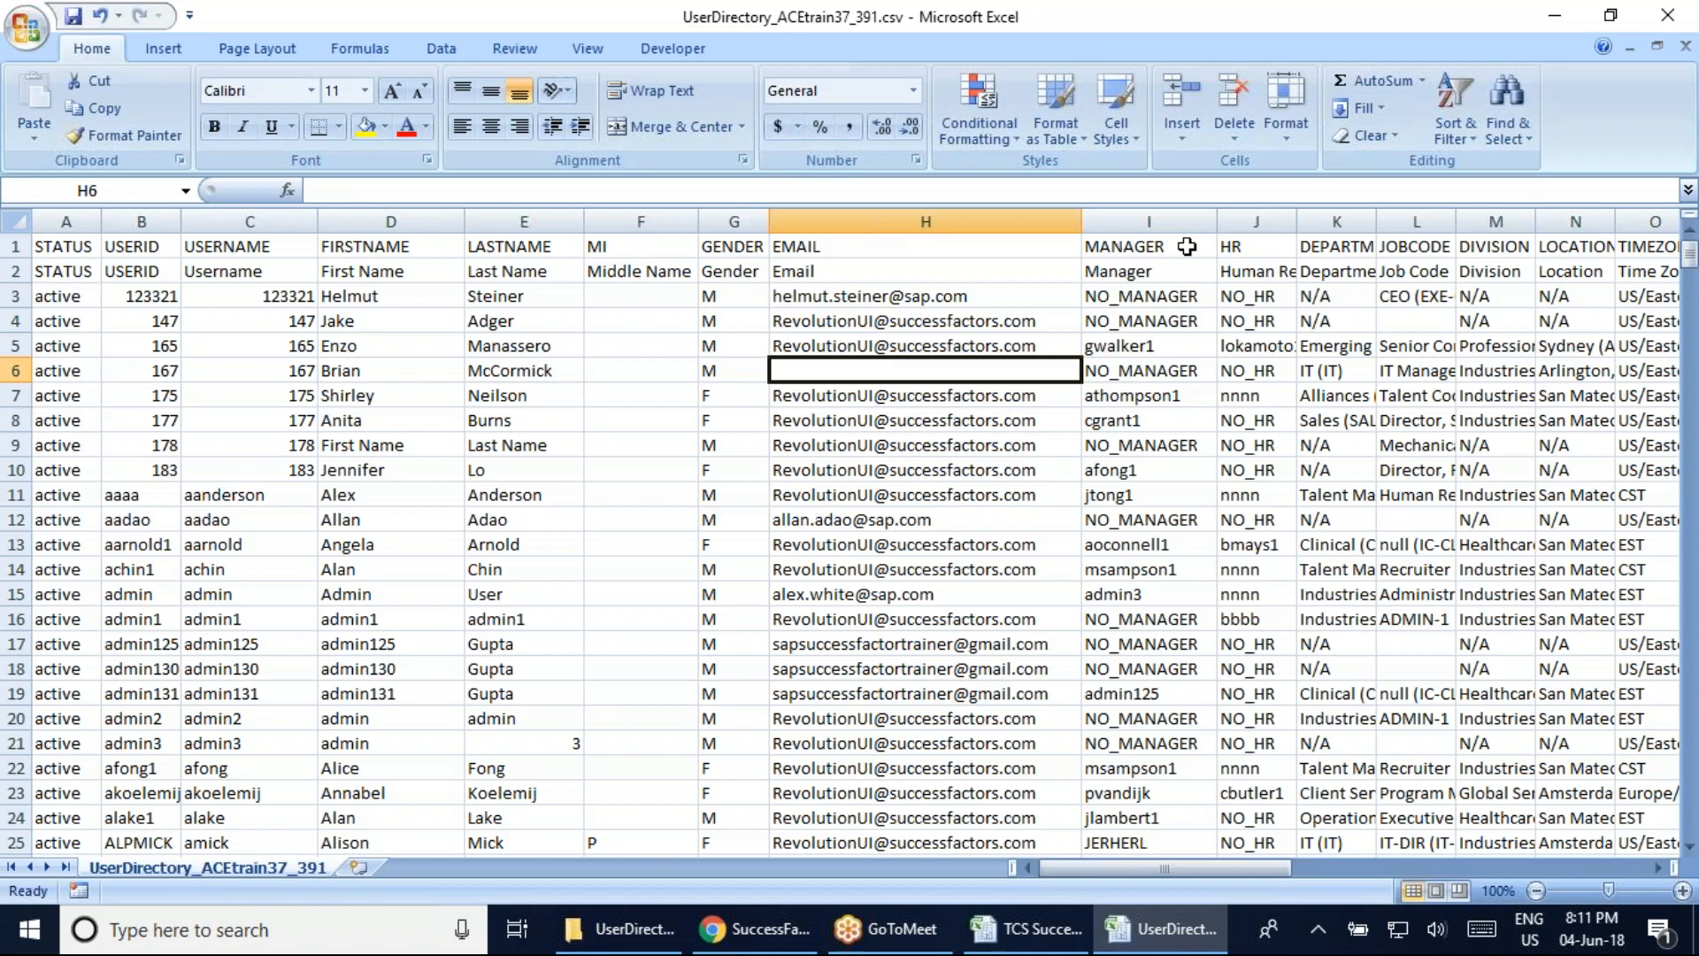
click(1117, 247)
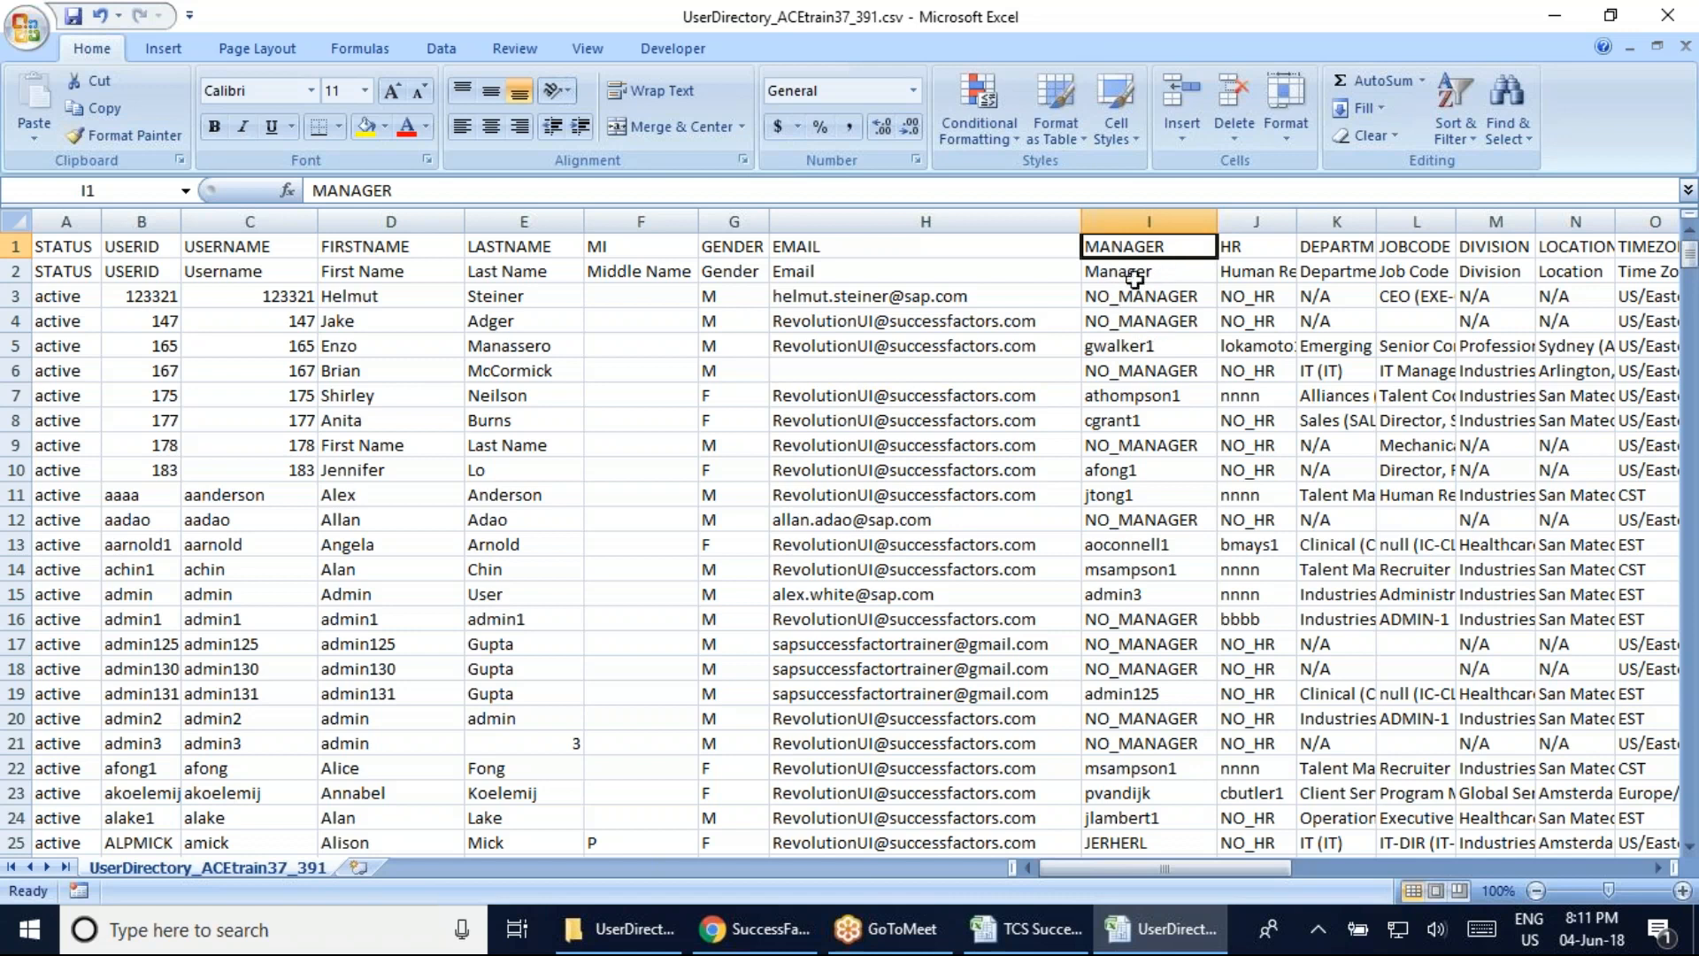
click(1134, 298)
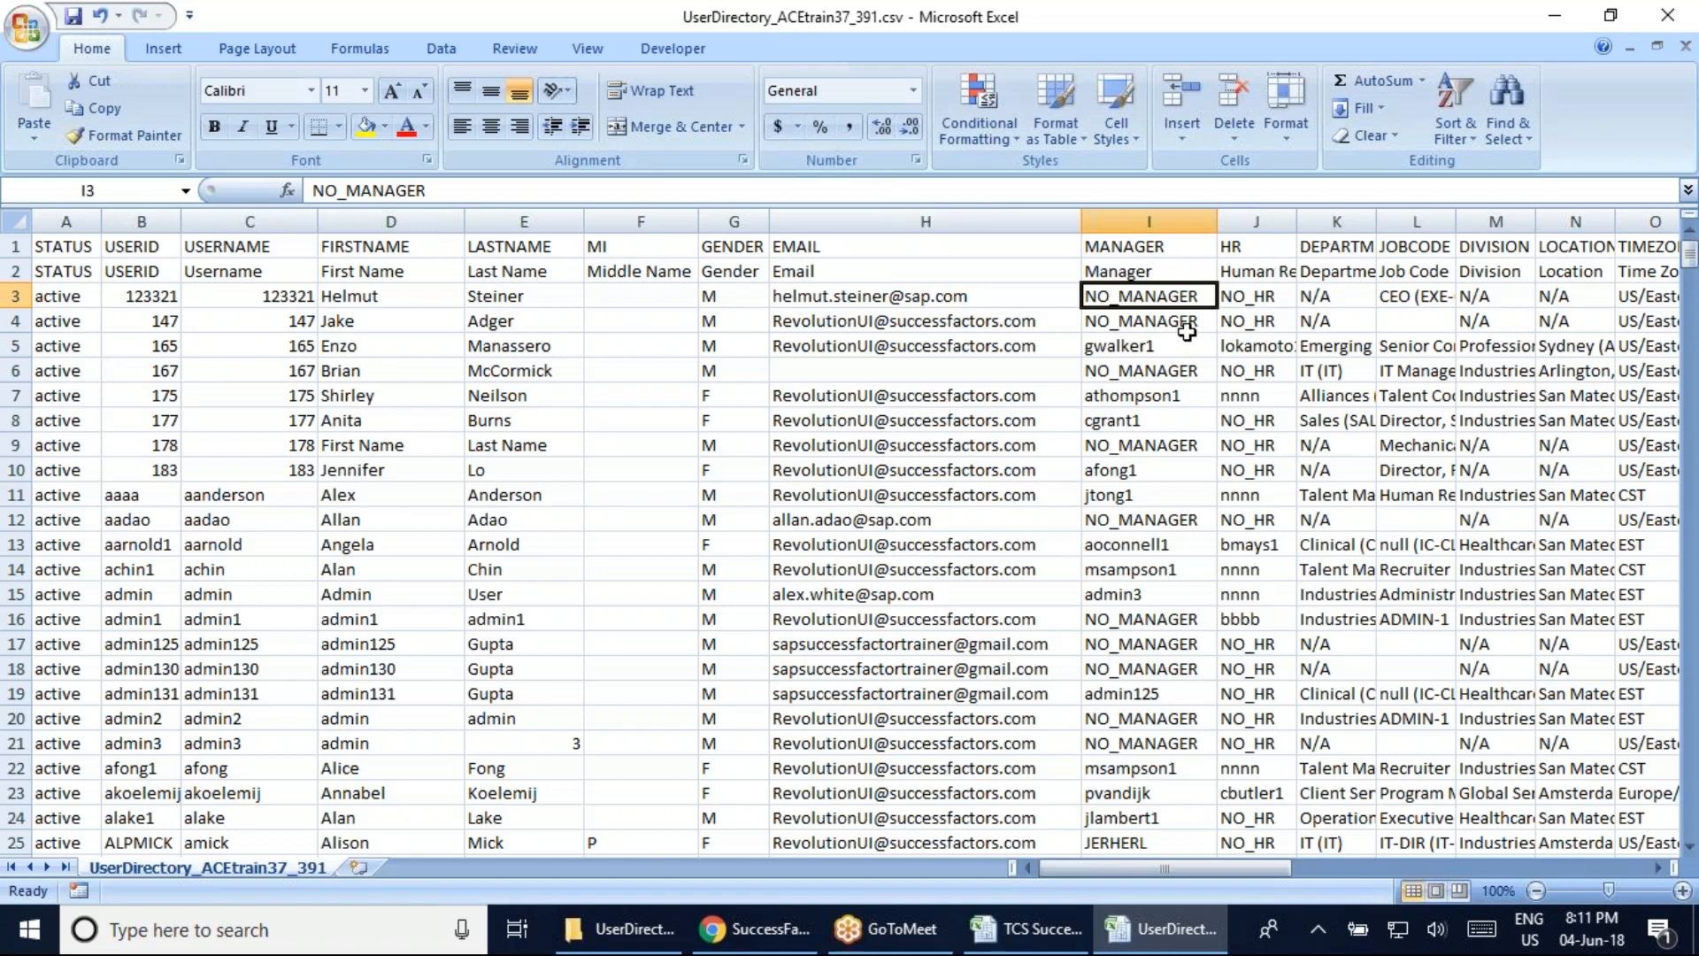
click(1669, 17)
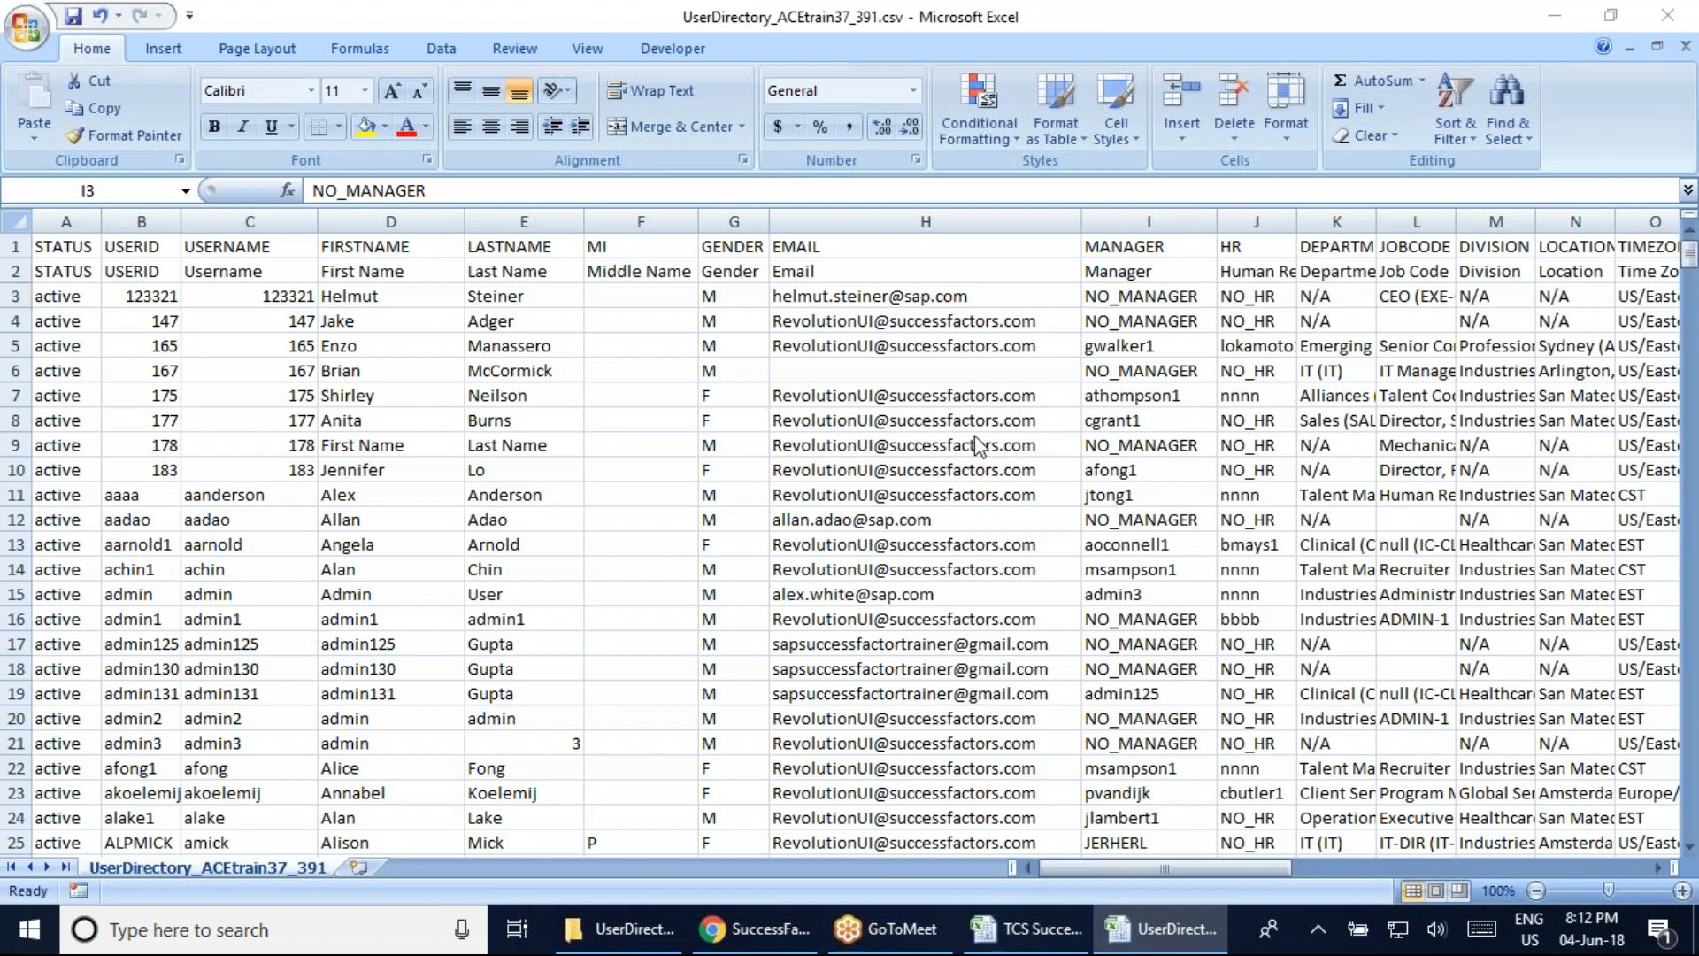
click(975, 436)
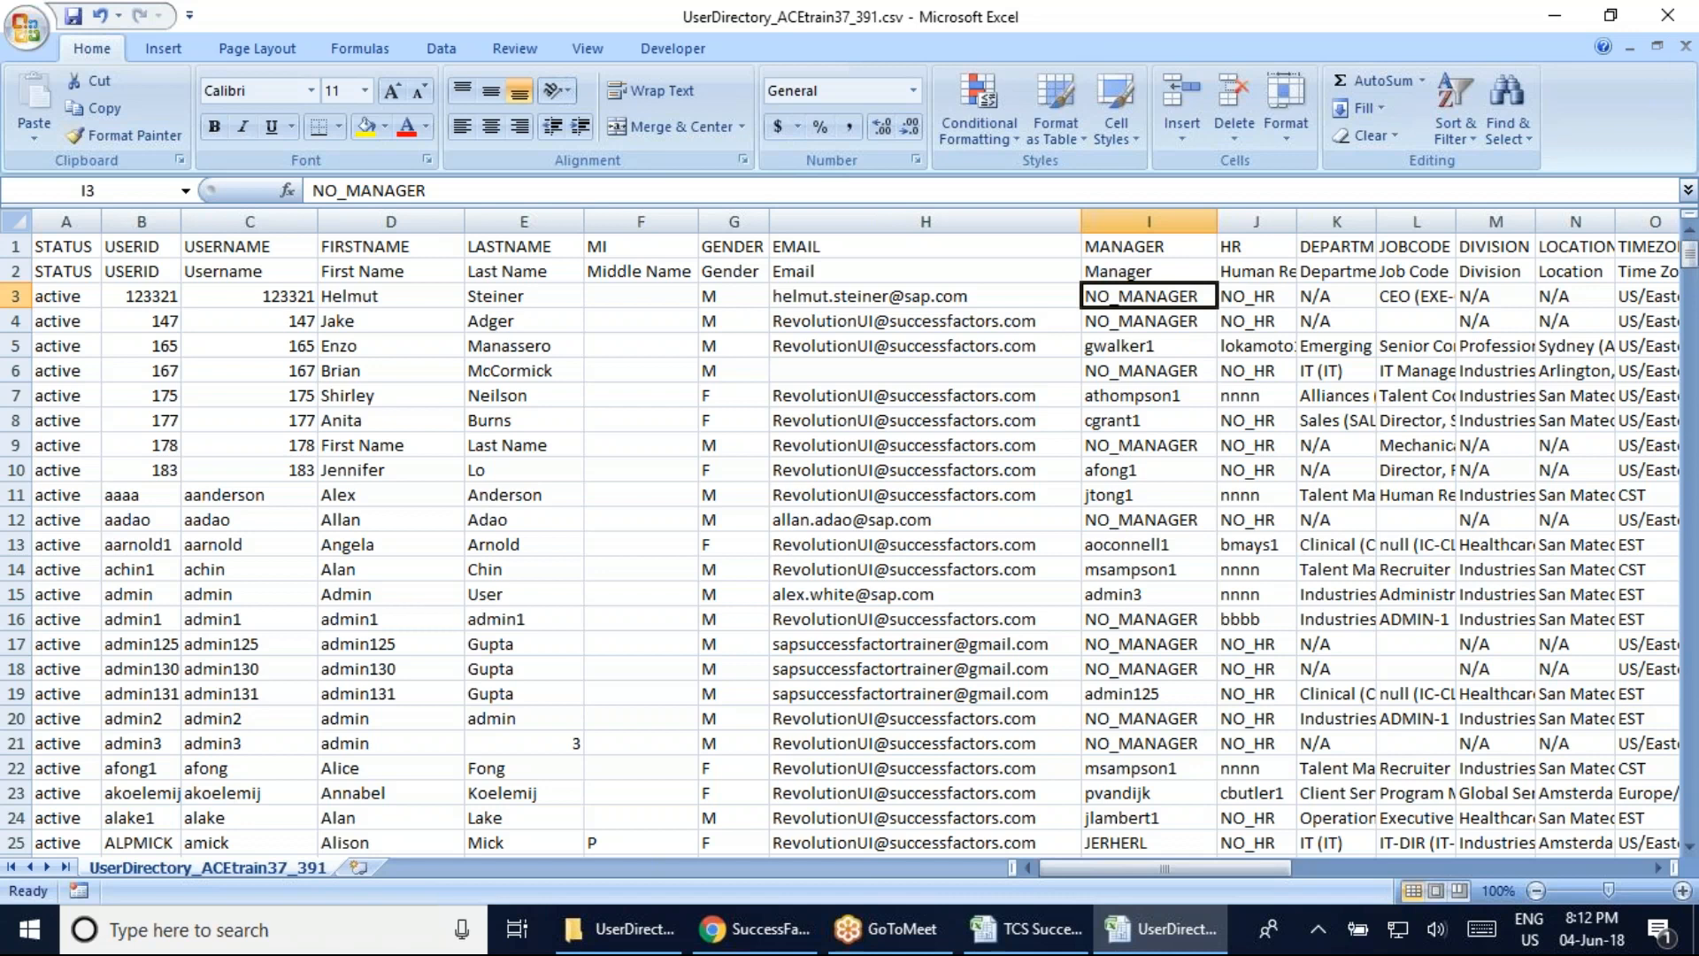
click(924, 324)
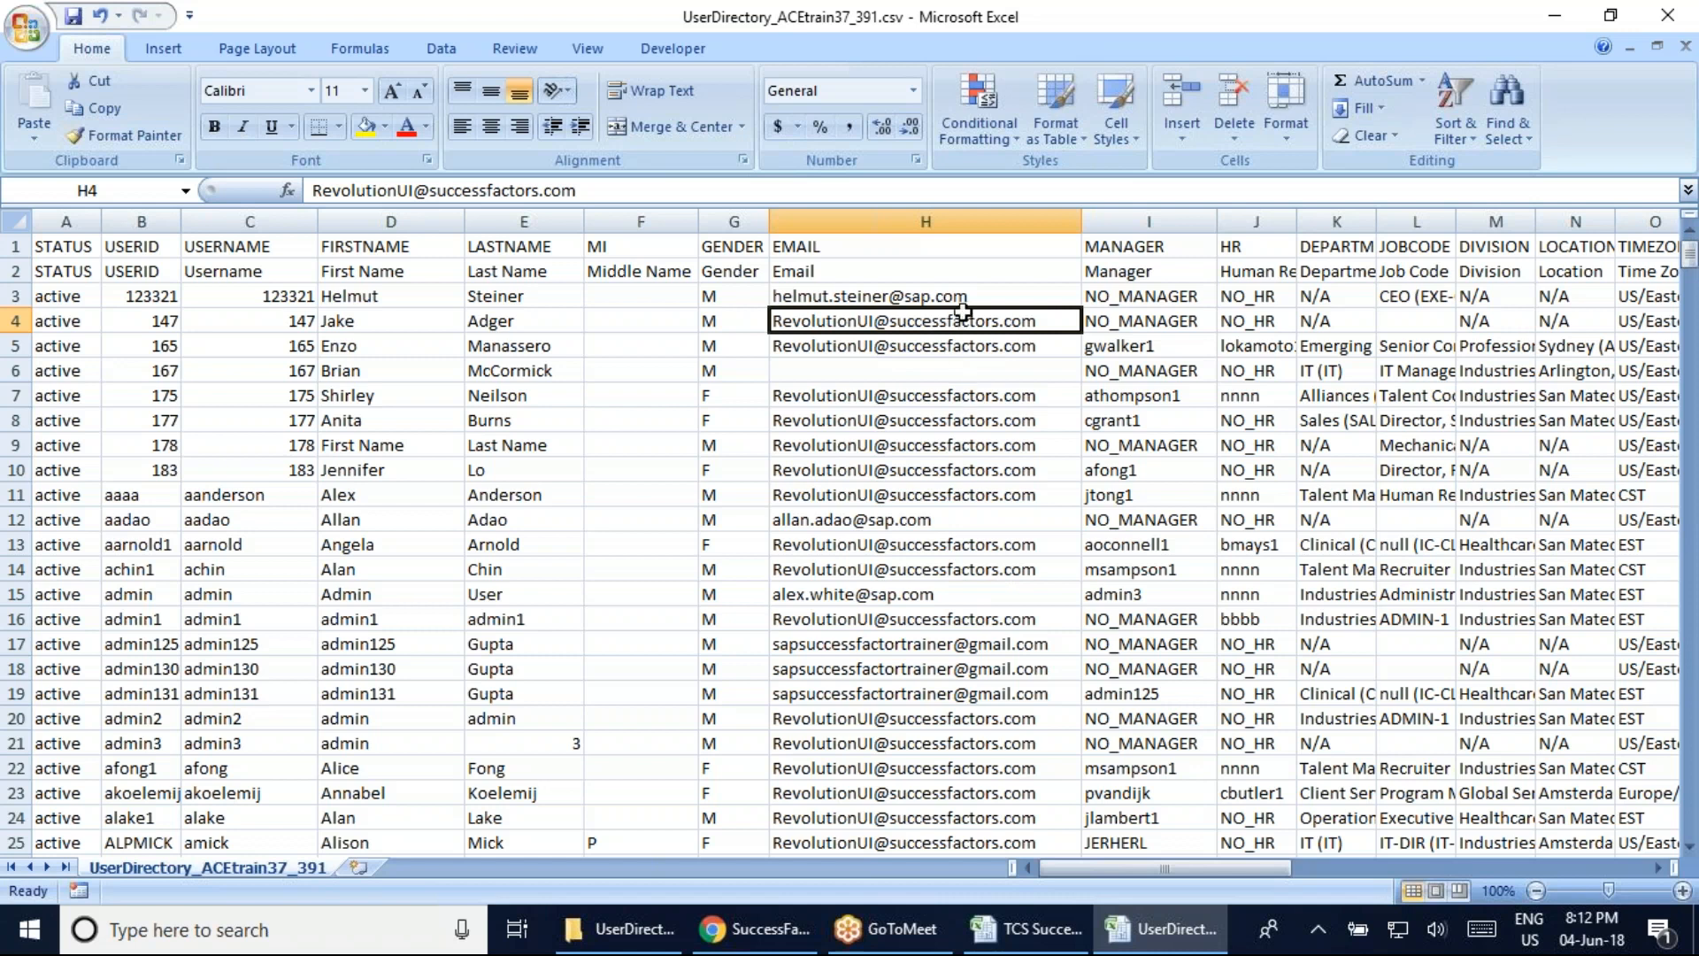
Review the email addresses, user ID and first name in the top rows of the directory
click(877, 445)
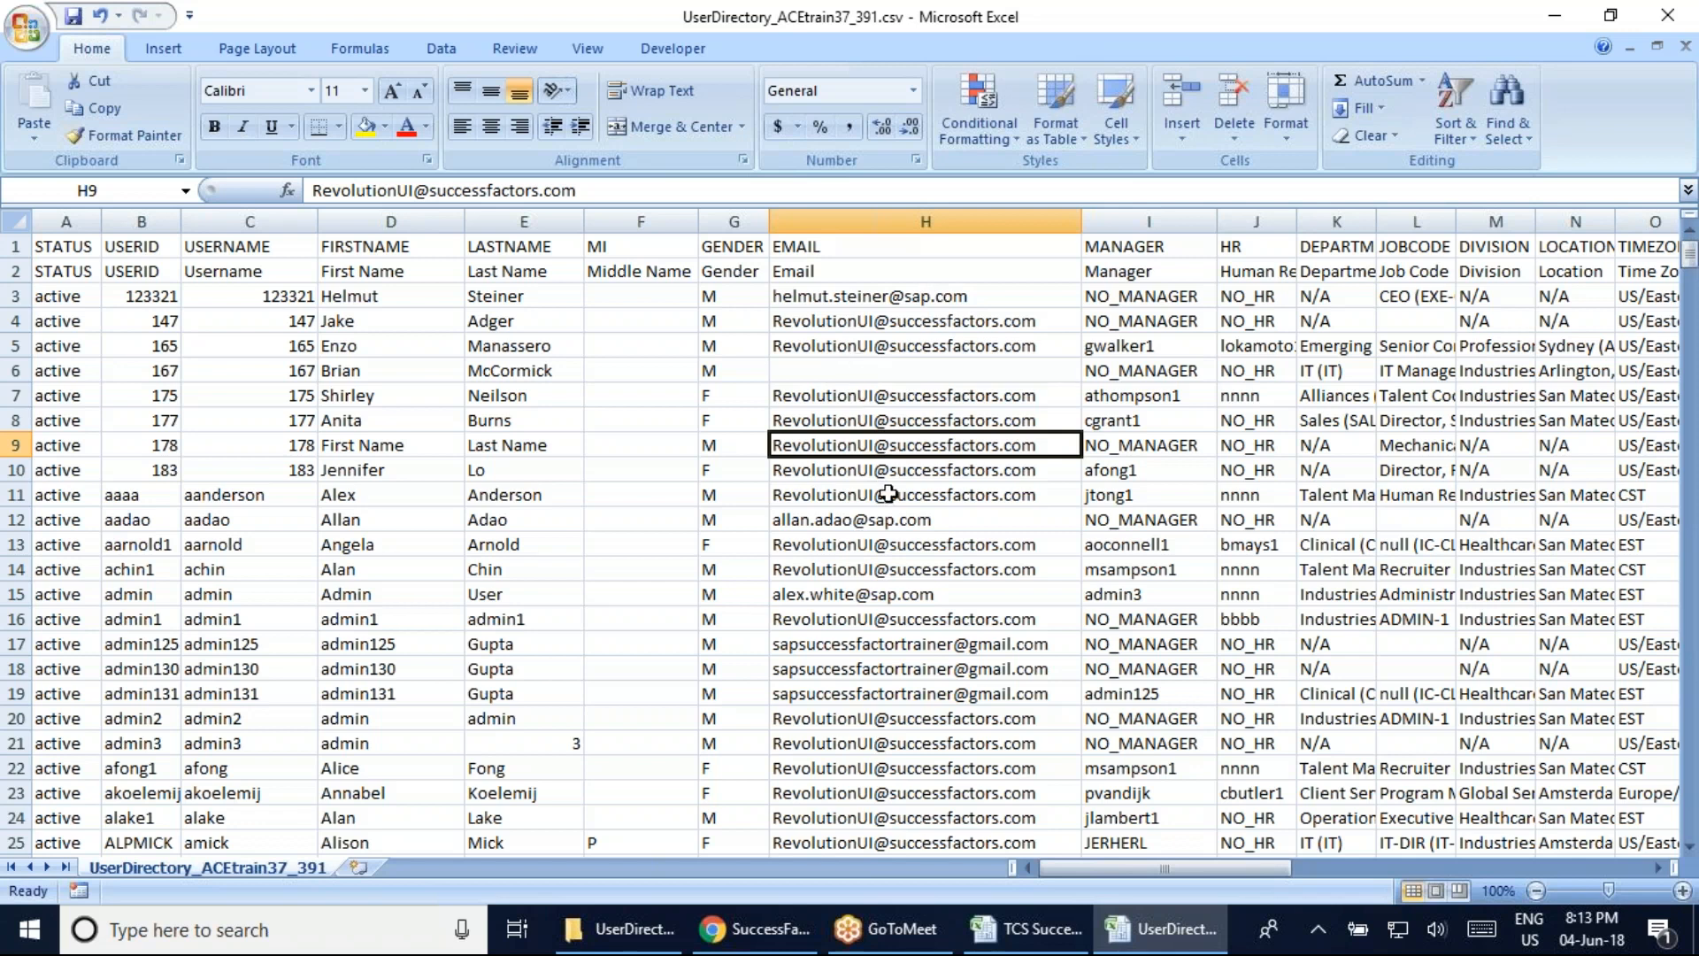
click(884, 296)
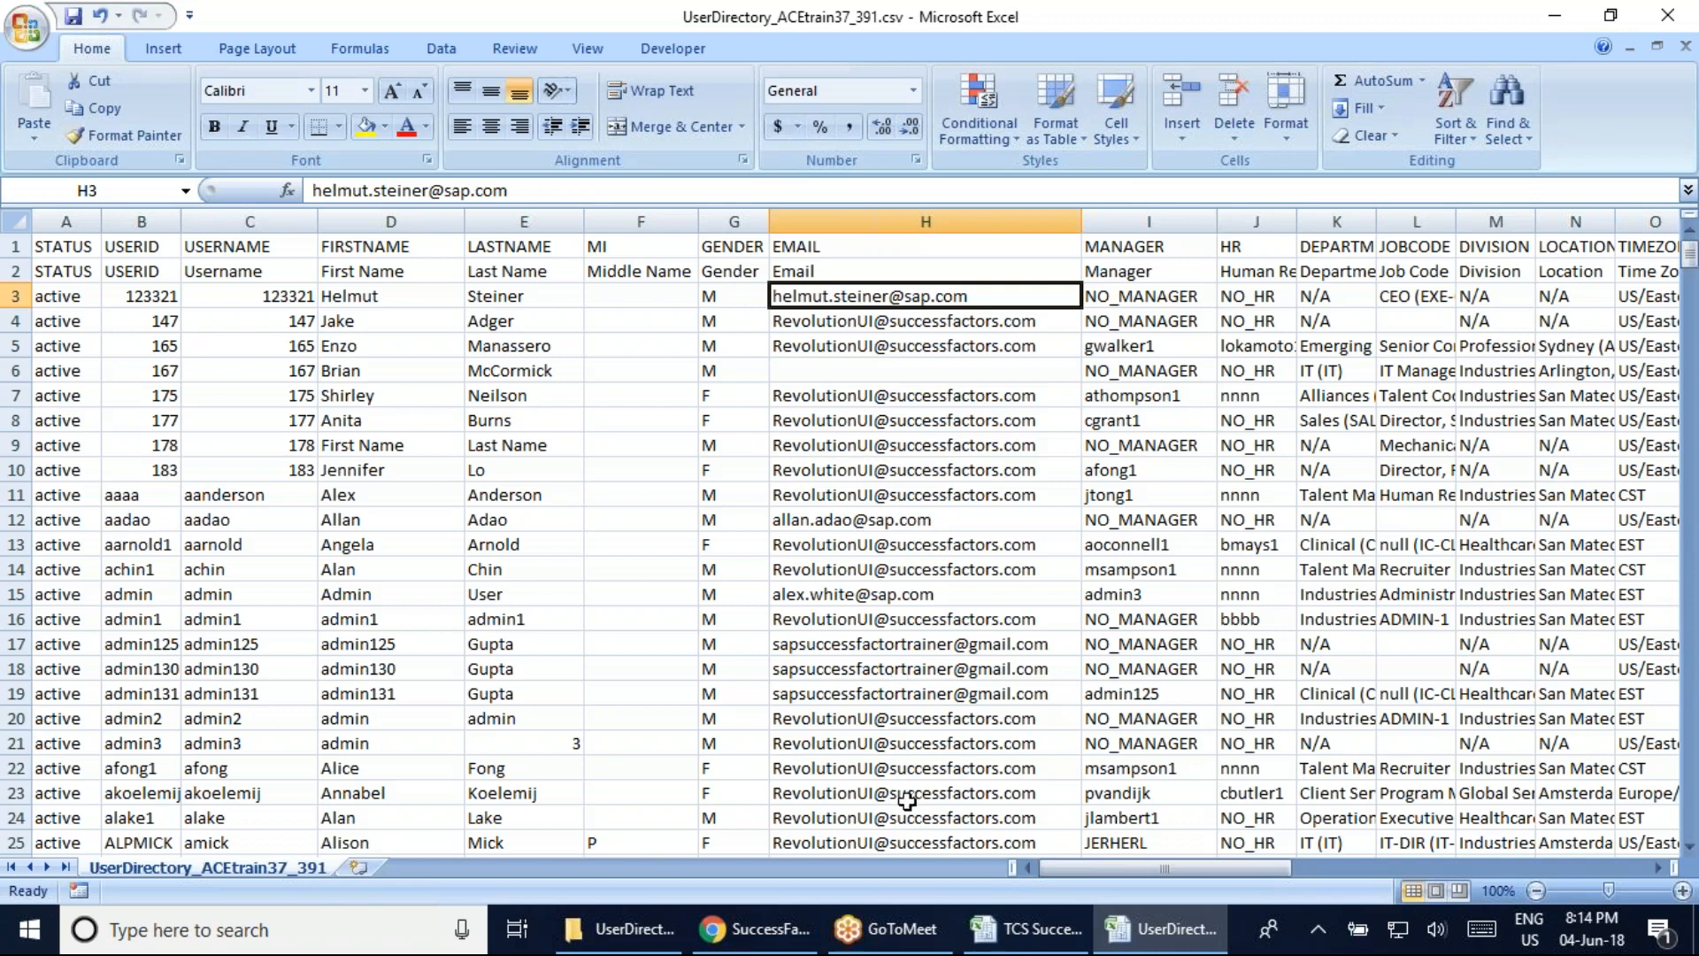
scroll(908, 801, down, 2)
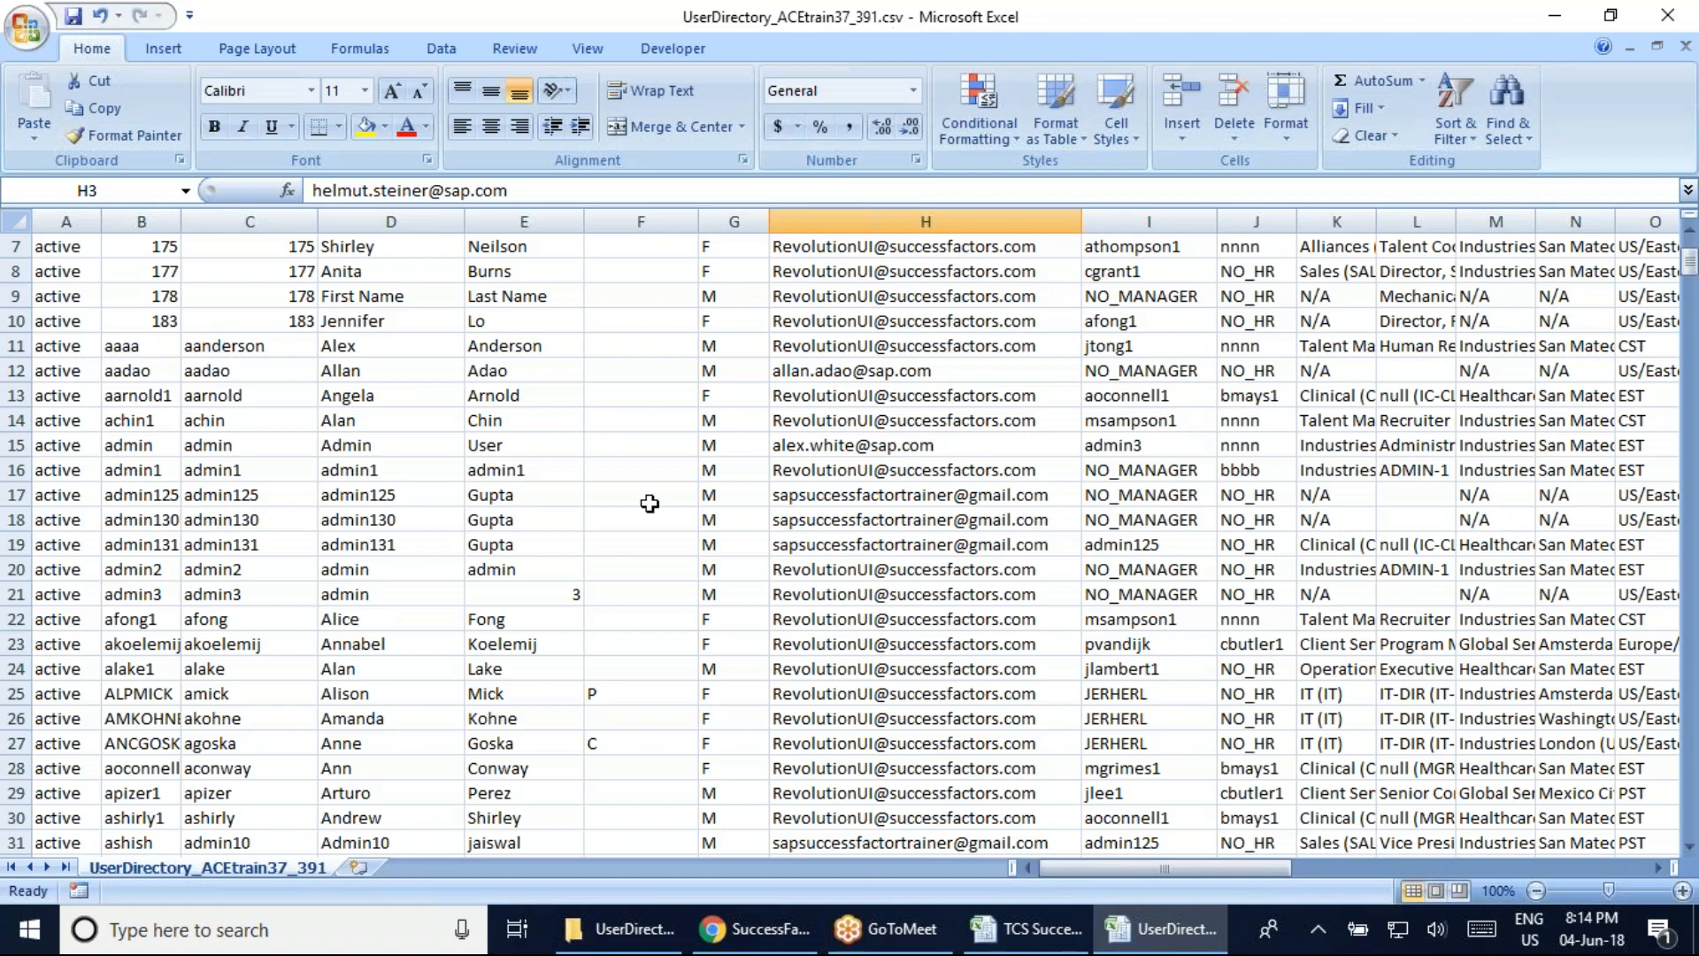
scroll(173, 531, up, 2)
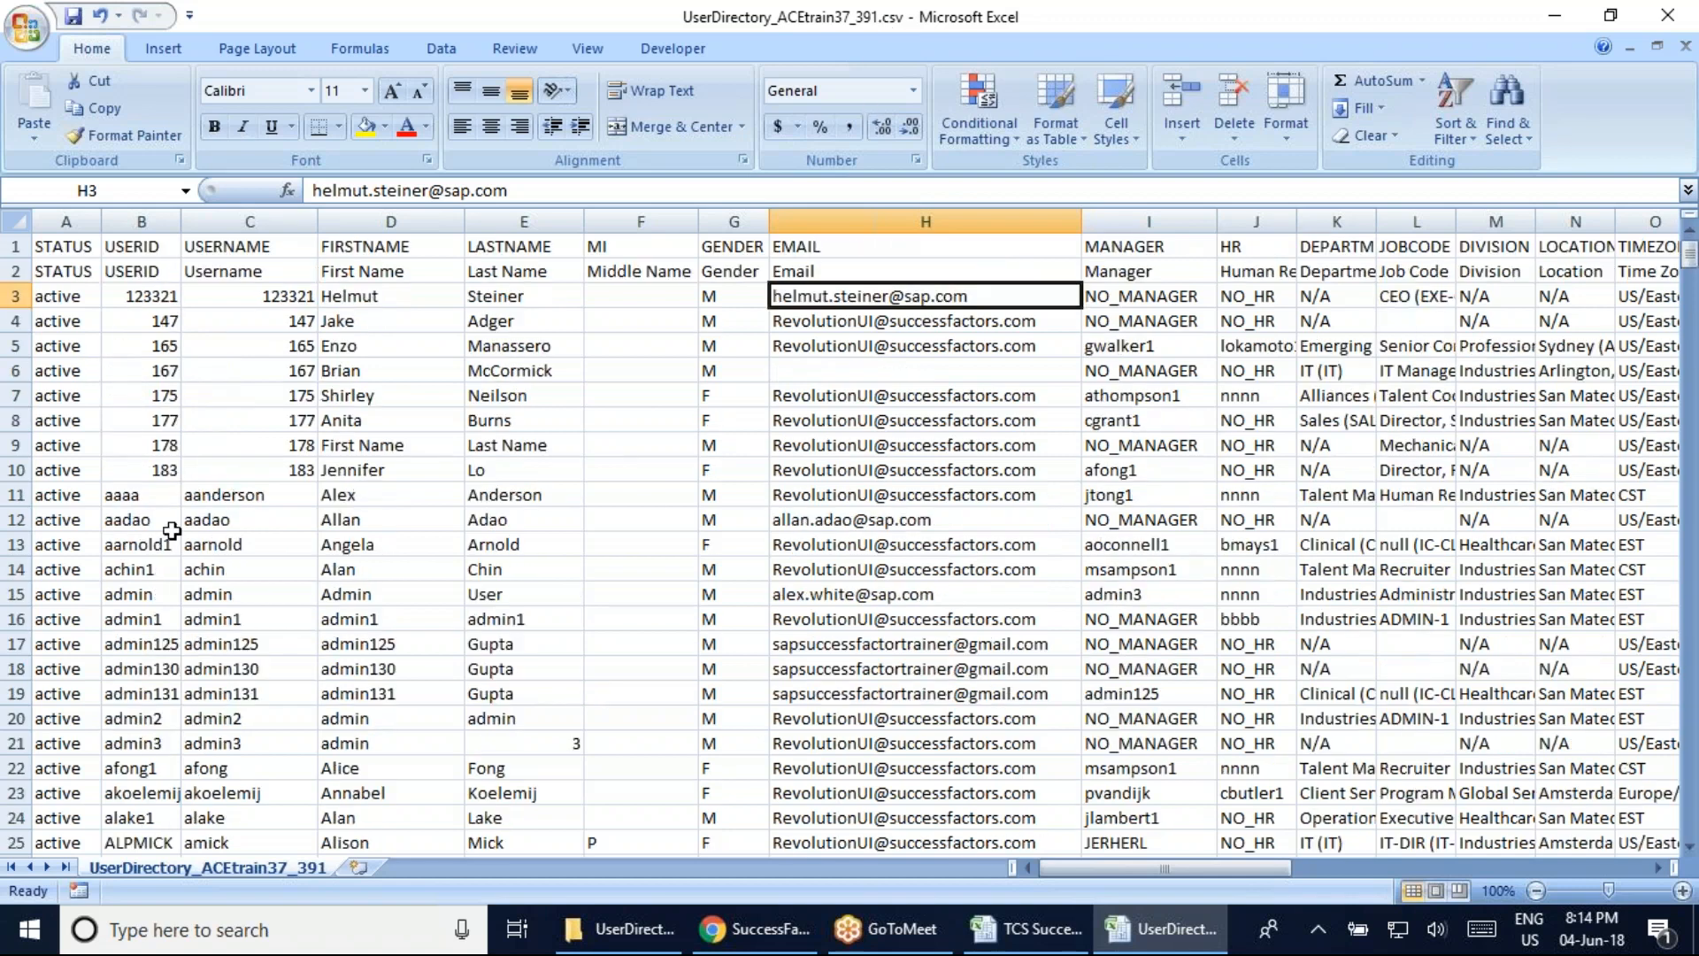
click(141, 345)
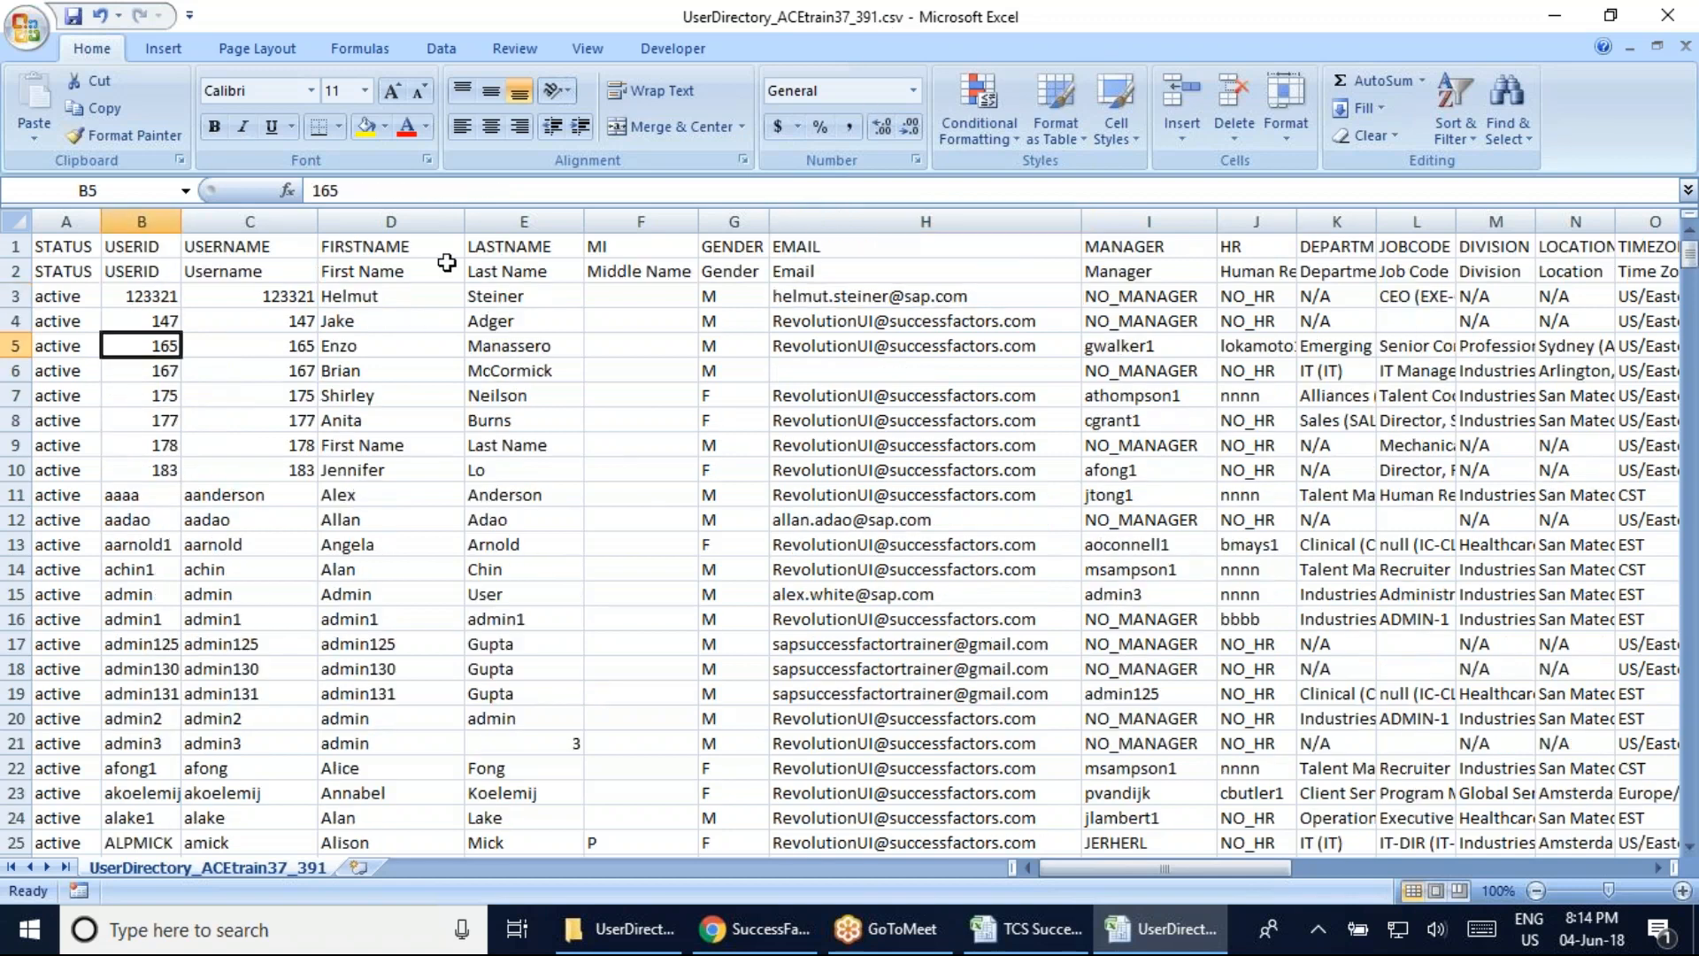
click(394, 347)
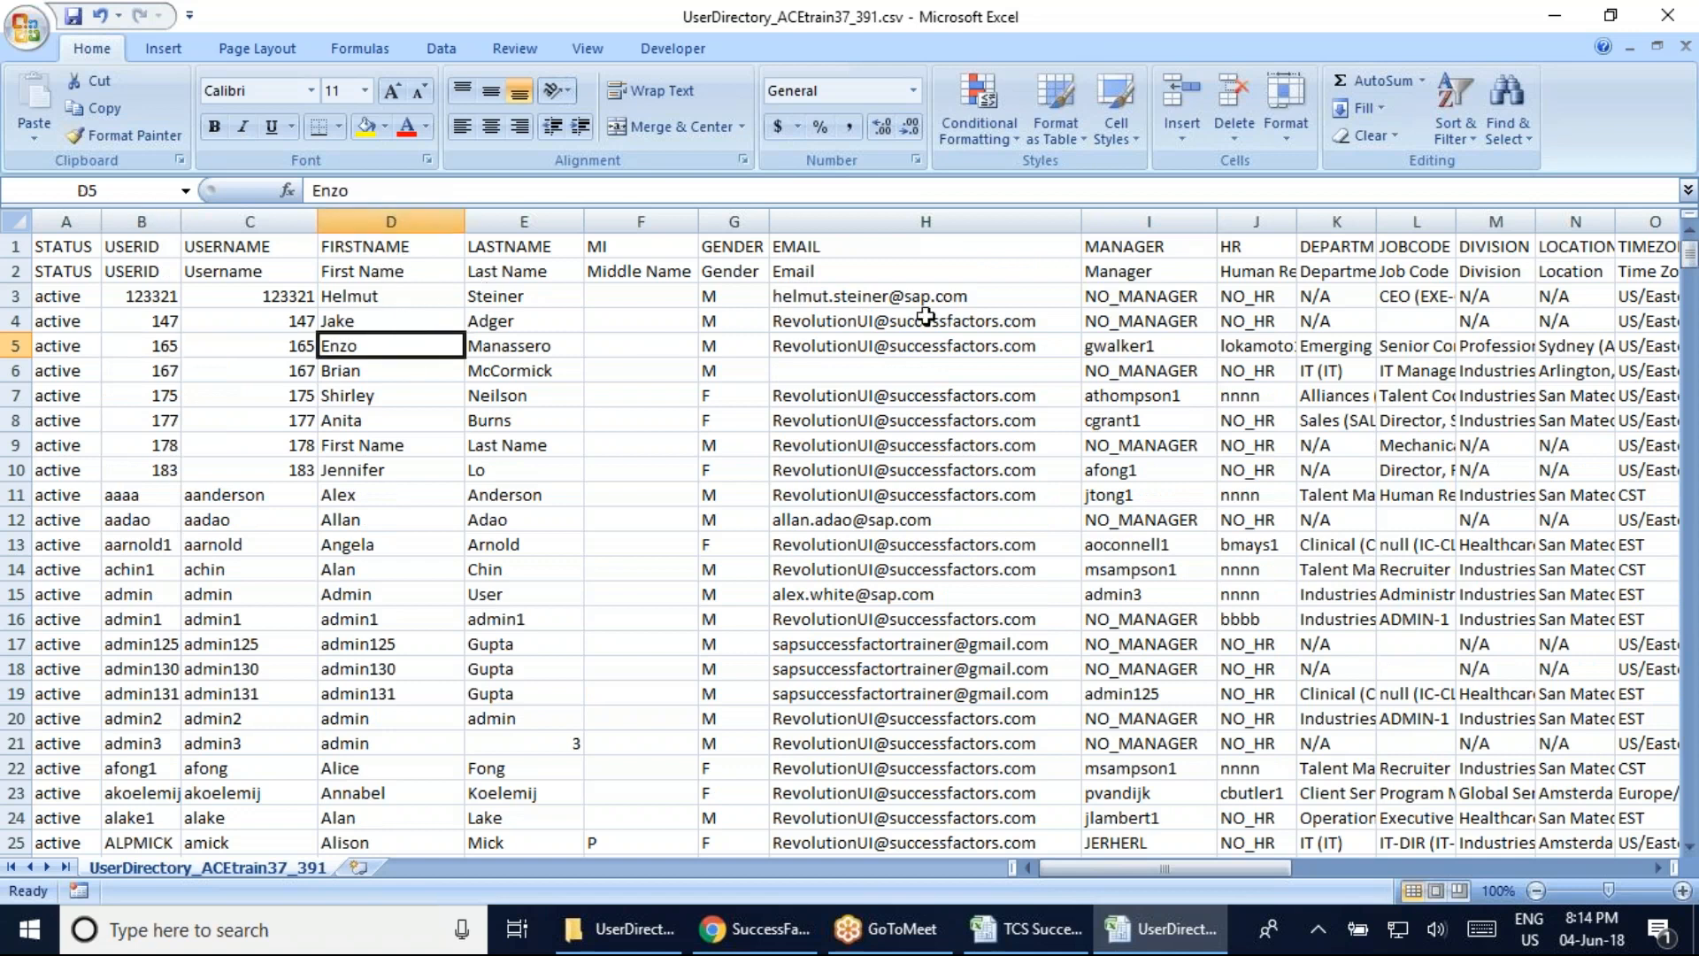
click(859, 328)
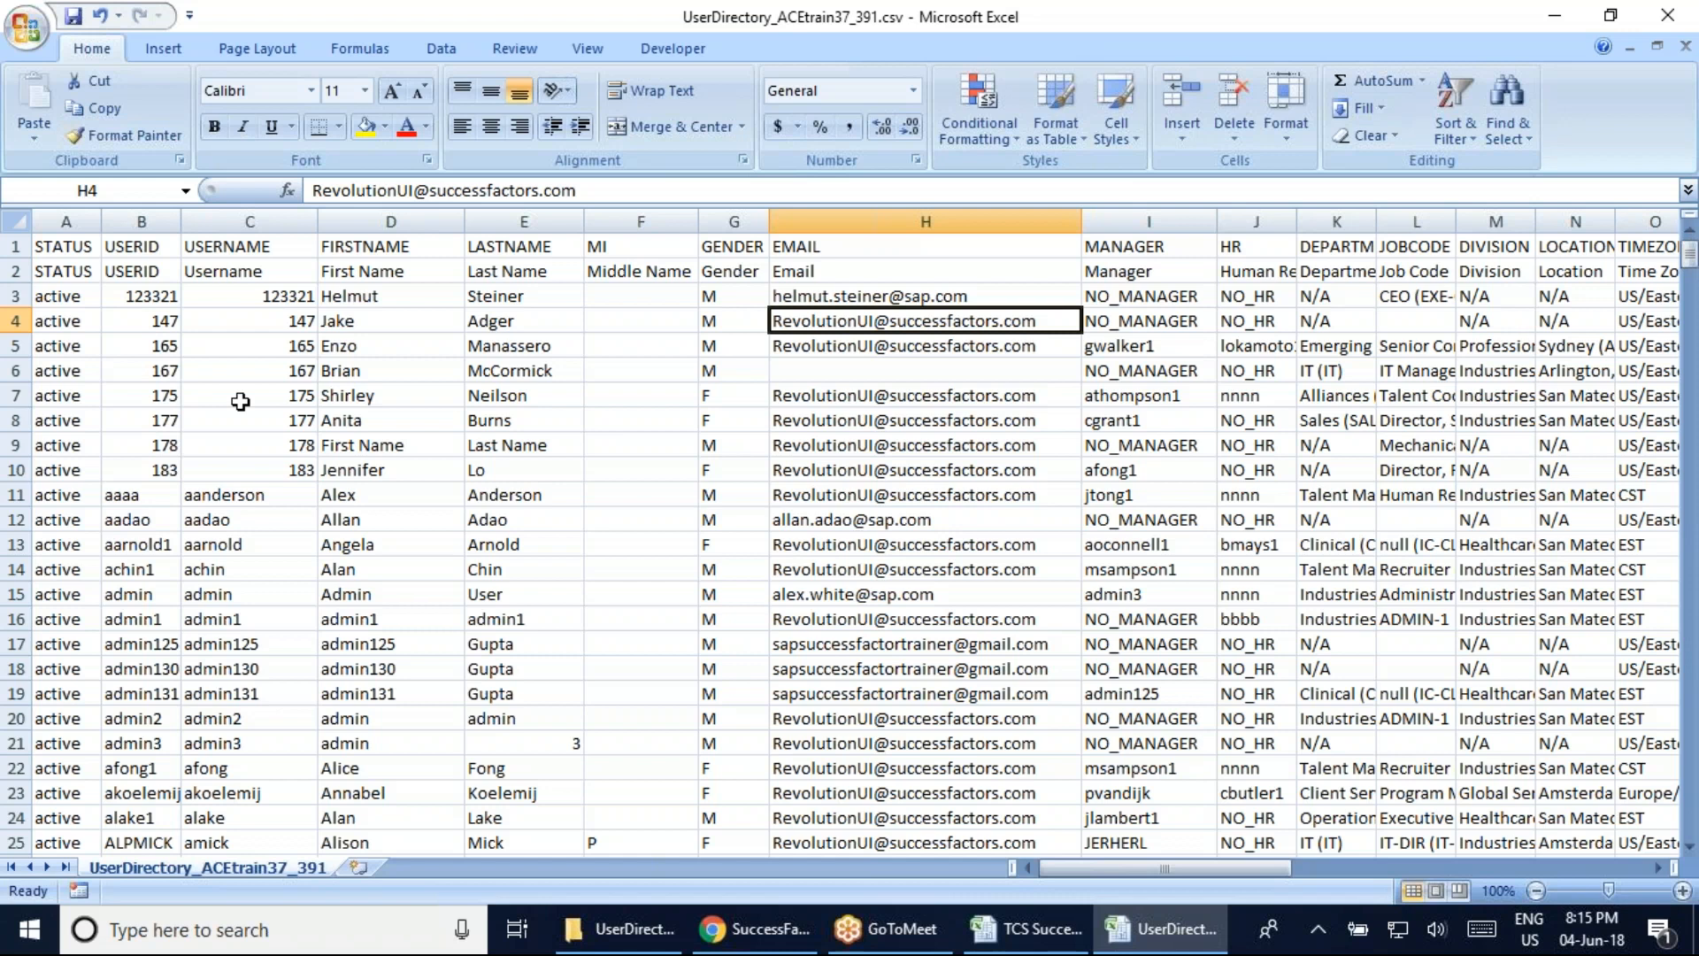
Compare names in rows 3 and 11 and row 11's text user ID, then select user IDs B3:B10
click(368, 302)
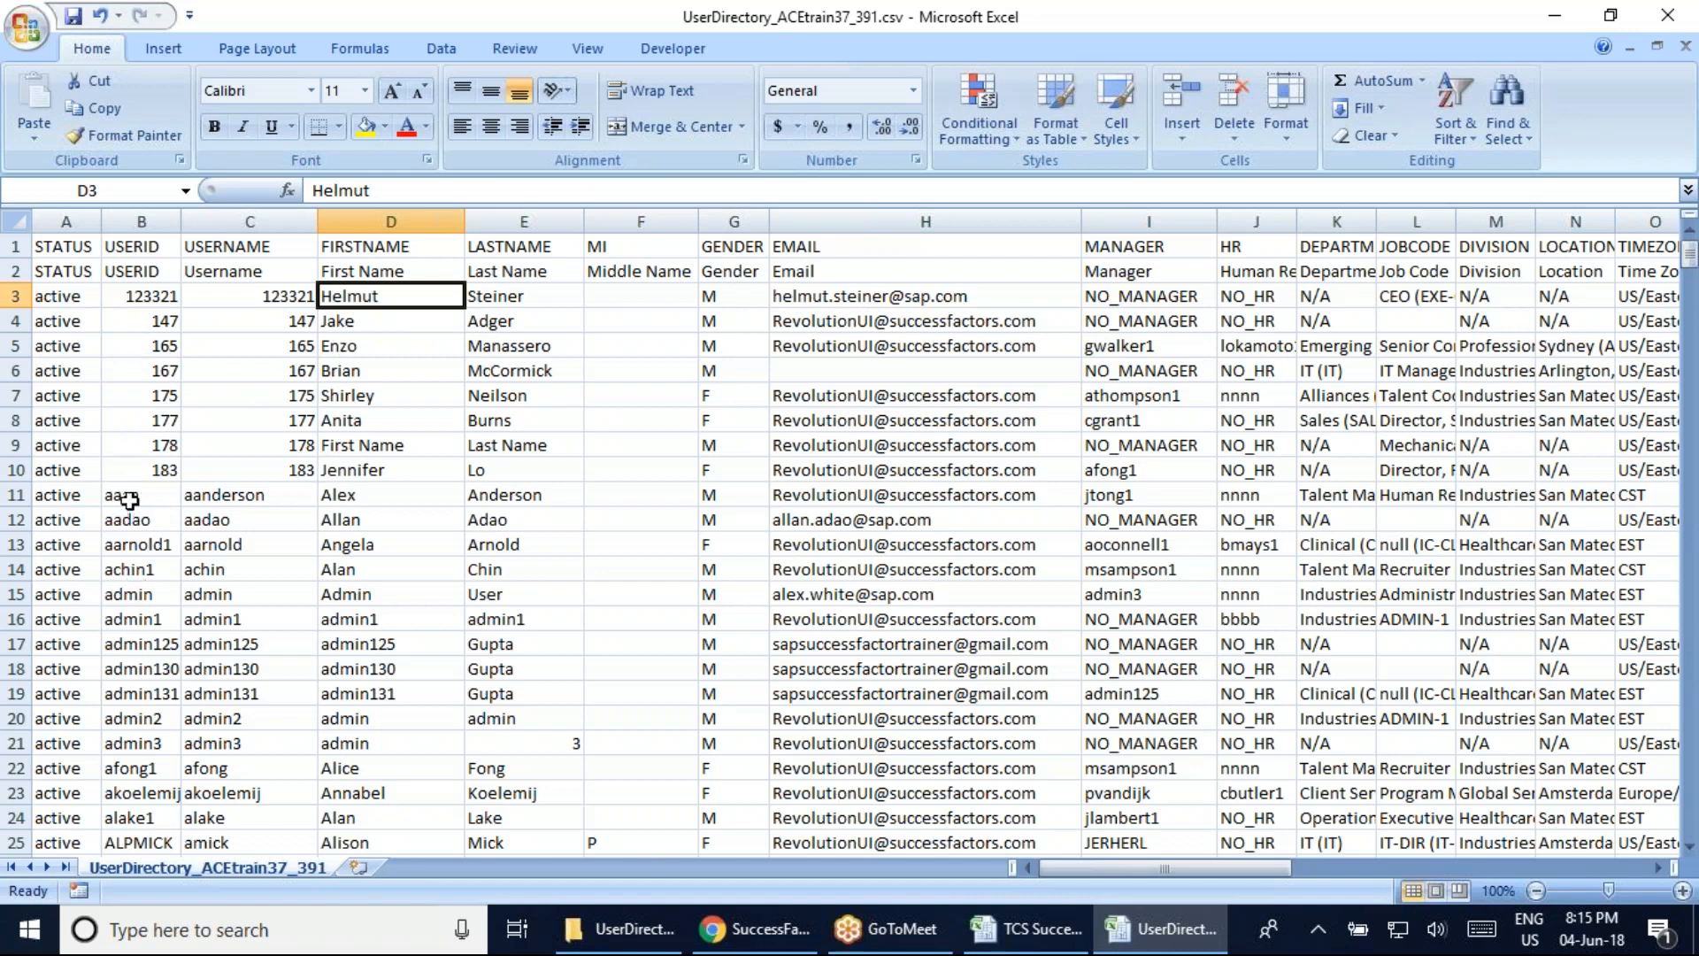
click(349, 493)
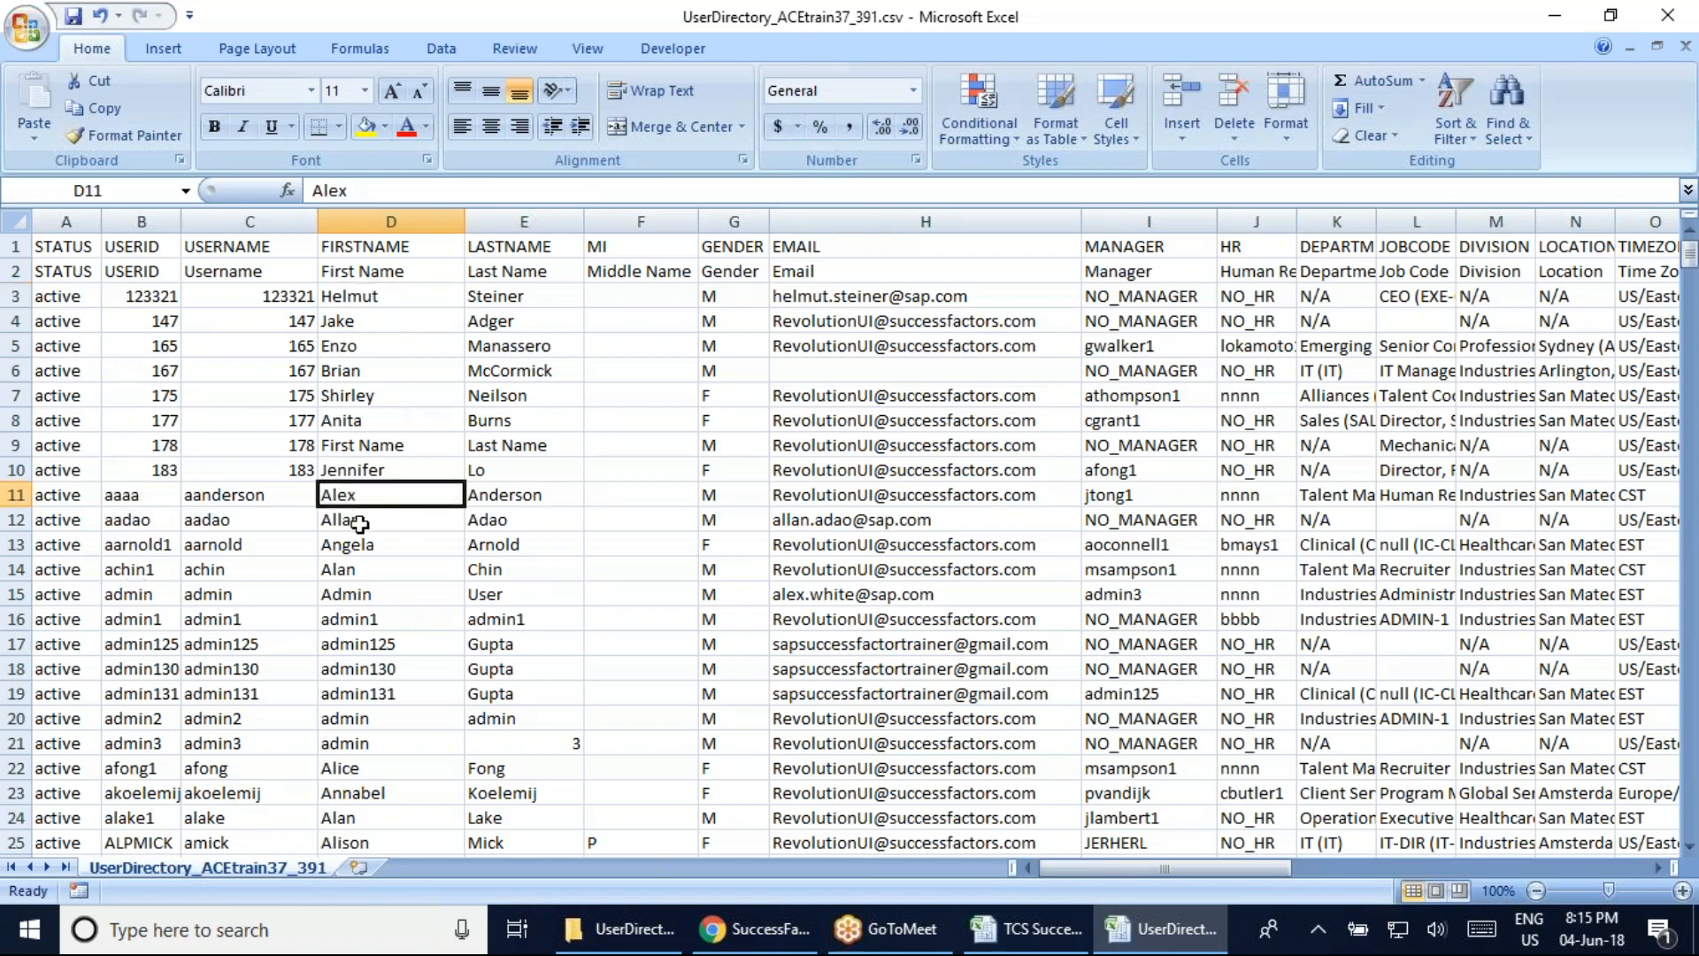
click(504, 490)
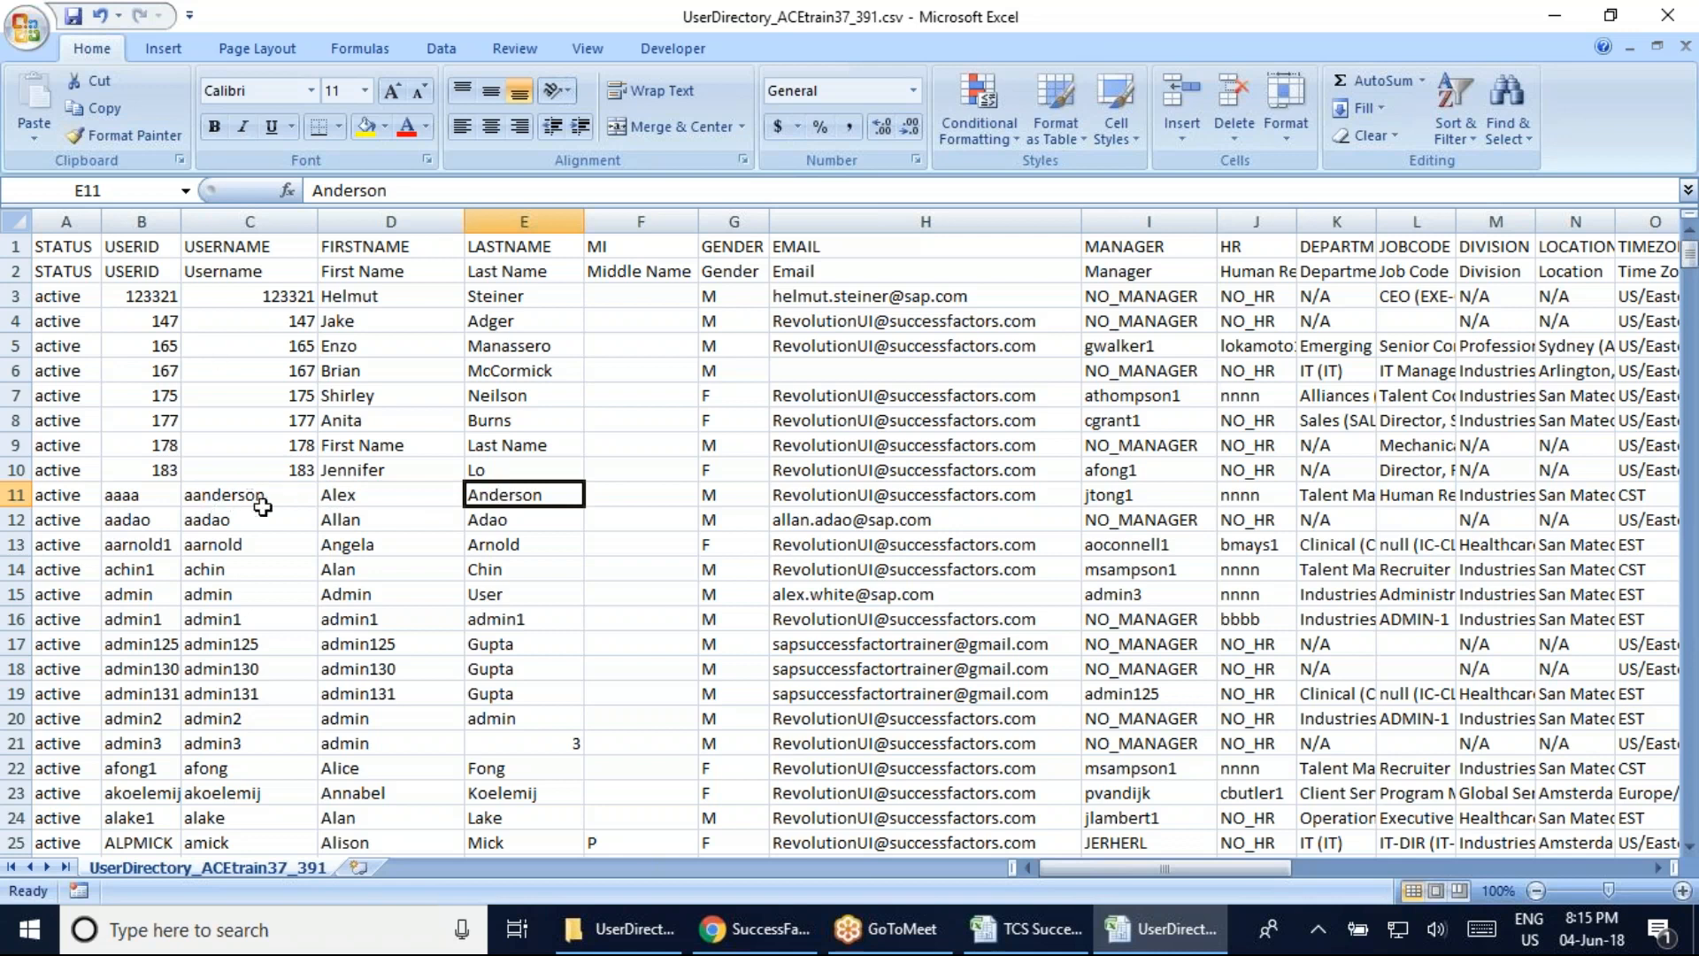
click(150, 500)
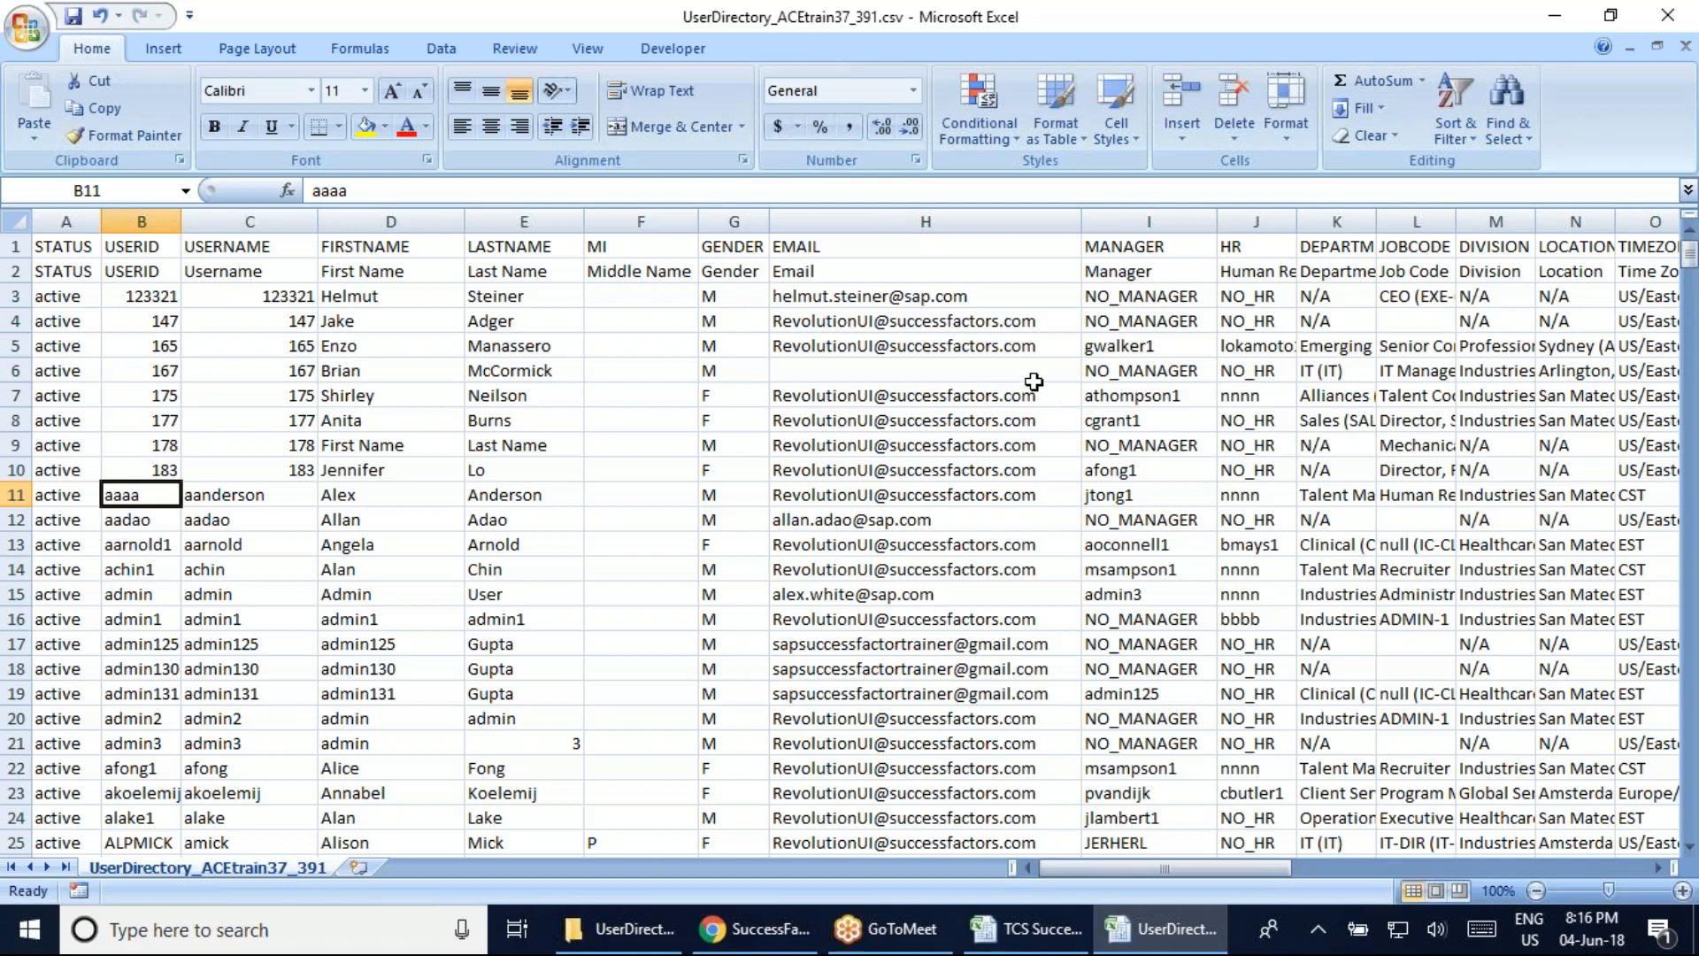
click(1667, 16)
click(144, 436)
drag(130, 295, 146, 470)
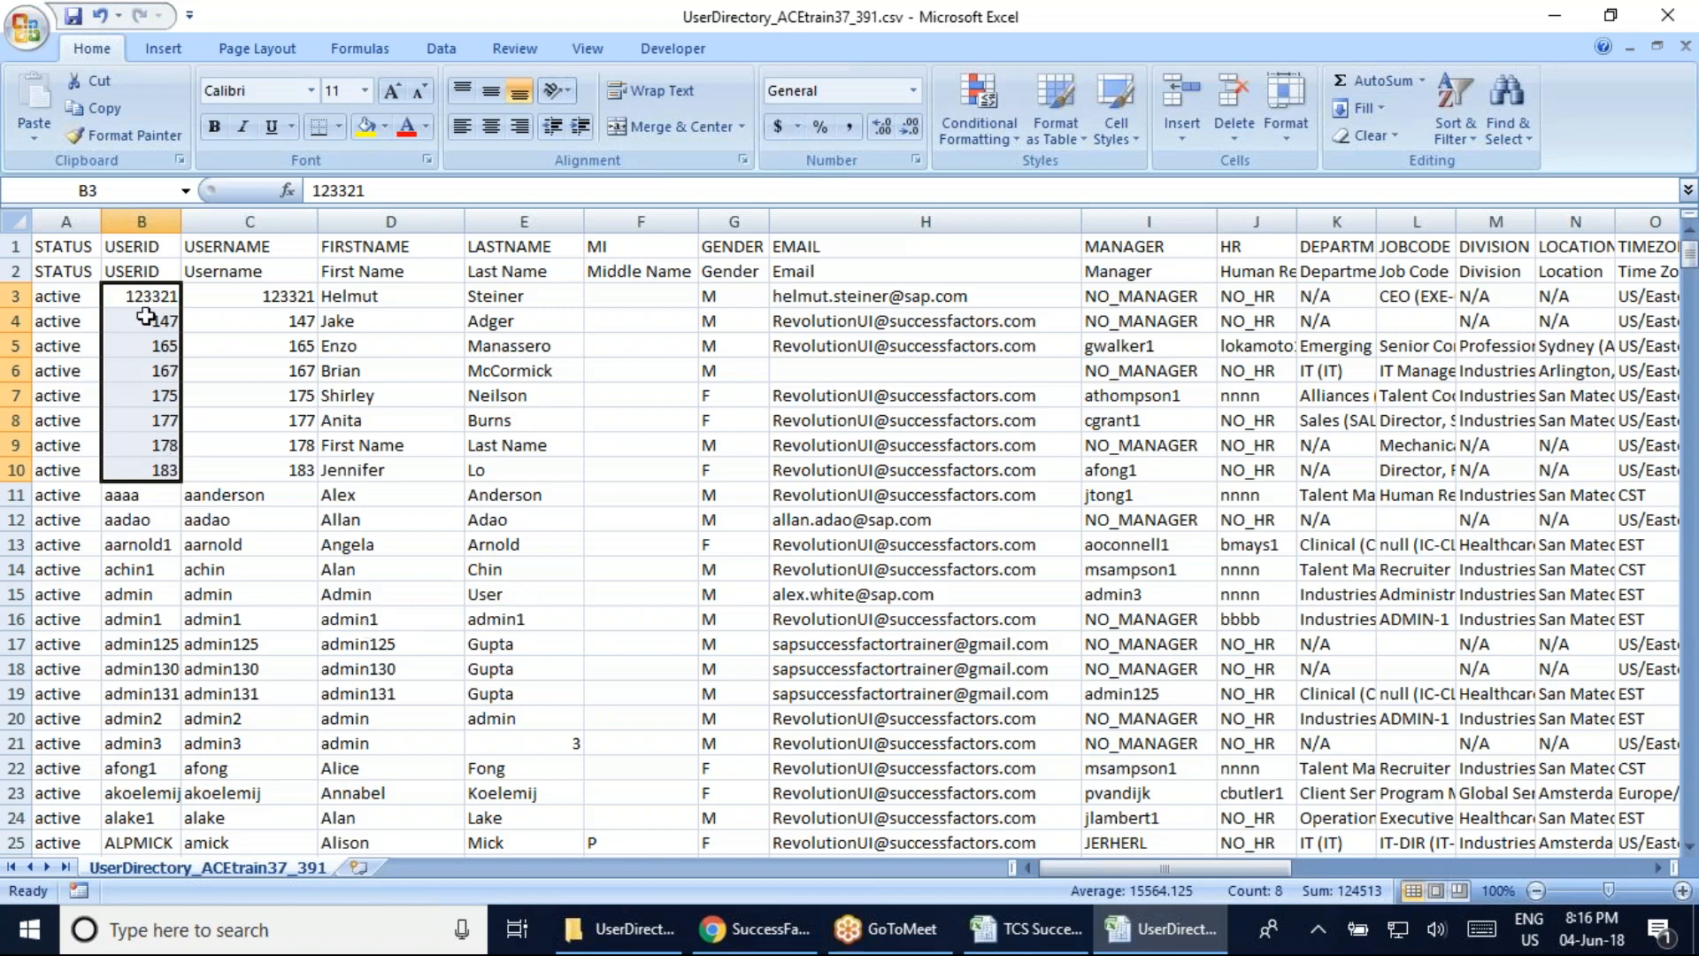
drag(142, 298, 137, 608)
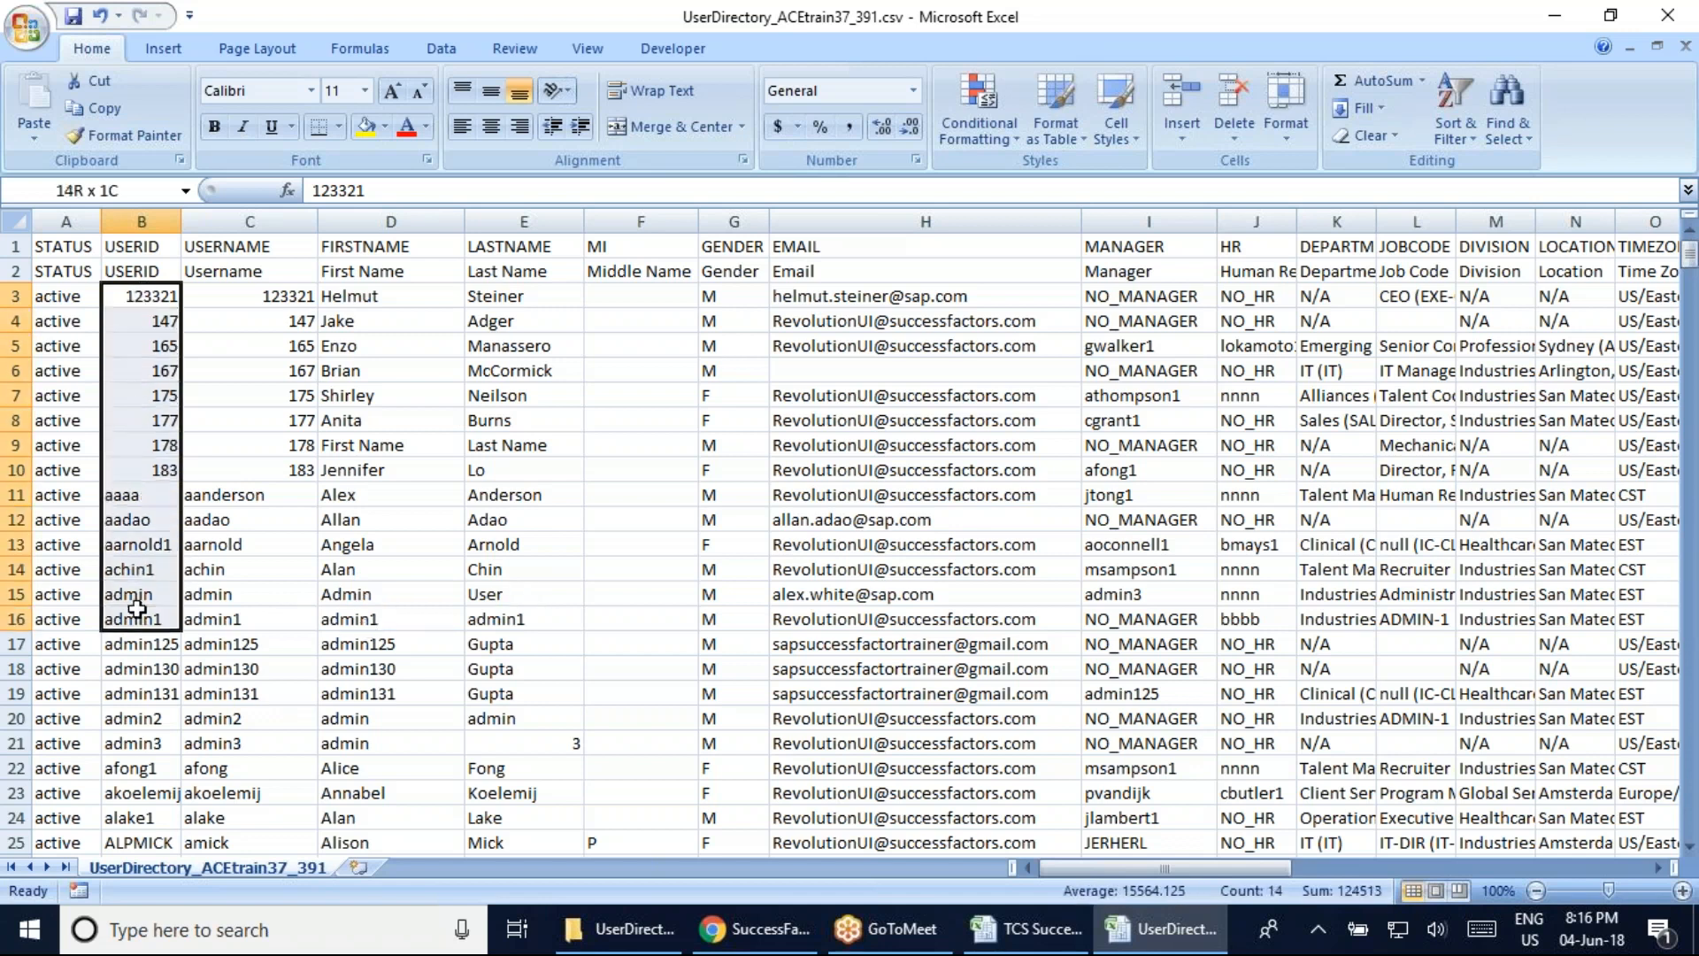
scroll(137, 608, down, 5)
drag(141, 320, 141, 770)
scroll(709, 621, up, 5)
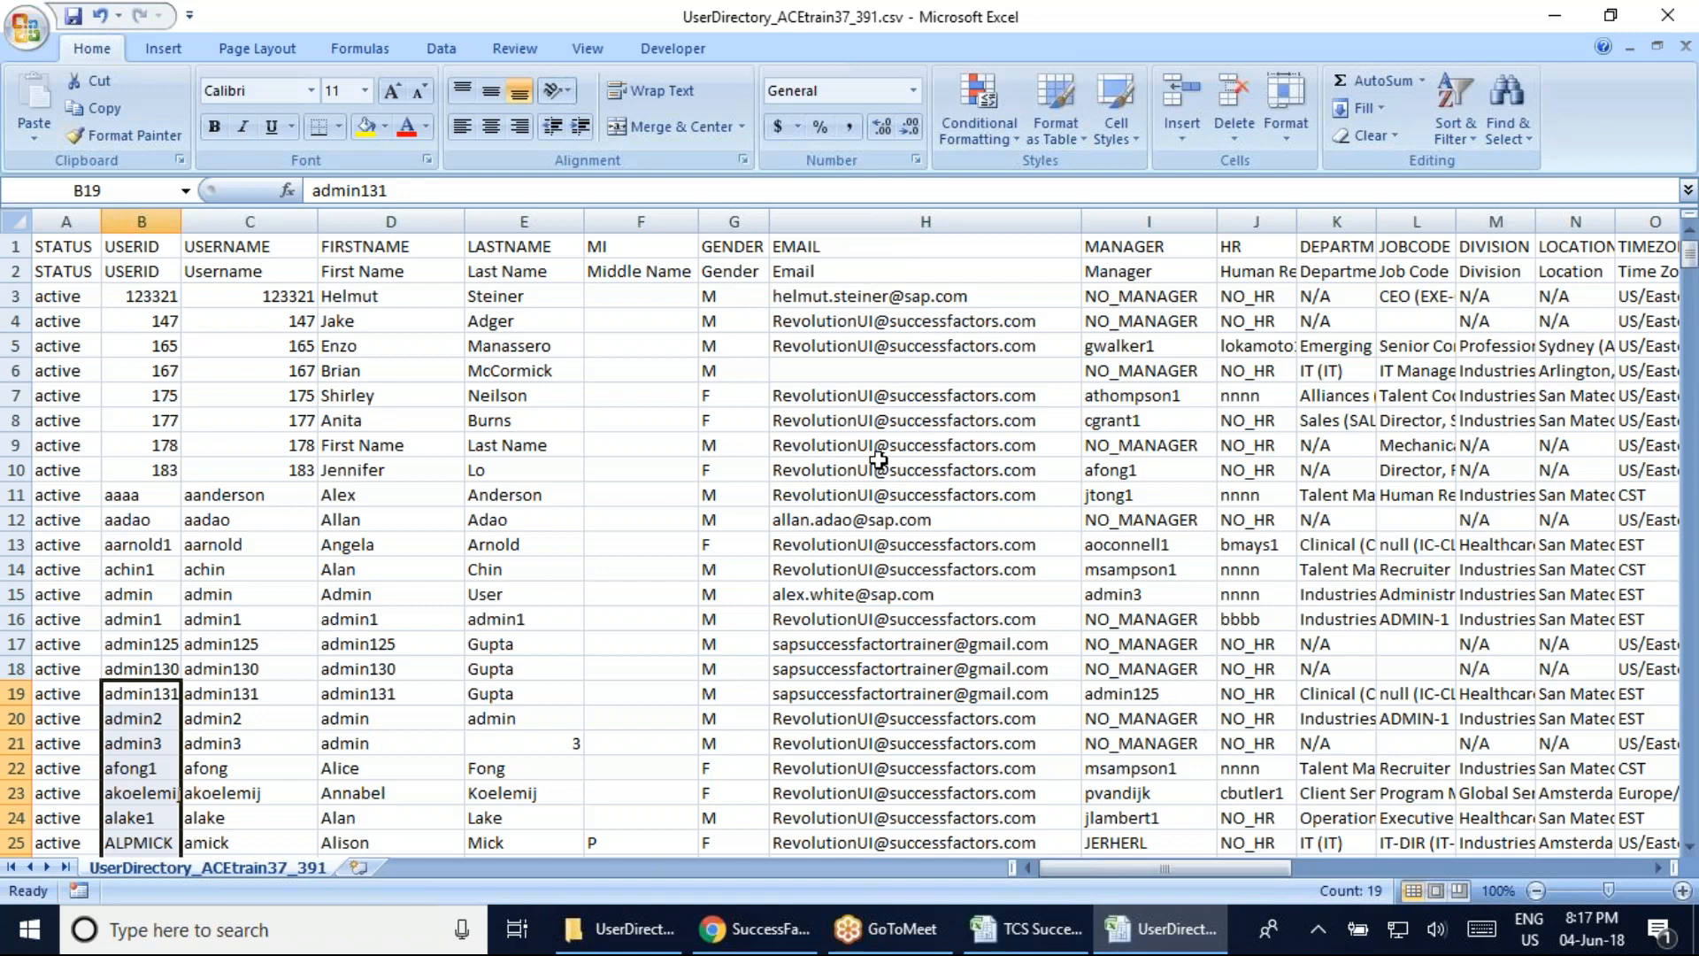
drag(1183, 876, 1118, 876)
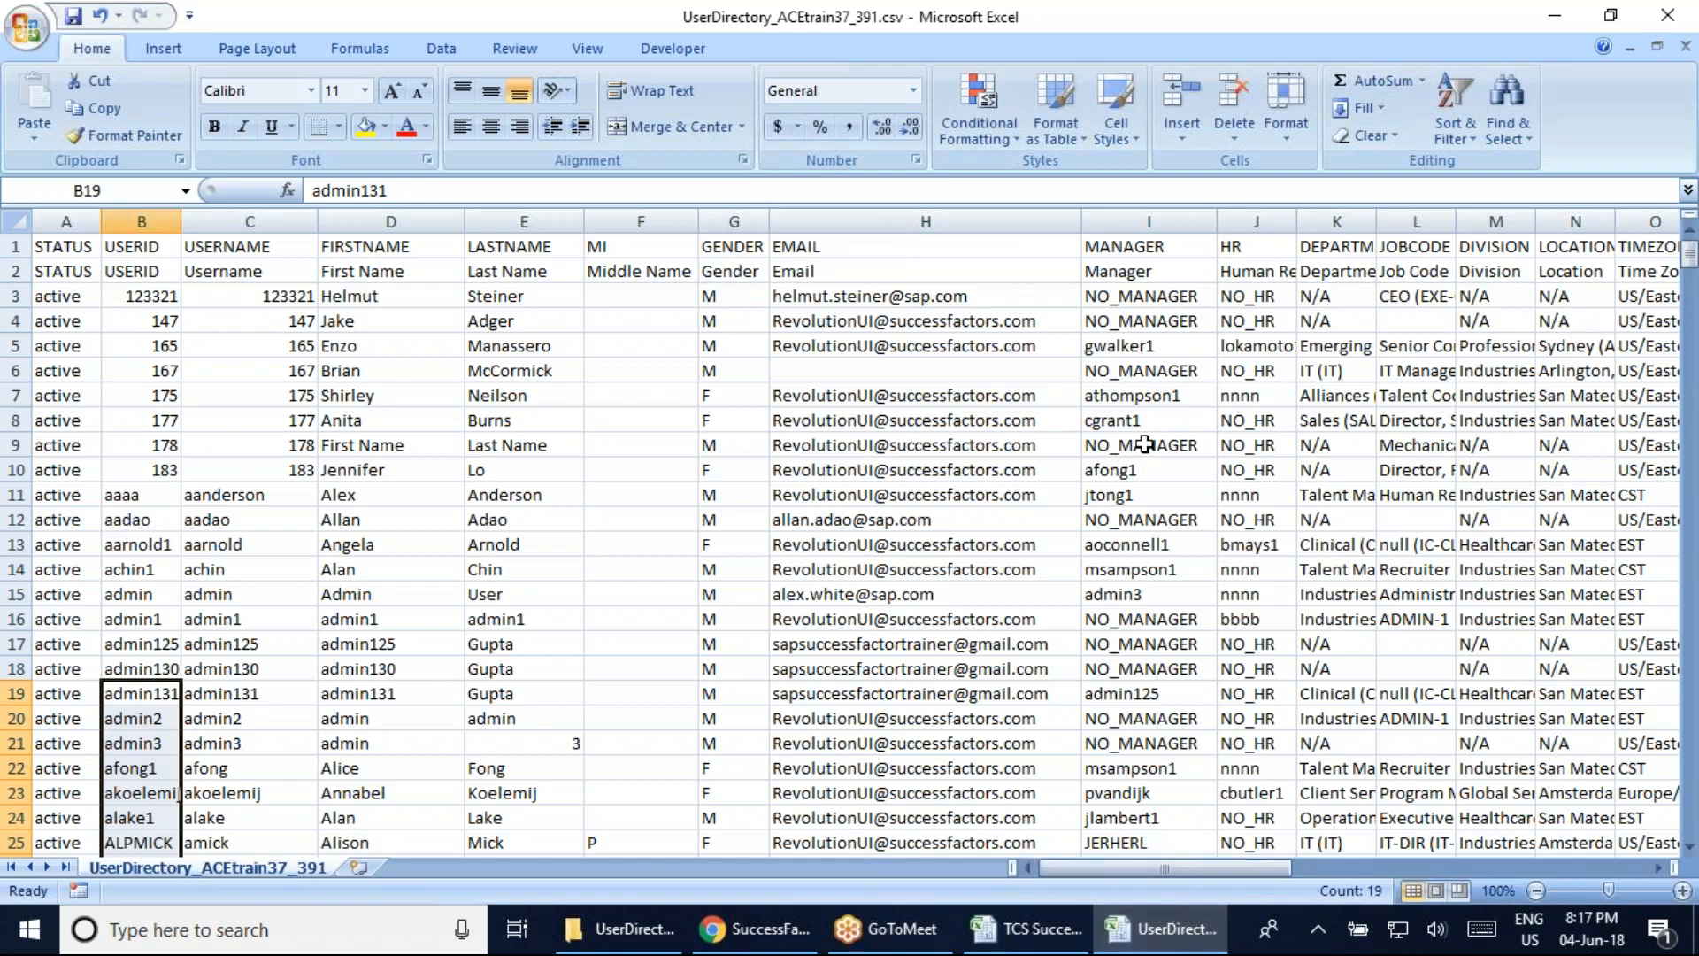
click(1140, 348)
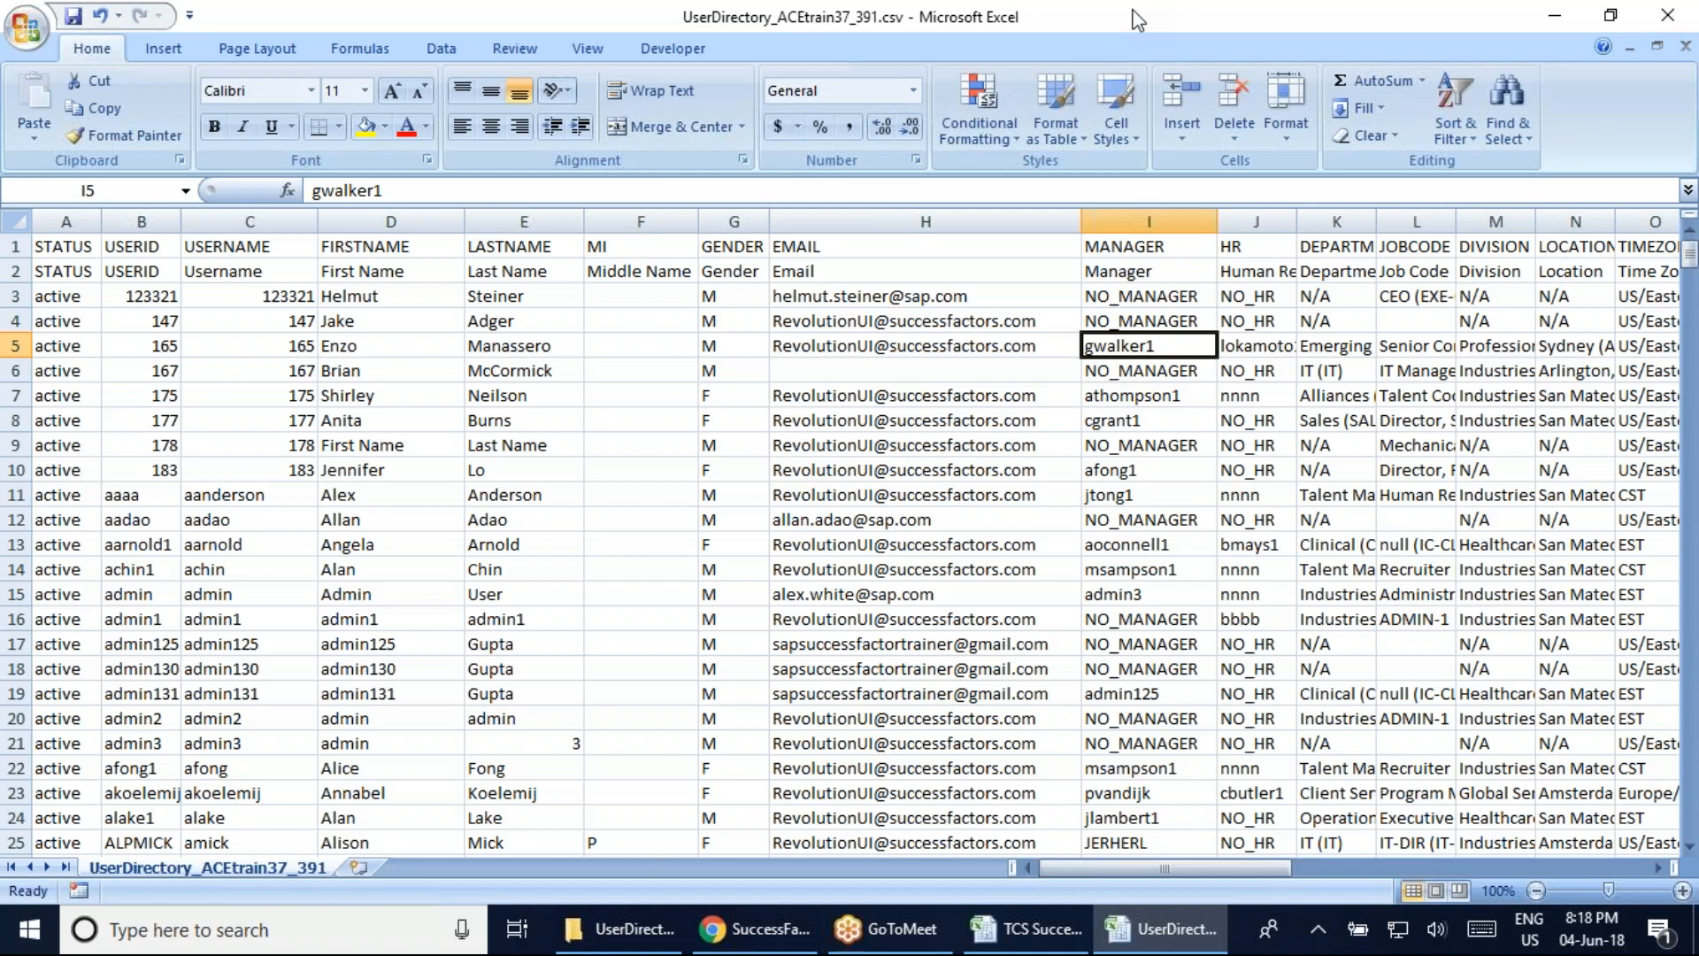
Switch to the TCS Successfactor Batch workbook to check cell D145, then back to the user CSV
click(1027, 929)
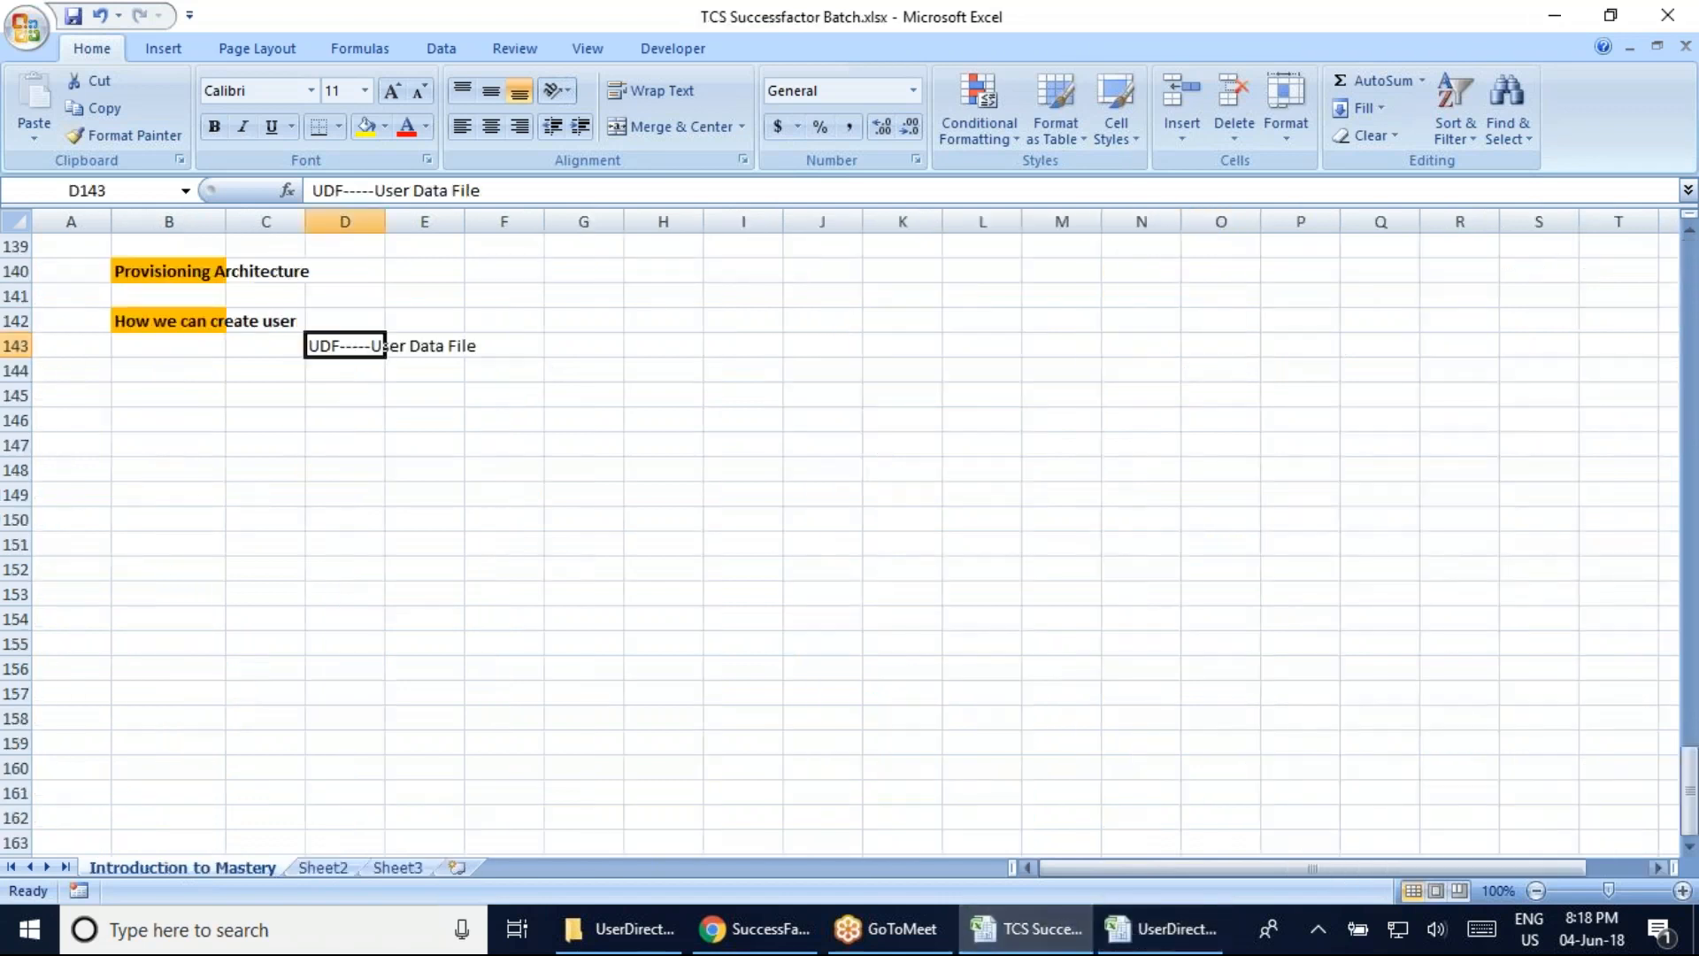
click(334, 396)
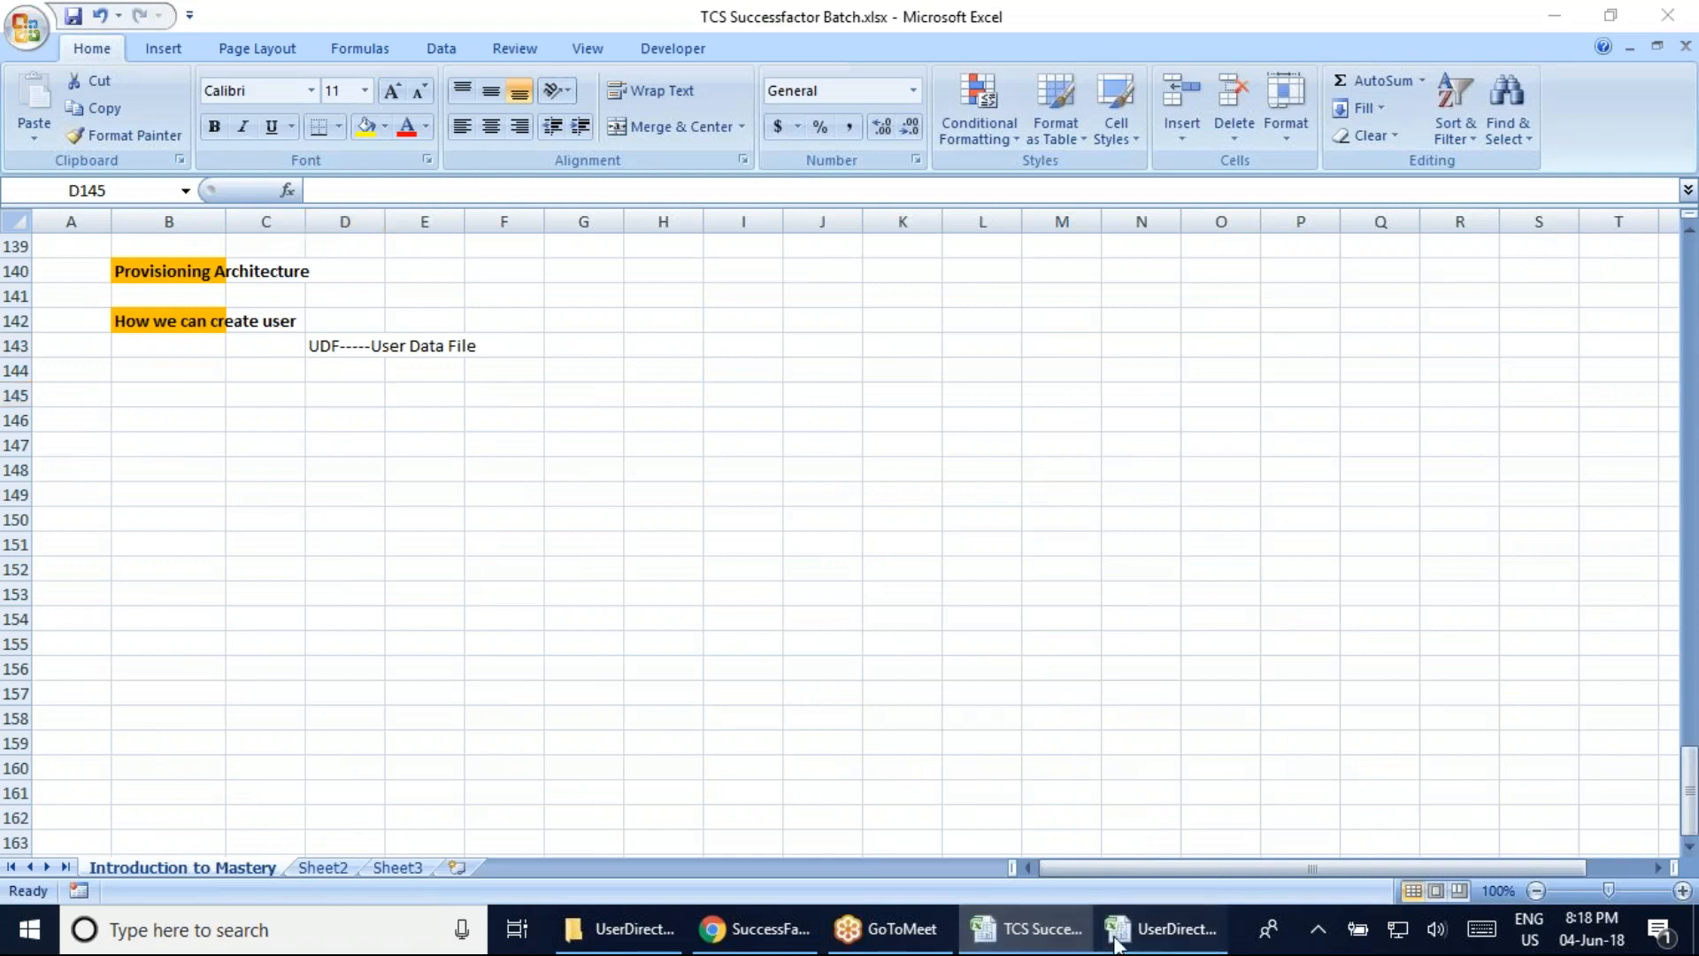
click(1159, 929)
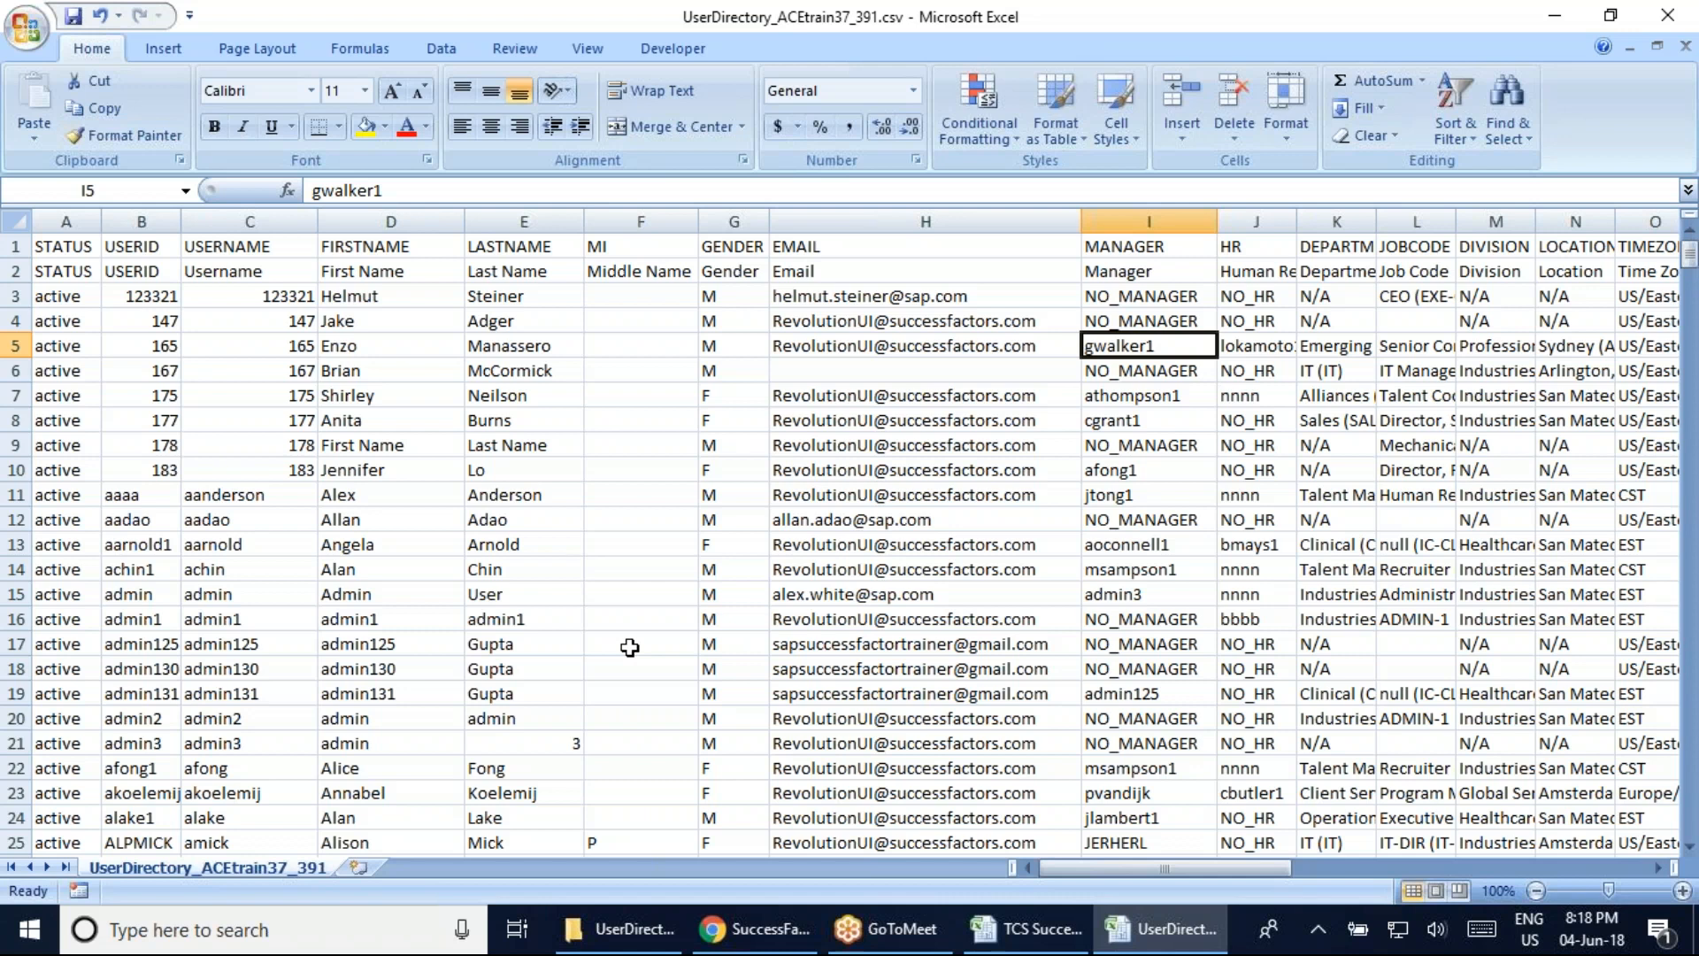
click(1026, 928)
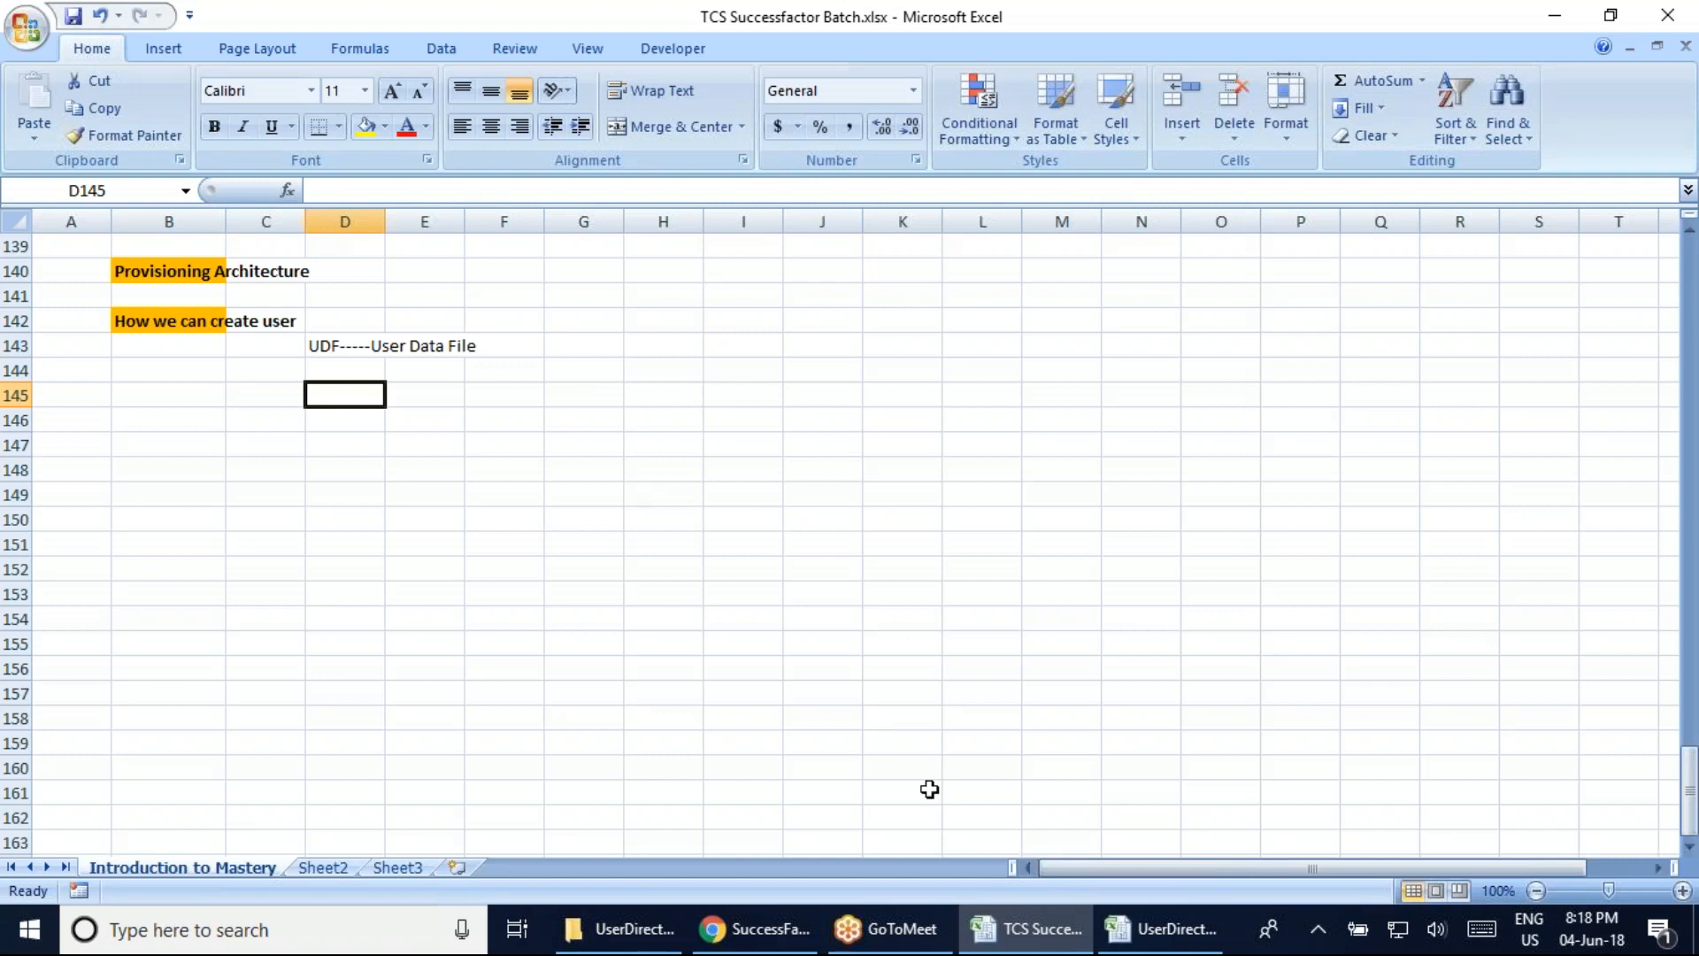
click(1159, 929)
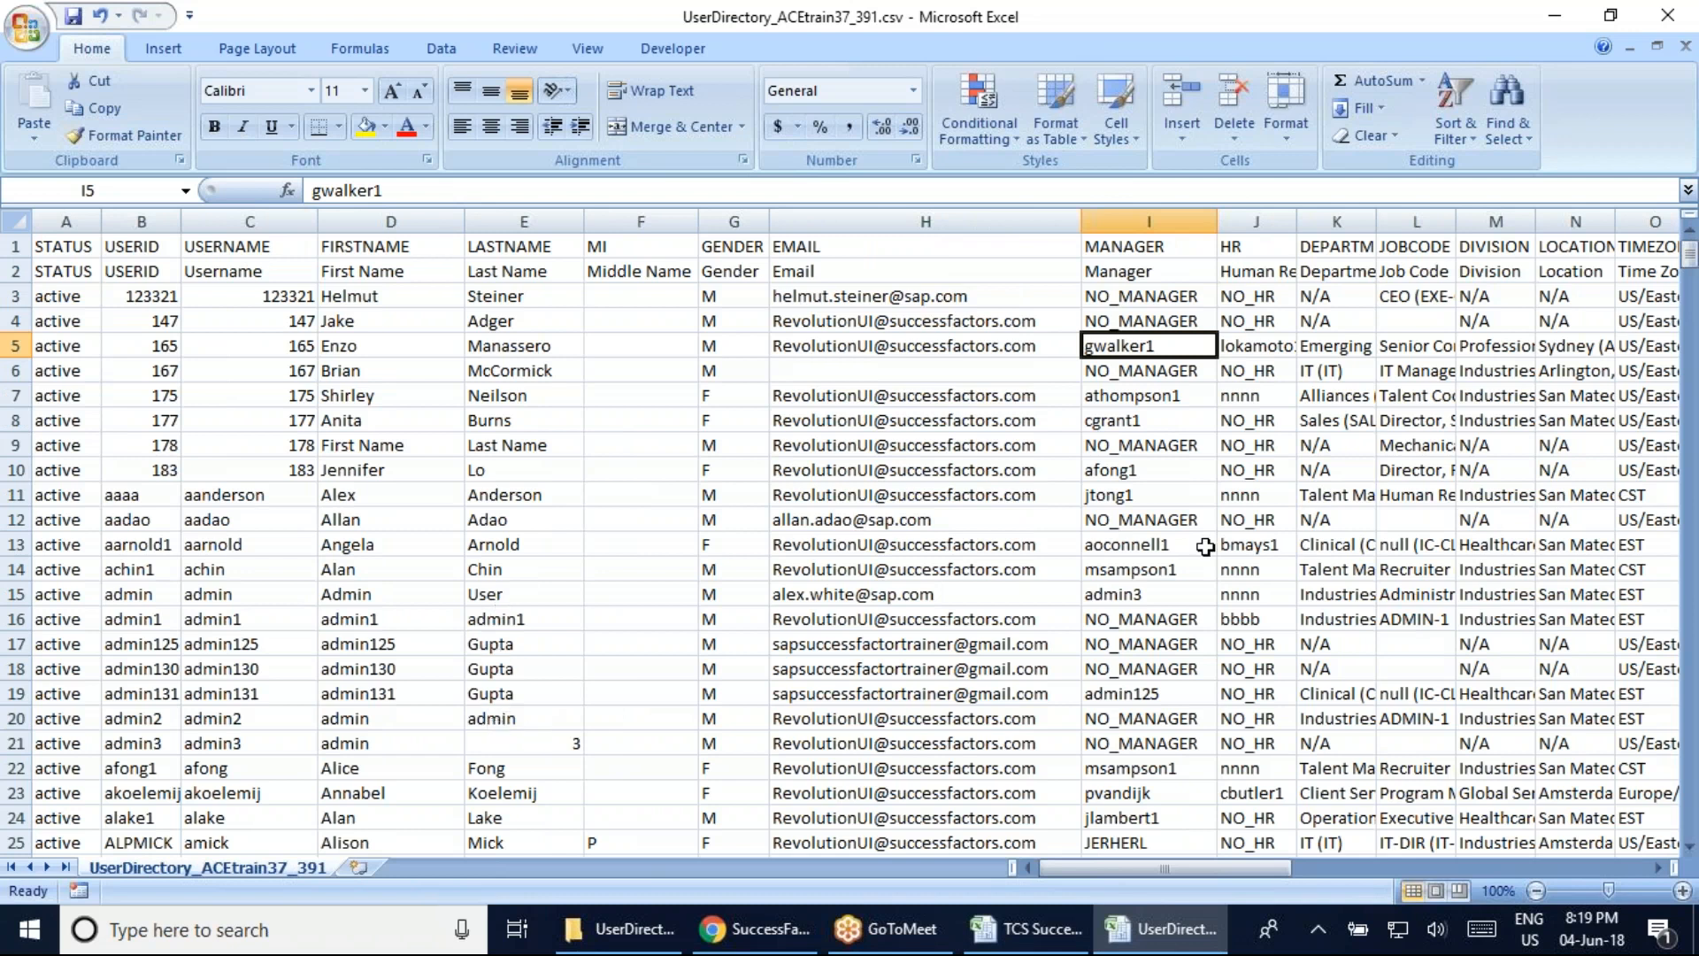
click(1694, 413)
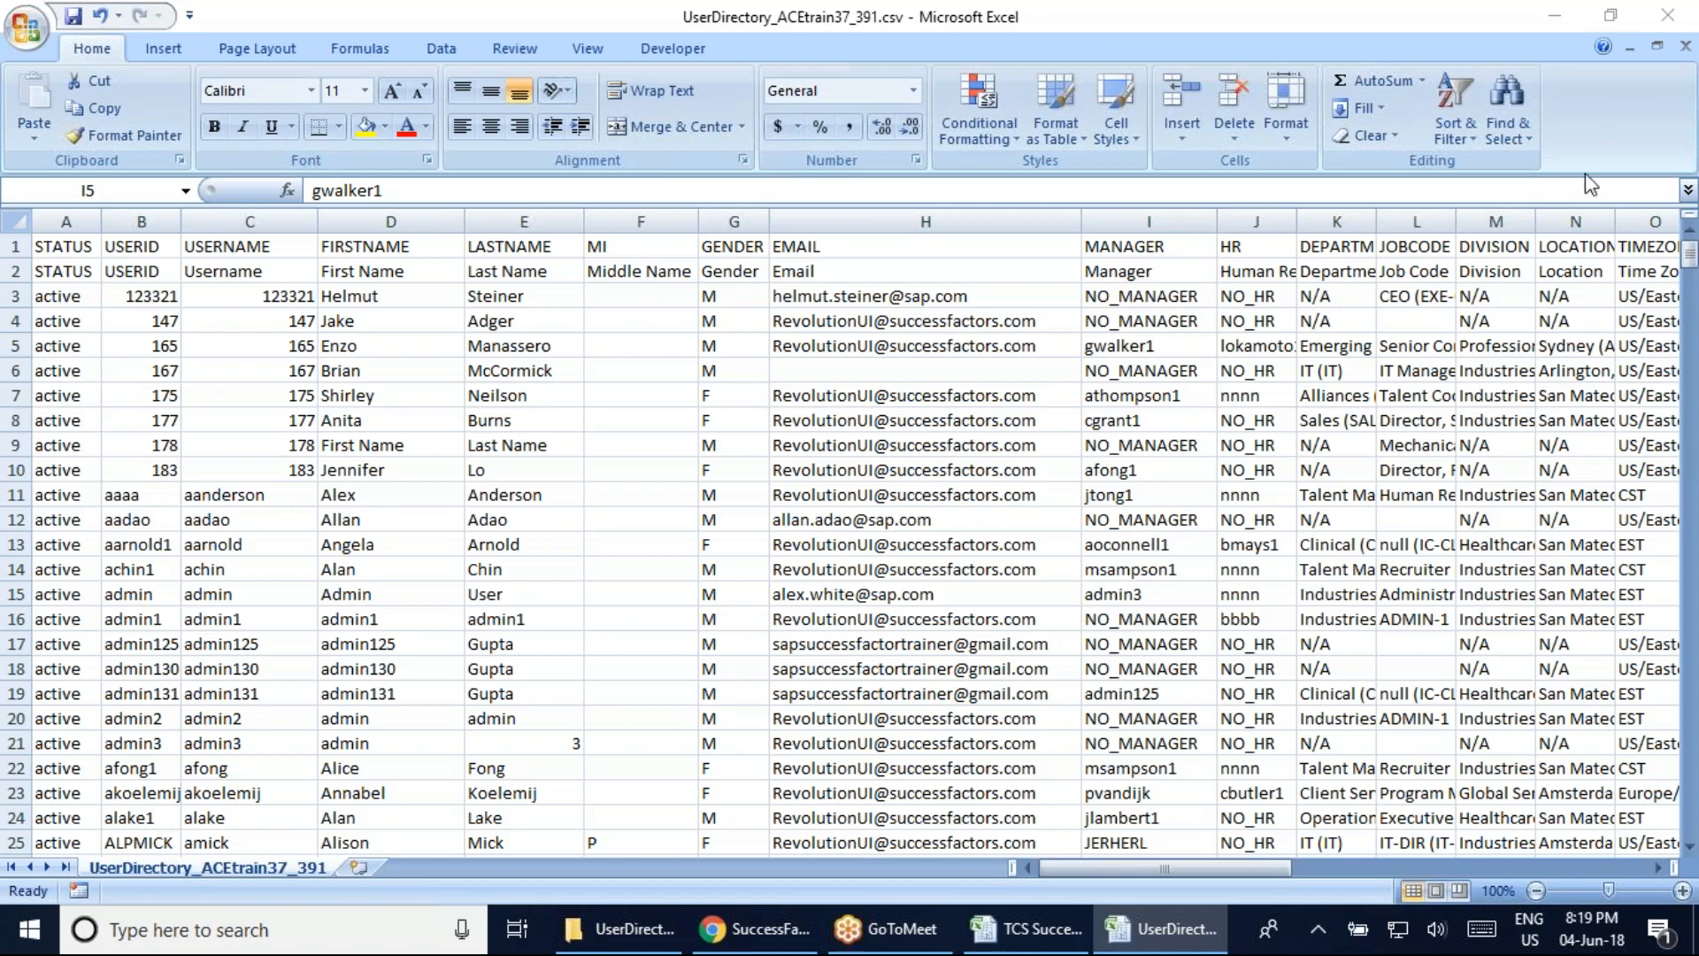
click(878, 544)
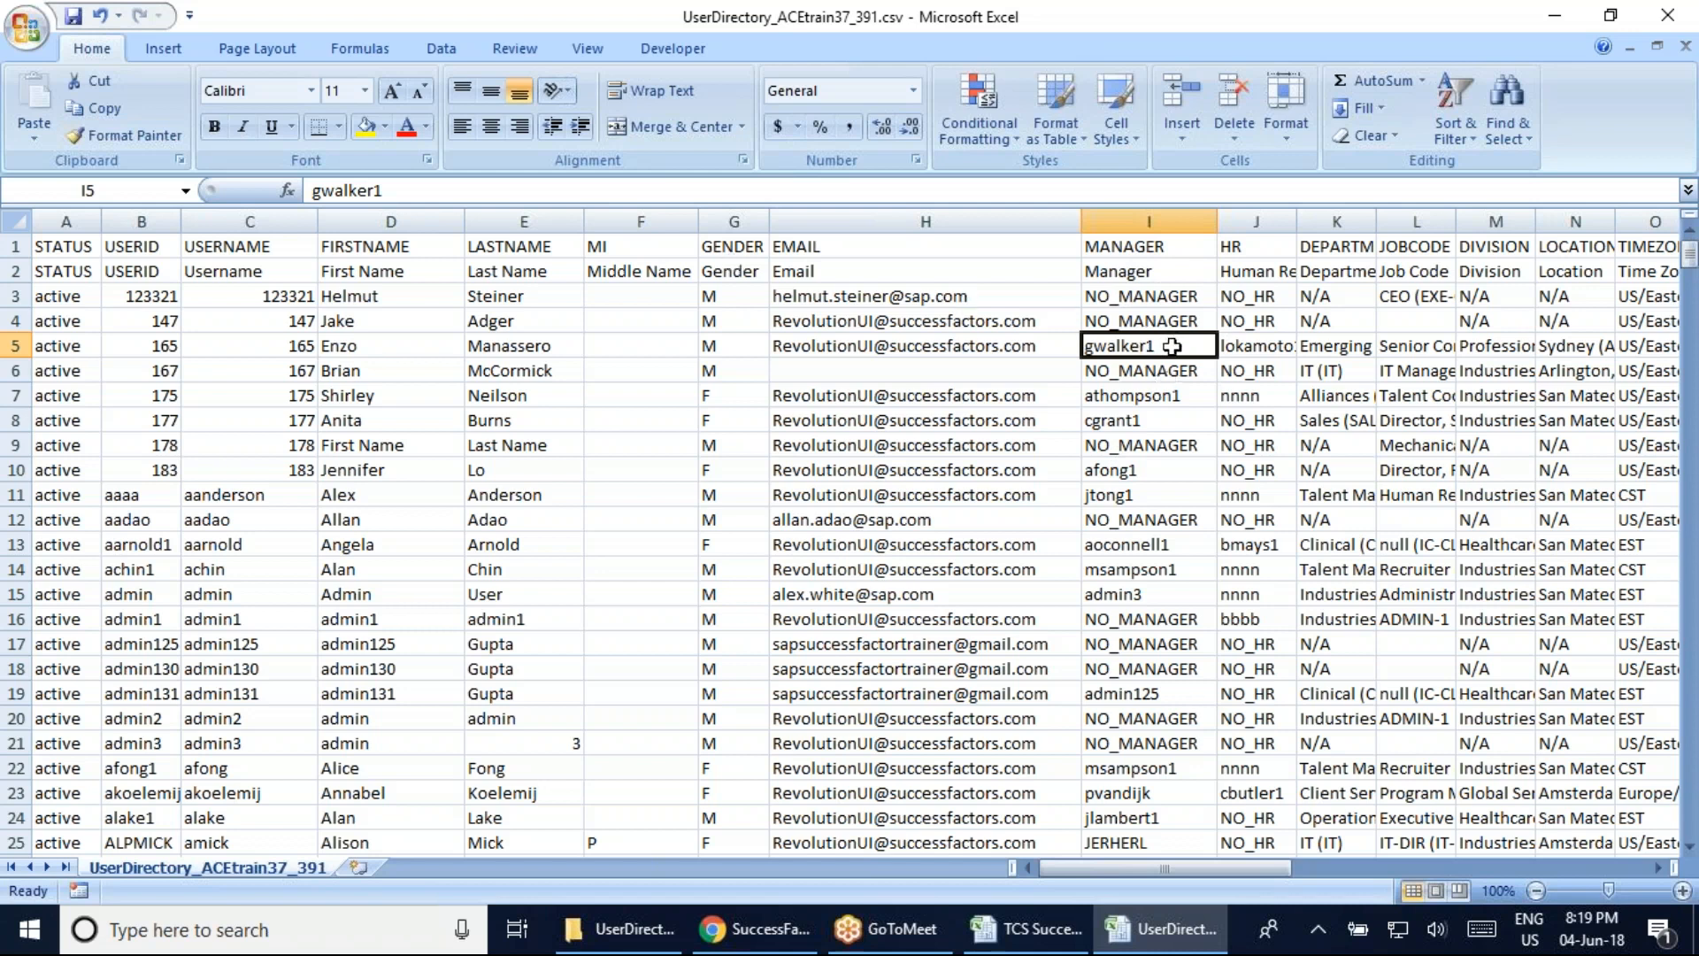
double_click(347, 190)
key(ctrl+c)
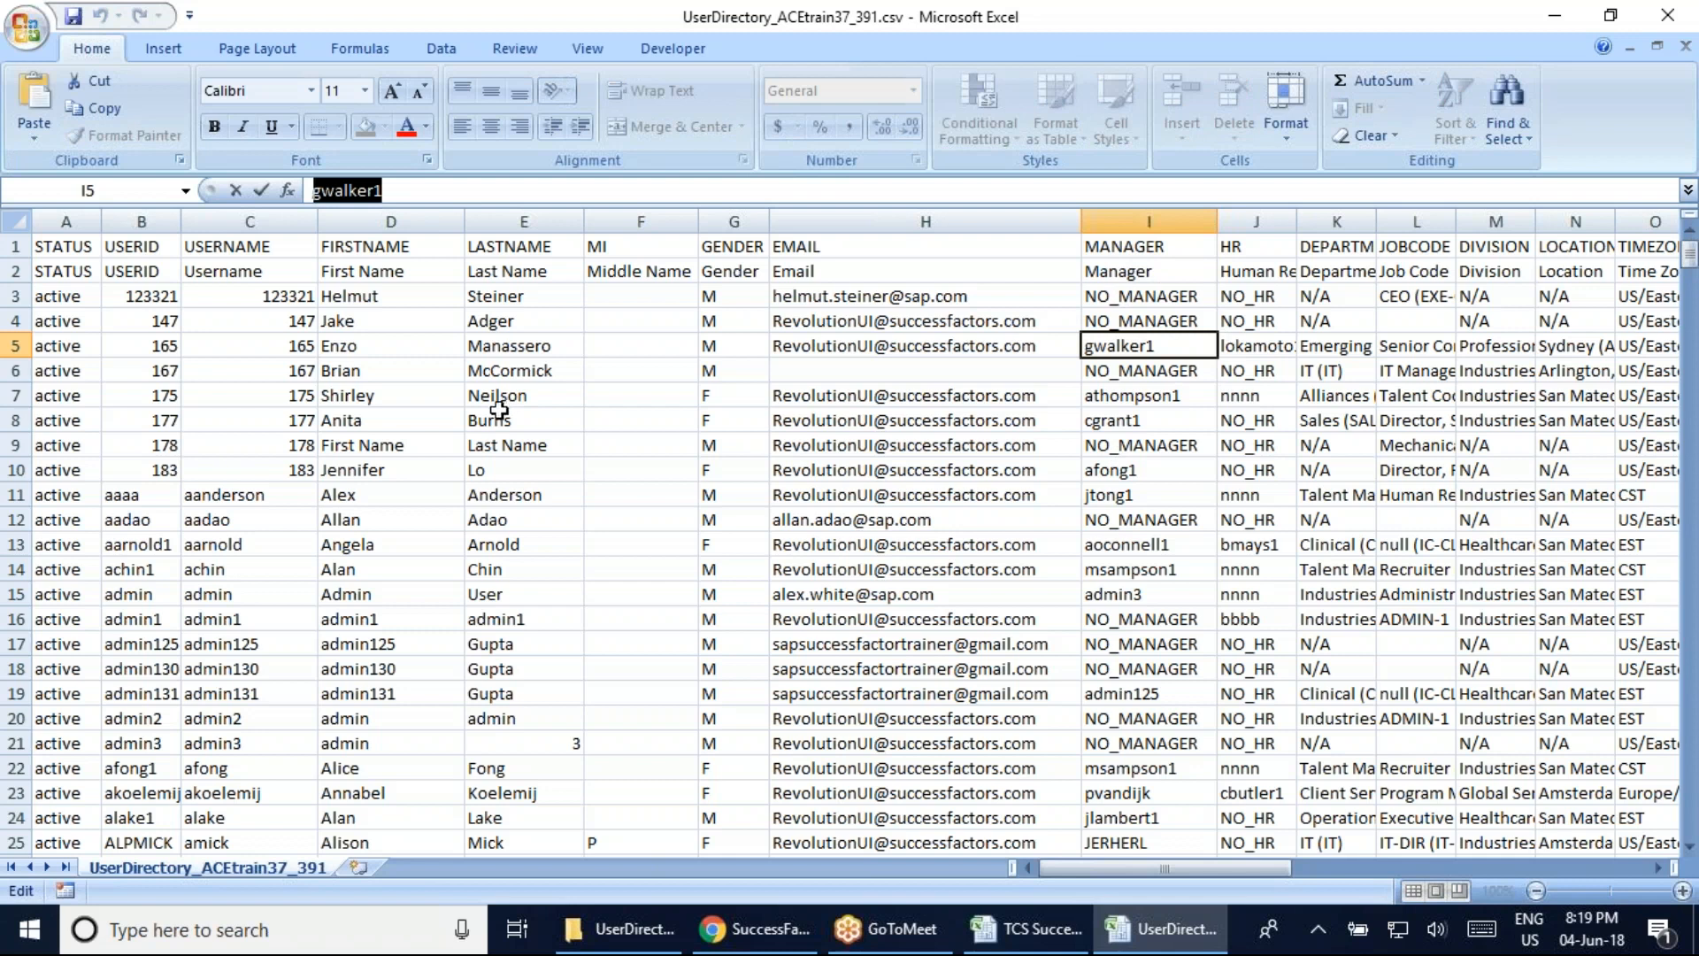
Search column B with Ctrl+F for the pasted manager's user ID
click(142, 221)
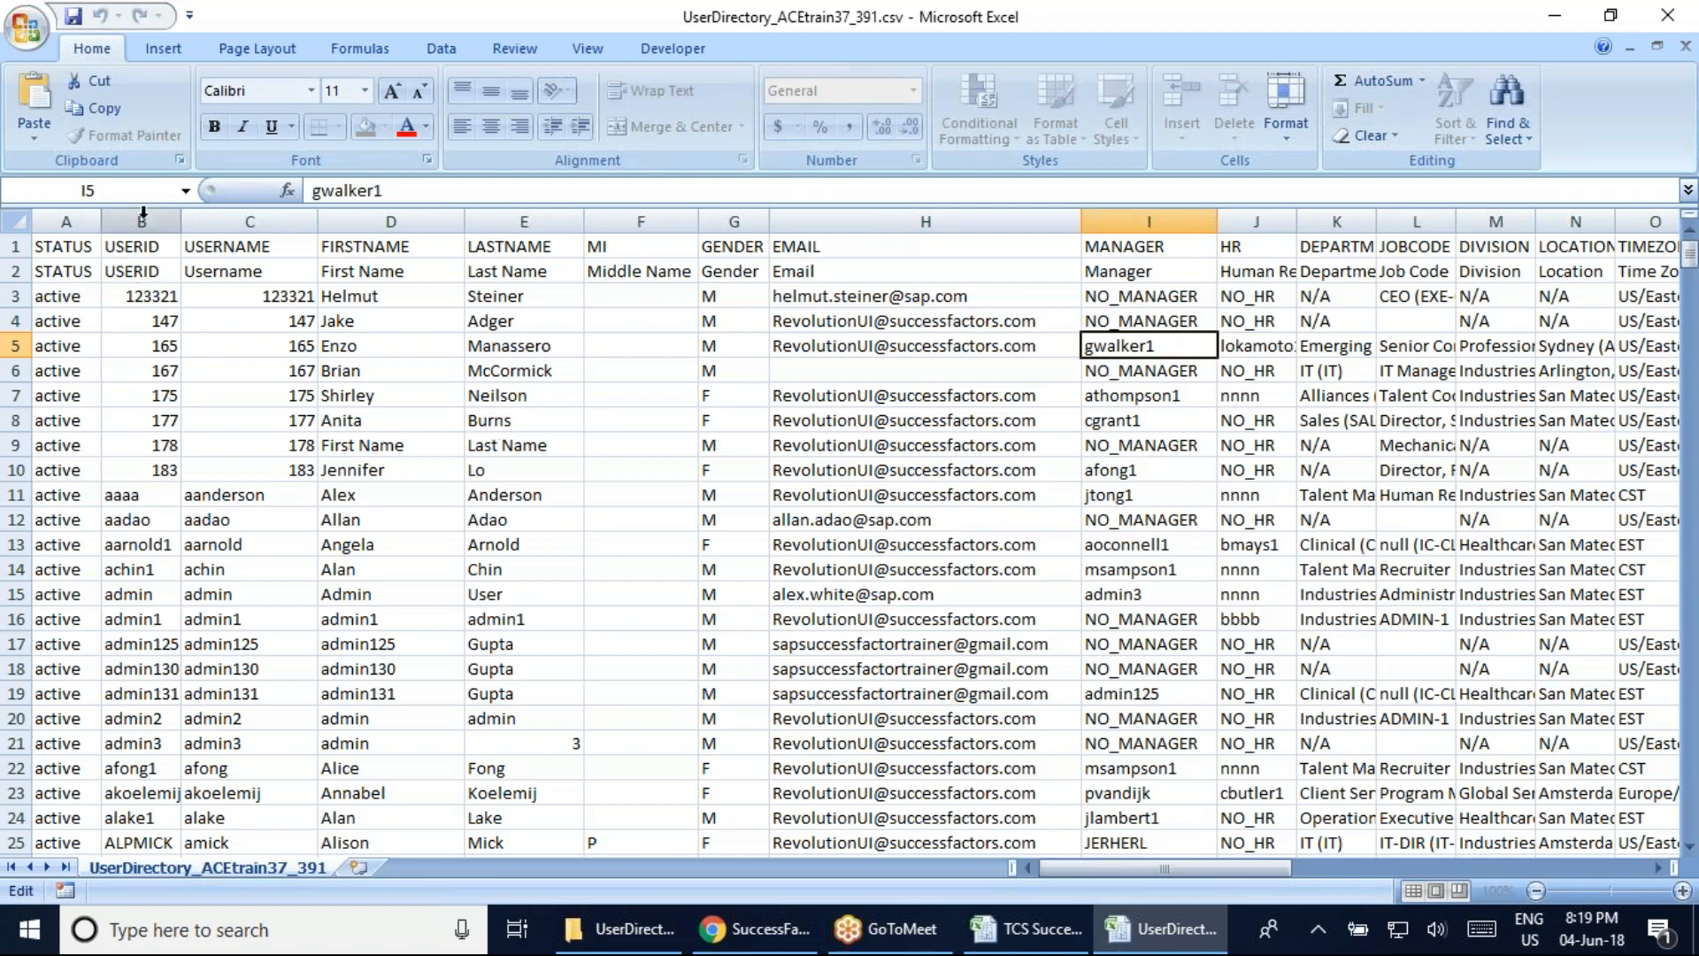
key(ctrl+f)
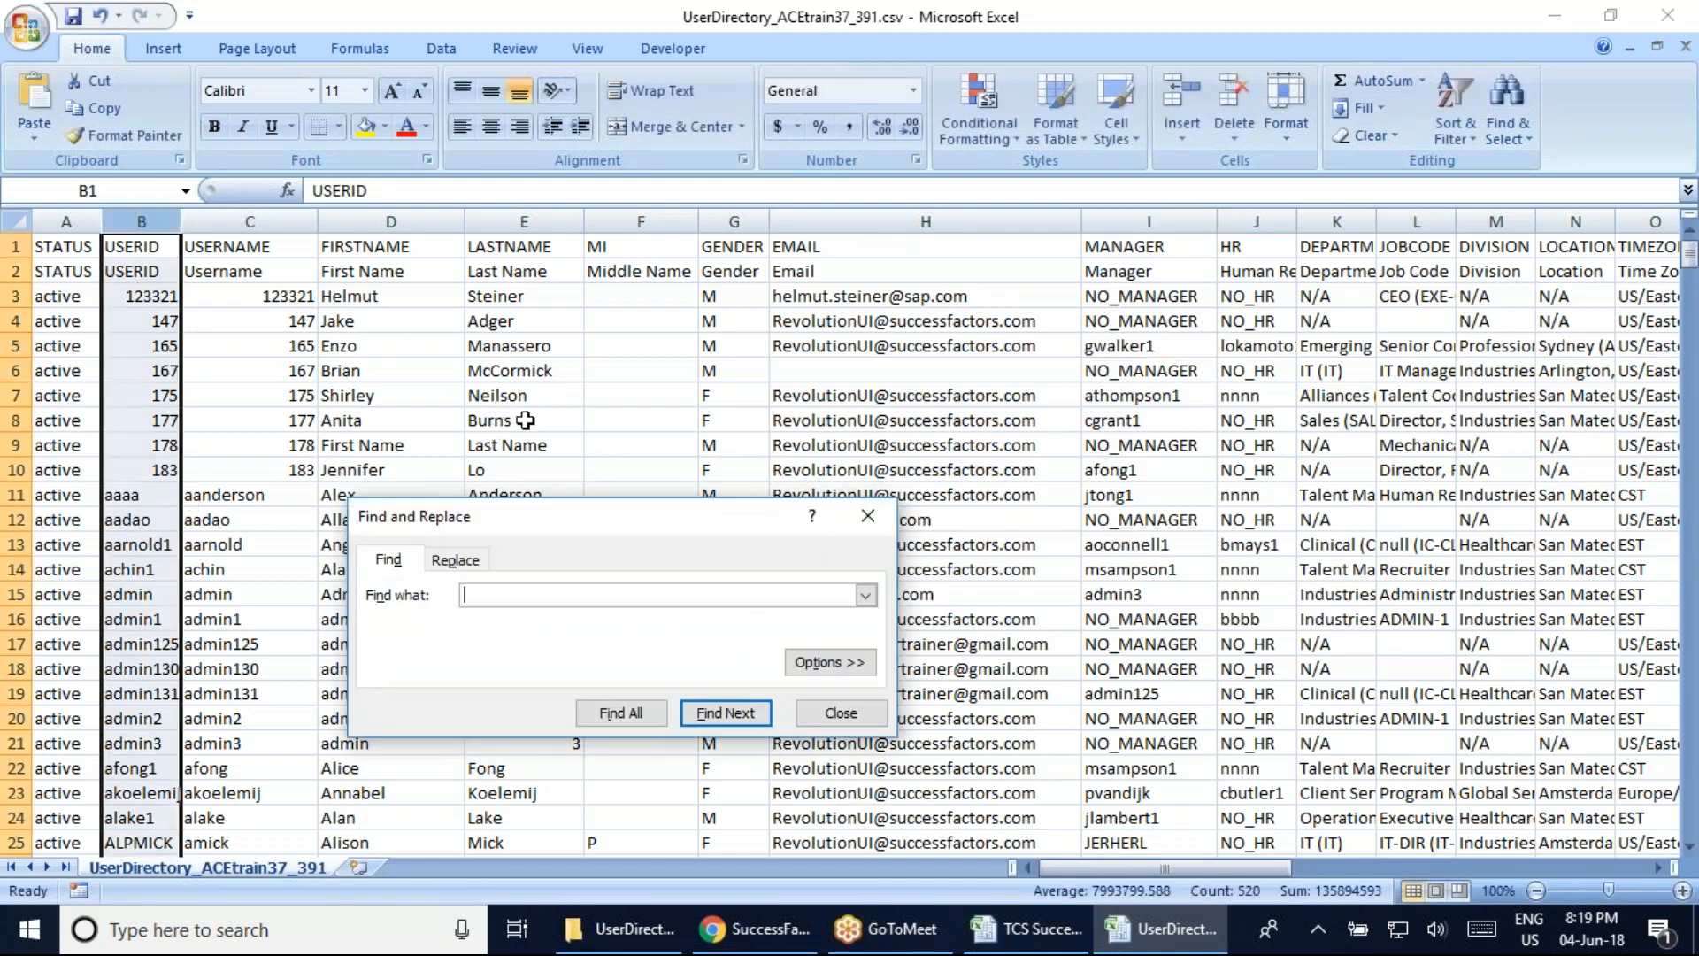
key(ctrl+v)
key(Return)
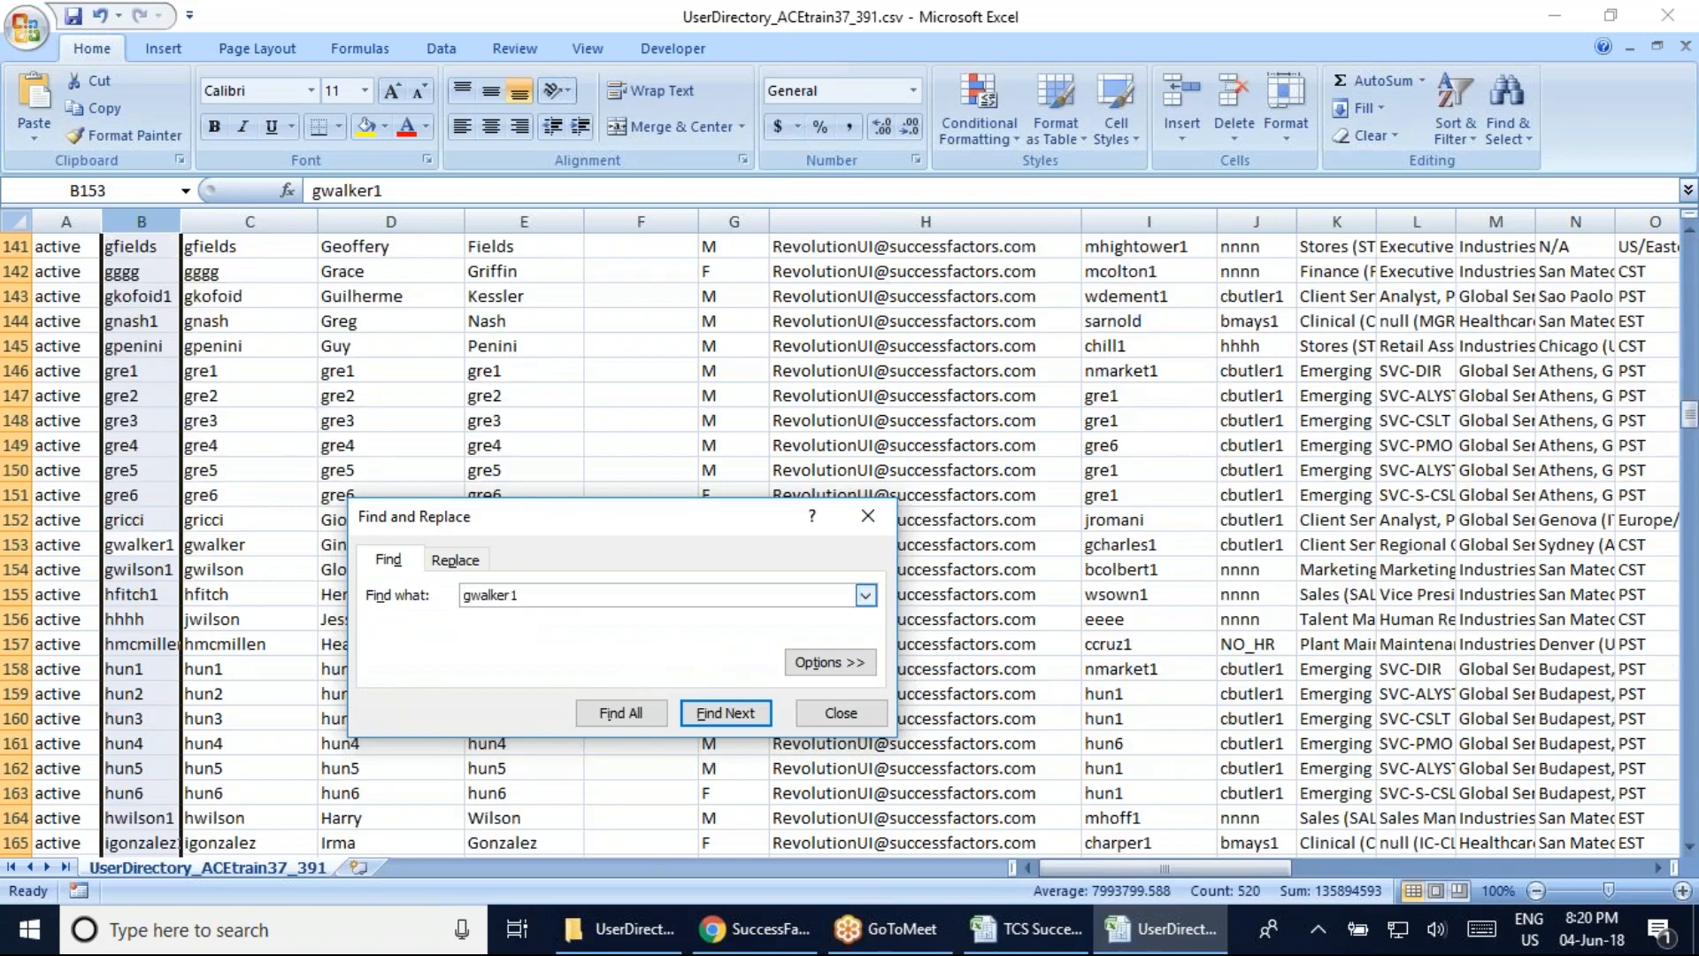
click(869, 516)
Inspect row 153's user ID, first name, last name and gender for the matched manager
click(147, 551)
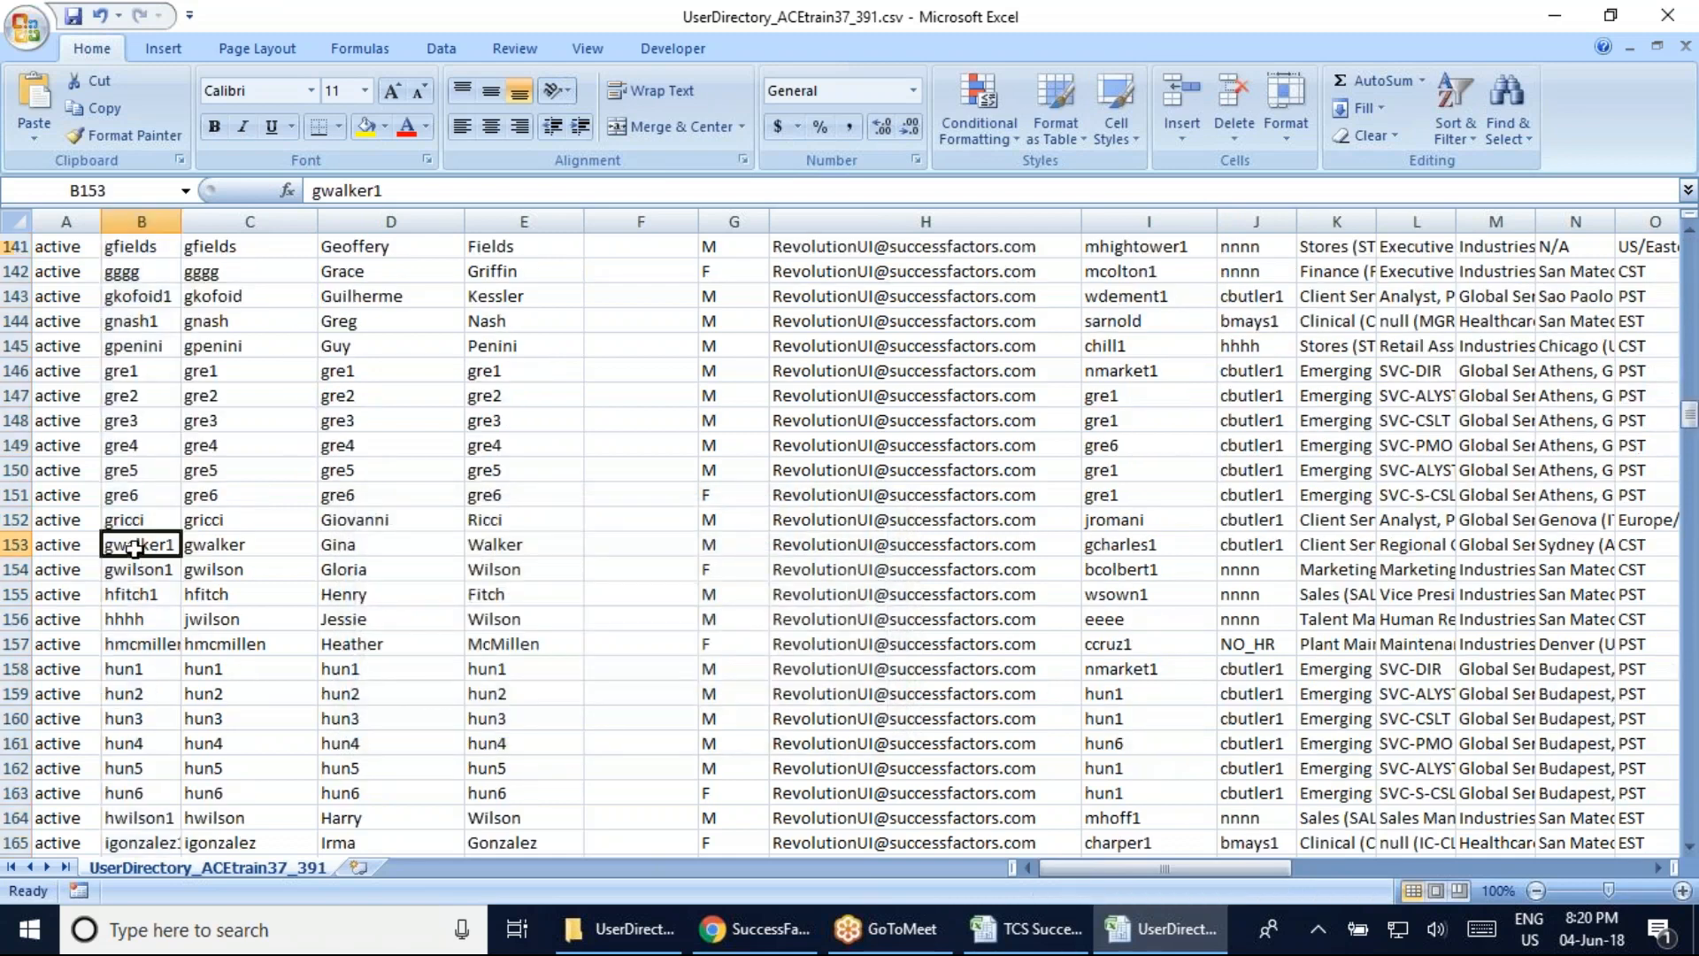
click(344, 544)
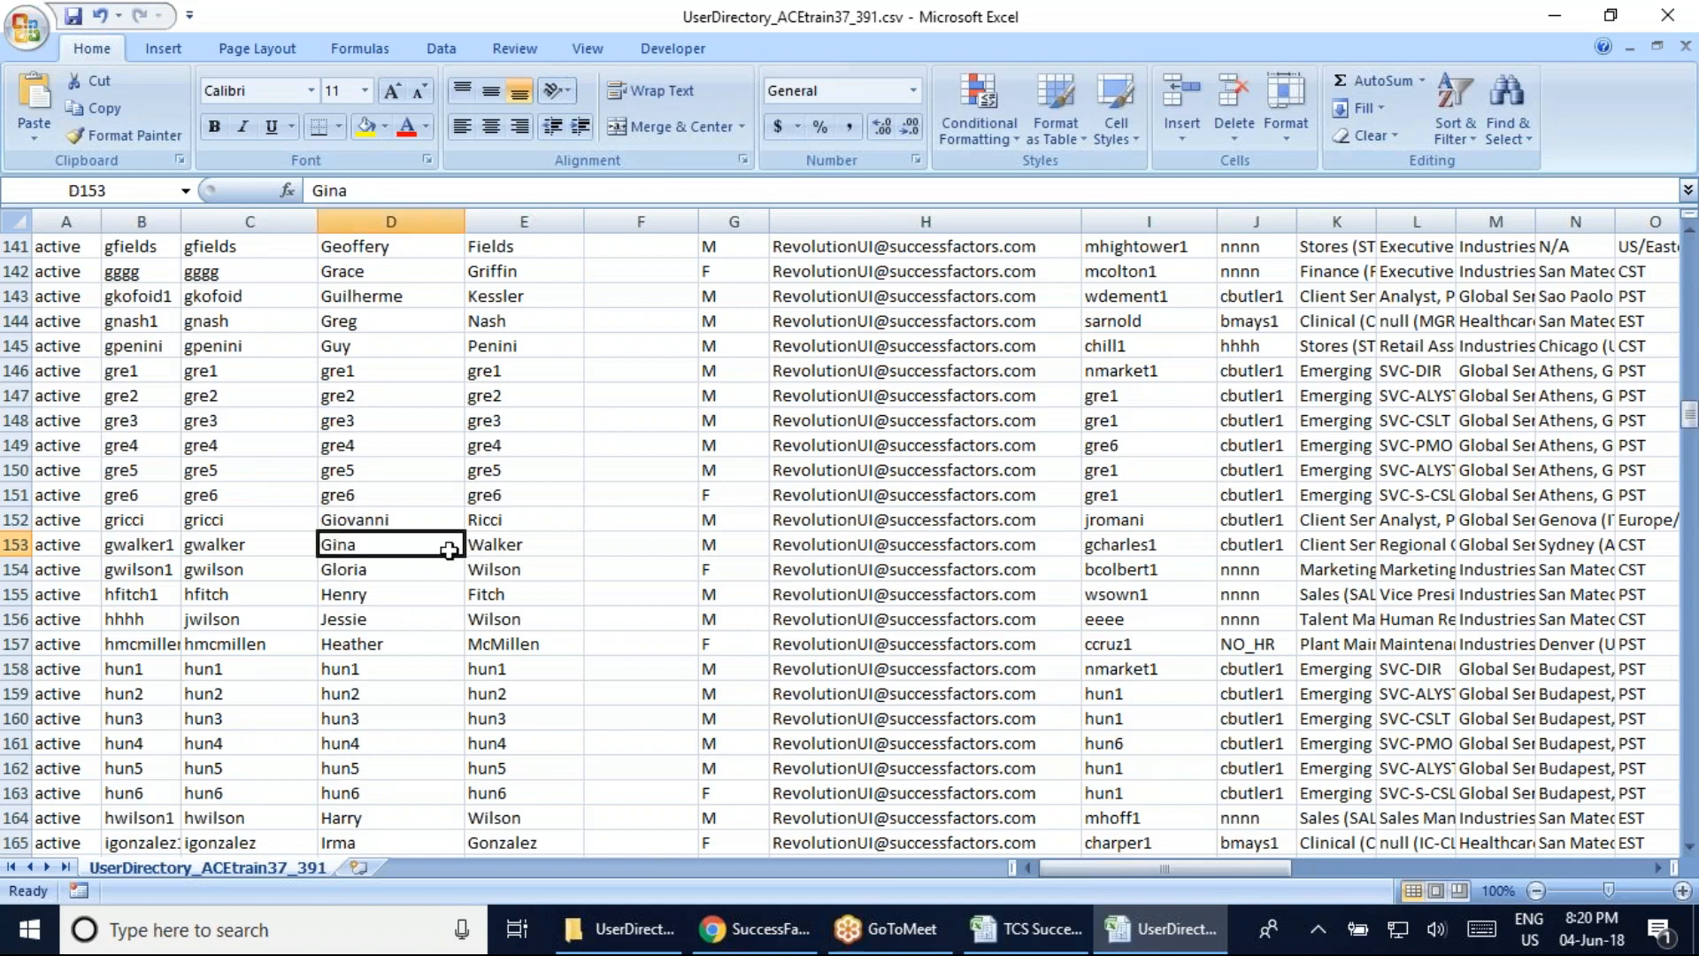
click(497, 546)
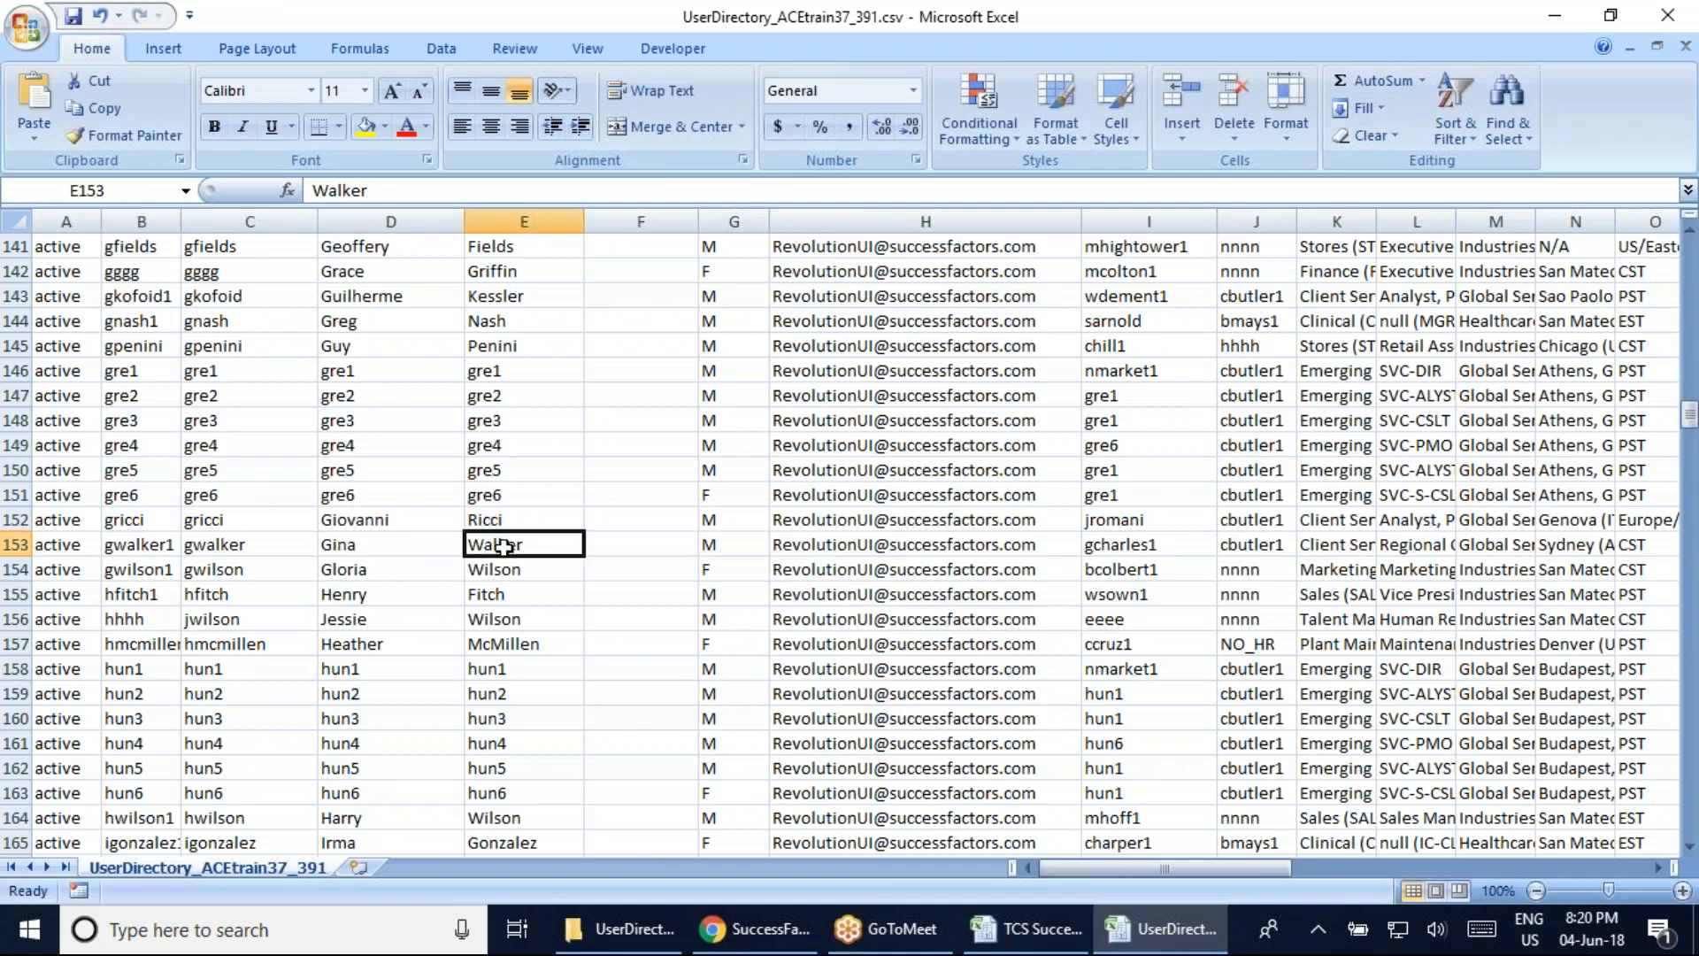
click(345, 545)
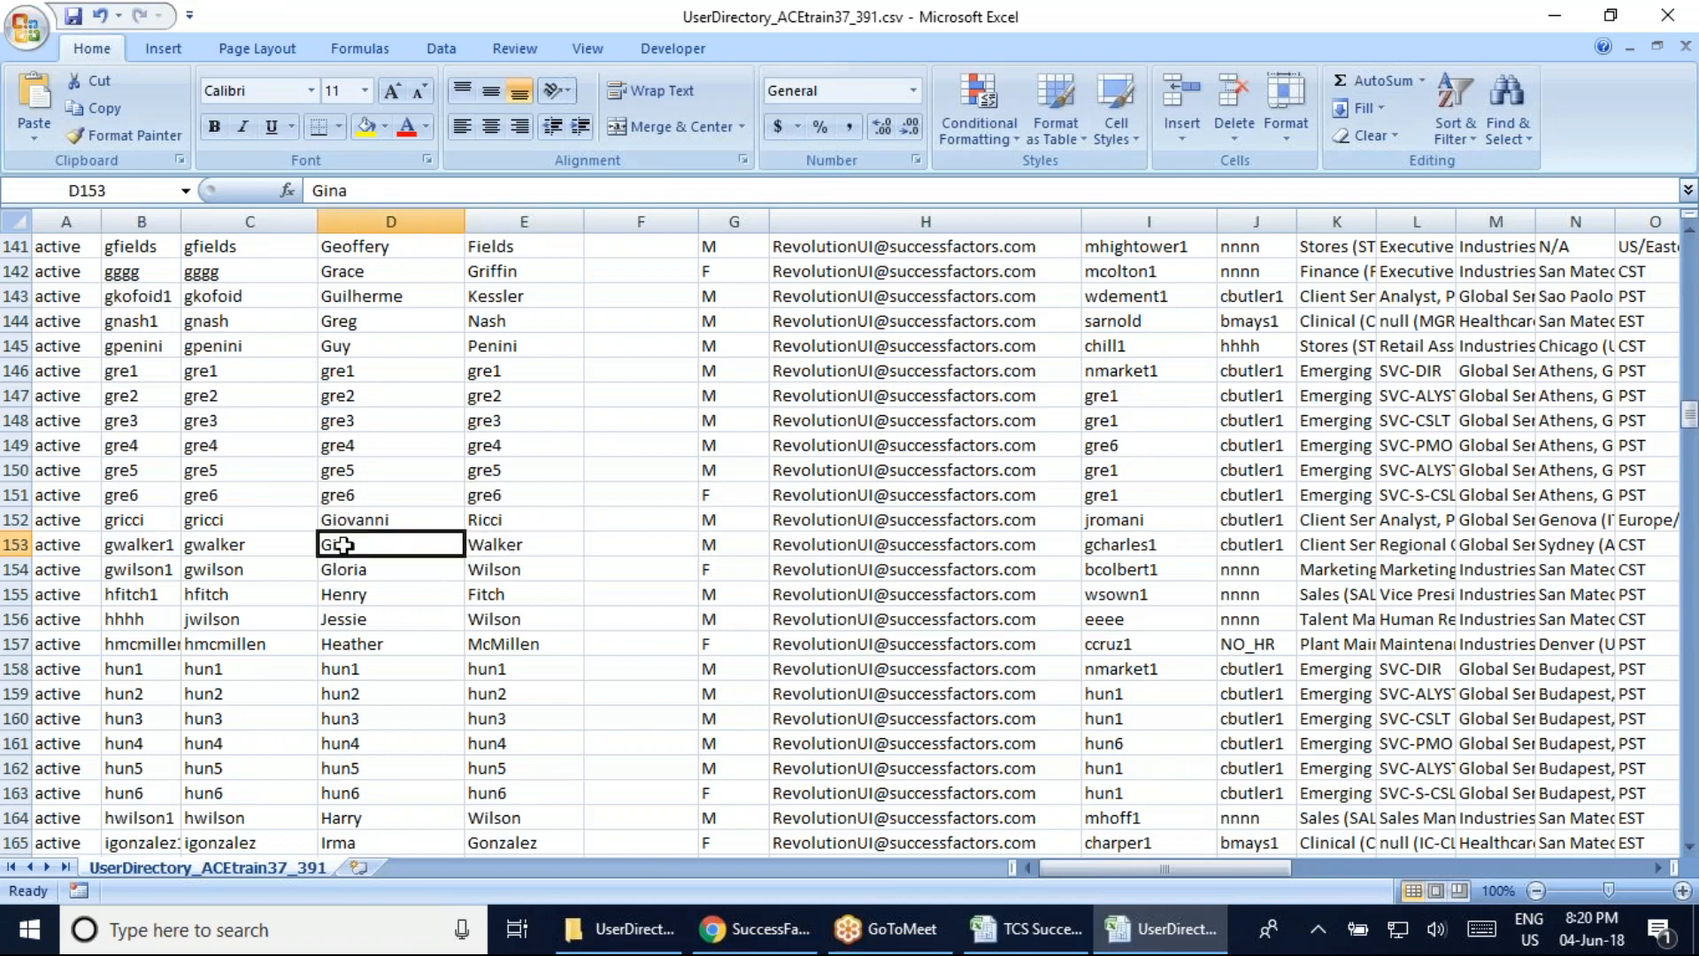
click(541, 546)
click(703, 546)
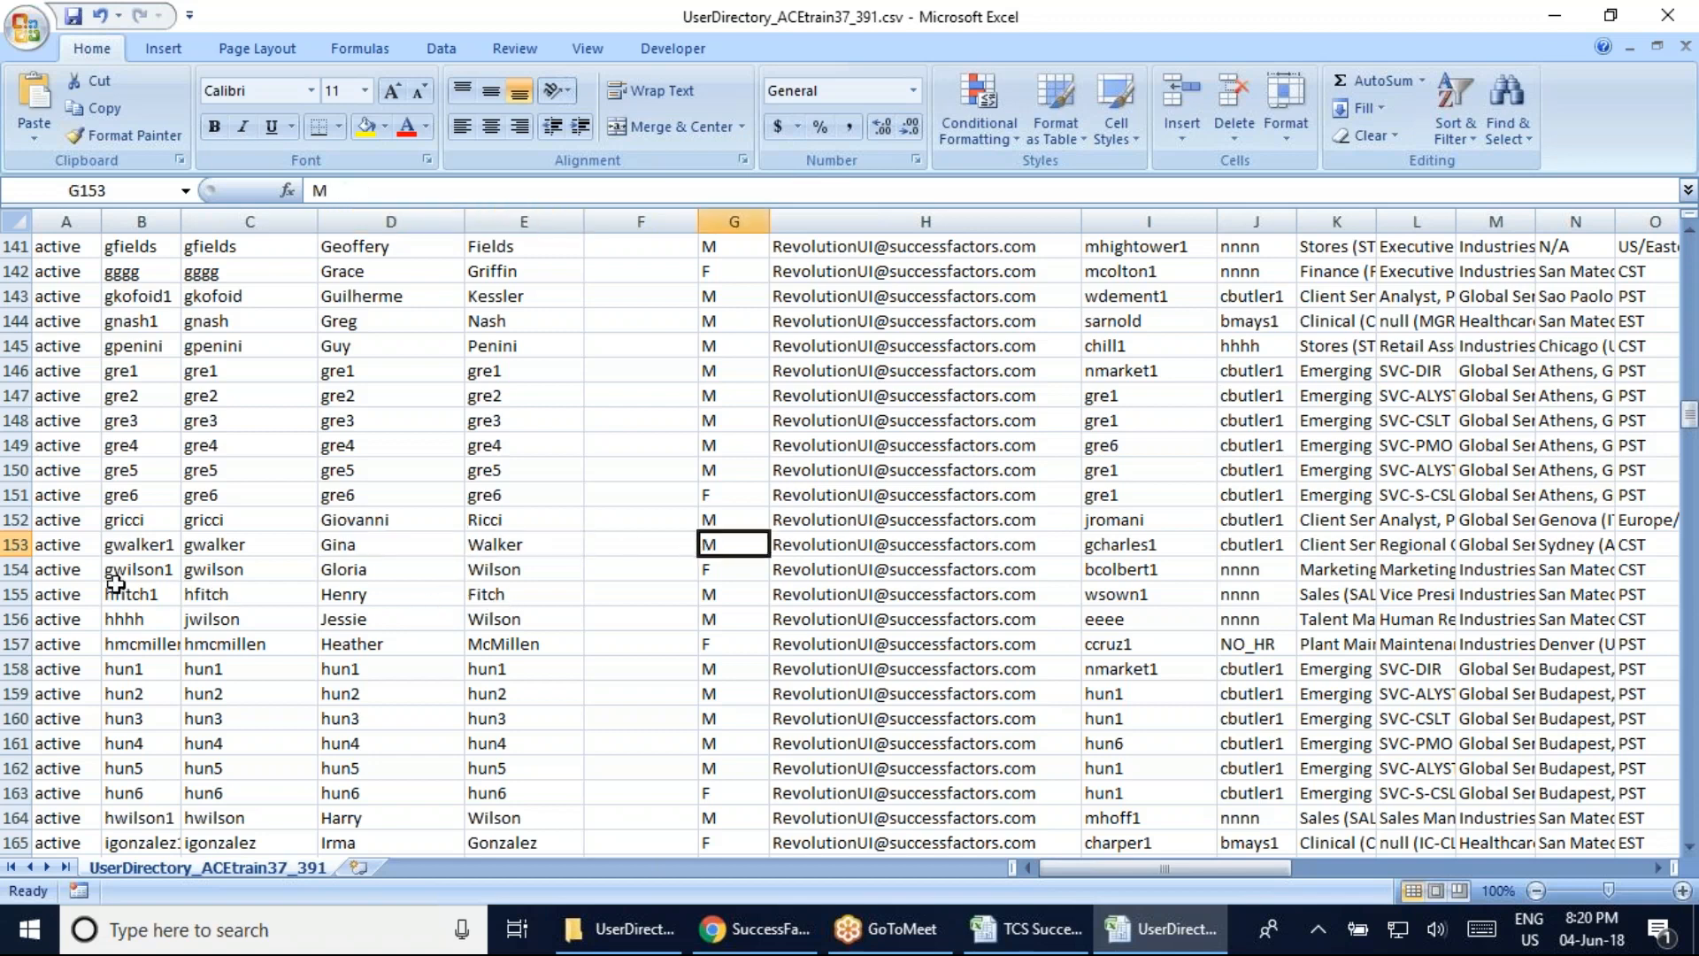
click(155, 551)
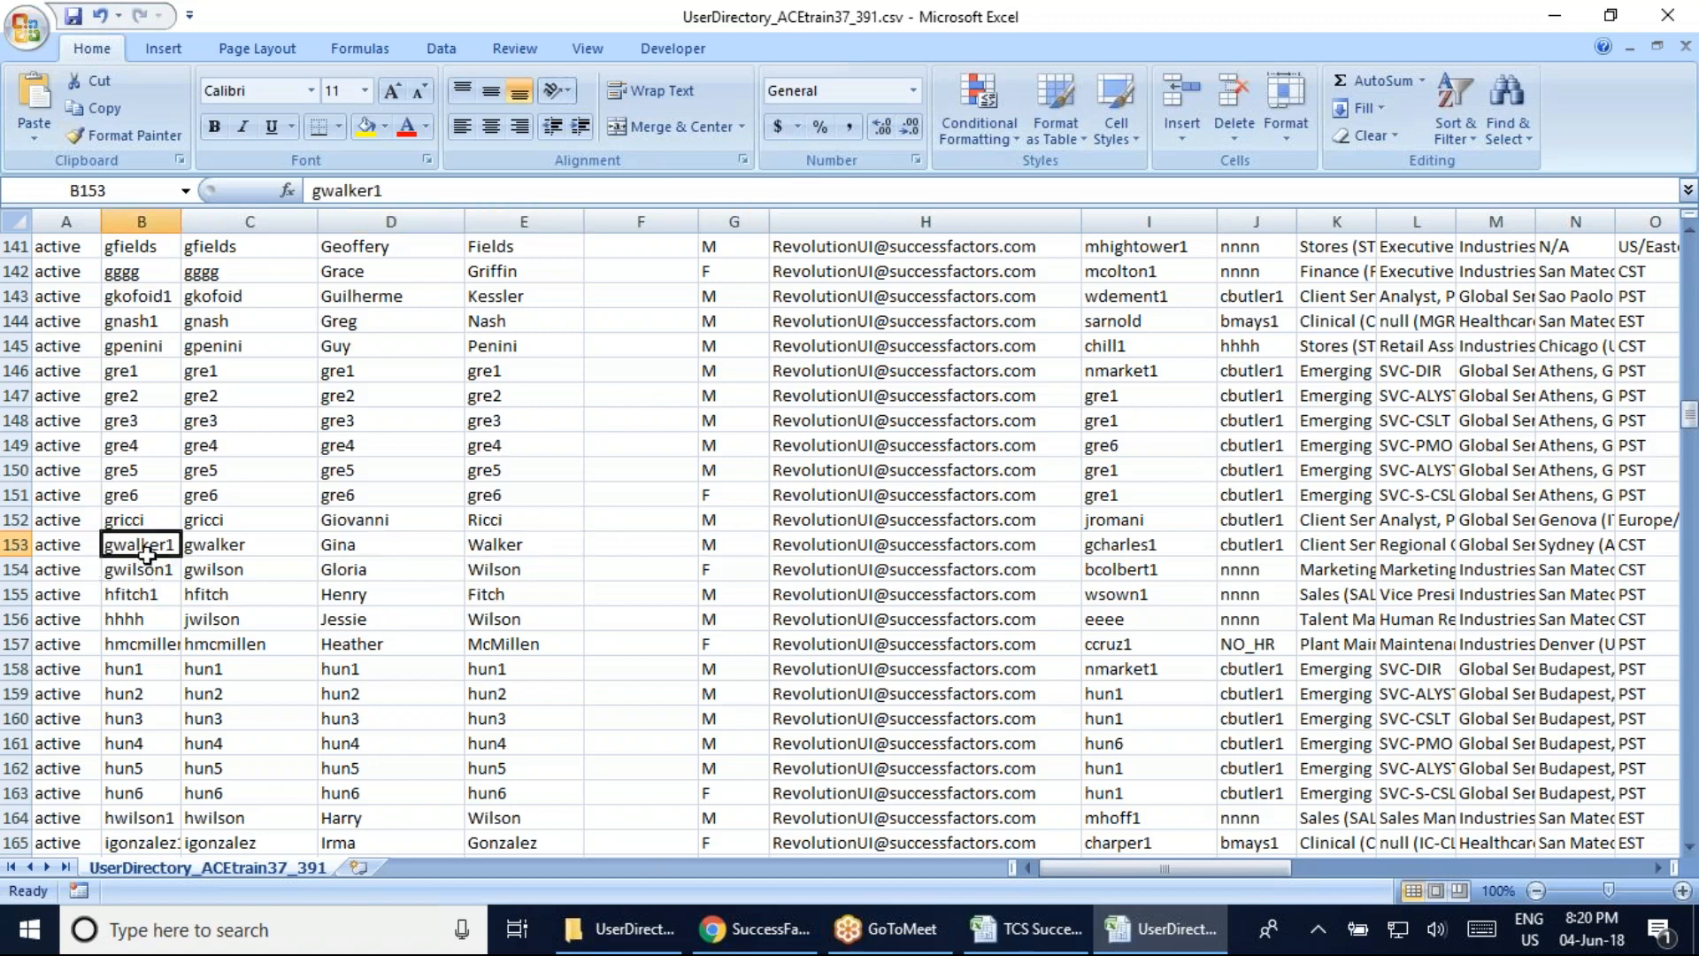
Inspect row 9's placeholder First Name/Last Name values and the NO_MANAGER entries in I9 and I12
scroll(464, 580, up, 20)
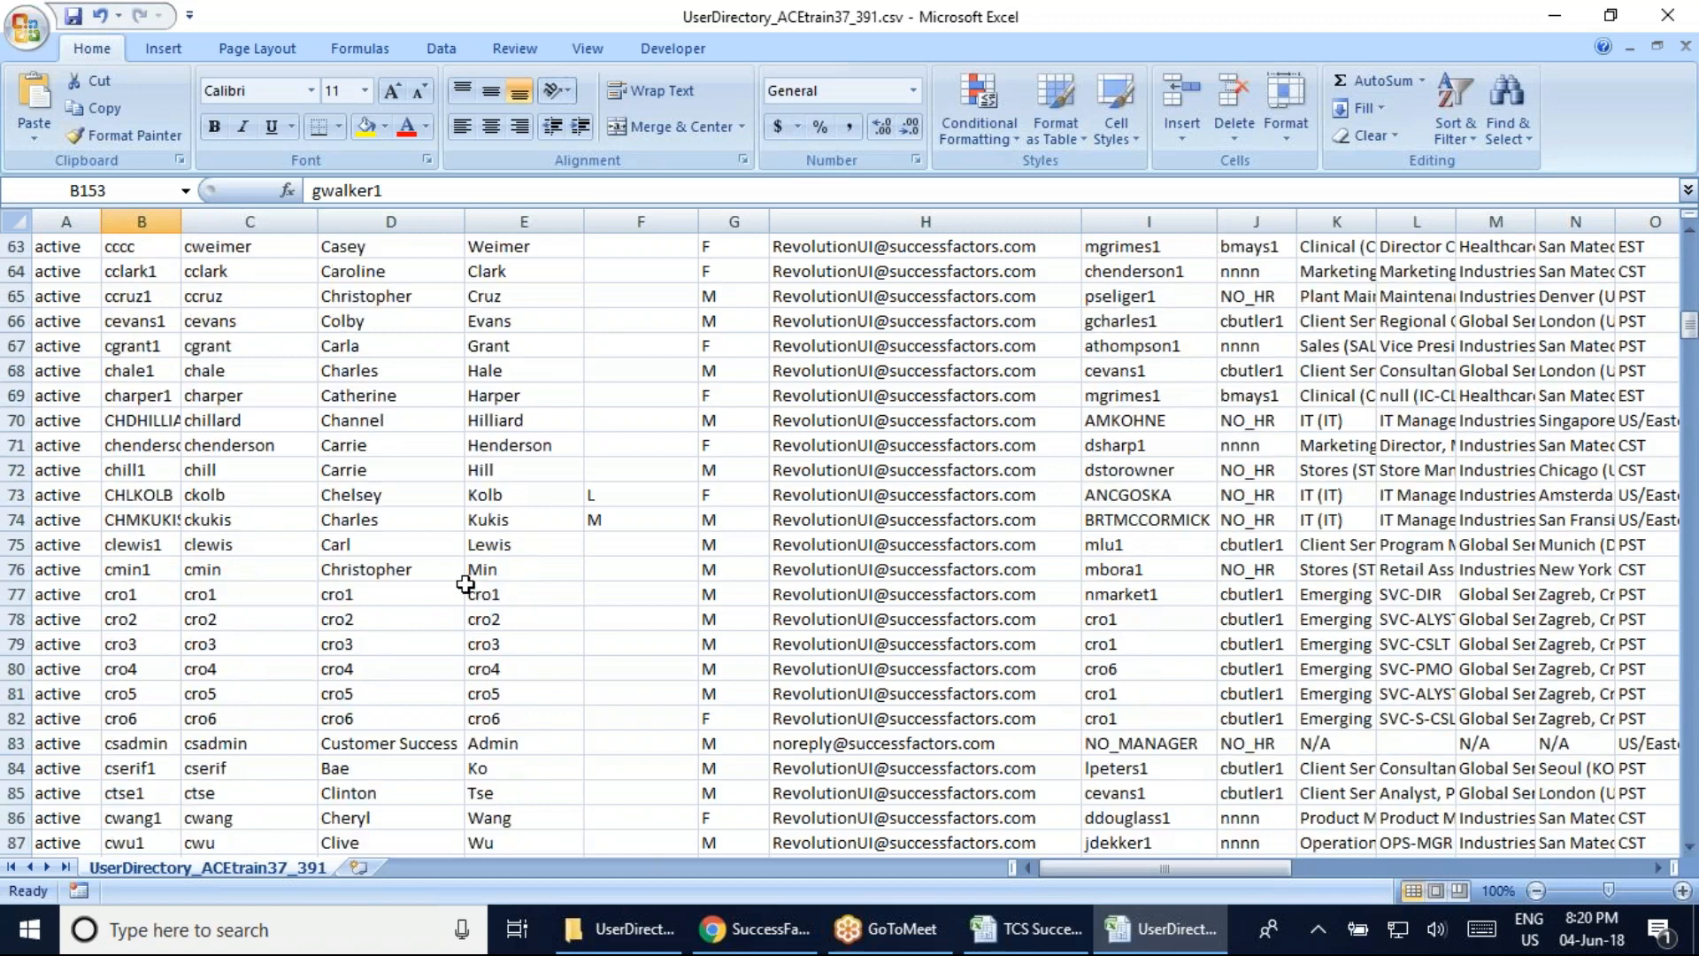
scroll(464, 585, up, 20)
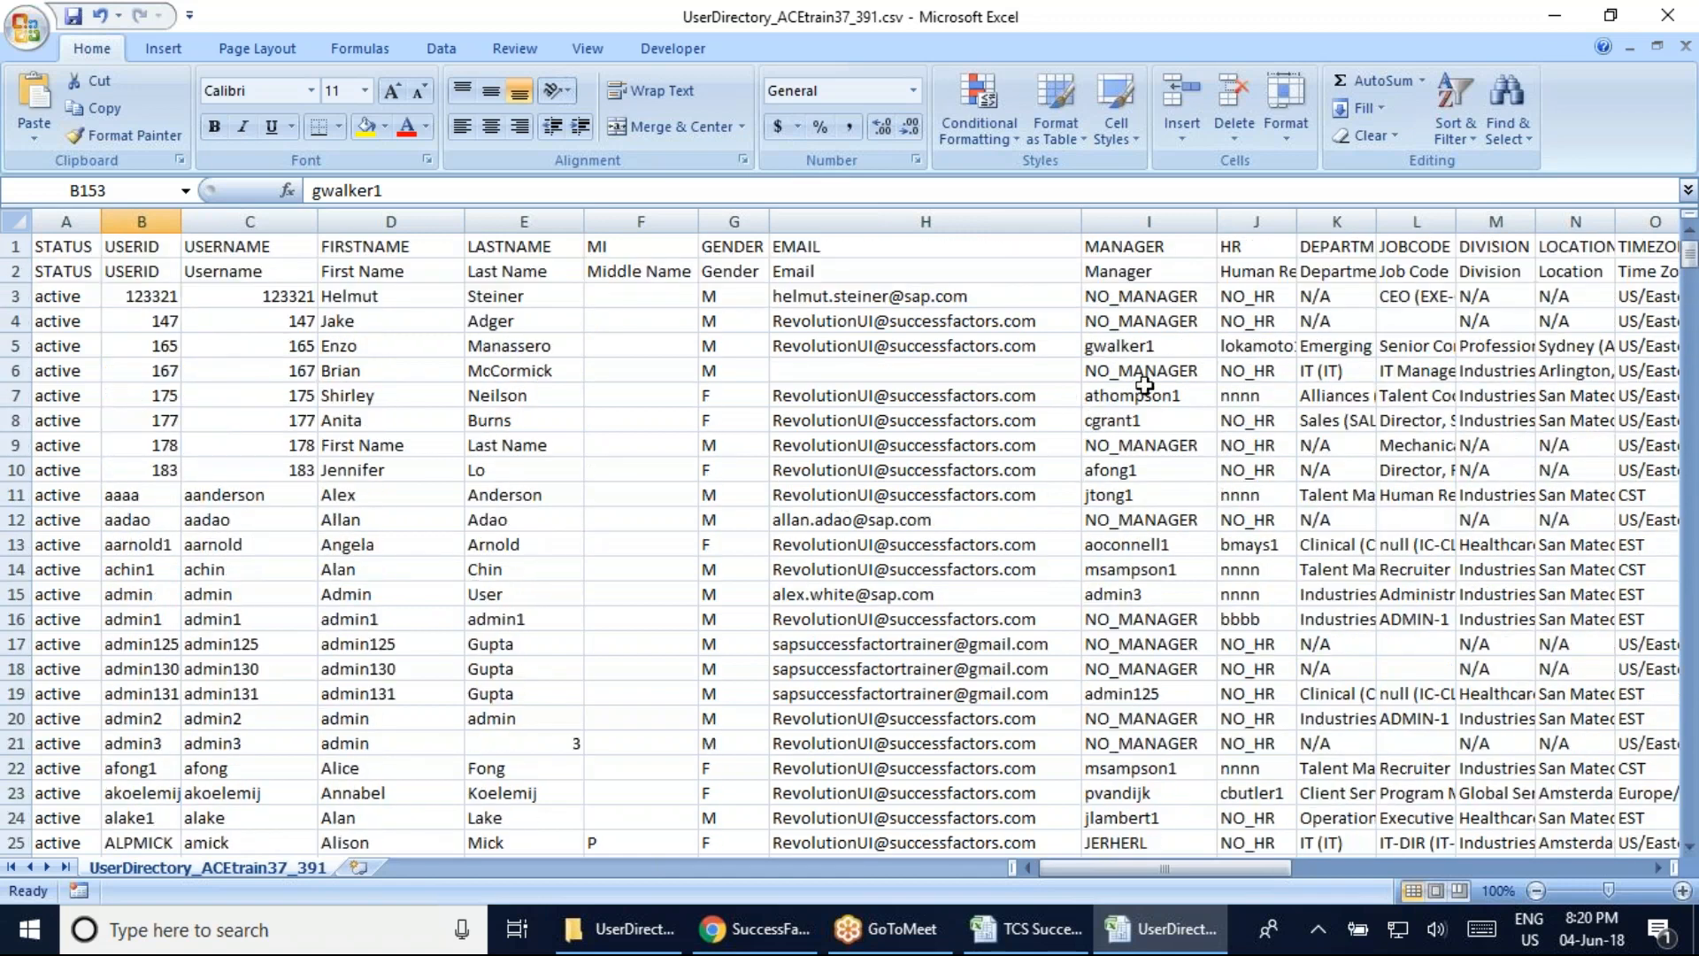
click(1140, 443)
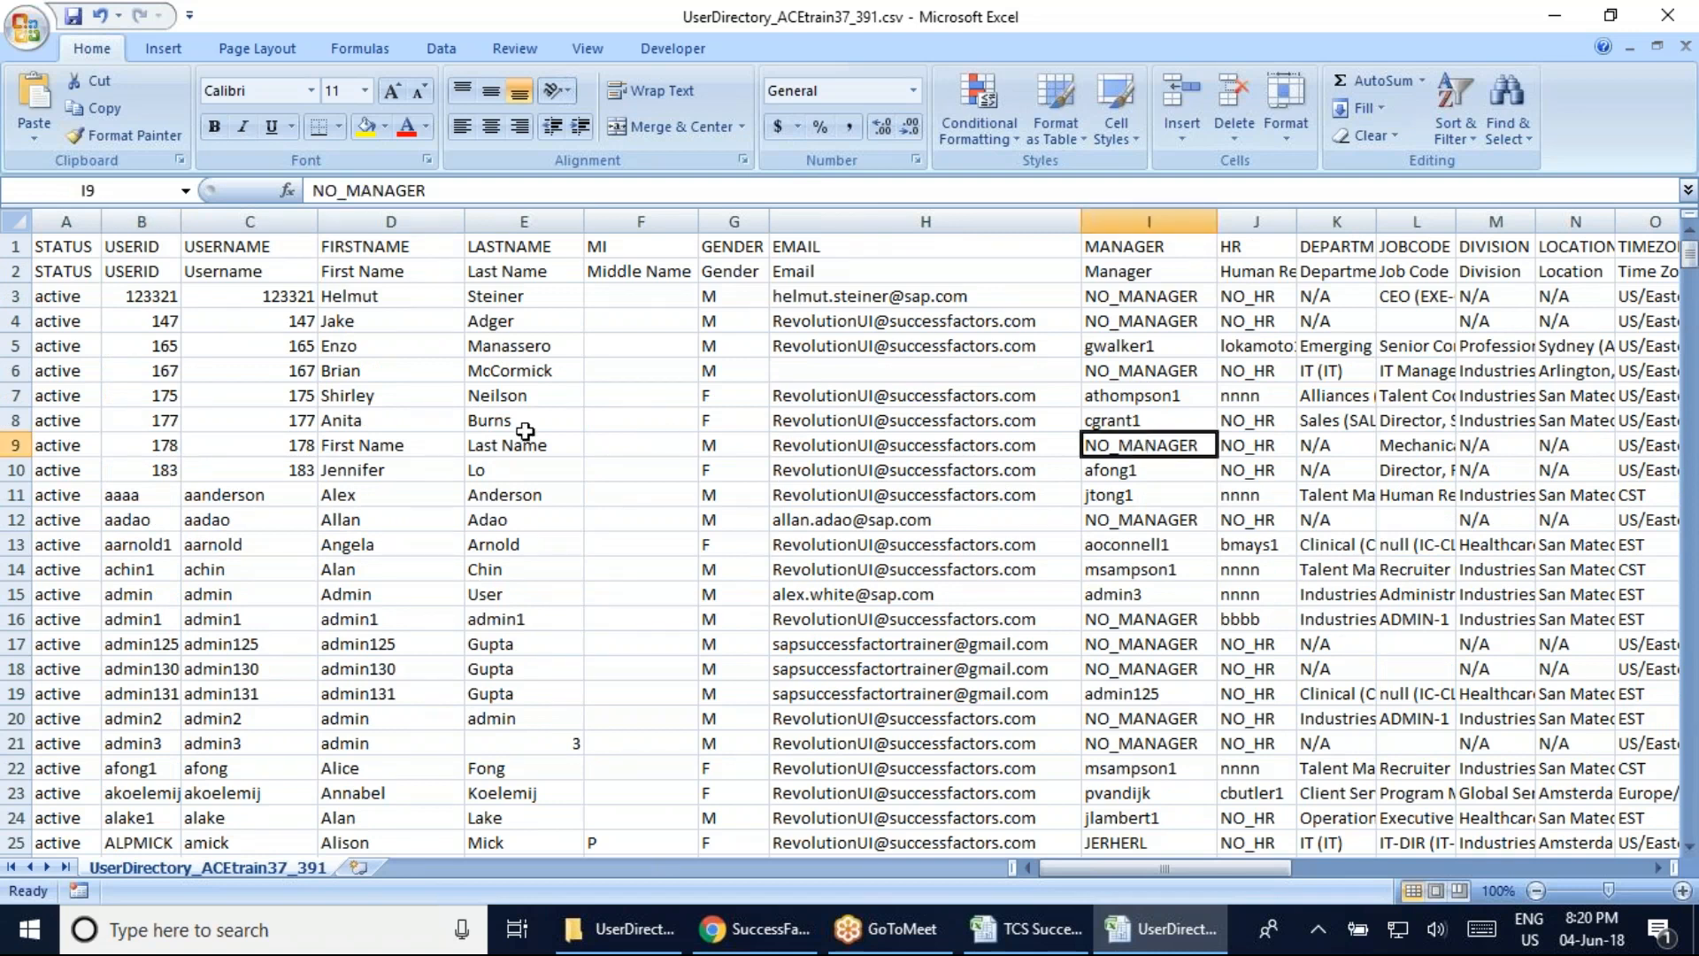
click(380, 445)
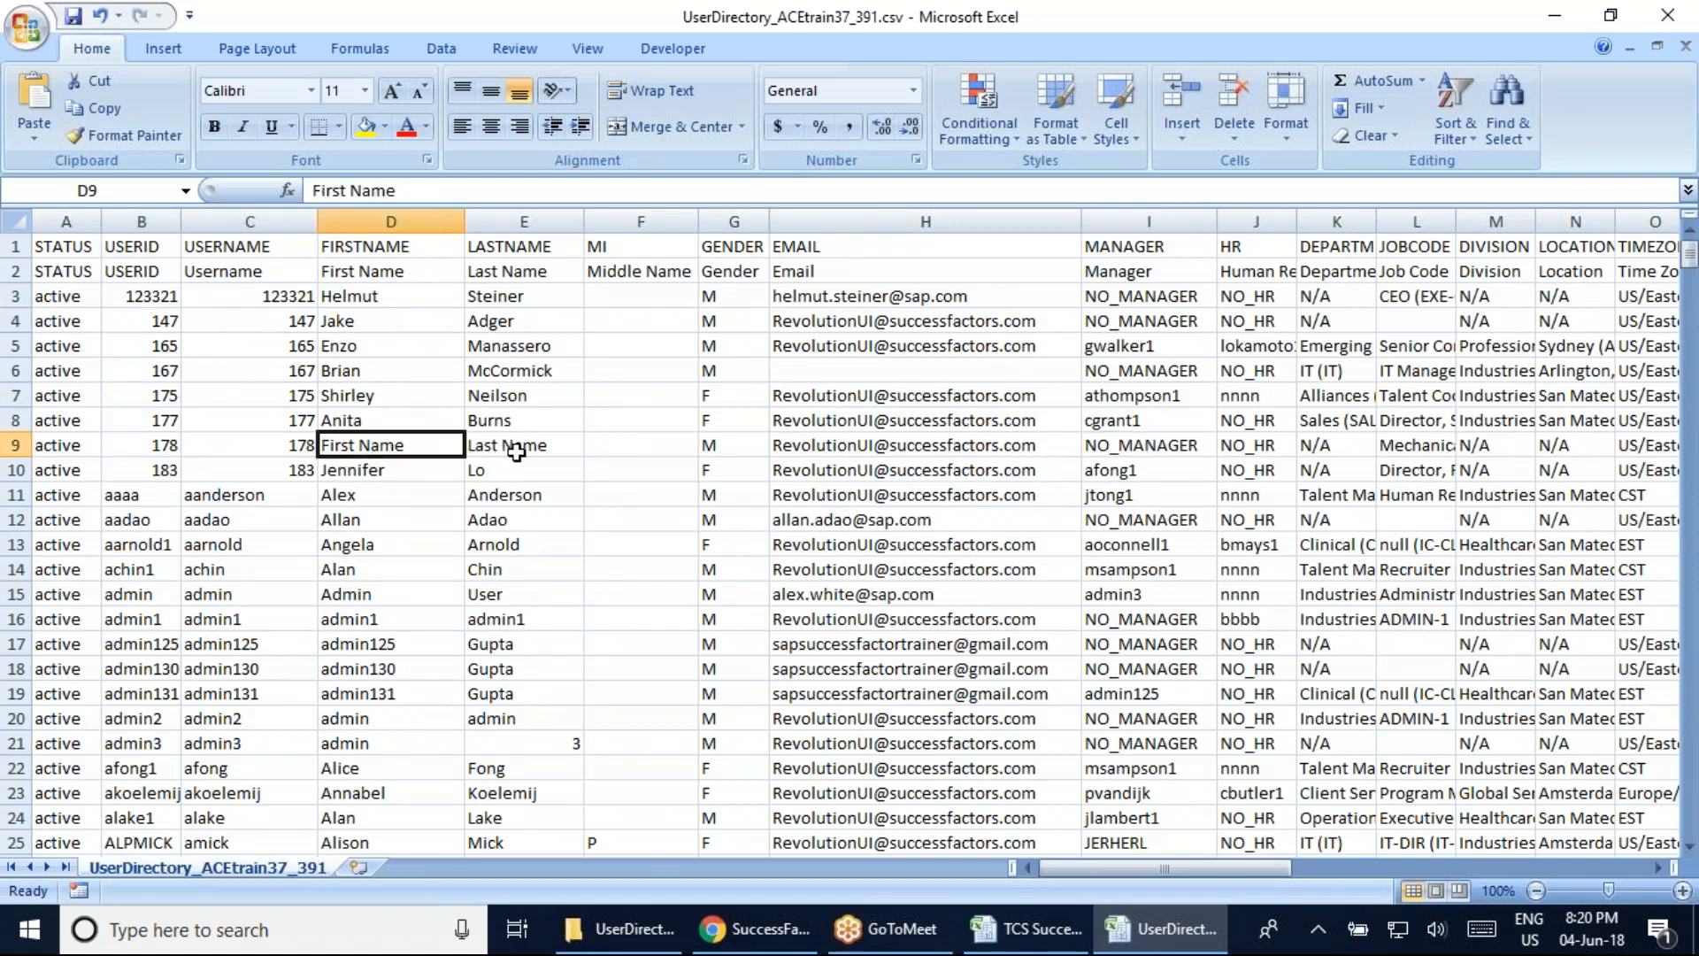
click(517, 451)
click(379, 444)
click(524, 447)
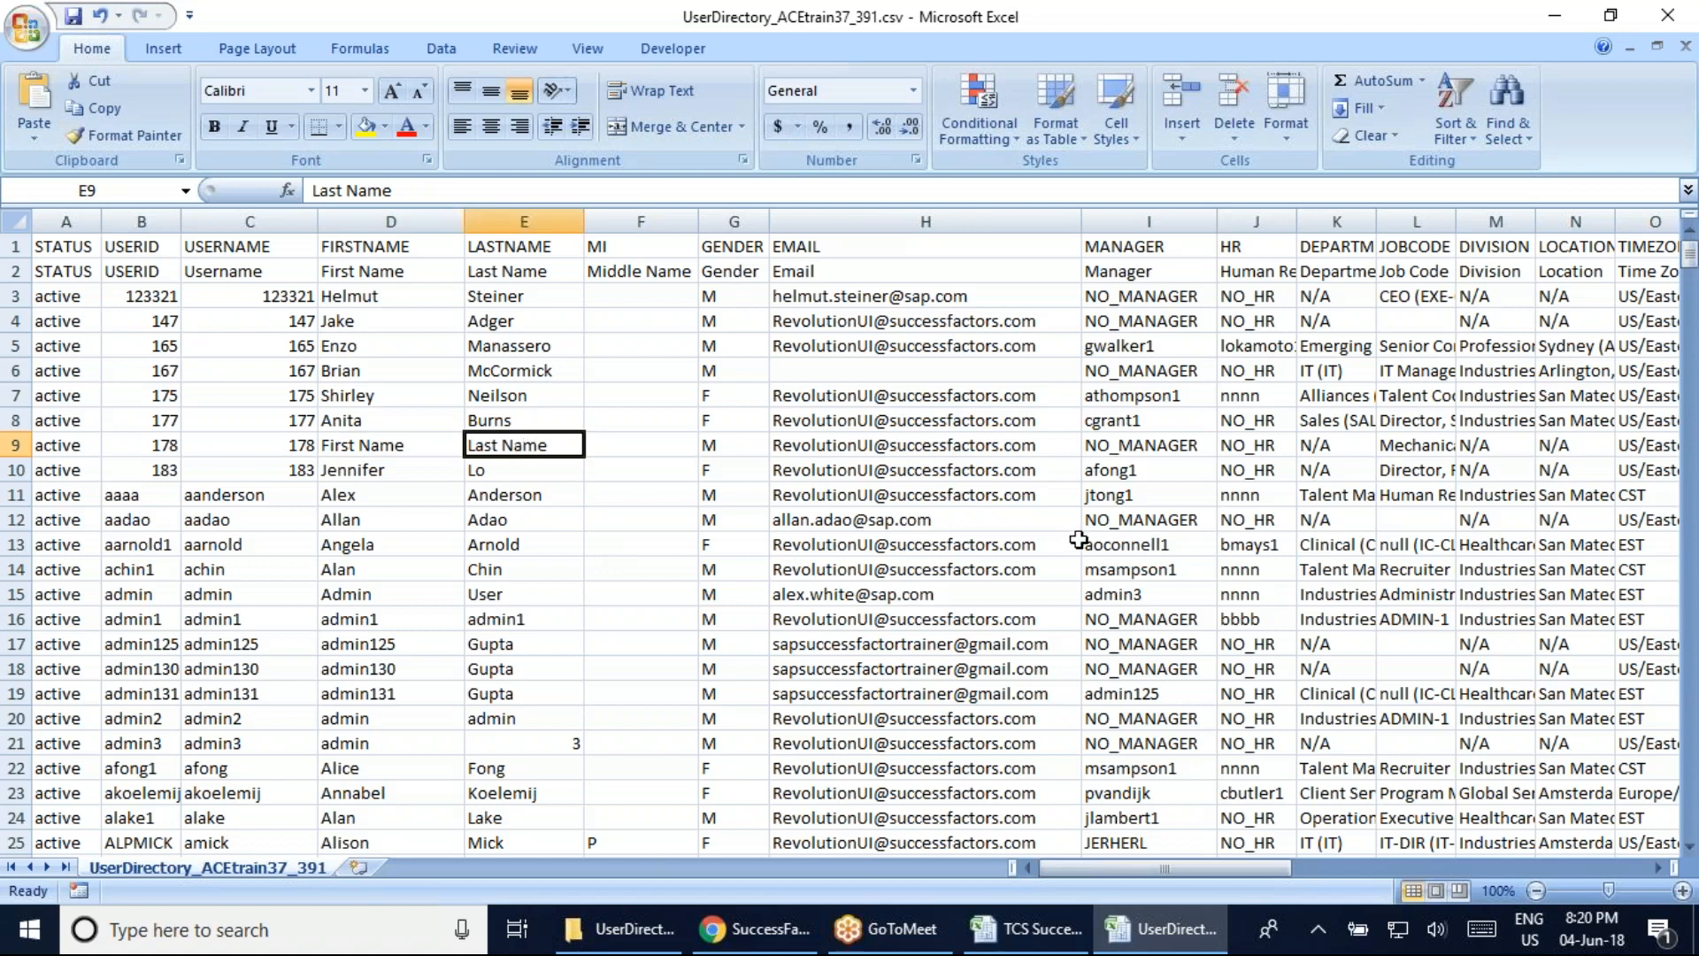
click(1124, 520)
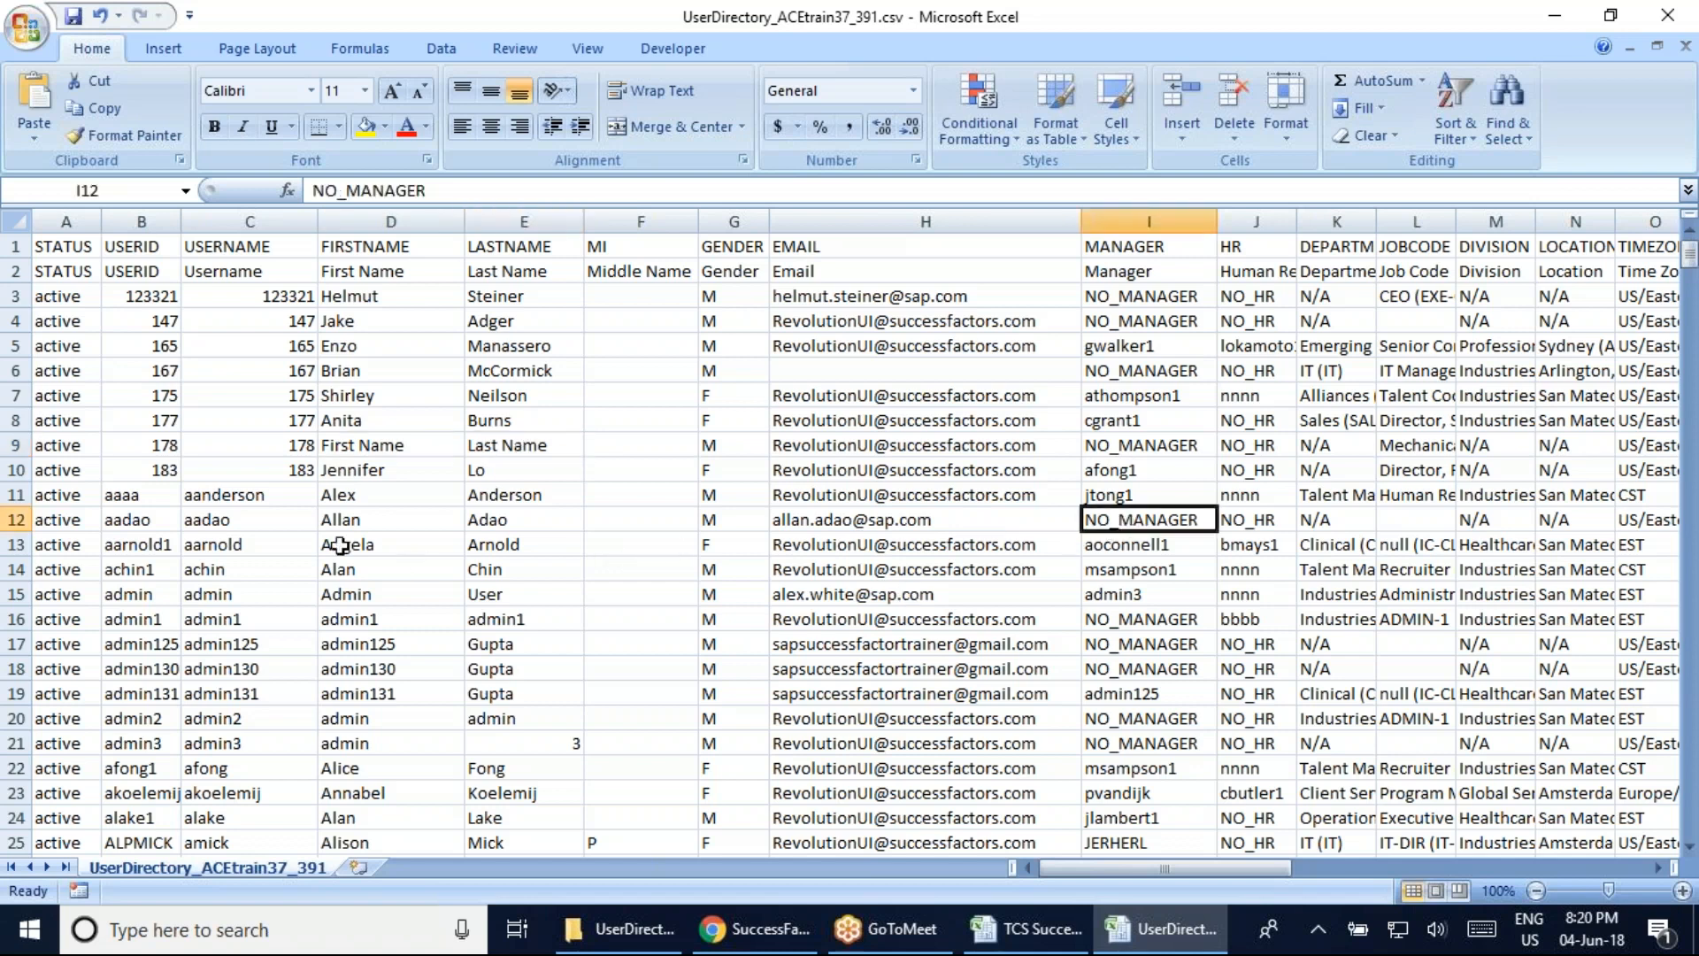
click(378, 522)
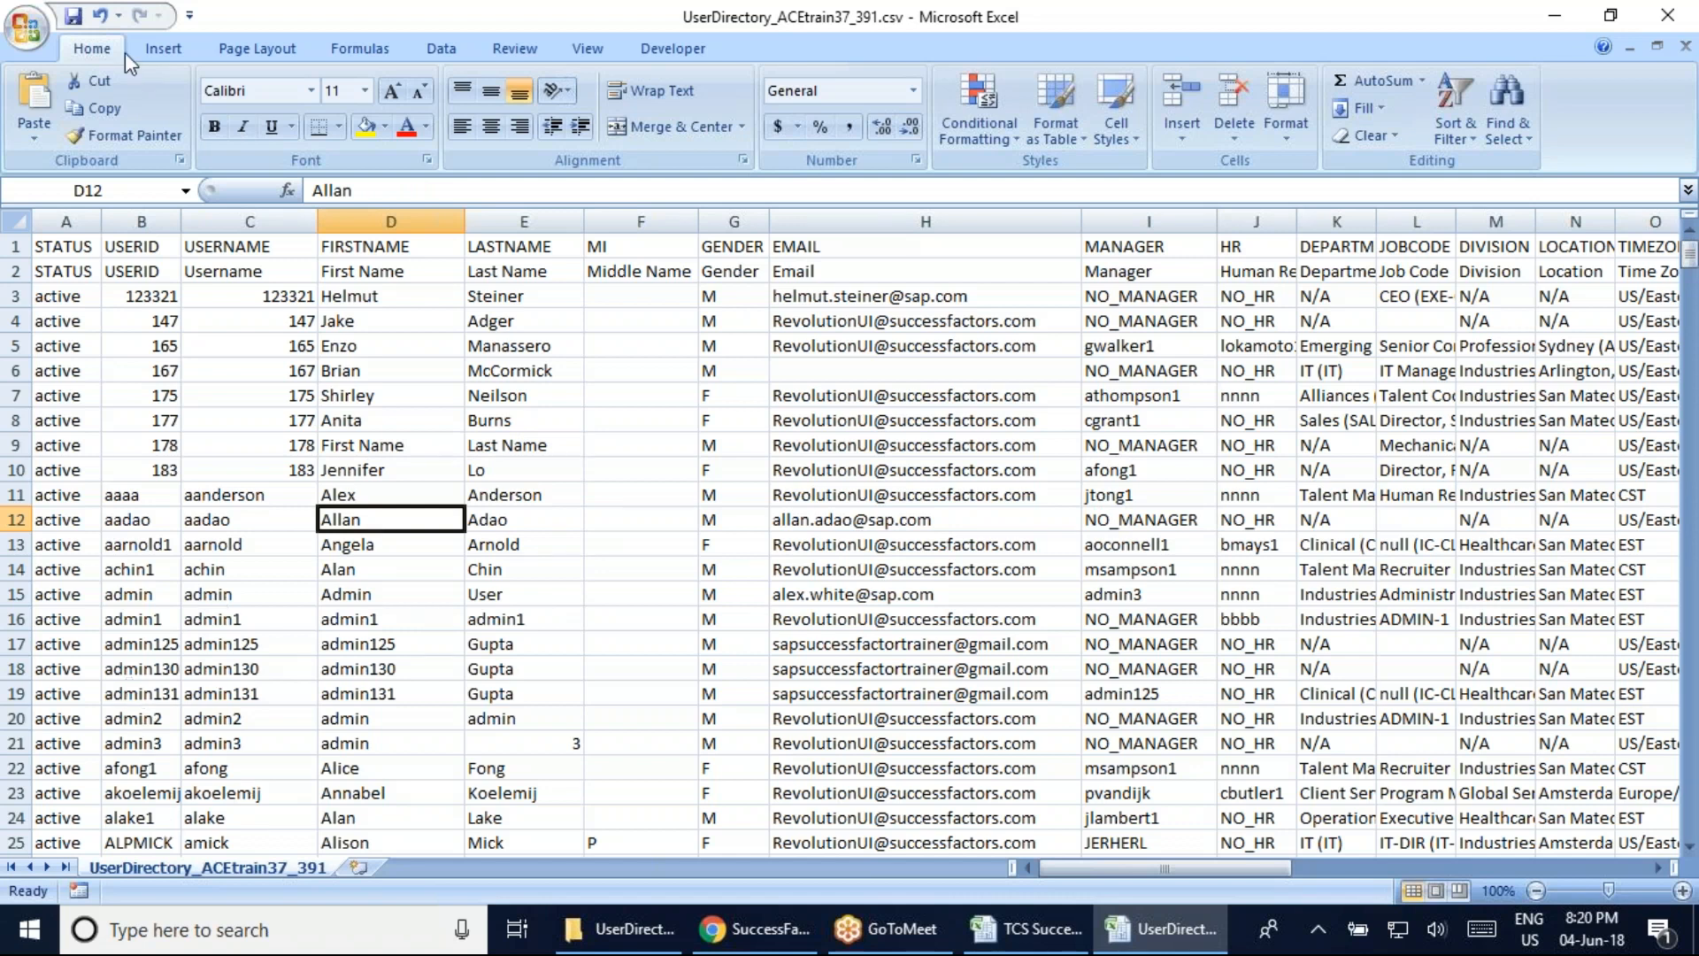
click(15, 270)
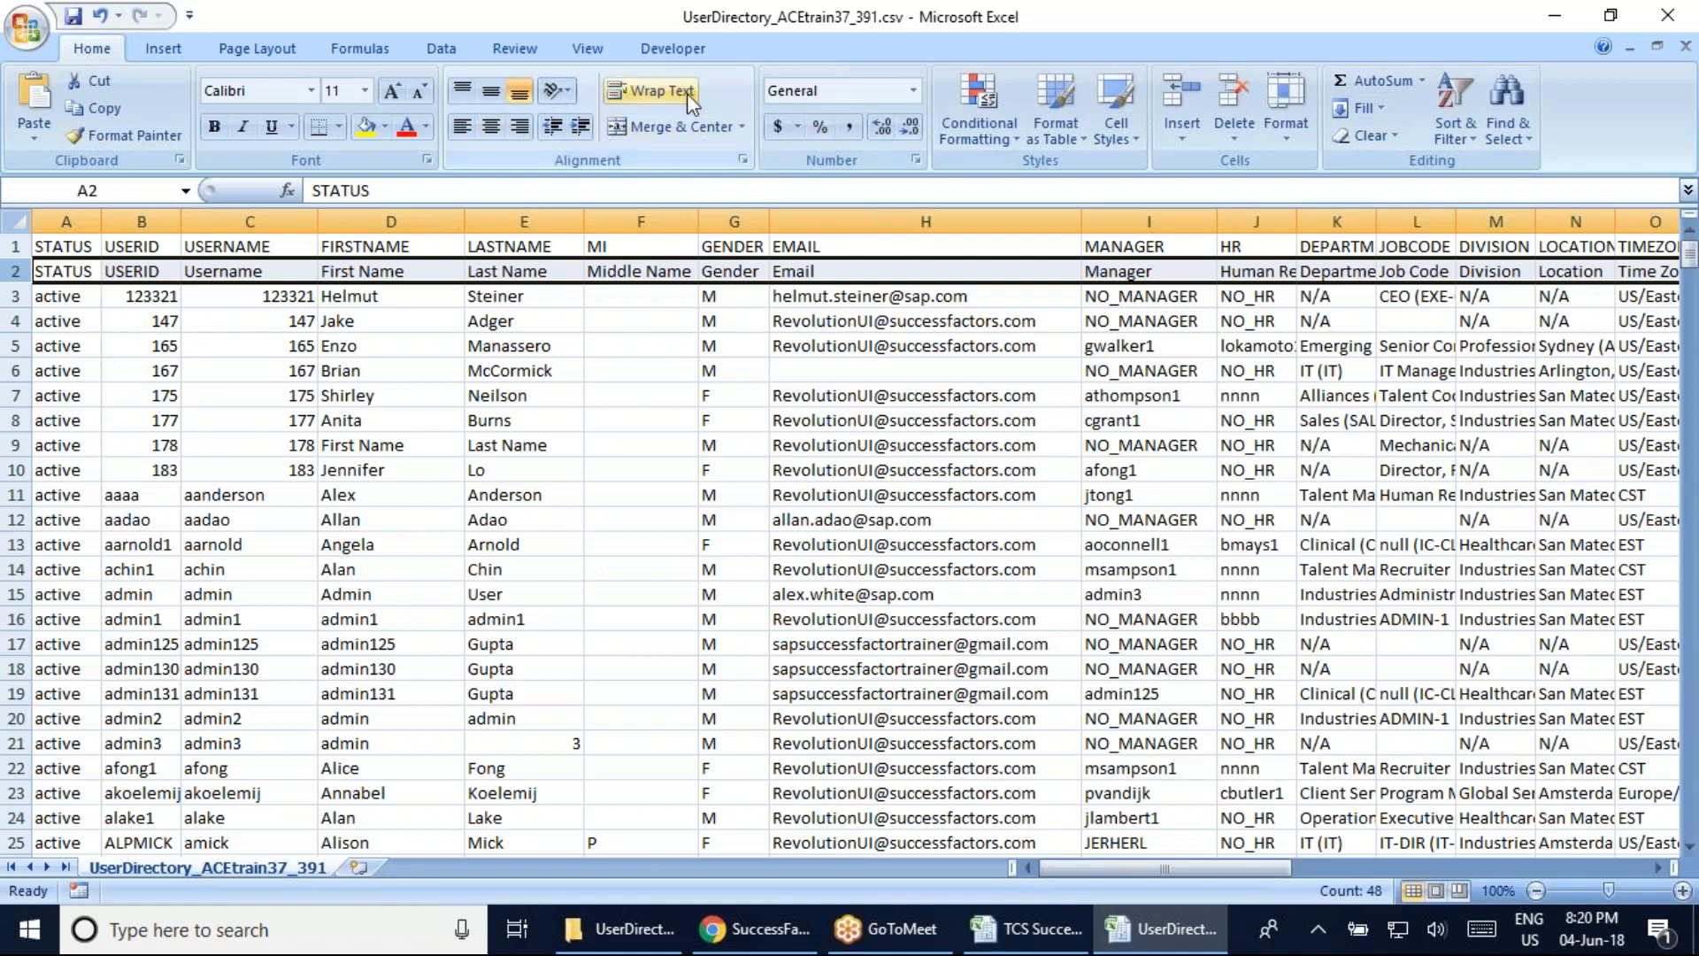
click(515, 51)
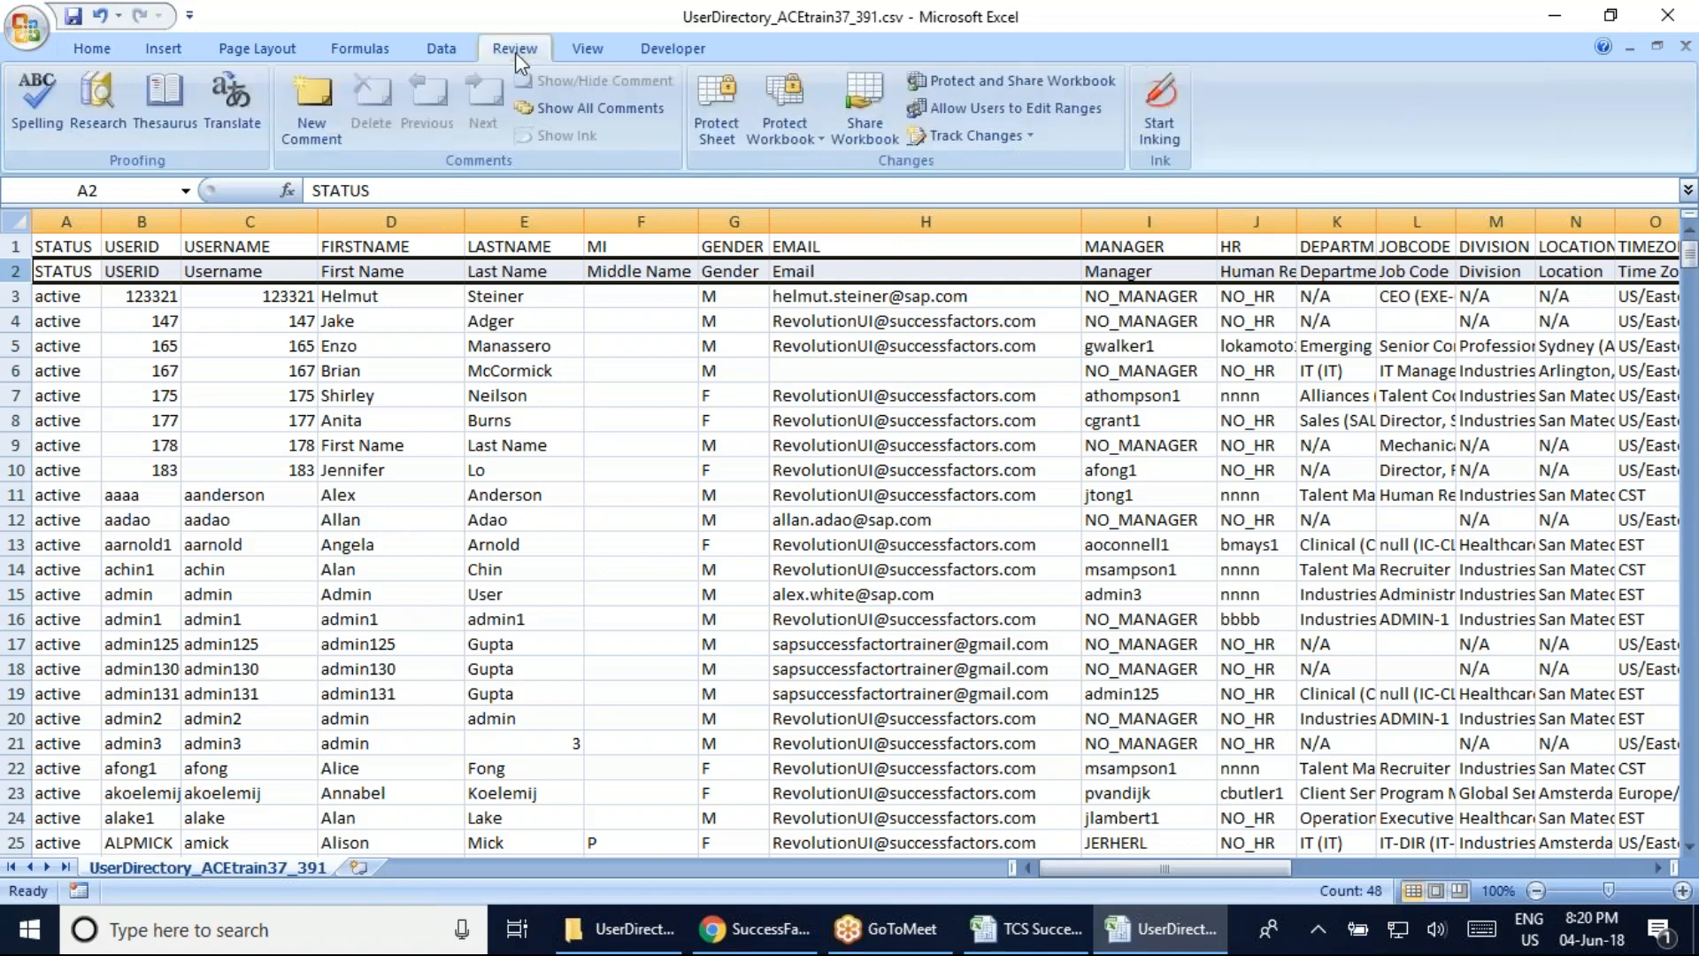
click(434, 50)
click(655, 109)
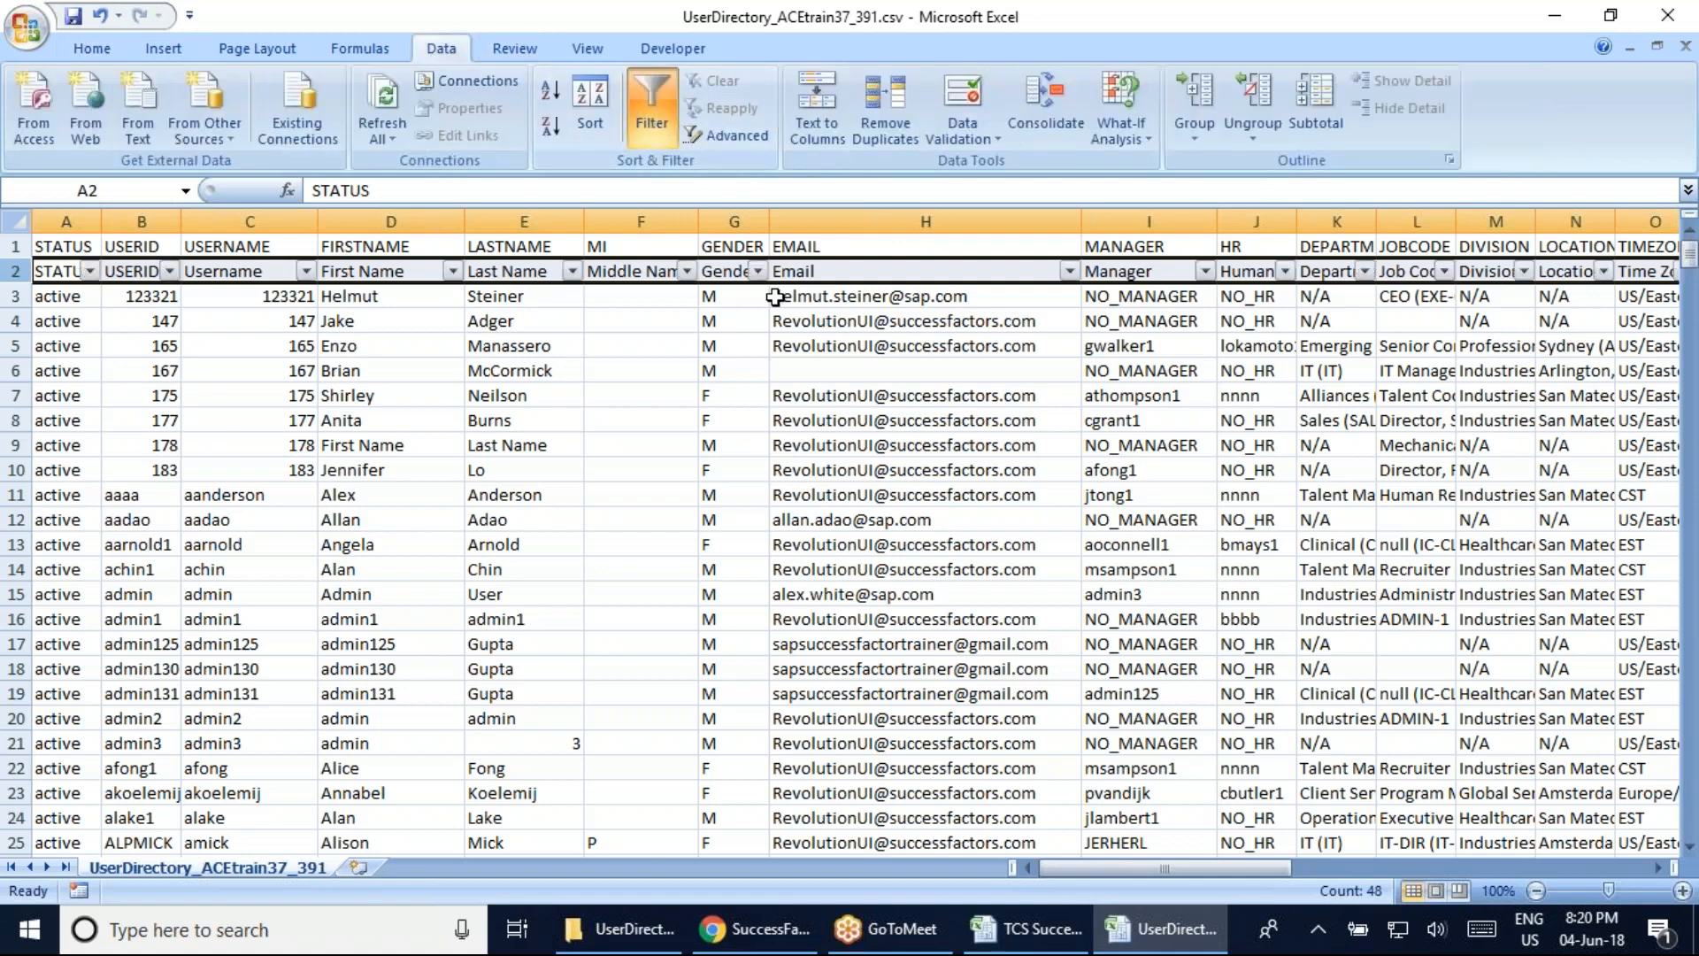
click(1070, 270)
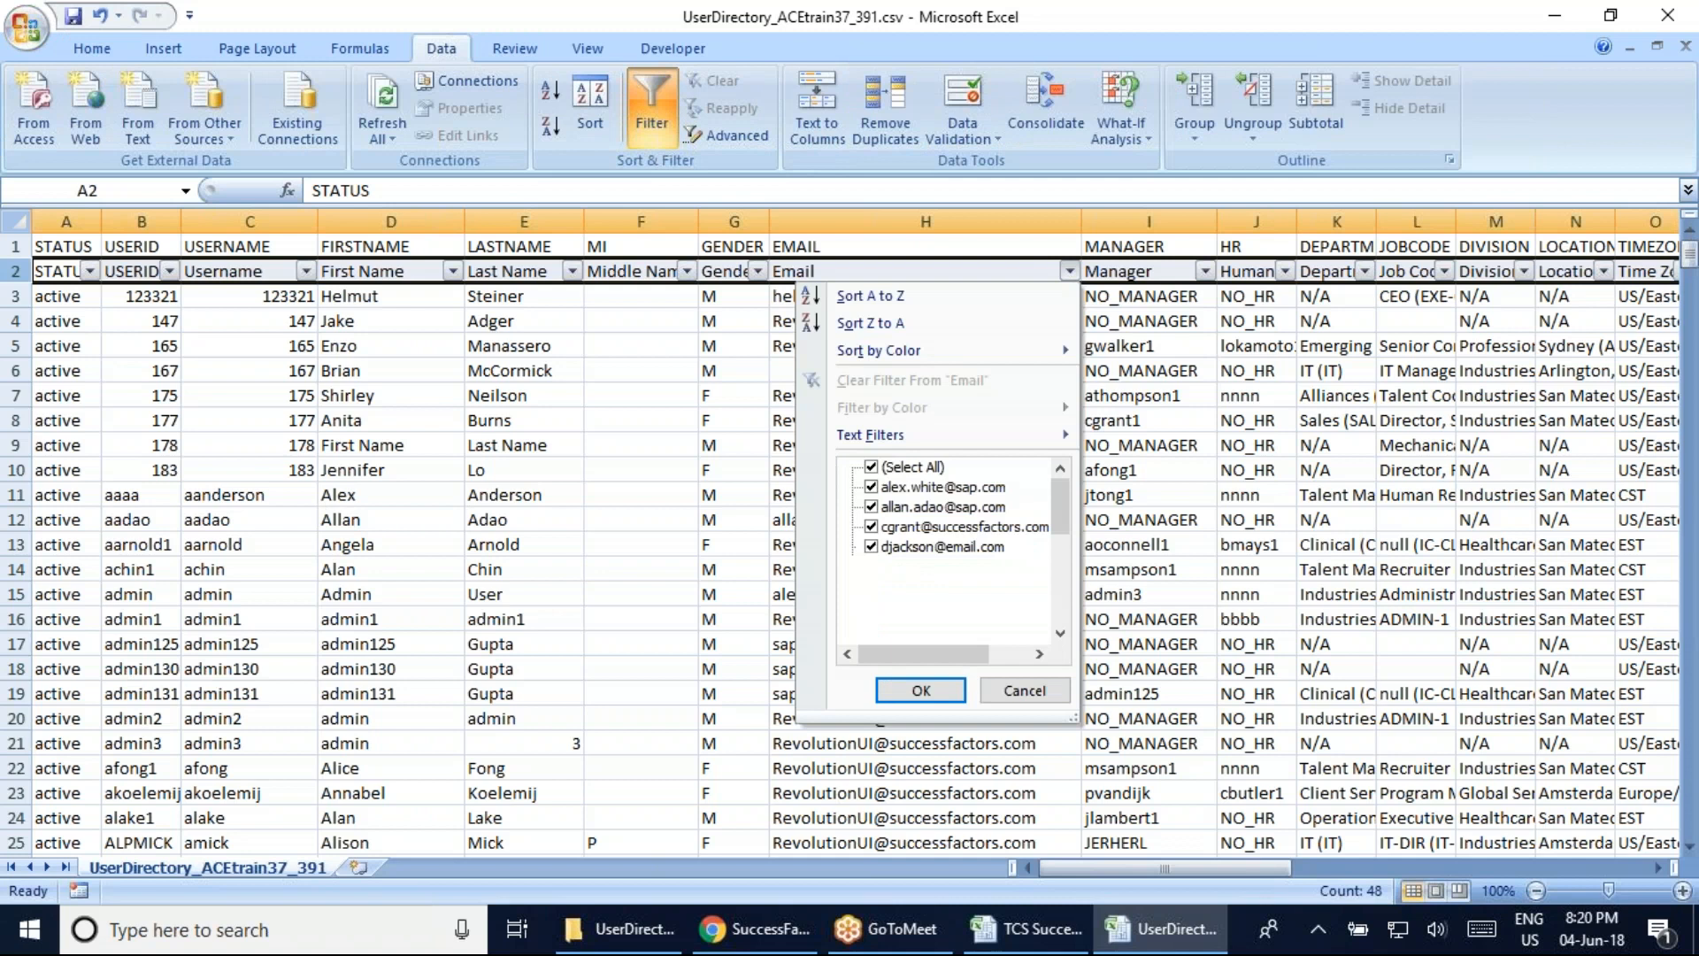
click(873, 467)
scroll(1064, 528, down, 5)
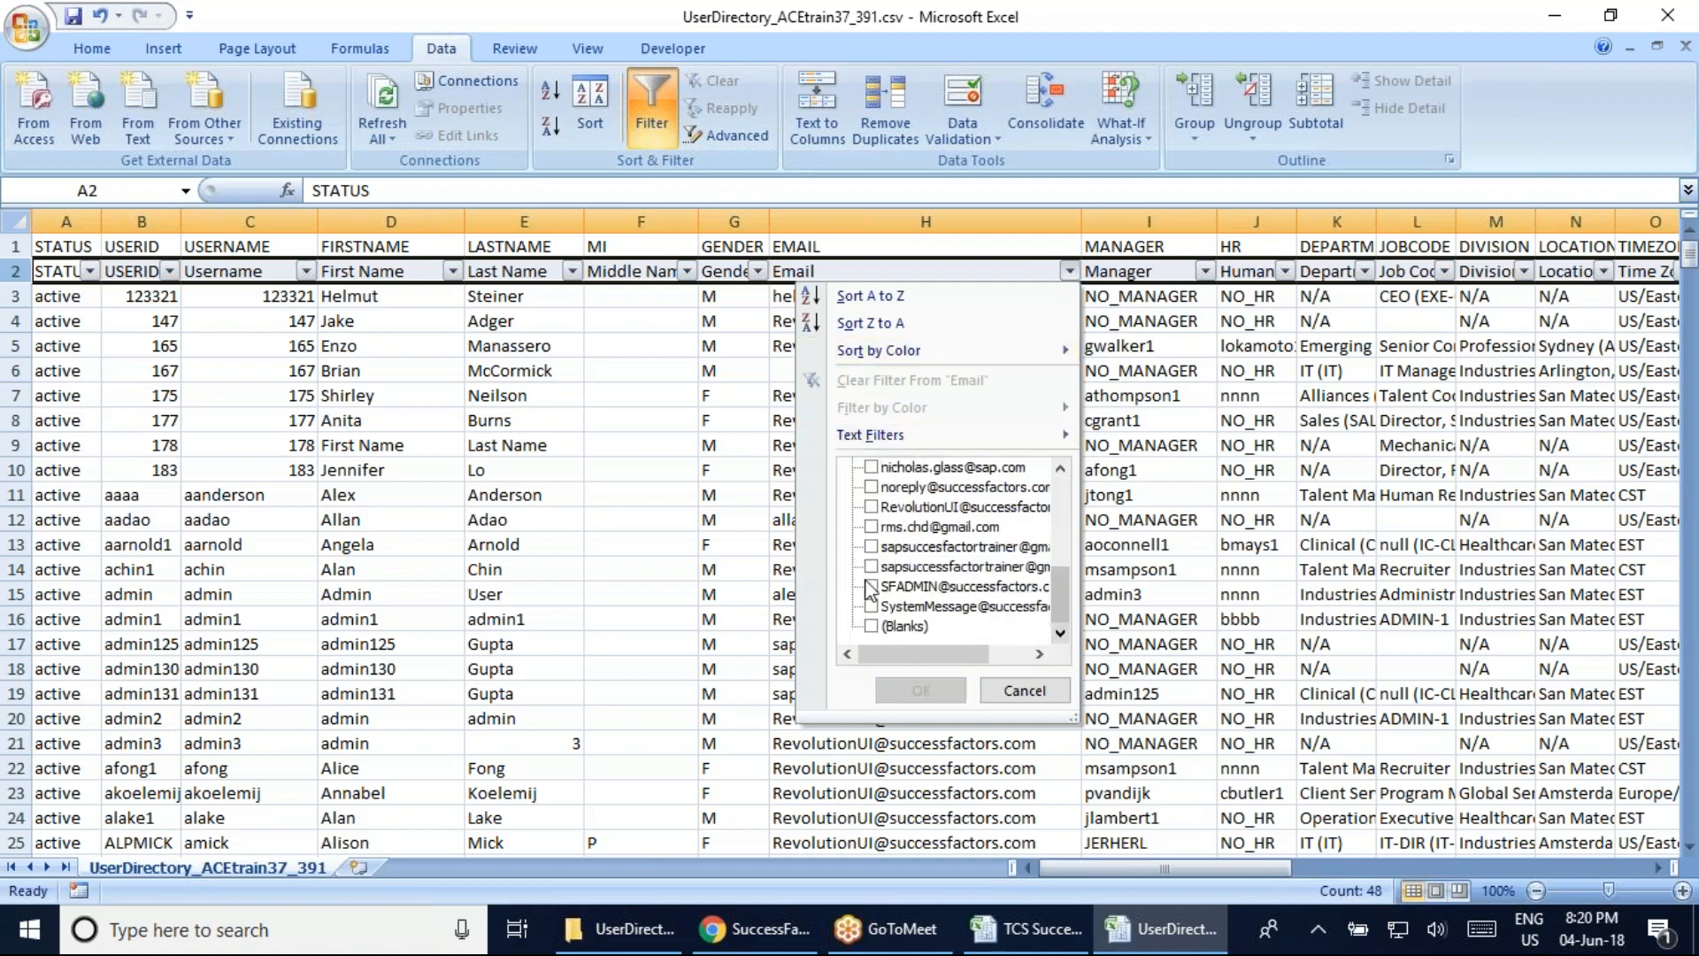
click(871, 566)
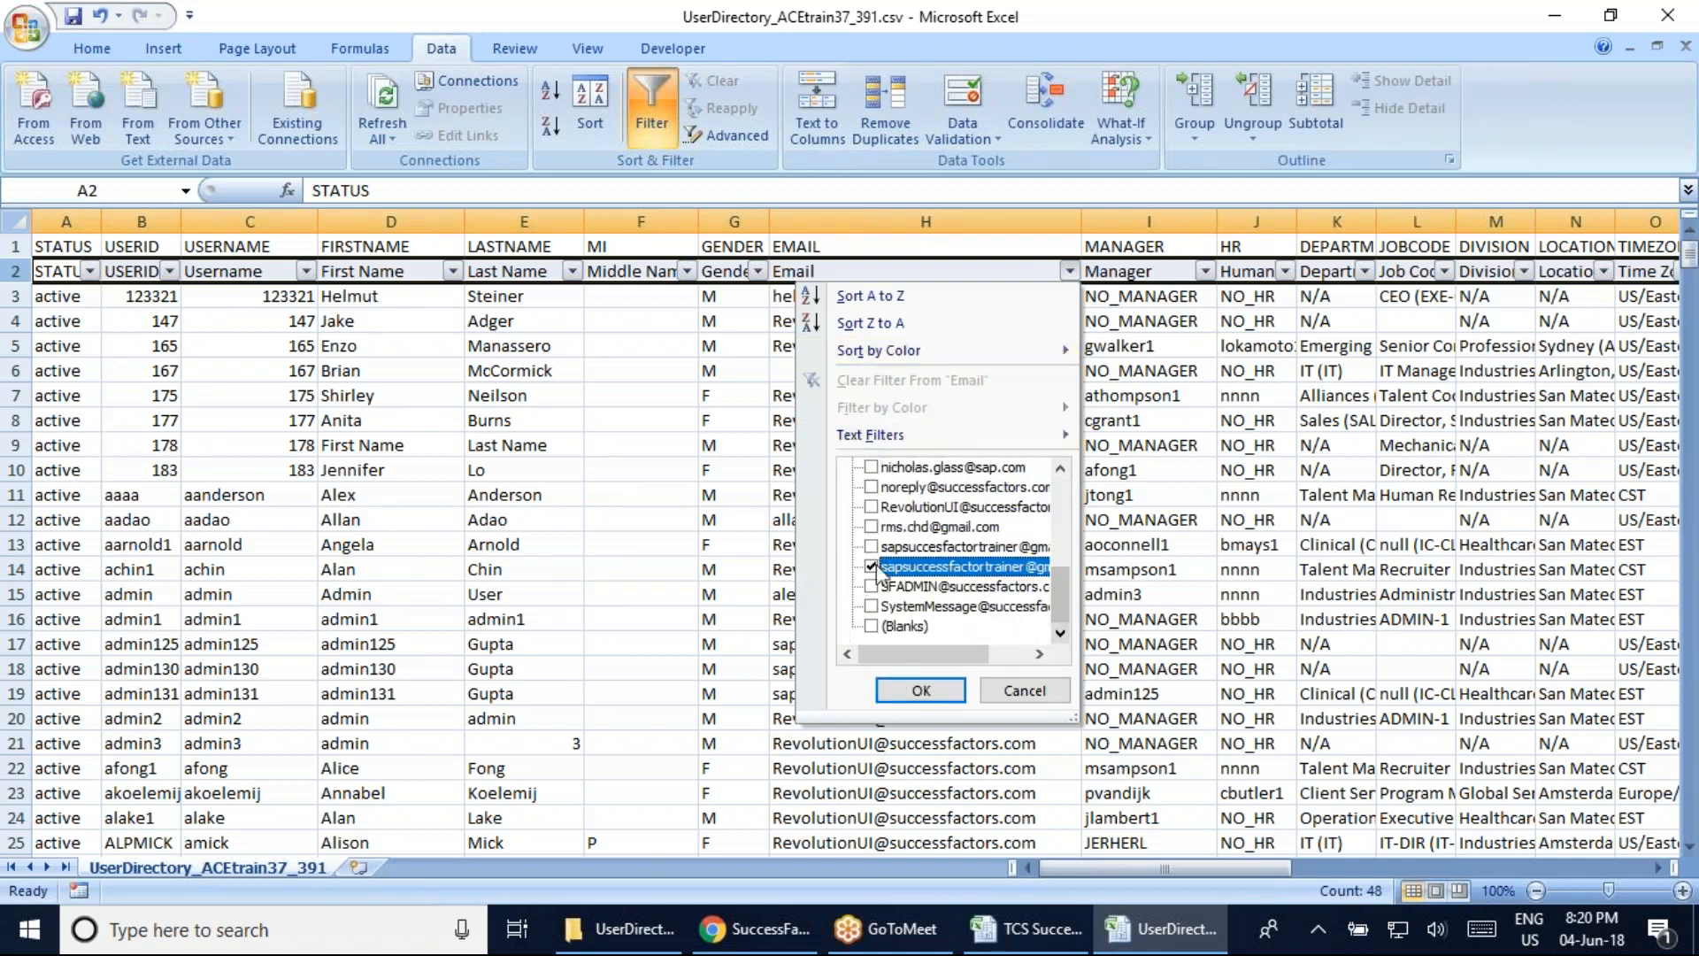
click(872, 547)
click(919, 689)
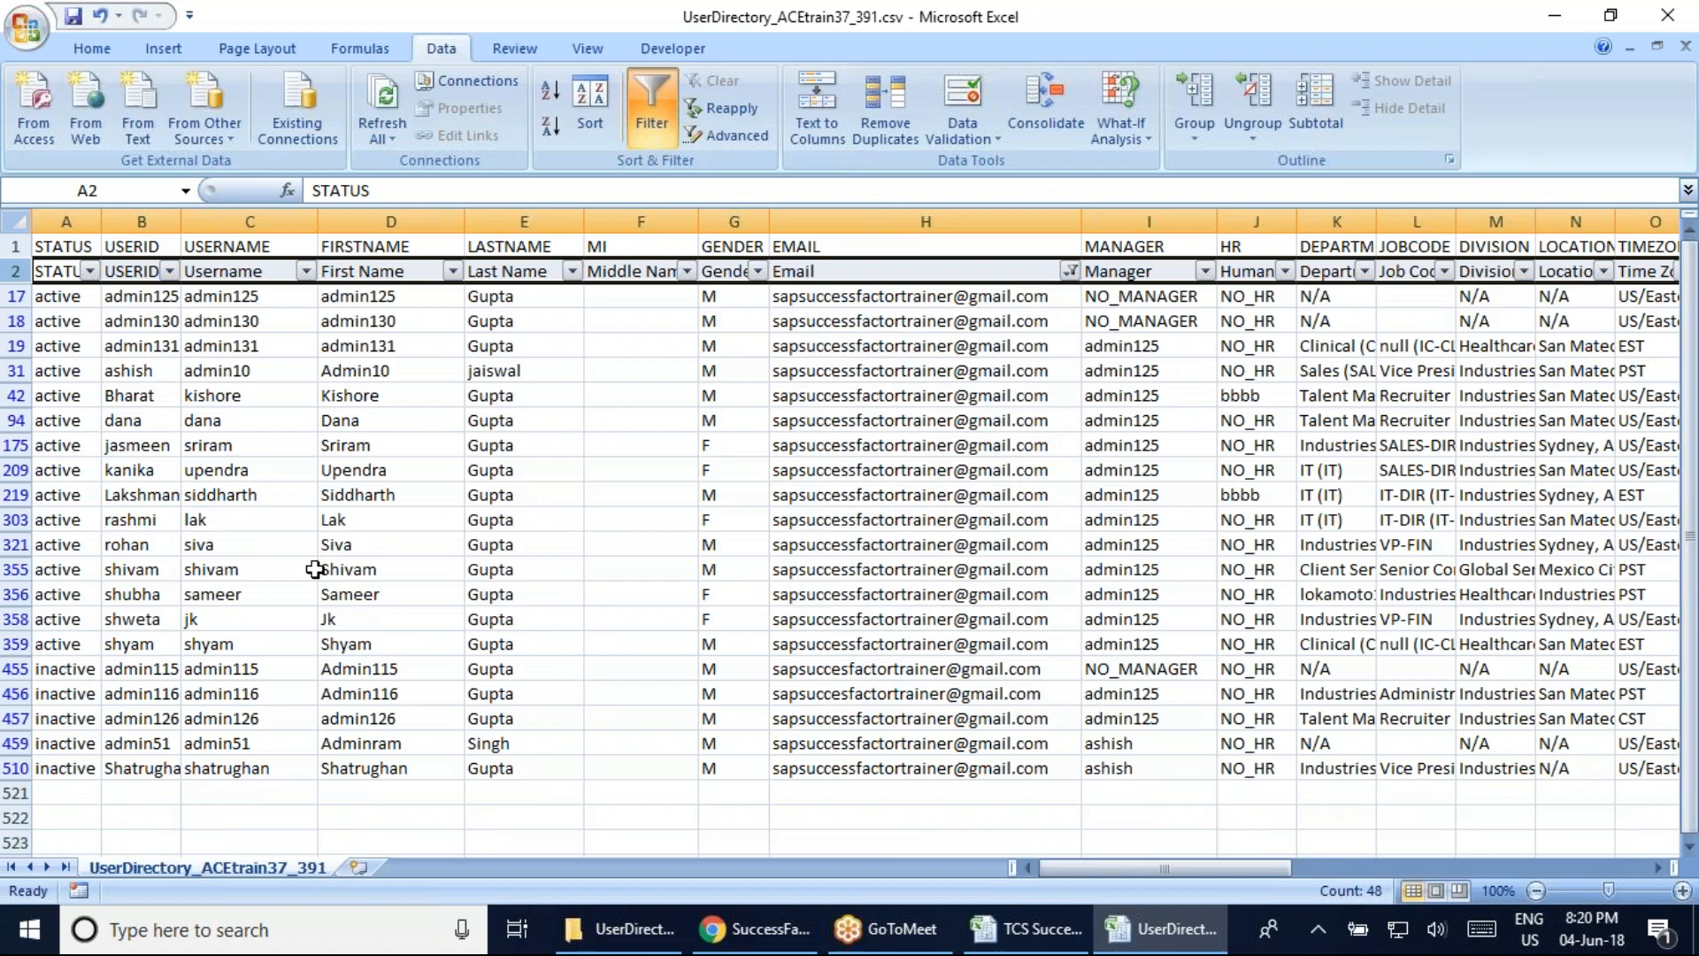
click(369, 494)
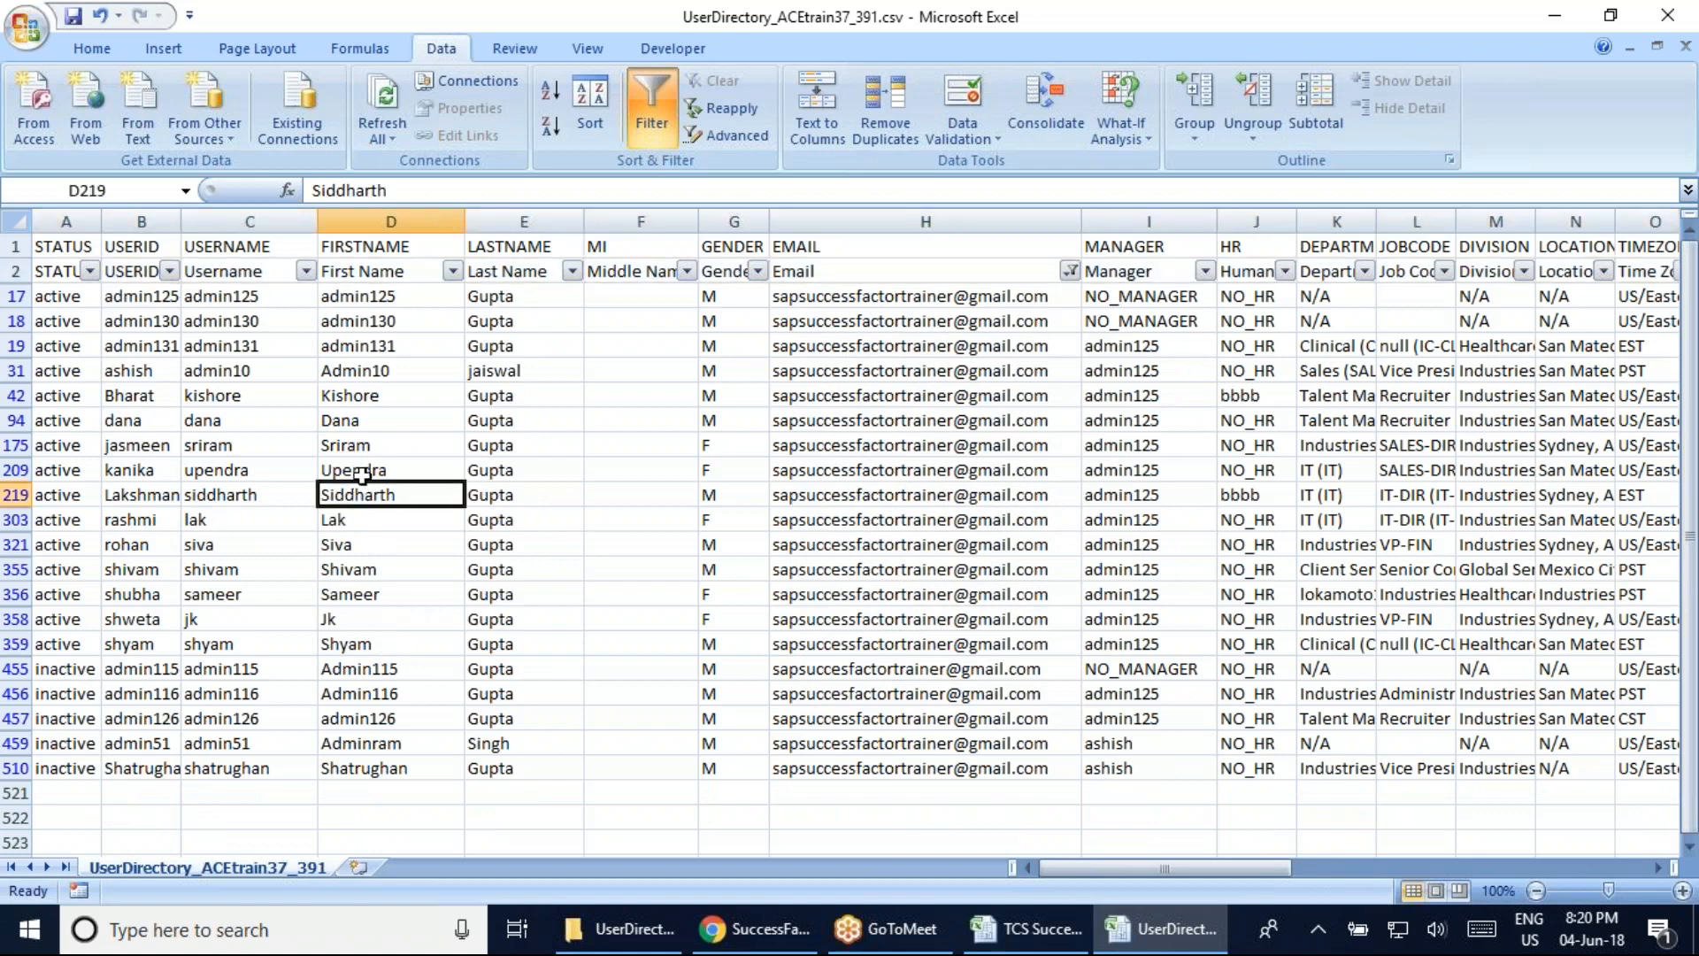
click(338, 399)
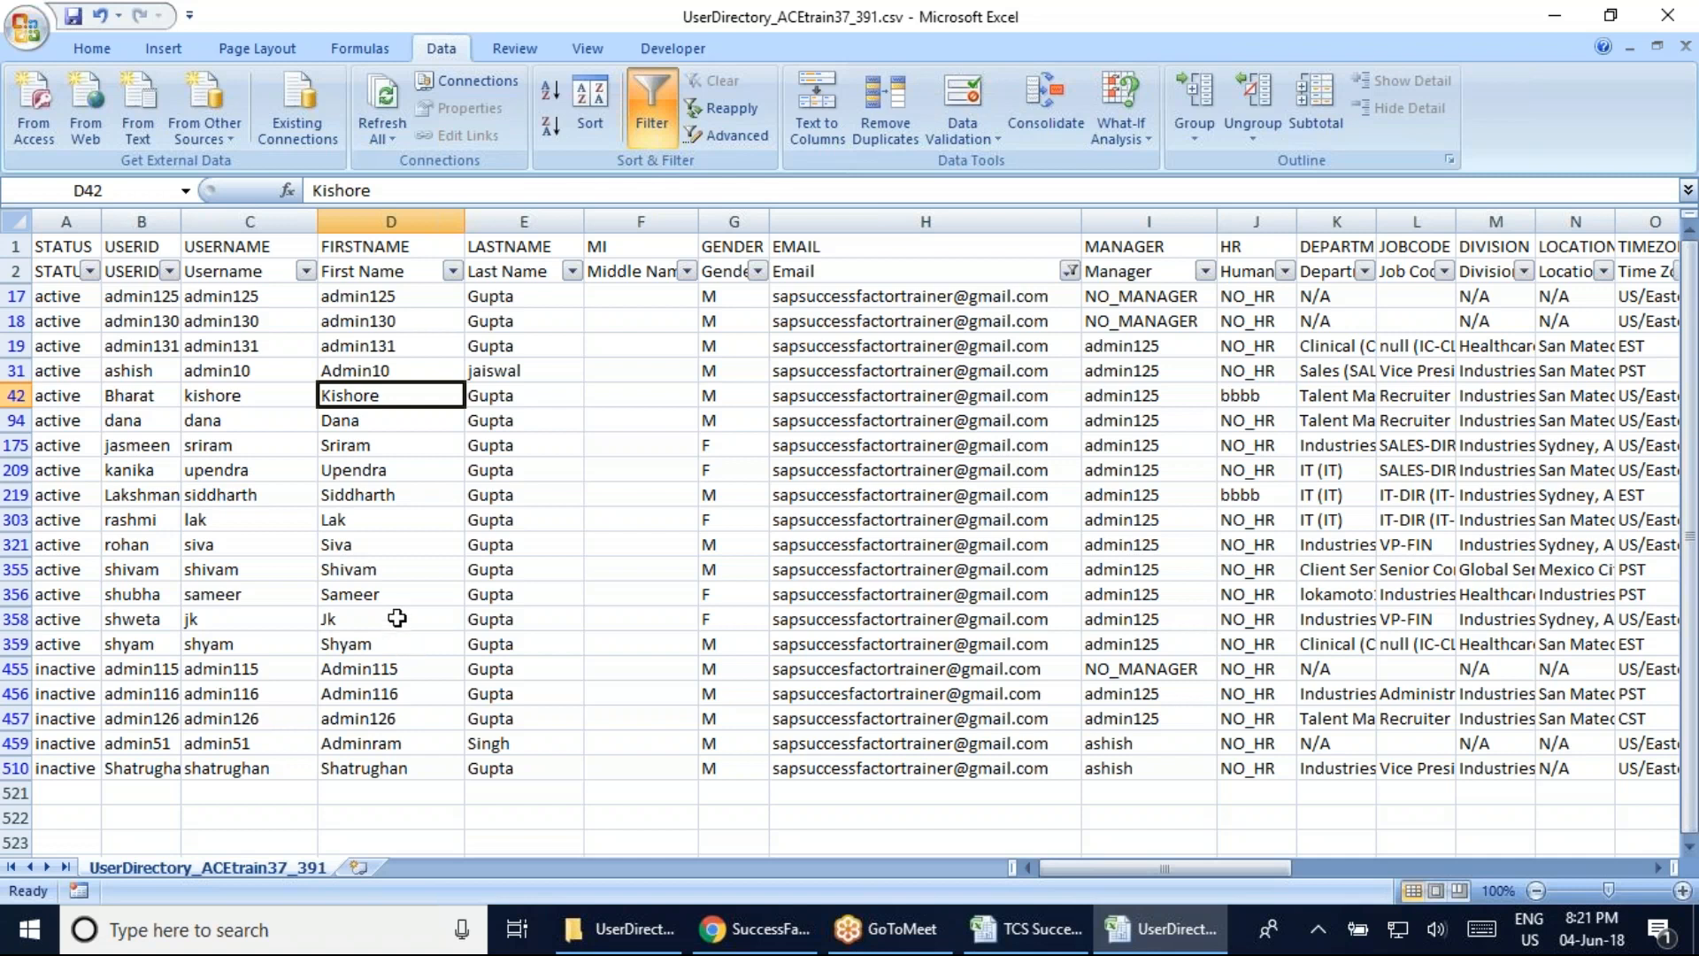
click(369, 549)
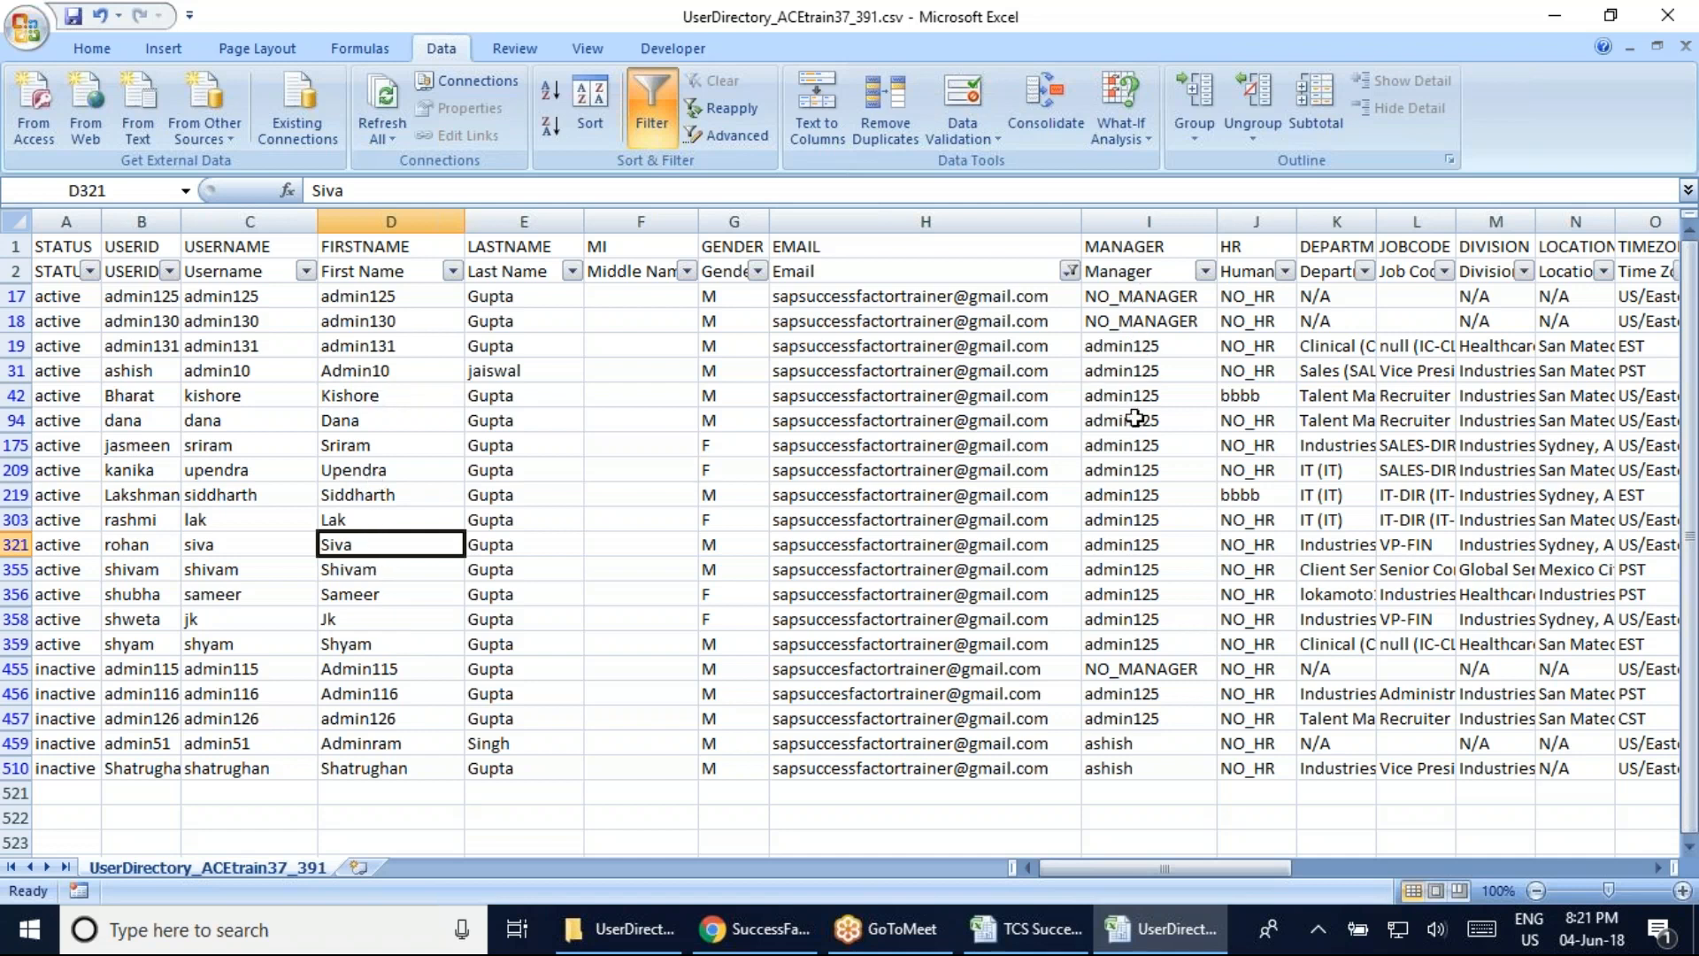
drag(1131, 345, 1117, 547)
Log into SuccessFactors with the manager's credentials, then return to the user directory CSV in Excel
key(alt+Tab)
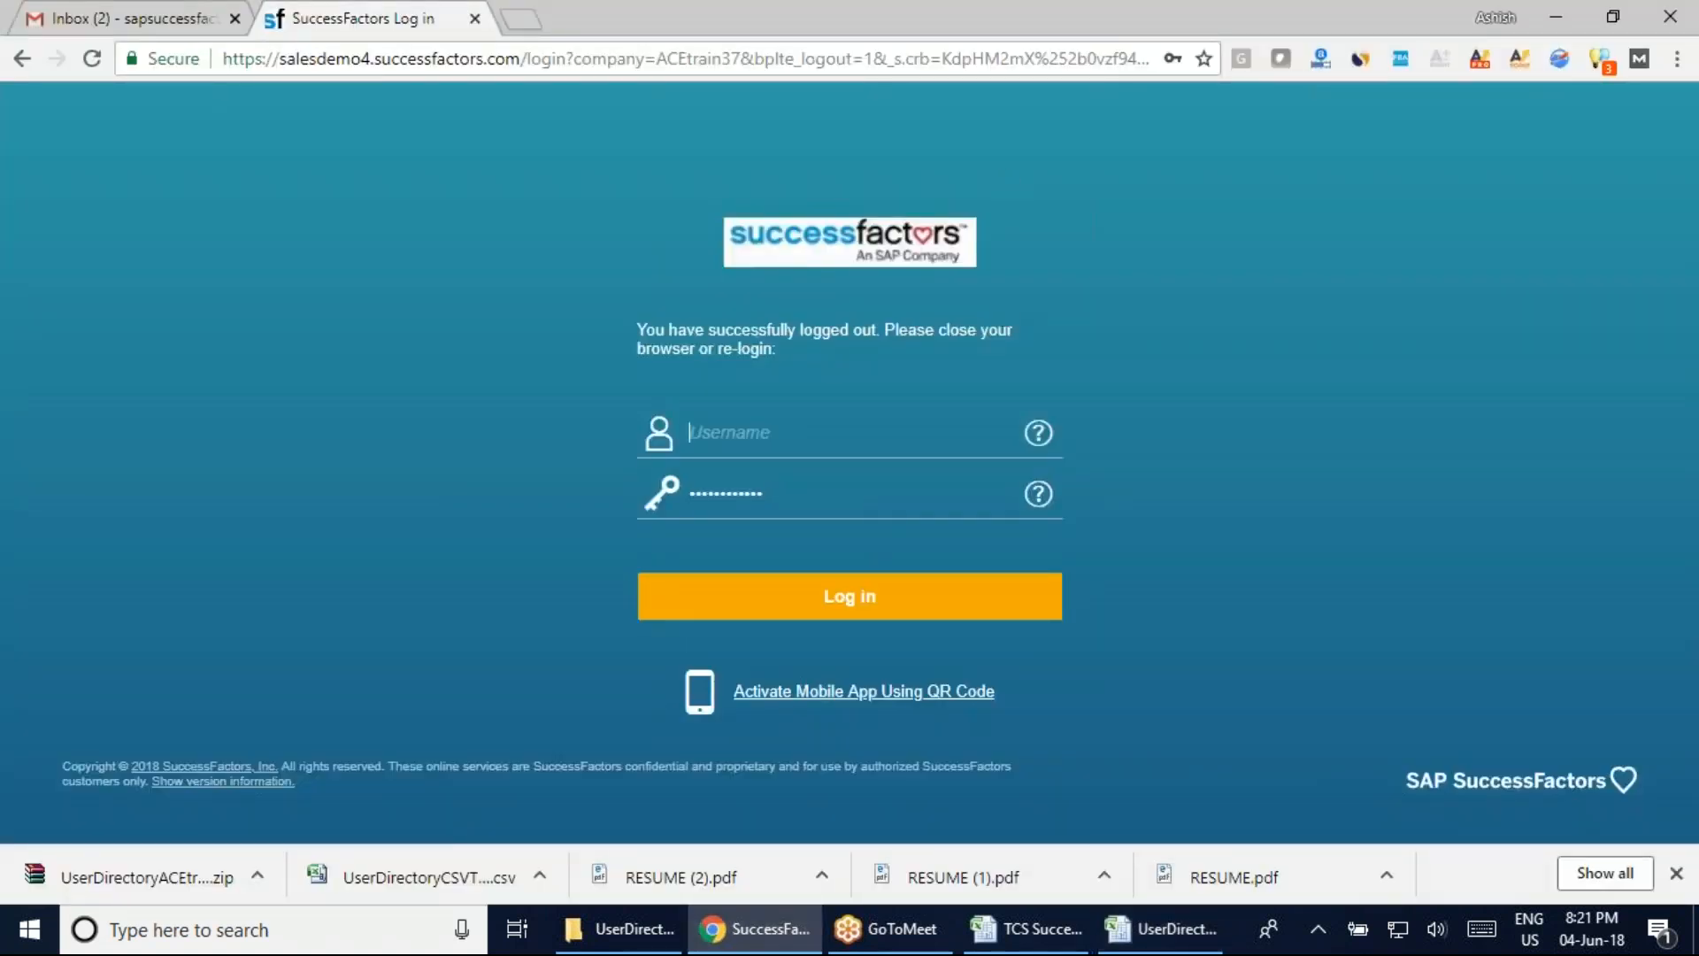
text(a••)
key(Return)
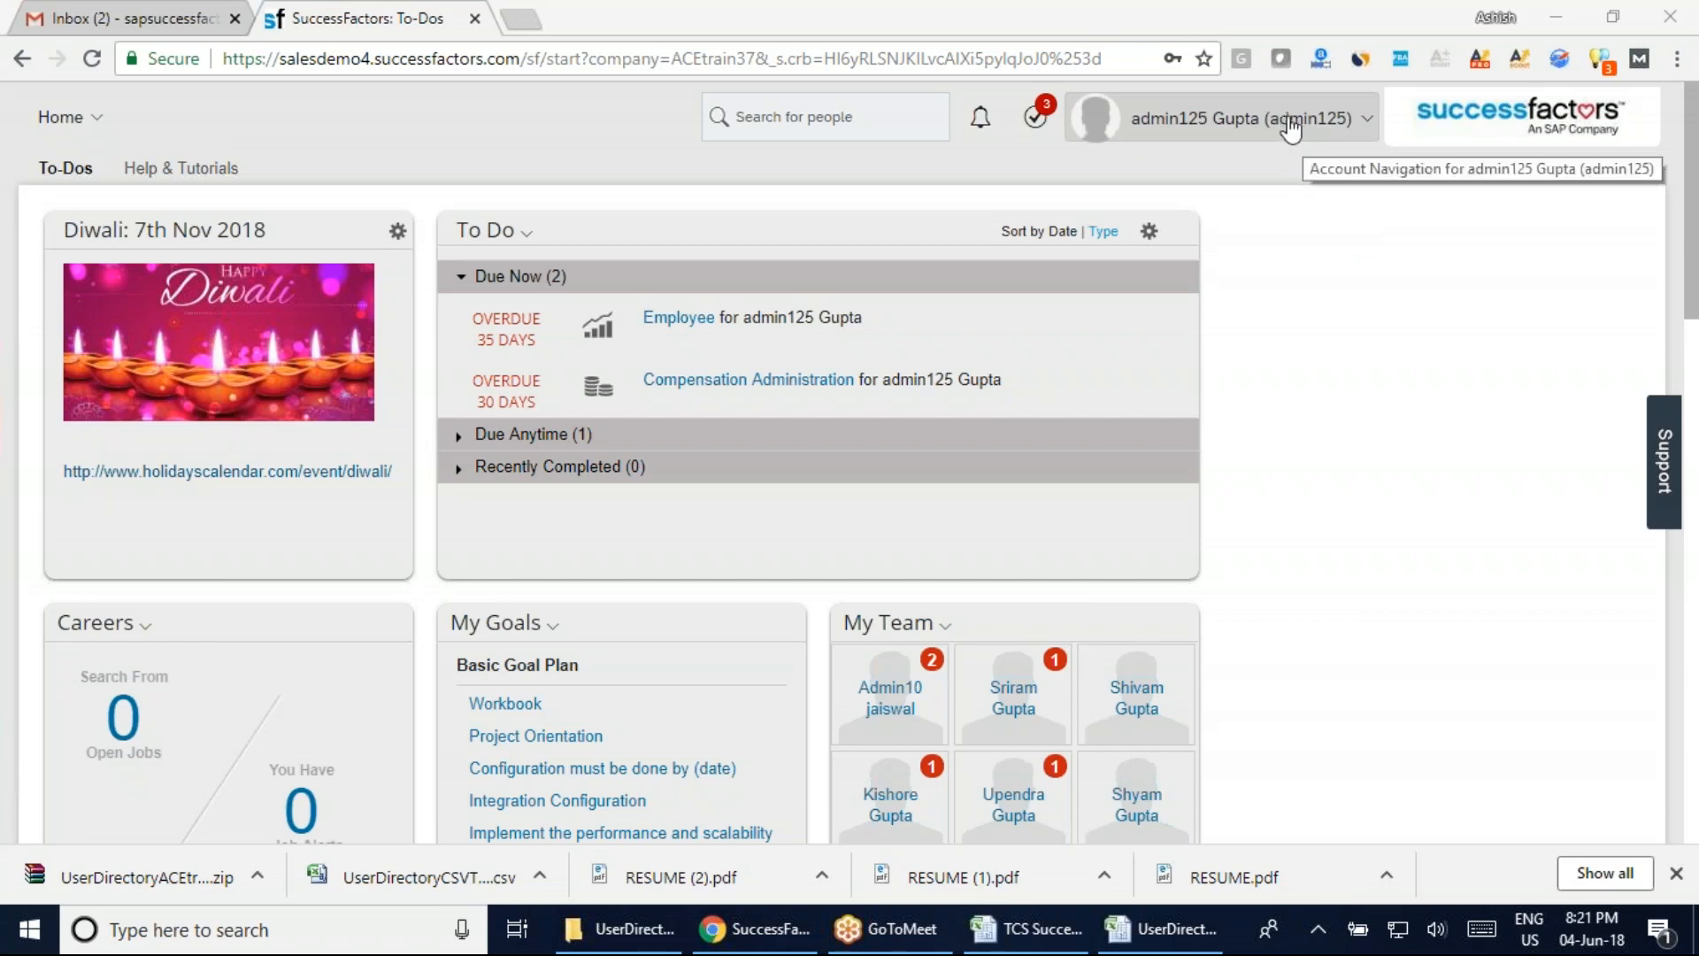
click(1030, 930)
click(1134, 930)
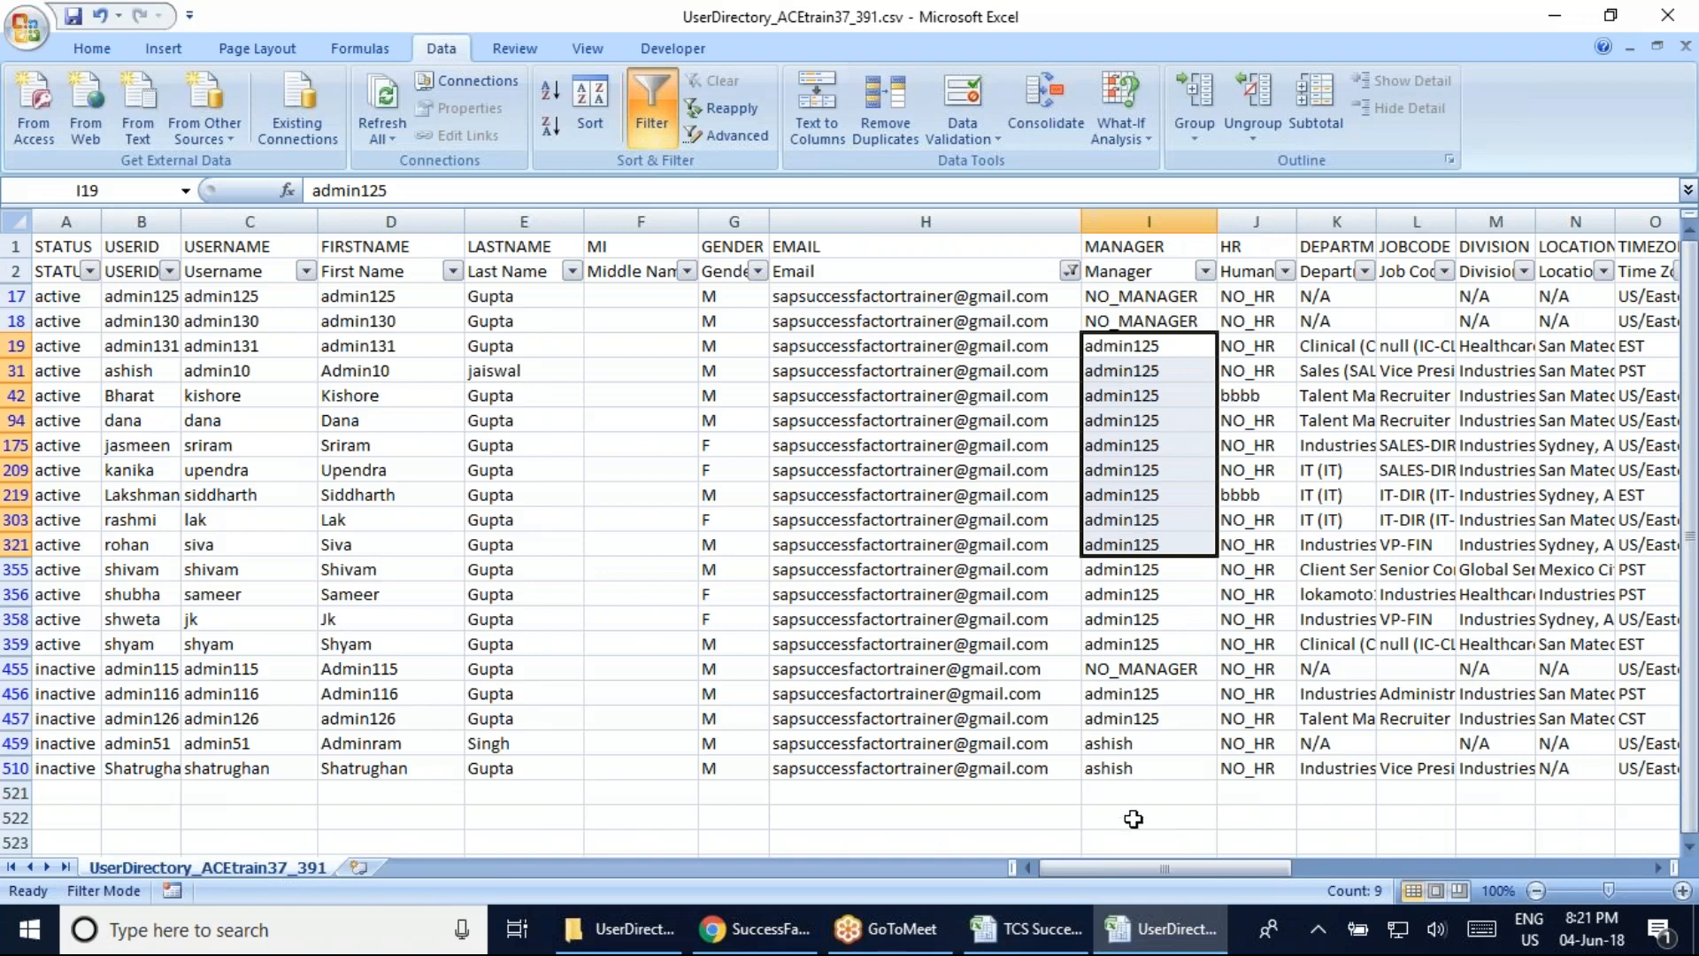
click(1132, 745)
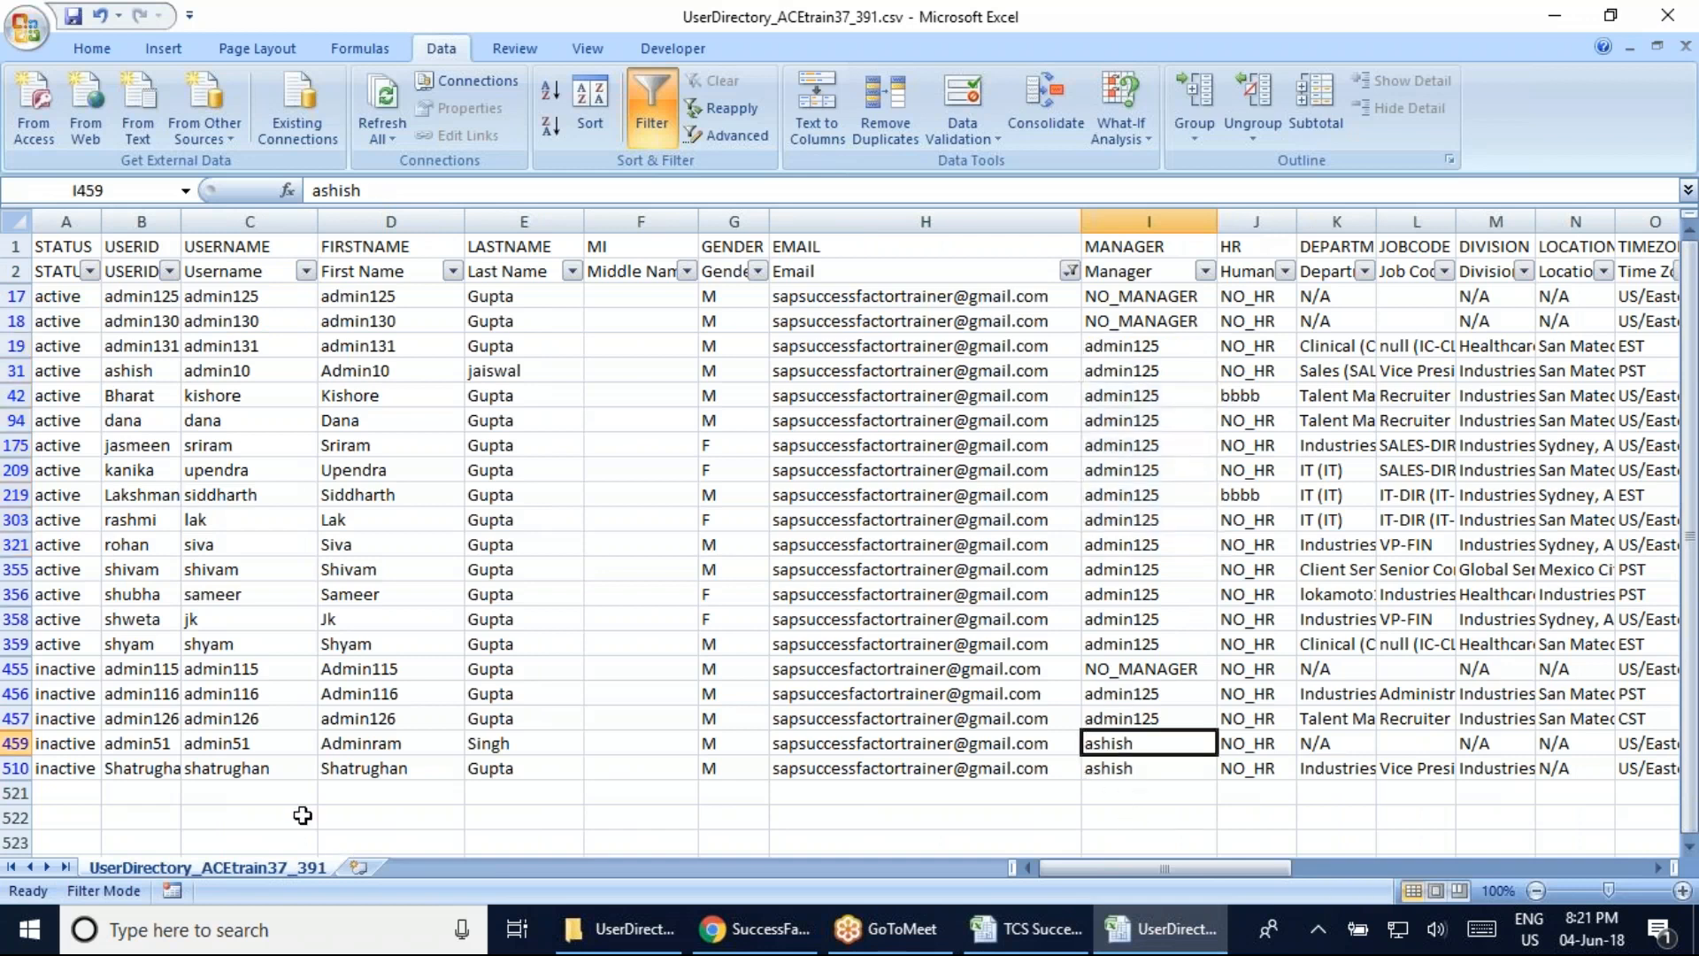
click(1145, 769)
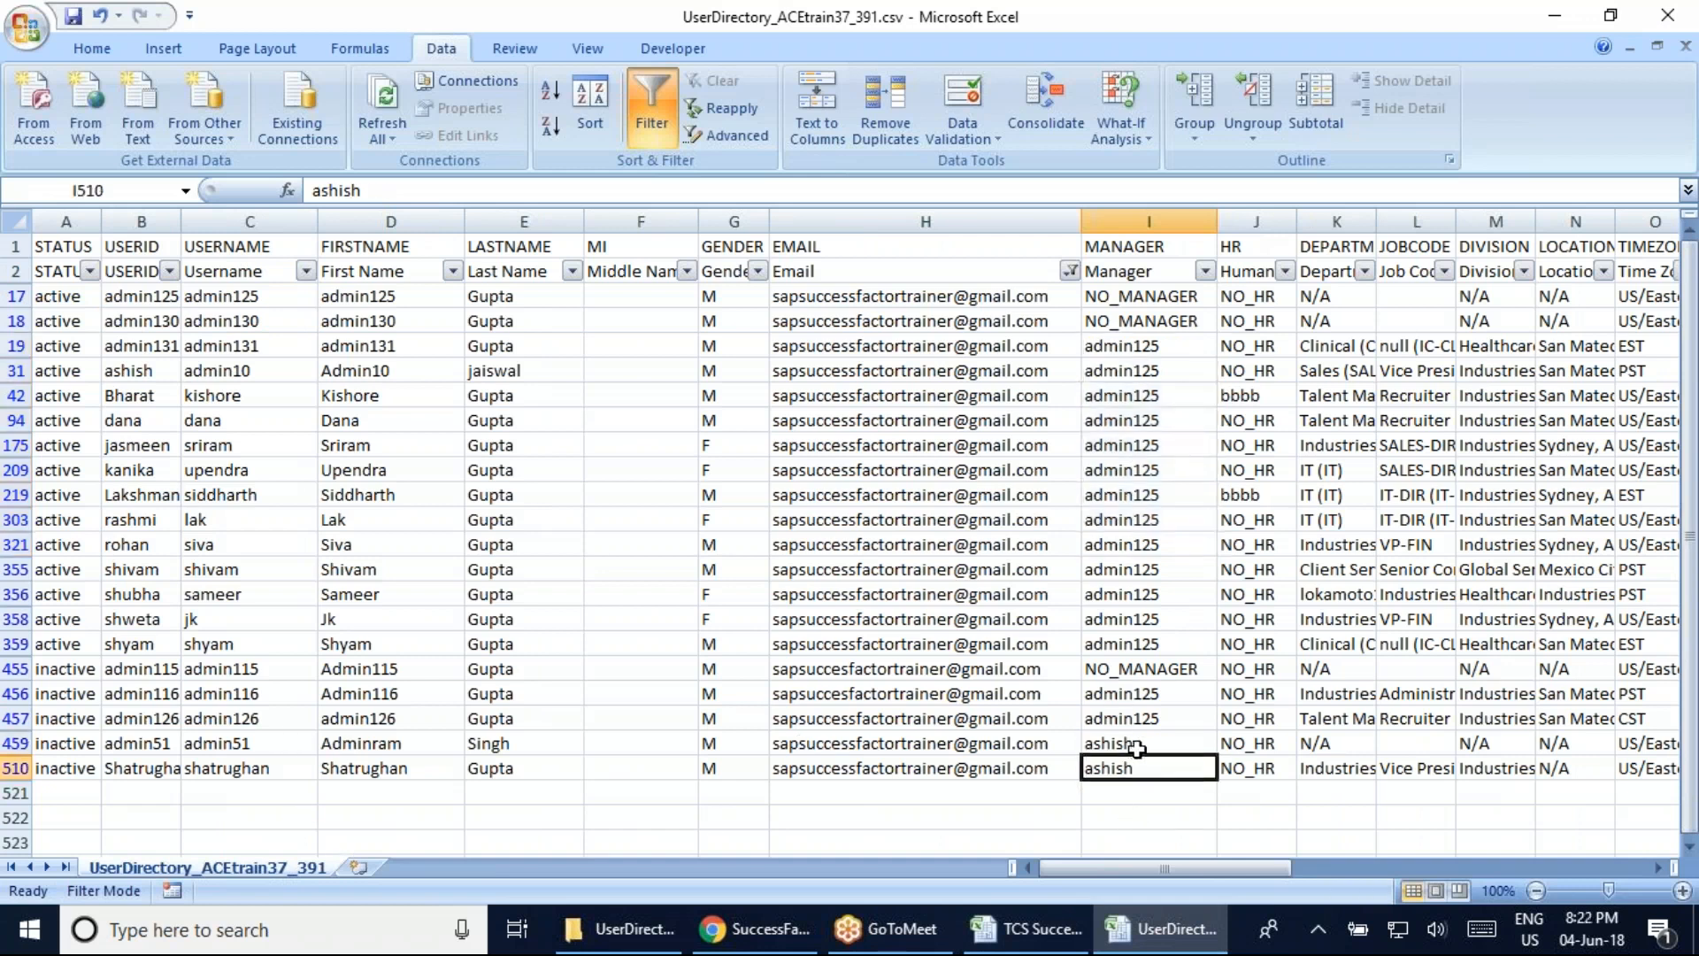
click(1136, 749)
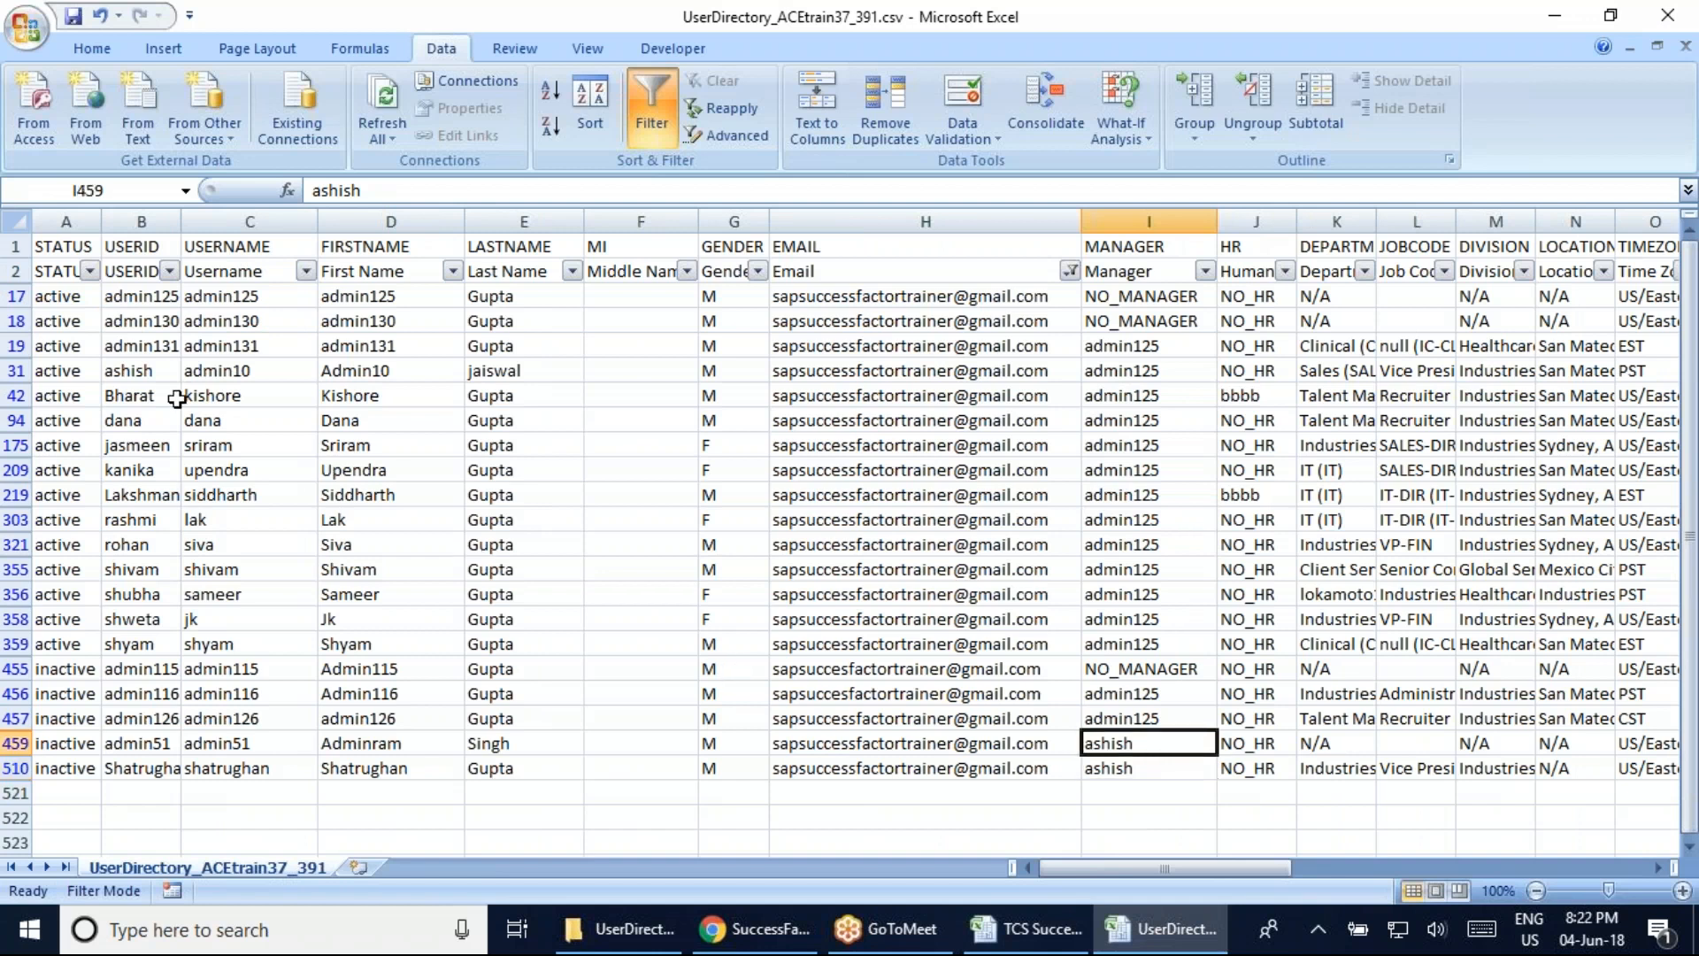
click(144, 372)
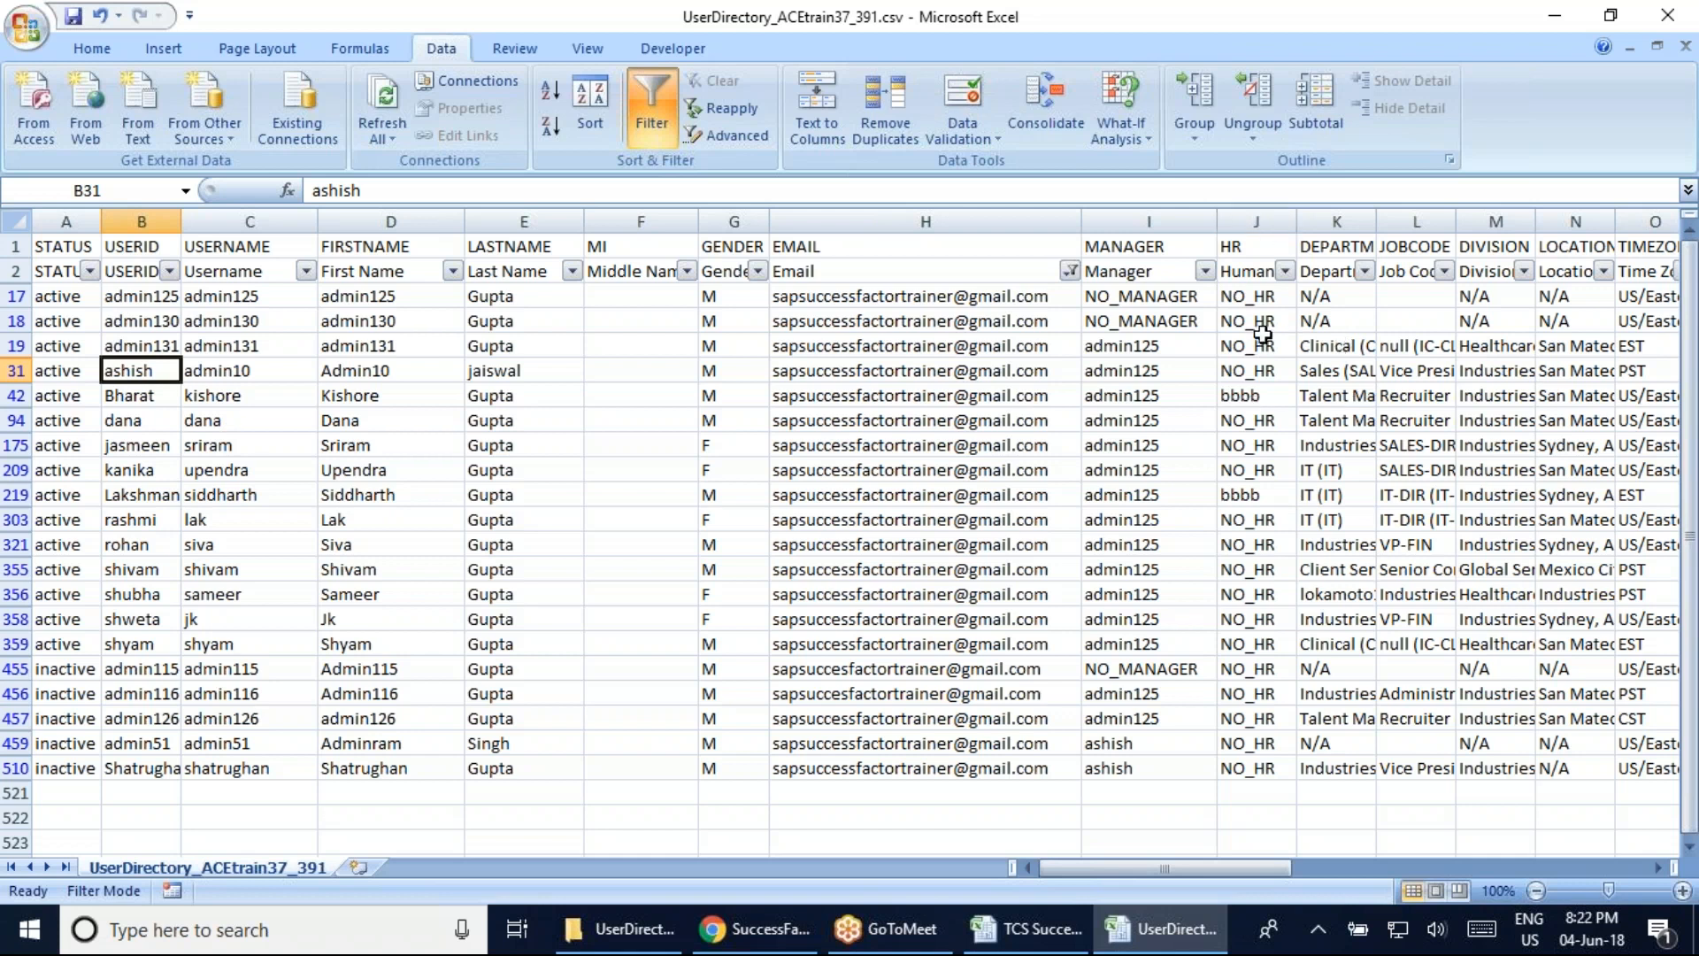
click(1248, 396)
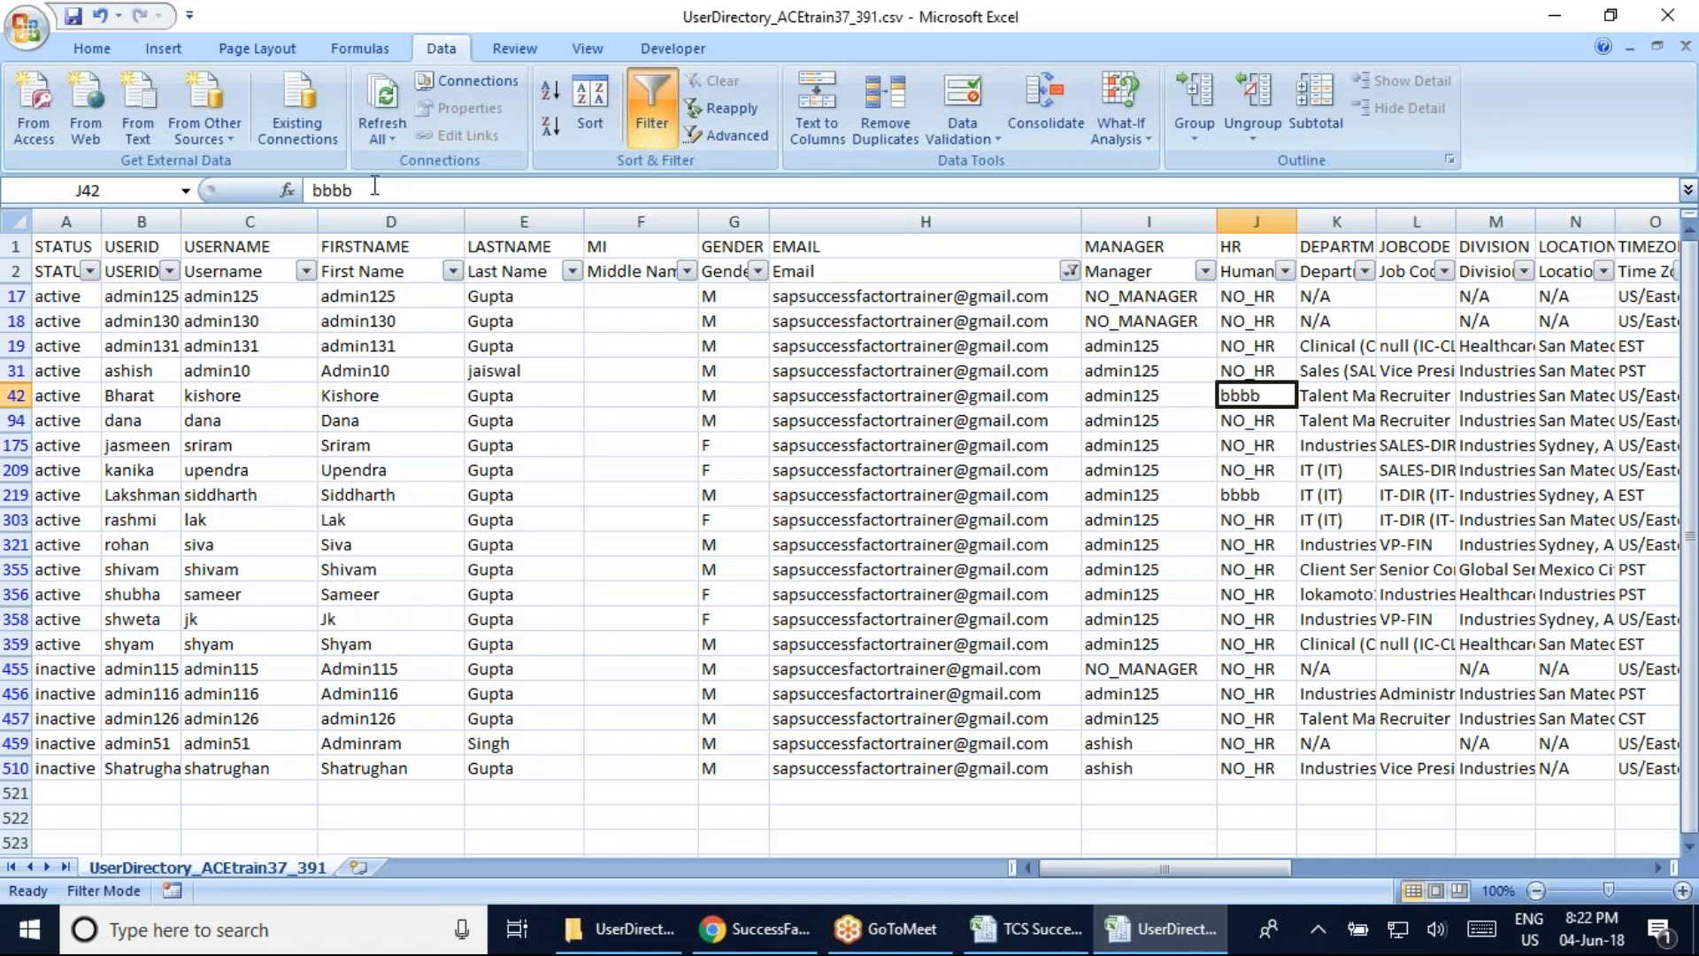
drag(376, 189, 311, 189)
Turn off the data filter so all user rows show again
click(15, 273)
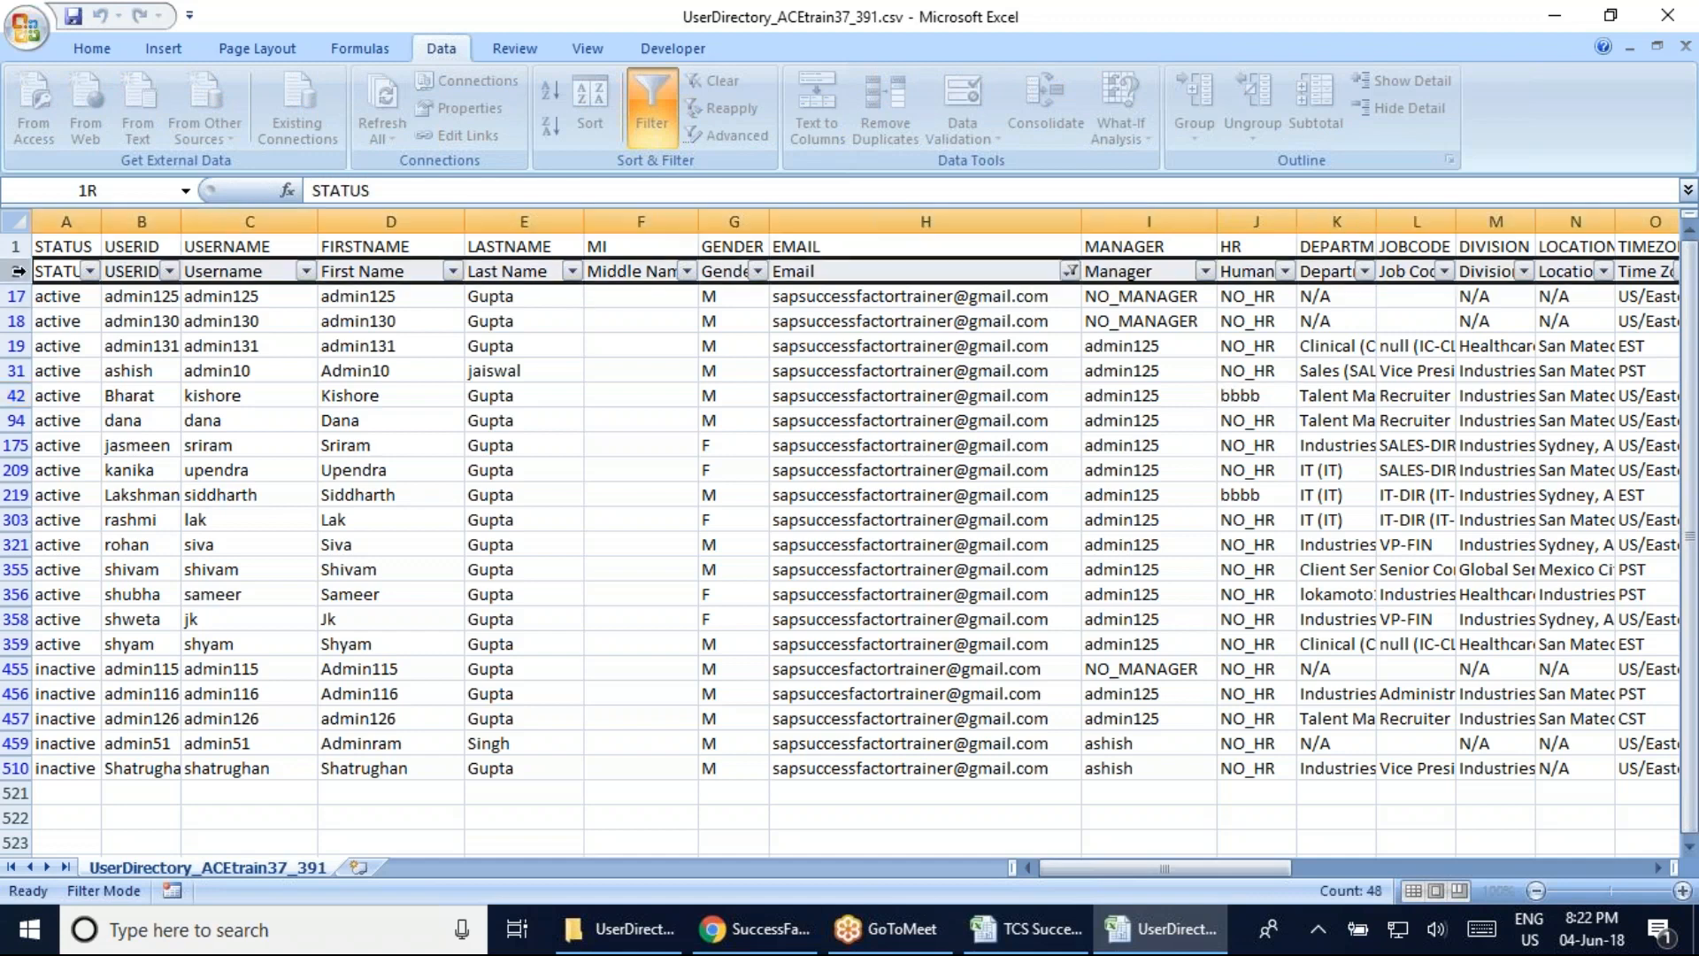
click(652, 107)
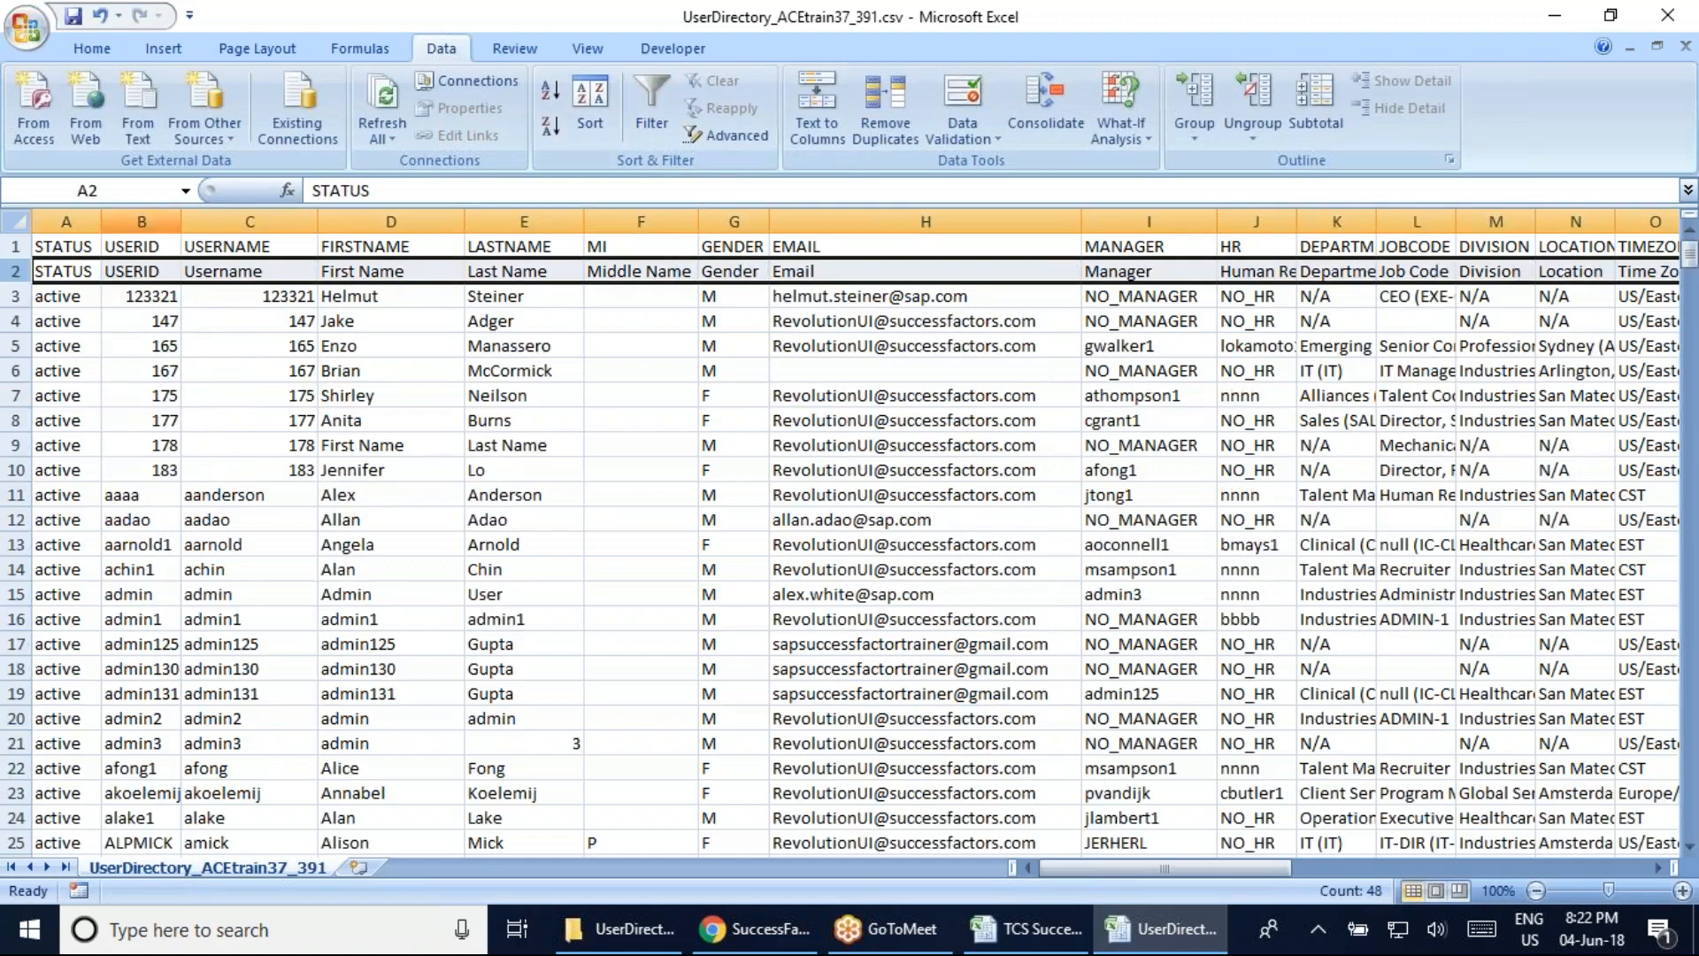
click(142, 221)
key(ctrl+f)
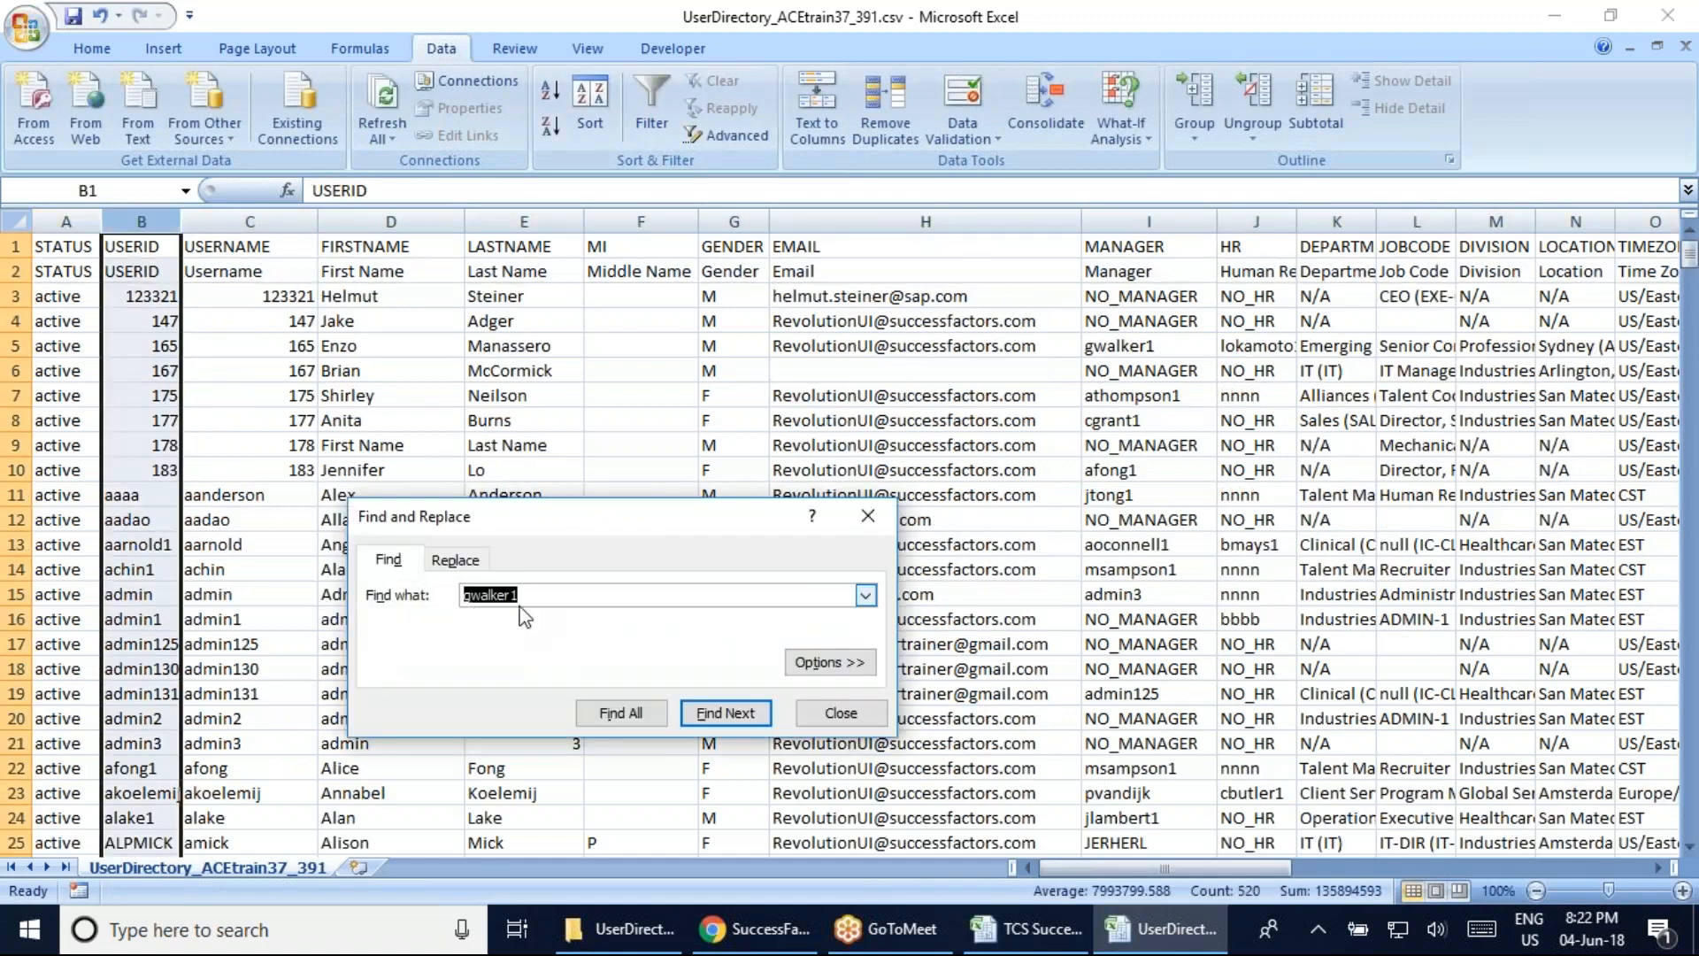
click(869, 517)
Search for bbbb in the FIRSTNAME, USERNAME and USERID columns, finding it under USERID
click(391, 221)
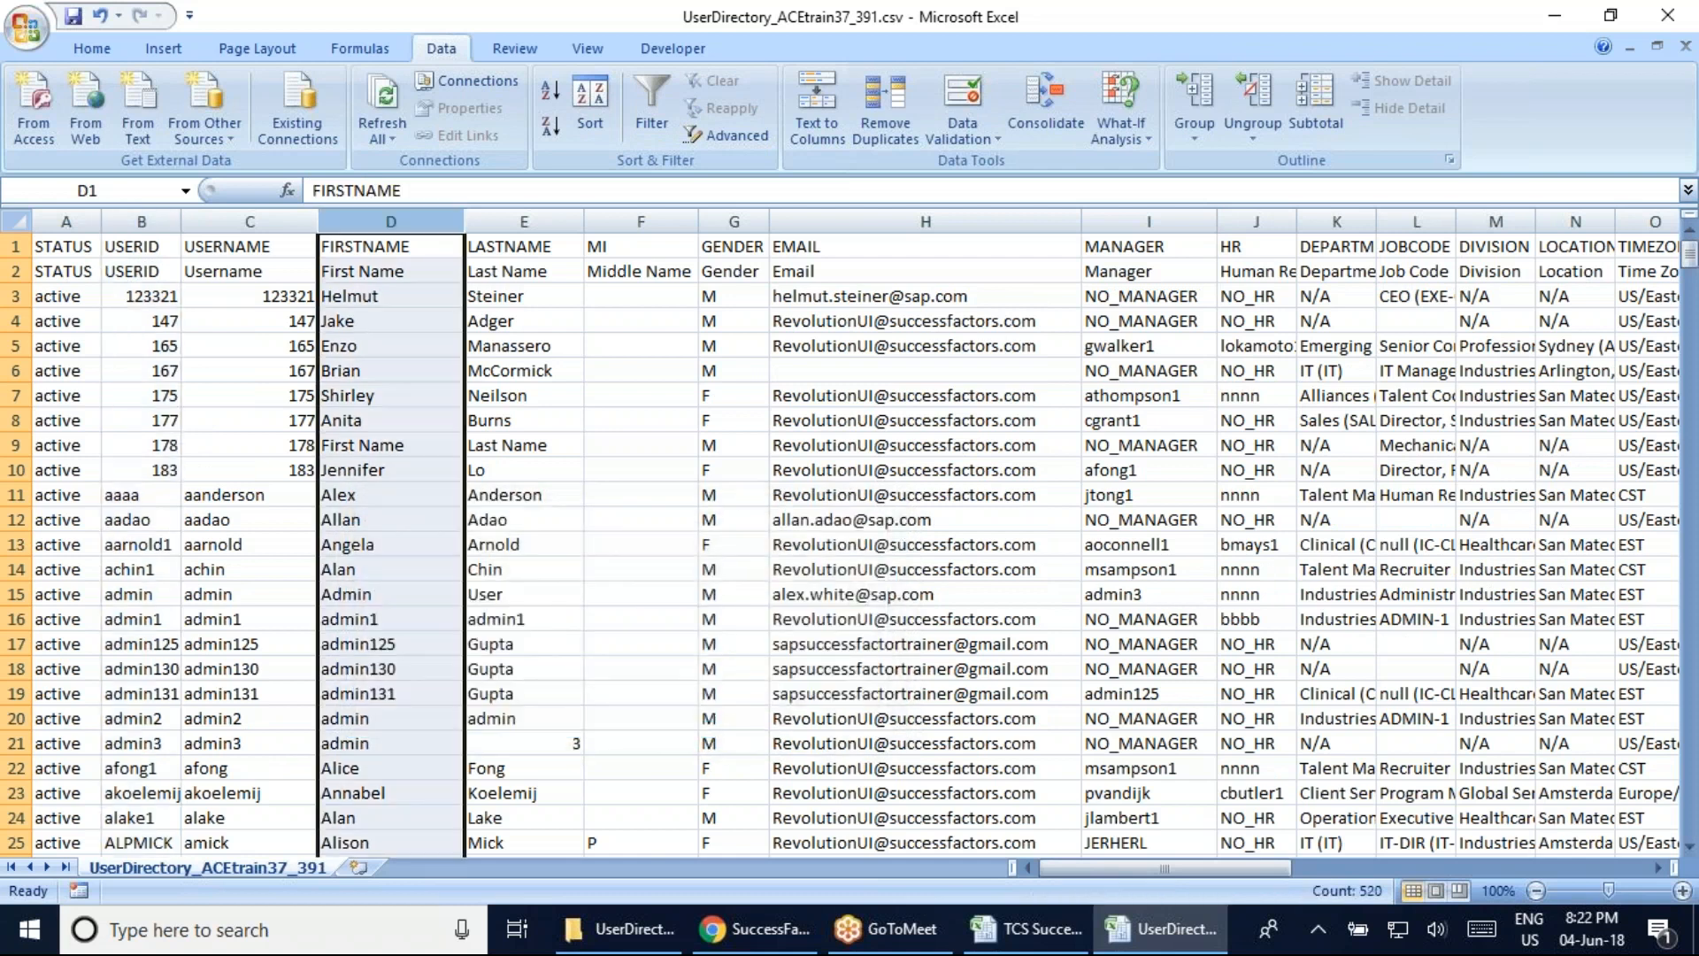
key(ctrl+f)
text(bbbb)
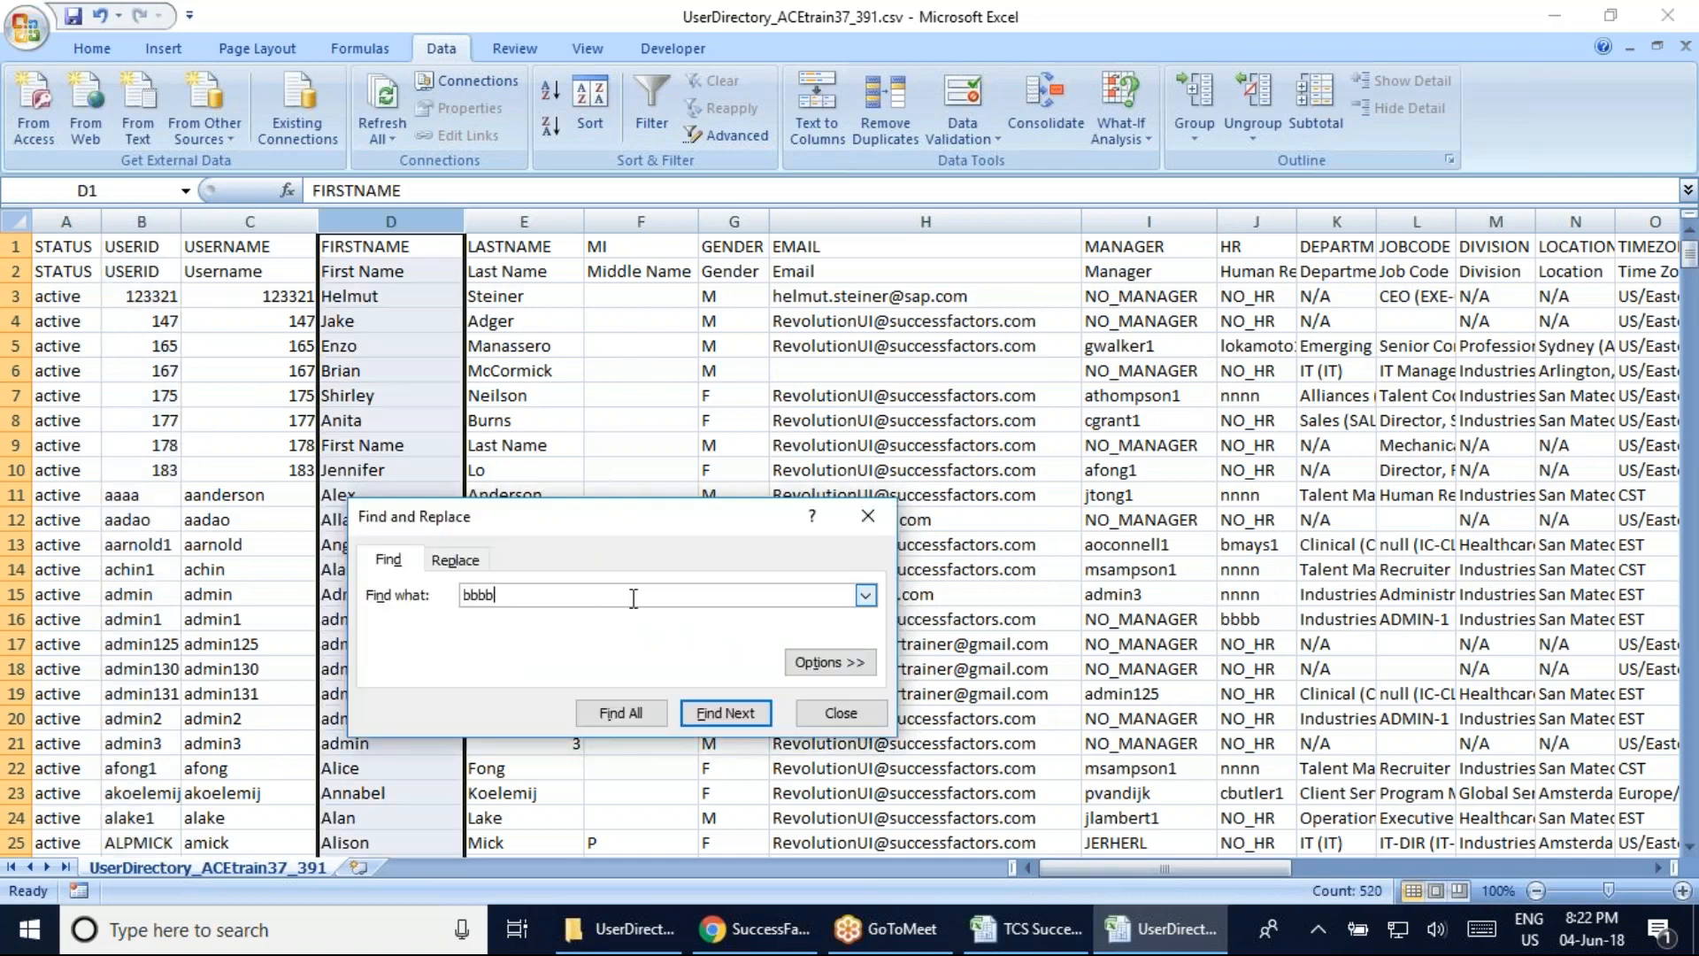
key(Return)
key(Return)
click(250, 221)
click(521, 596)
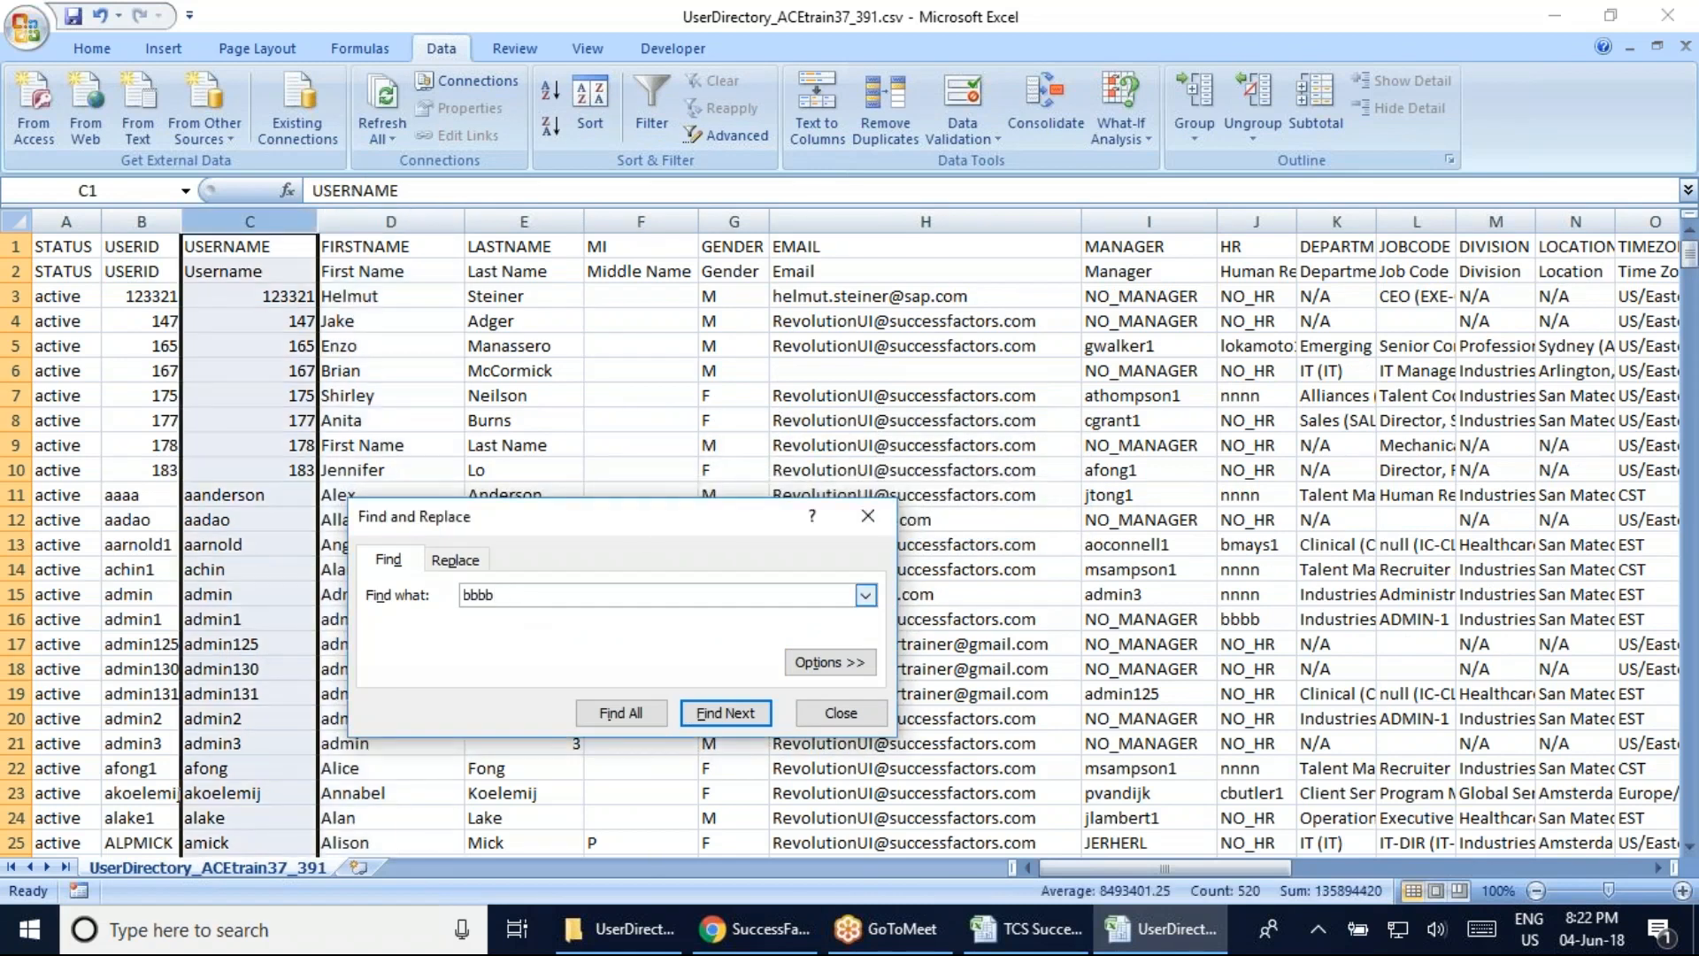
key(Return)
click(850, 521)
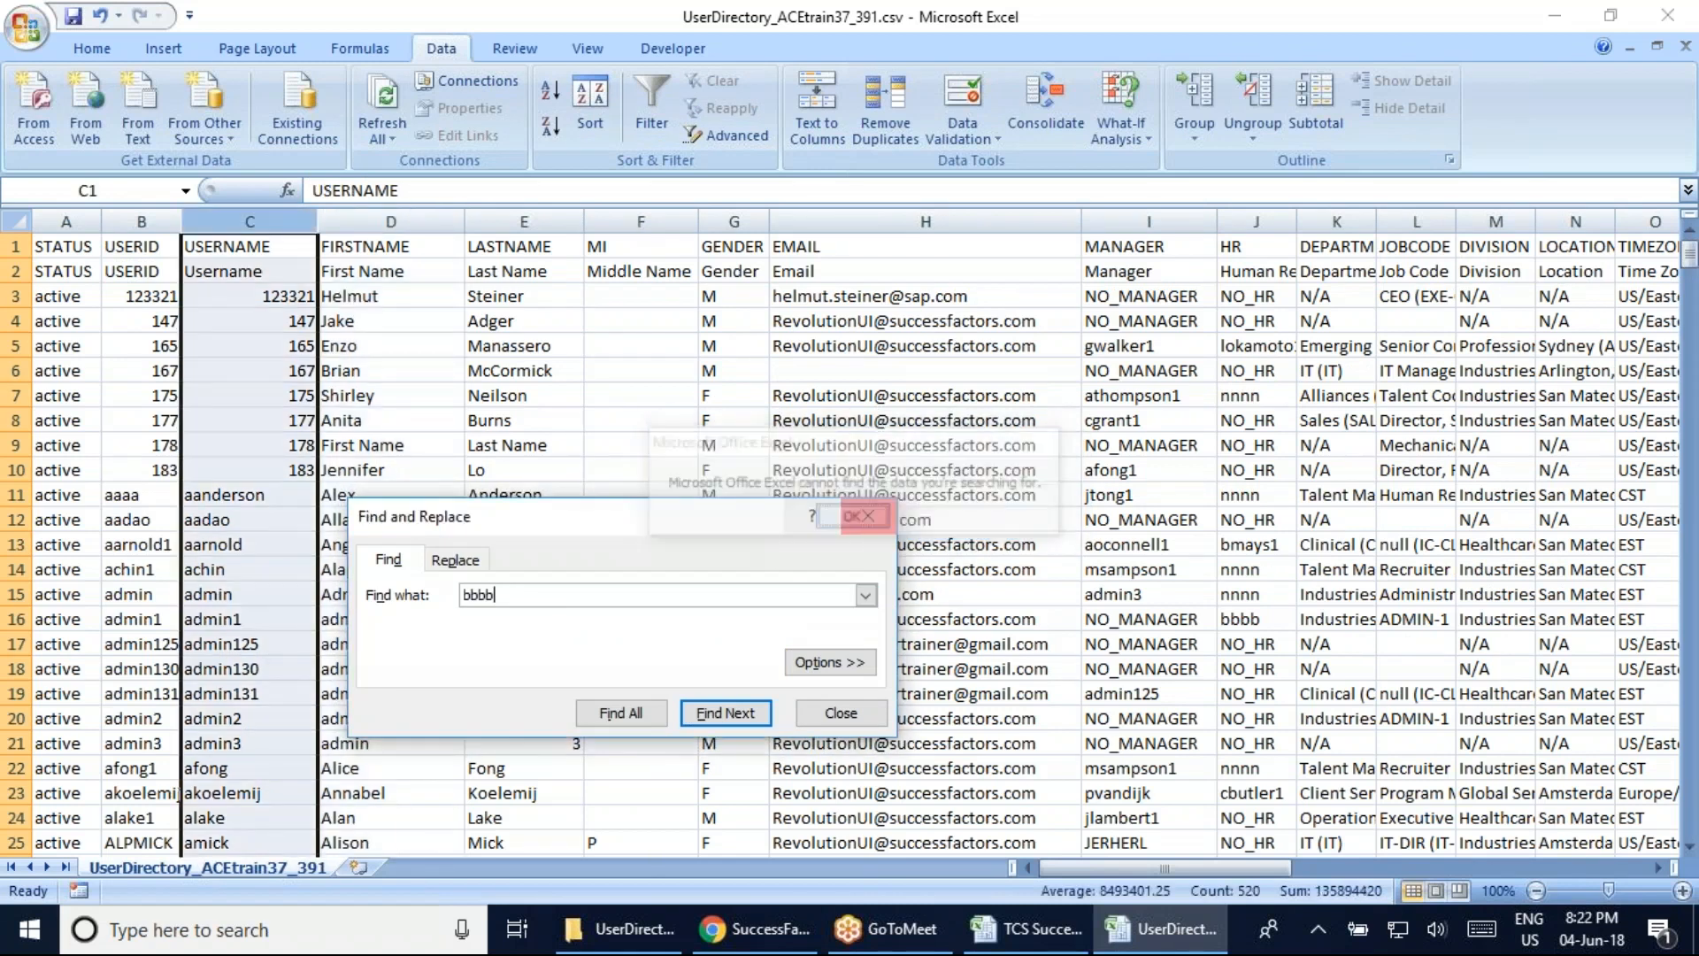
click(142, 221)
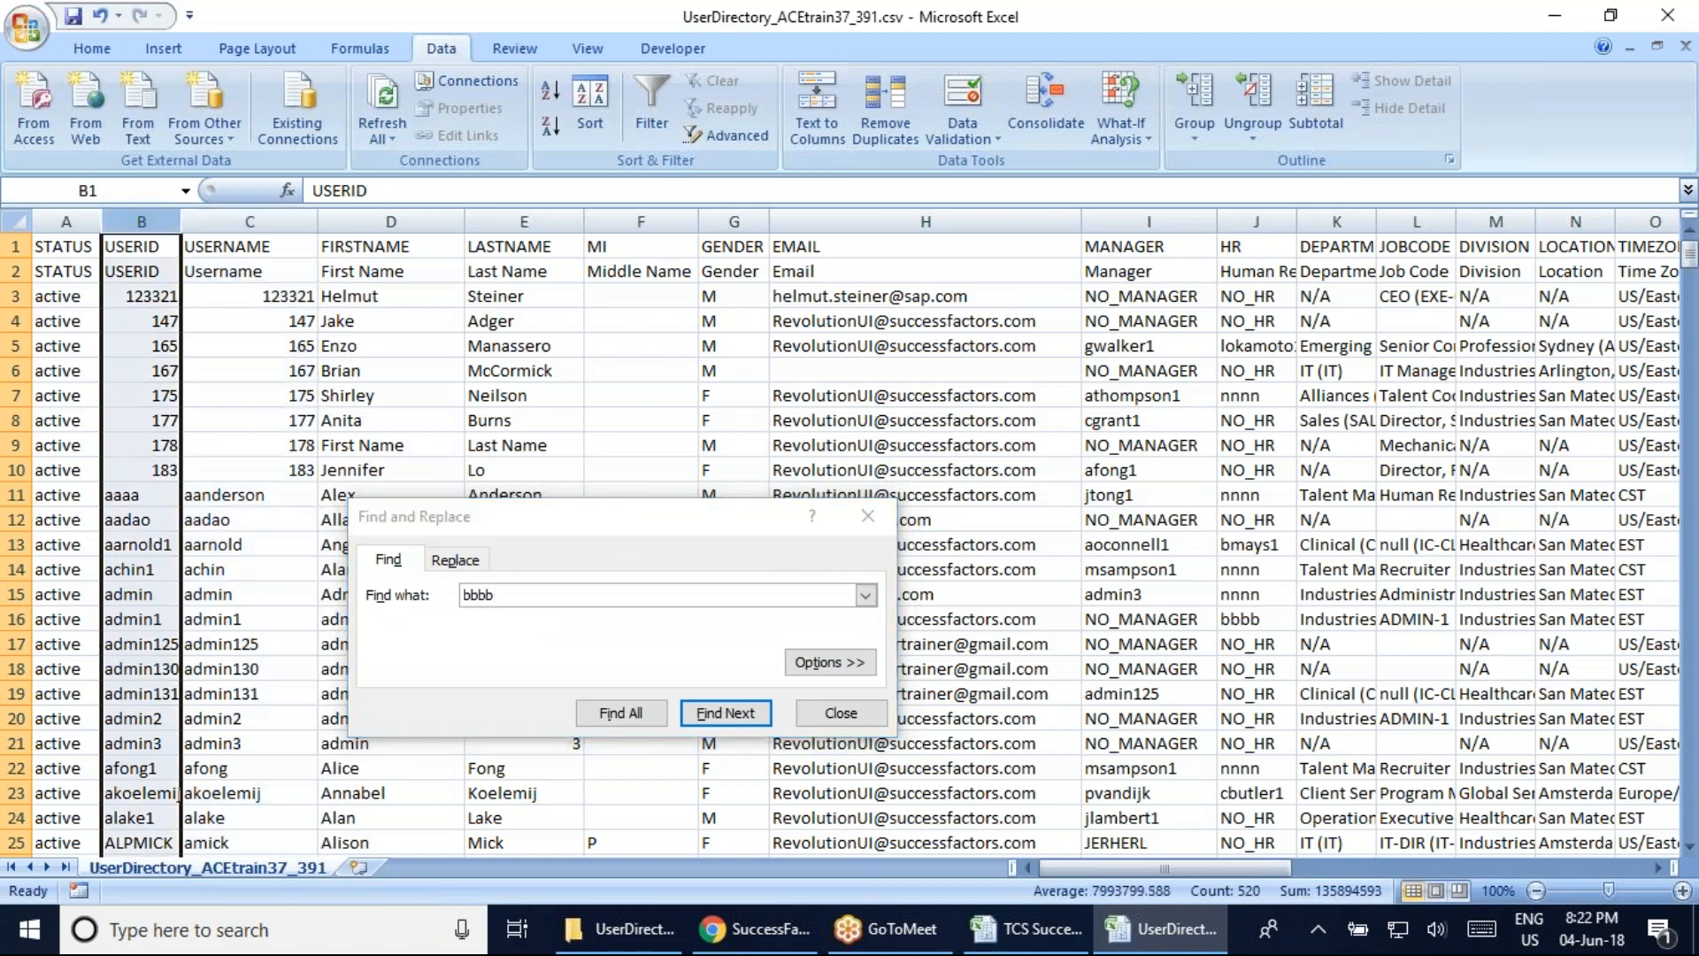
click(518, 599)
click(757, 715)
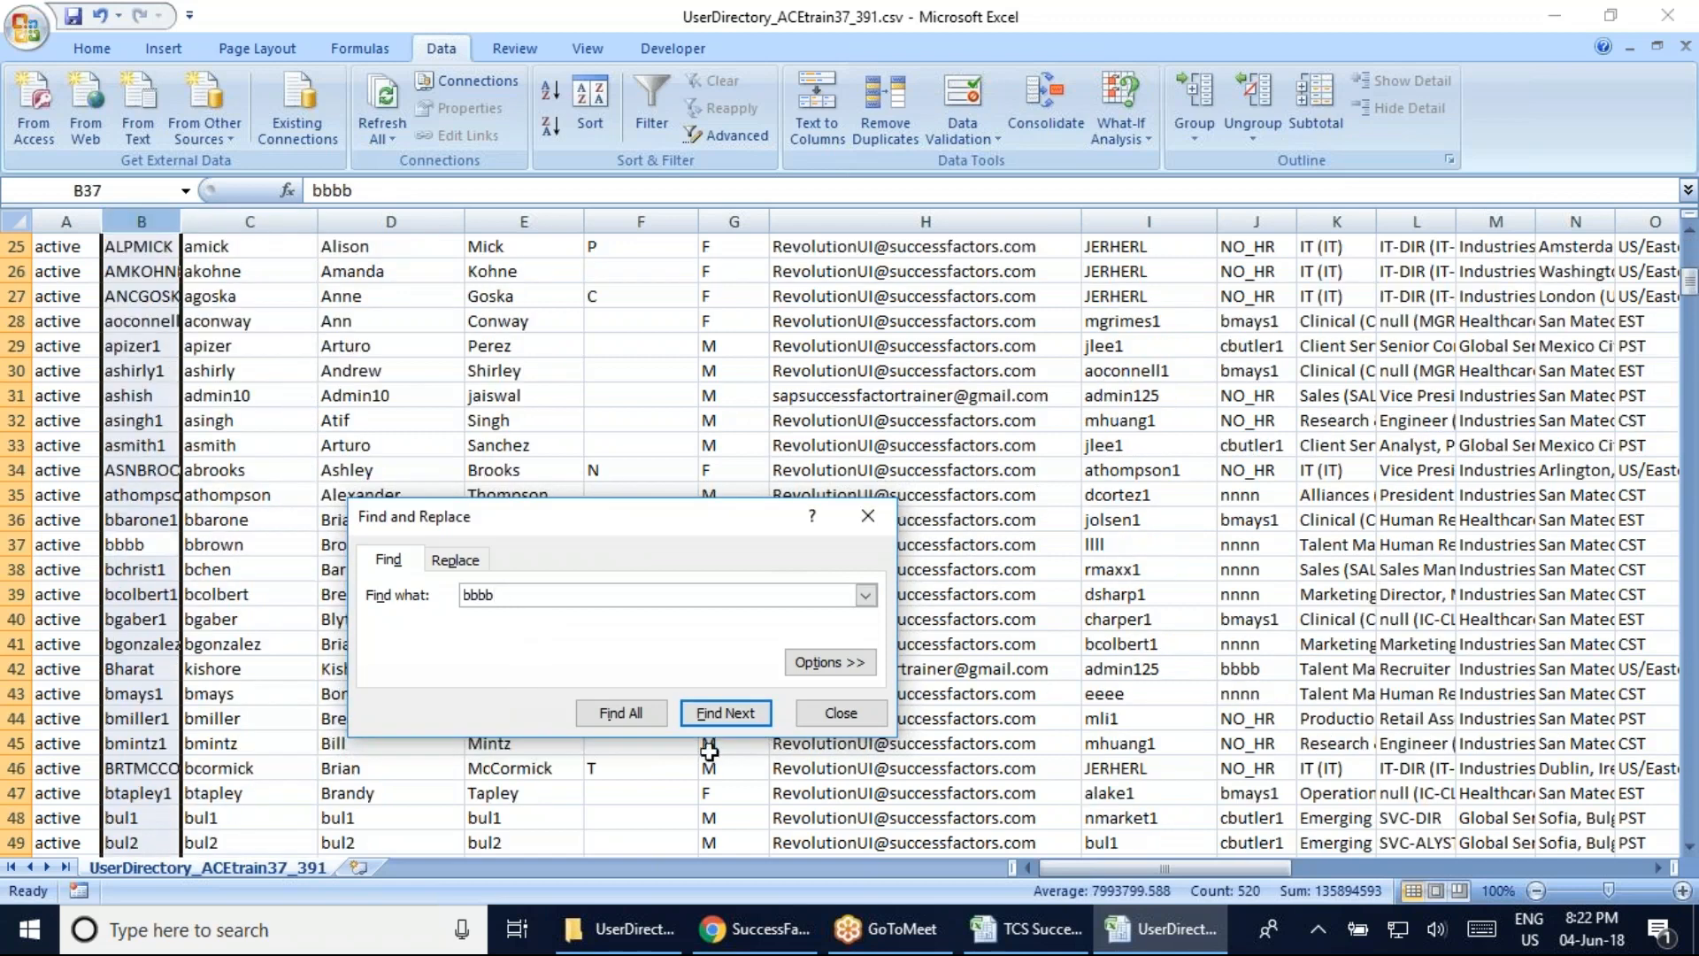
click(840, 713)
Inspect row 37's user ID, first and last name, department and job code
click(131, 549)
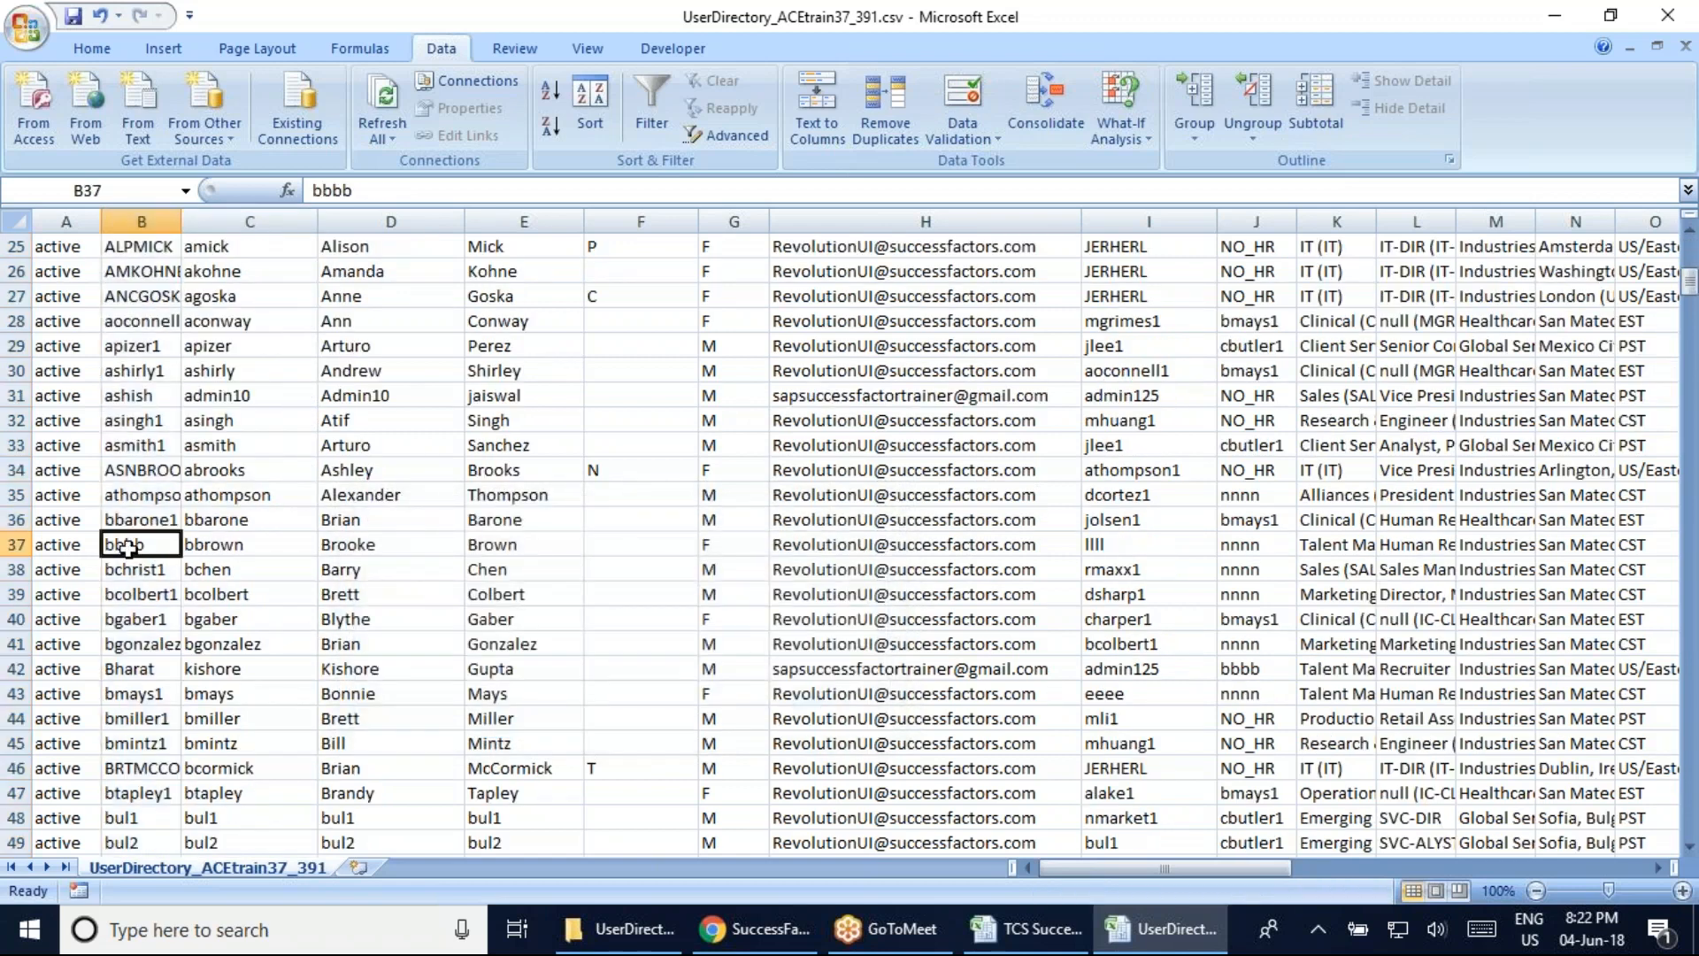
click(368, 552)
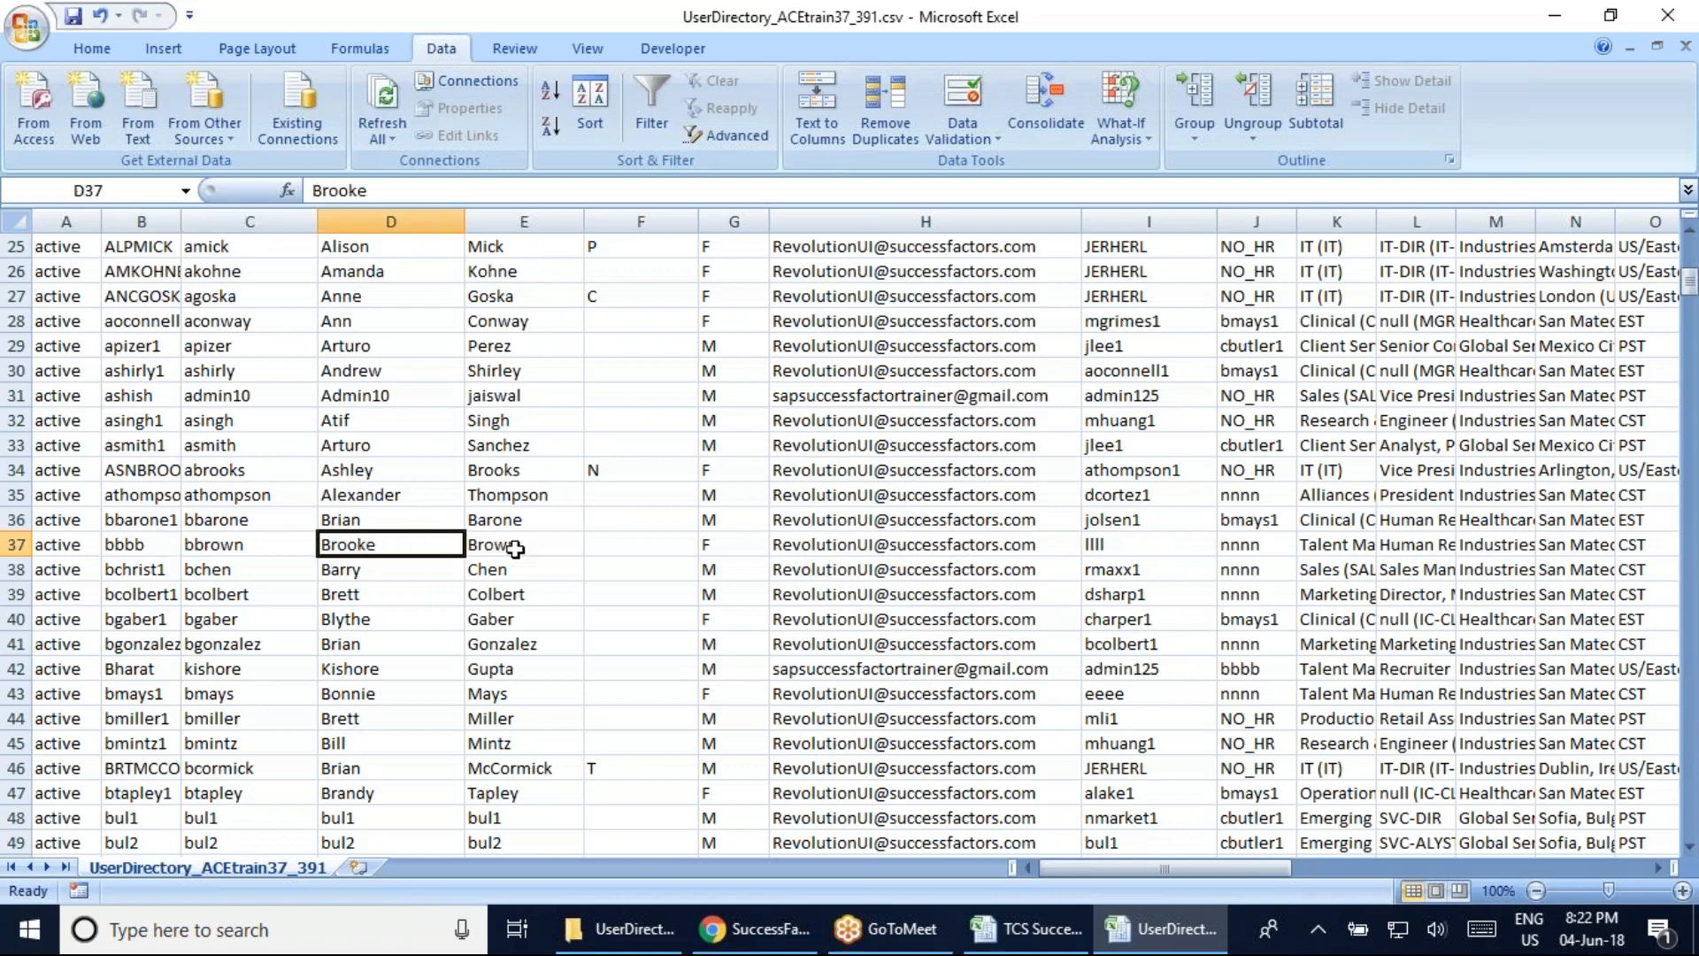
click(494, 549)
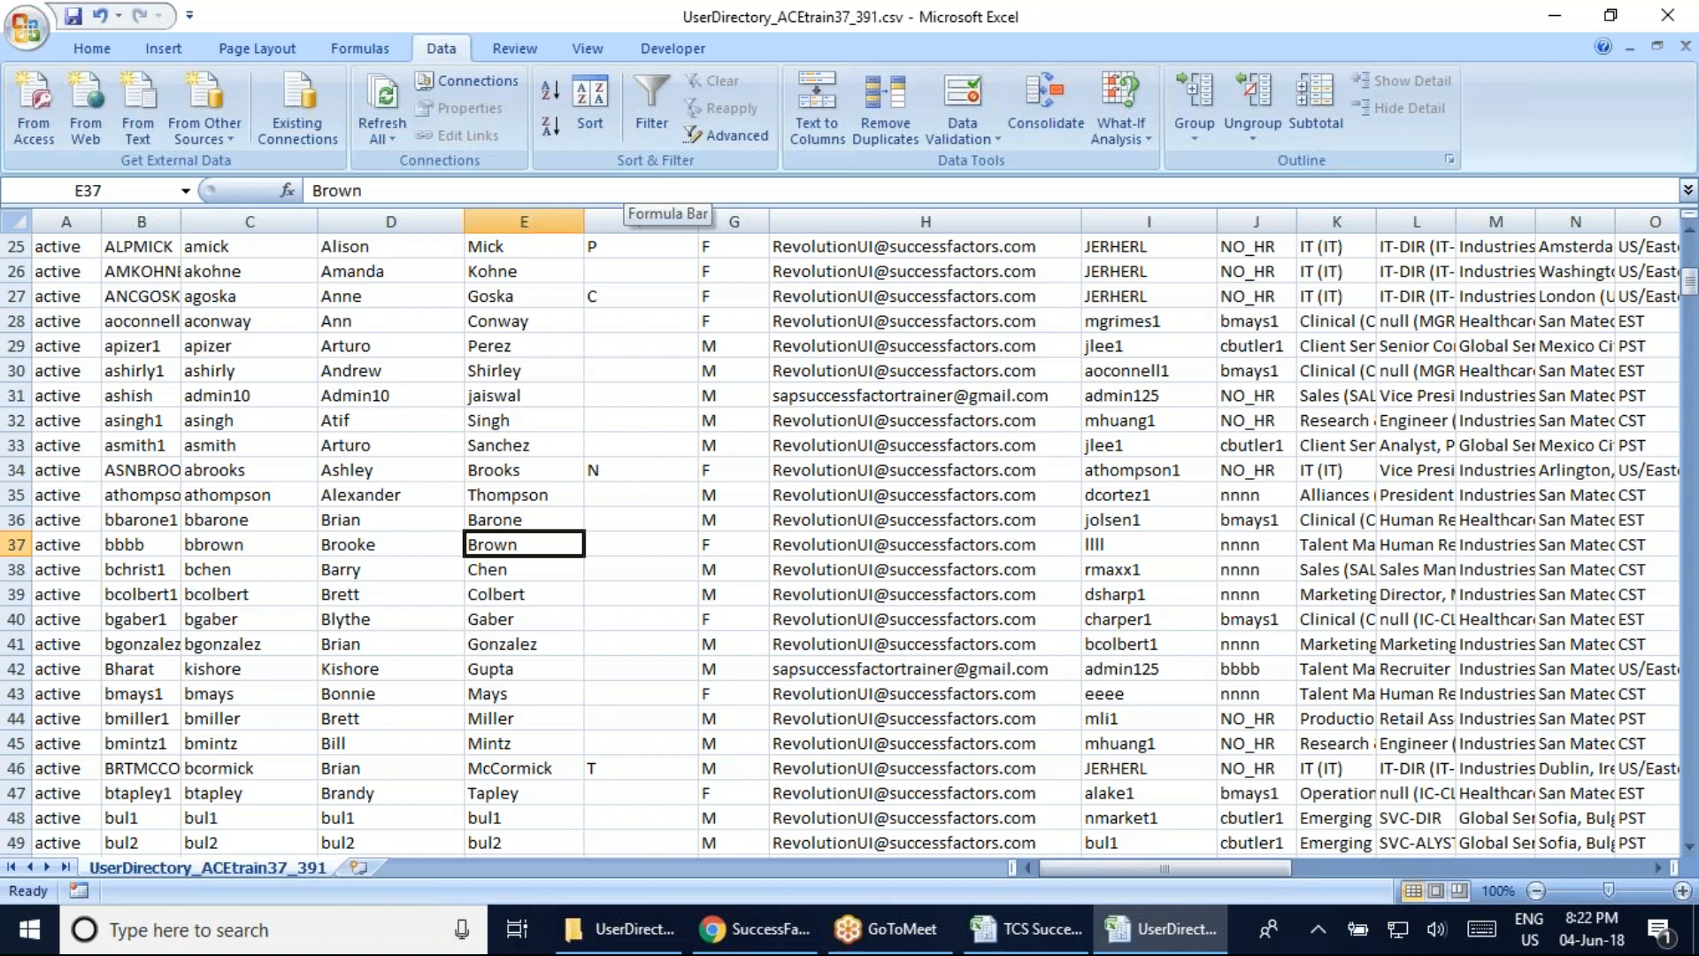
key(Right)
key(Right)
key(Right)
key(Right)
key(Right)
key(Right)
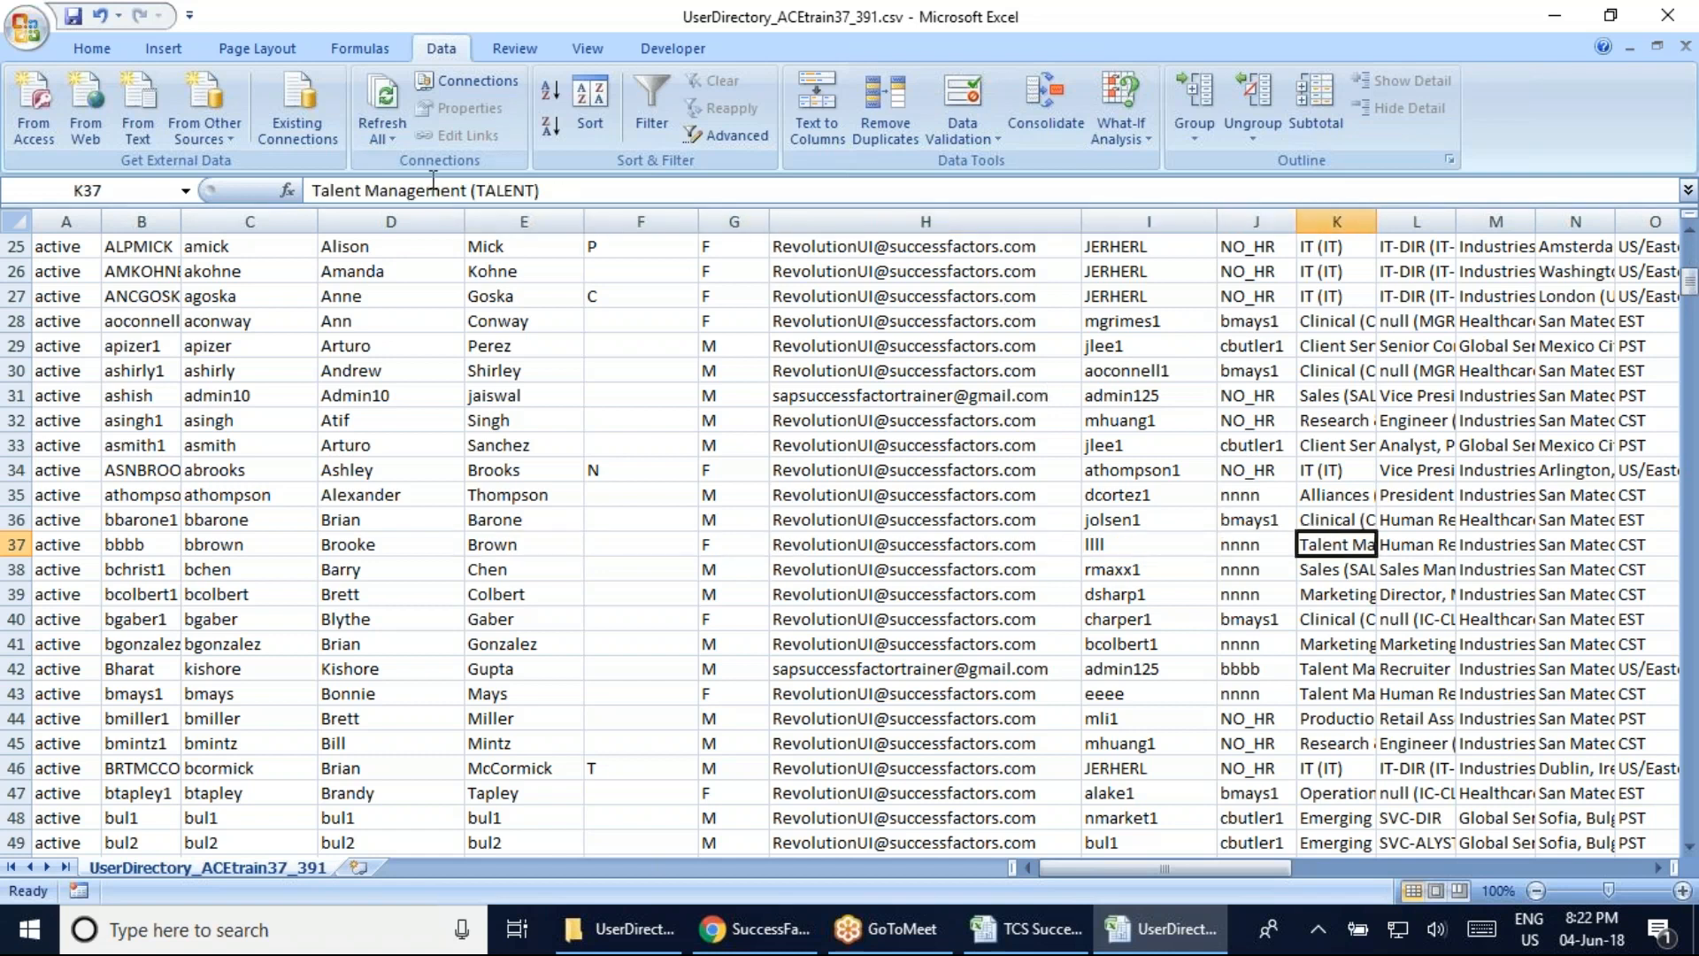
key(Right)
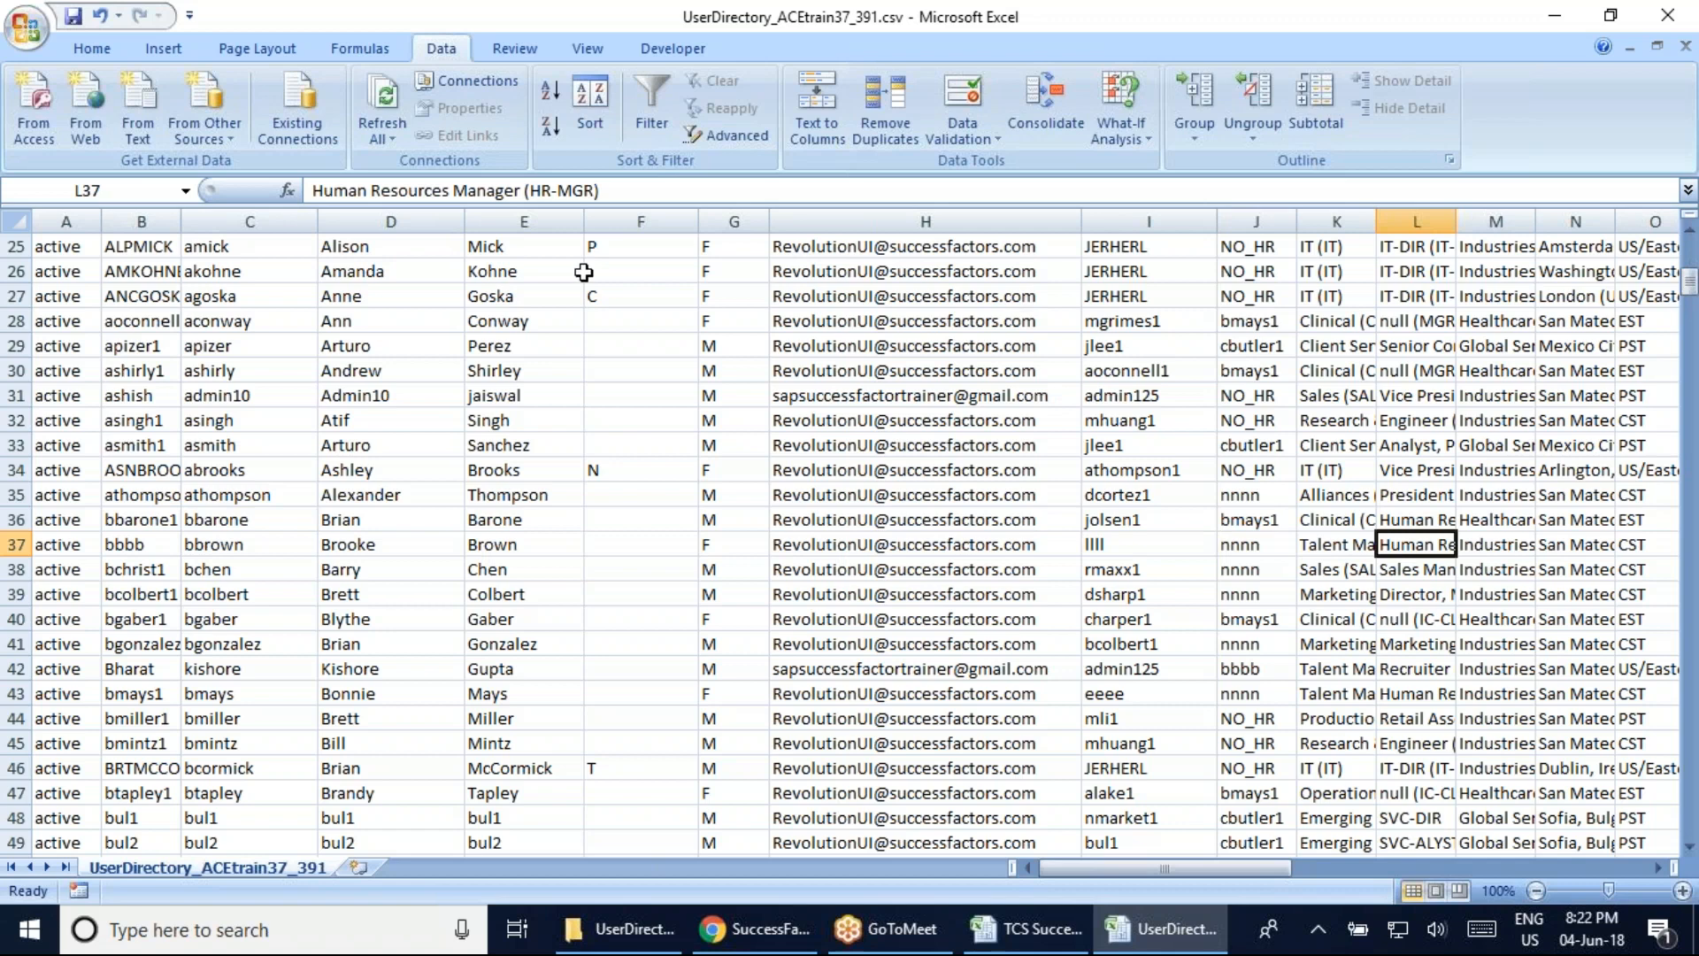
drag(1691, 284, 1690, 253)
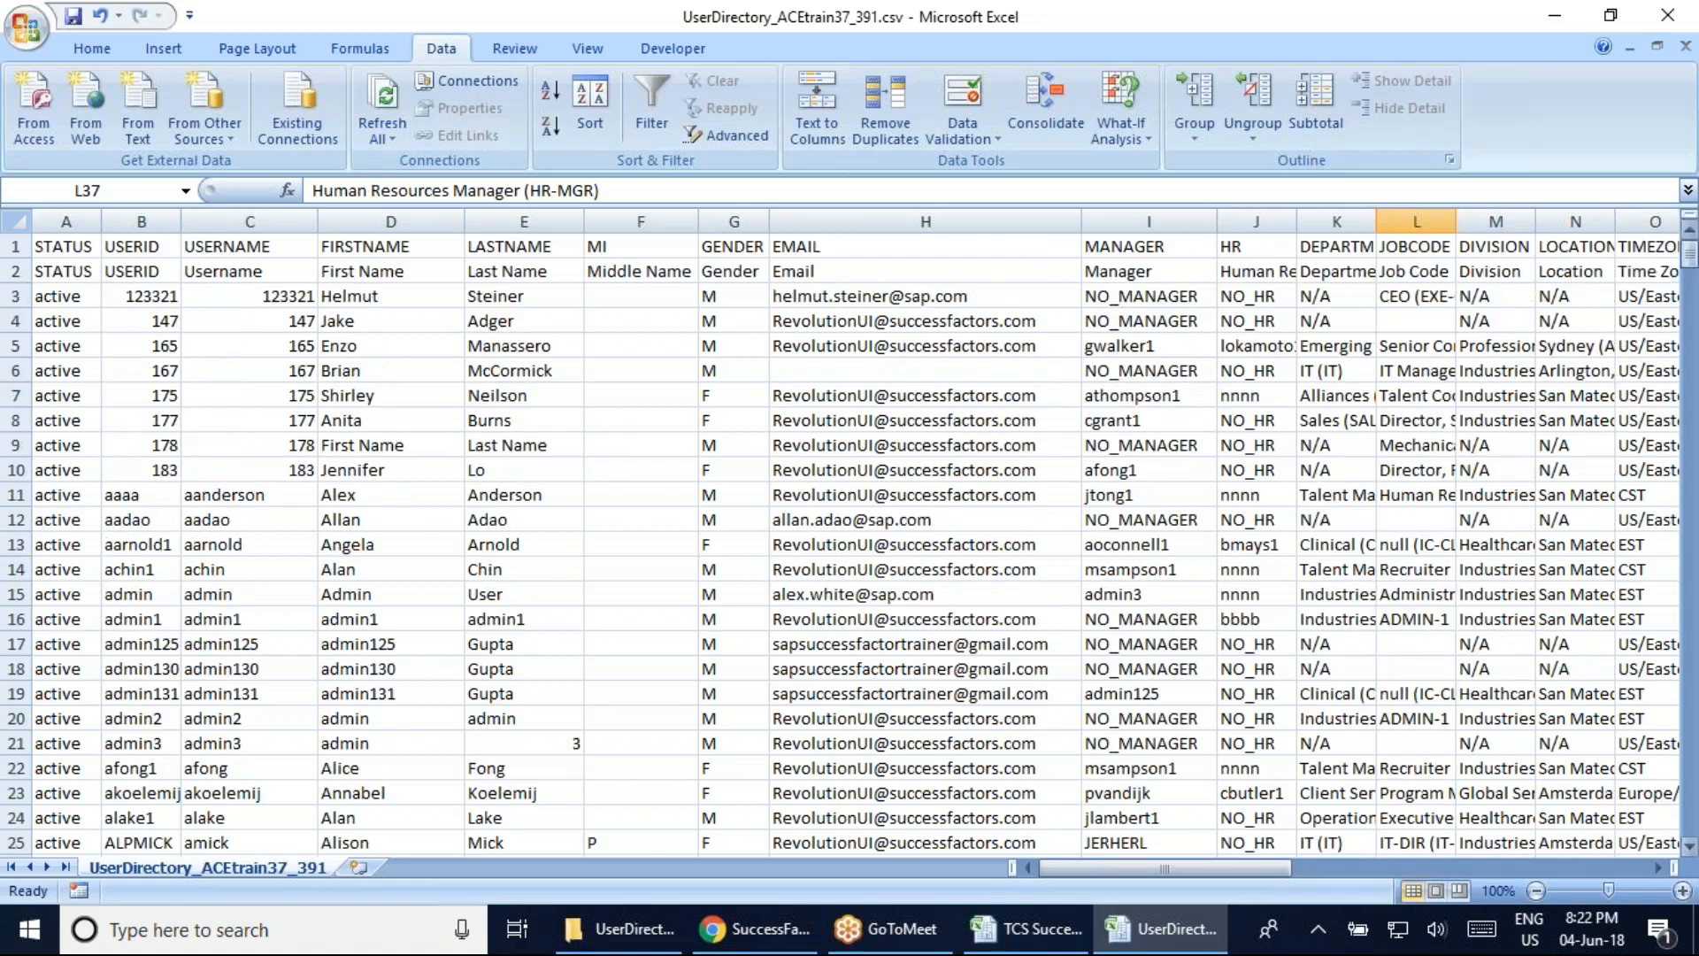
Check row 4's manager and HR values and autofit columns J and K
click(1133, 316)
click(1257, 320)
drag(1297, 221, 1297, 221)
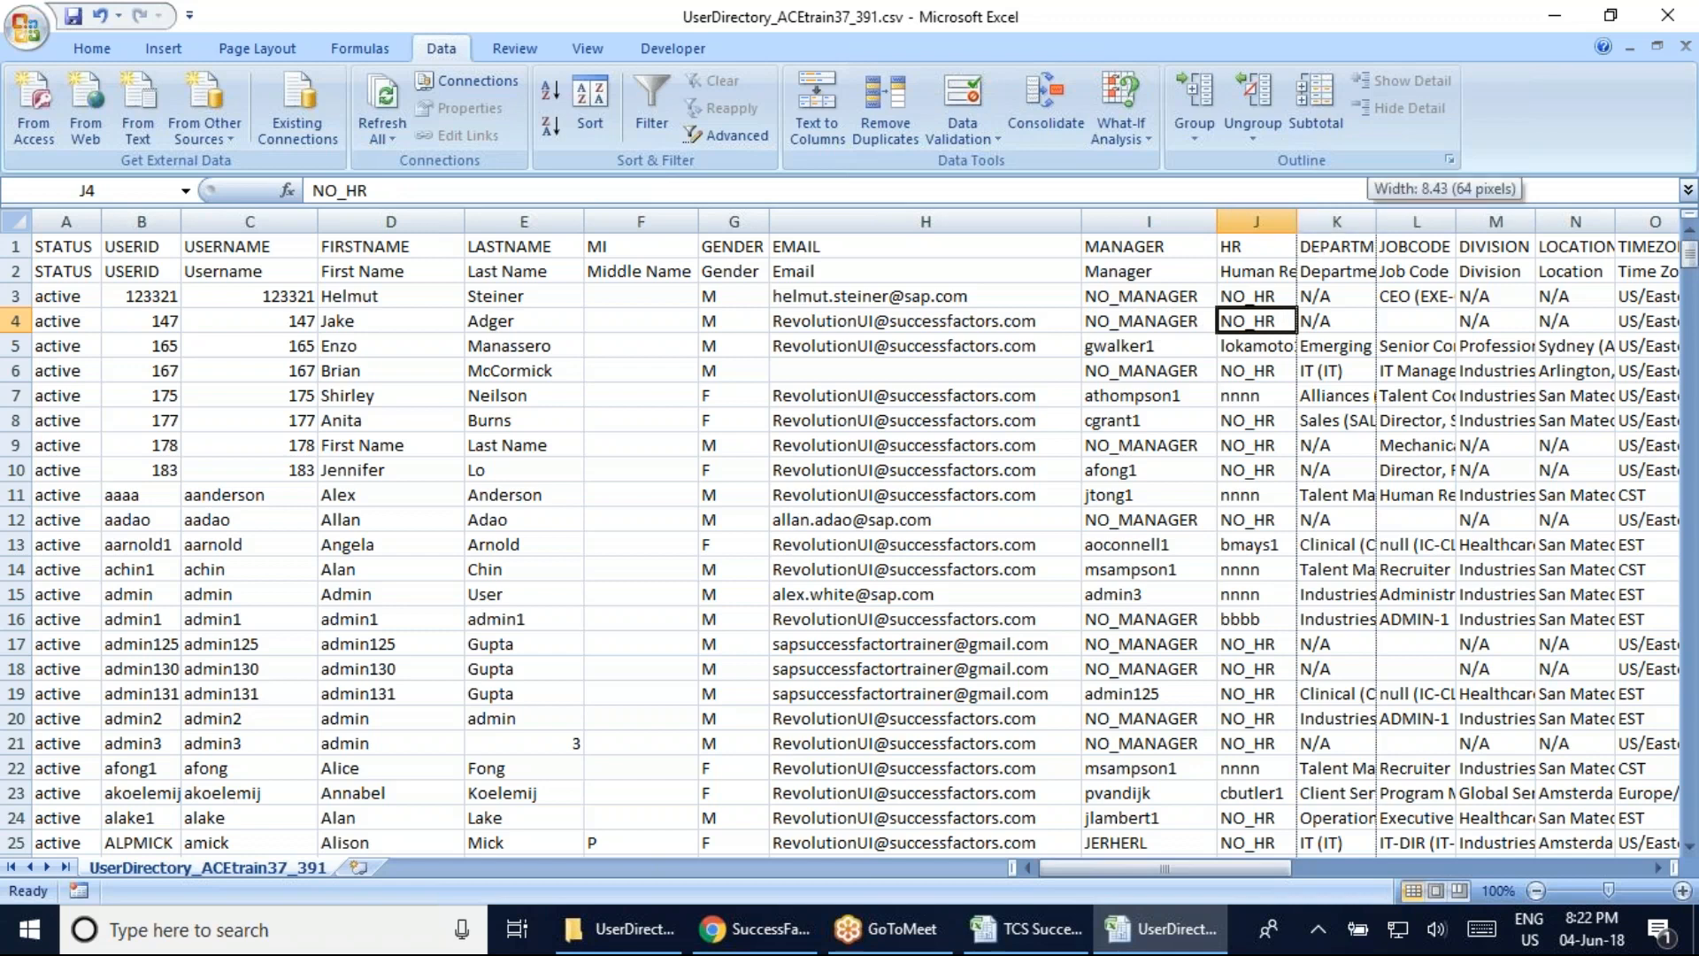
double_click(1376, 221)
double_click(1297, 222)
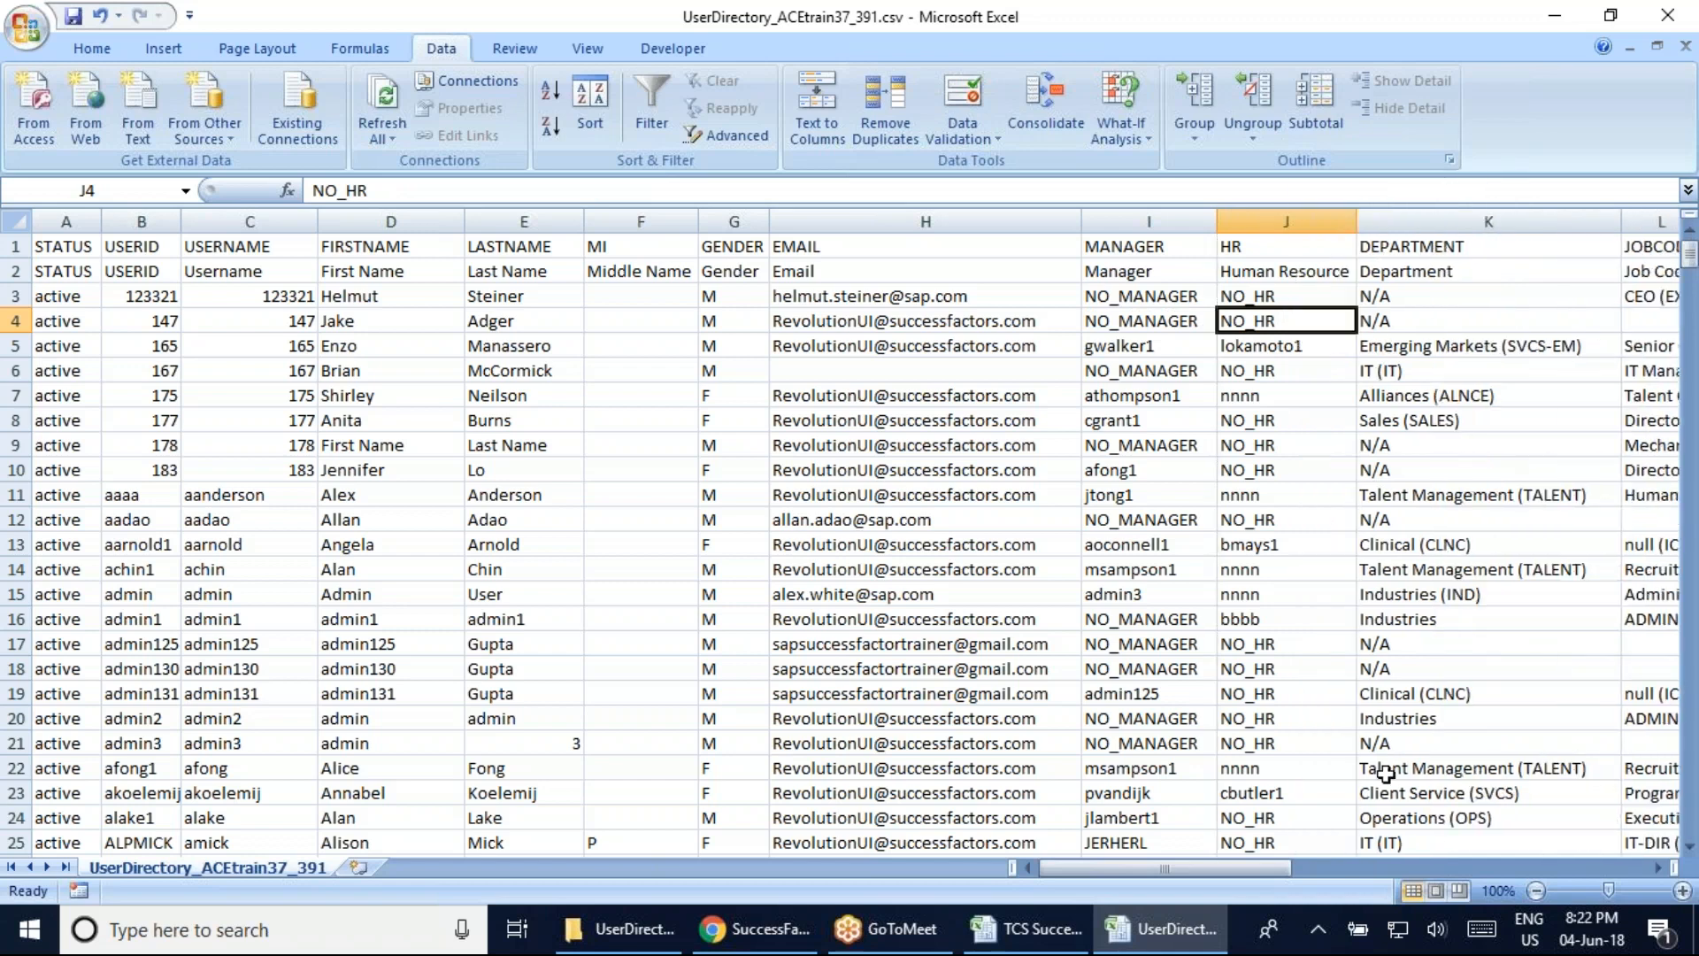
drag(1229, 868, 1291, 868)
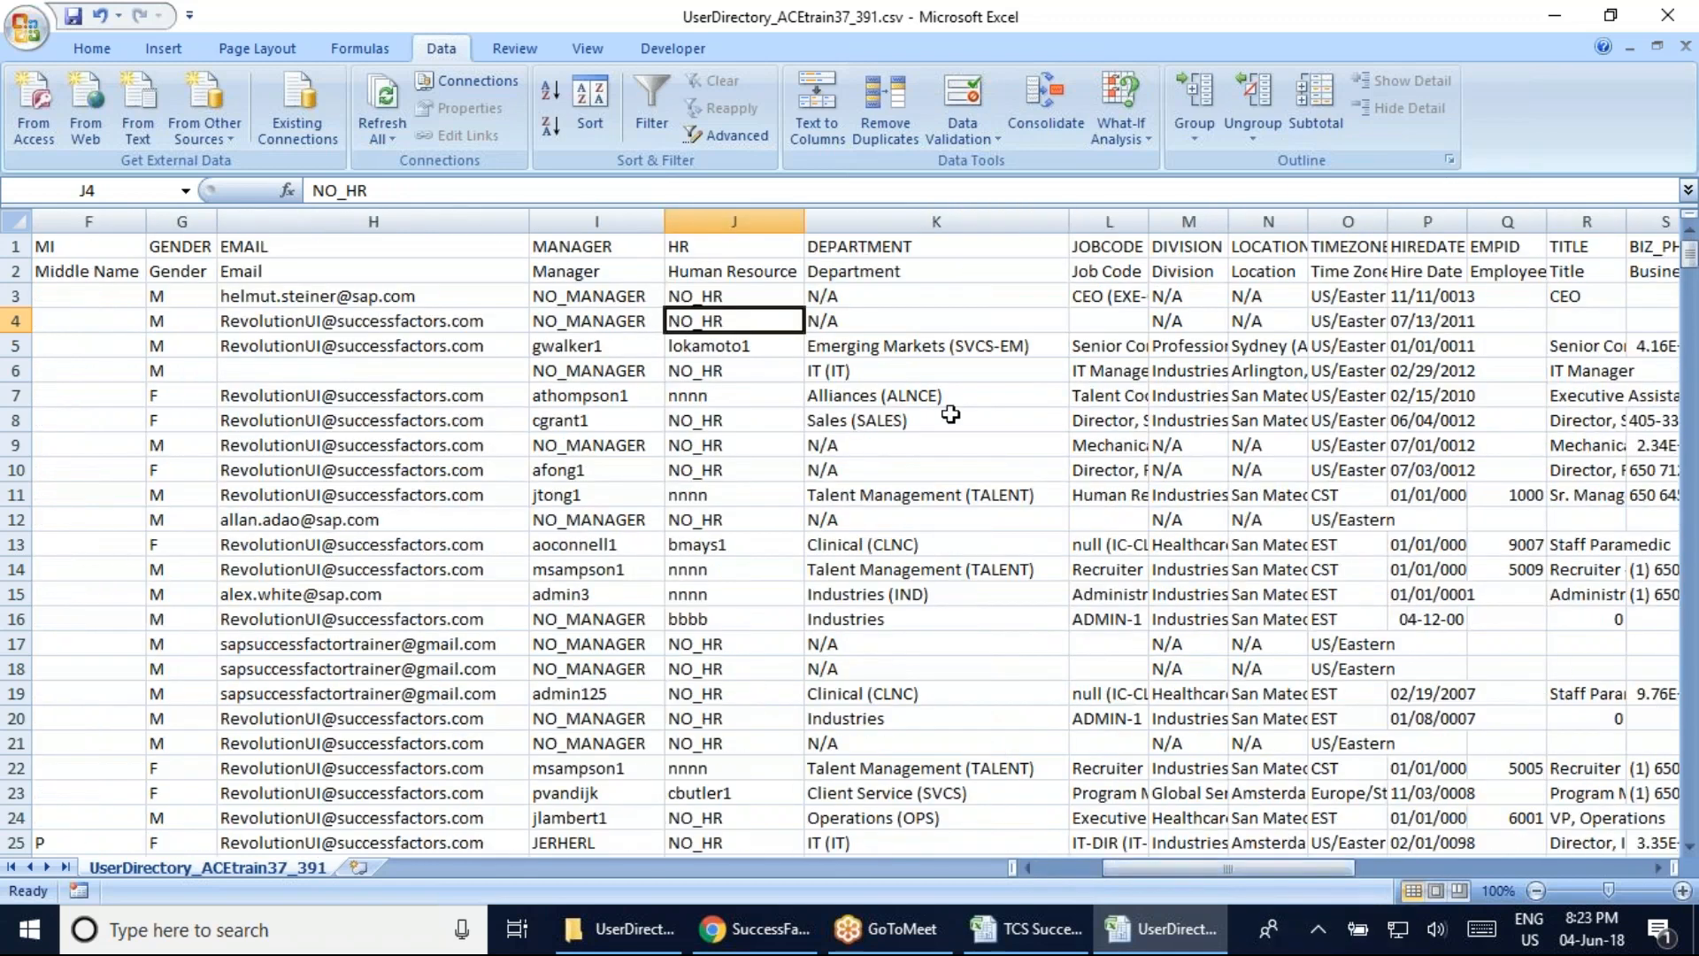
Autofit the Job Code column L so CEO (EXE-CEO) shows in full
click(899, 311)
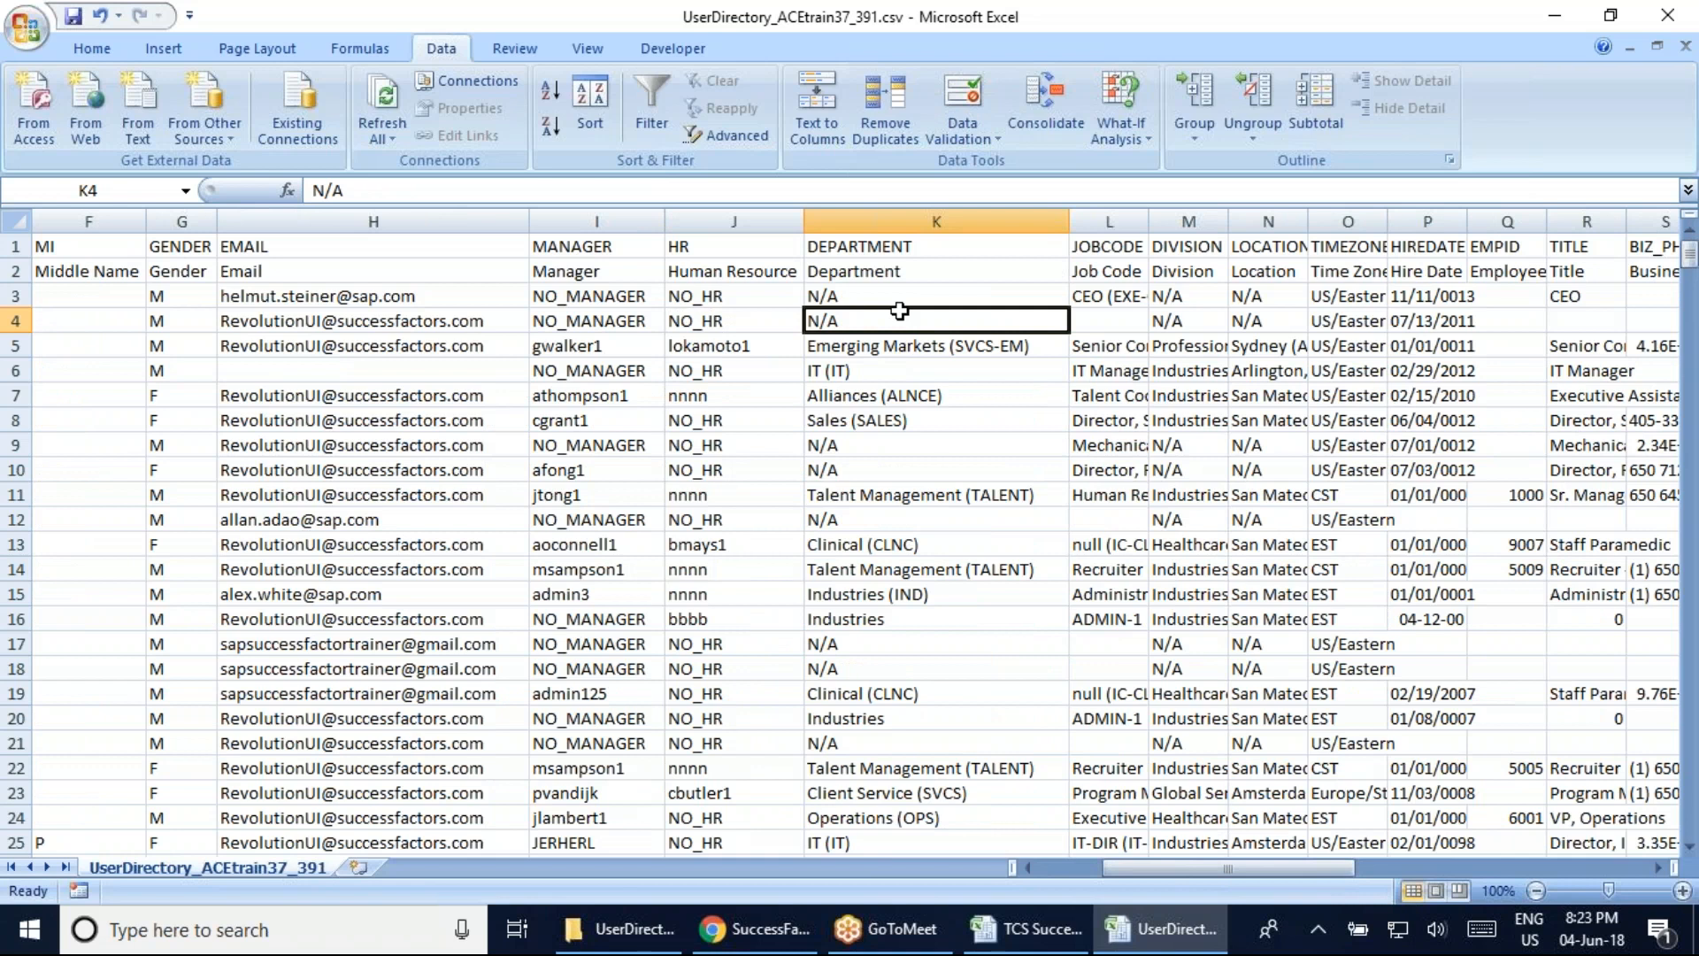
key(Right)
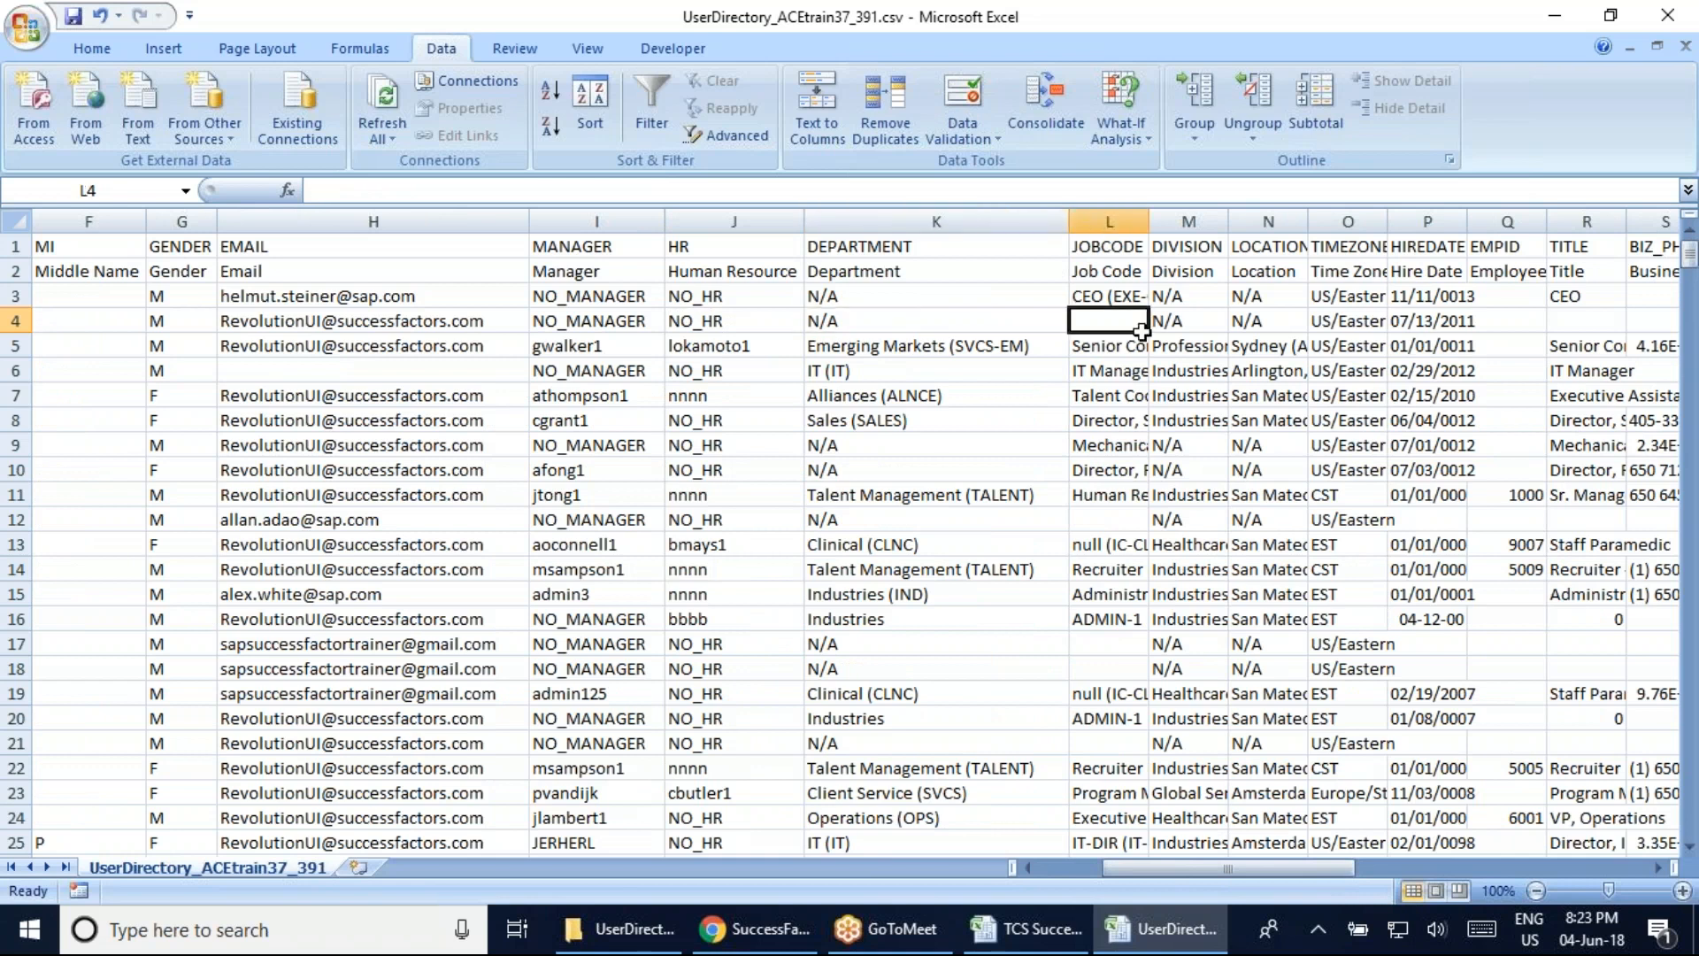
double_click(1150, 217)
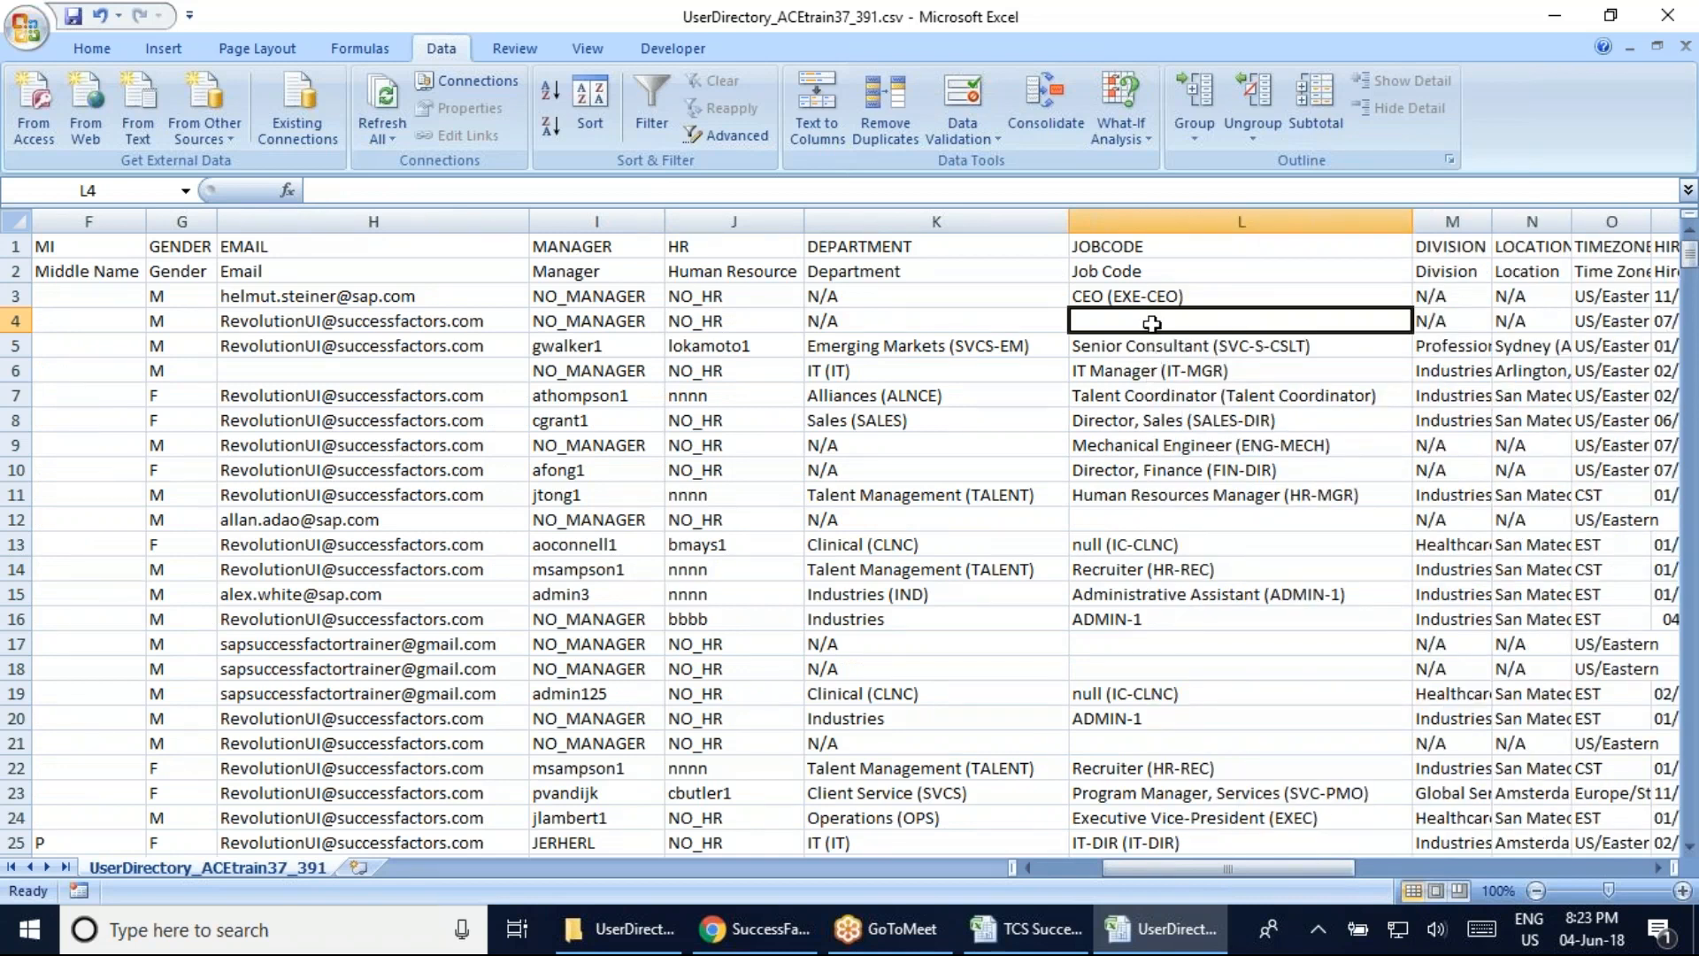
click(1124, 292)
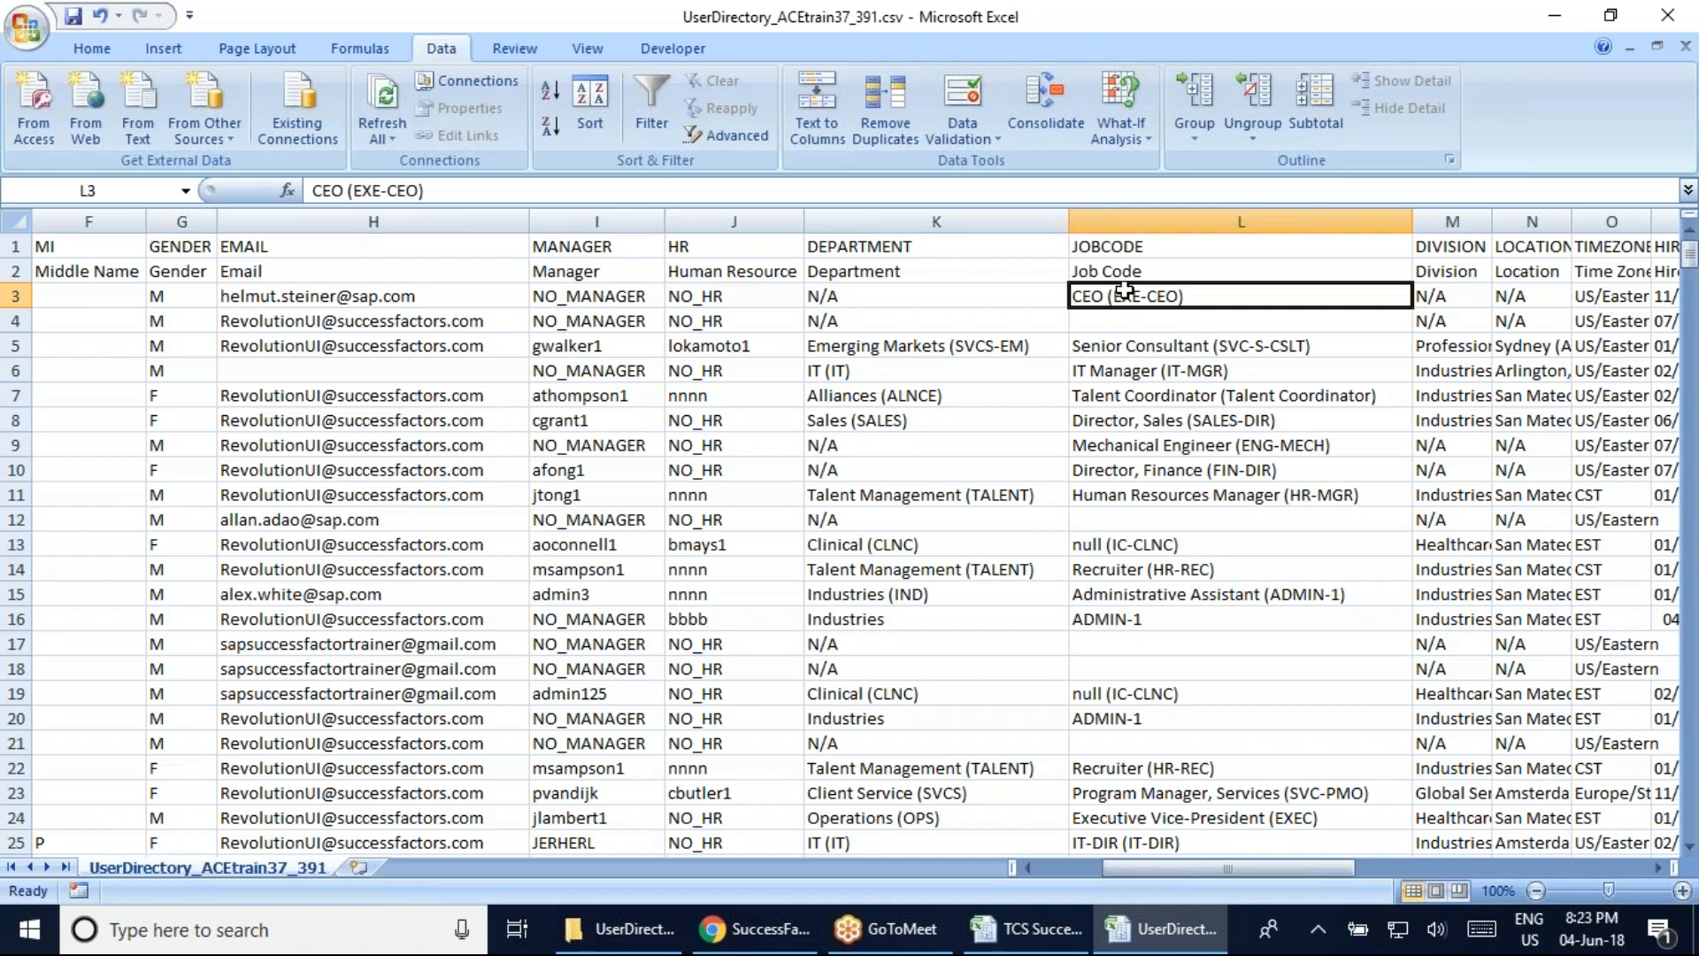
click(1562, 18)
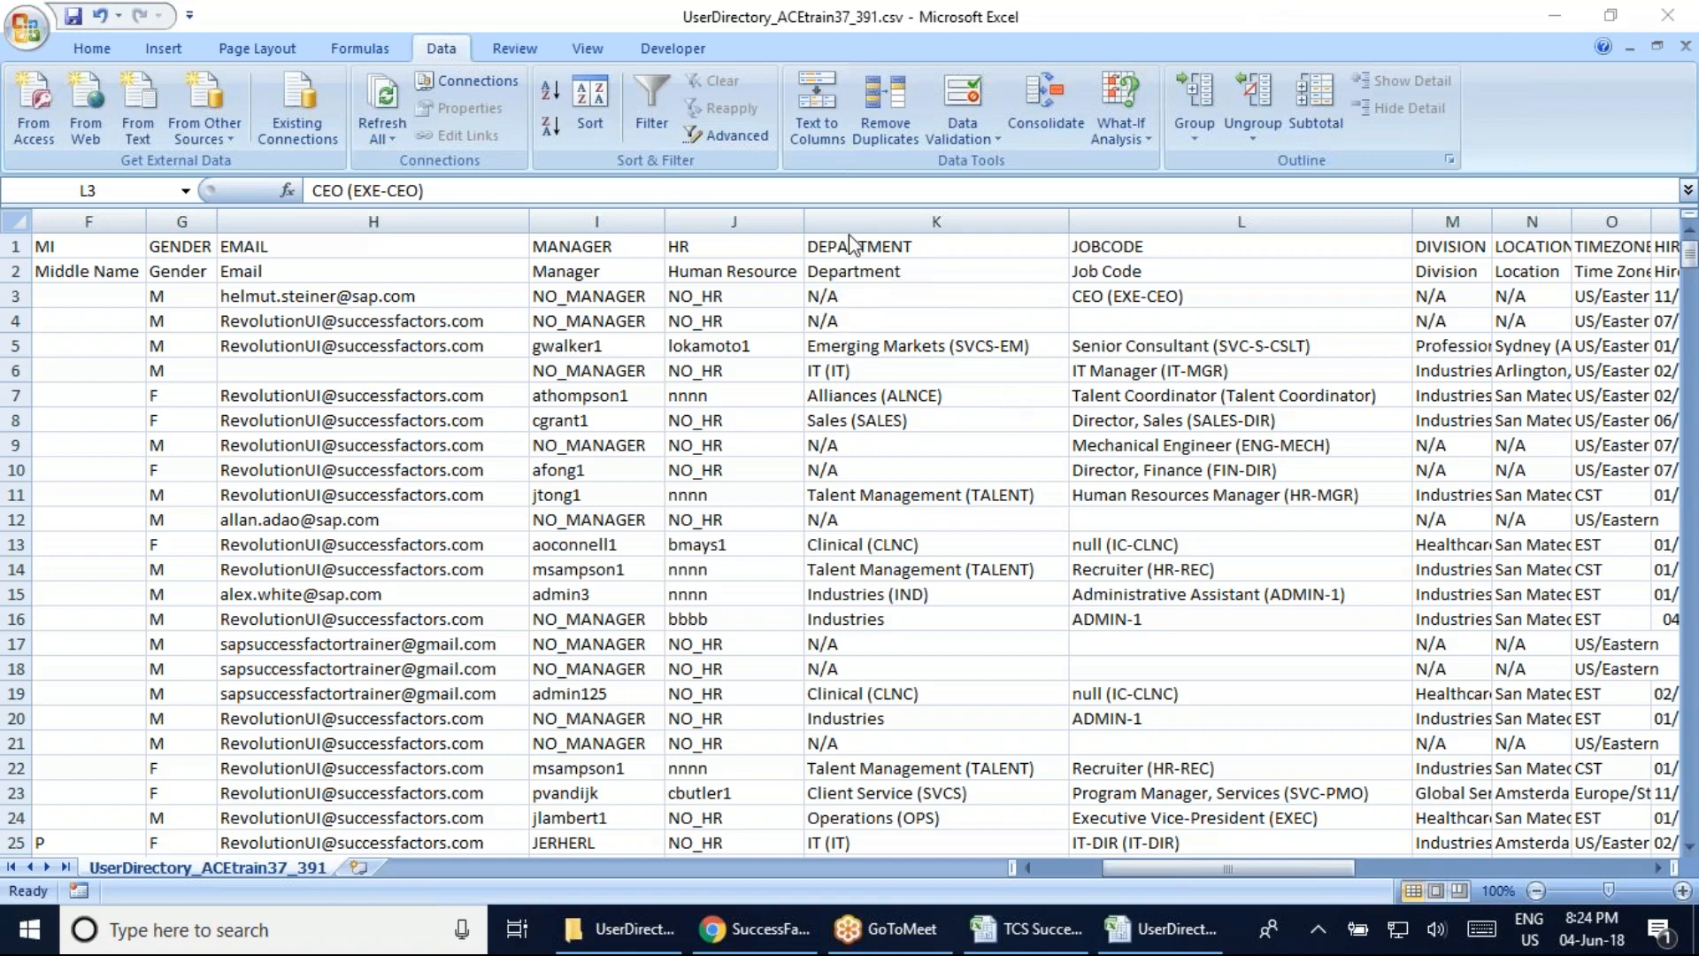
click(860, 347)
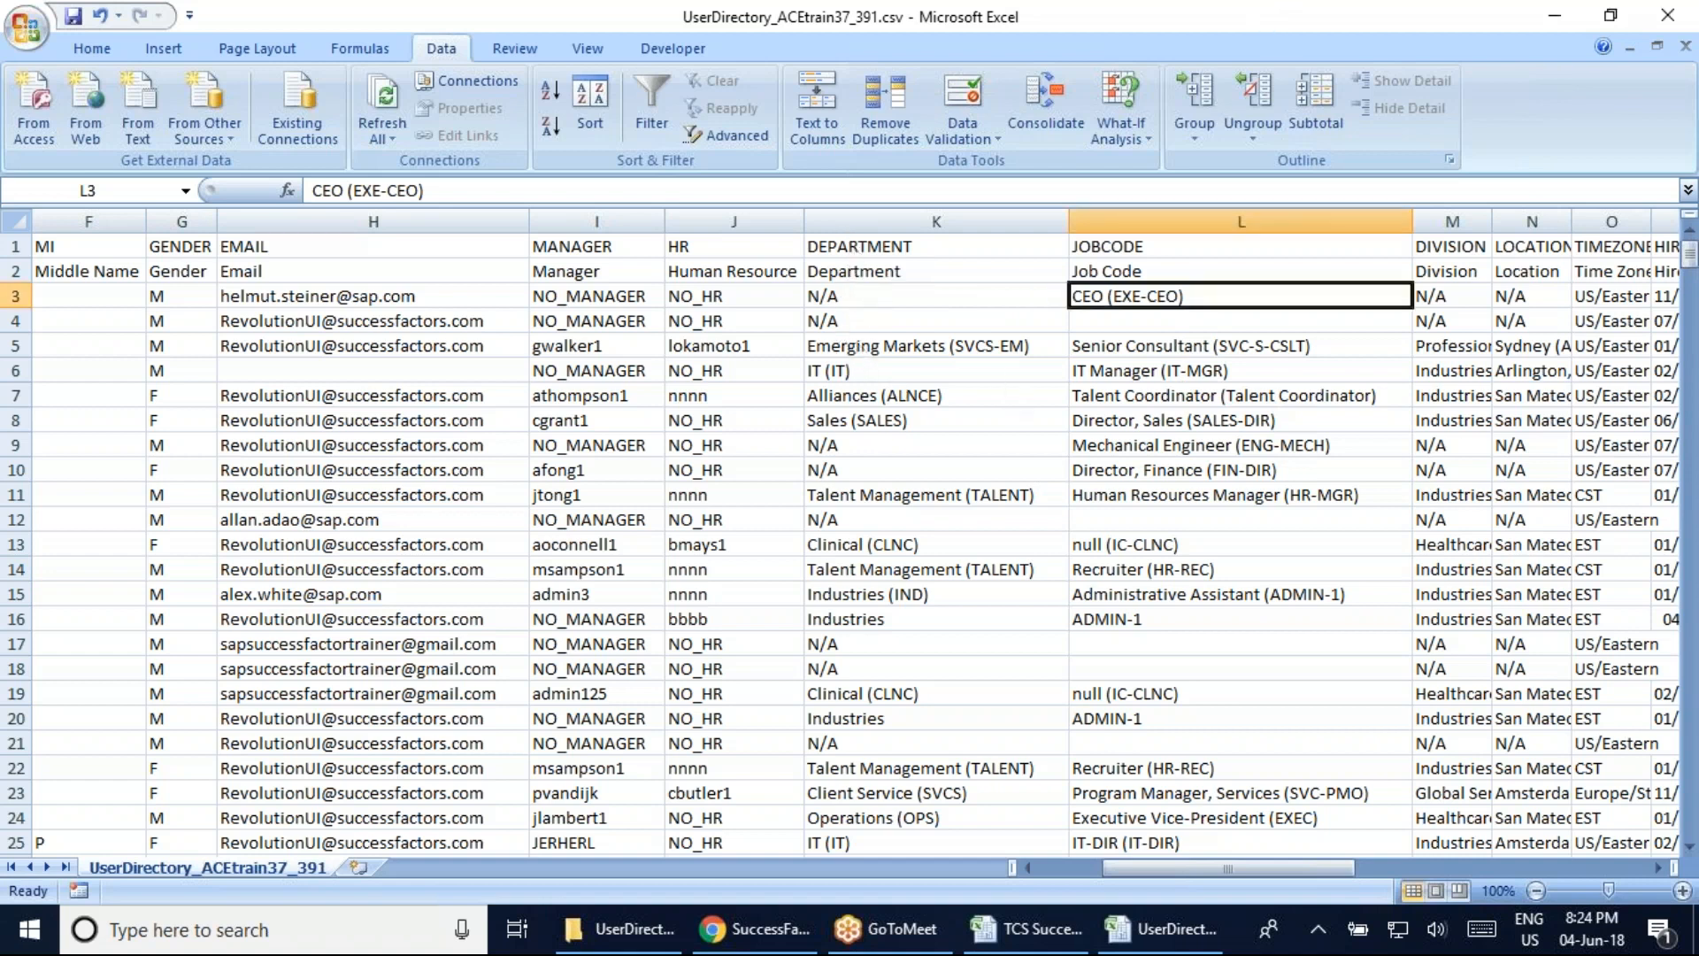
click(875, 341)
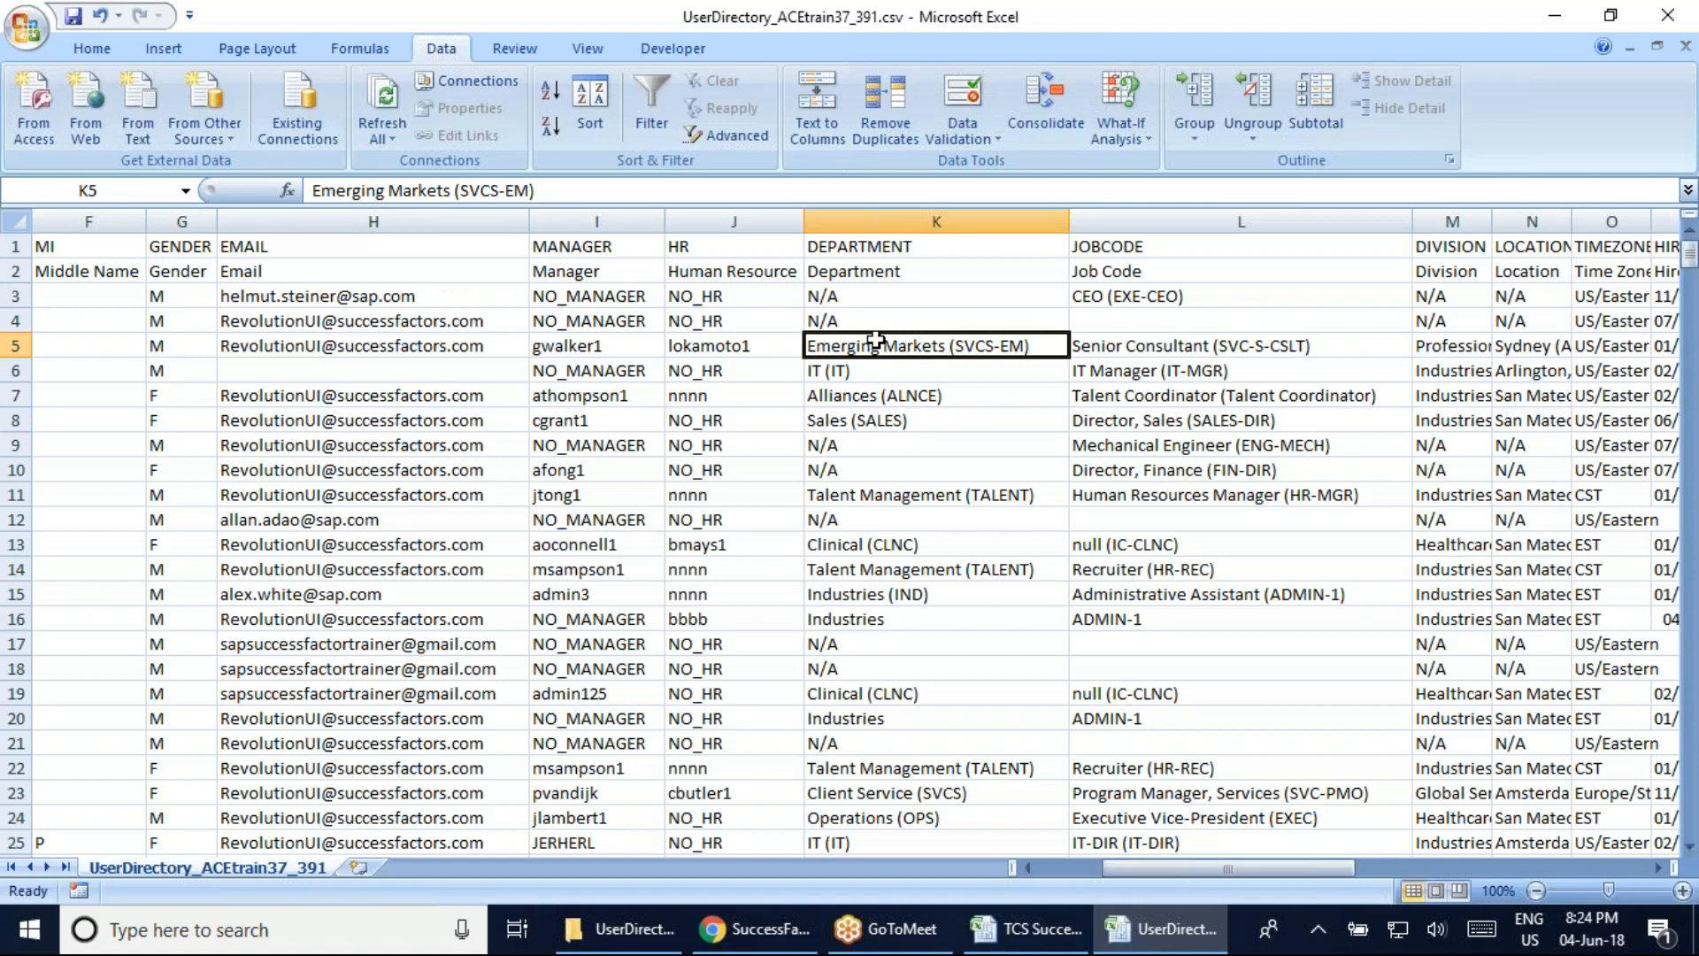
click(886, 424)
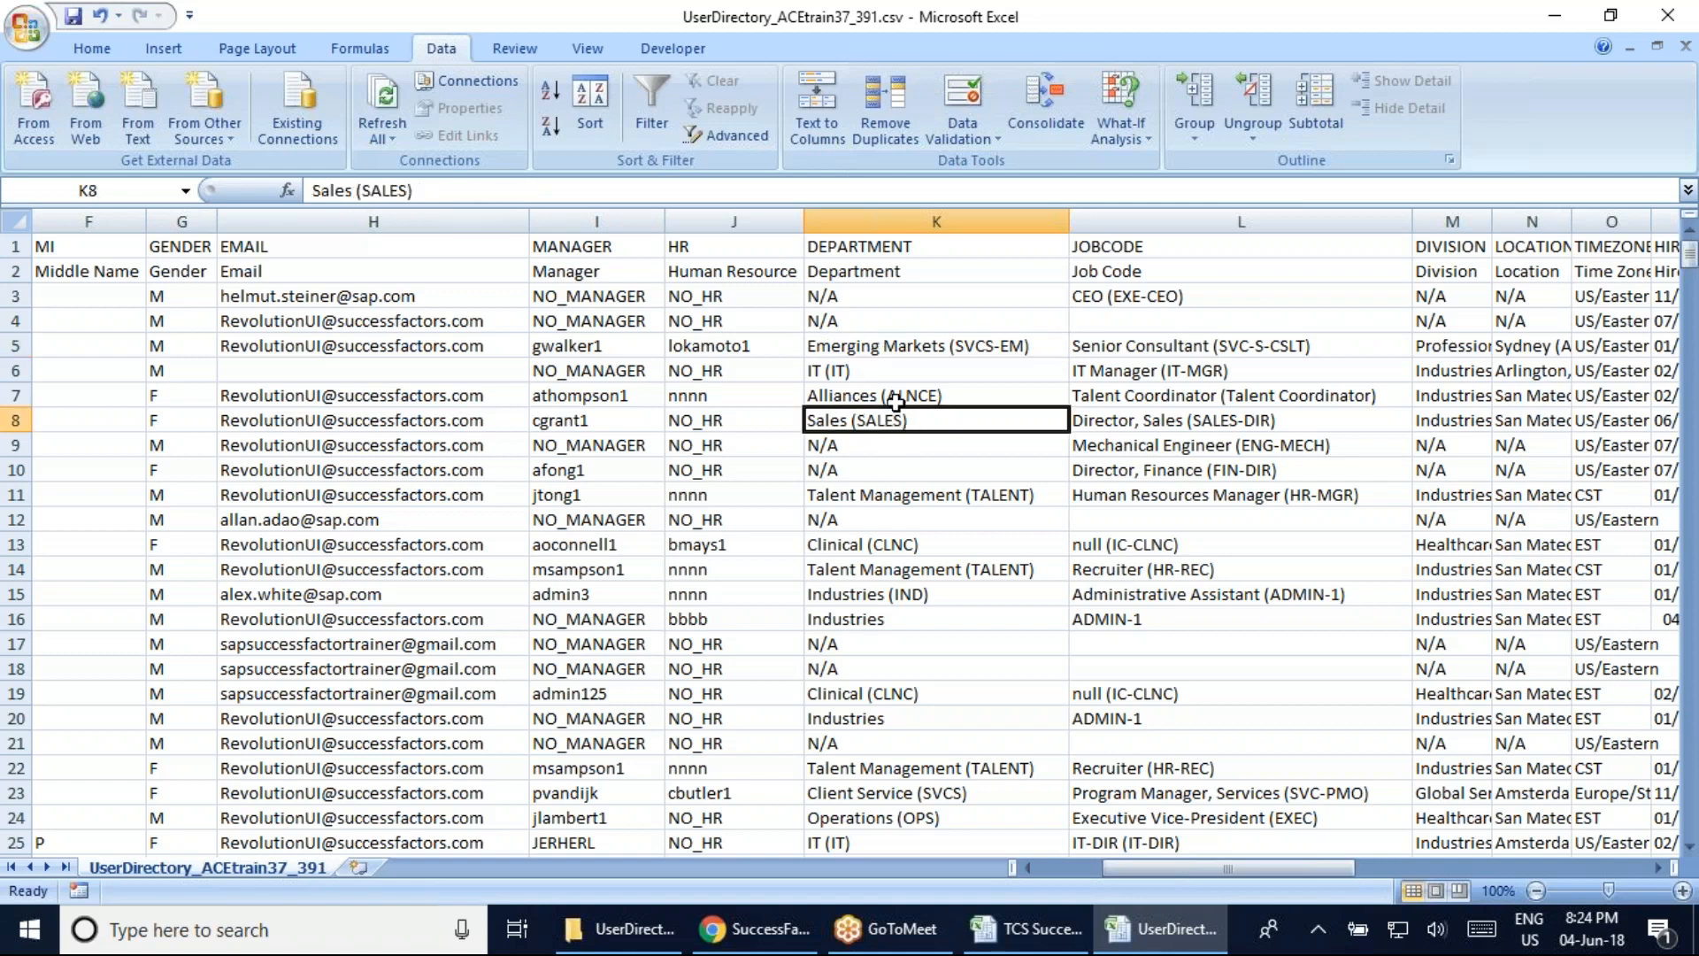
click(916, 252)
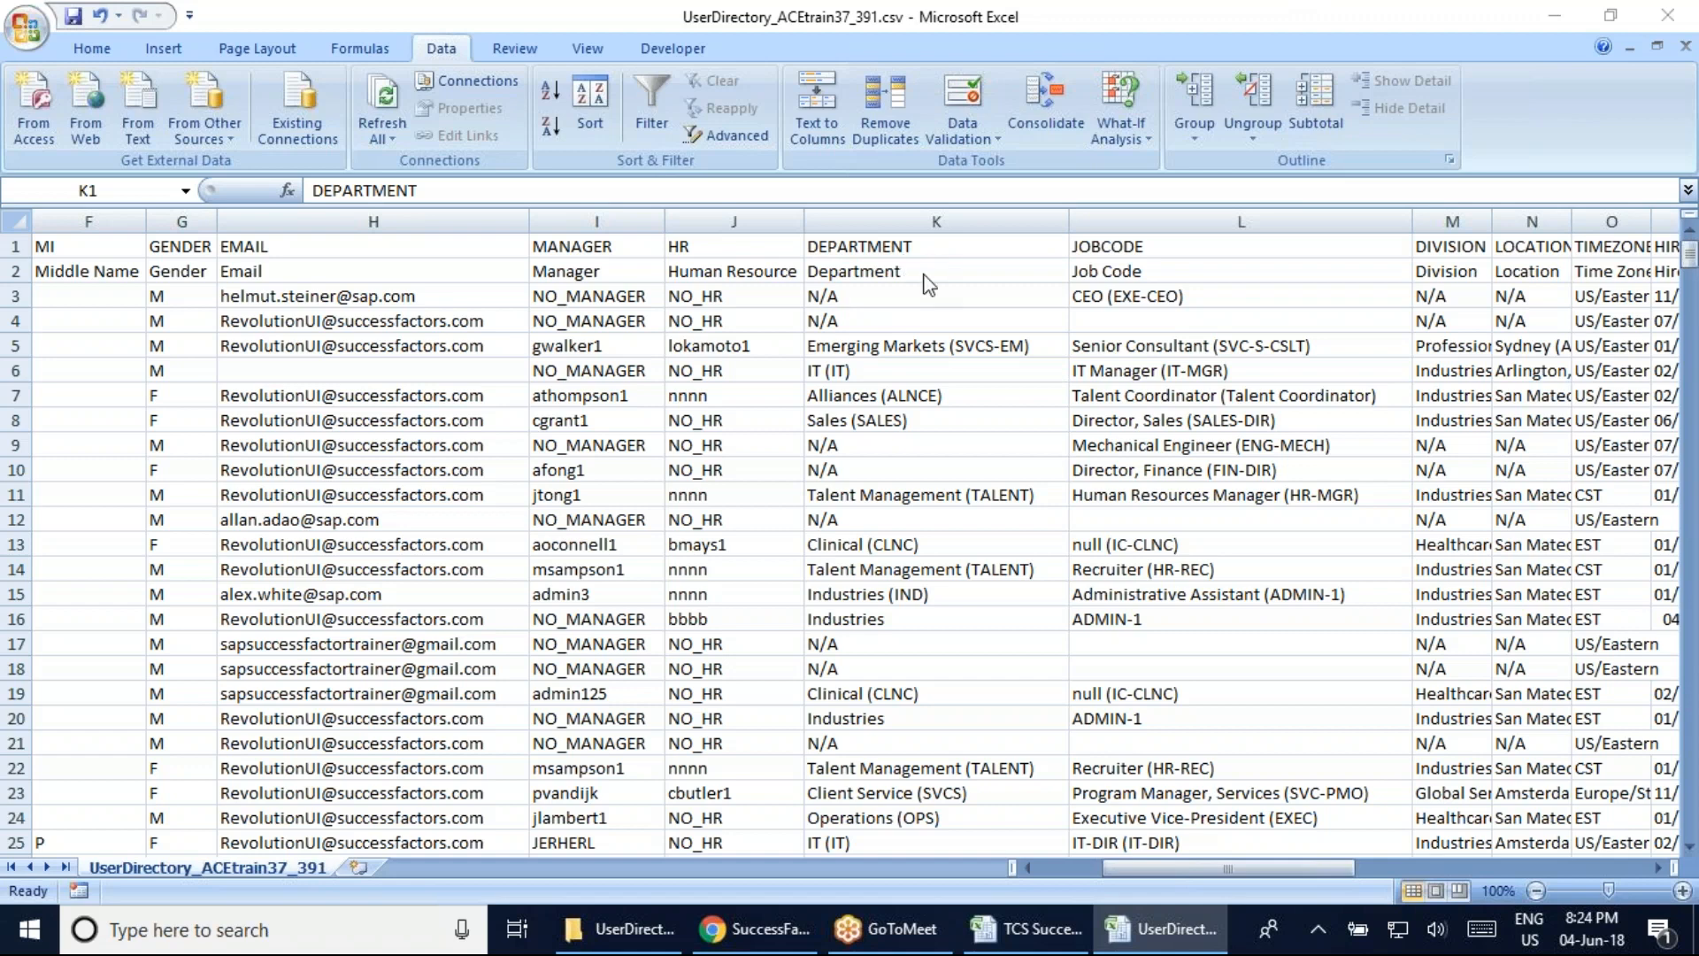
click(1053, 930)
scroll(774, 596, up, 20)
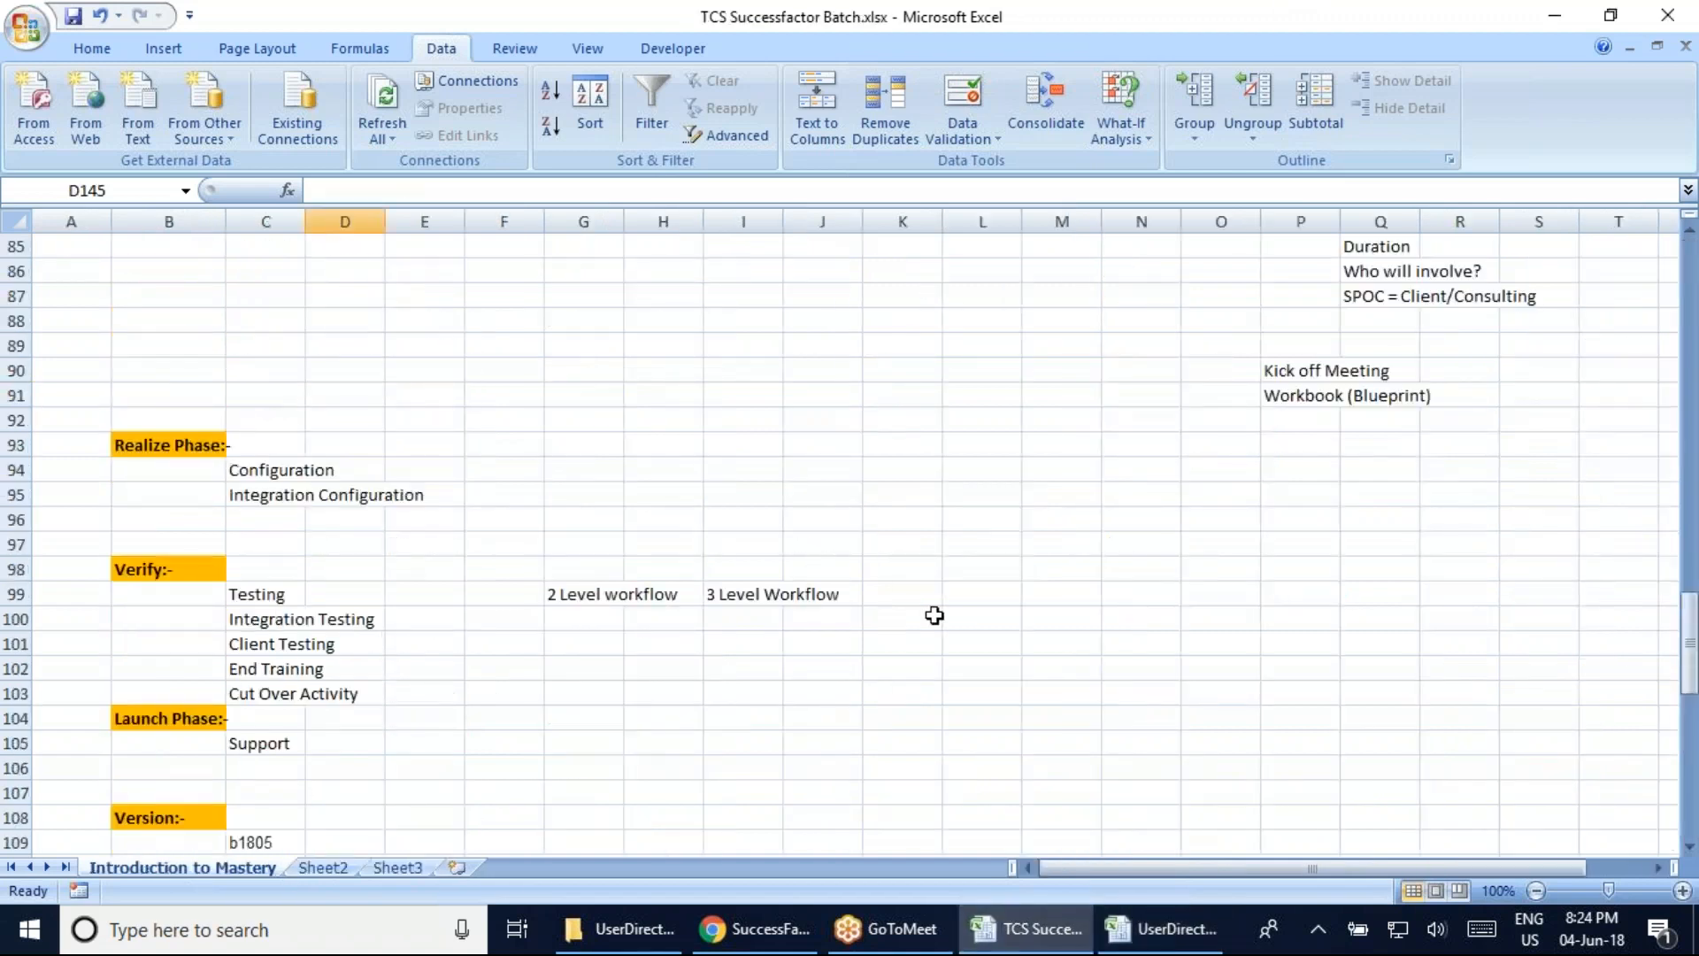
scroll(753, 427, up, 11)
scroll(753, 428, down, 5)
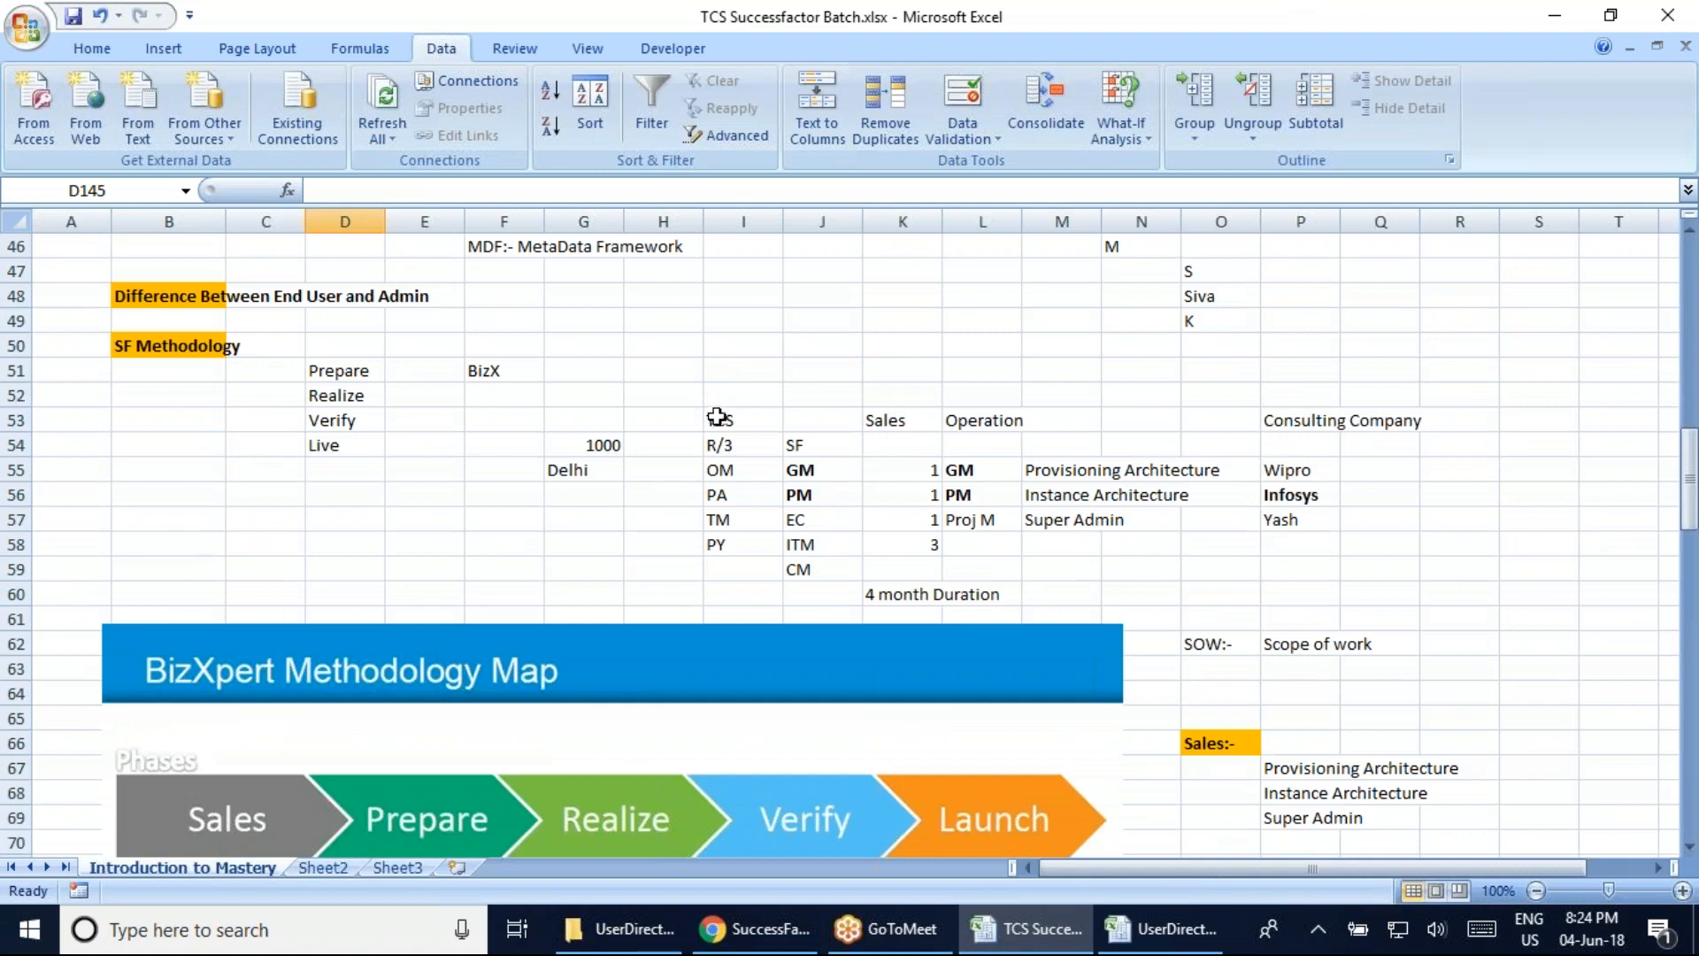
click(158, 345)
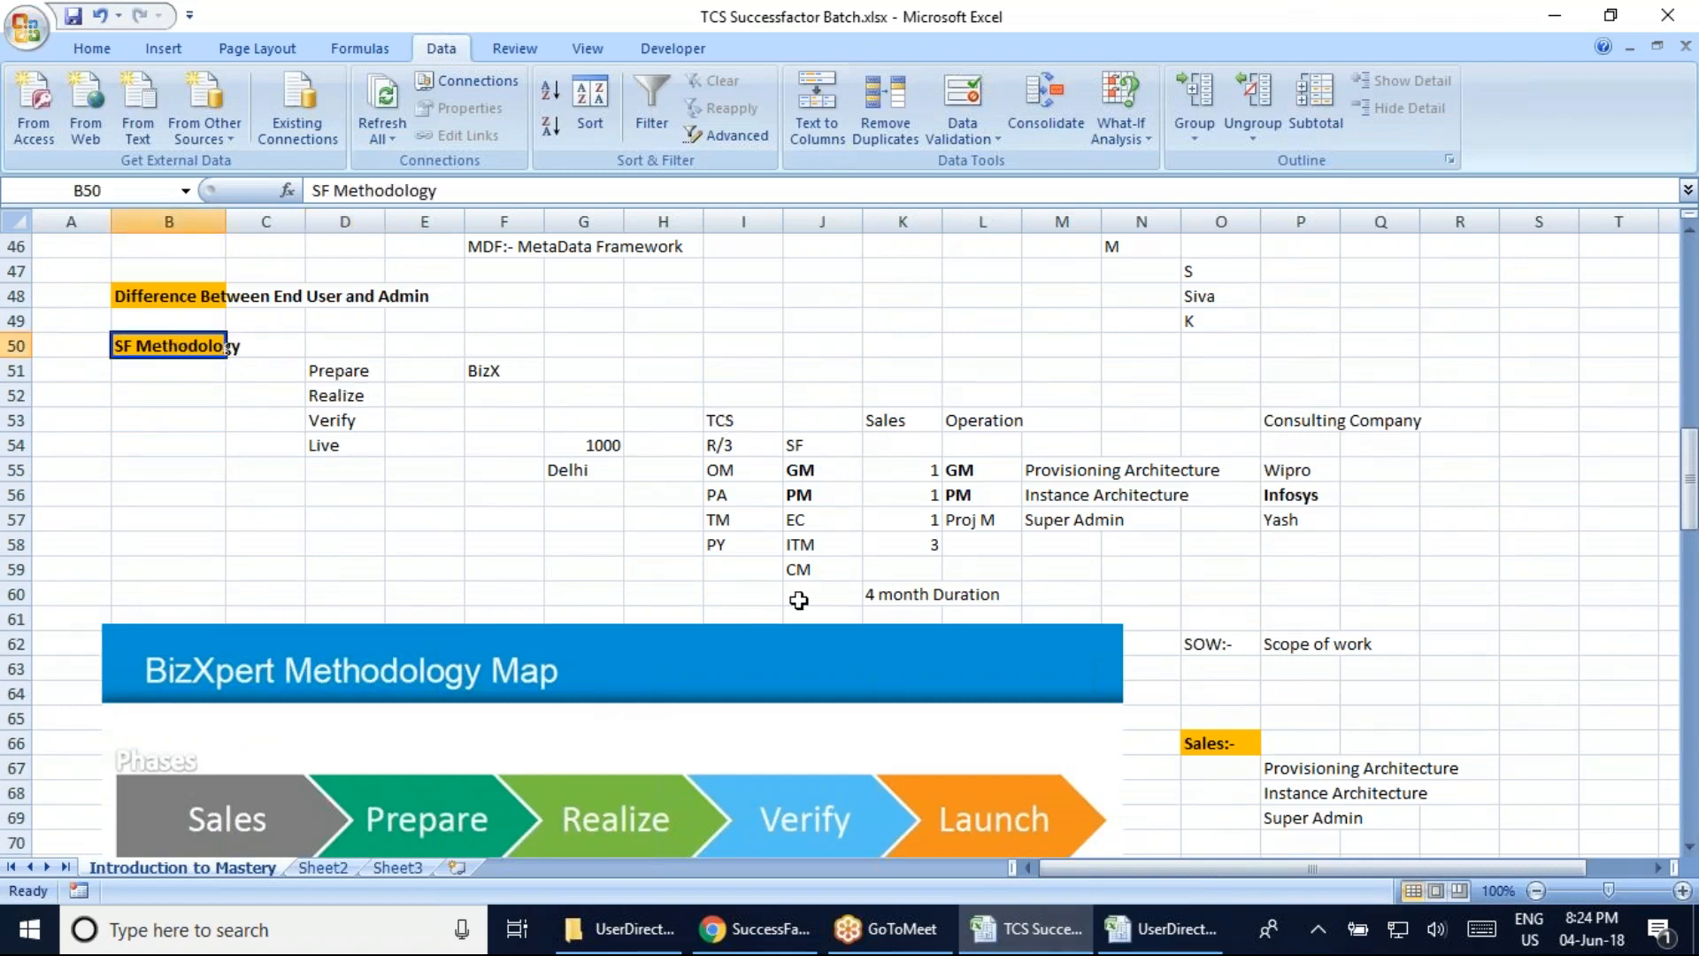
click(706, 421)
click(826, 478)
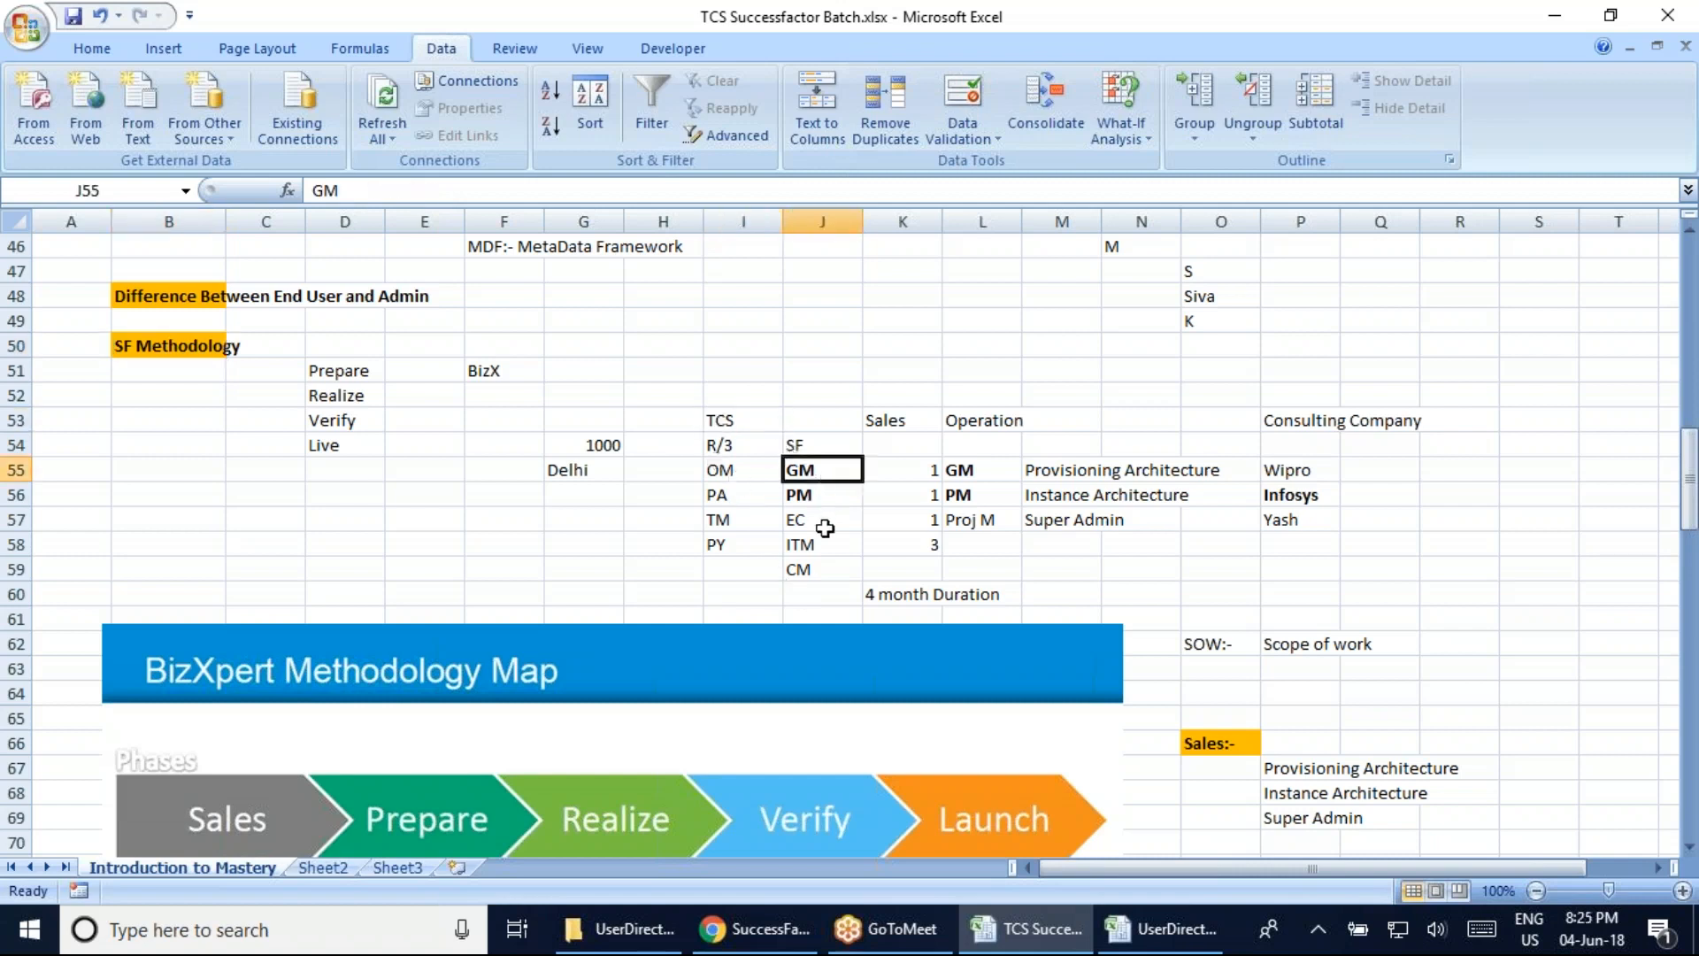
click(832, 495)
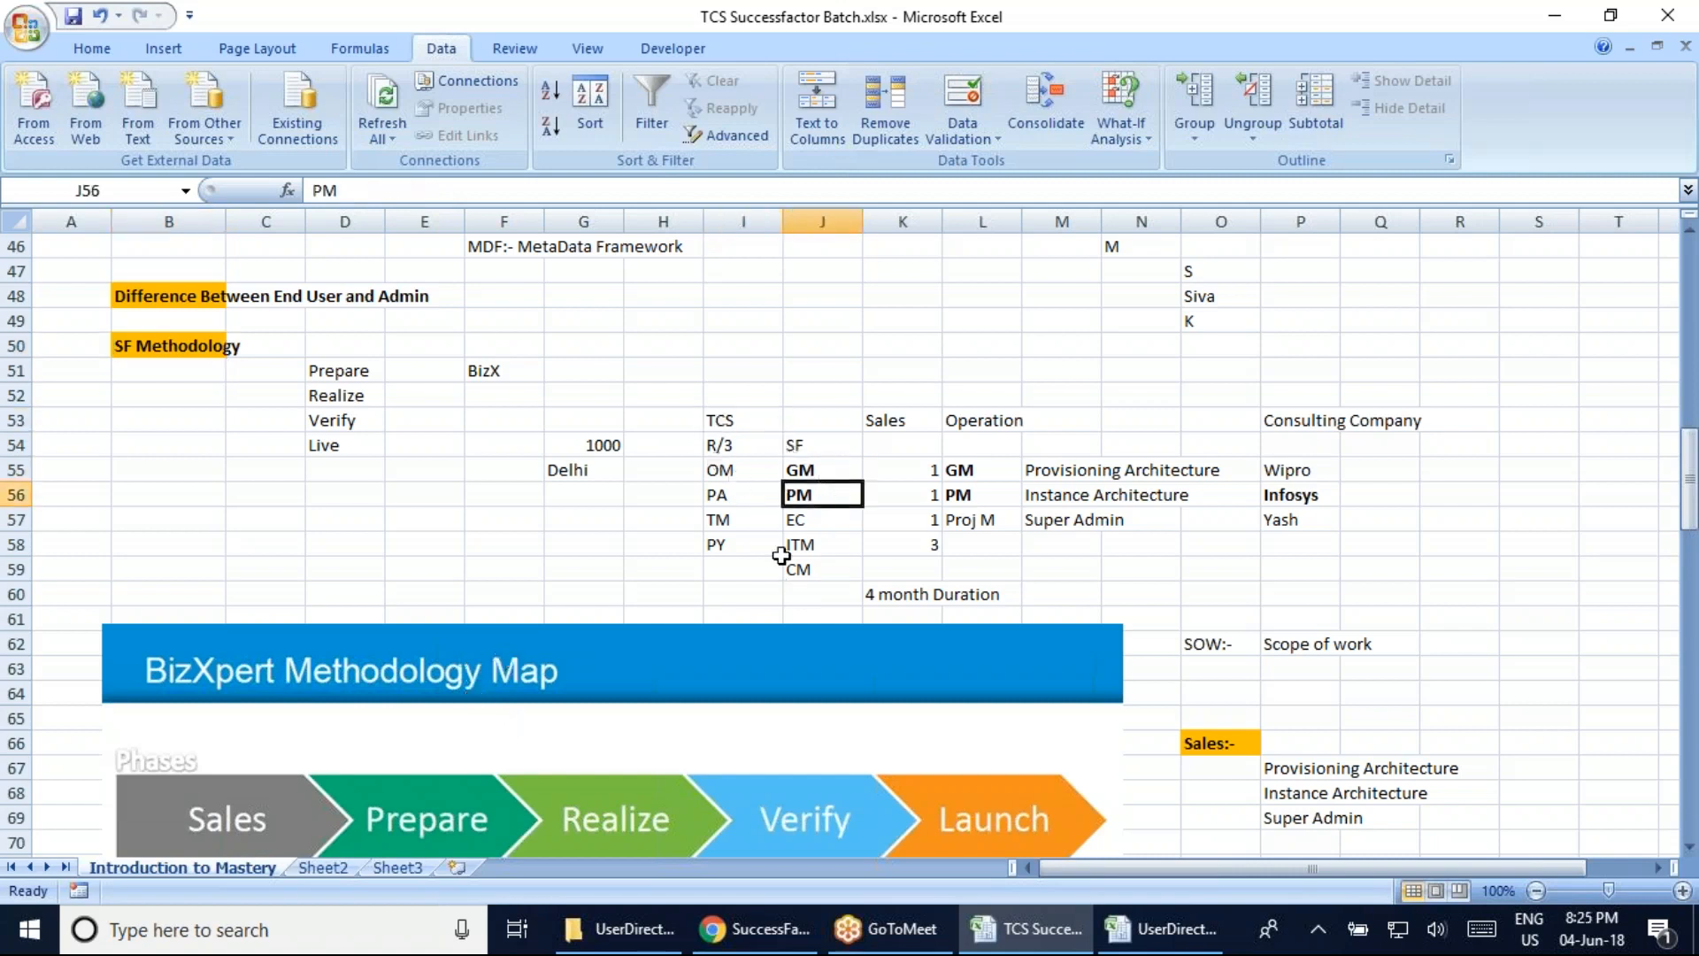
click(823, 522)
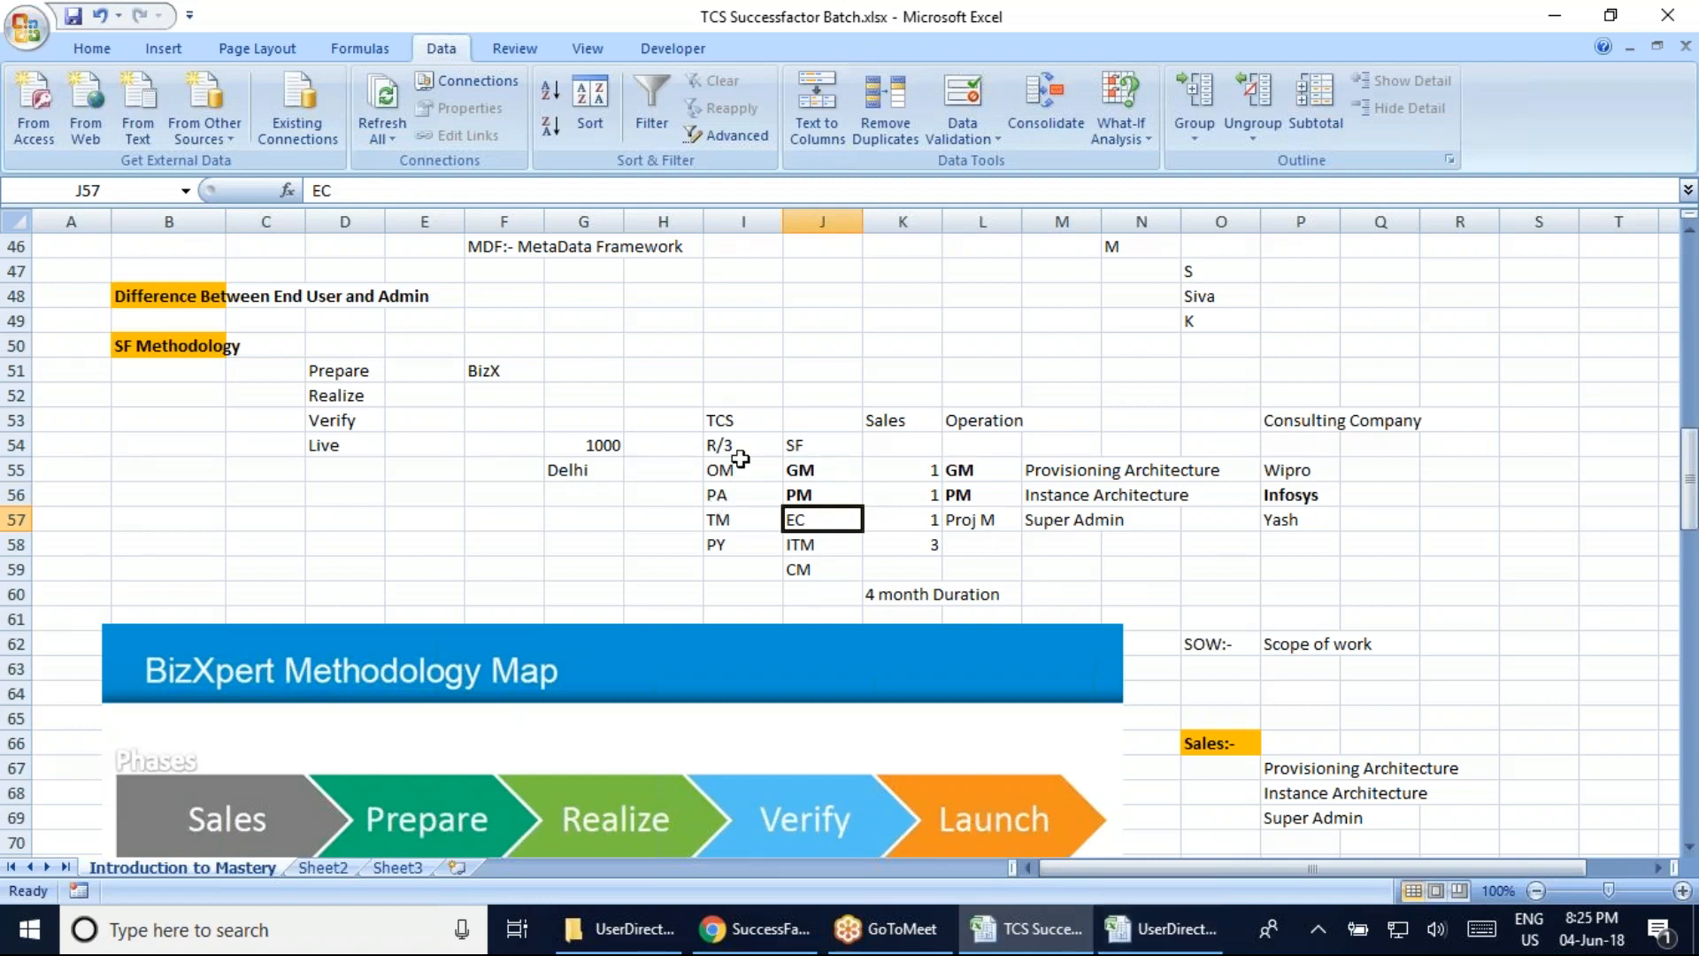
click(1175, 941)
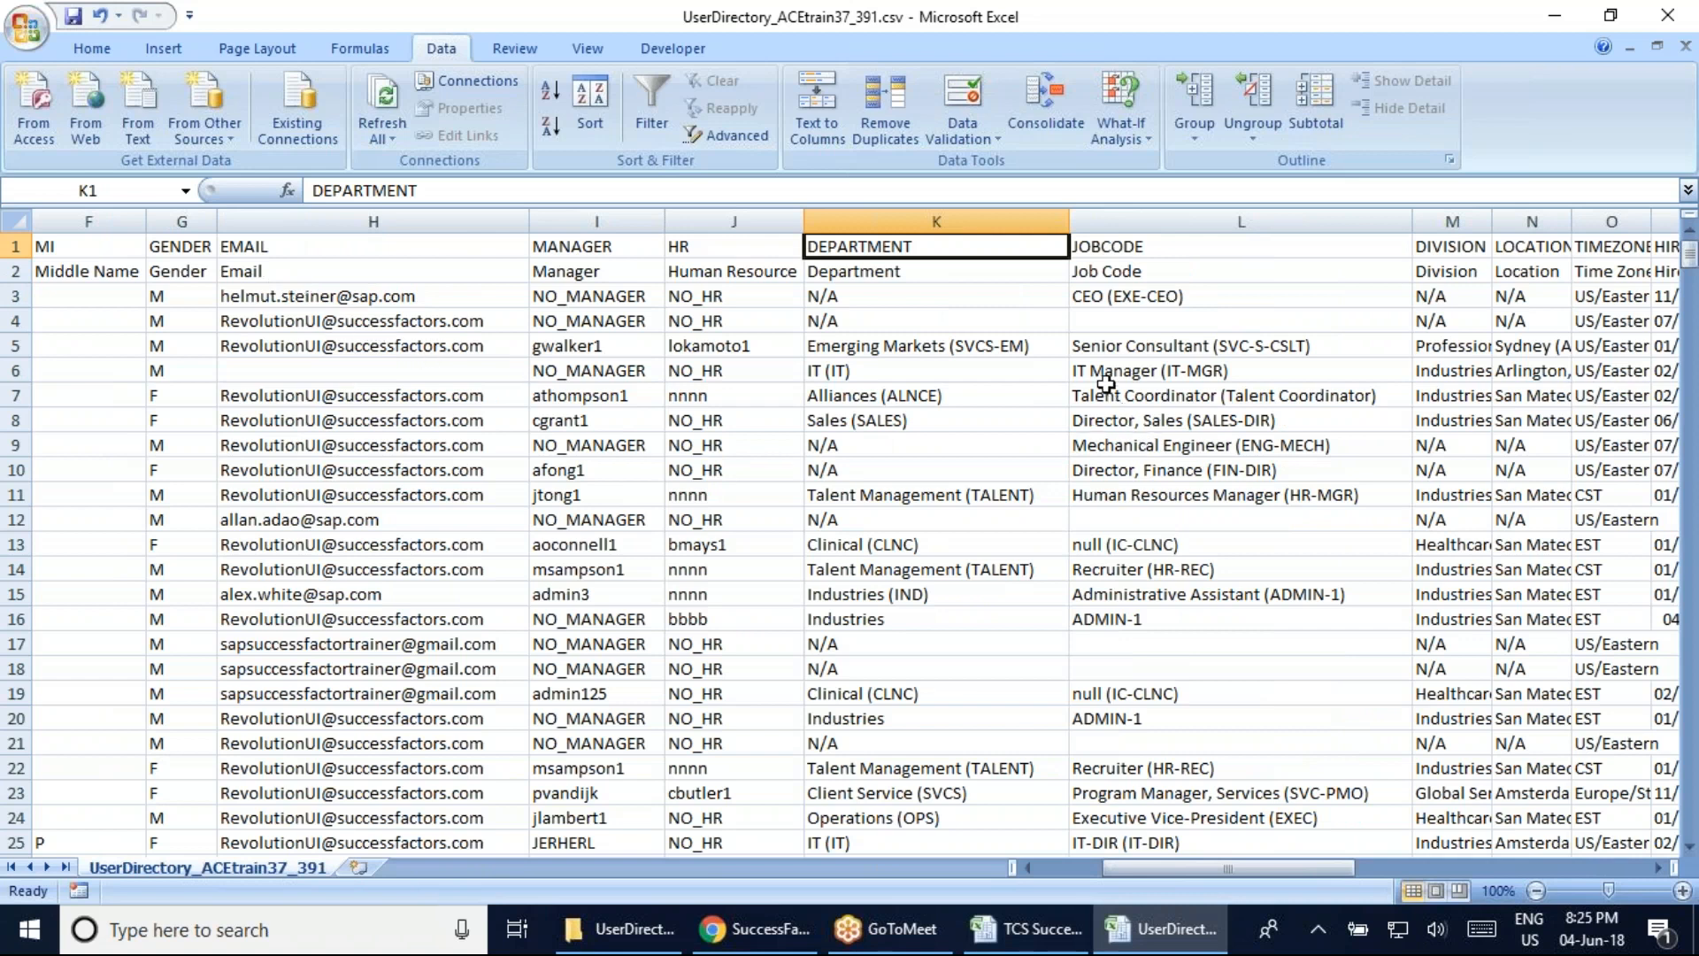
key(Right)
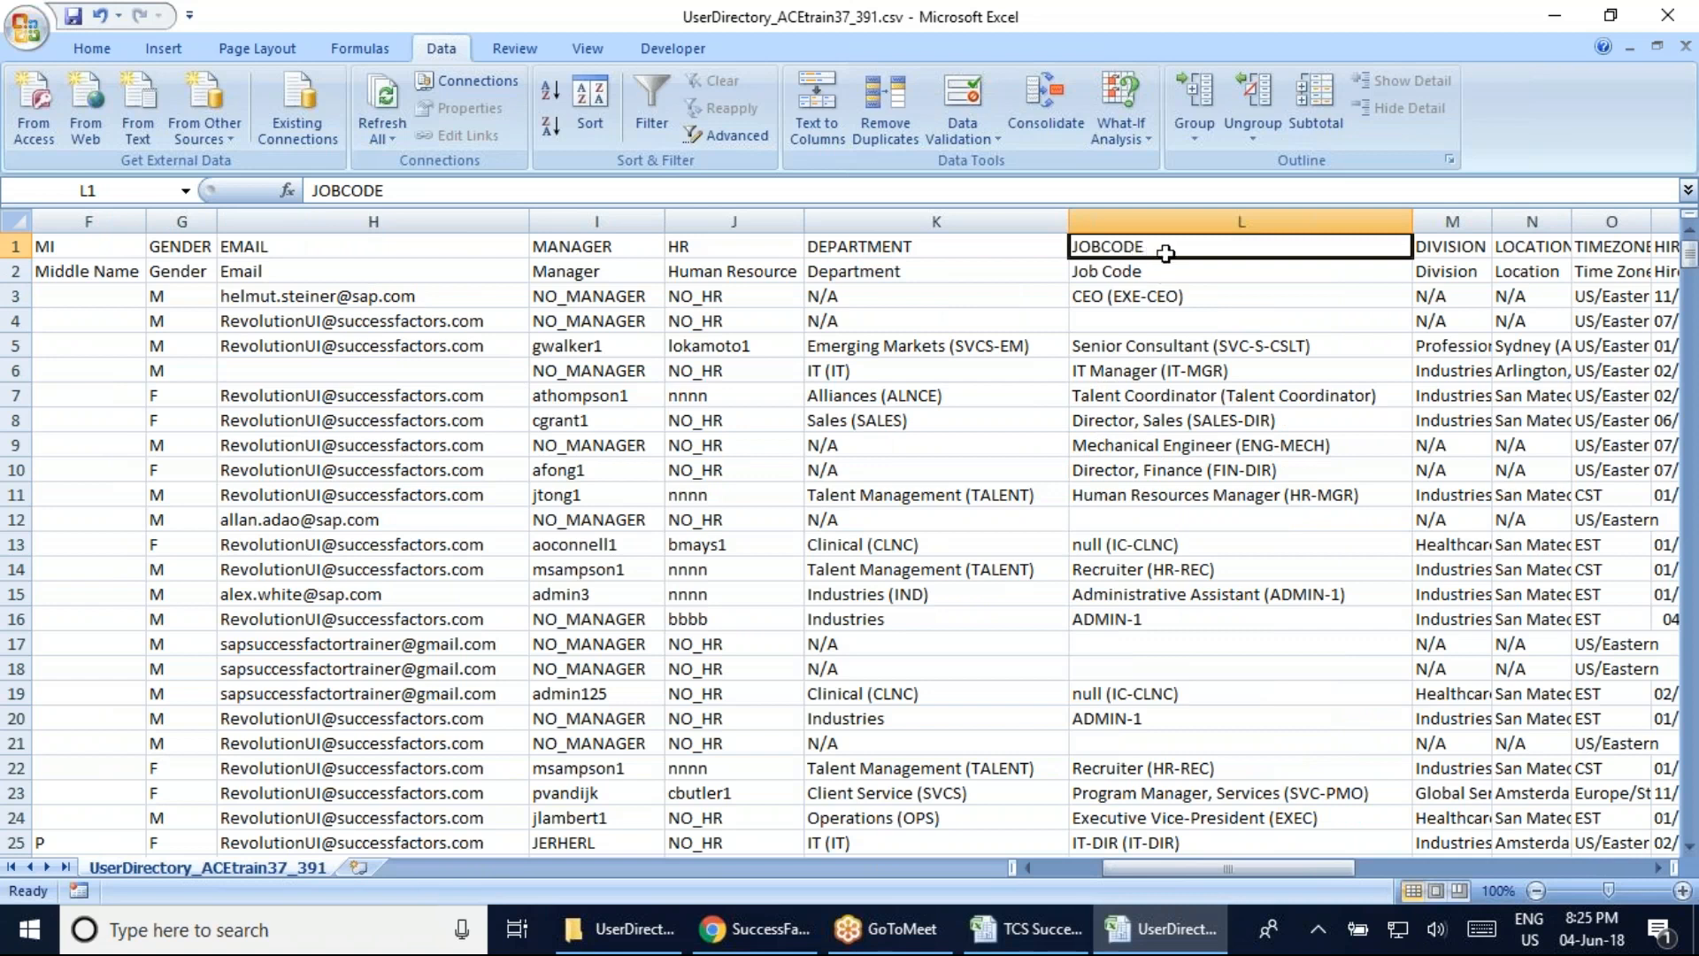
click(1167, 299)
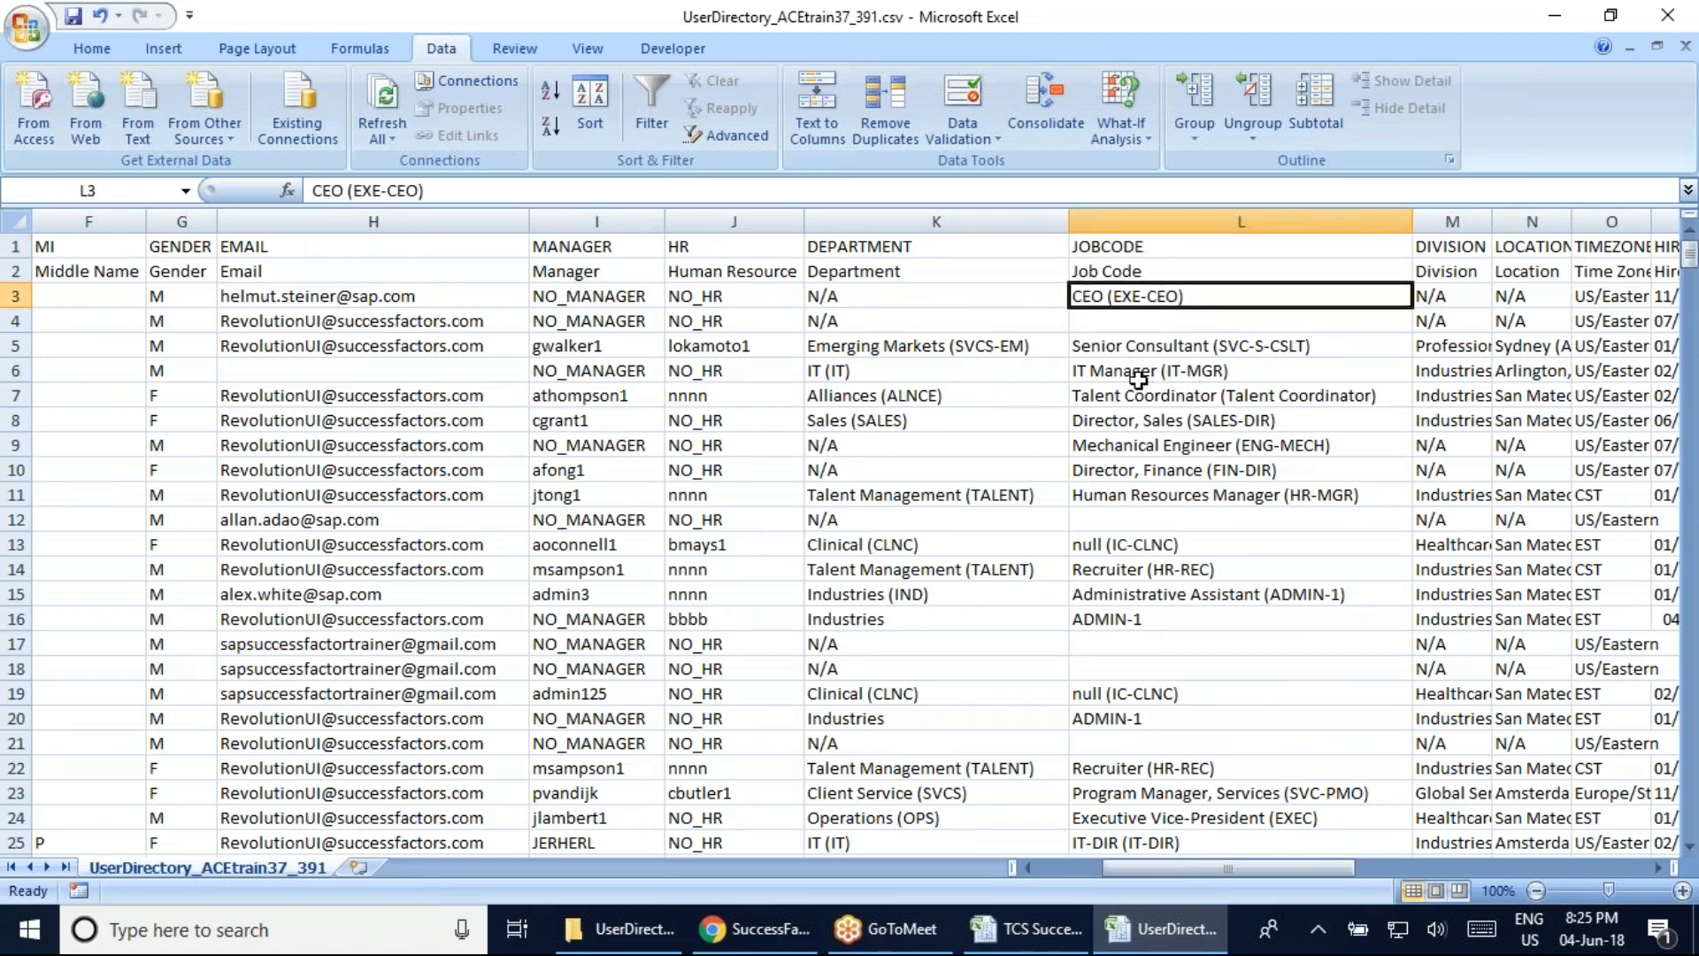
click(1168, 350)
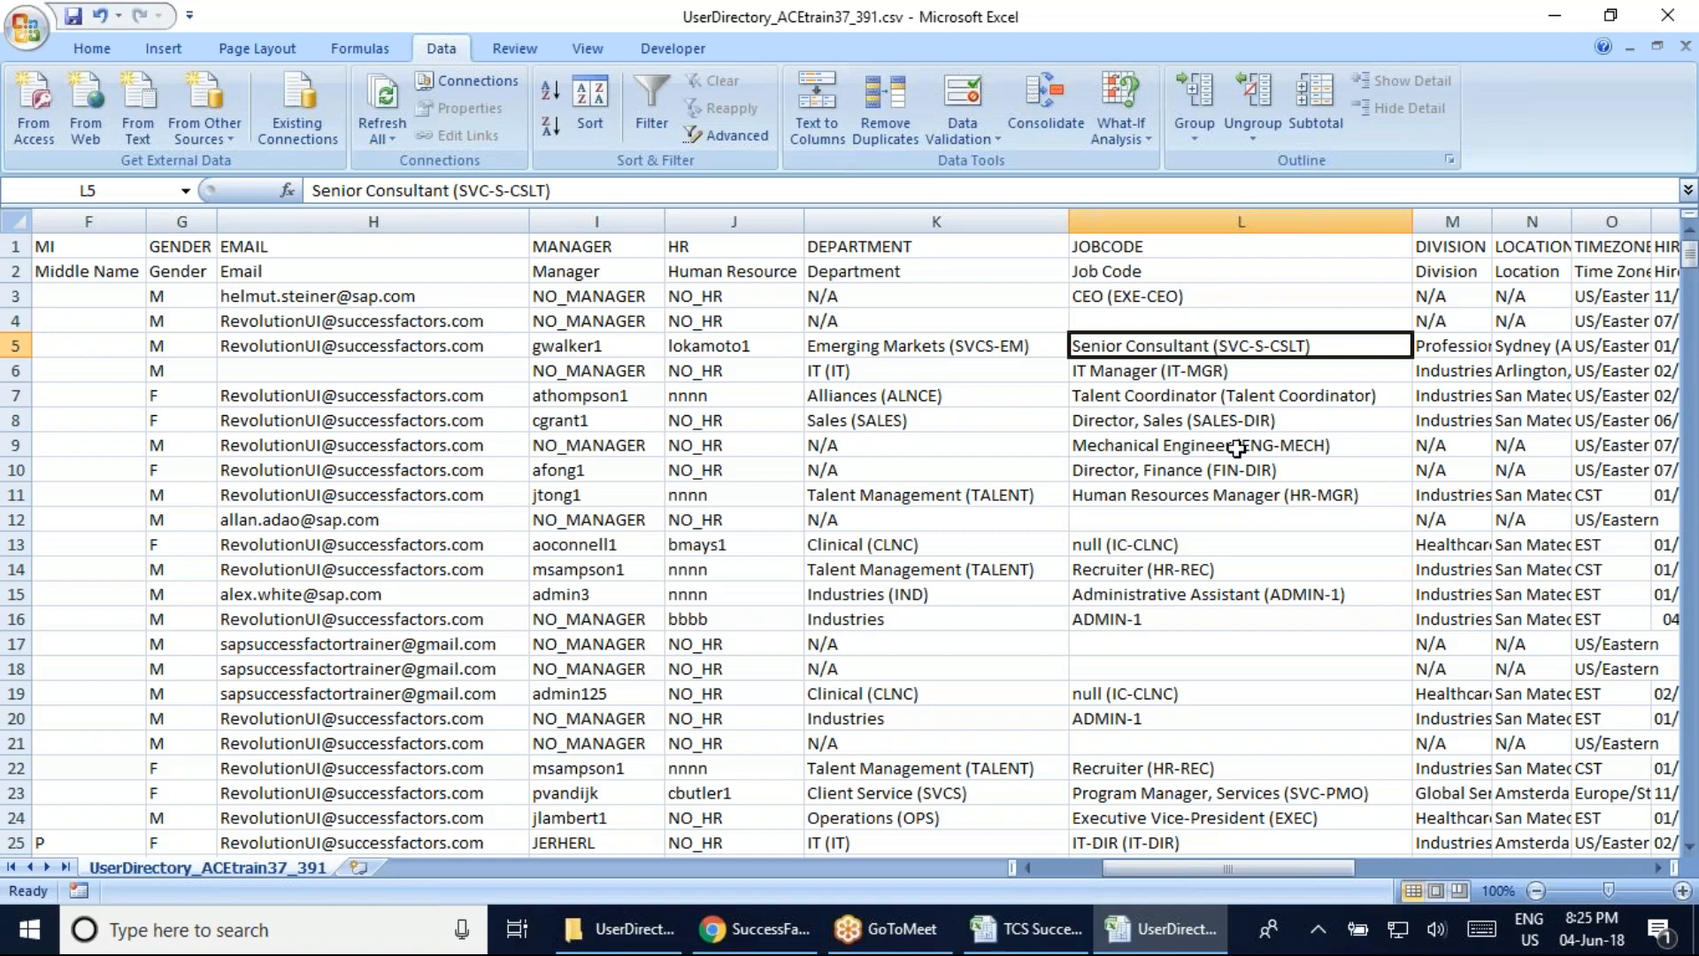
click(1100, 546)
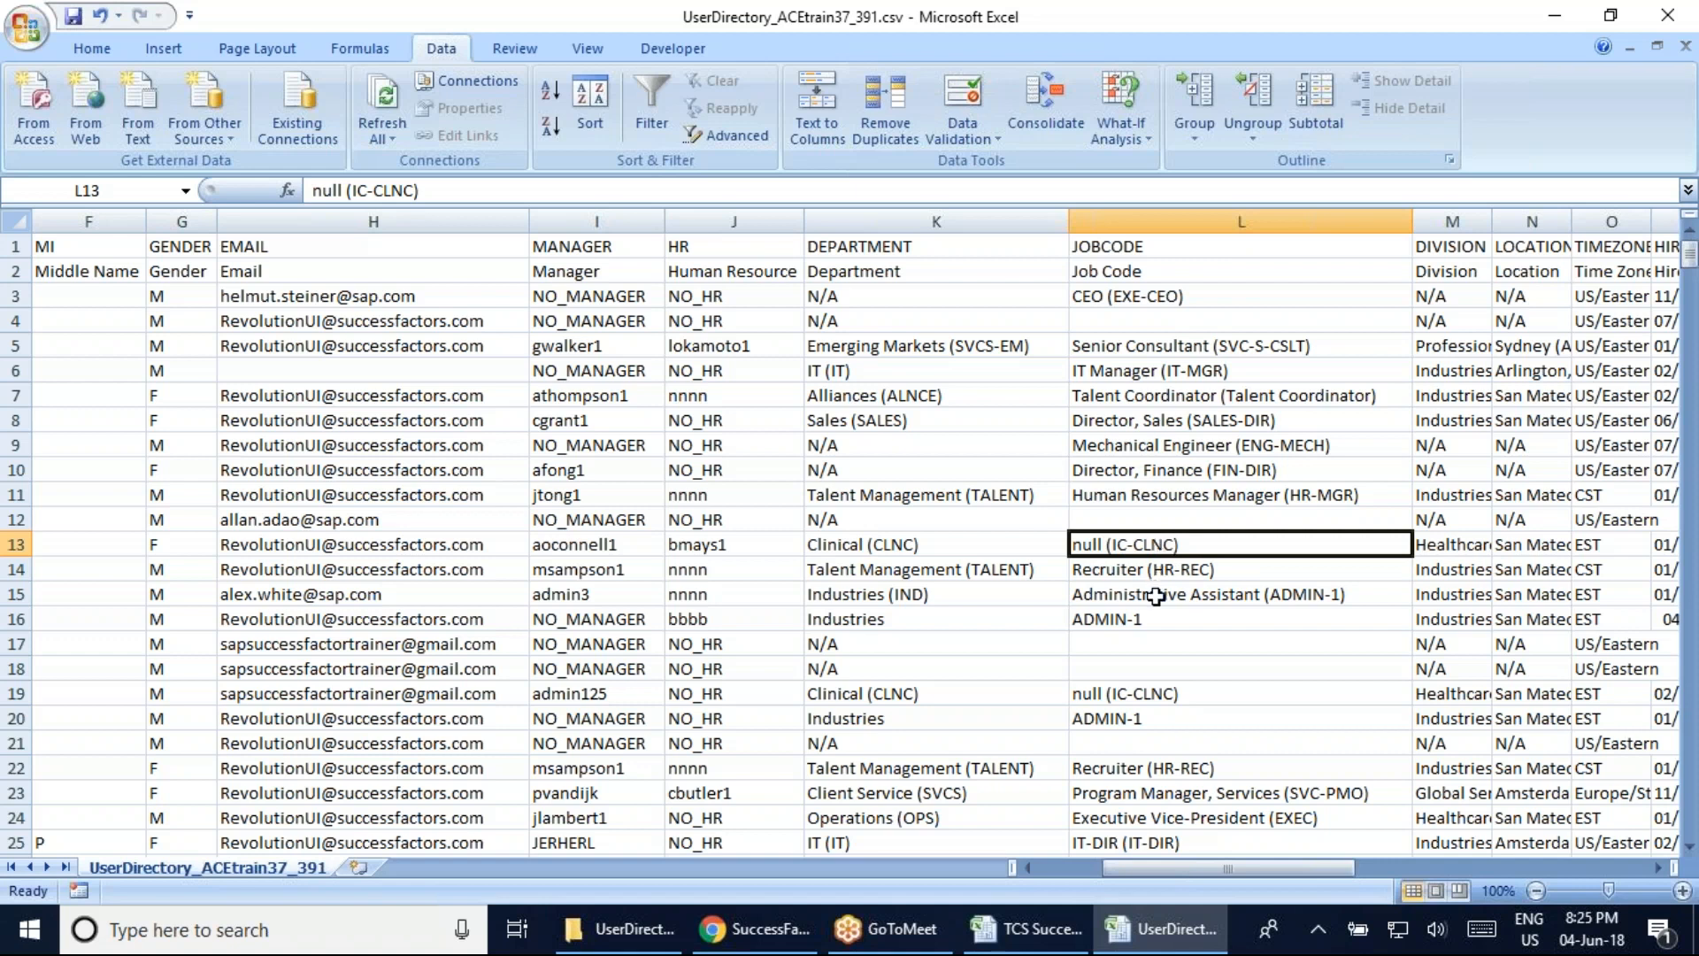
click(1106, 699)
click(854, 699)
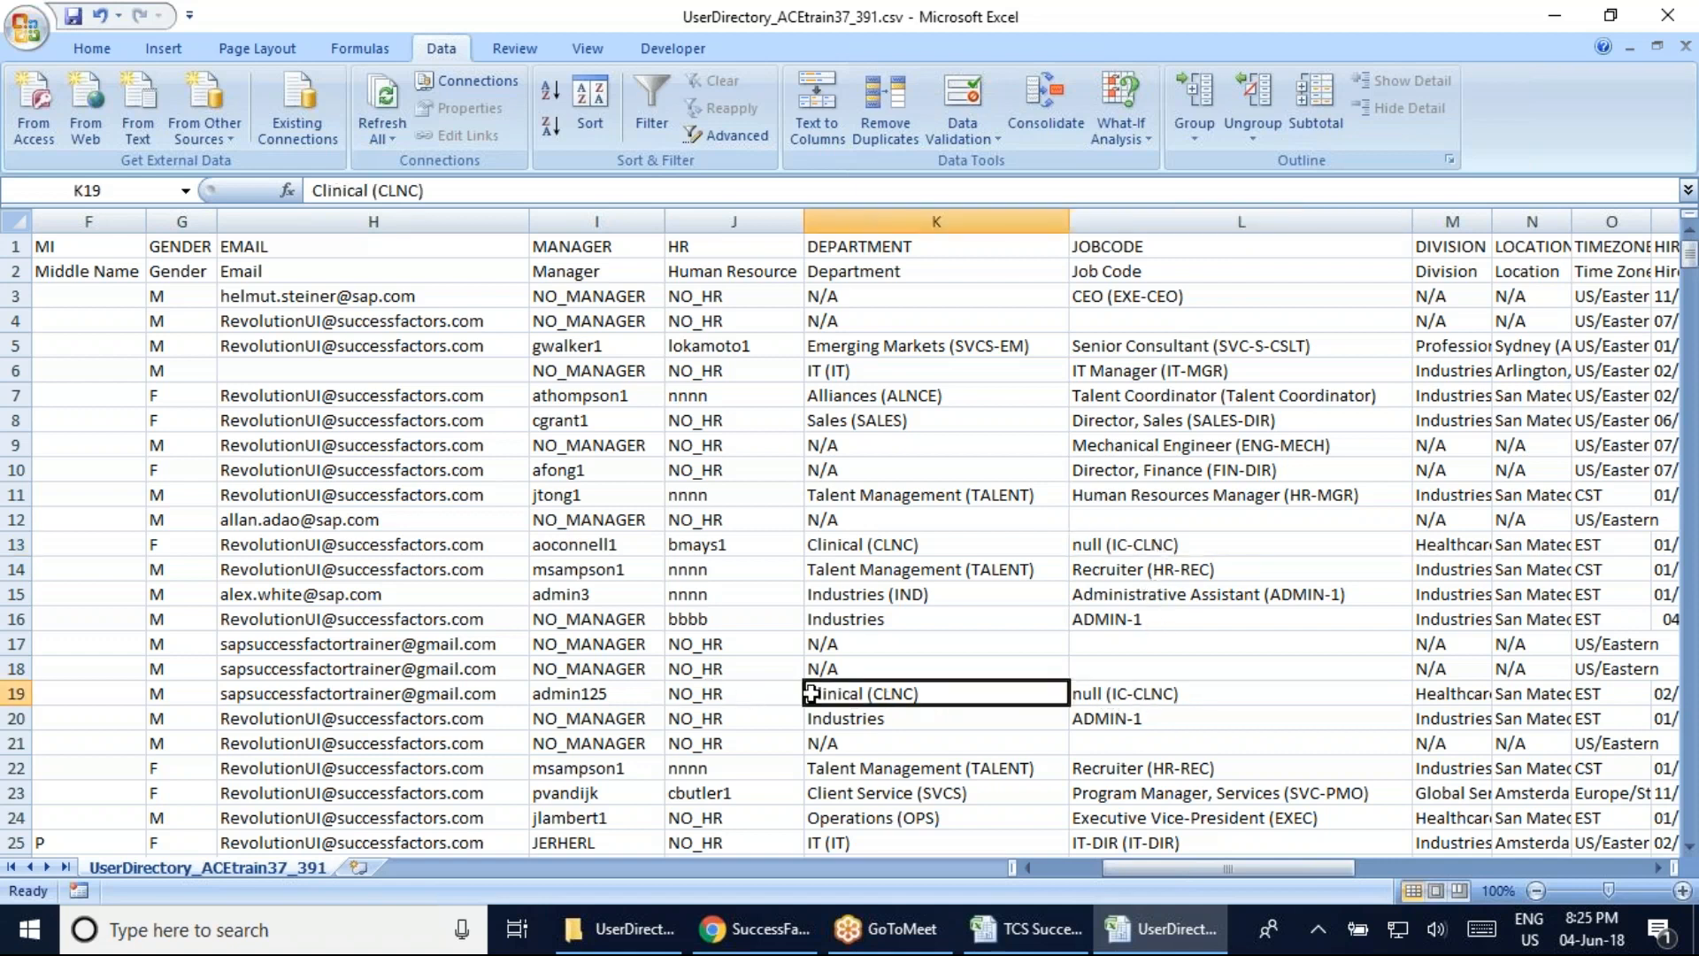
click(1109, 740)
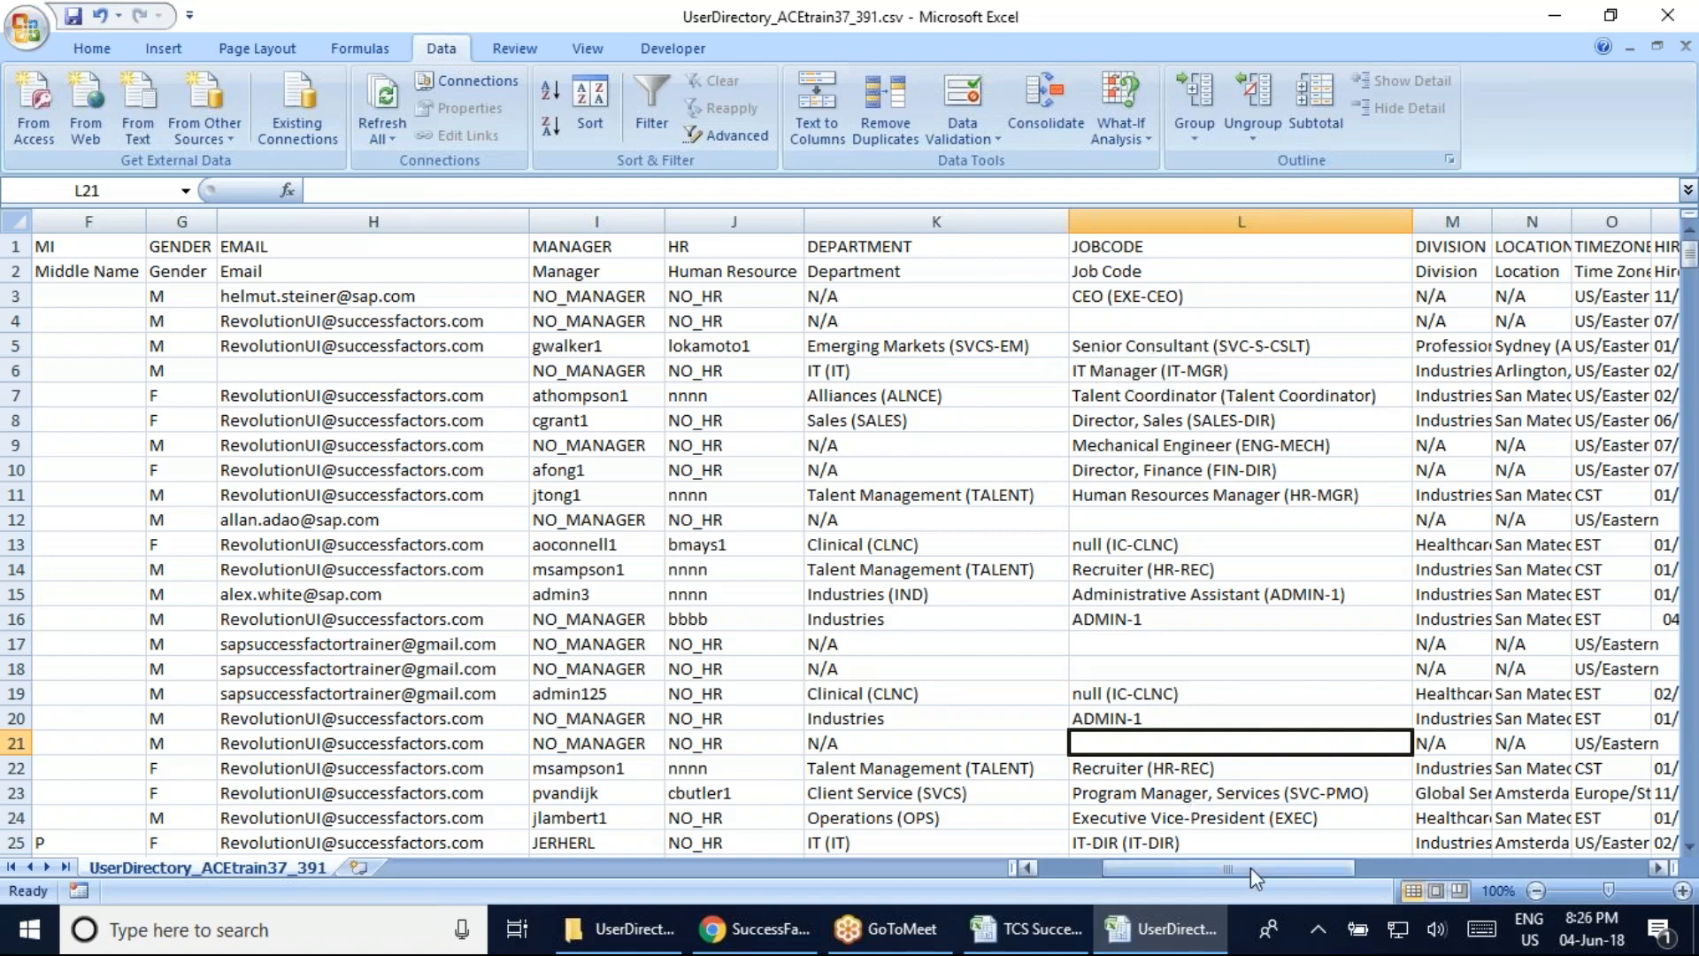
click(1184, 326)
Autofit the Division column M and the Location column N to their longest entries
key(Right)
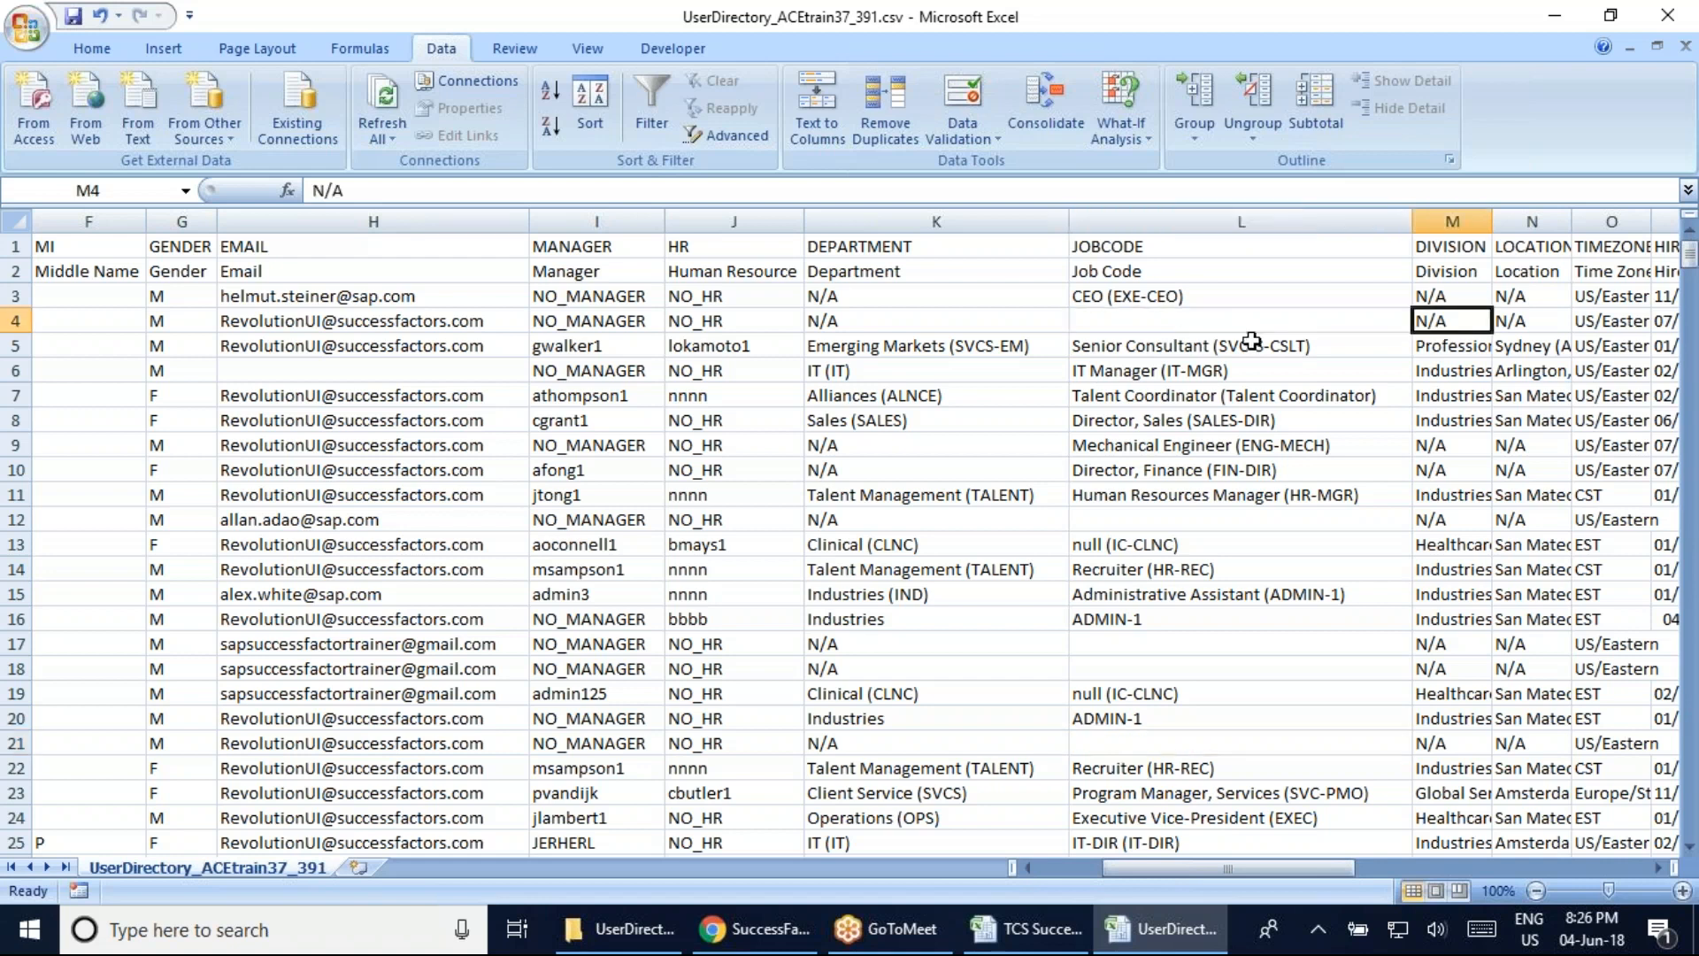
double_click(1492, 222)
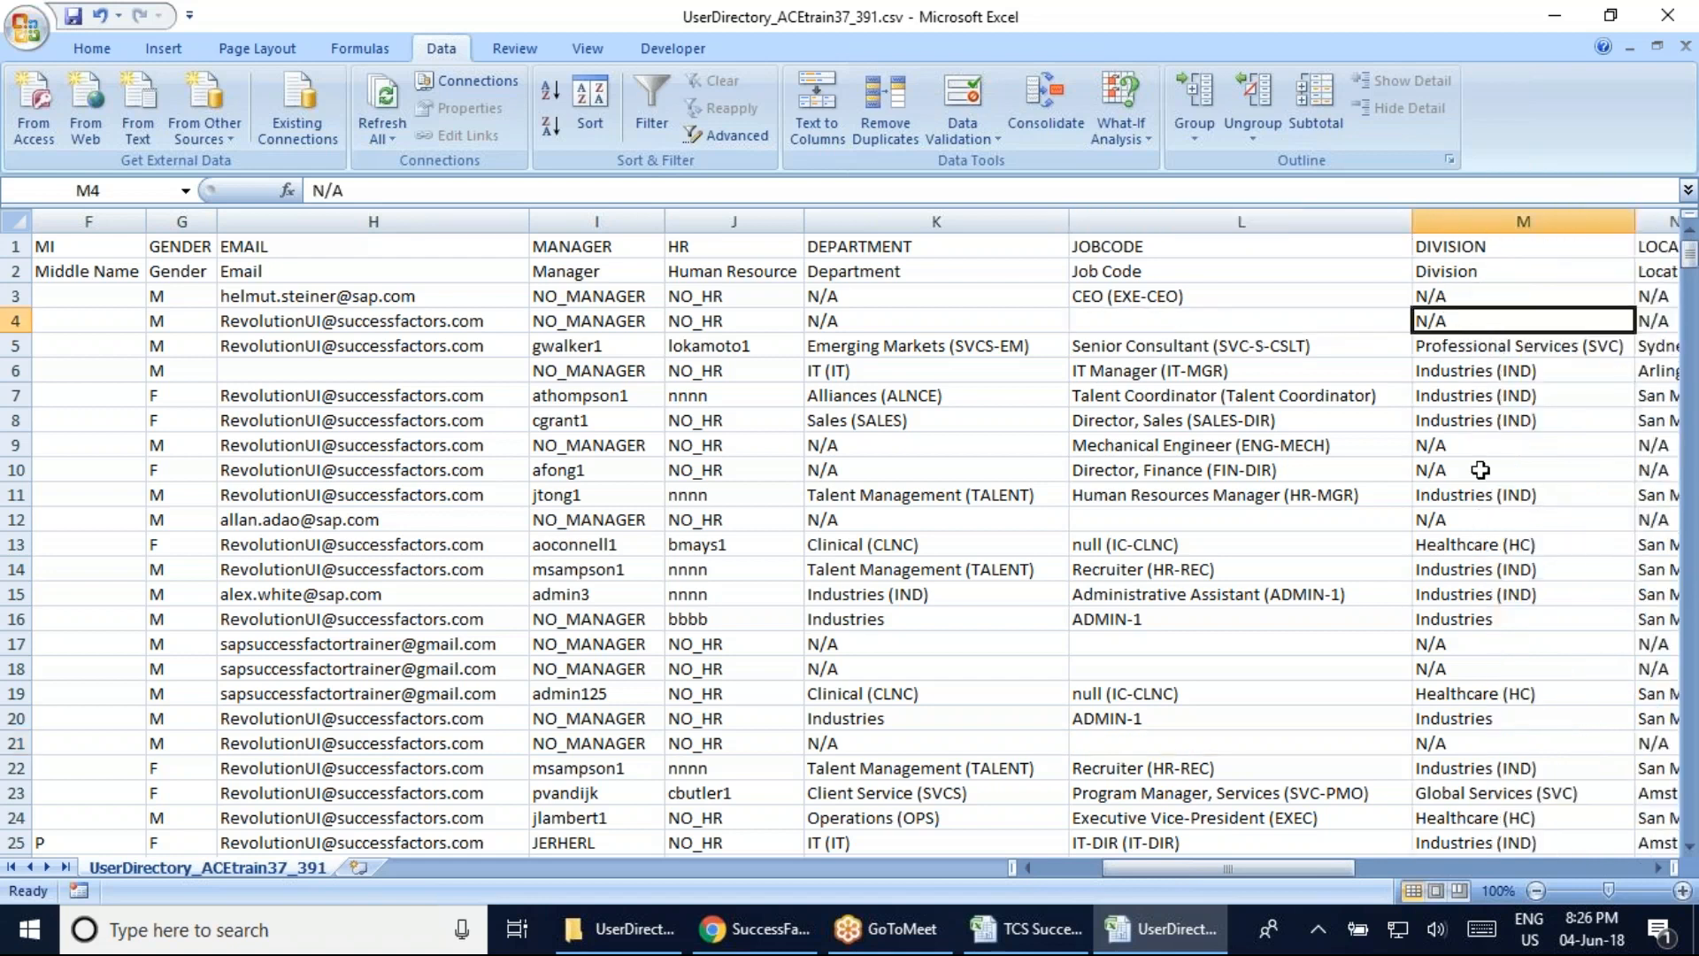
drag(1271, 863, 1315, 870)
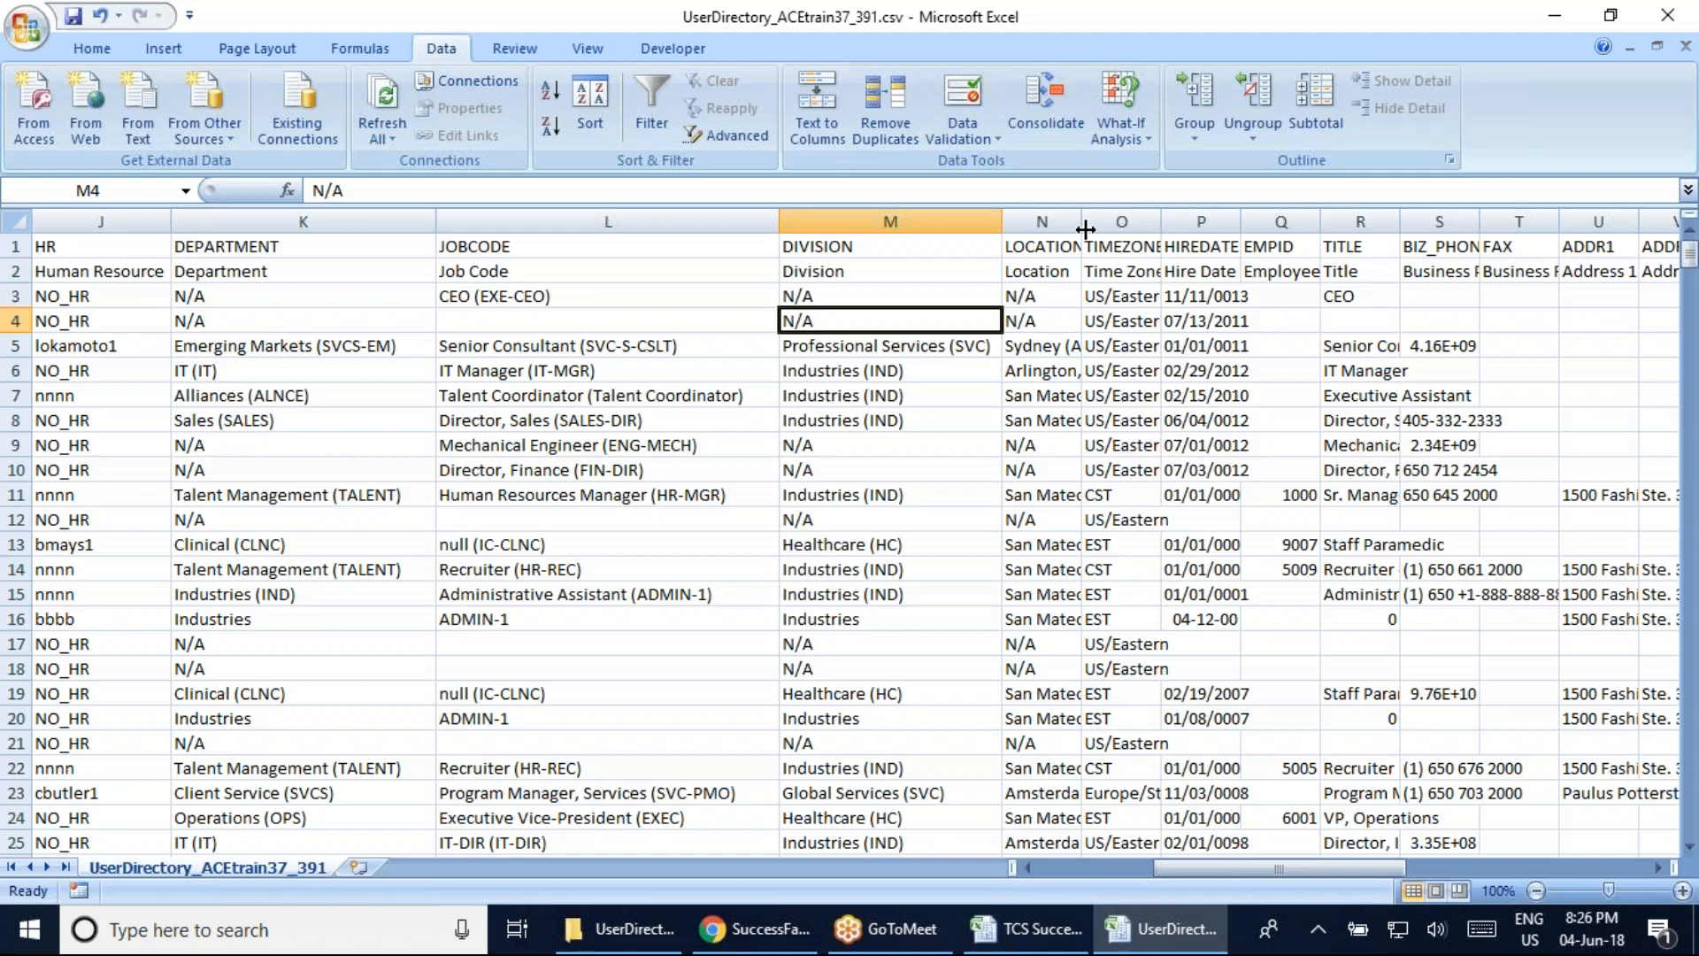
double_click(1085, 230)
click(1038, 319)
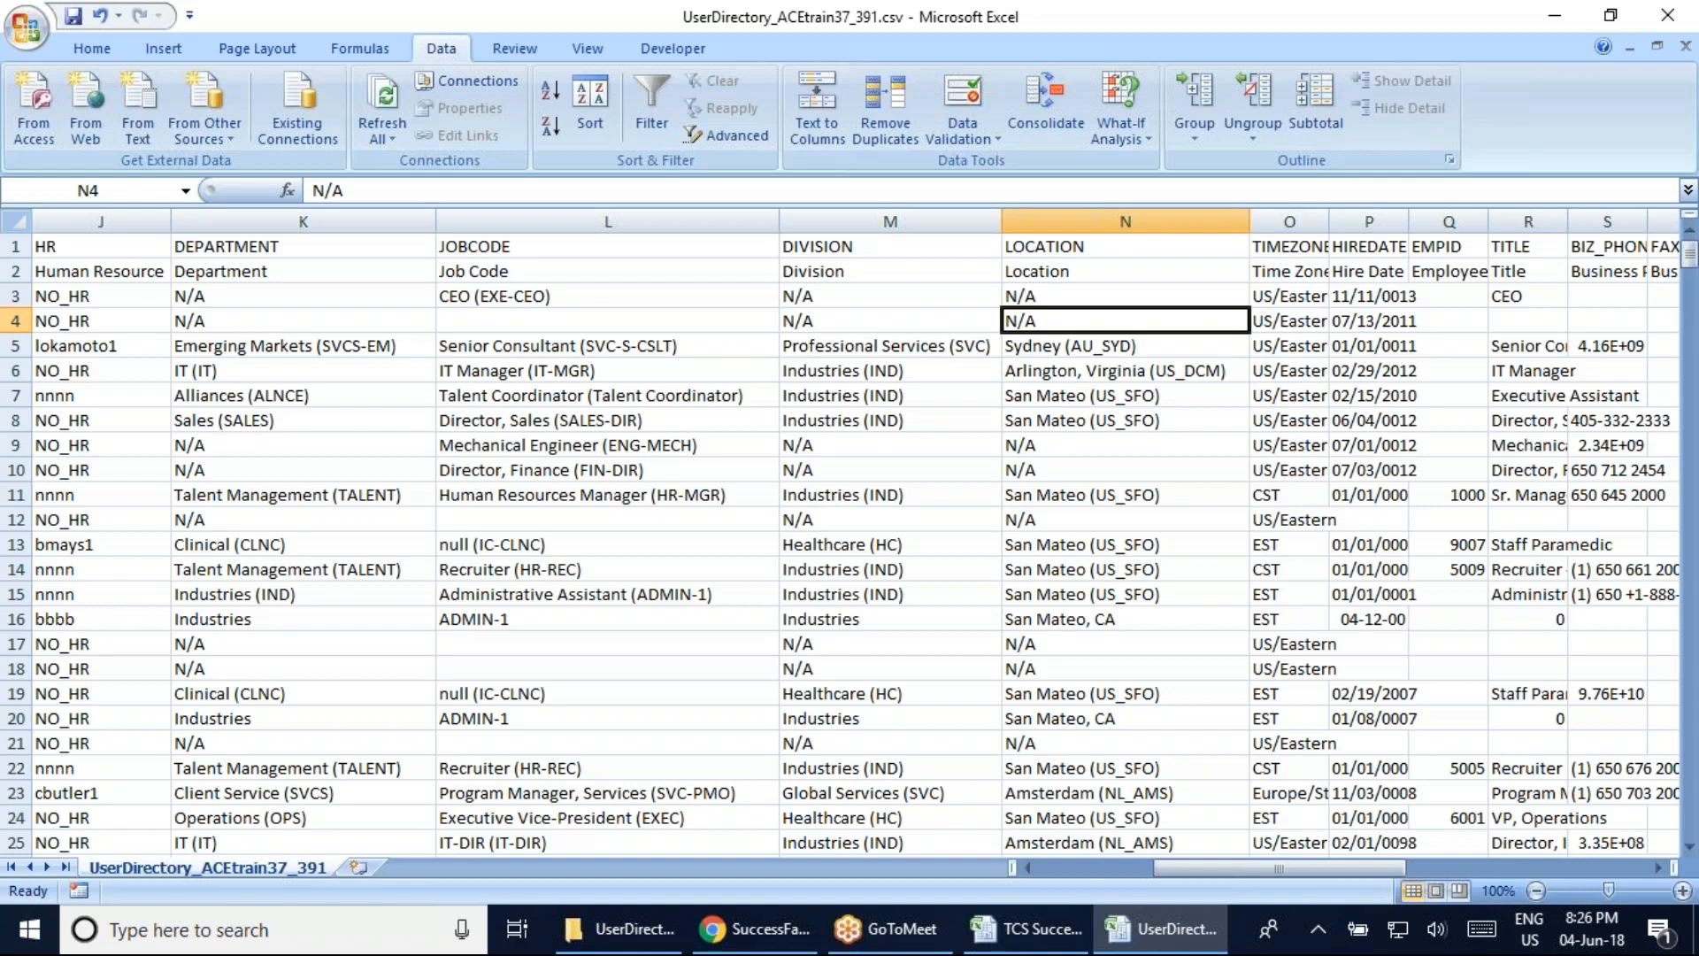
Examine the Sydney and Arlington, Virginia locations, then autofit column O to show full timezones
click(1046, 347)
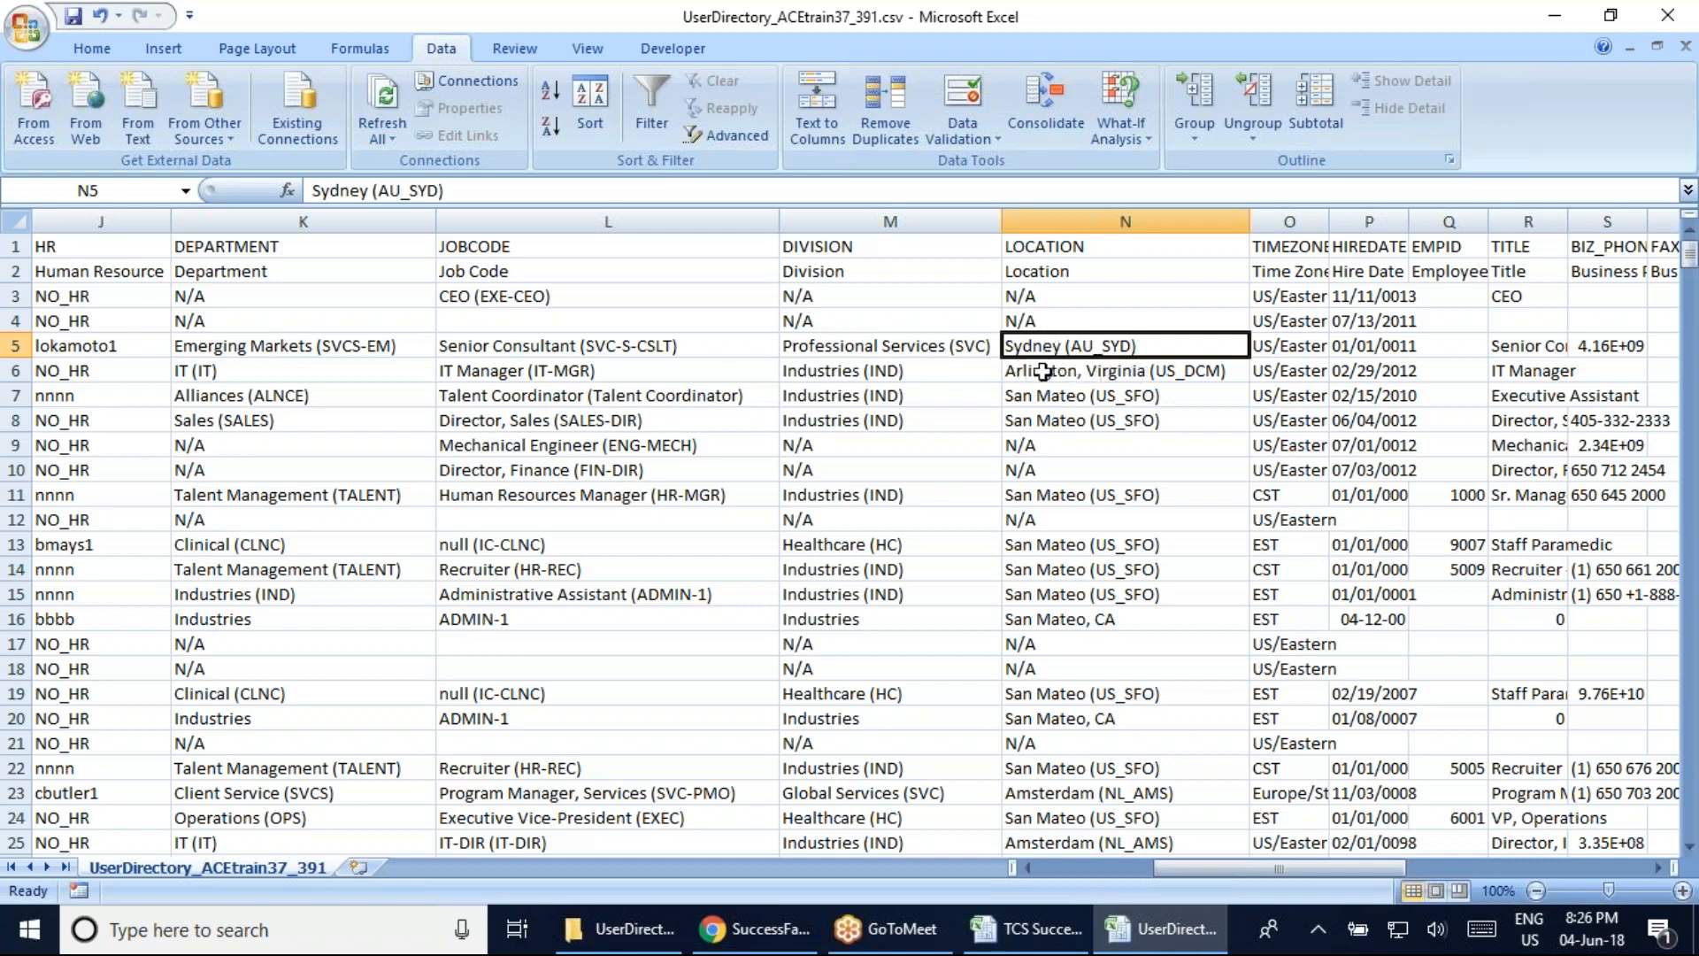
double_click(1118, 373)
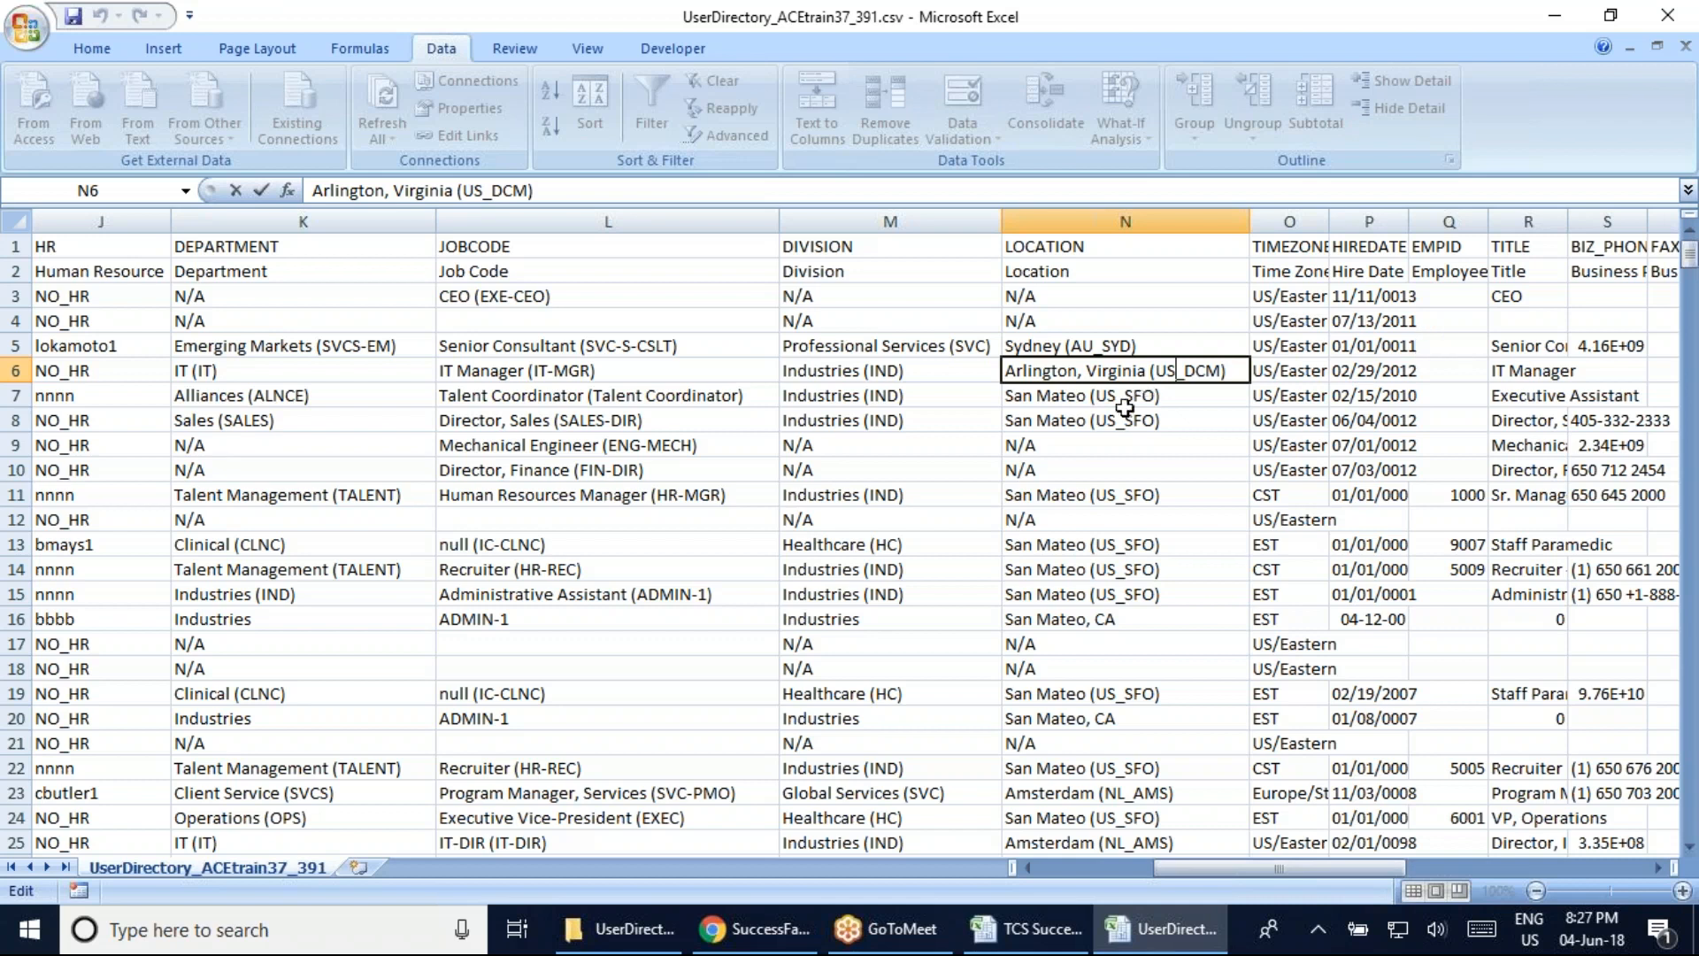
click(1637, 18)
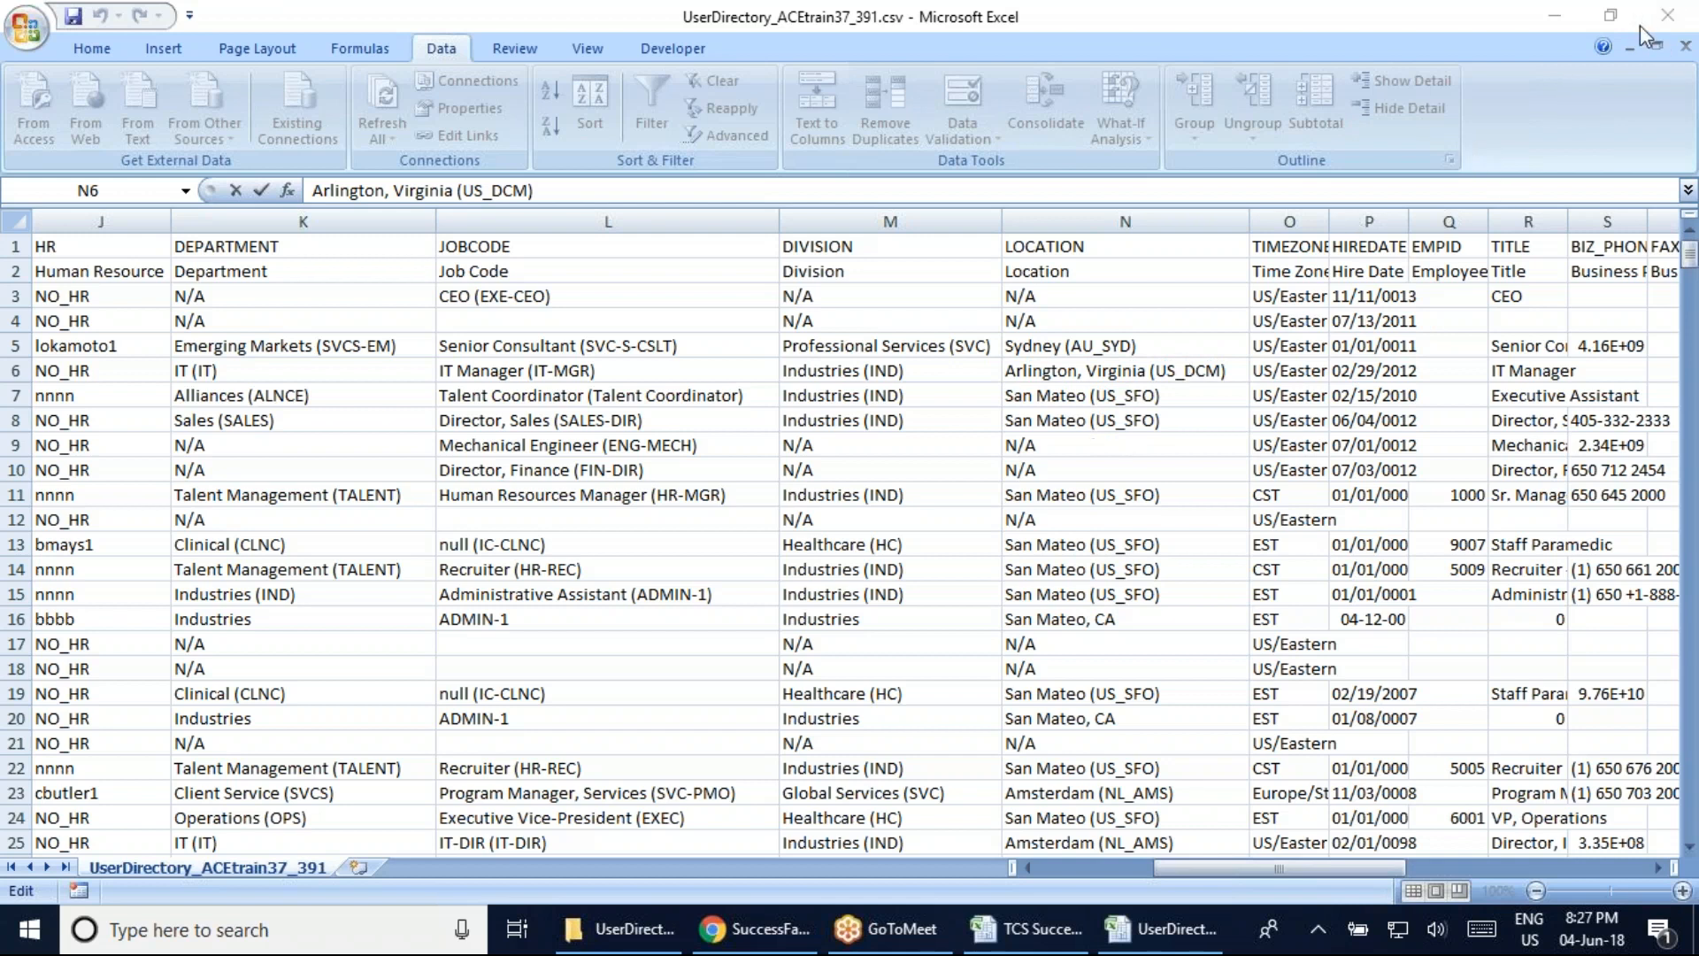
click(1177, 370)
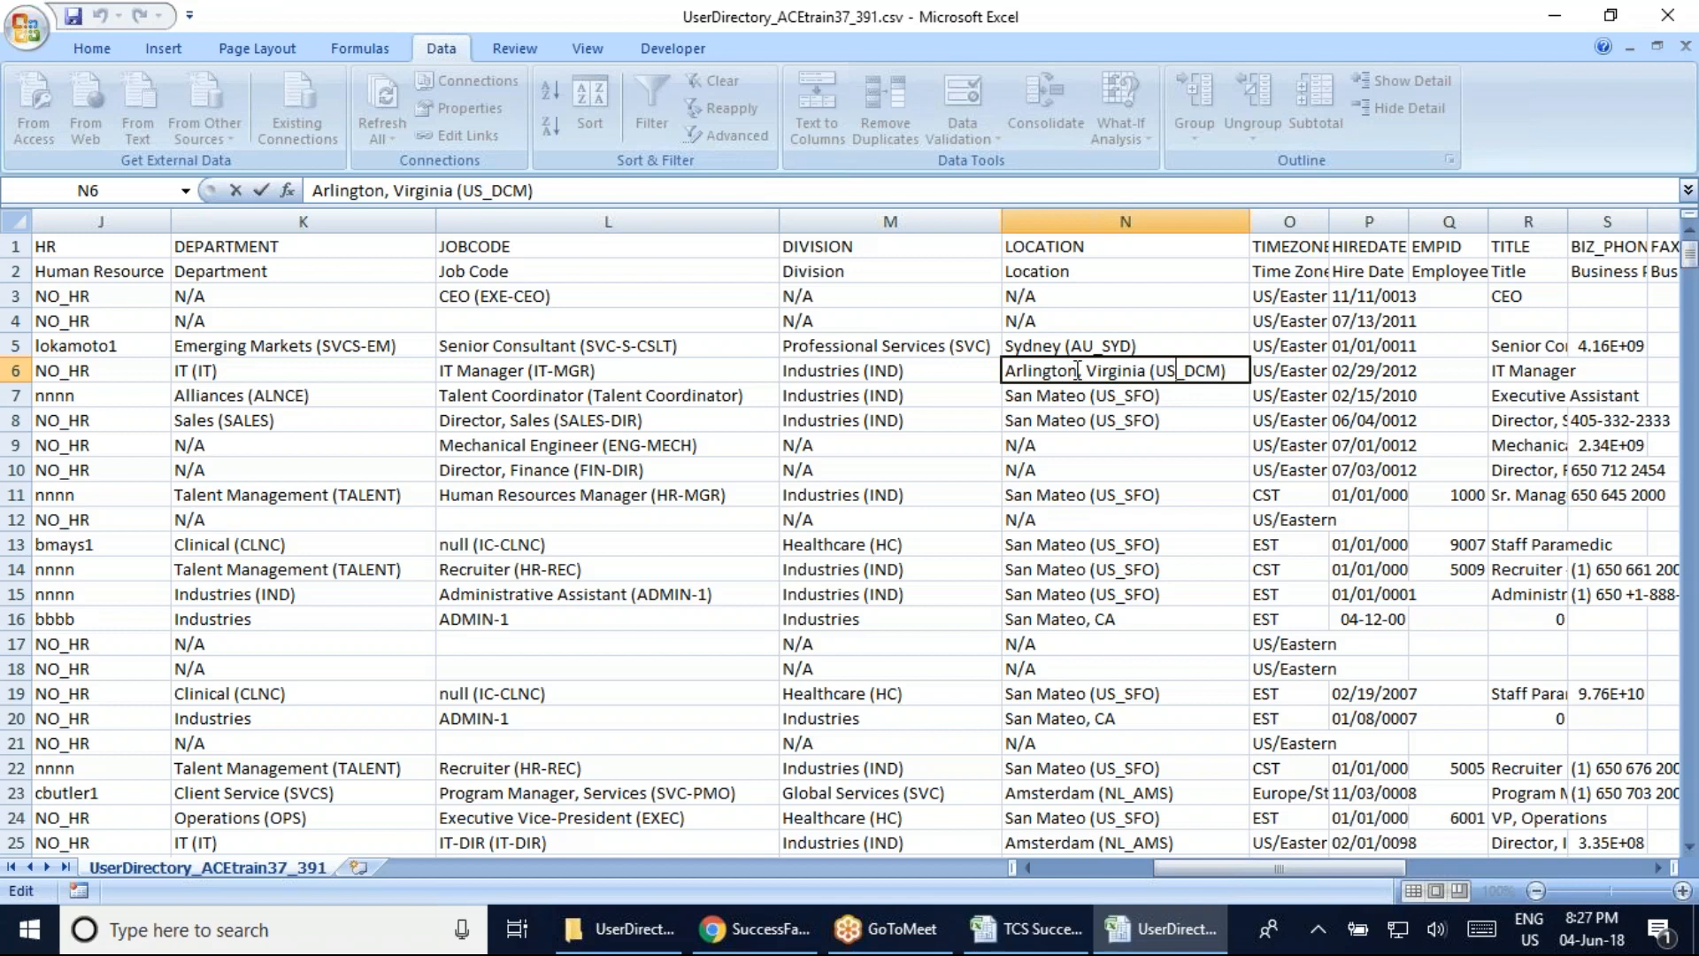
drag(1079, 370, 995, 370)
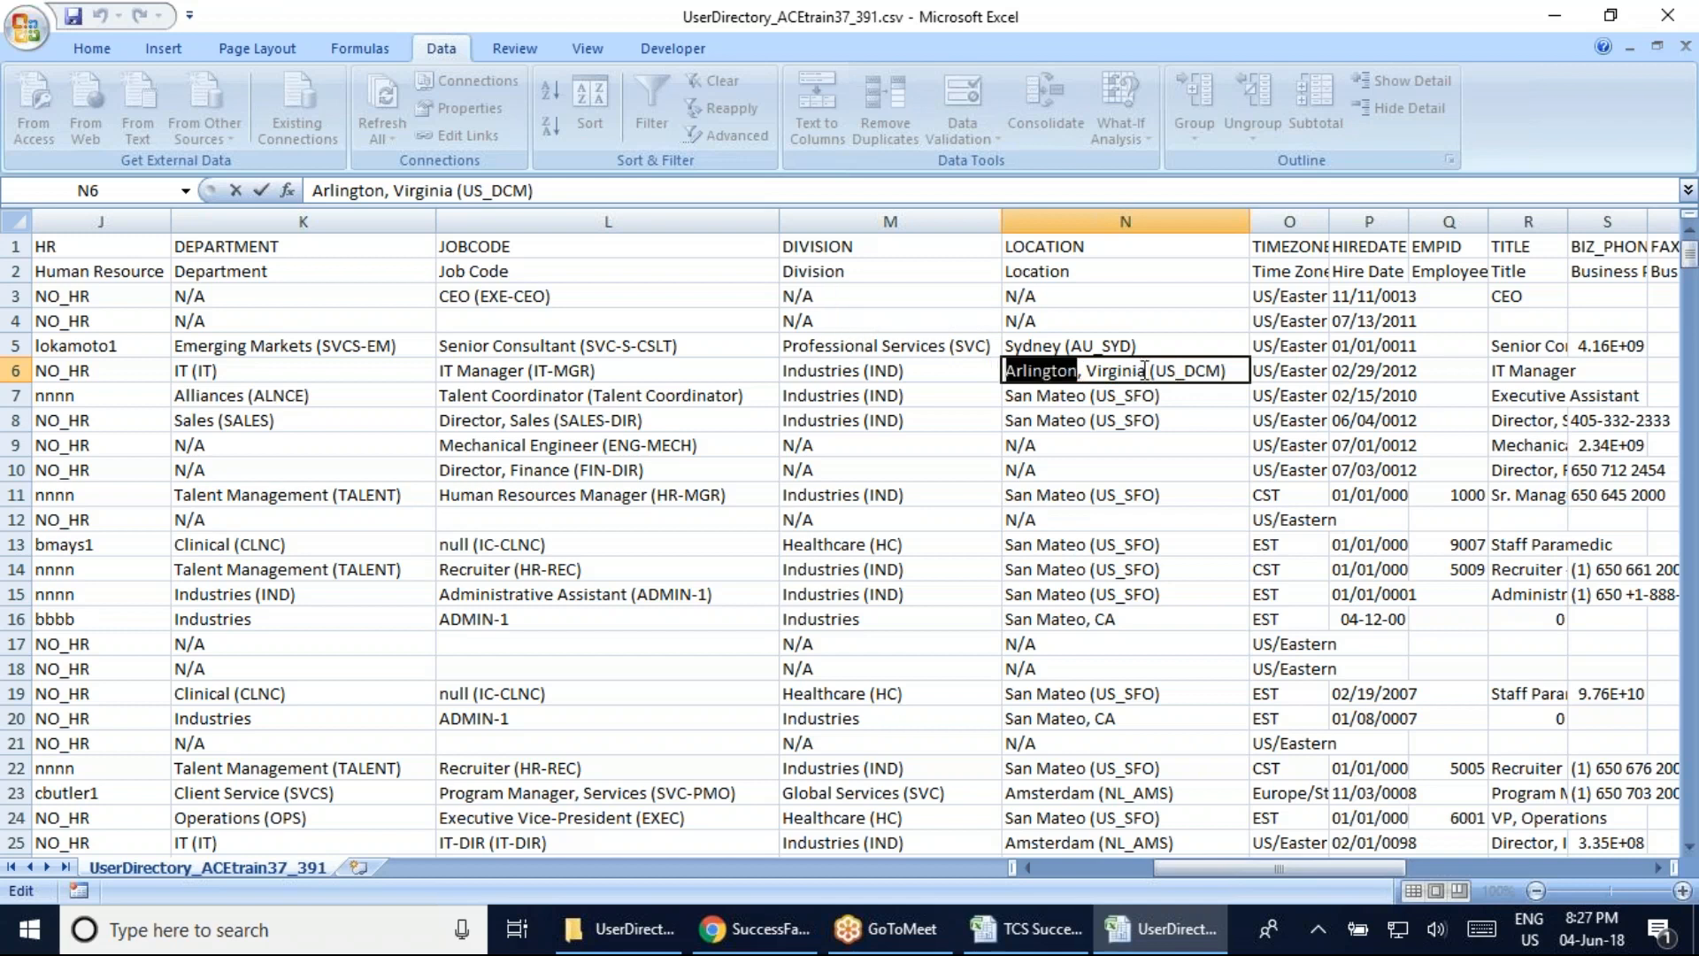
drag(1147, 370, 1105, 370)
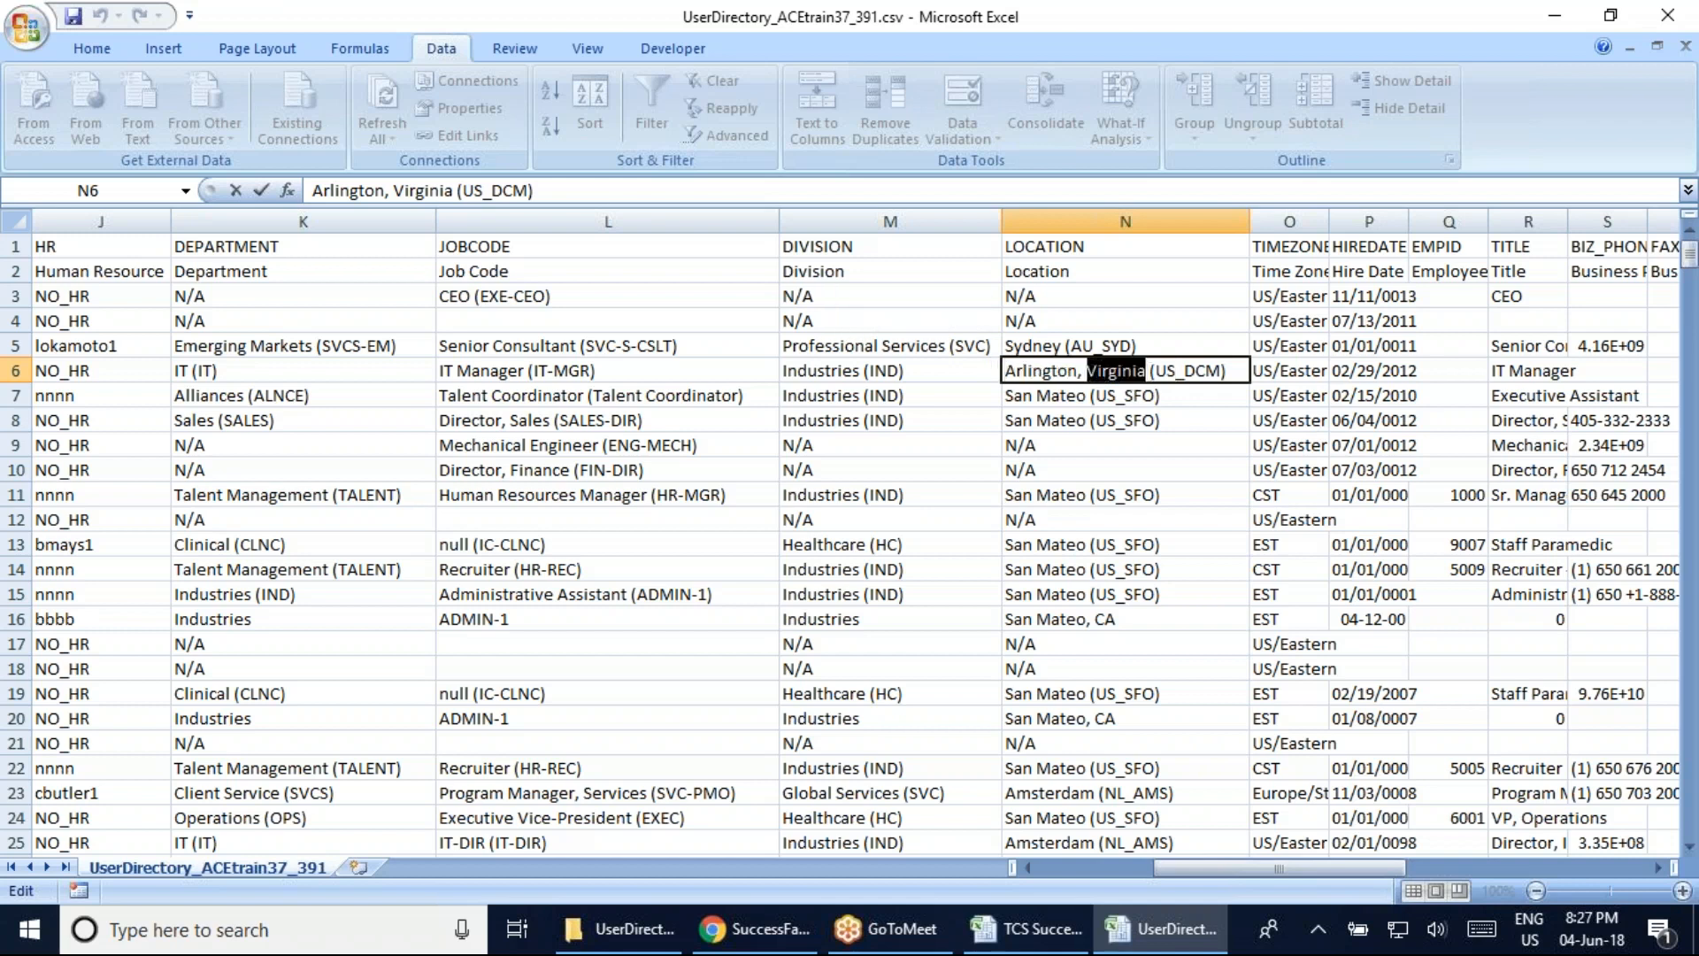
click(1171, 370)
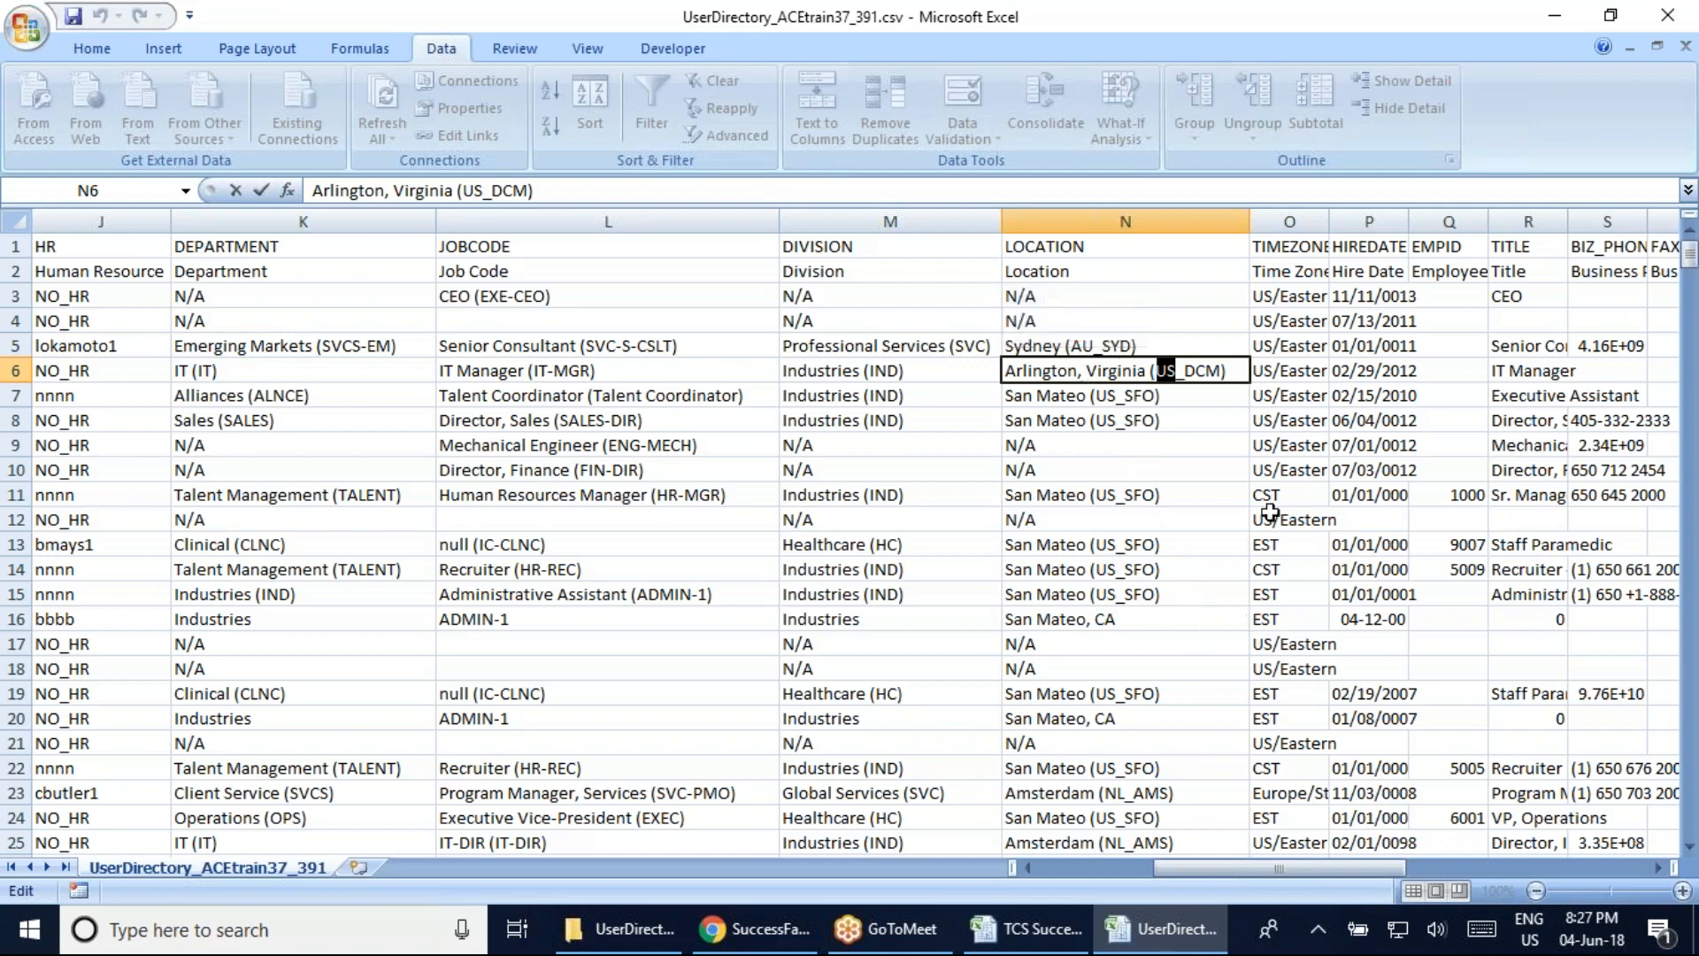
click(1290, 223)
double_click(1328, 223)
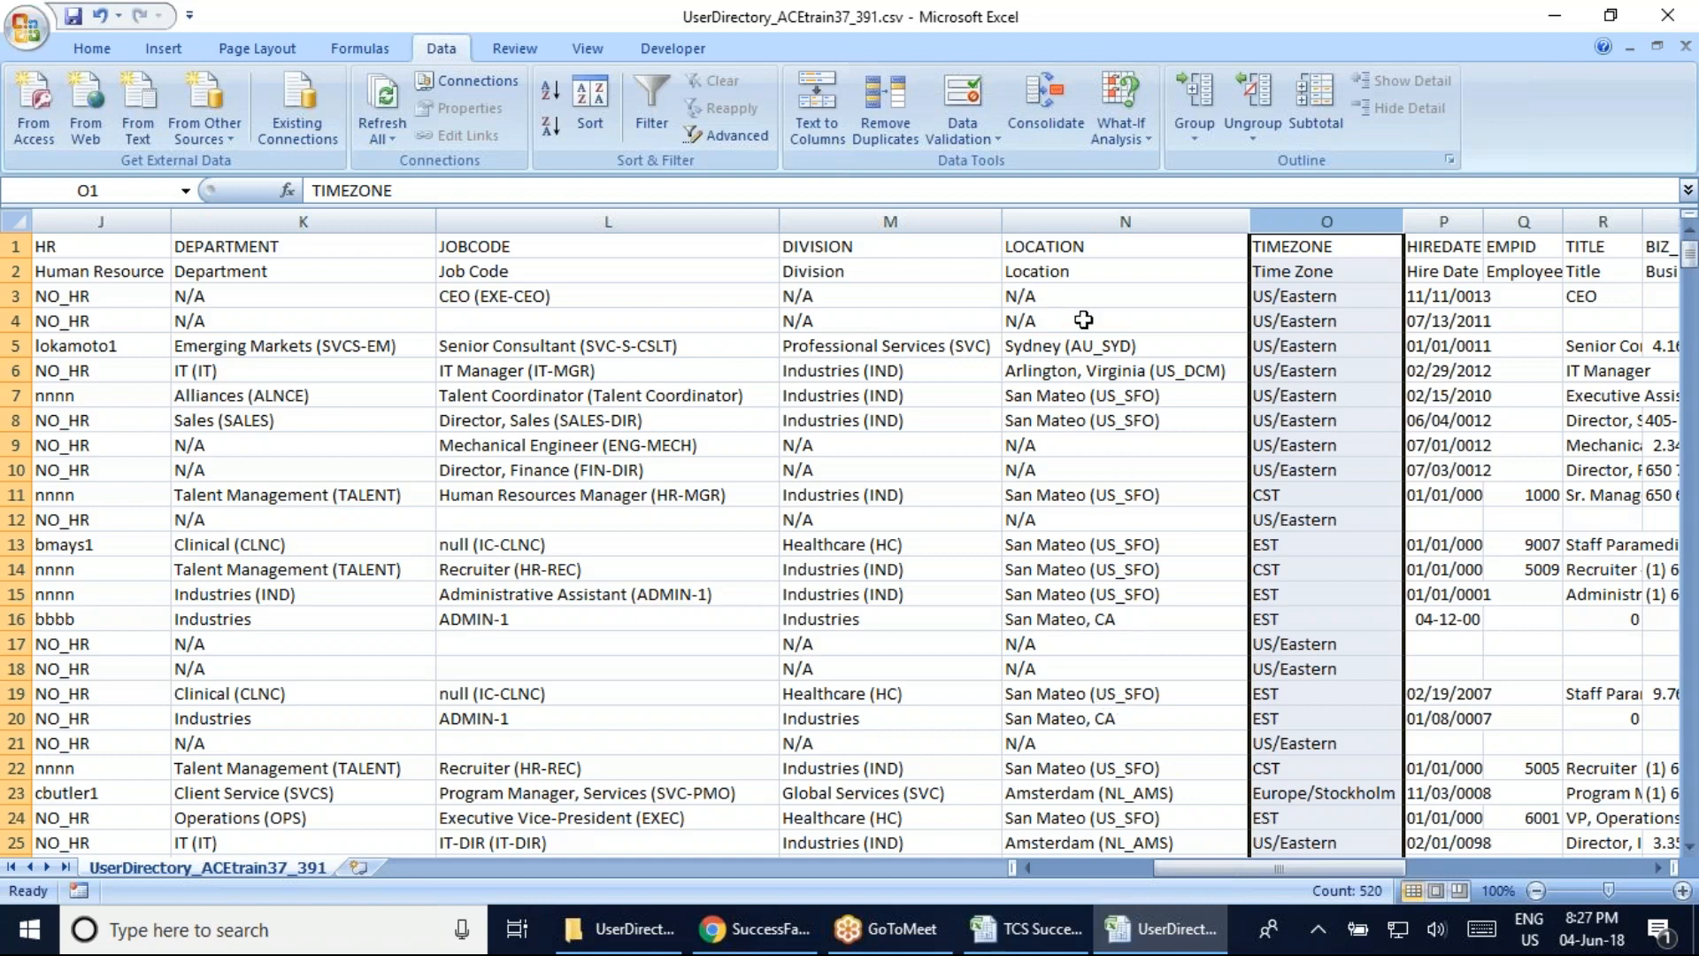
click(1081, 320)
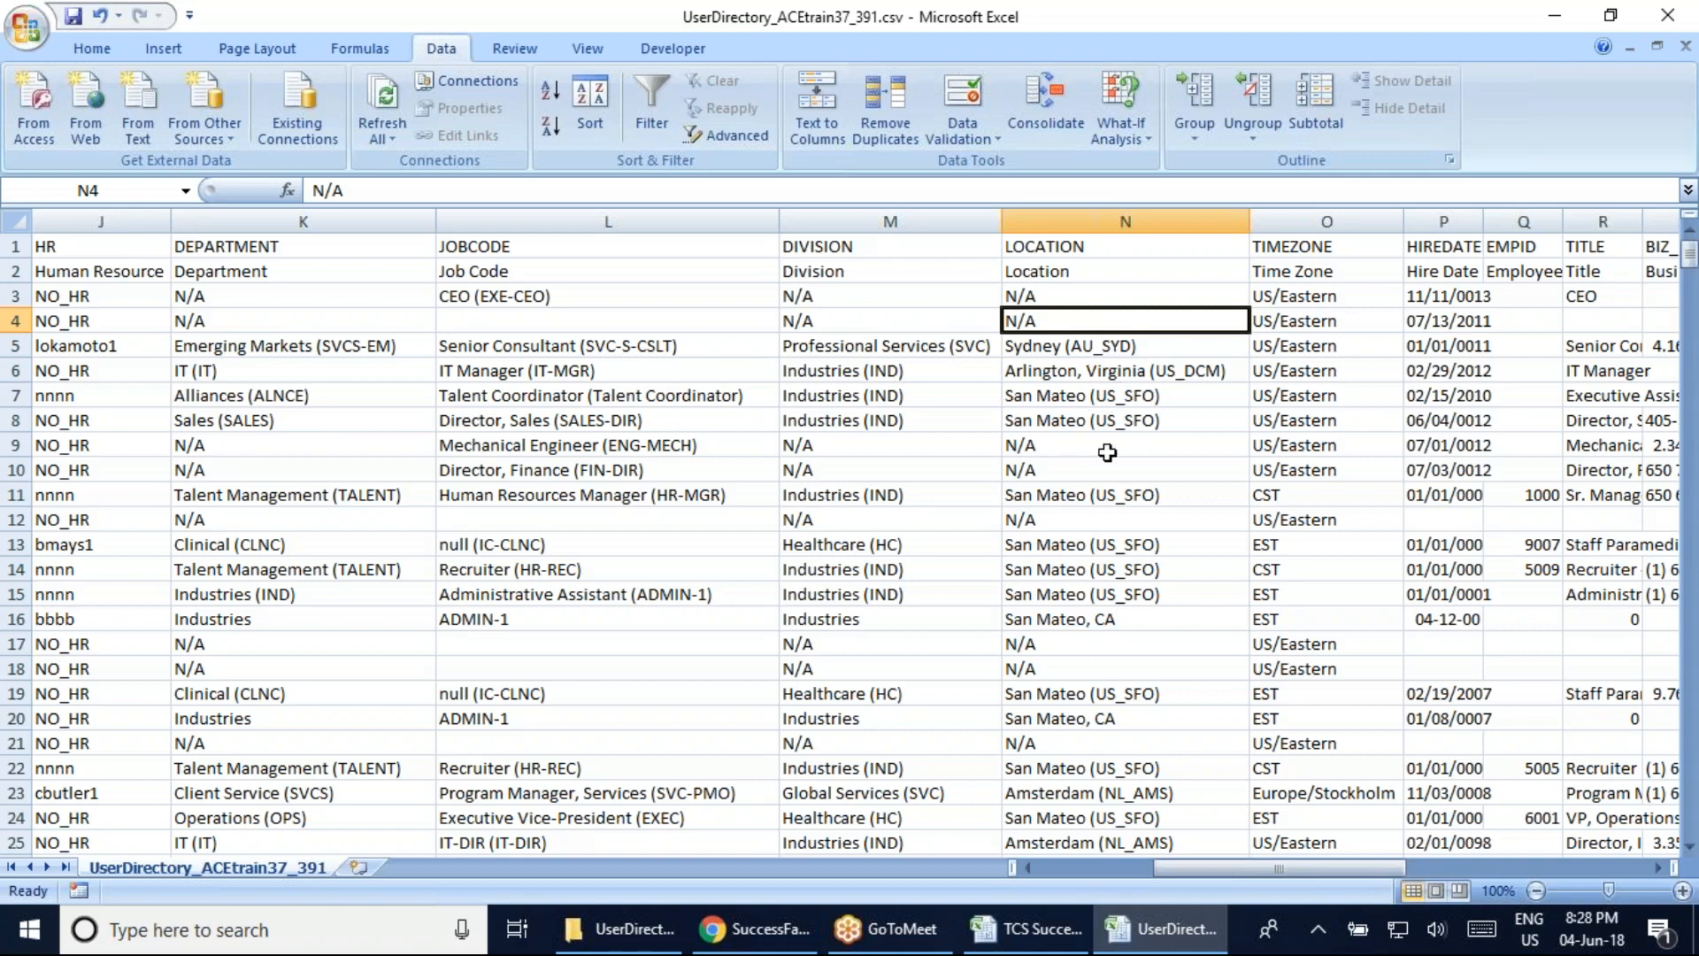
click(1076, 619)
key(F2)
key(ctrl+shift+Left)
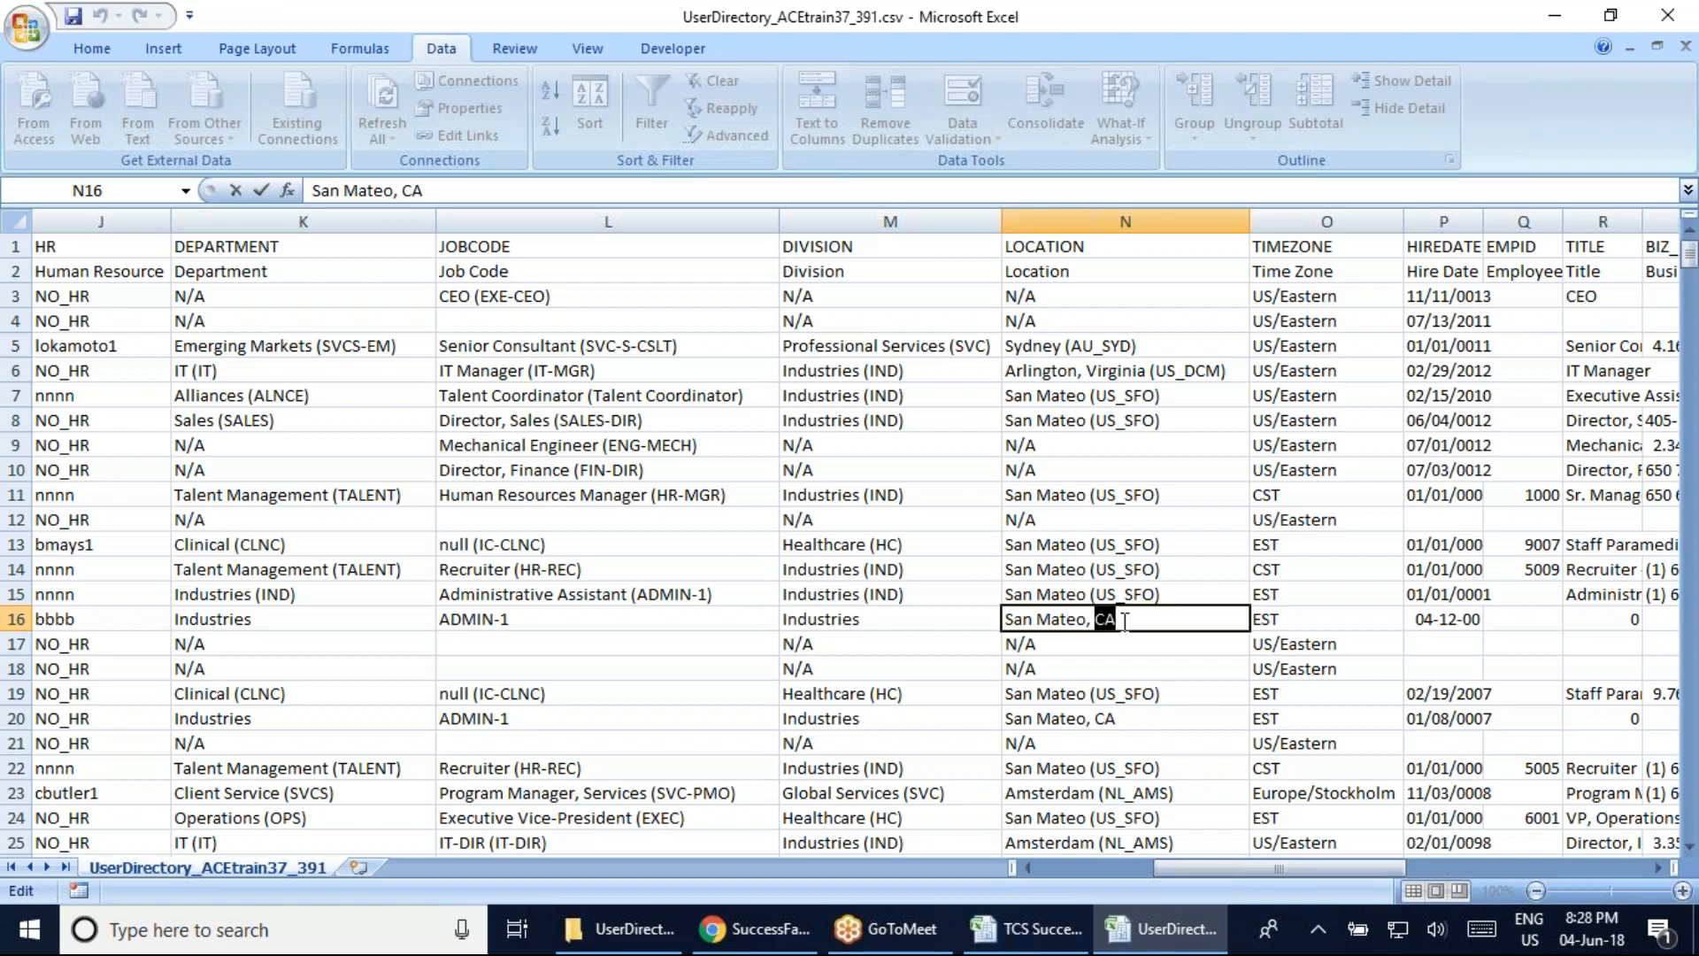
click(1133, 368)
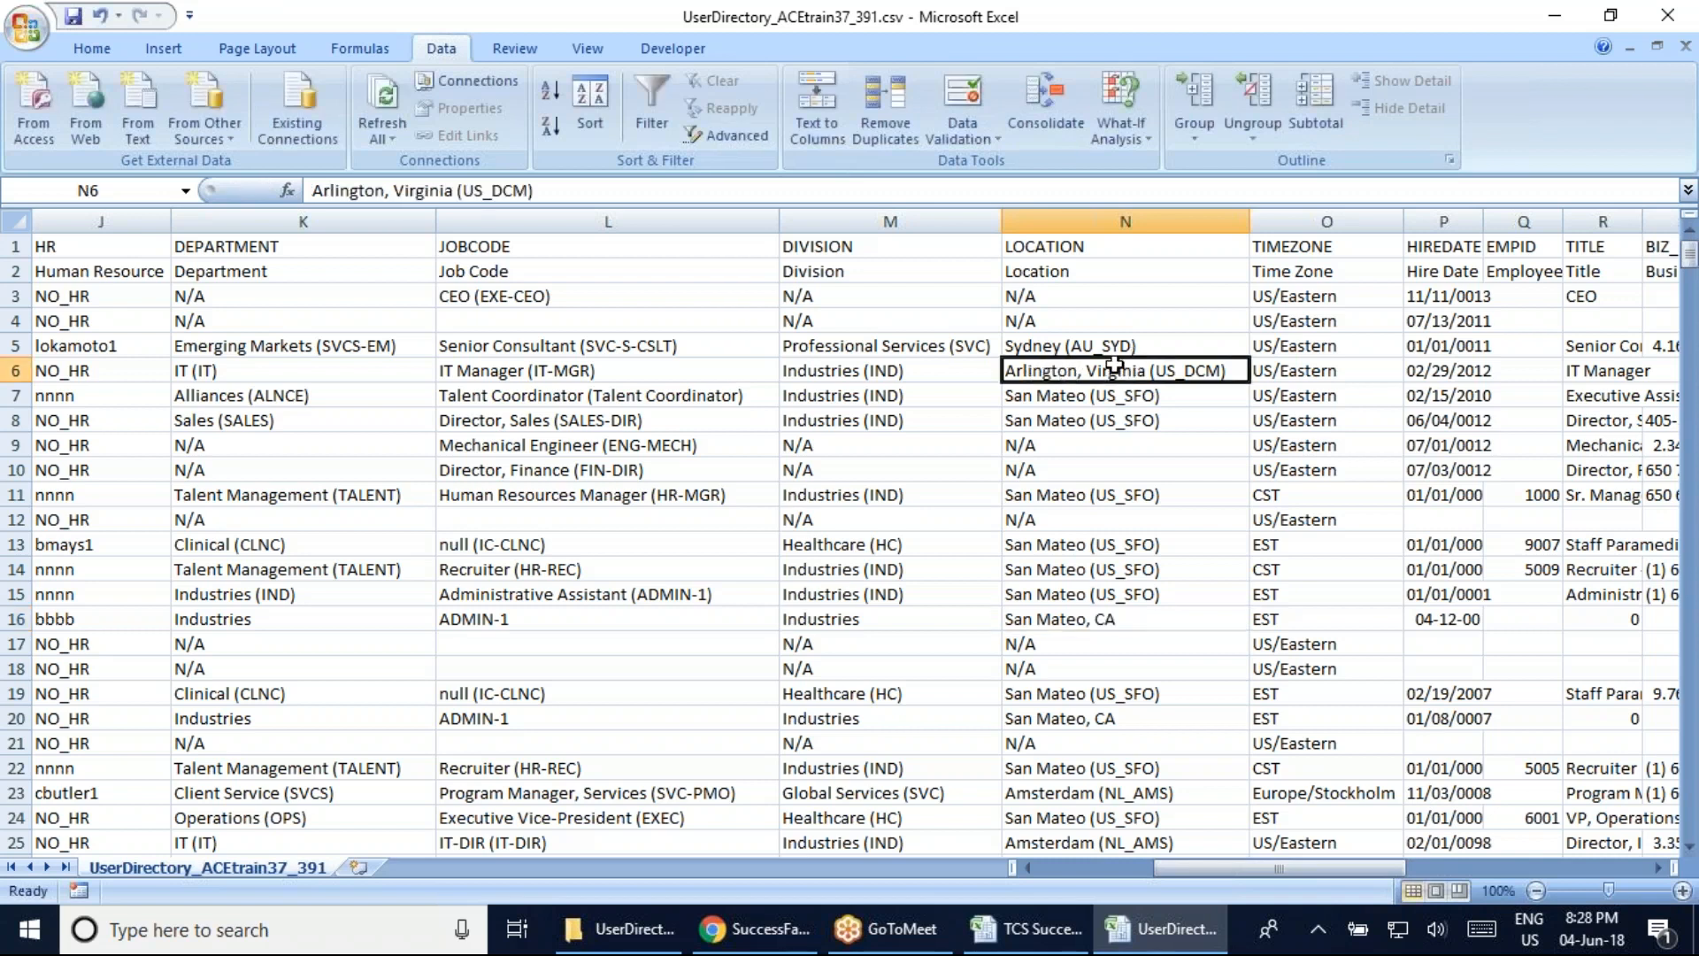
double_click(1114, 365)
drag(1145, 370, 1092, 364)
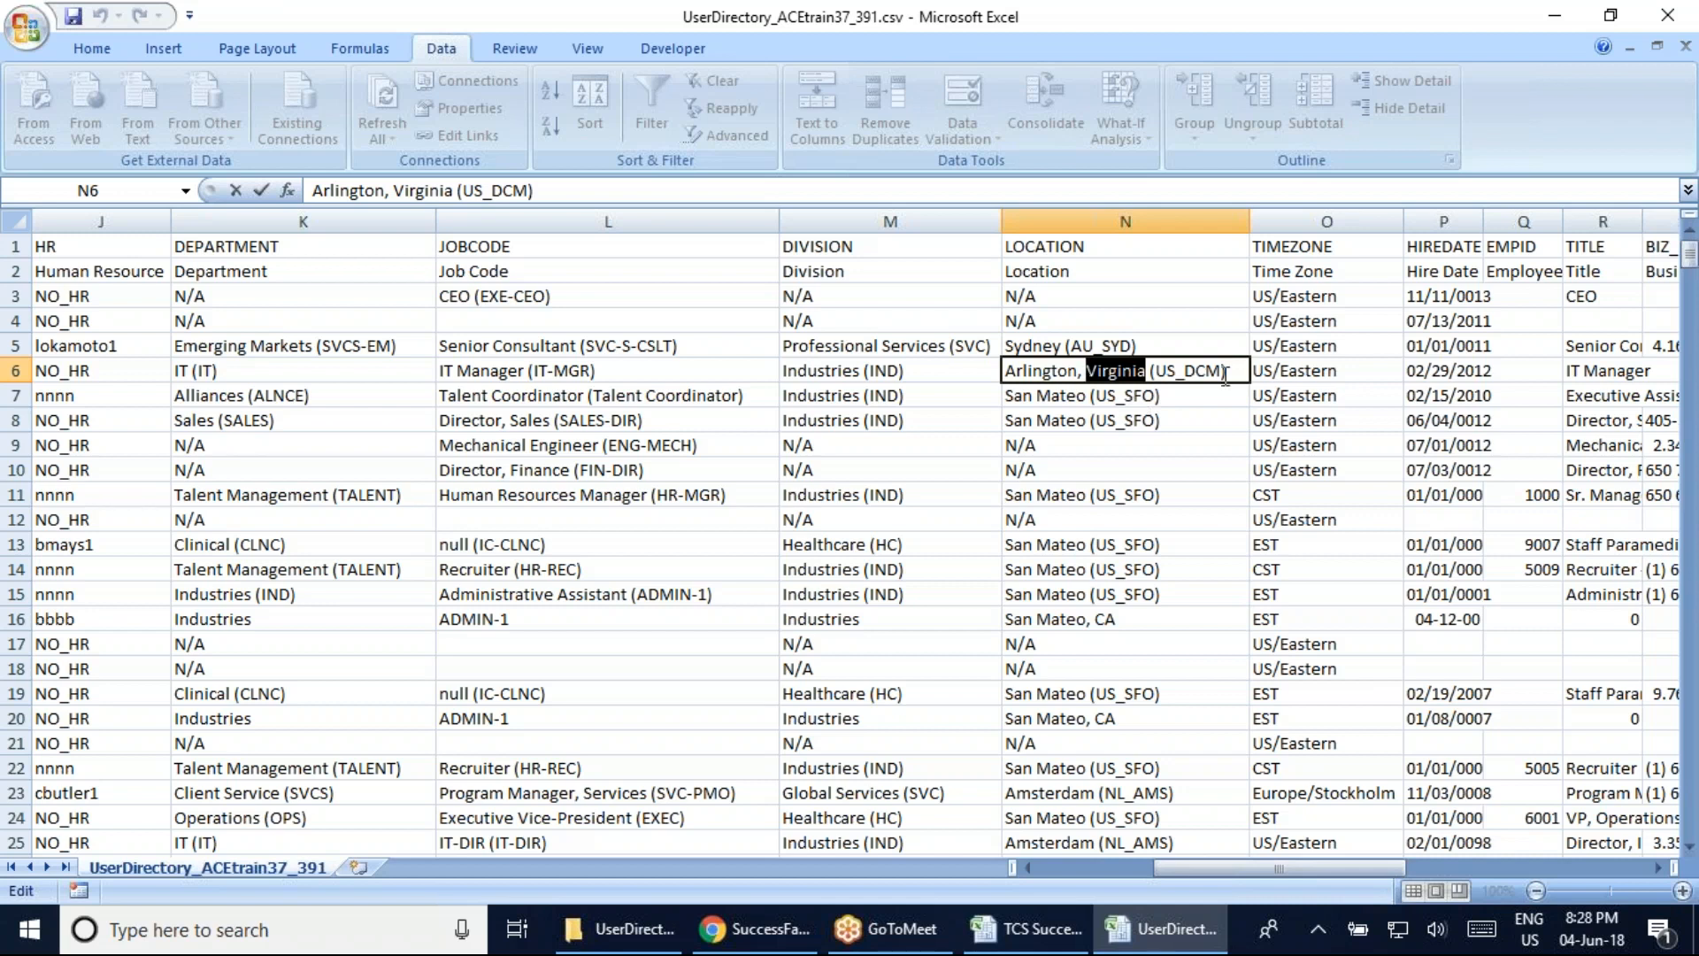
click(1046, 365)
key(Right)
key(Right)
key(Right)
key(Right)
key(Right)
key(Right)
key(Right)
key(Right)
key(Right)
key(Right)
key(Right)
key(Right)
key(Right)
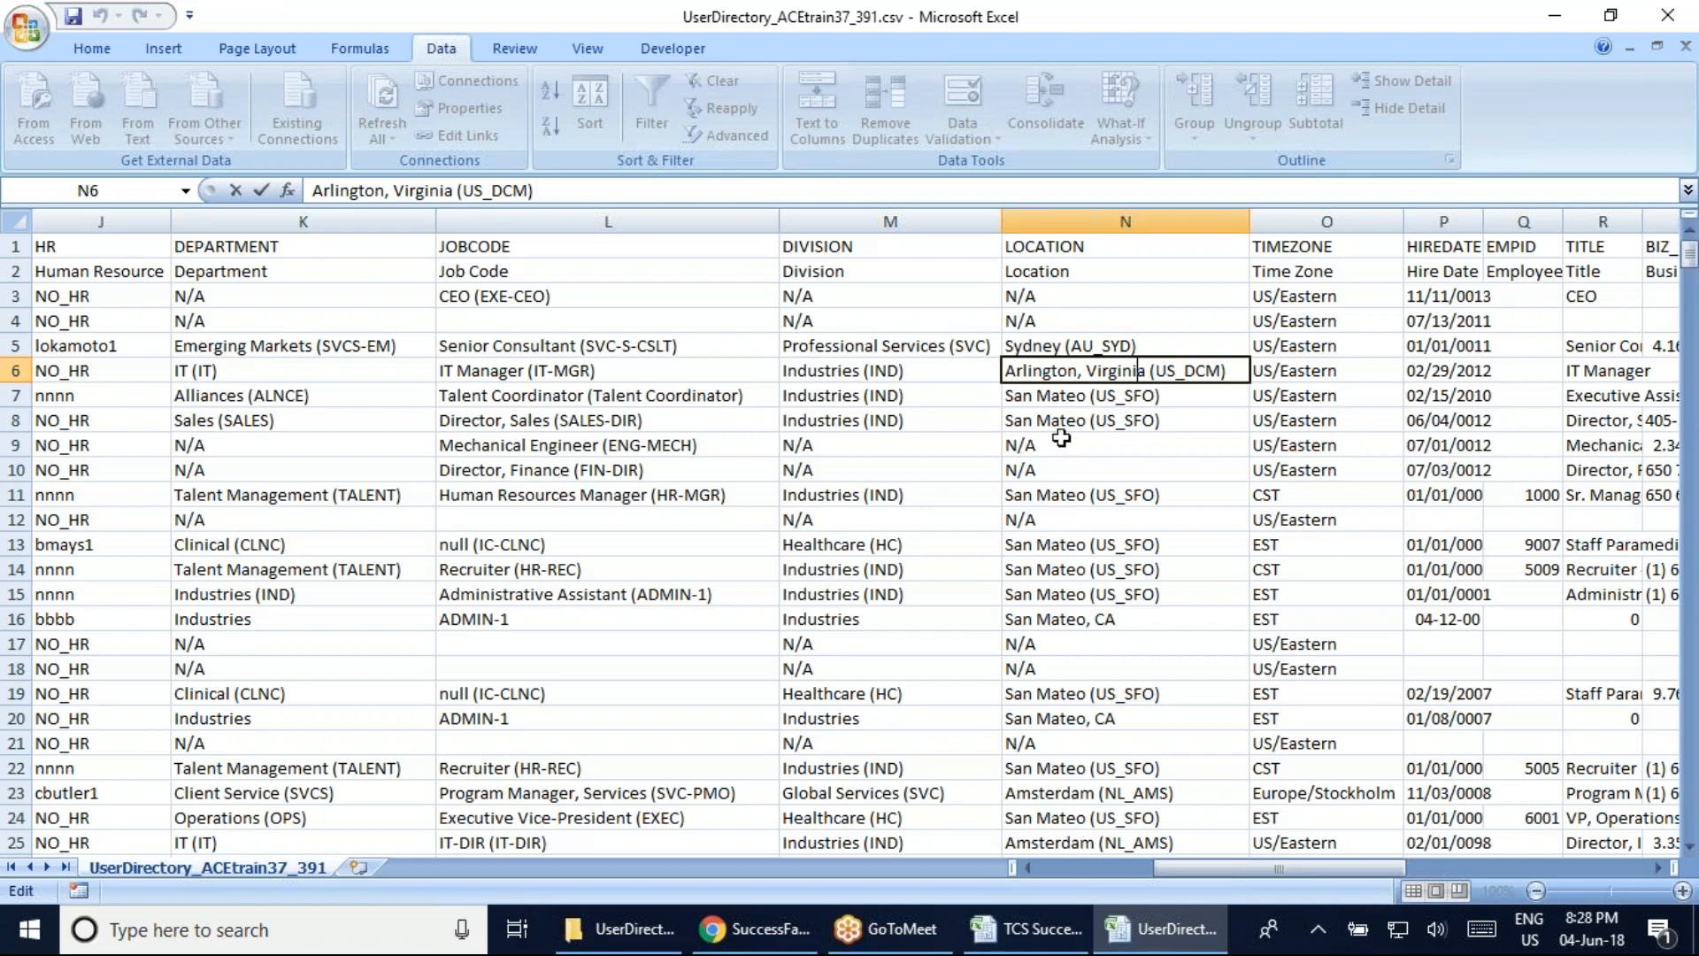
click(1082, 344)
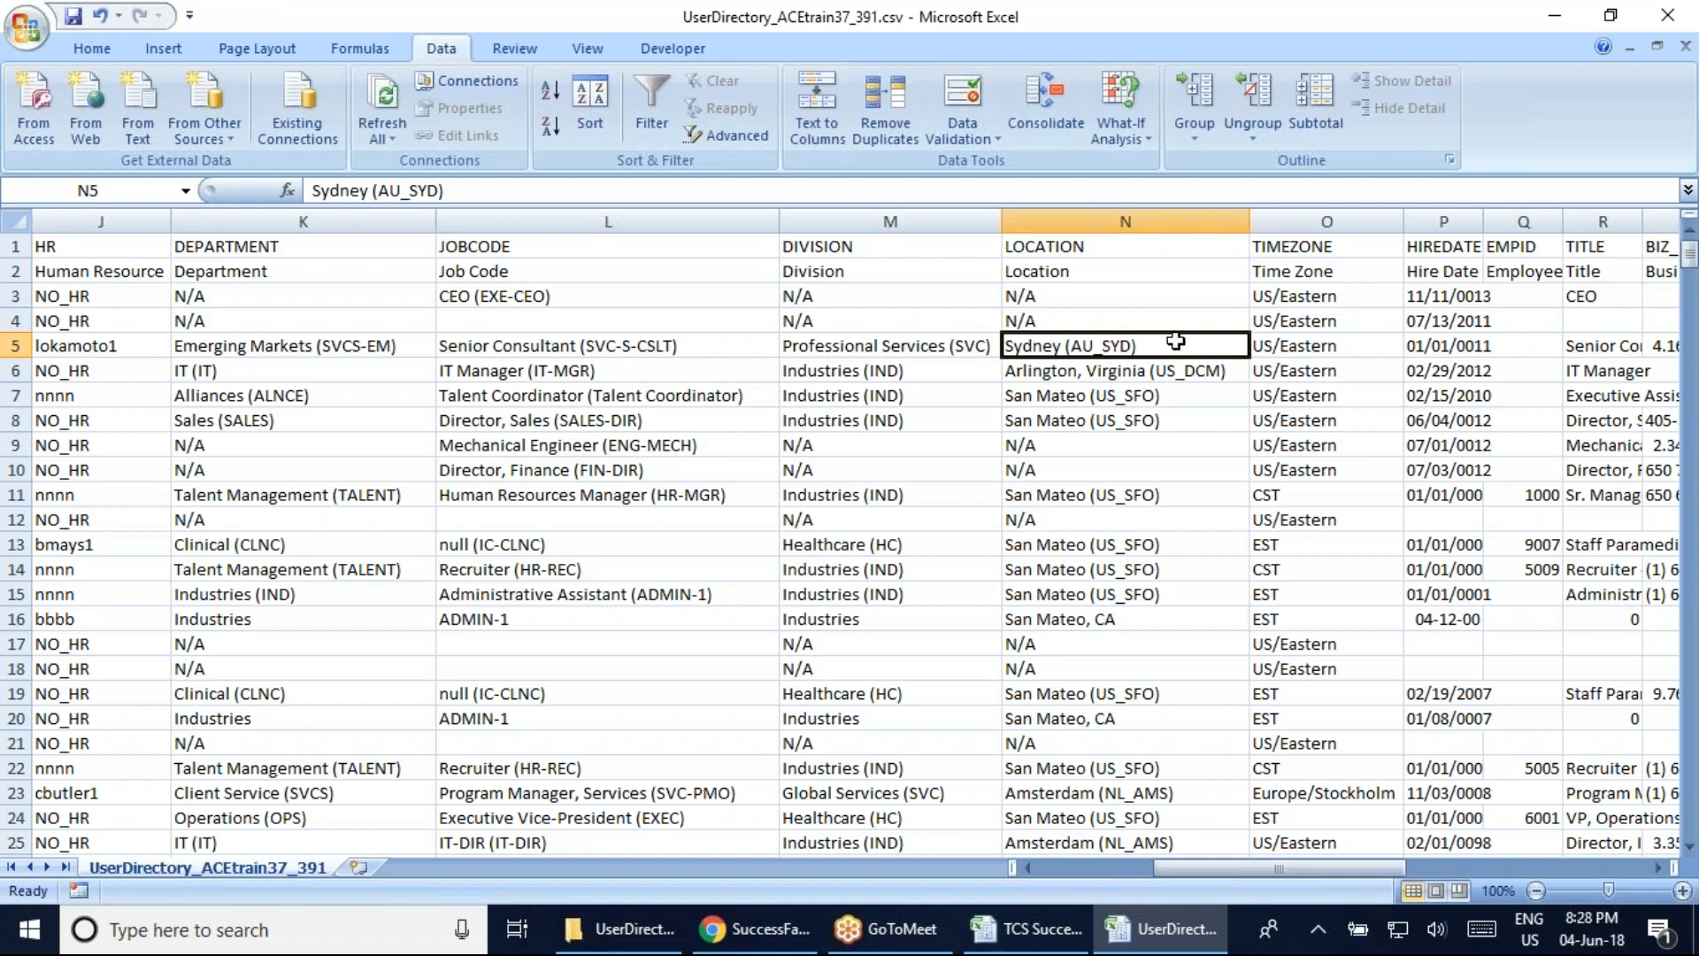
click(1322, 320)
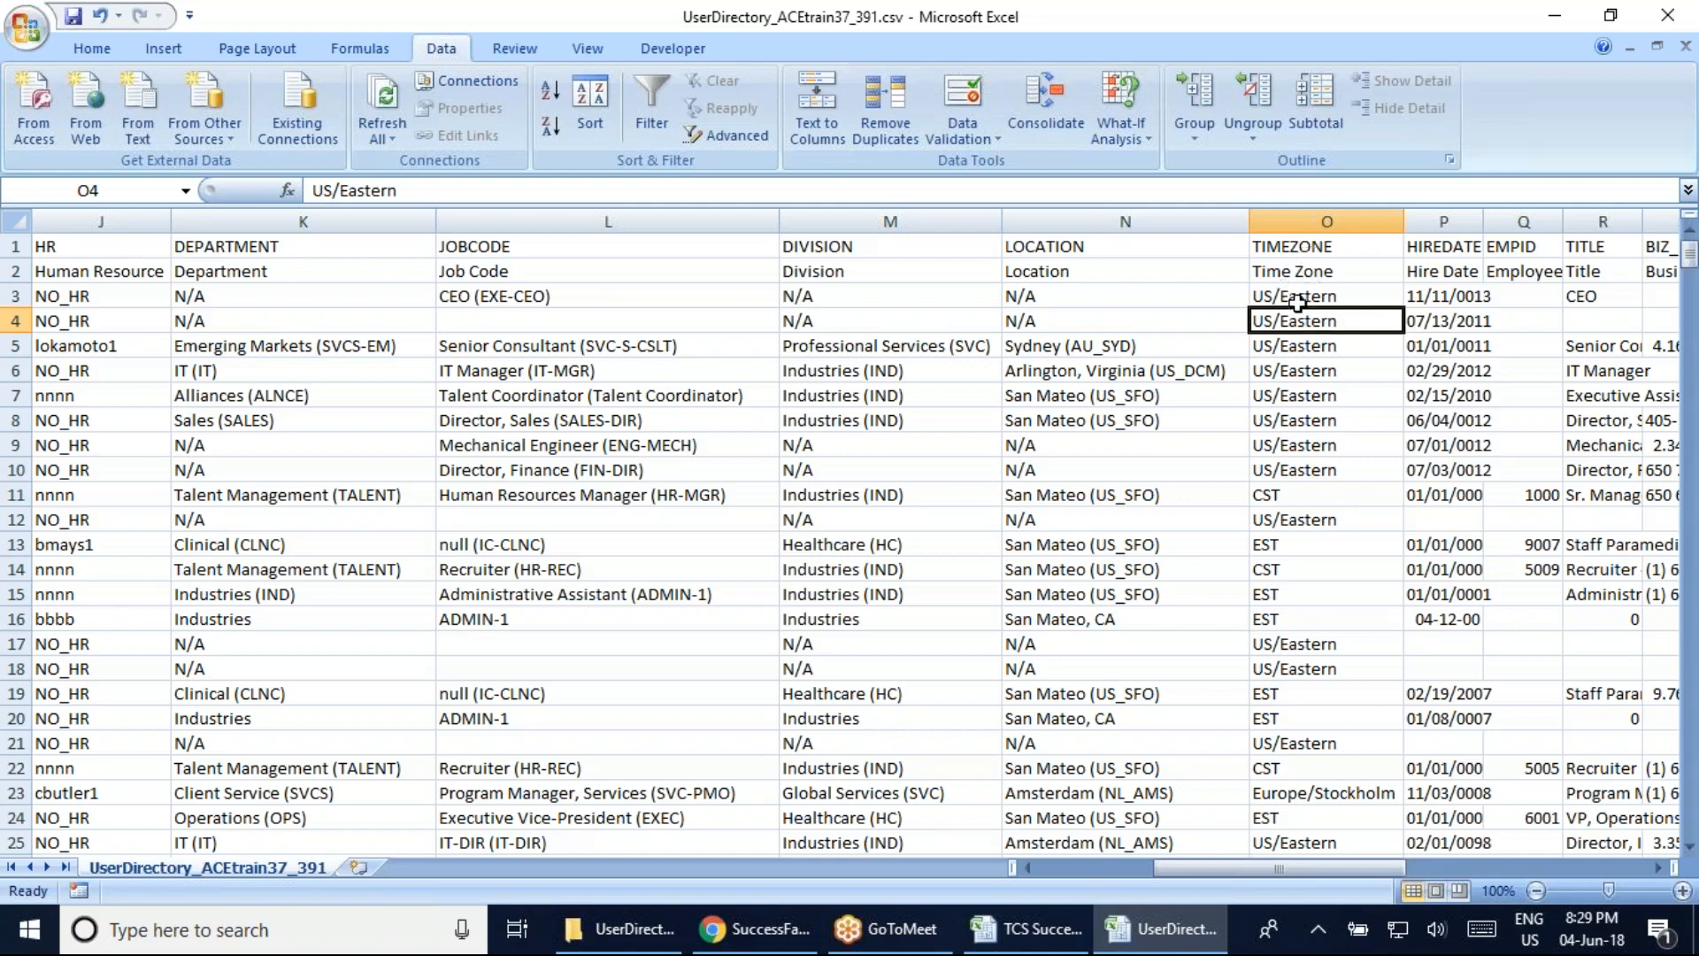
Widen the HIREDATE column so full dates show, then check the Europe/Stockholm timezone entry
click(1308, 398)
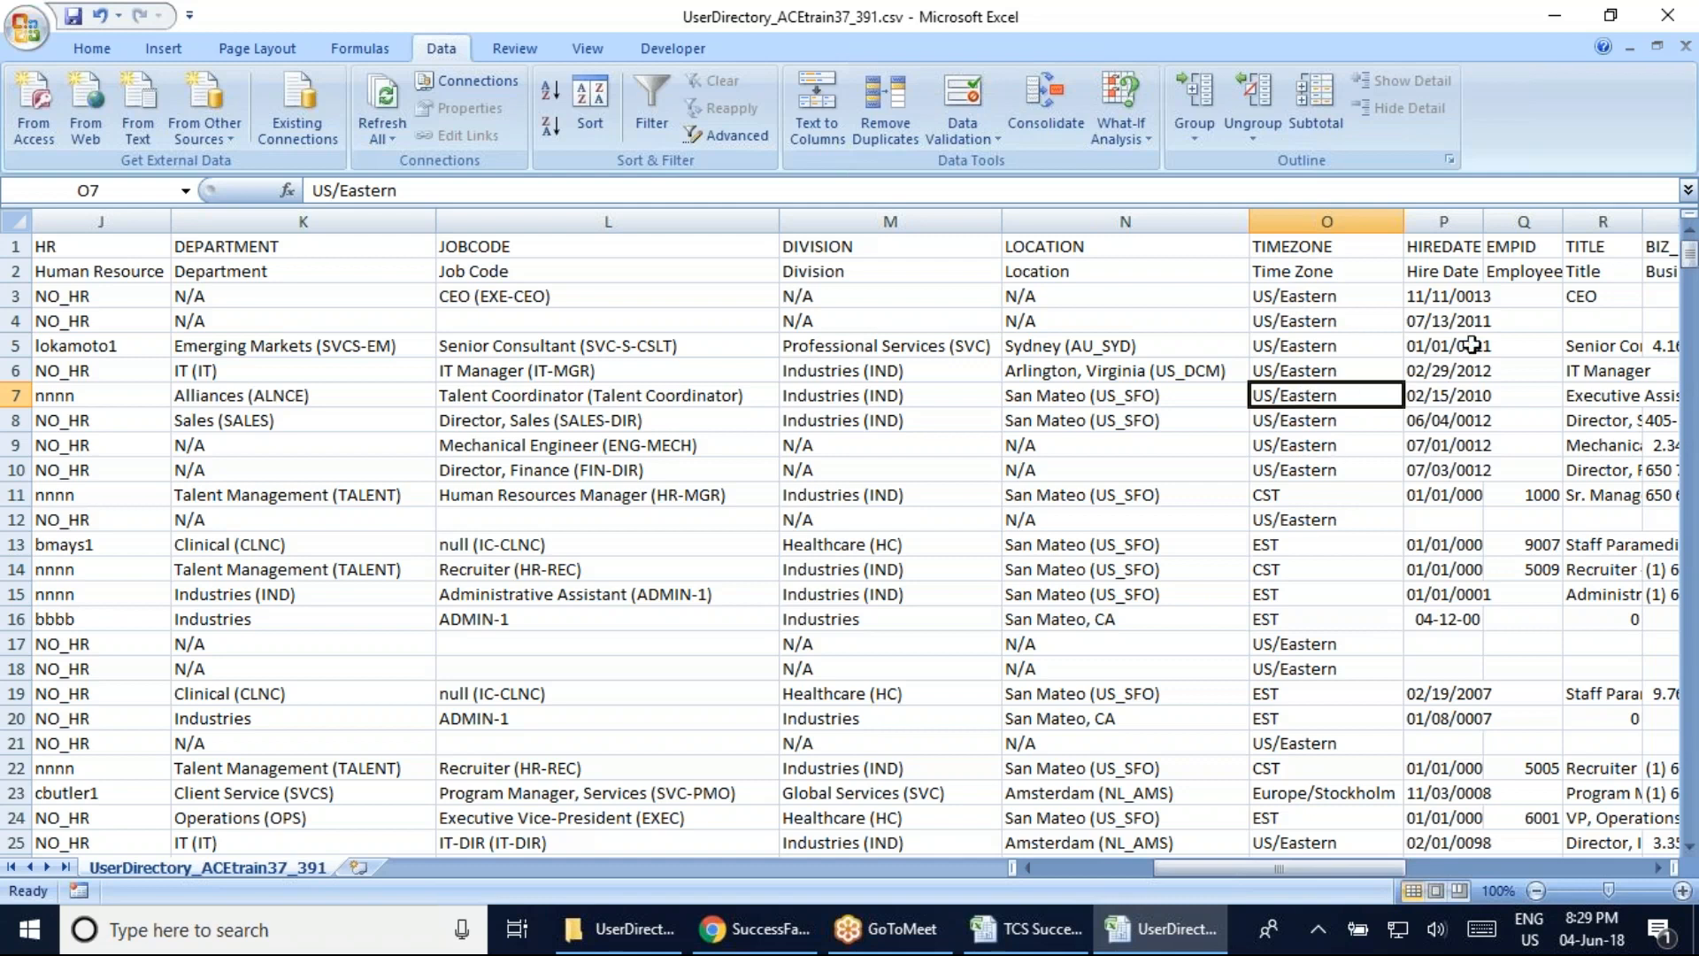
drag(1484, 223, 1496, 223)
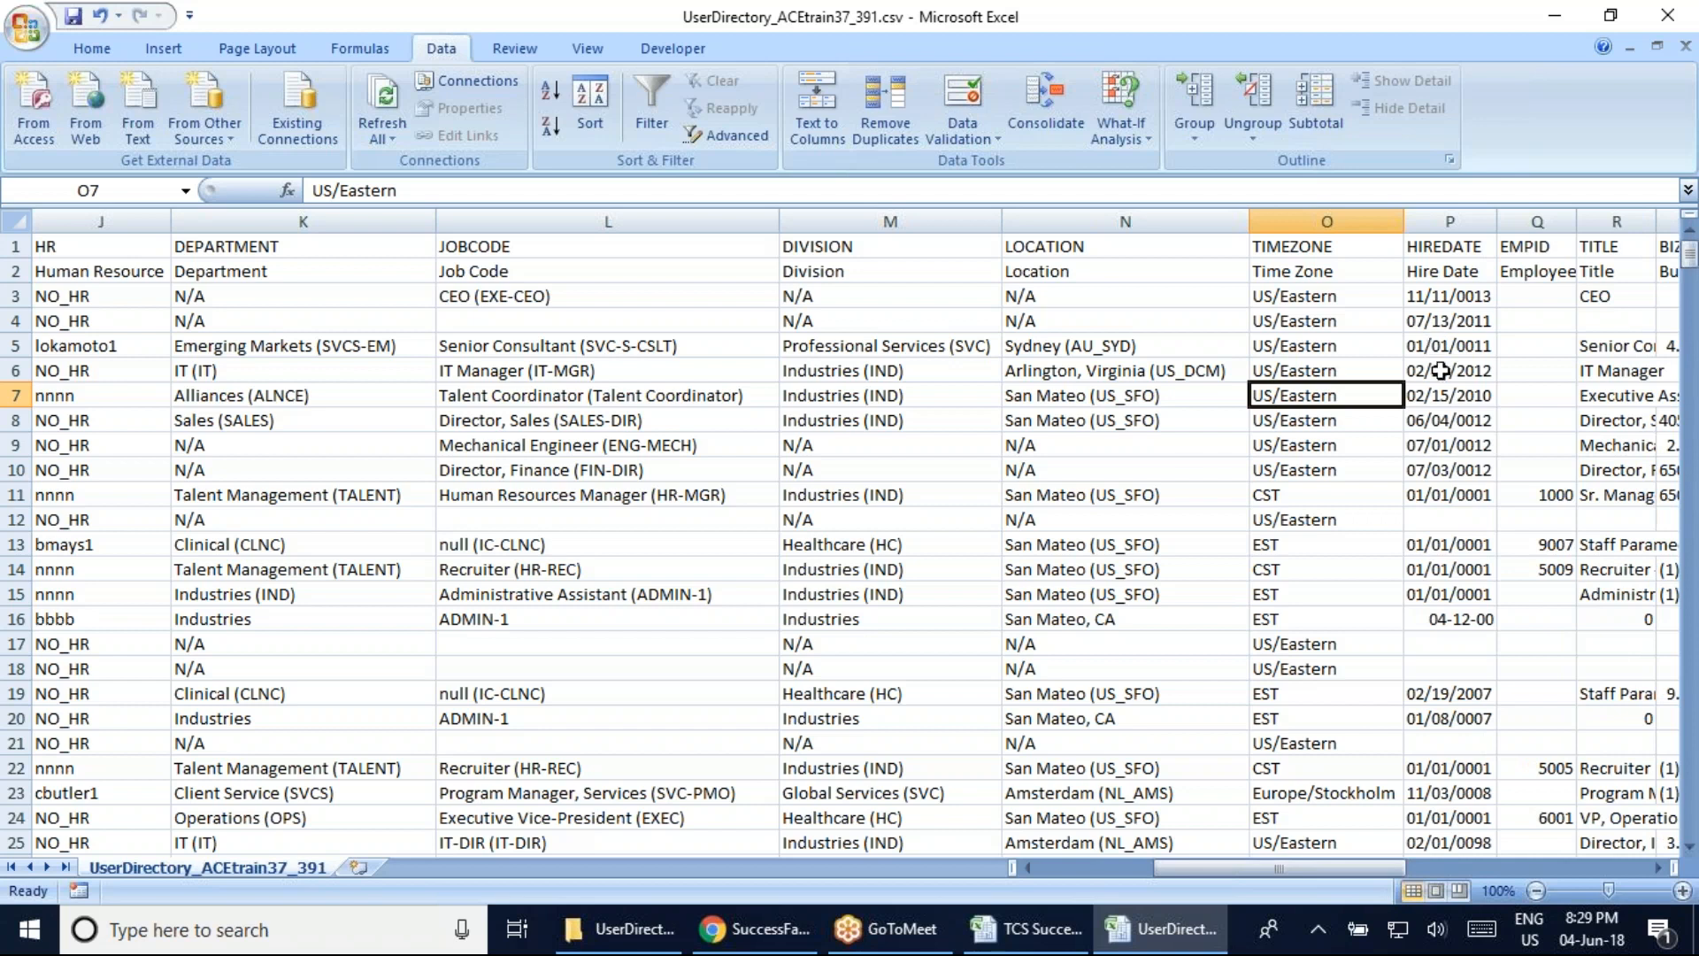
click(1325, 793)
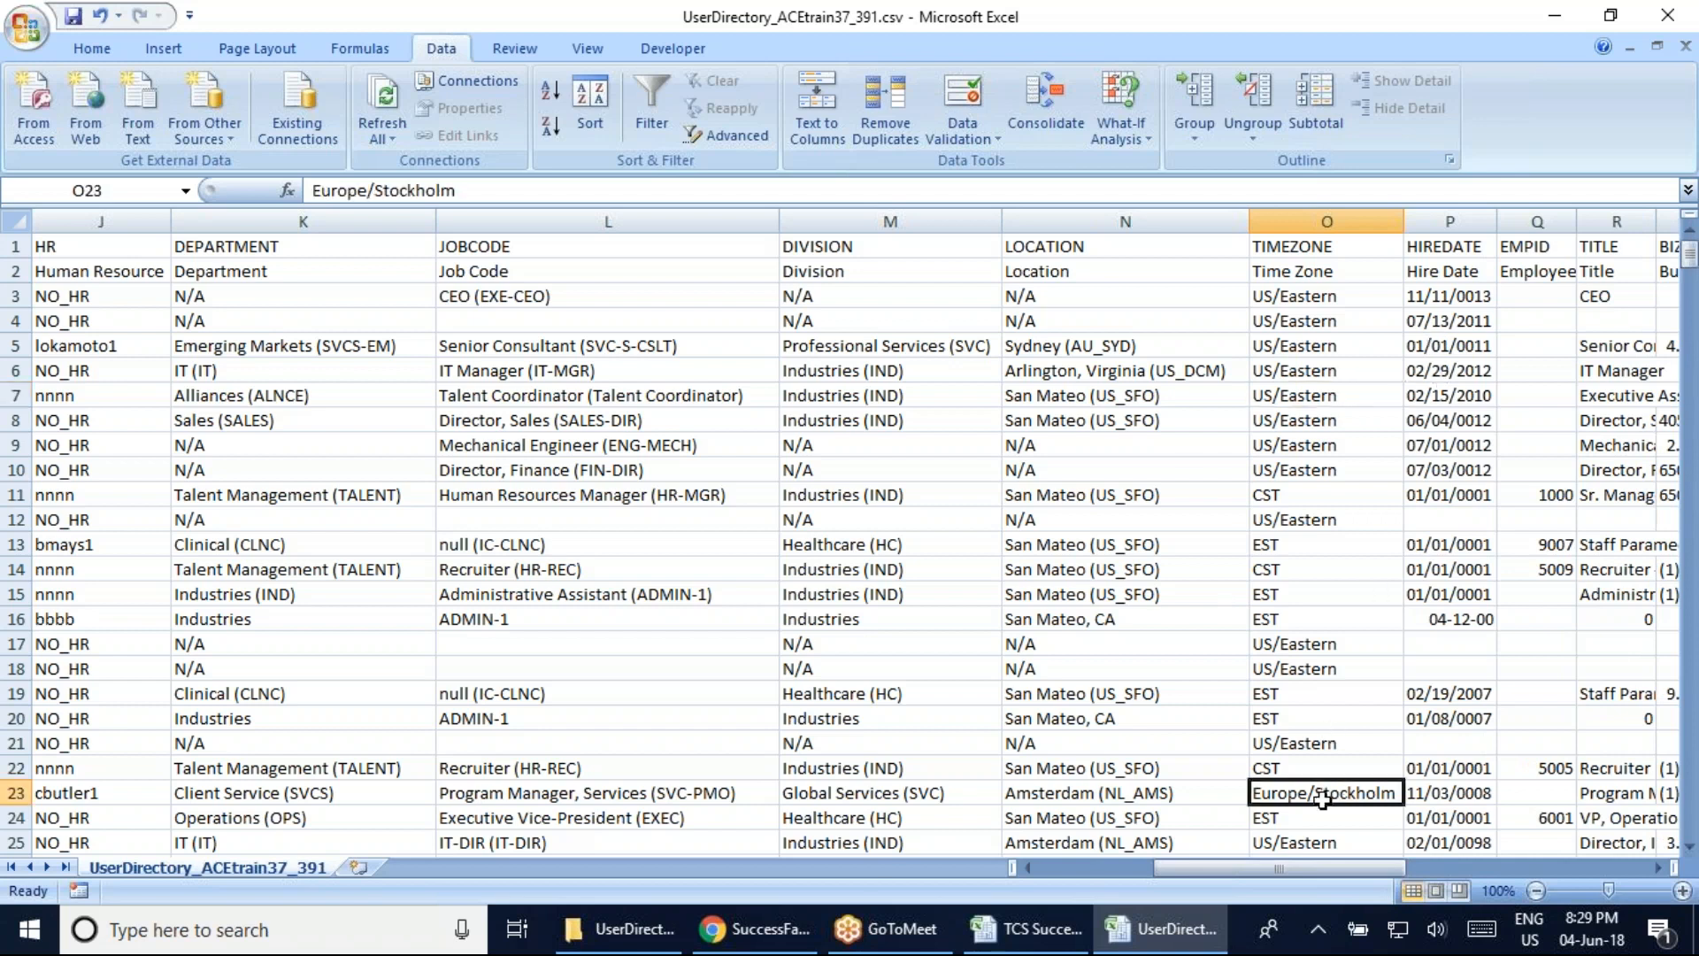
scroll(1197, 731, down, 2)
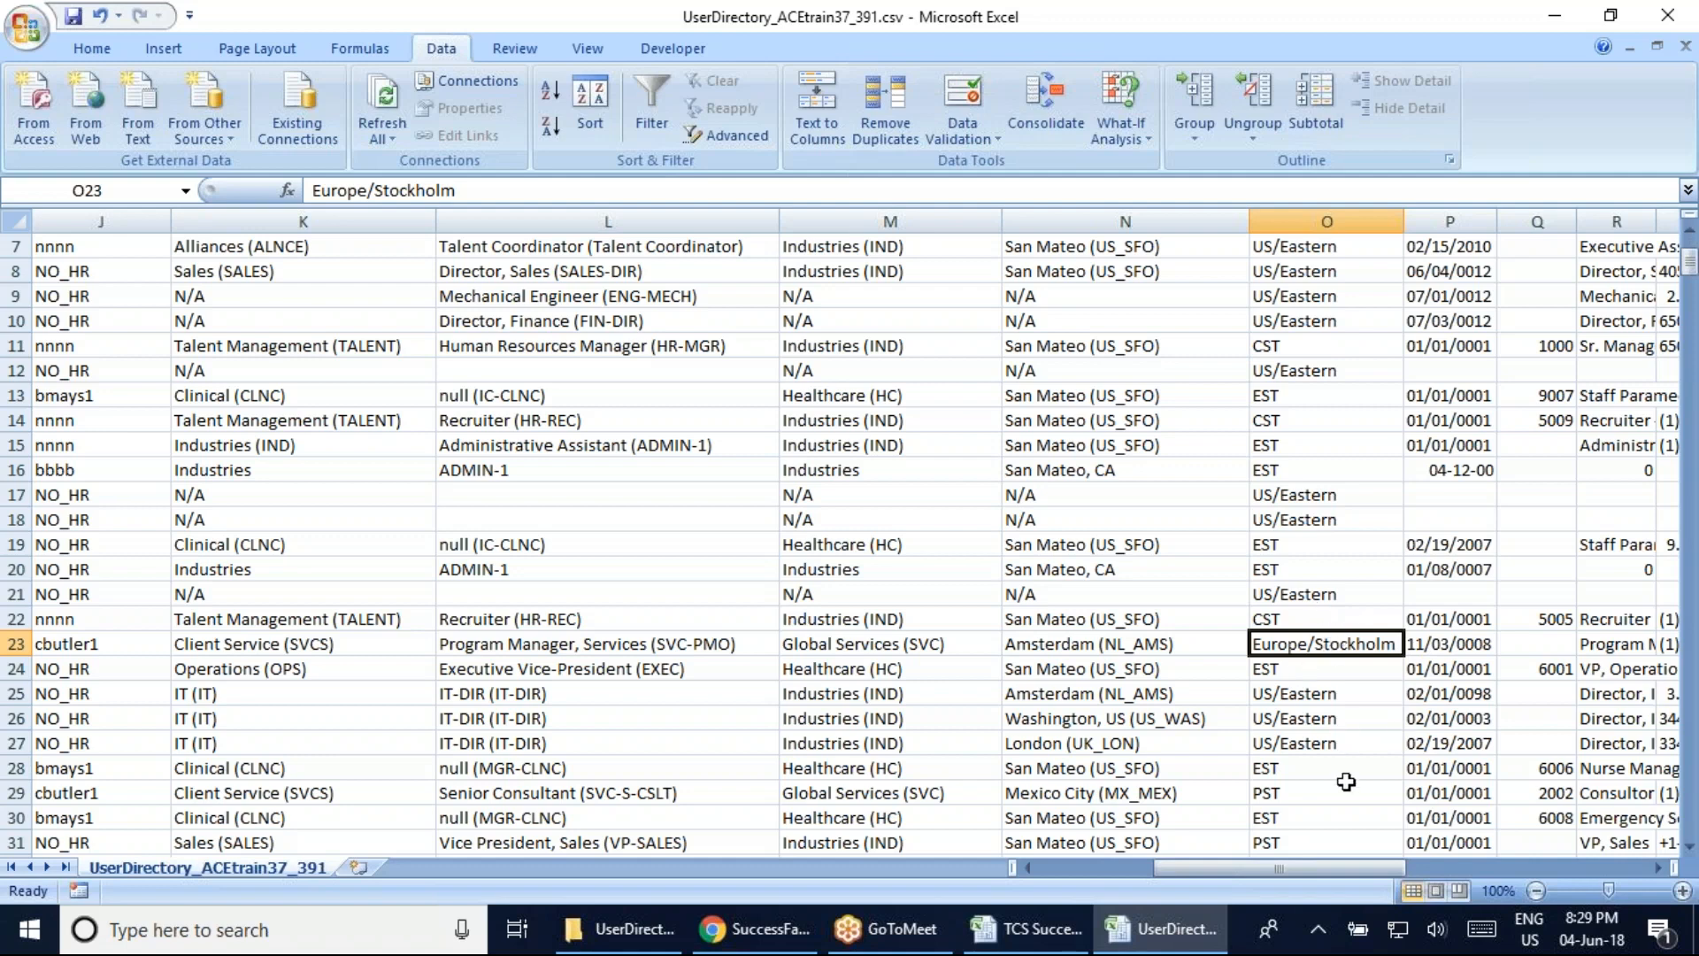
scroll(1346, 781, down, 5)
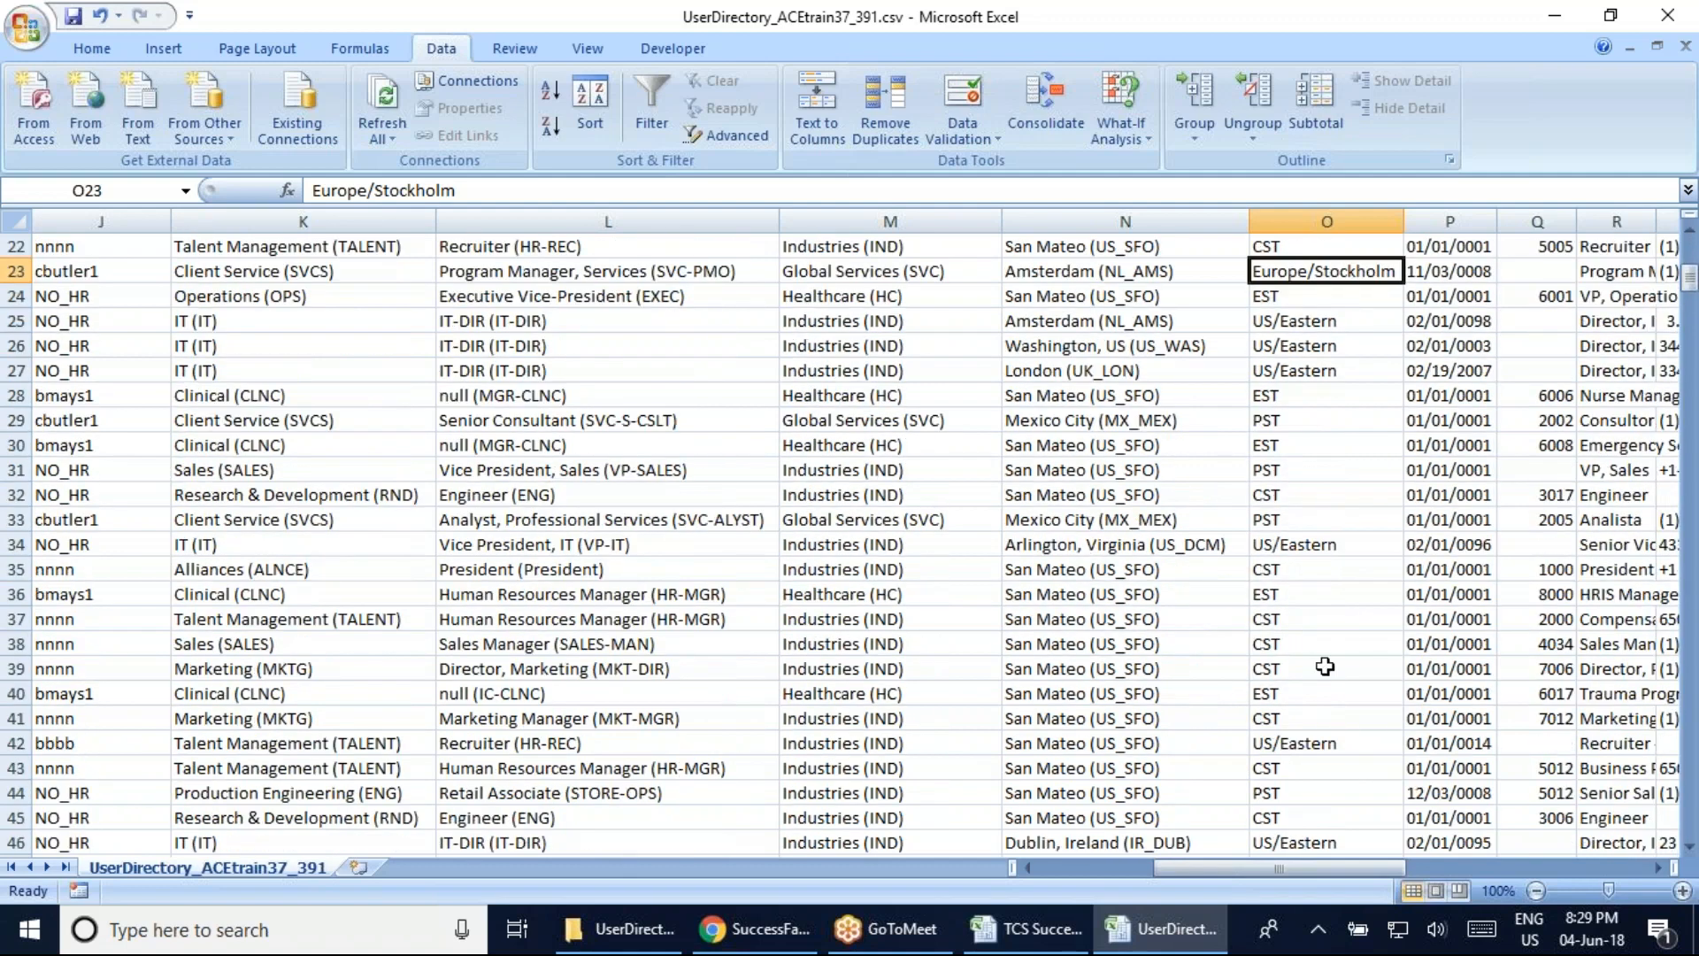
Check timezone values further down, including EST in row 30 and Europe/Italy
click(1316, 551)
click(1294, 494)
click(1290, 437)
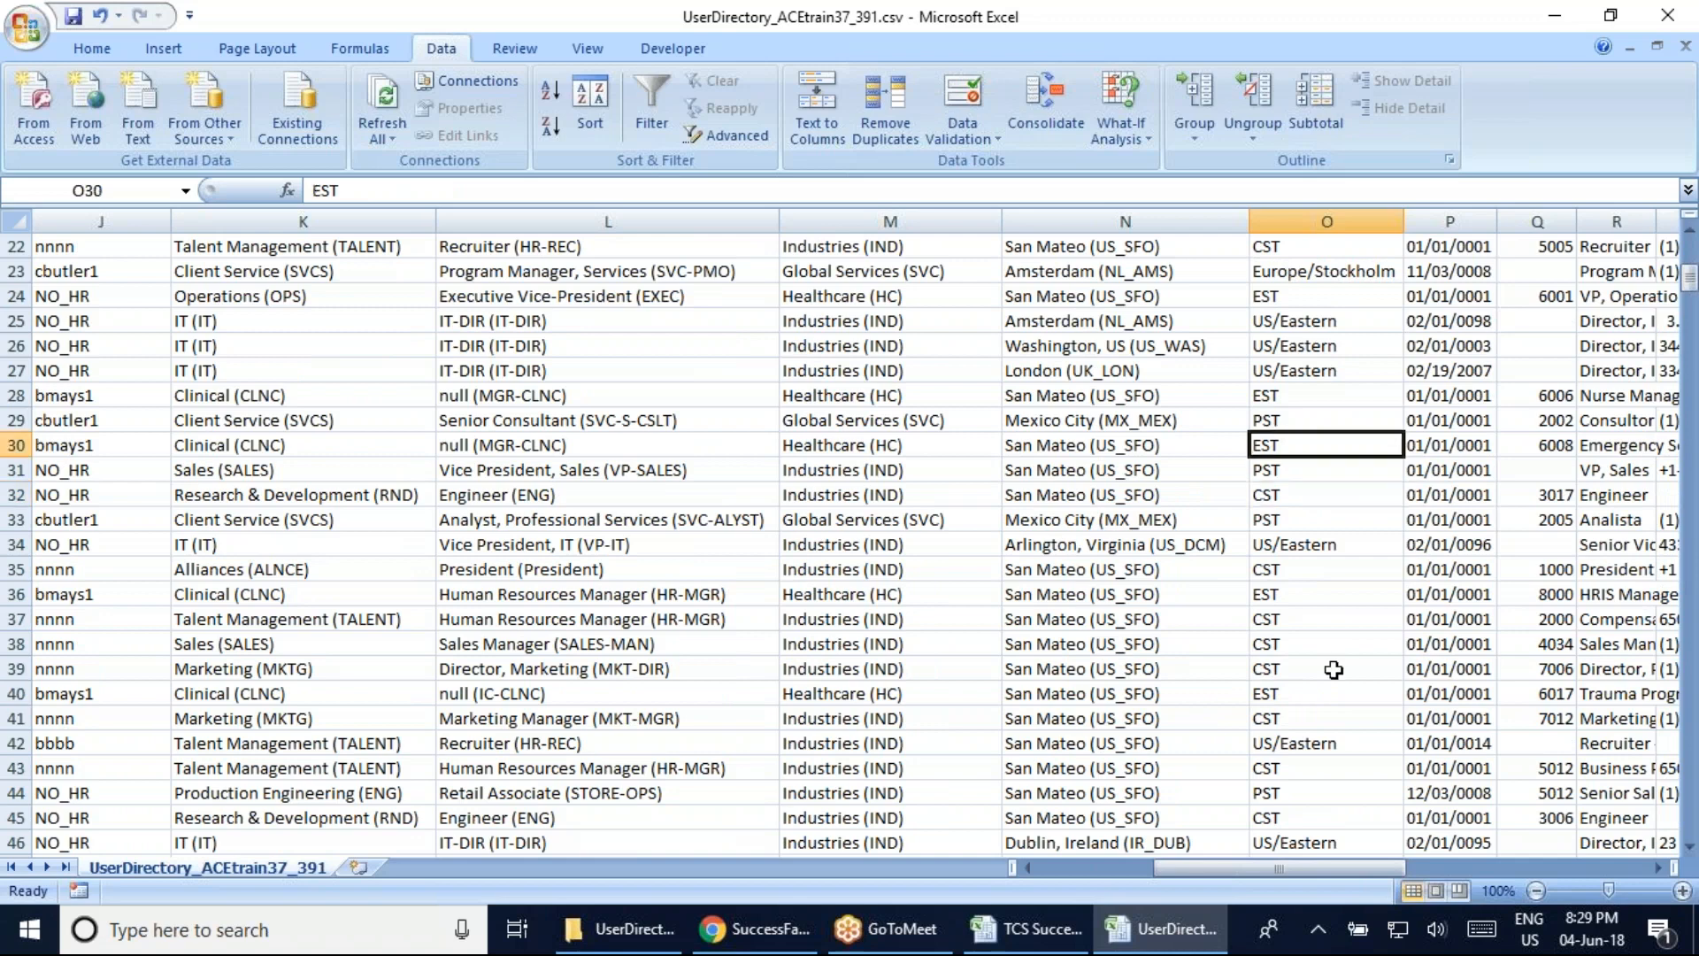
scroll(1323, 722, down, 4)
scroll(1319, 755, down, 20)
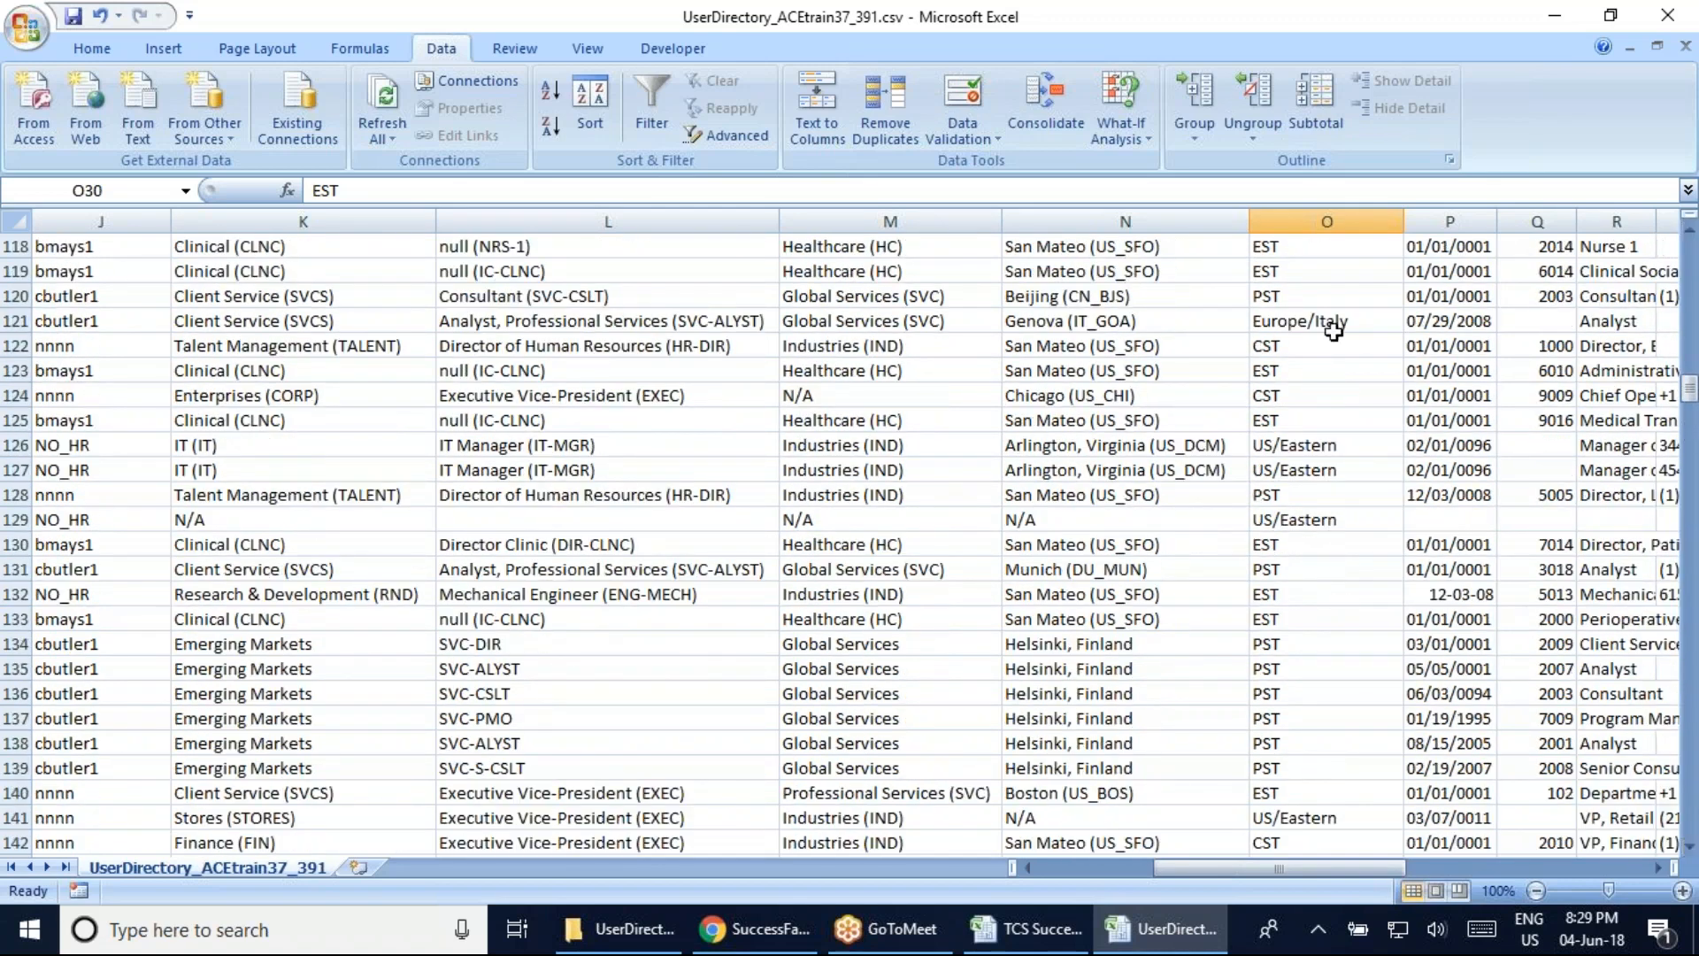
click(1328, 323)
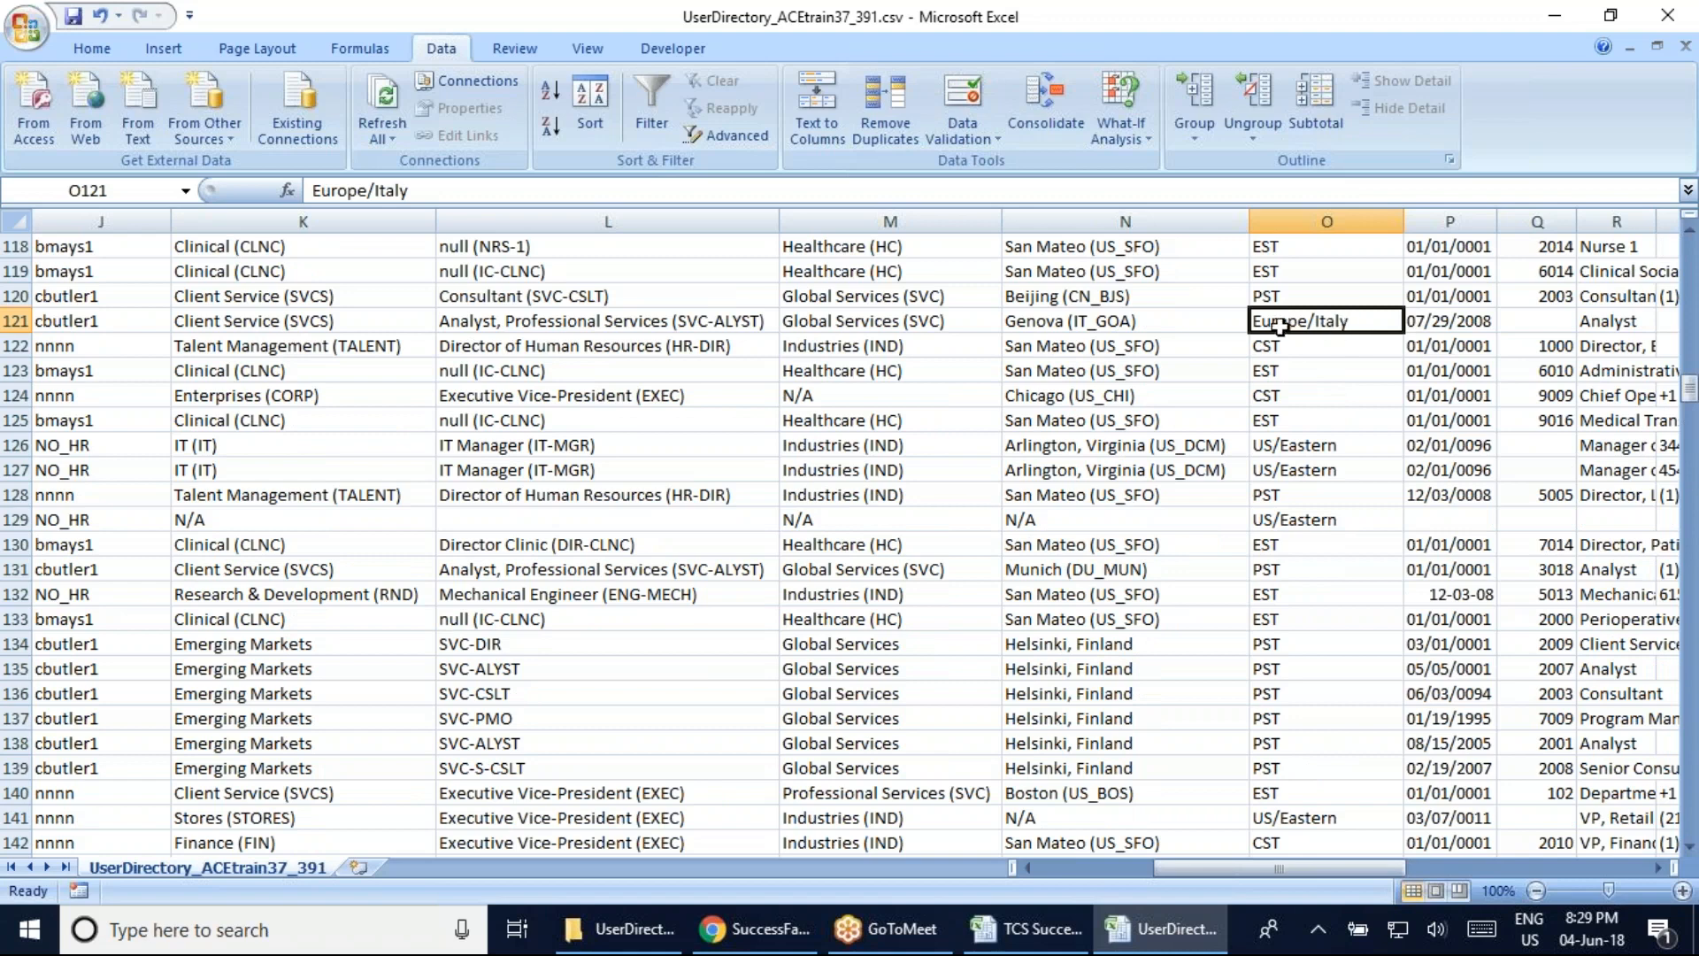
Check the hire dates 02/15/2010 in row 7 and 01/01/0011 in row 5
drag(1692, 394, 1693, 260)
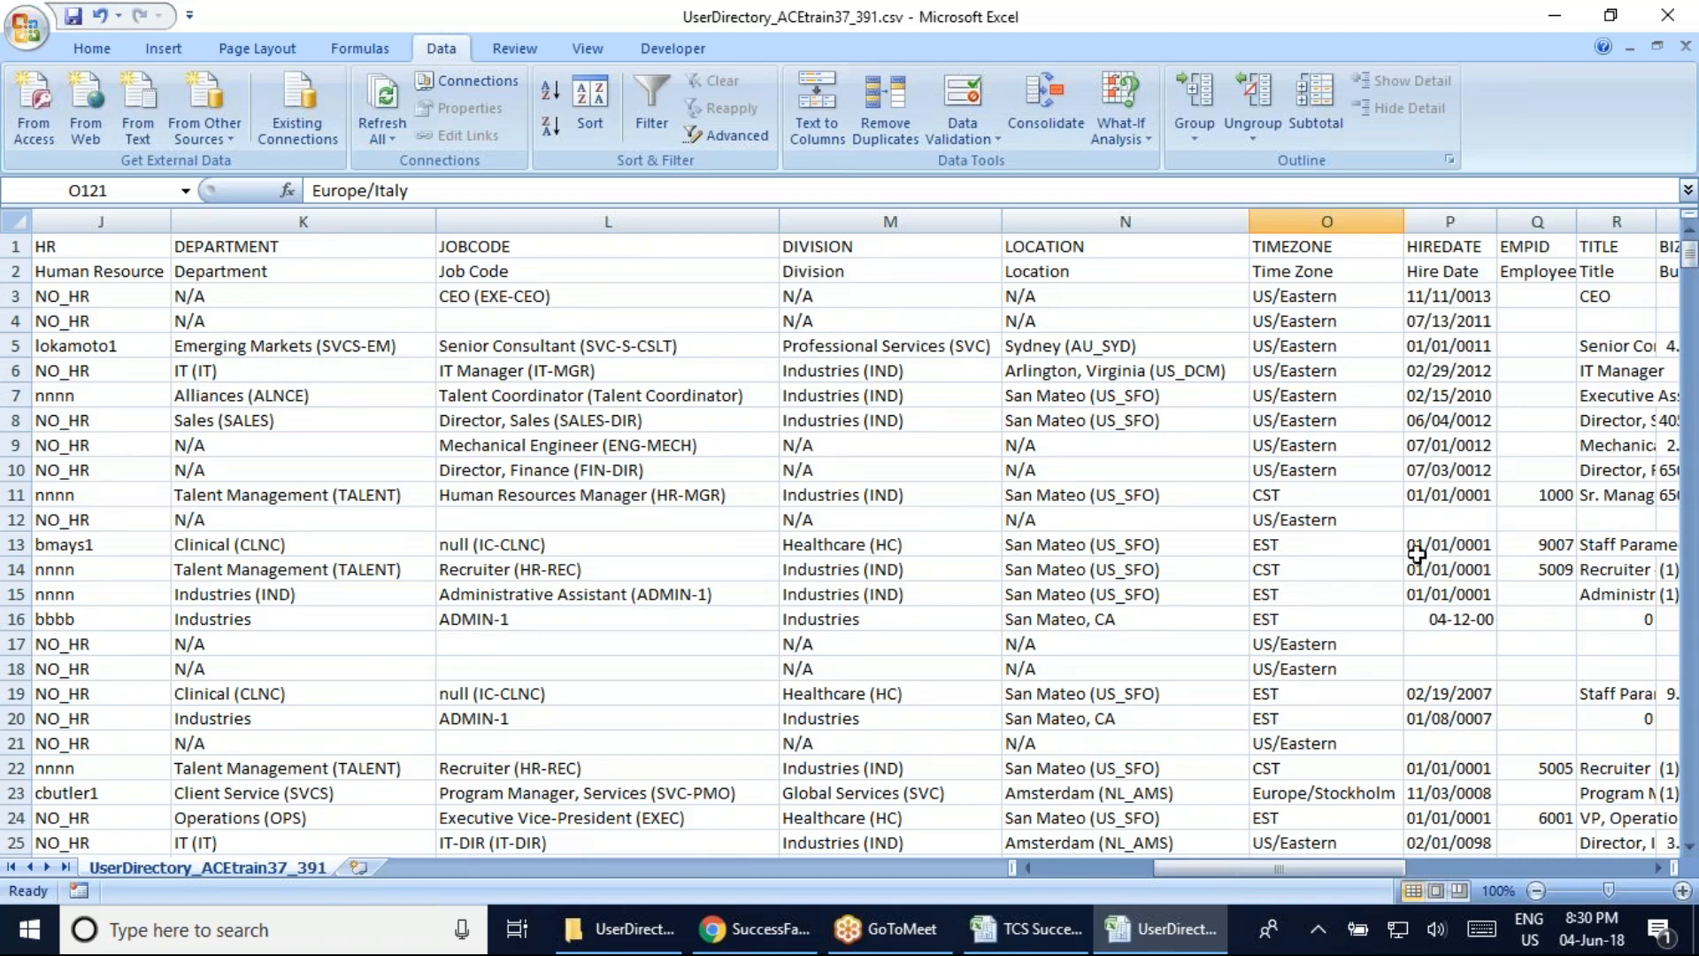
click(1459, 400)
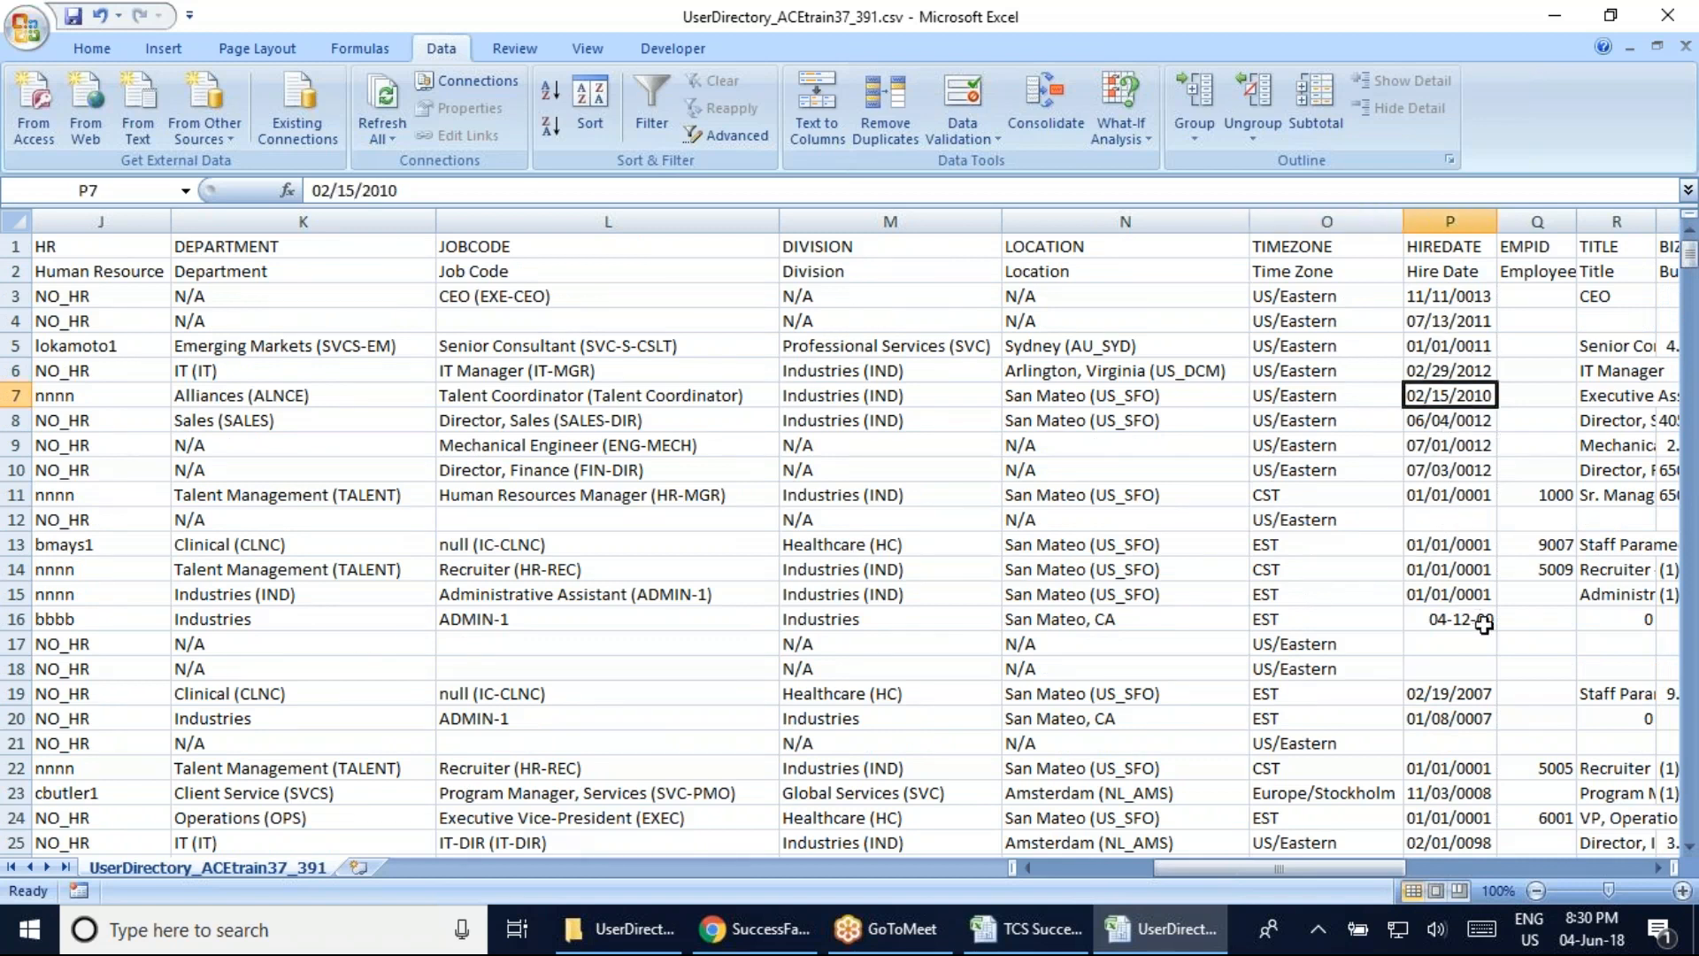
click(1461, 352)
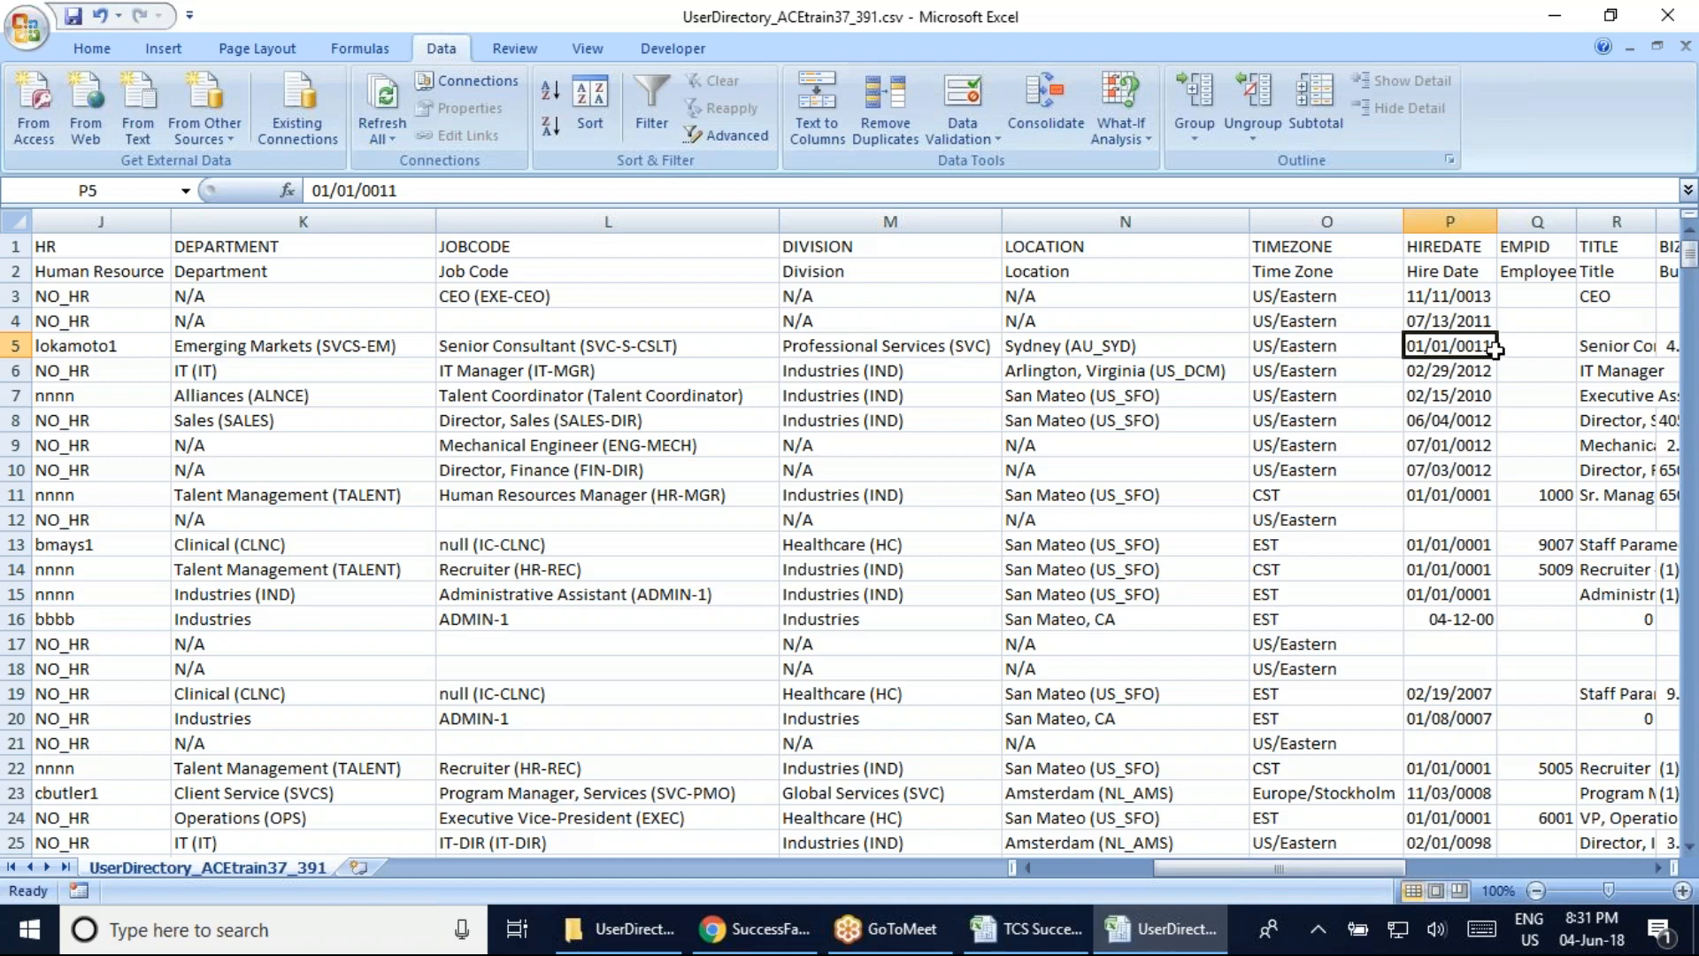
Inspect the full hire dates in cells P3 and P16 without changing them
click(1668, 32)
click(1648, 22)
click(1429, 292)
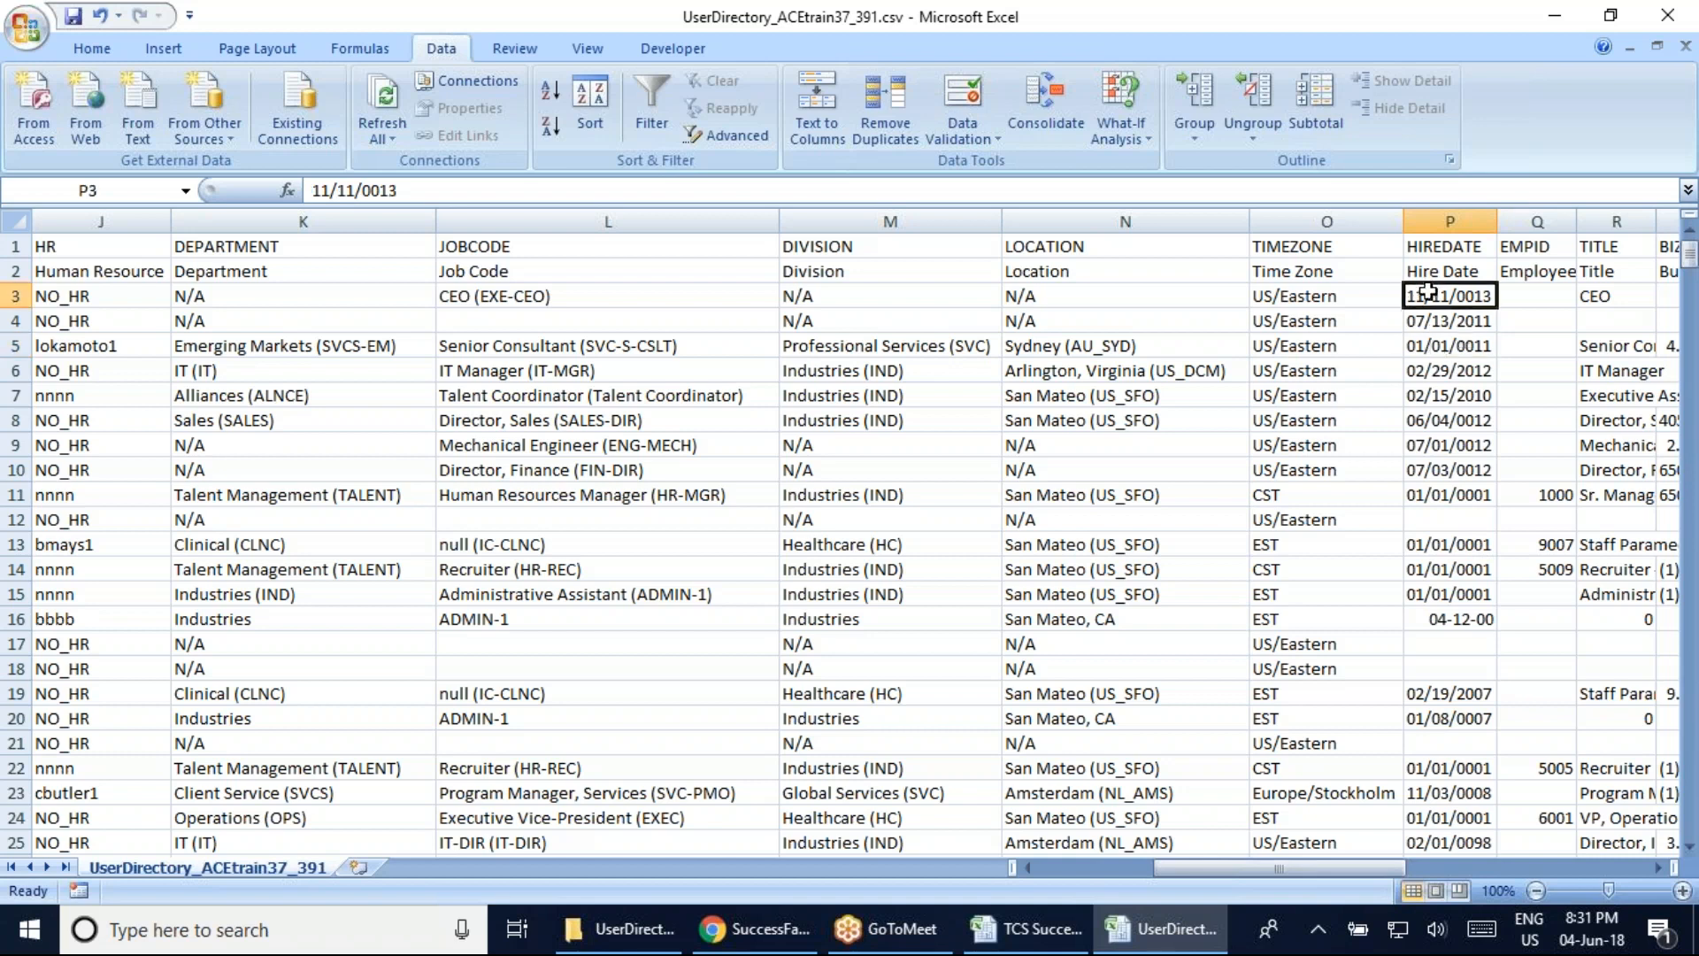
double_click(1429, 292)
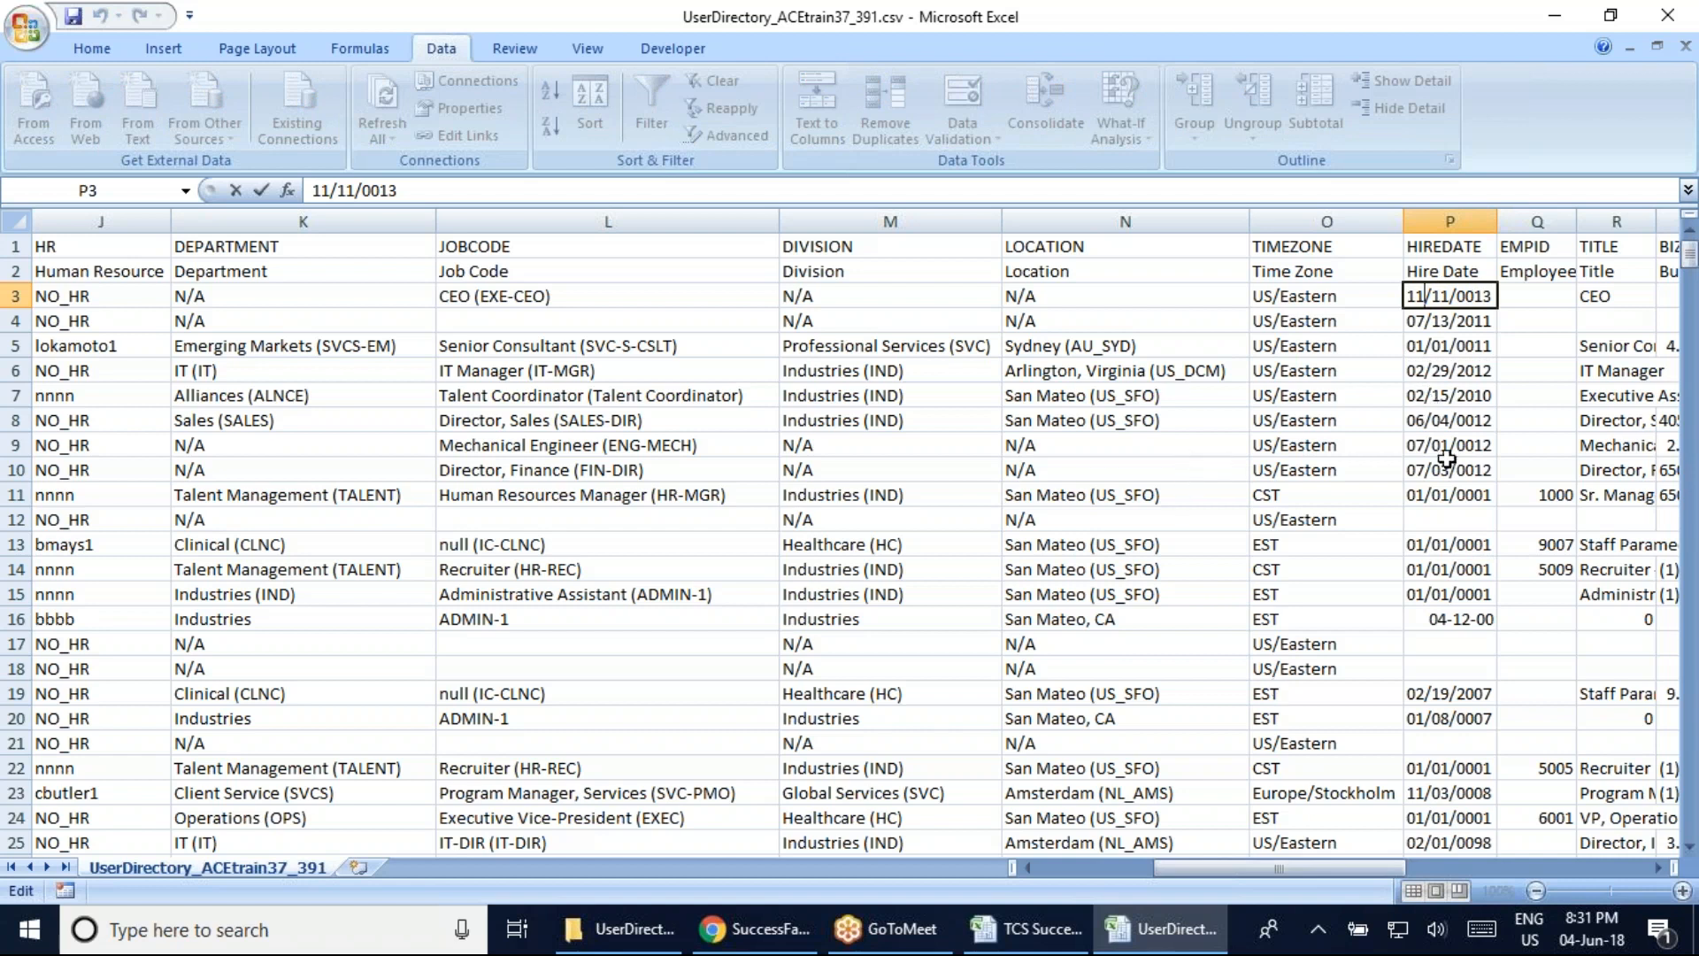
double_click(1454, 625)
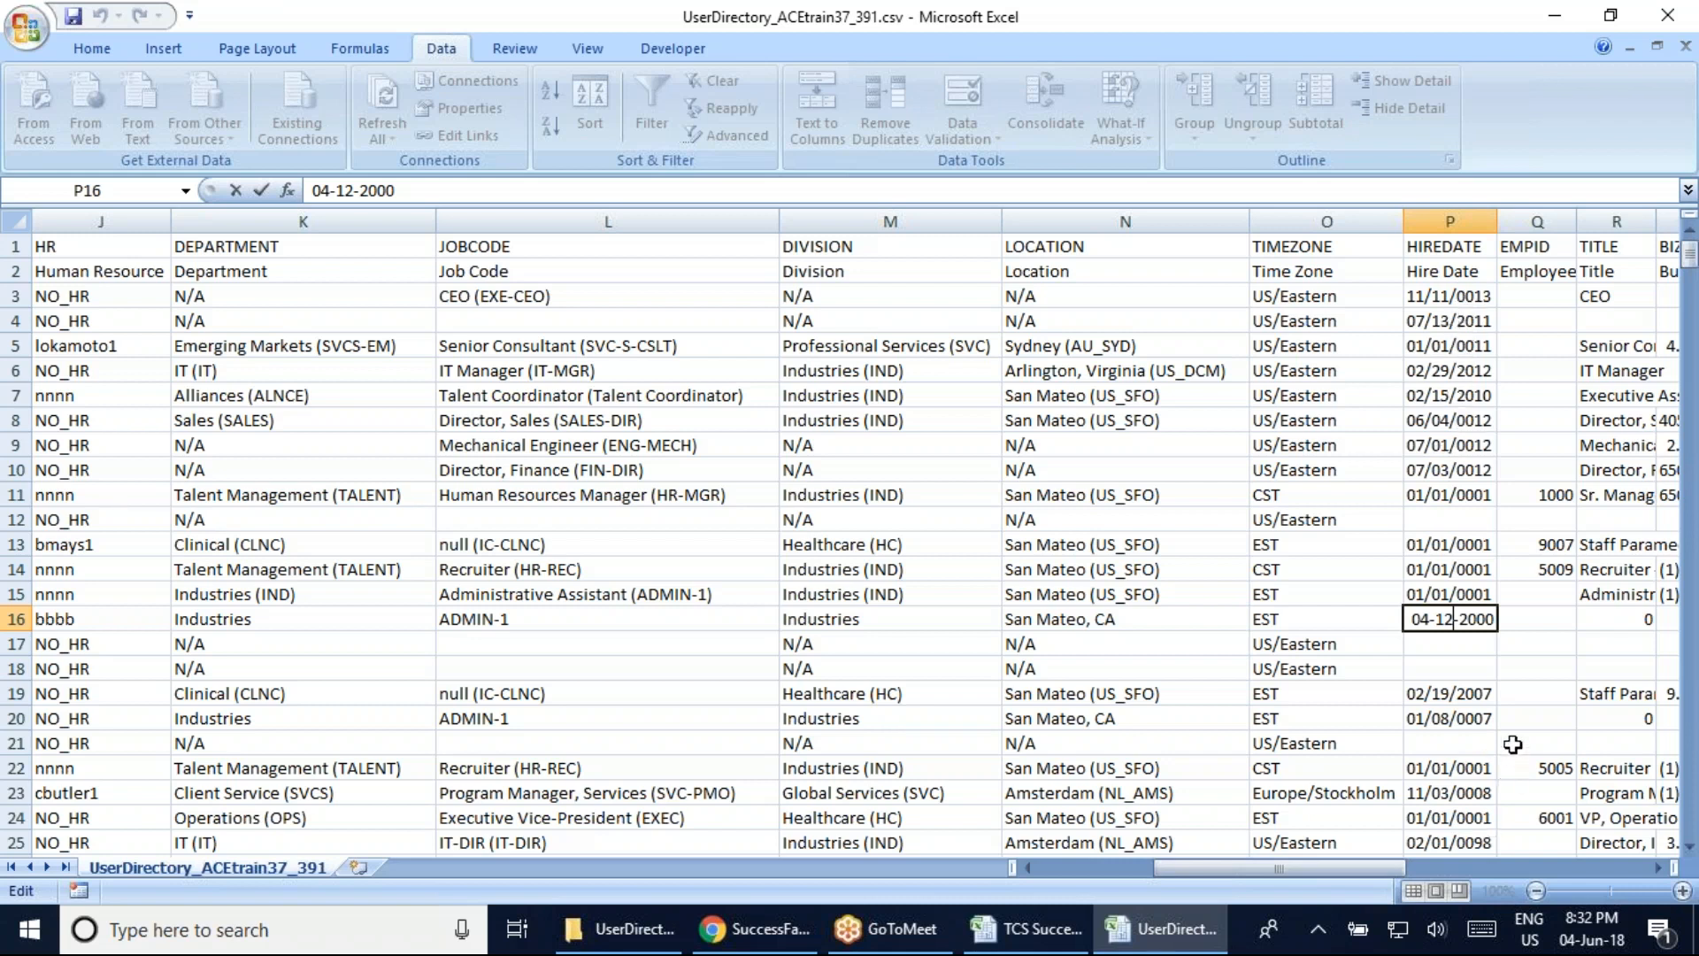
click(1521, 379)
Widen the EMPID column, then check employee IDs in row 3, 1000 in row 11 and 9007 in row 13
drag(1294, 862, 1327, 853)
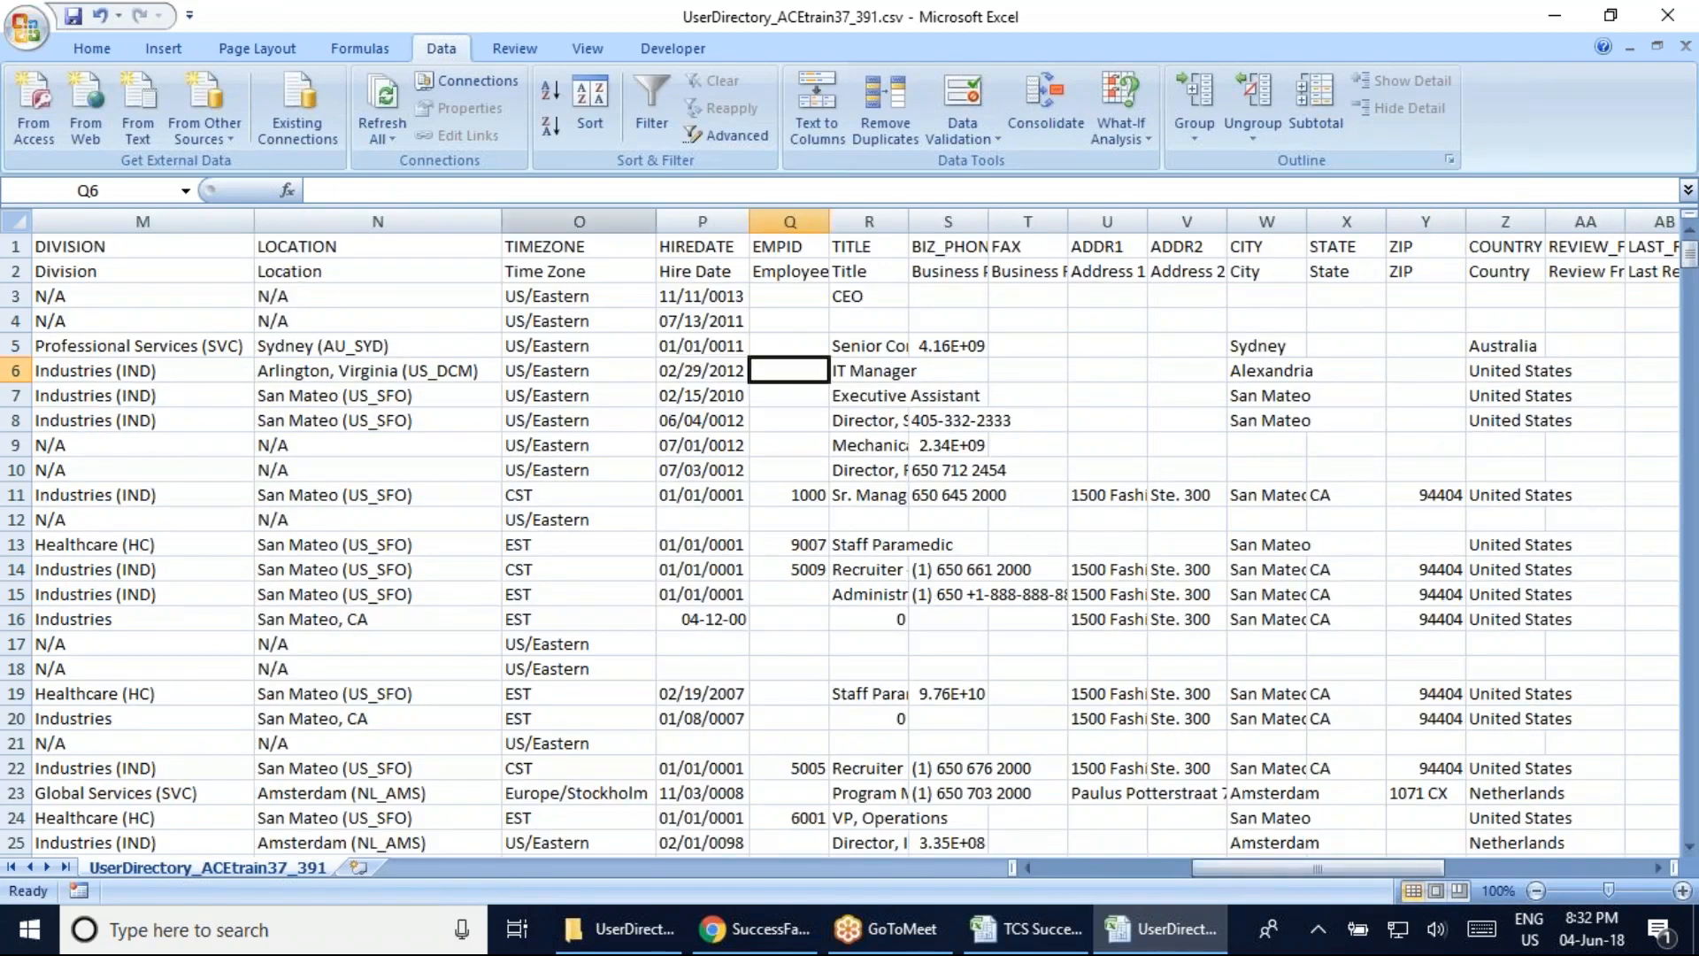
drag(829, 222, 854, 221)
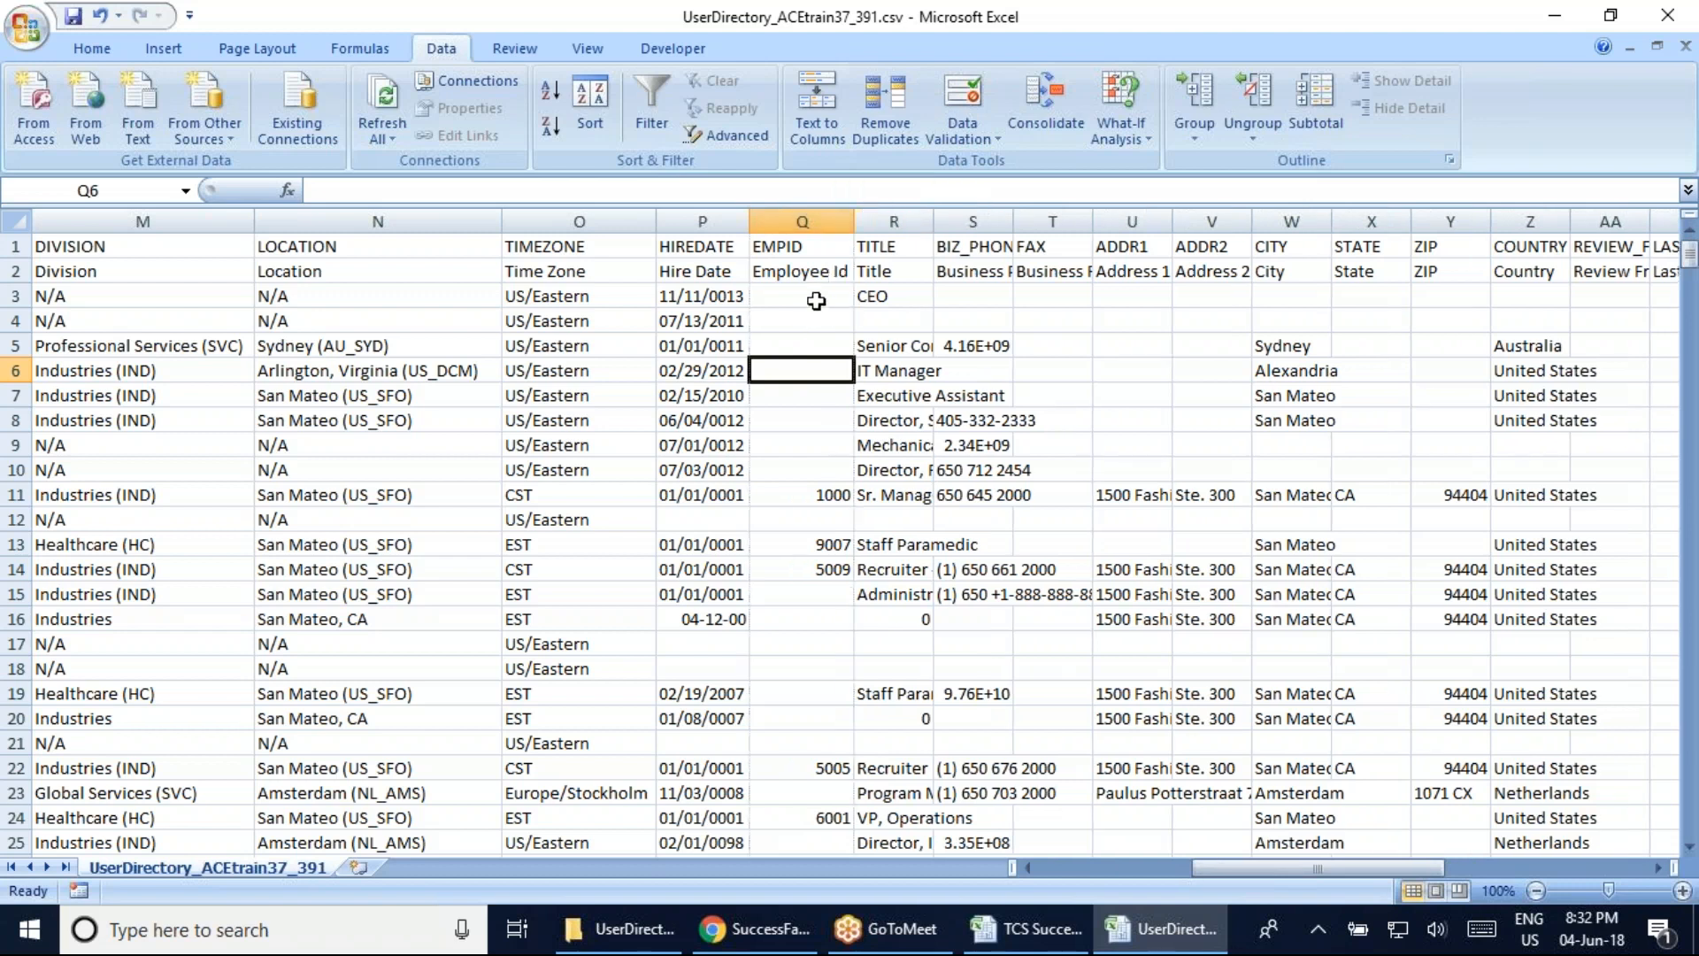
click(816, 301)
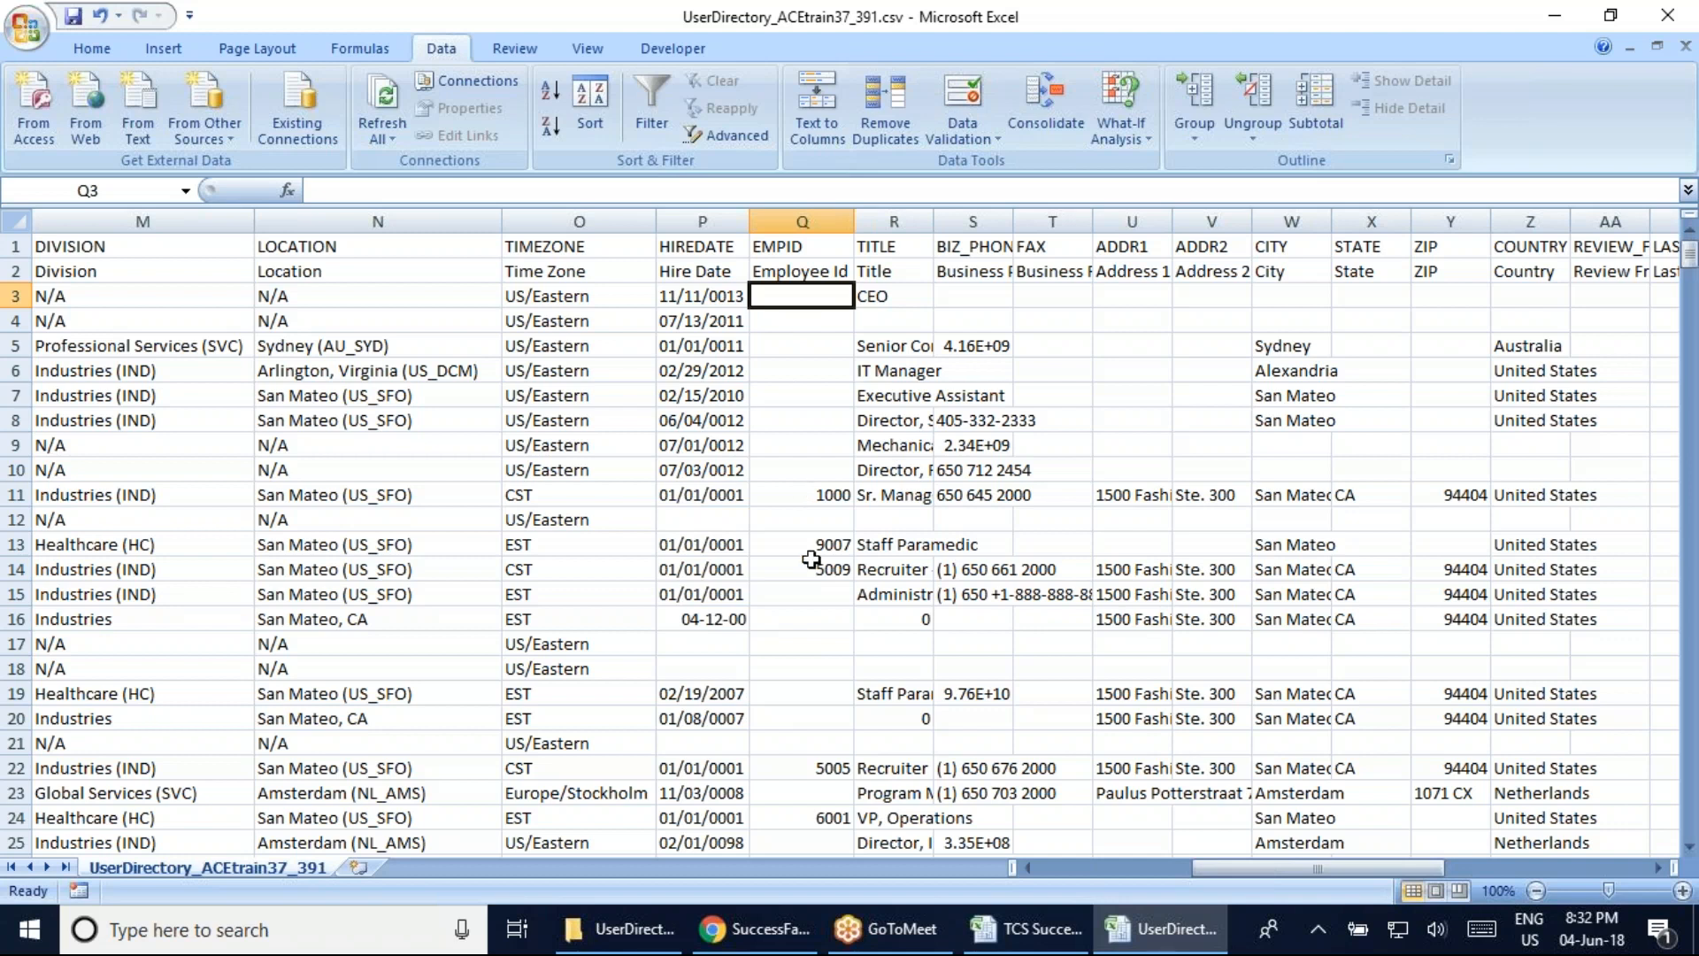
click(819, 496)
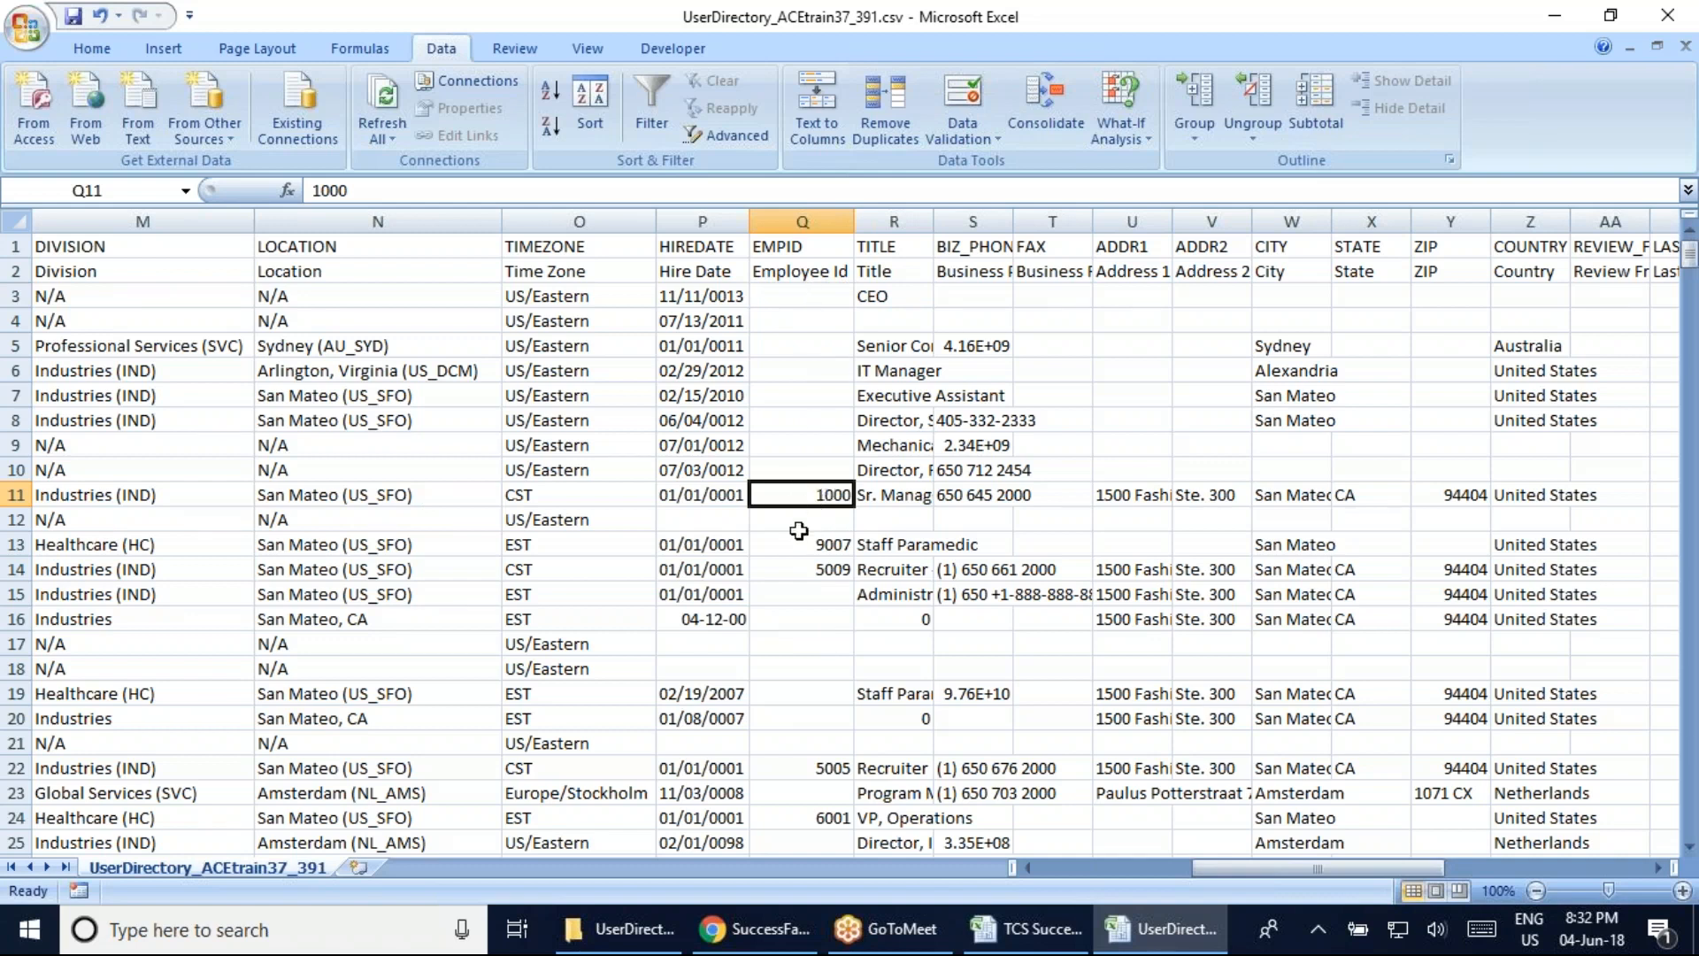
click(799, 553)
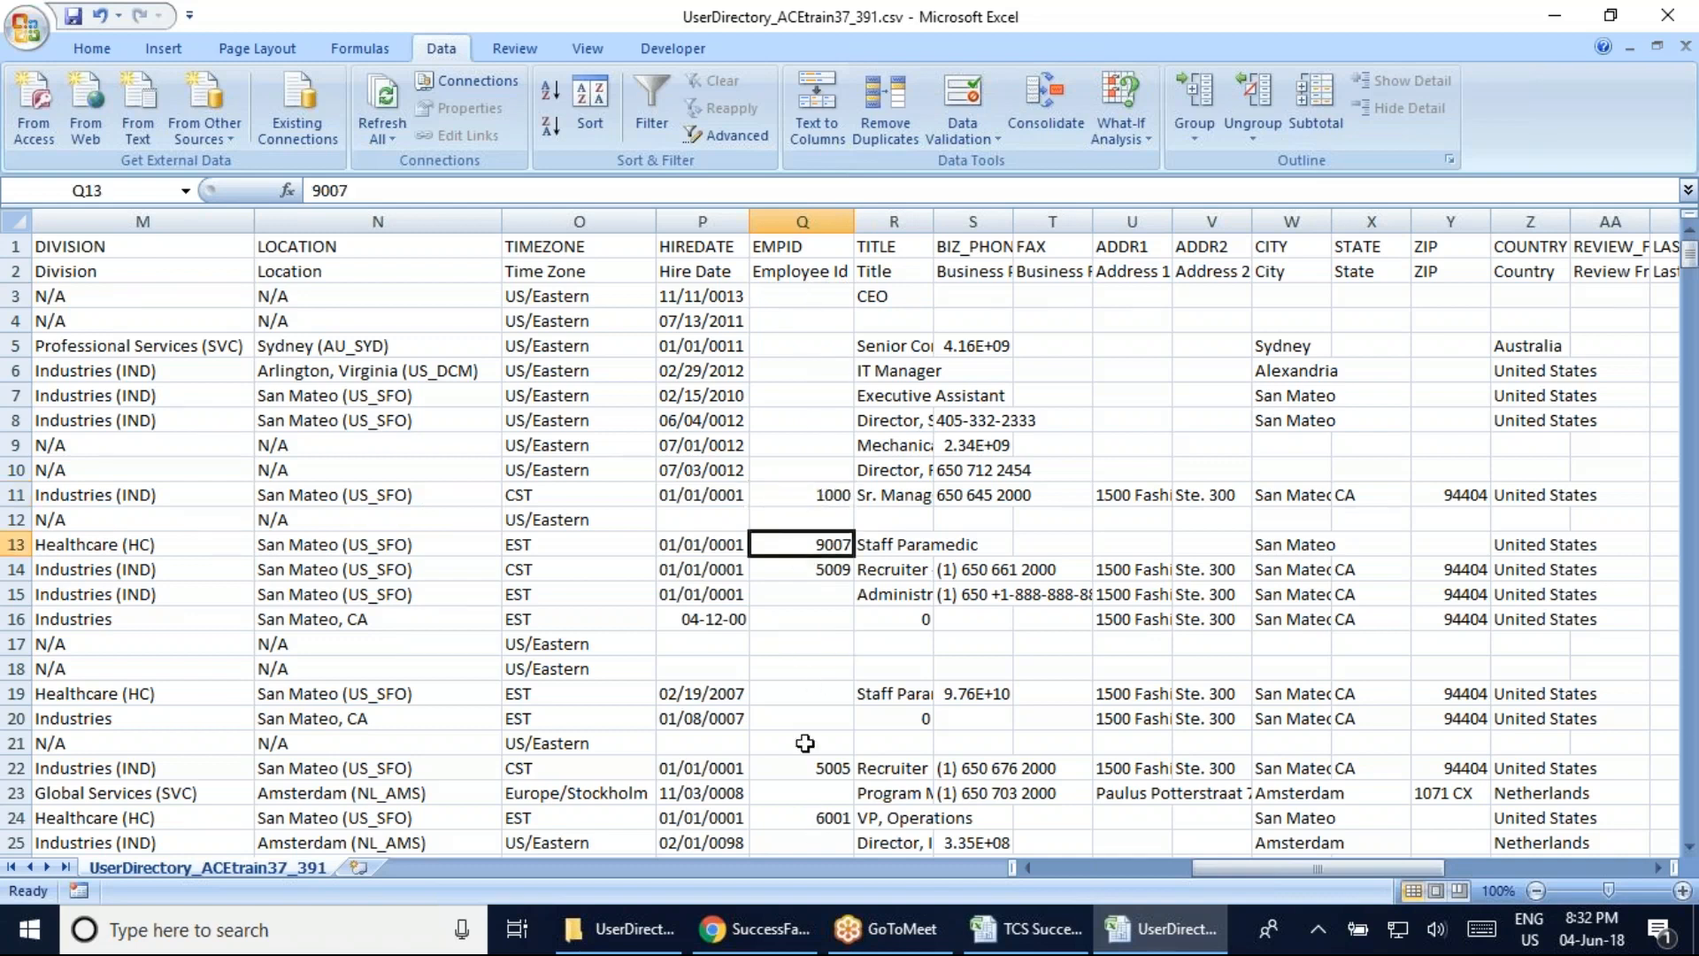
scroll(805, 722, down, 5)
scroll(804, 722, down, 3)
scroll(804, 722, up, 8)
click(837, 298)
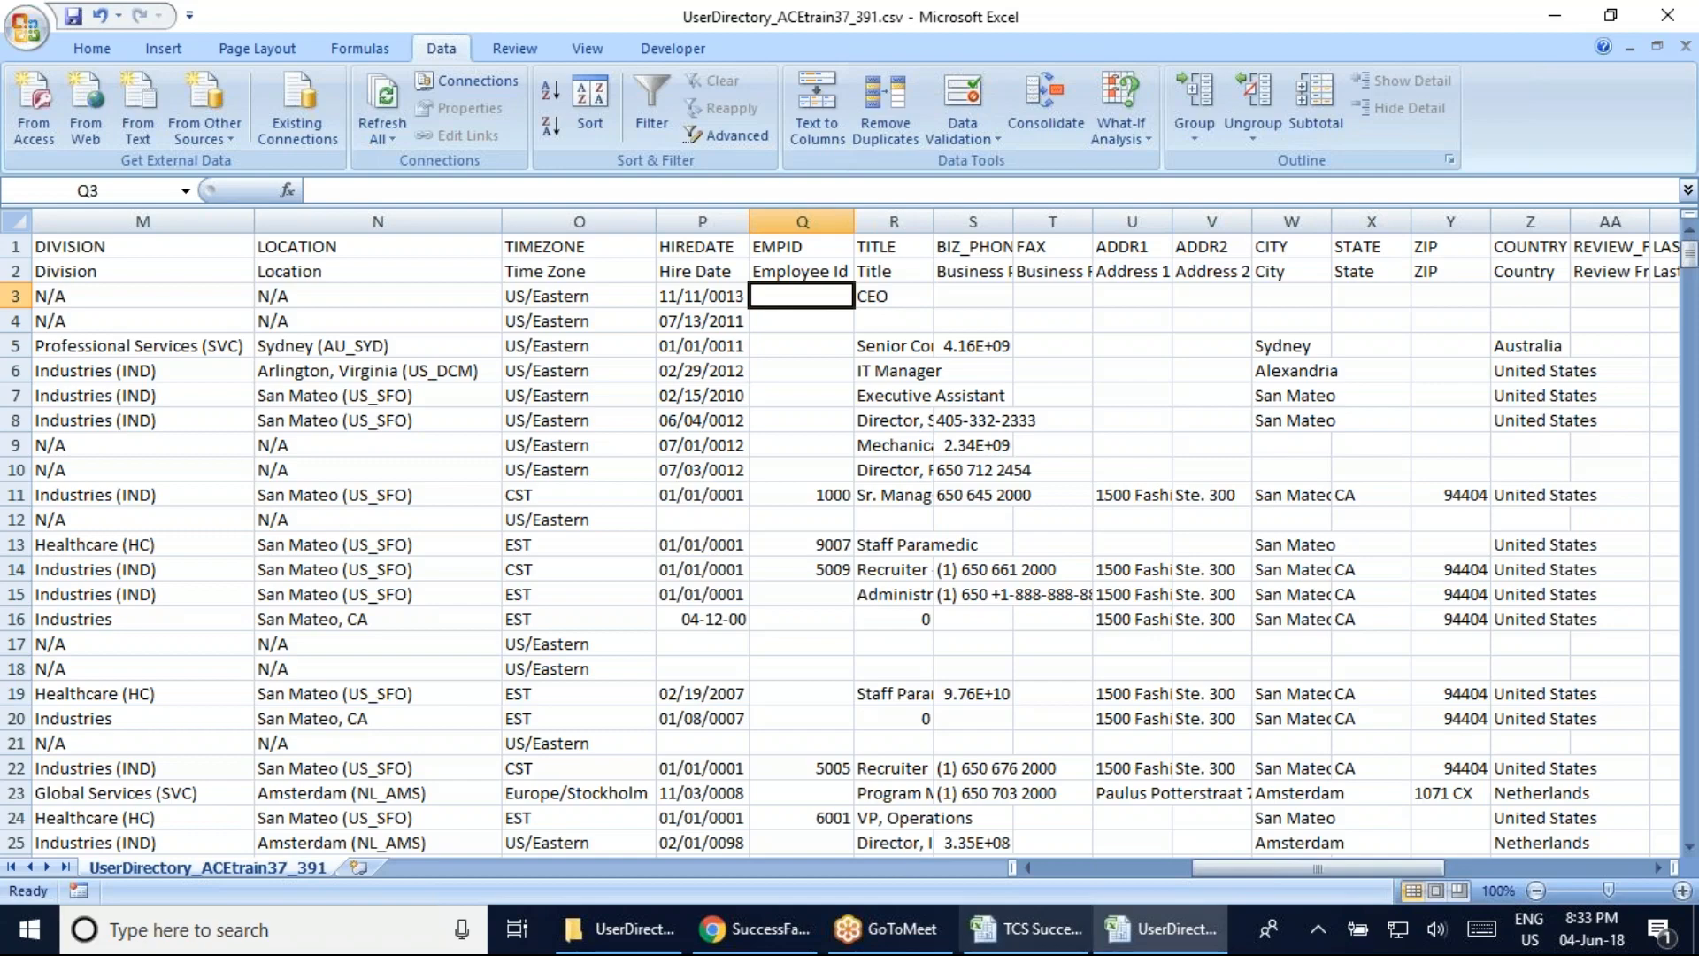
drag(1255, 876, 1097, 876)
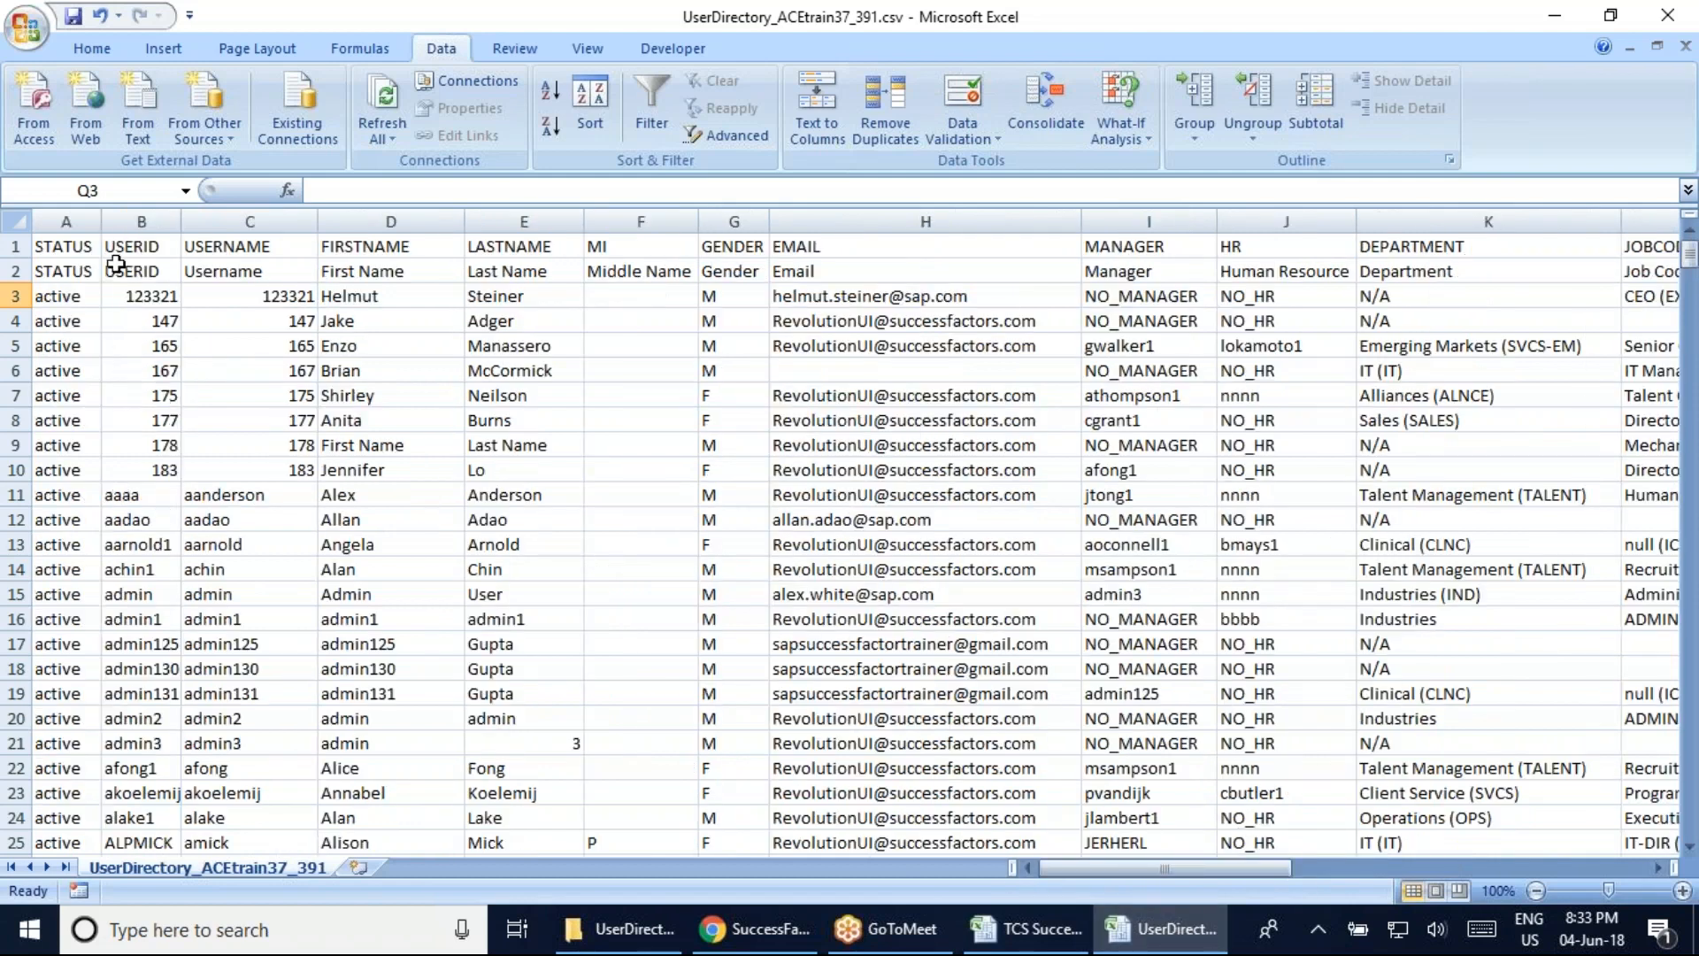
AutoFit the TITLE column to full job titles, checking the empty title in row 4
drag(1159, 869, 1298, 881)
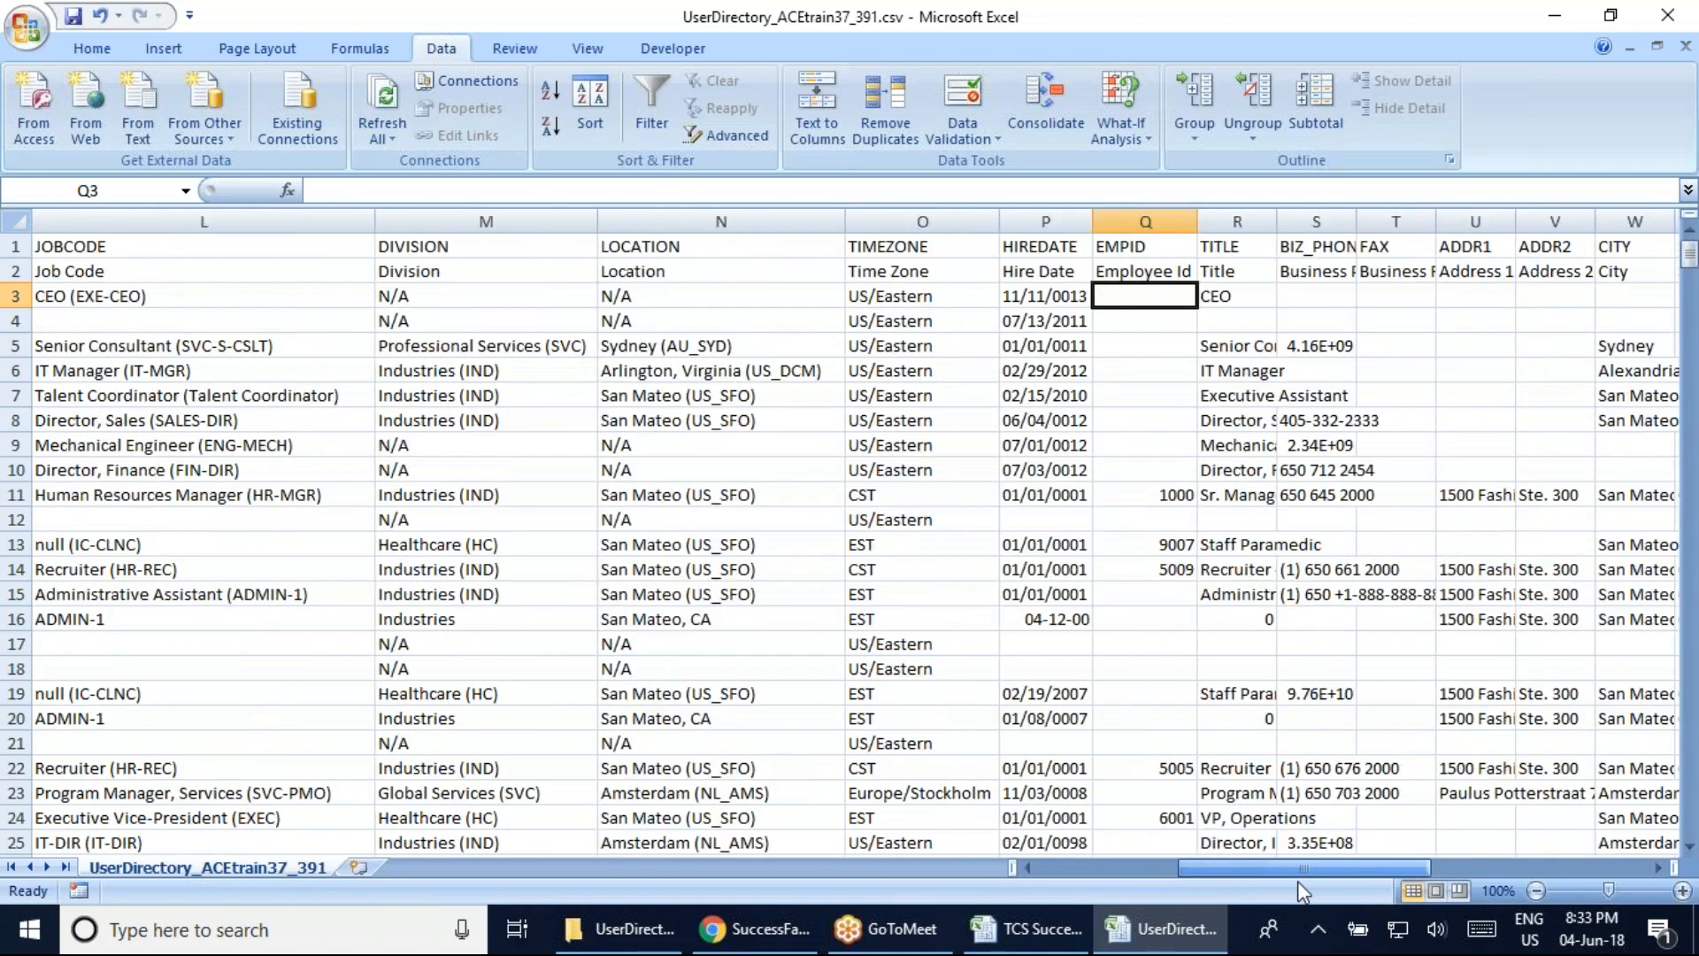
double_click(1277, 221)
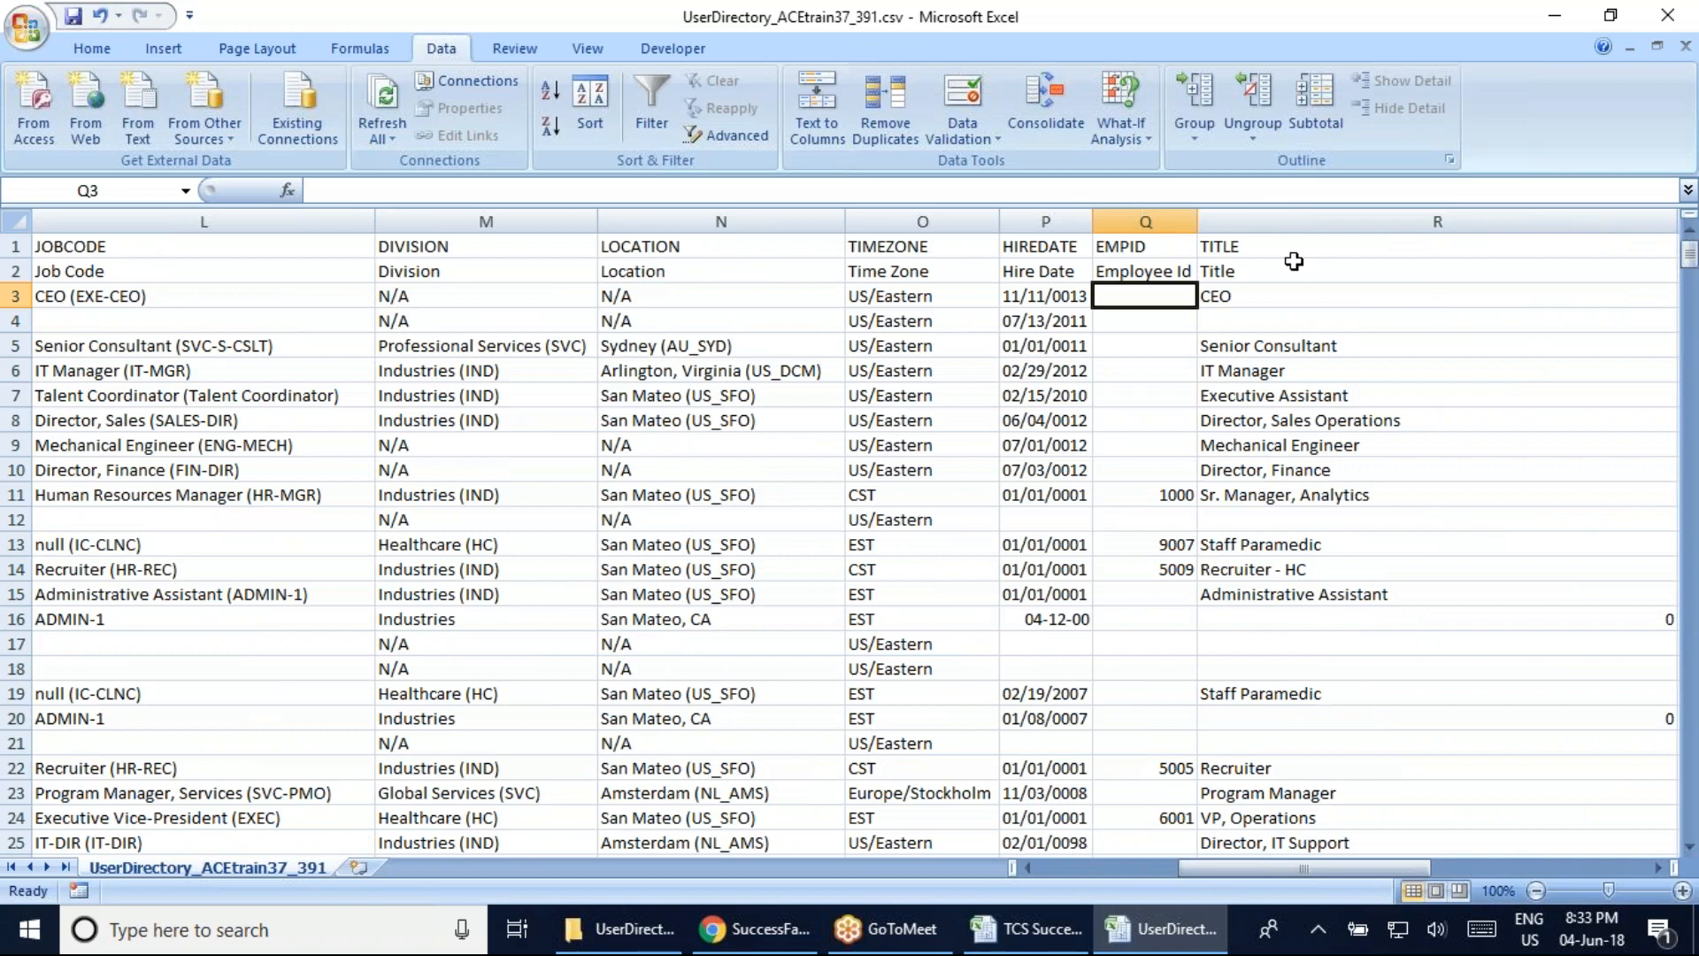
click(1274, 322)
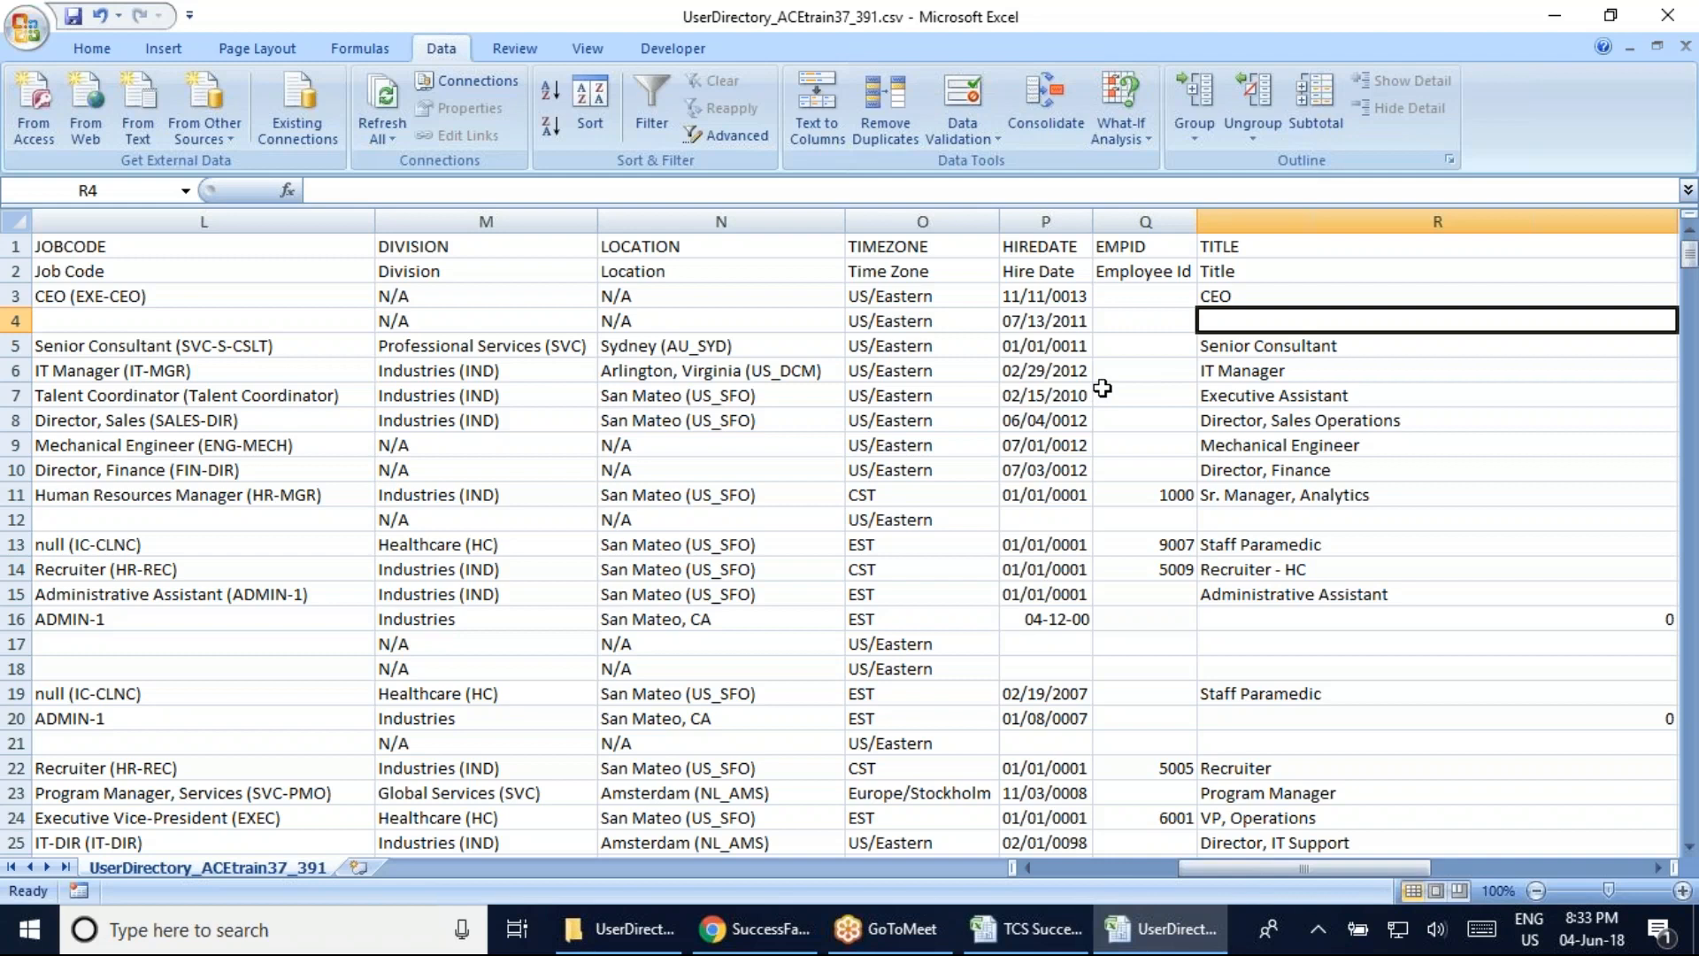
key(Right)
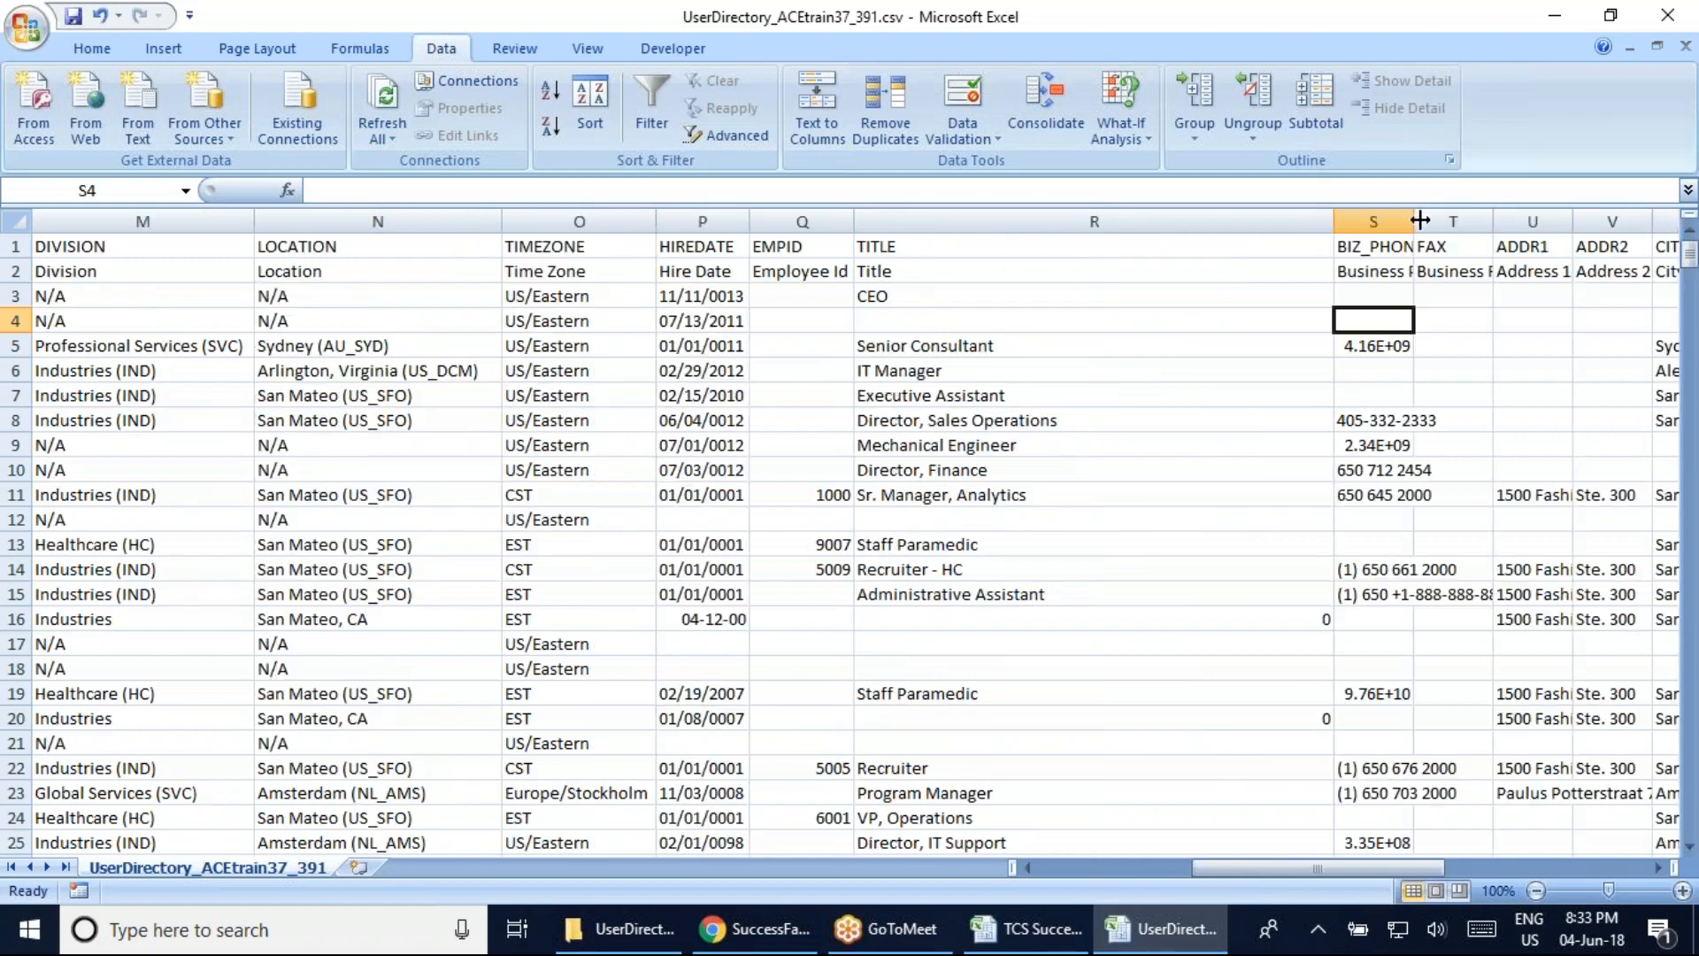
AutoFit the BIZ_PHONE and FAX columns so whole numbers and 'Business Fax' show
double_click(1414, 221)
click(1427, 350)
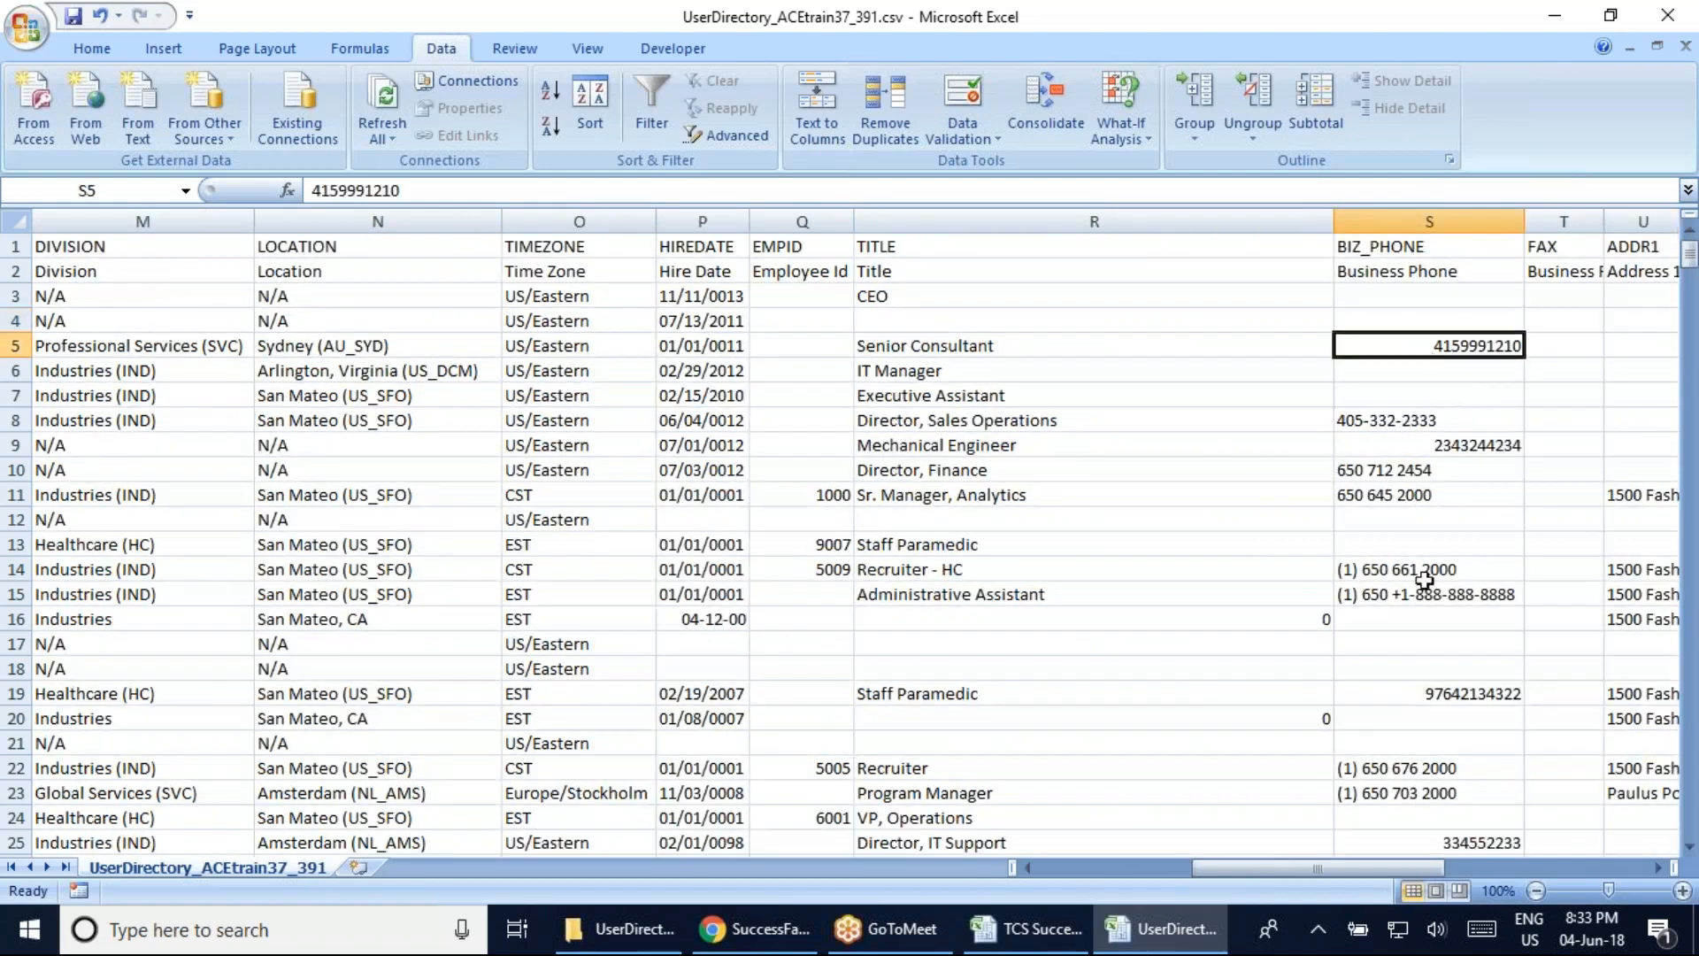
scroll(1421, 668, down, 3)
scroll(1420, 667, down, 6)
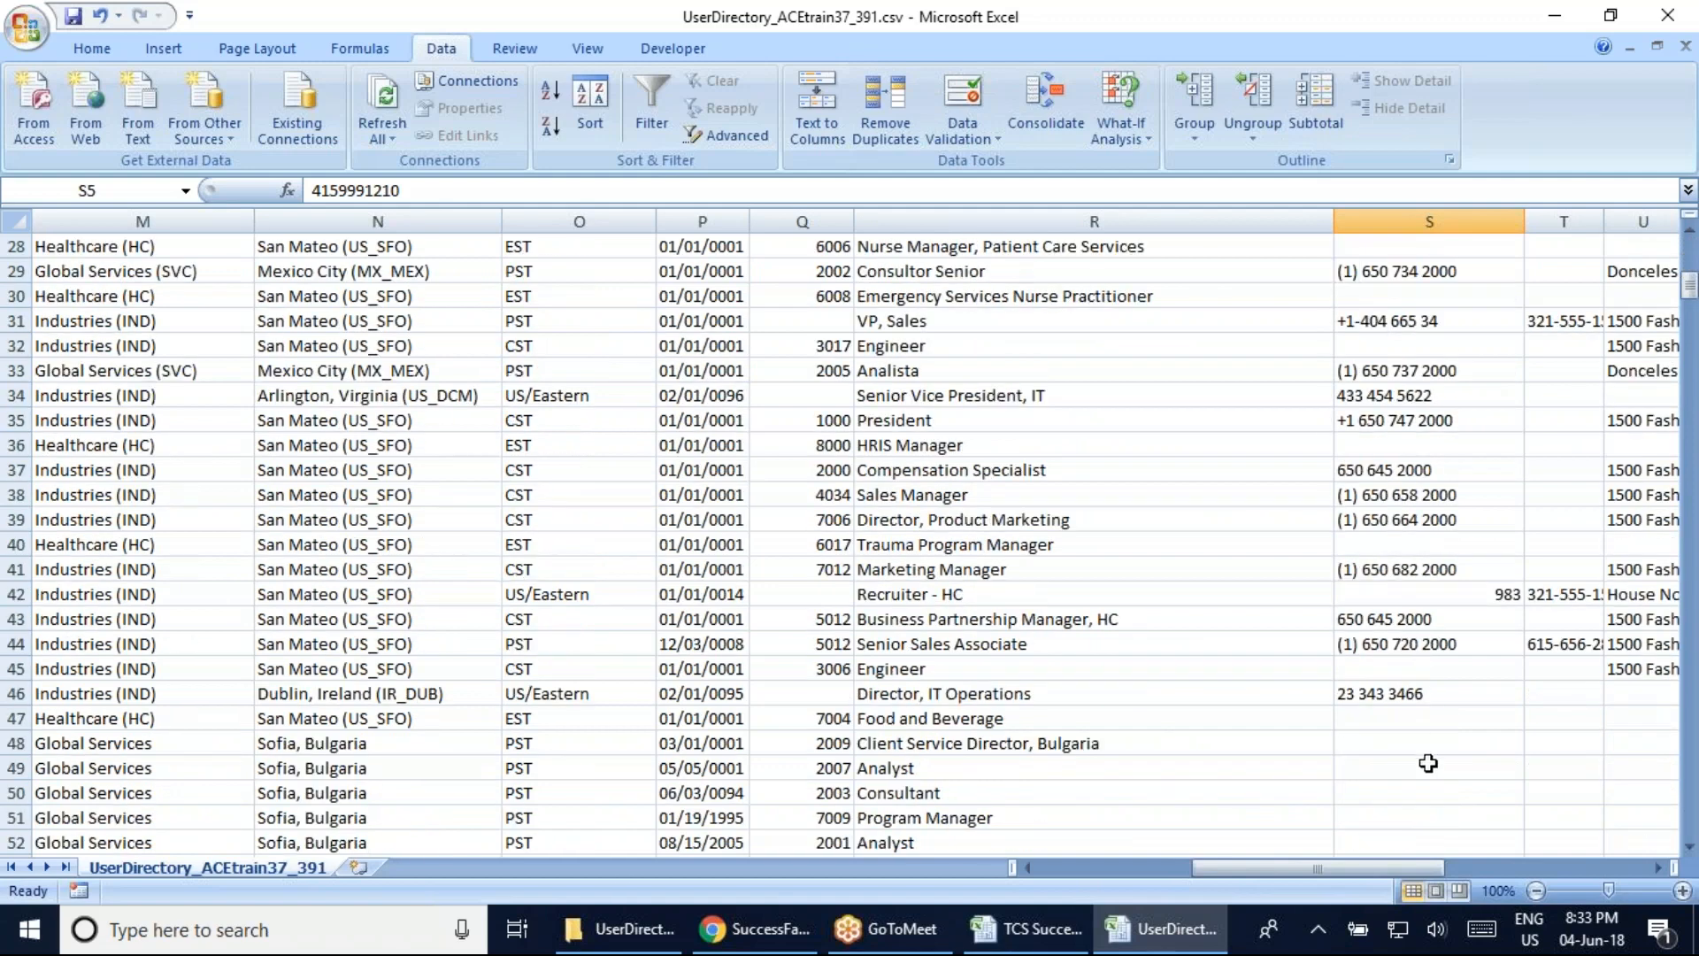
scroll(1429, 763, down, 9)
scroll(1428, 763, up, 18)
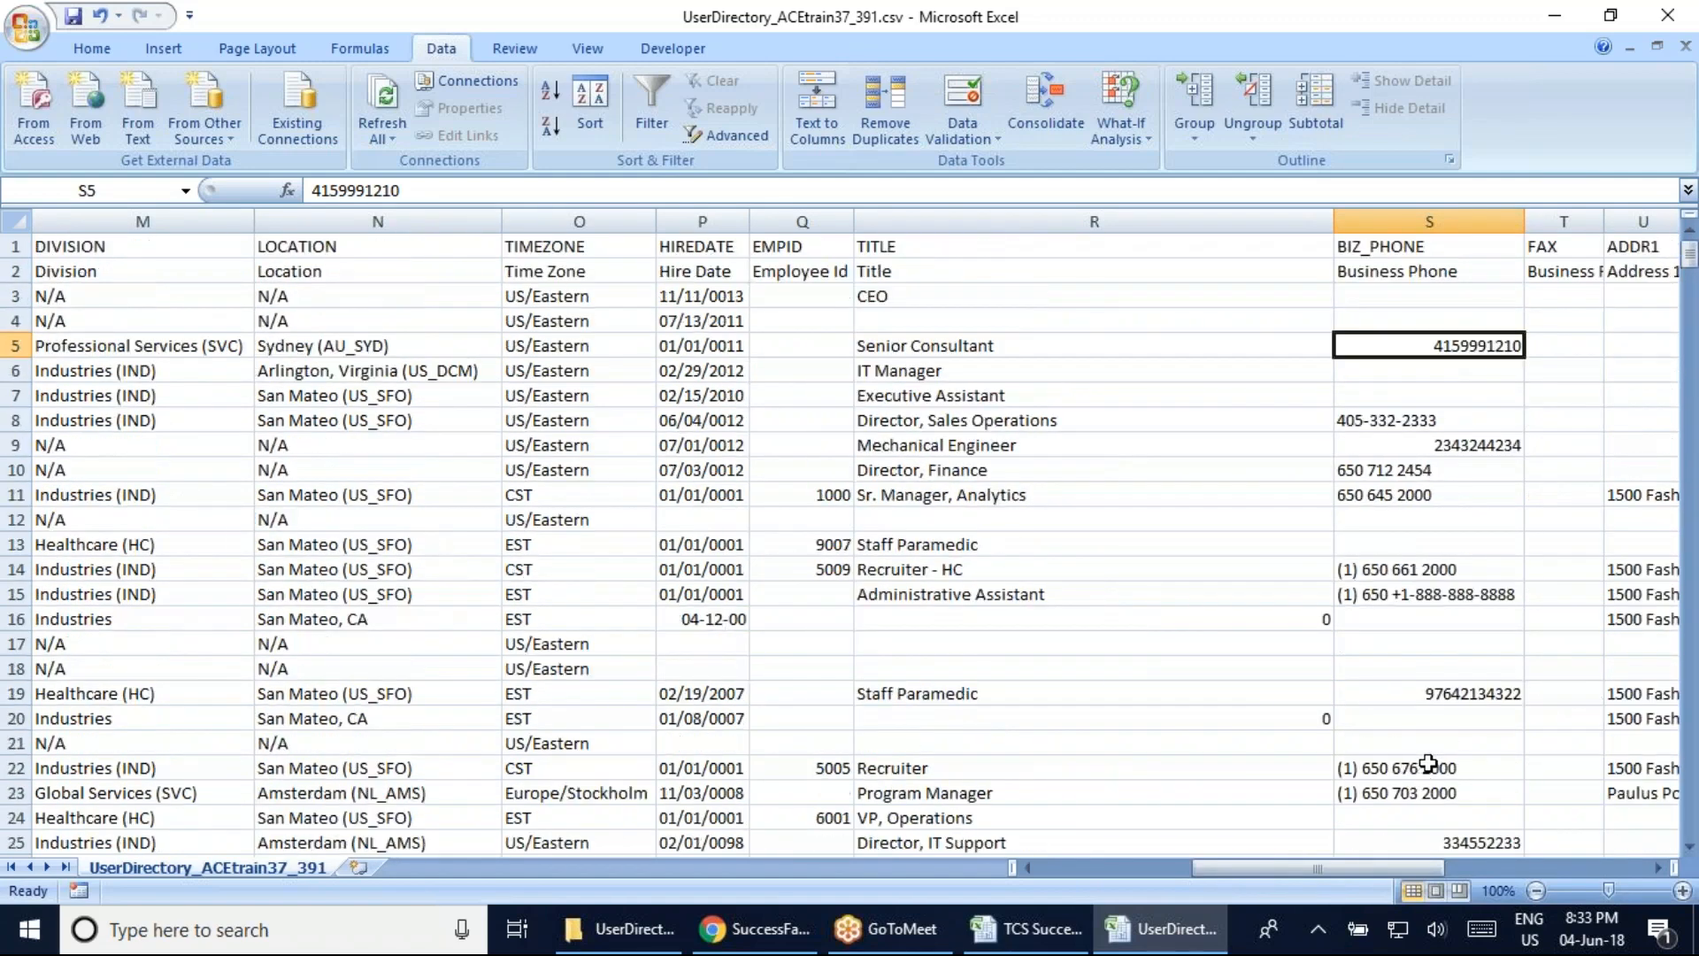
double_click(1604, 221)
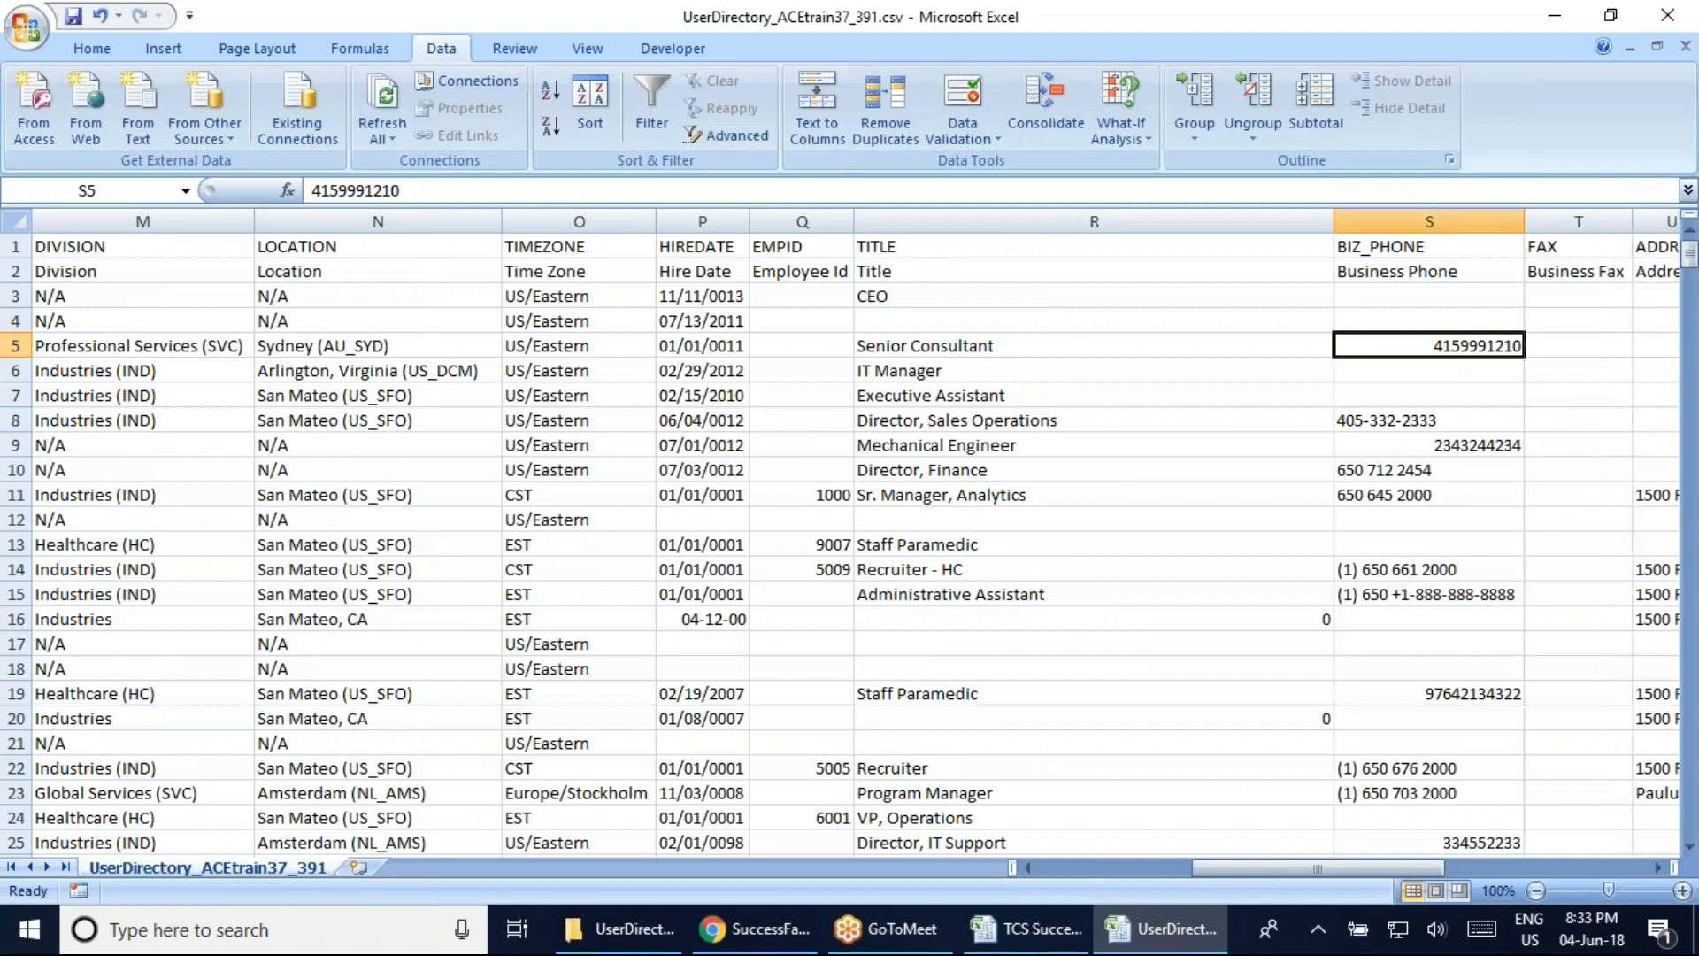
click(1551, 354)
drag(1219, 866, 1254, 889)
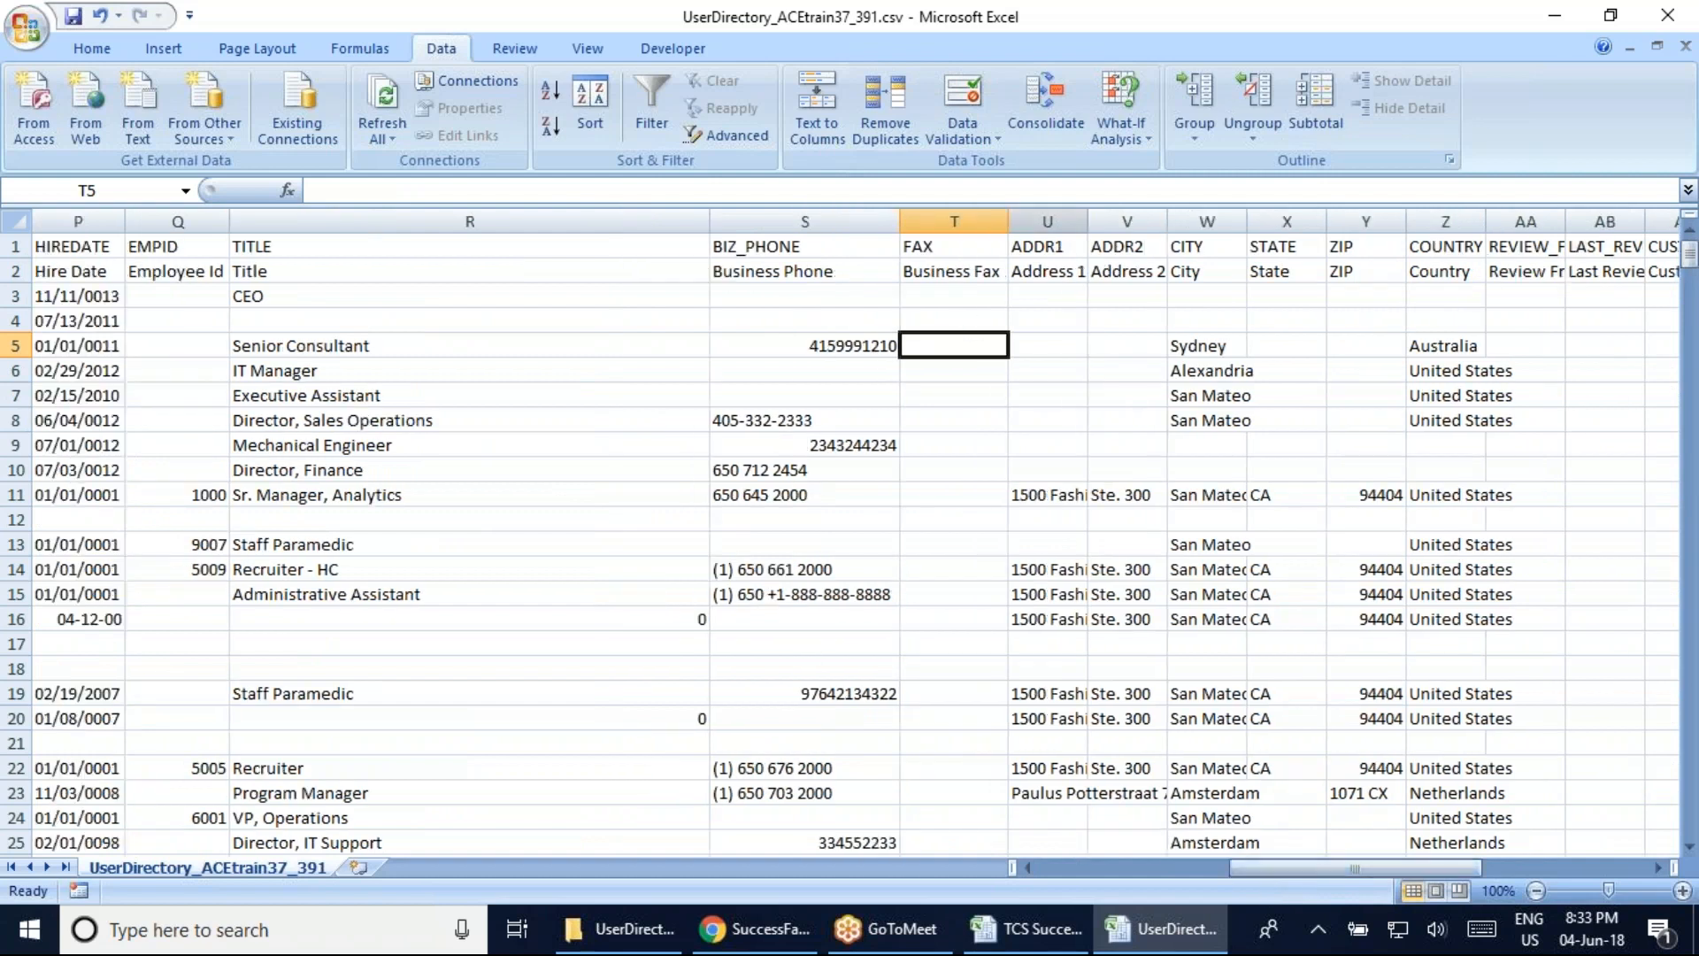
AutoFit the ADDR1, ADDR2, CITY and COUNTRY columns to fit full addresses and names
double_click(1088, 223)
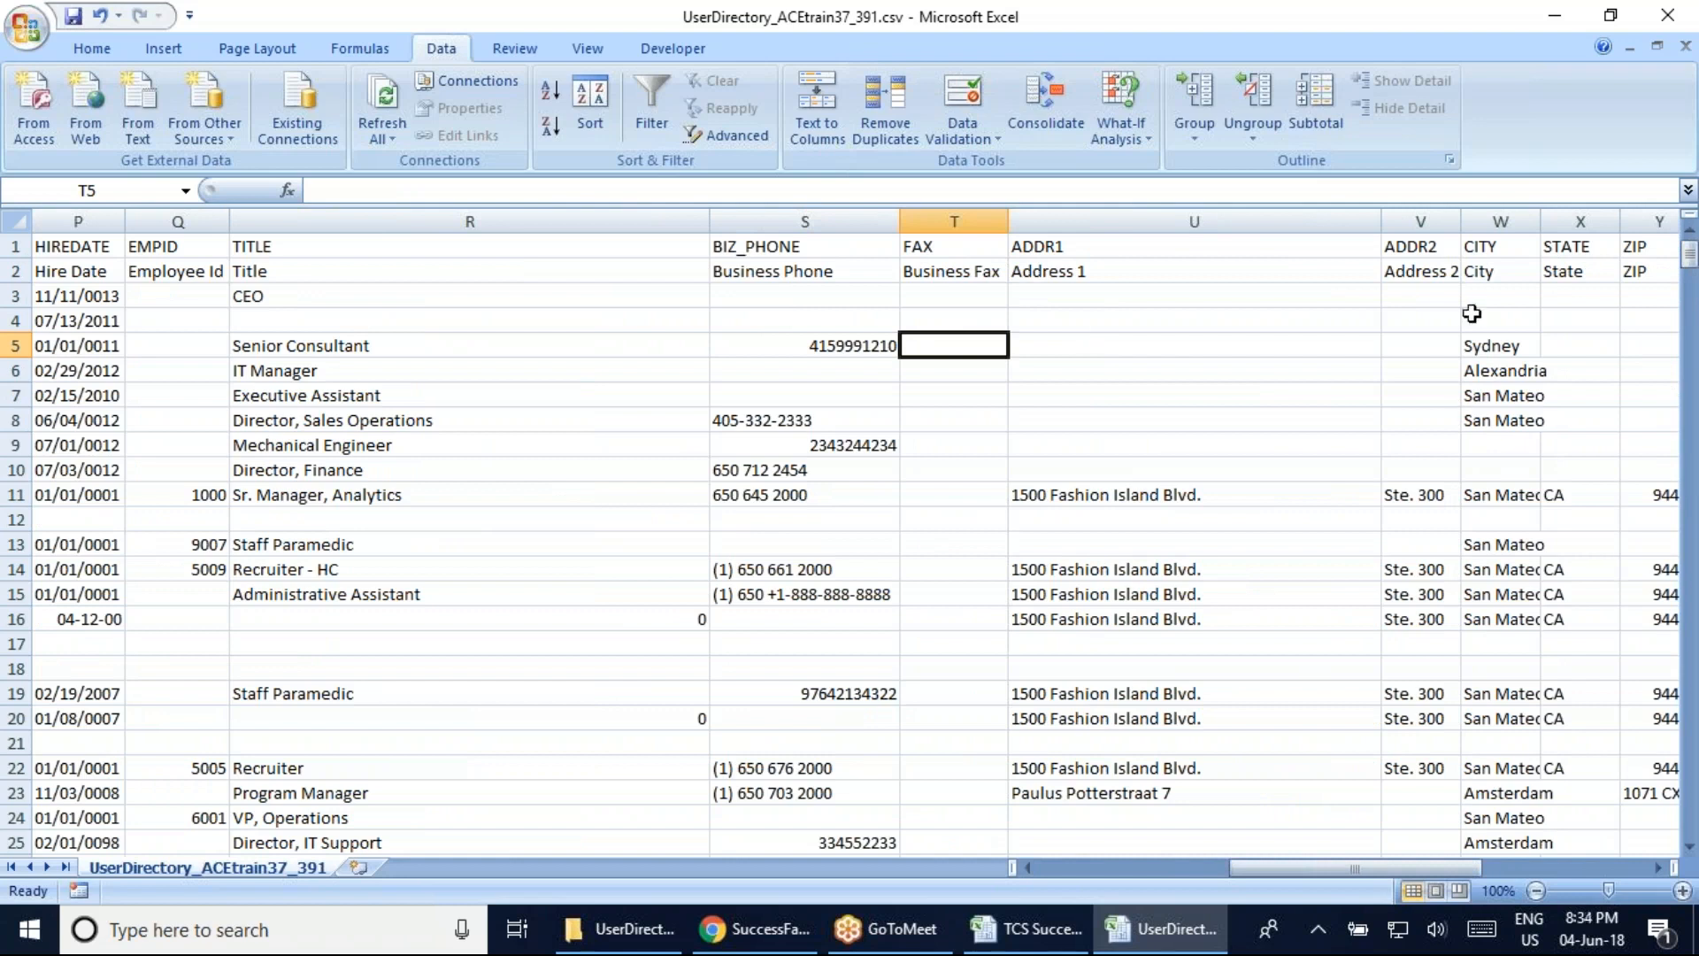
double_click(1461, 222)
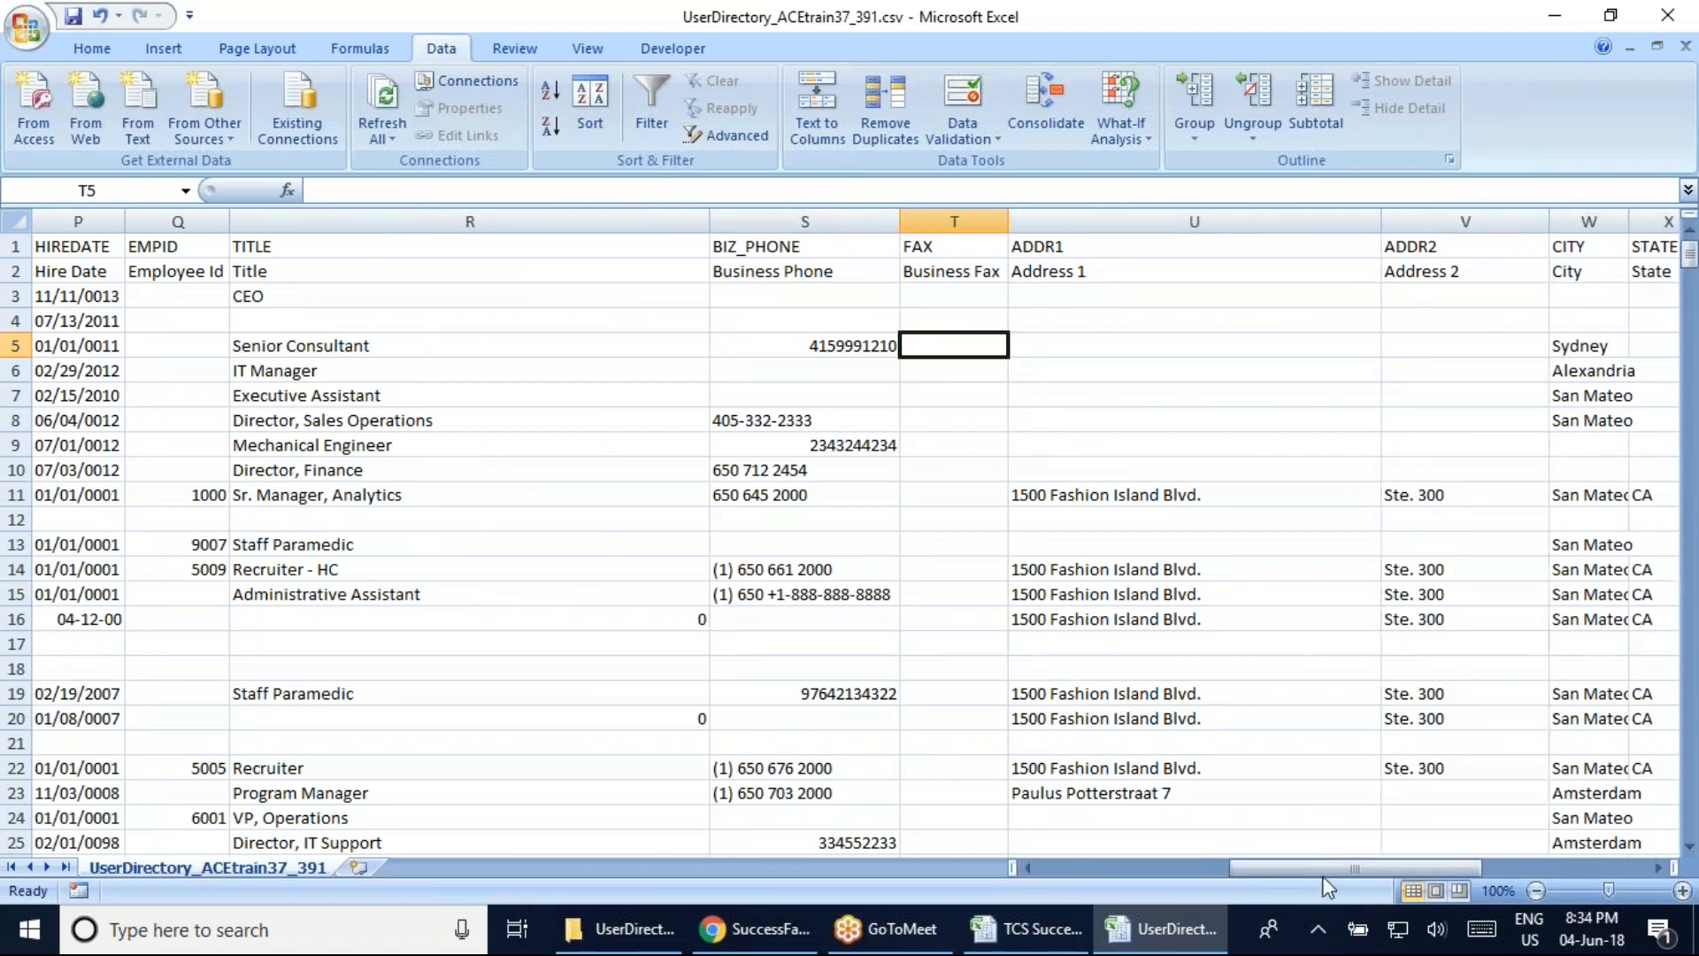
drag(1352, 869, 1379, 868)
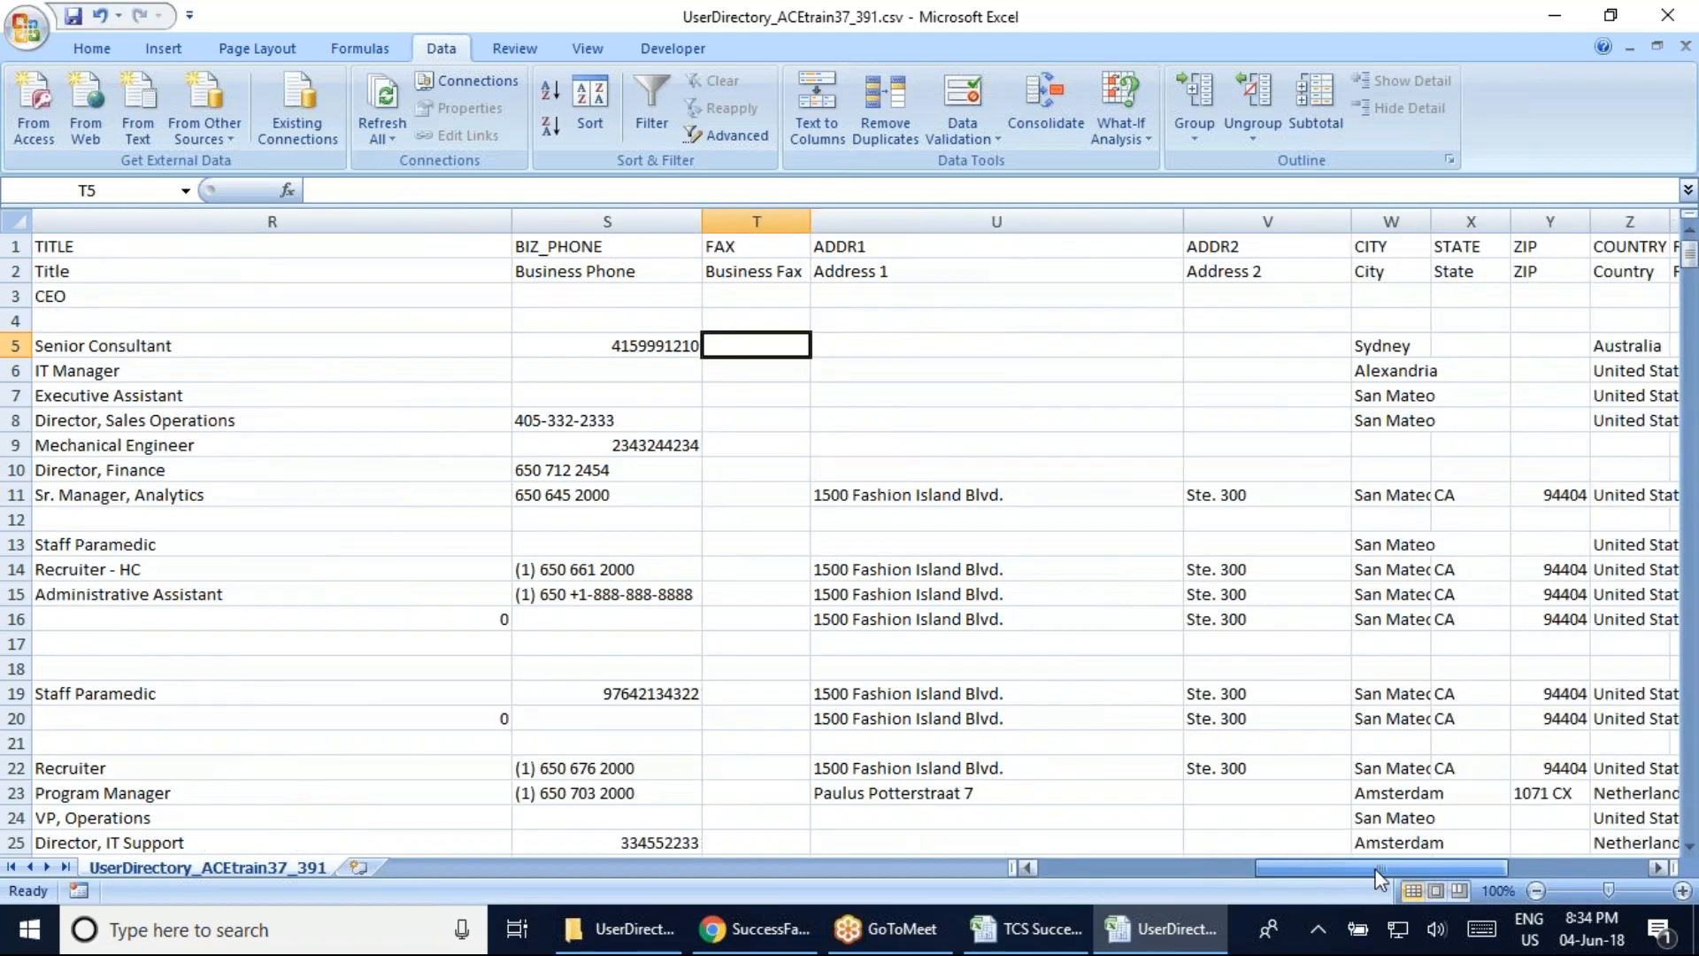
double_click(1431, 221)
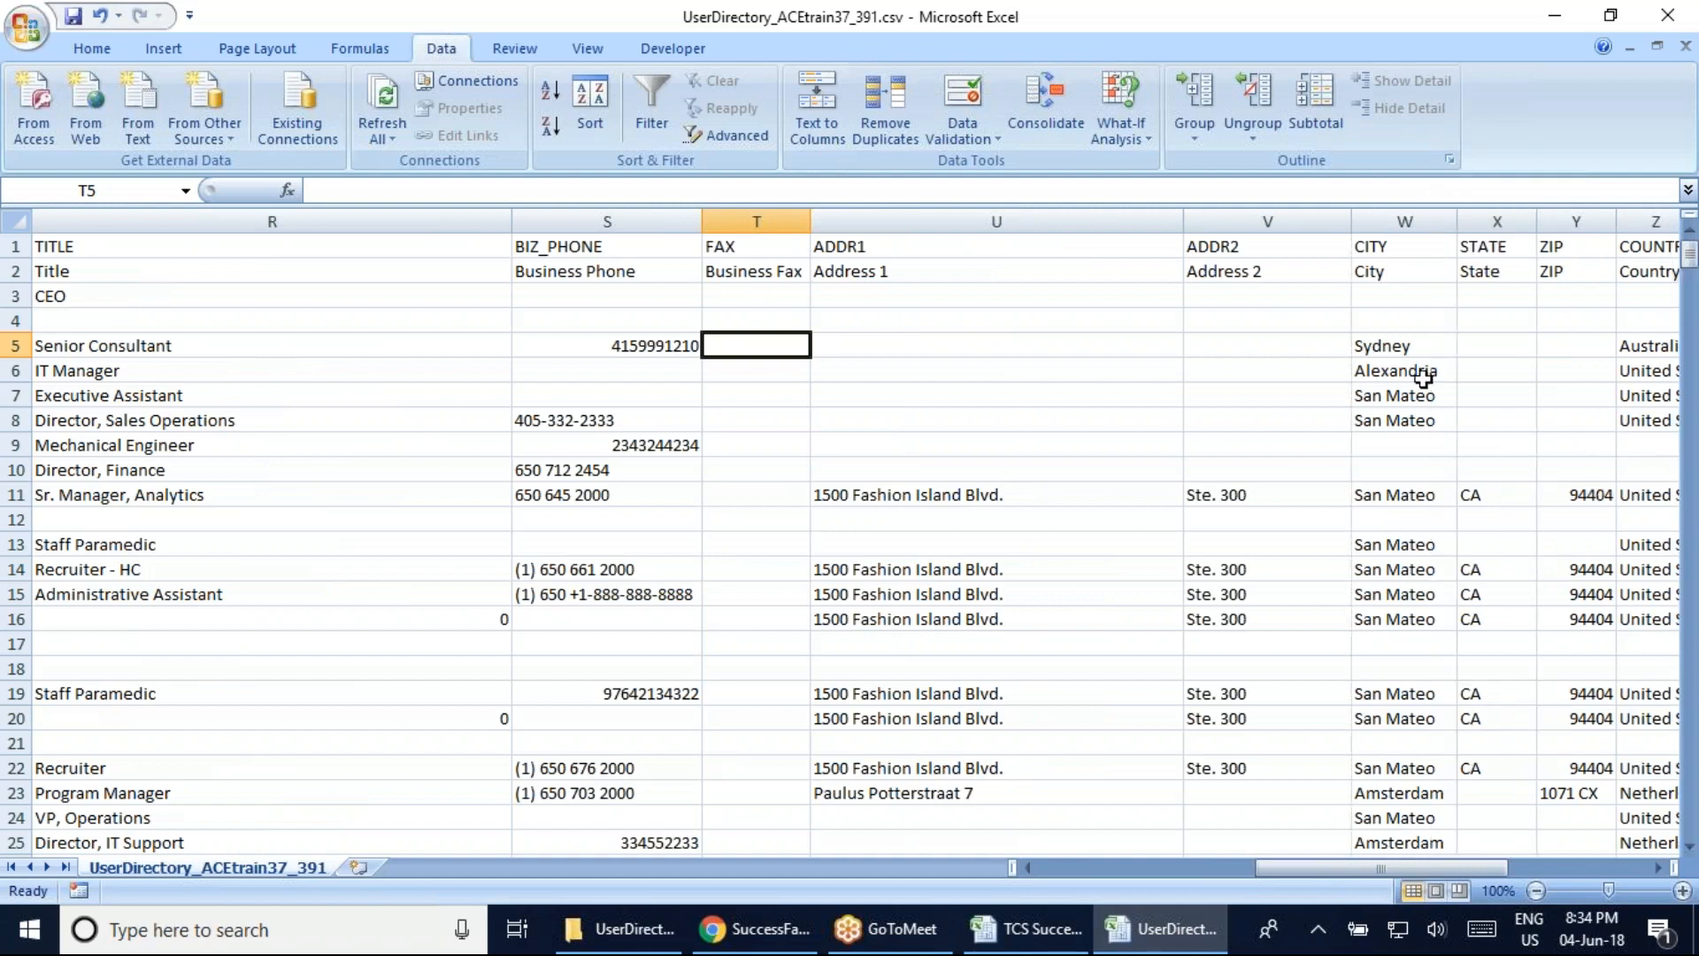
click(1407, 311)
key(Right)
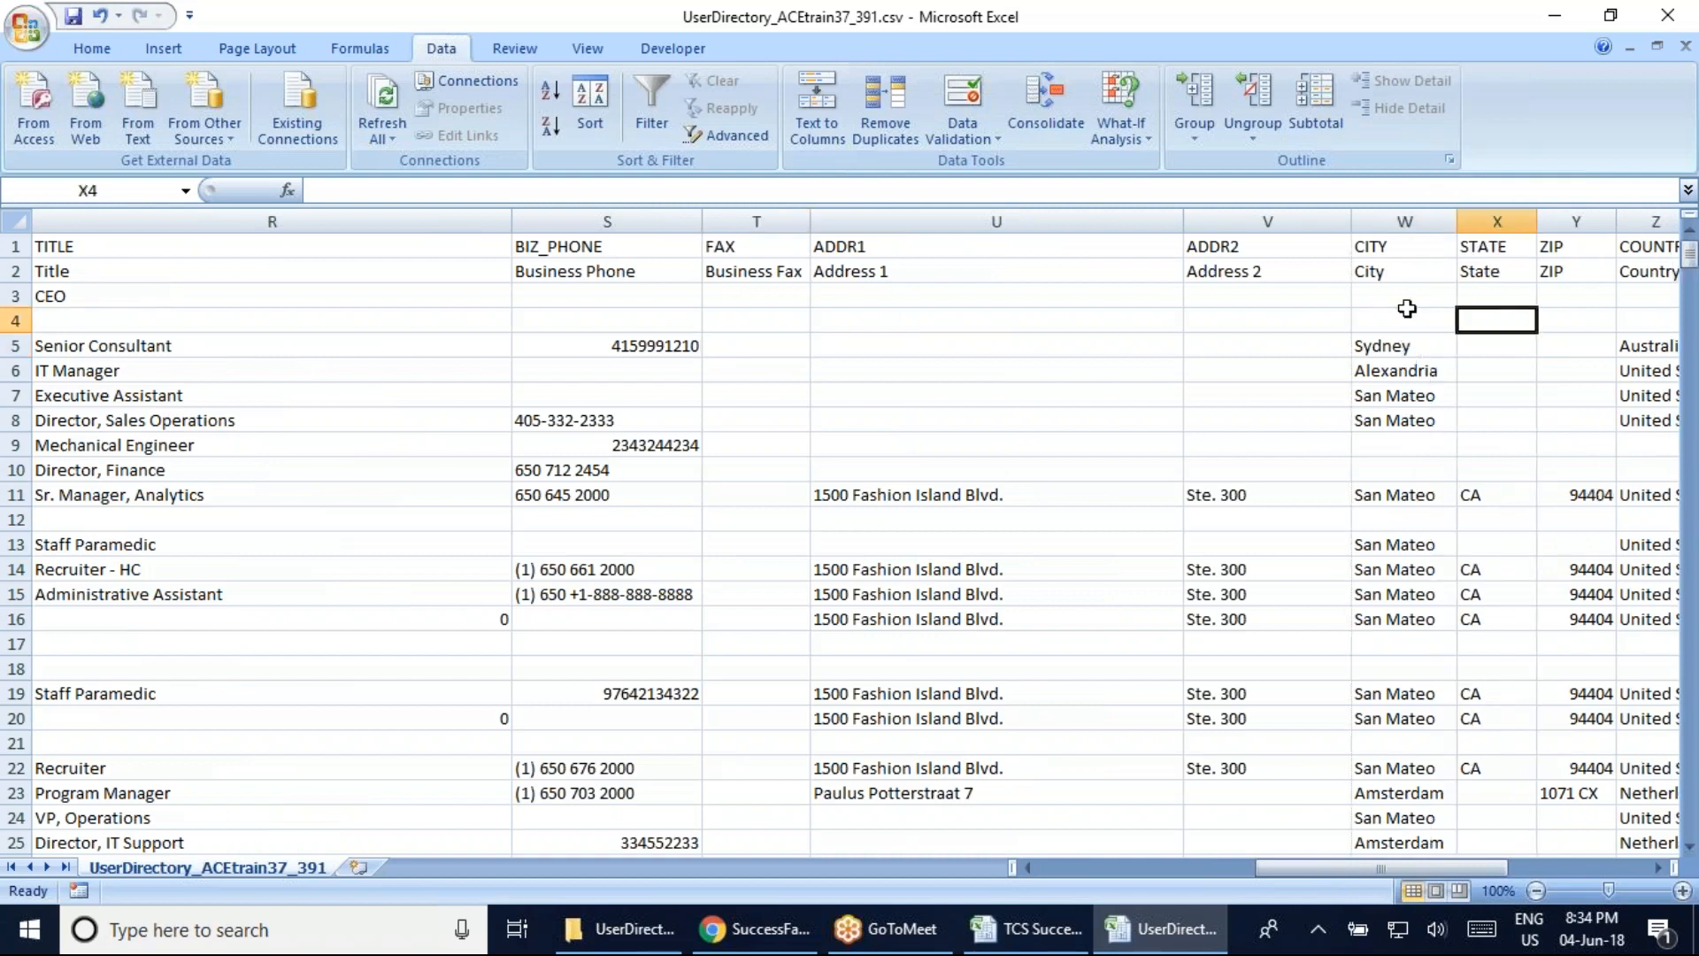
key(Right)
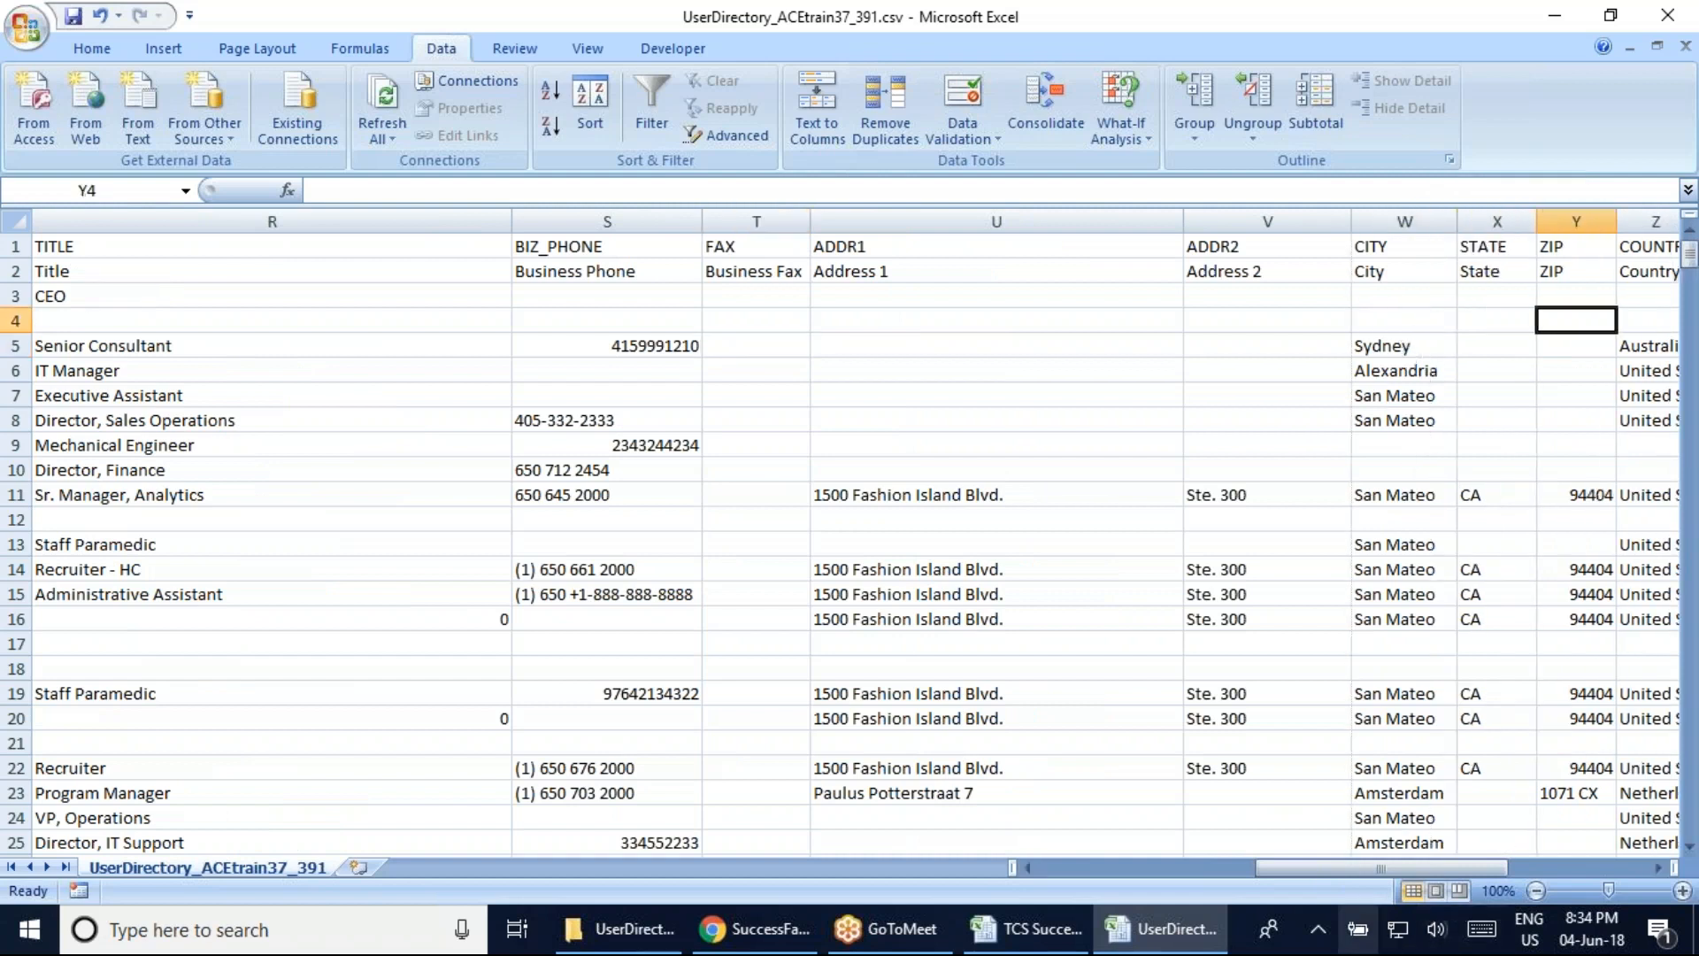
drag(1320, 871, 1372, 871)
key(Right)
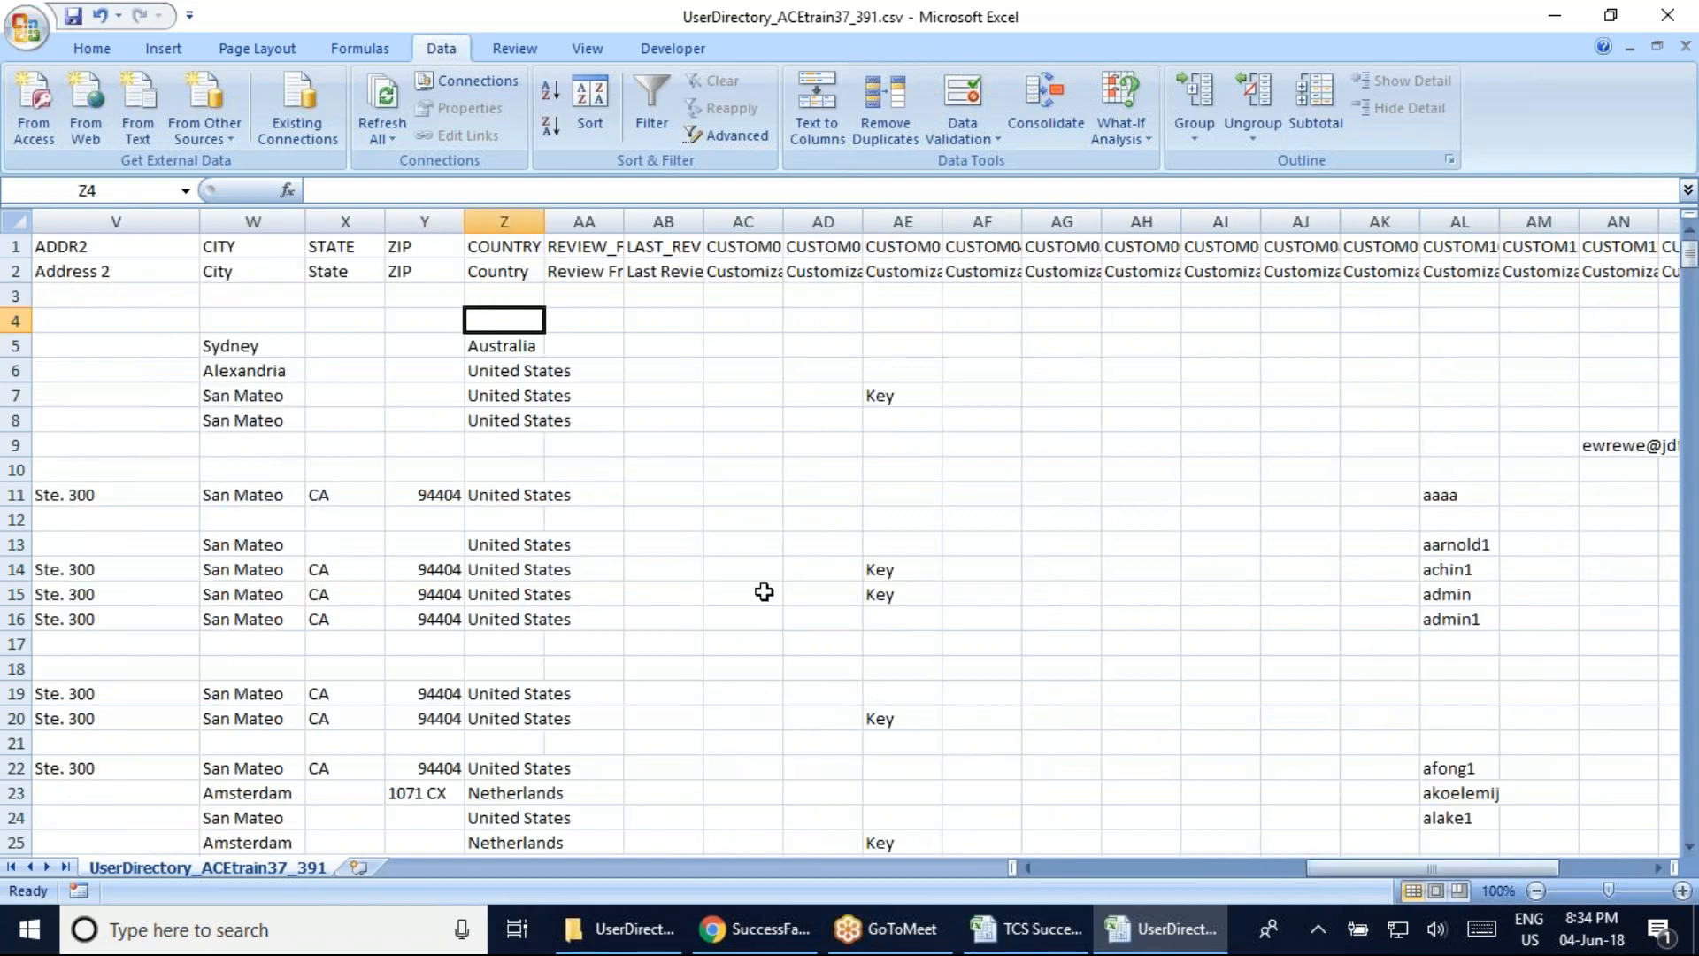
double_click(544, 221)
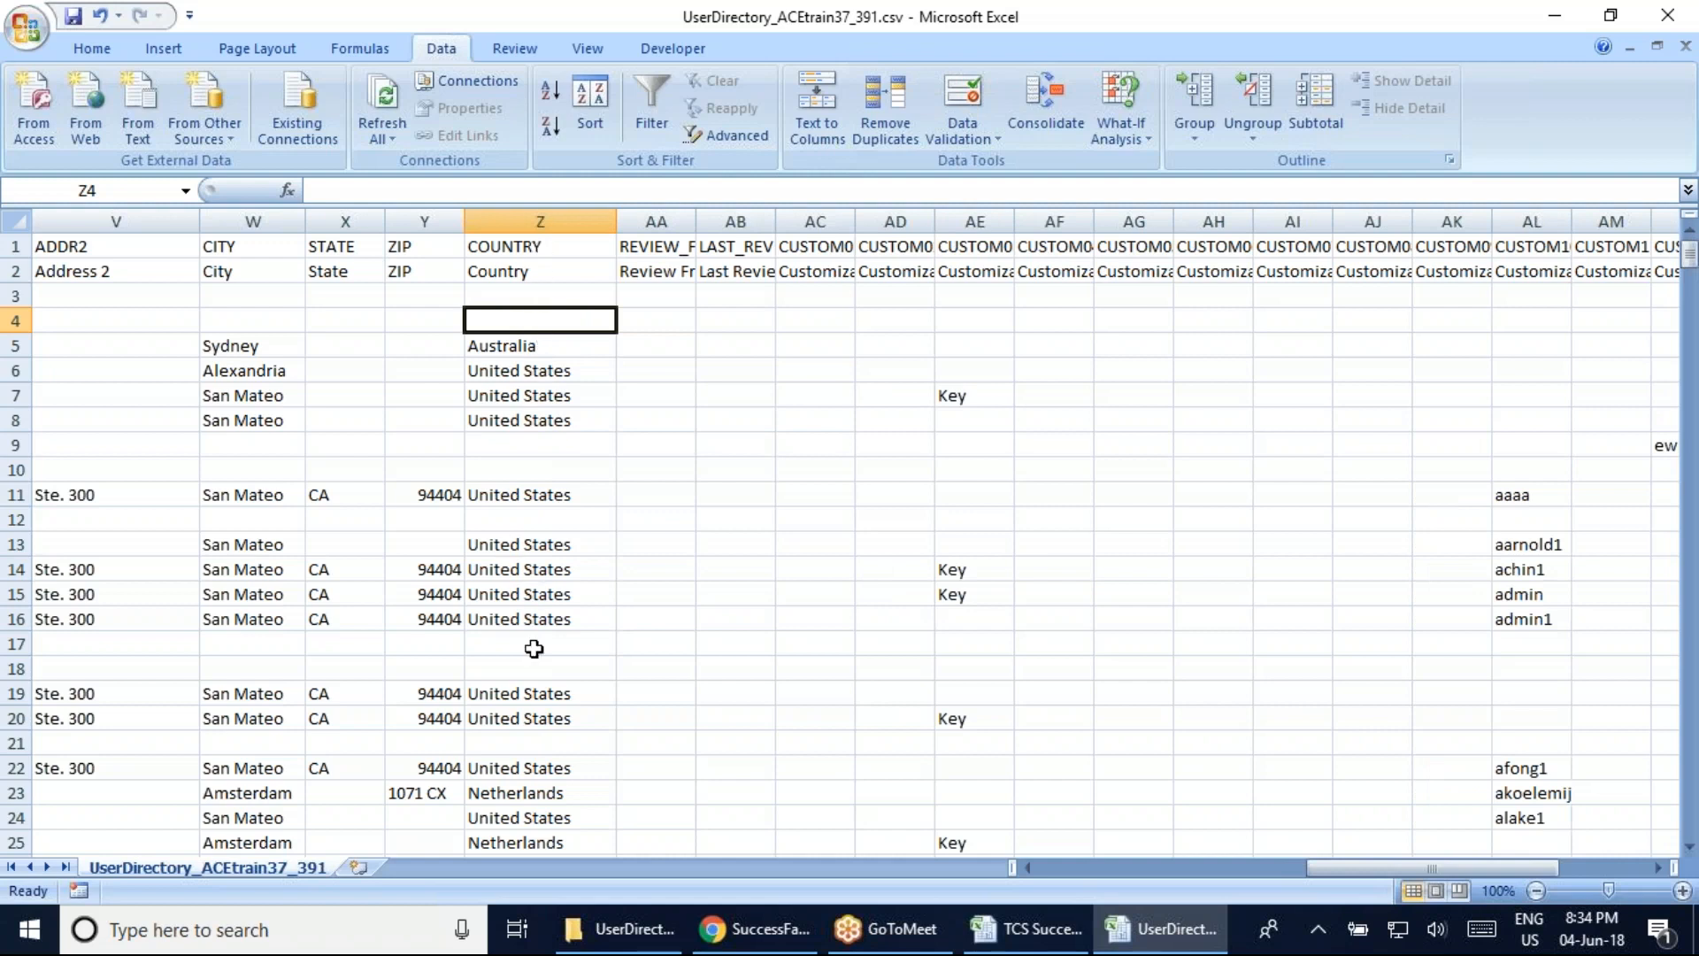
Fit column AA to REVIEW_FREQ and column AB to LAST_REVIEW_DATE, leaving CUSTOM01 unchanged
double_click(697, 218)
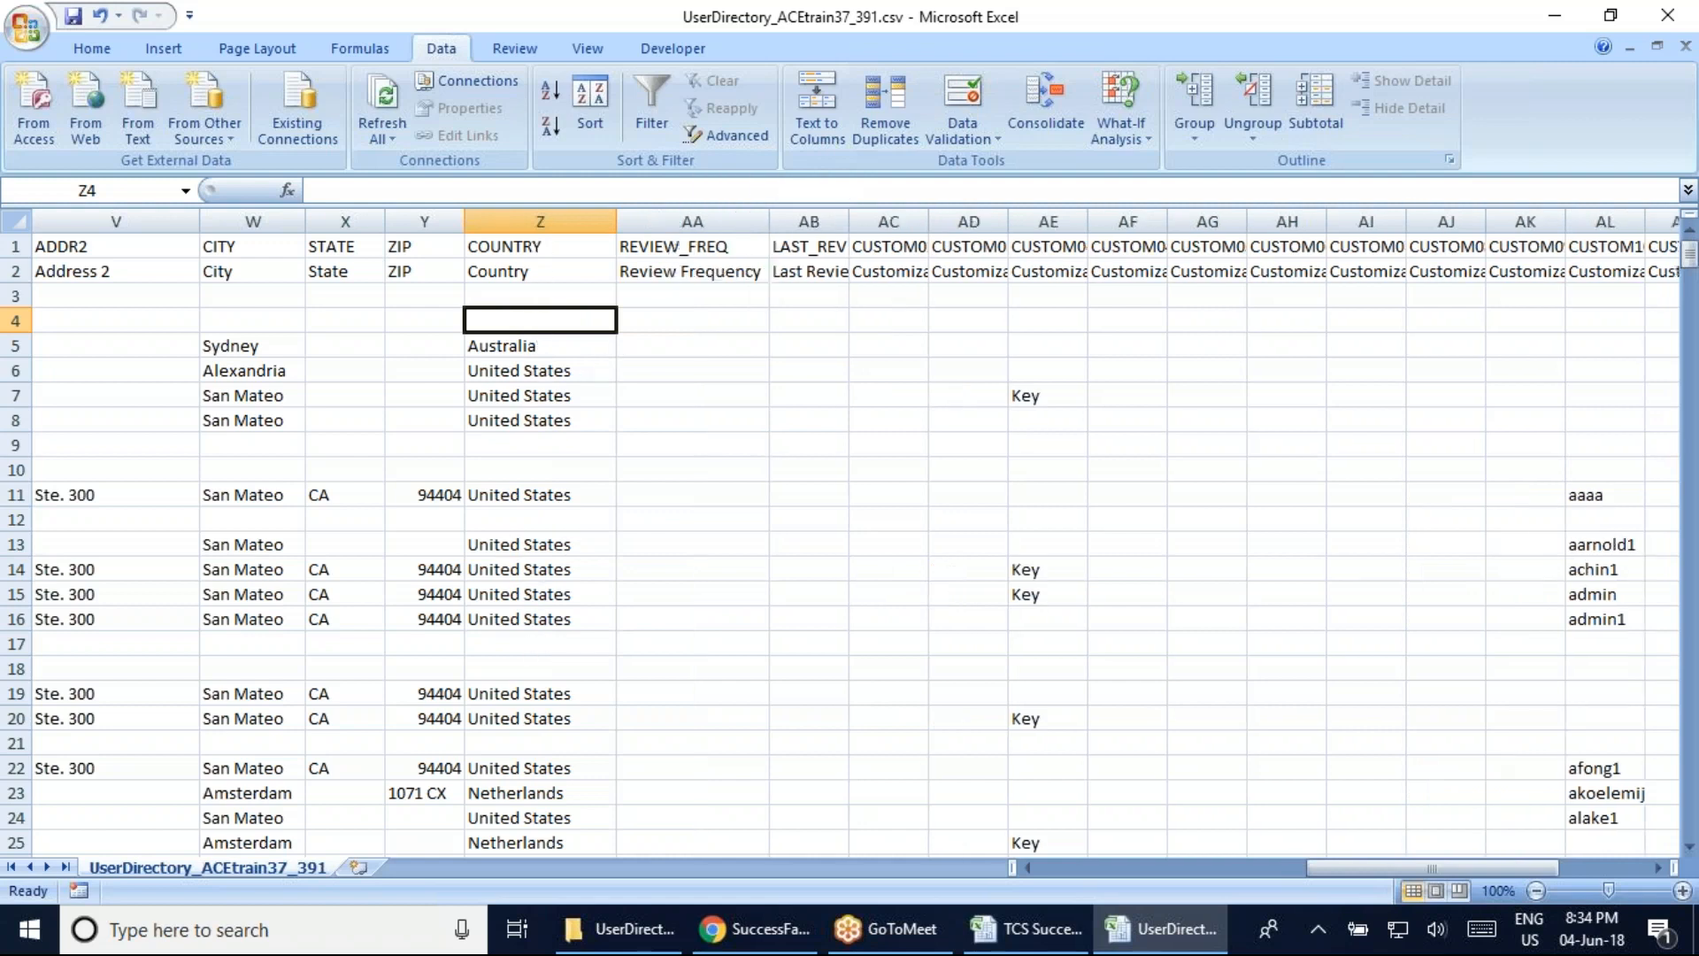
double_click(894, 245)
key(Escape)
click(810, 221)
double_click(848, 219)
click(832, 319)
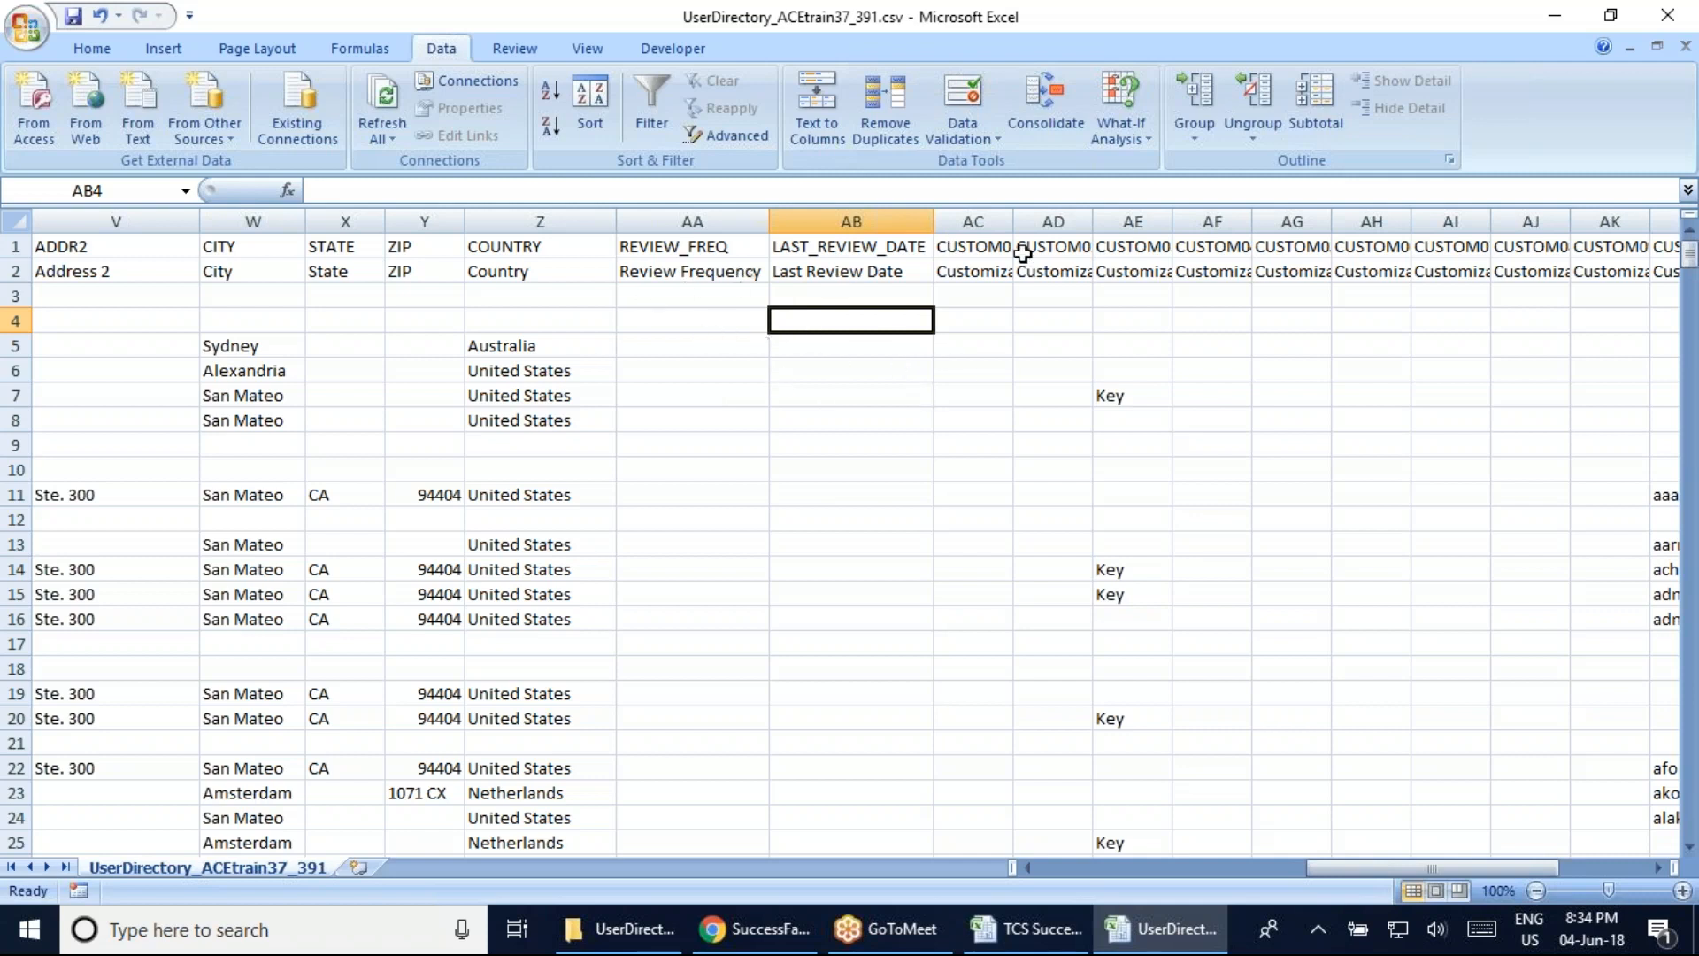
AutoFit column AC to 'Customizable Field 1' and check its CUSTOM01 header code
double_click(1013, 221)
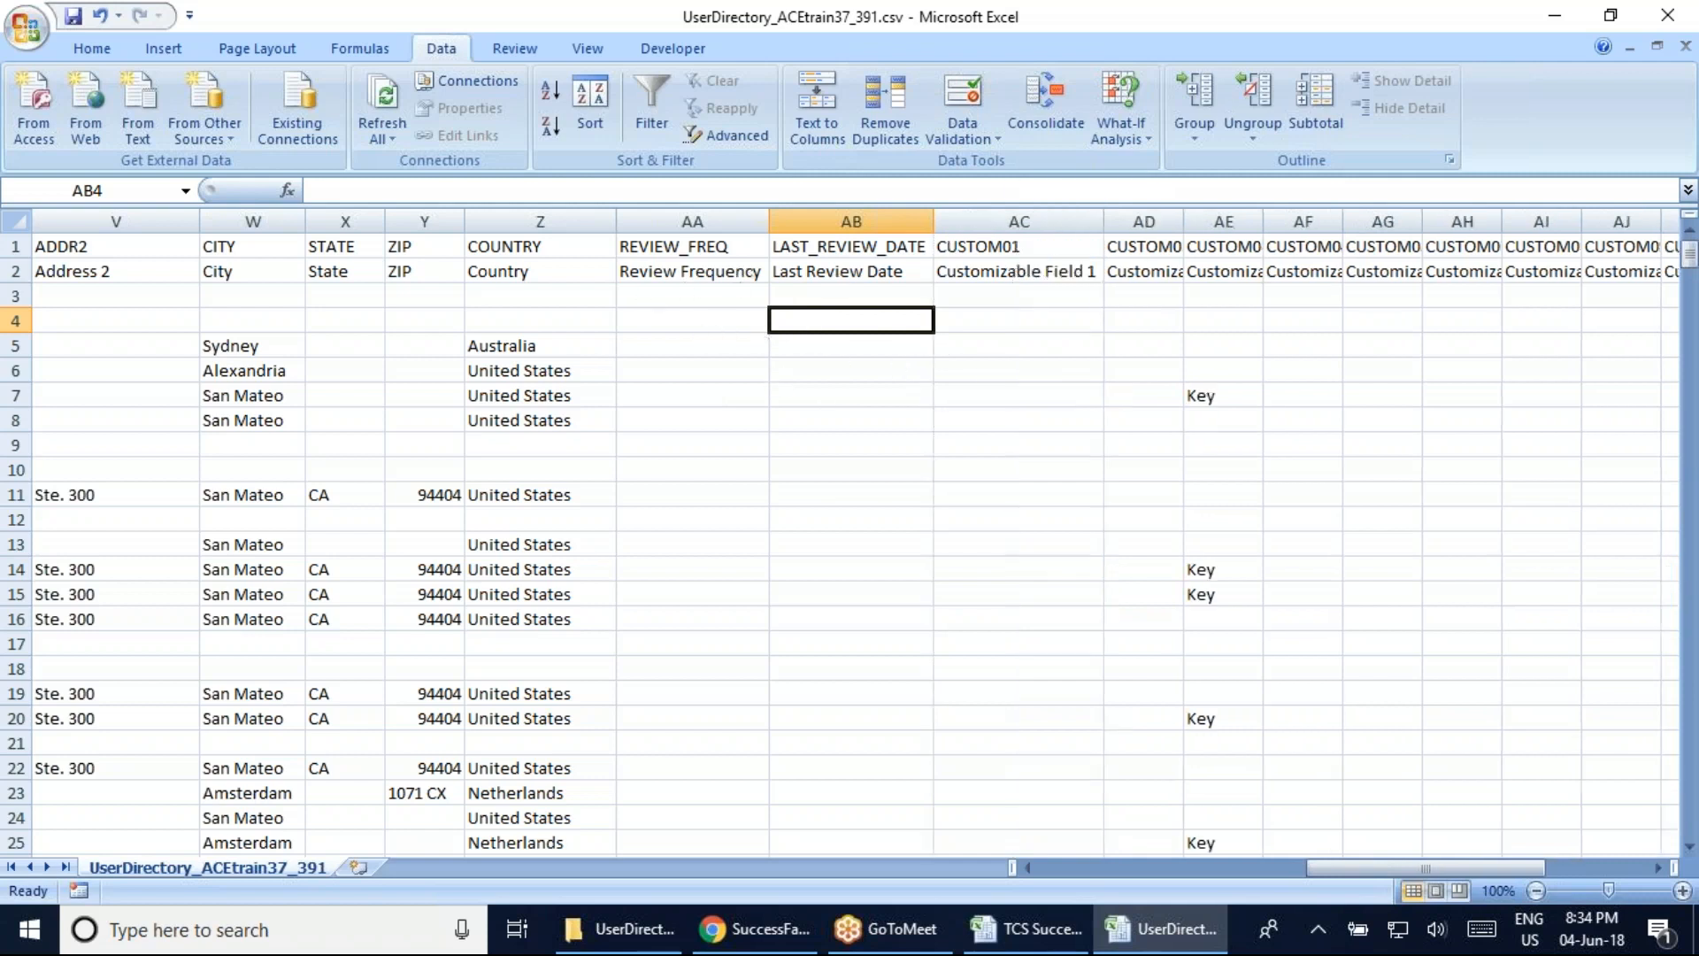
click(1043, 271)
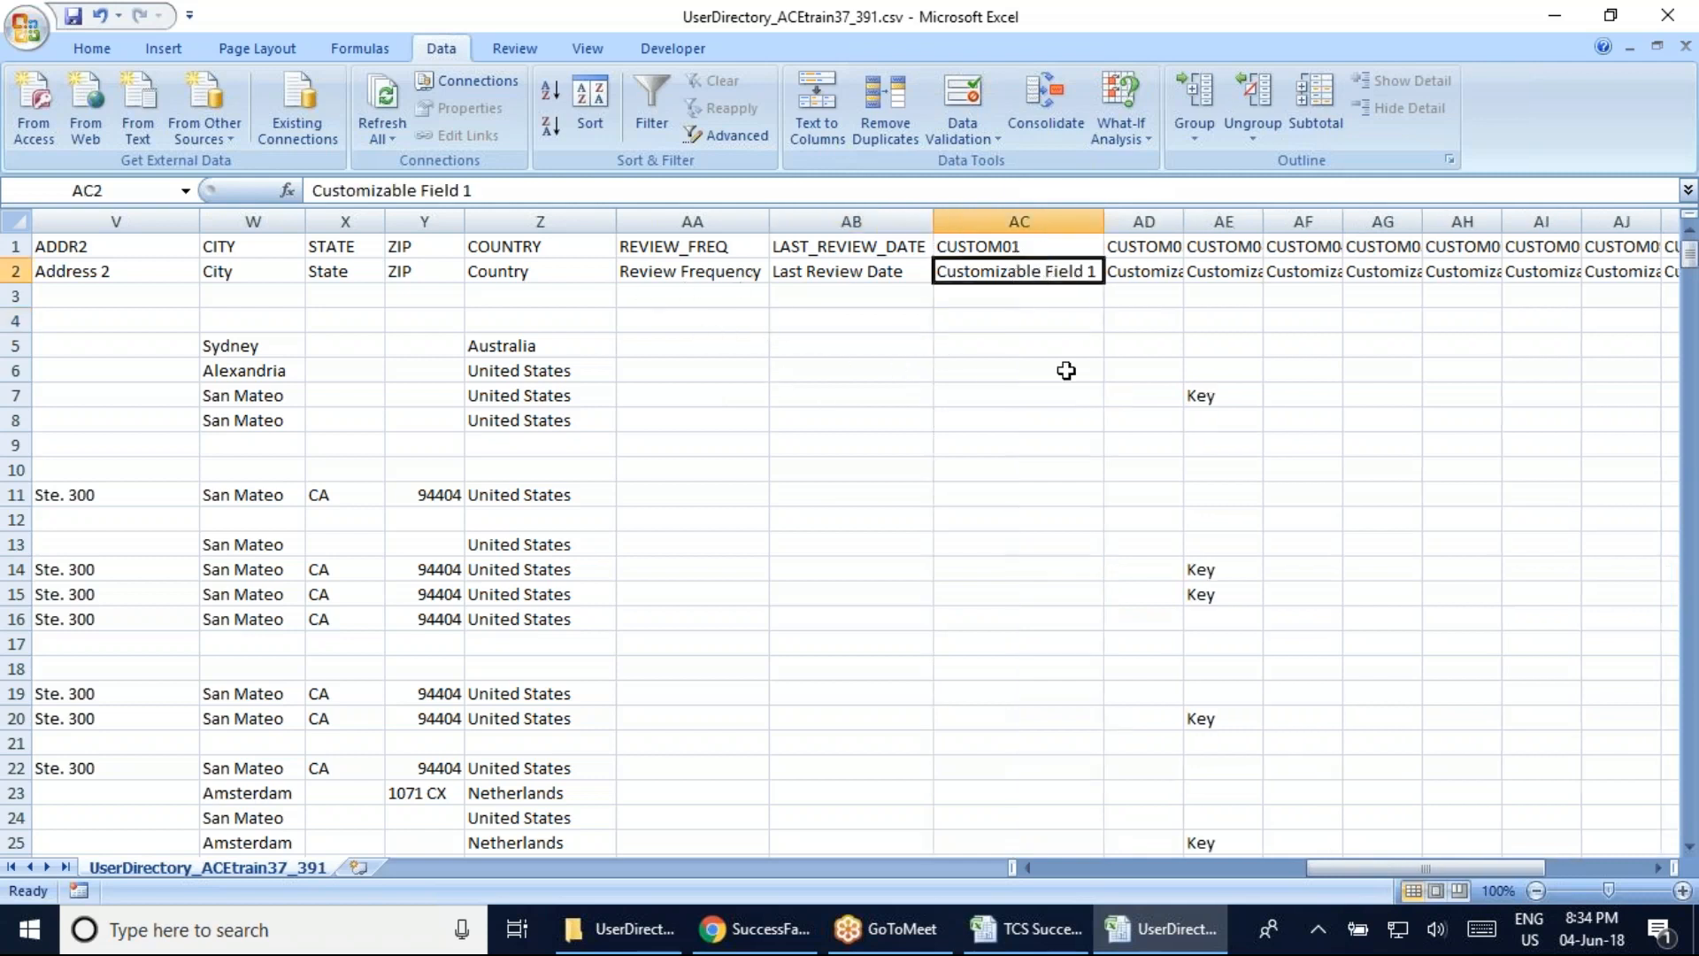
click(984, 249)
click(1019, 276)
drag(1336, 868, 1430, 869)
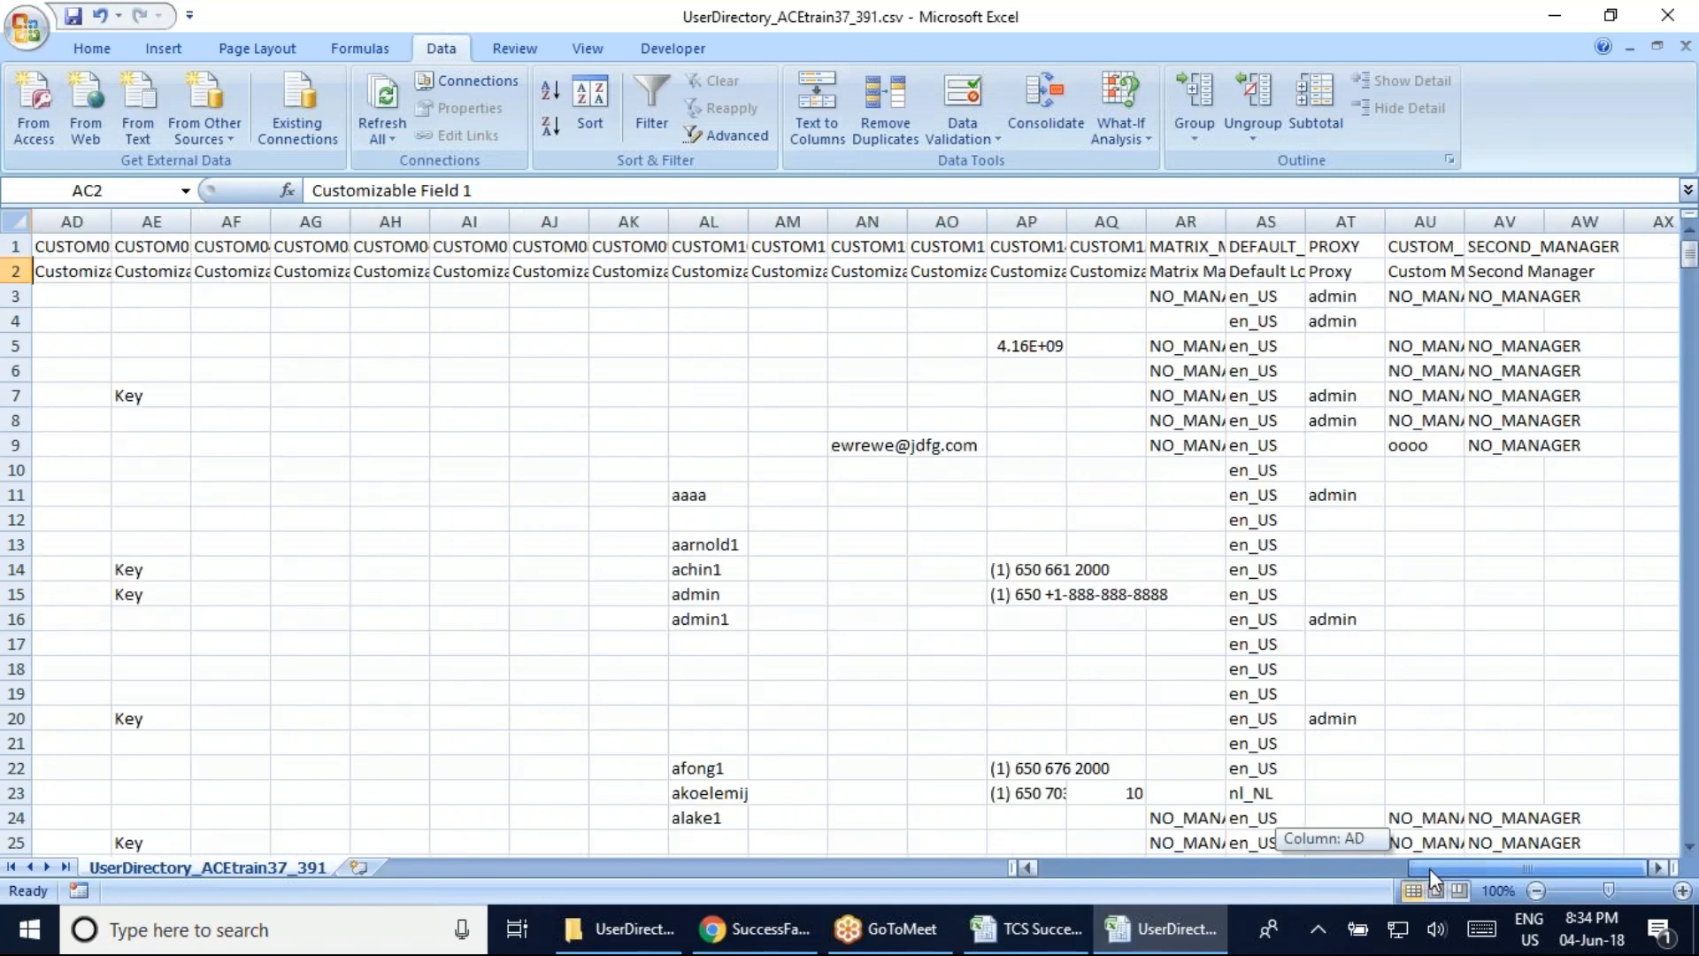
key(Right)
key(Right)
key(Right)
key(Right)
key(Right)
key(Right)
key(Right)
key(Right)
key(Right)
key(Right)
key(Right)
key(Right)
key(Right)
key(Right)
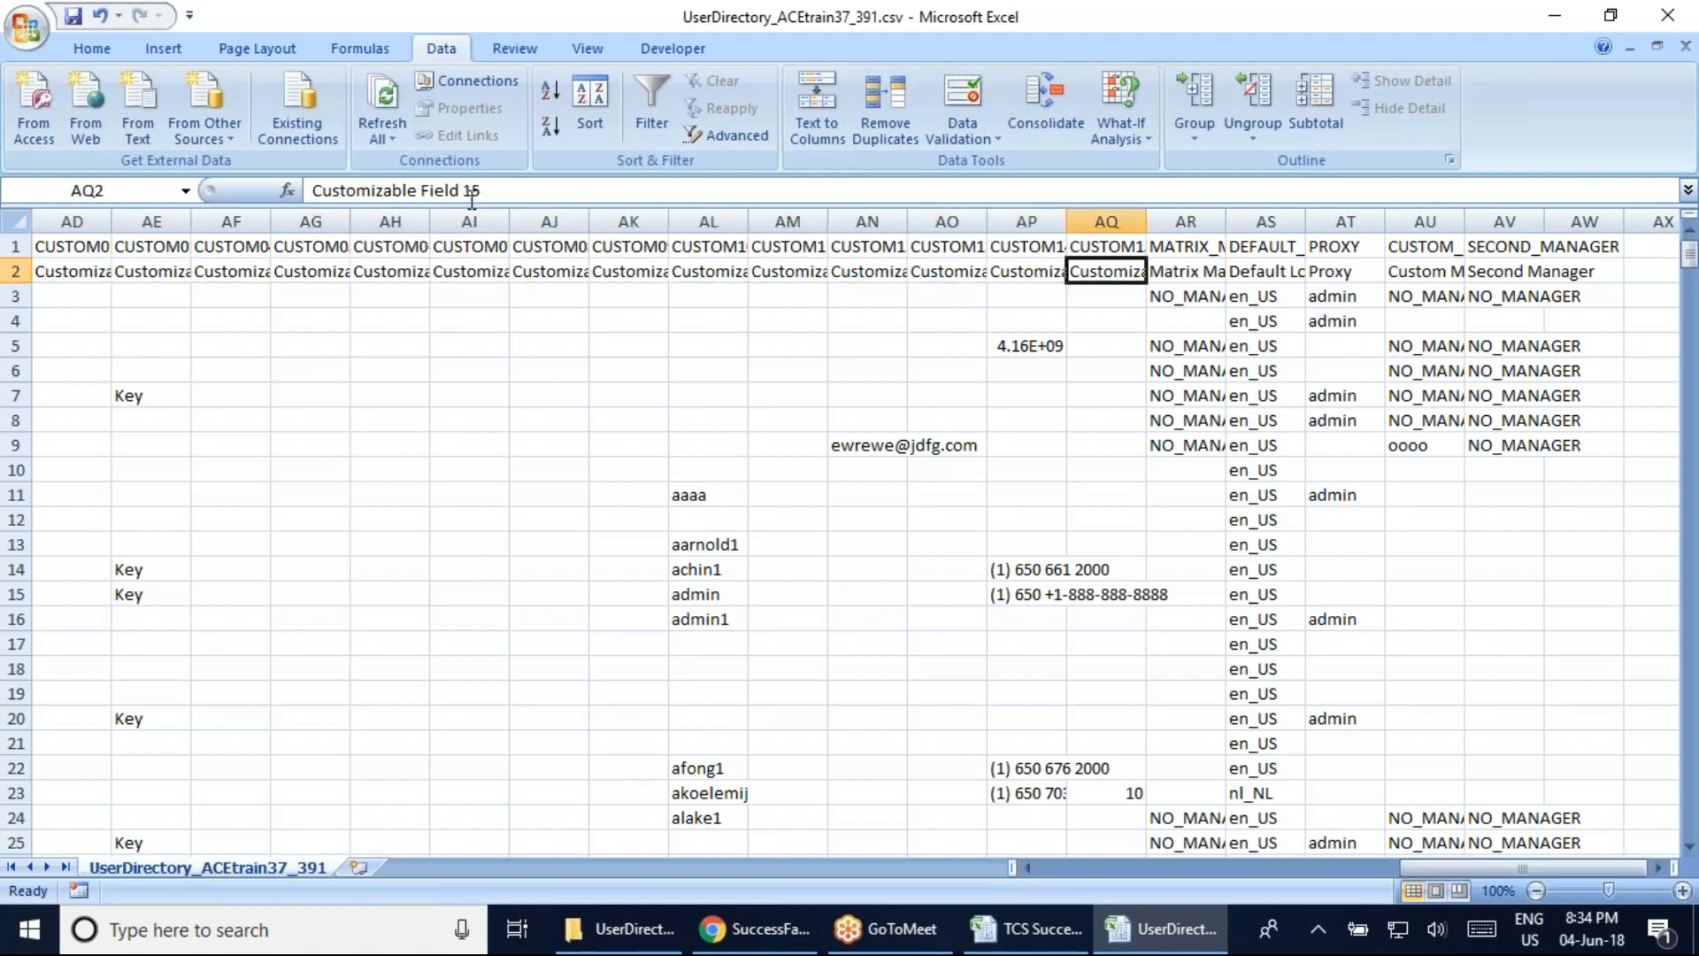
drag(1447, 872, 1427, 880)
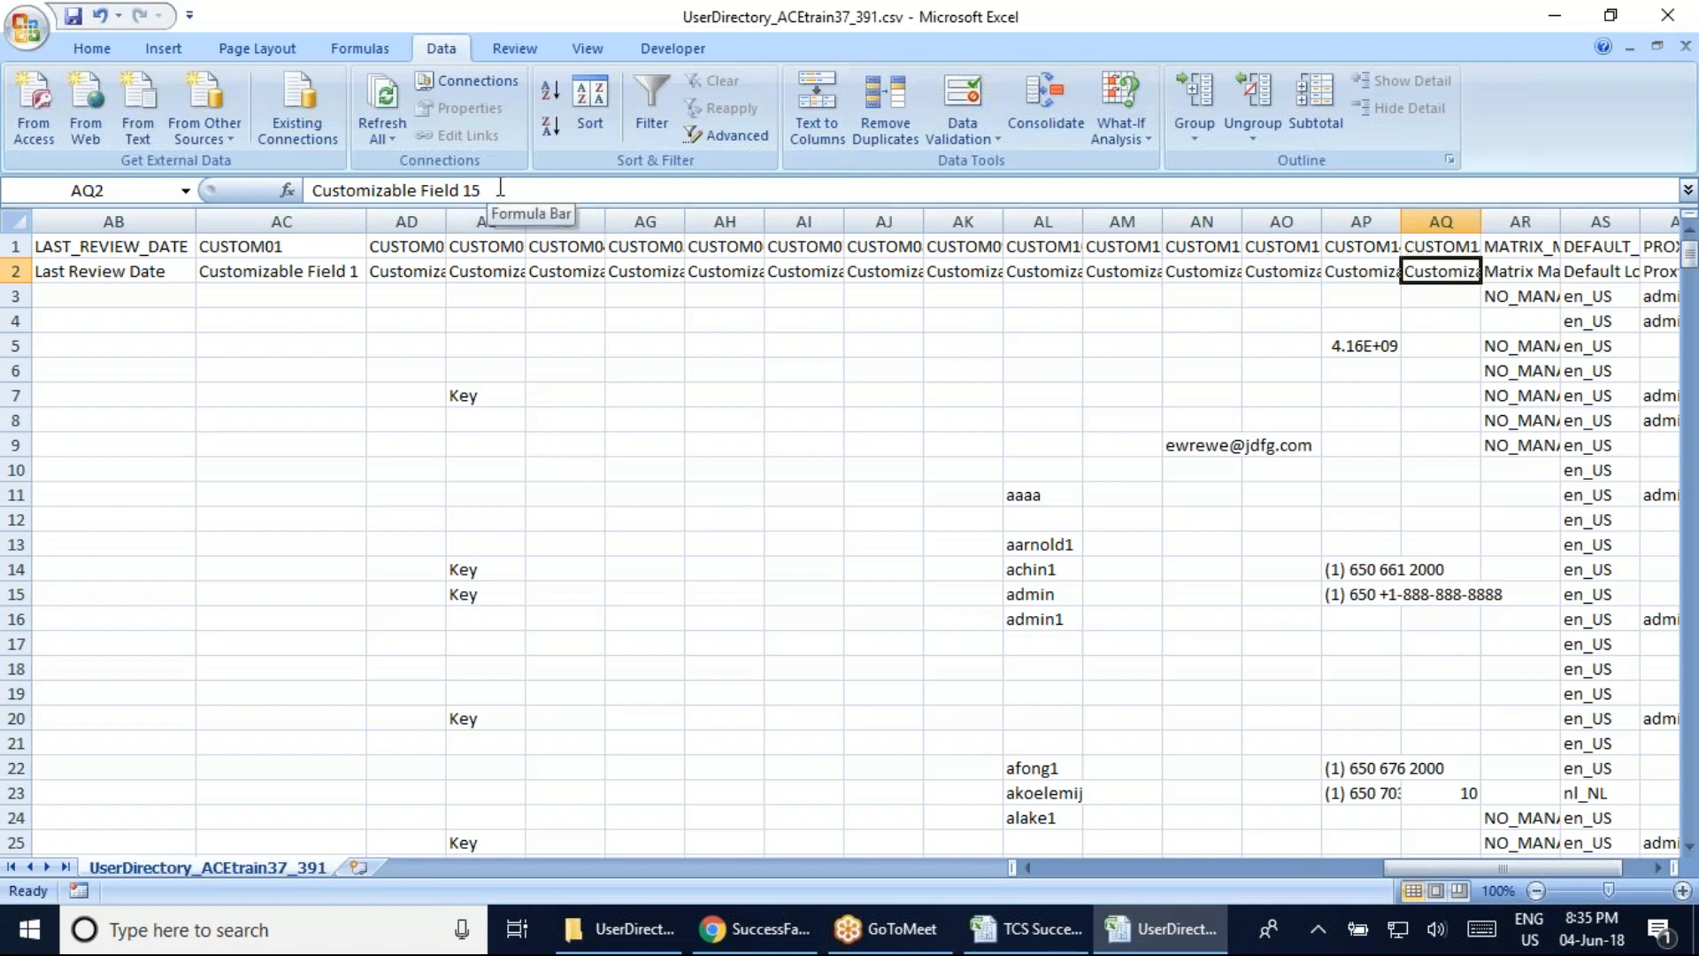
Relabel AD2 as 'DOB', then undo it so AD2 reads 'Customizable Field 2' again
click(420, 275)
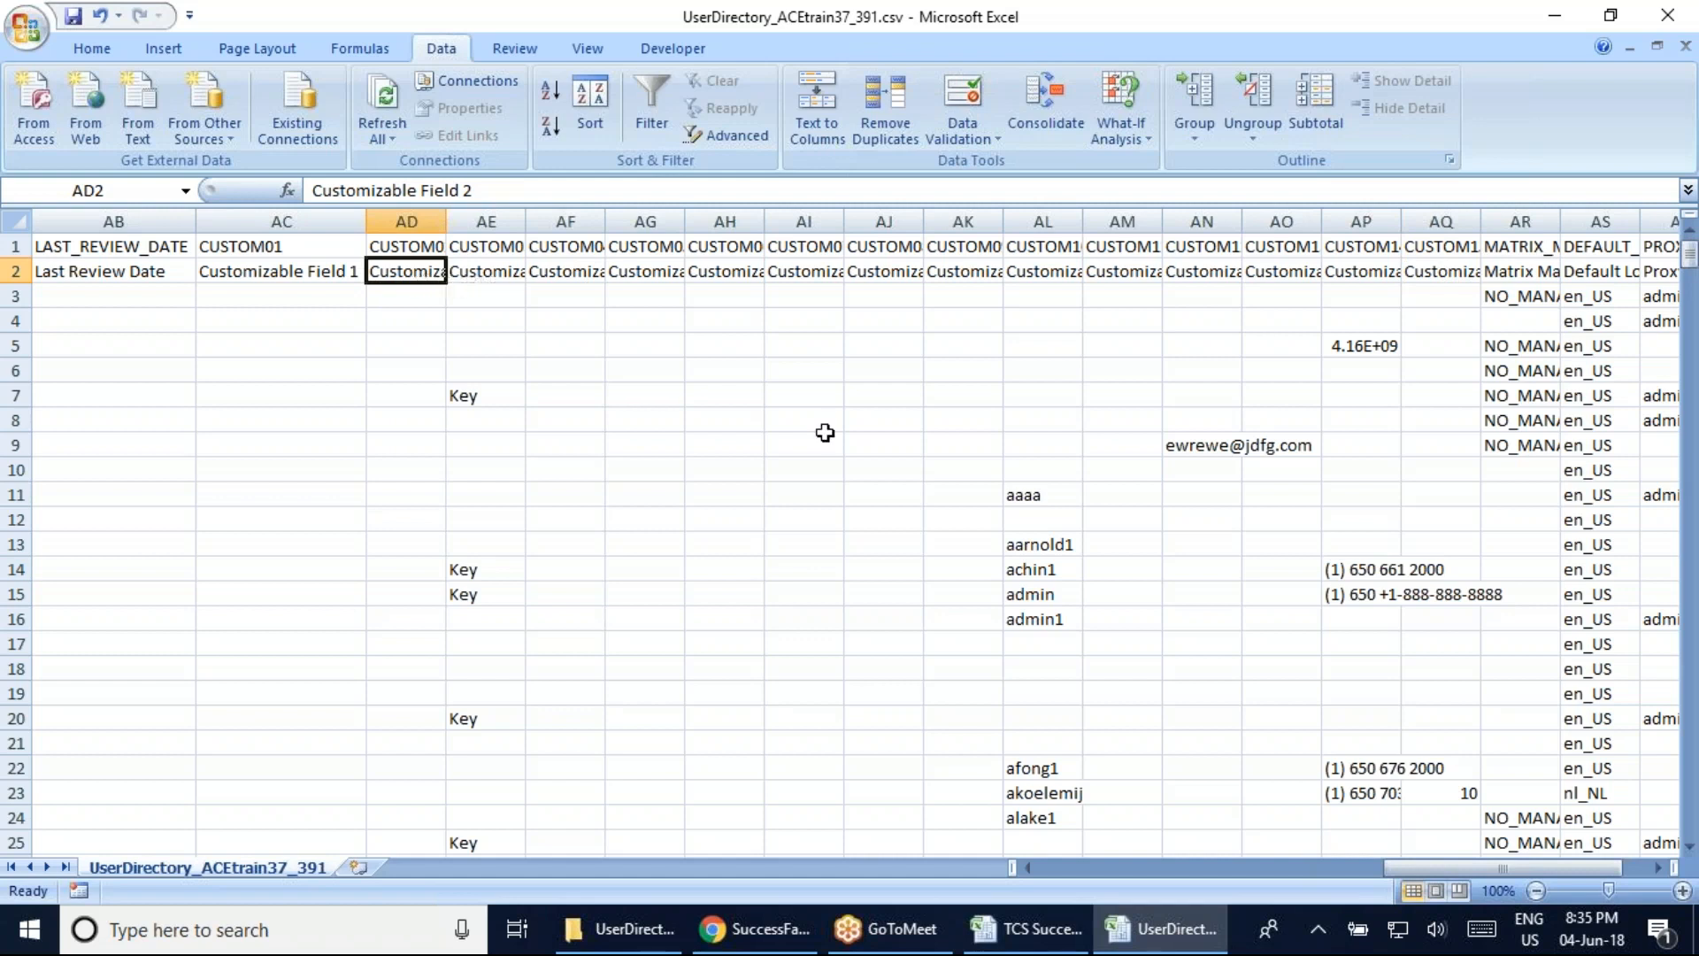
drag(1459, 867, 1423, 858)
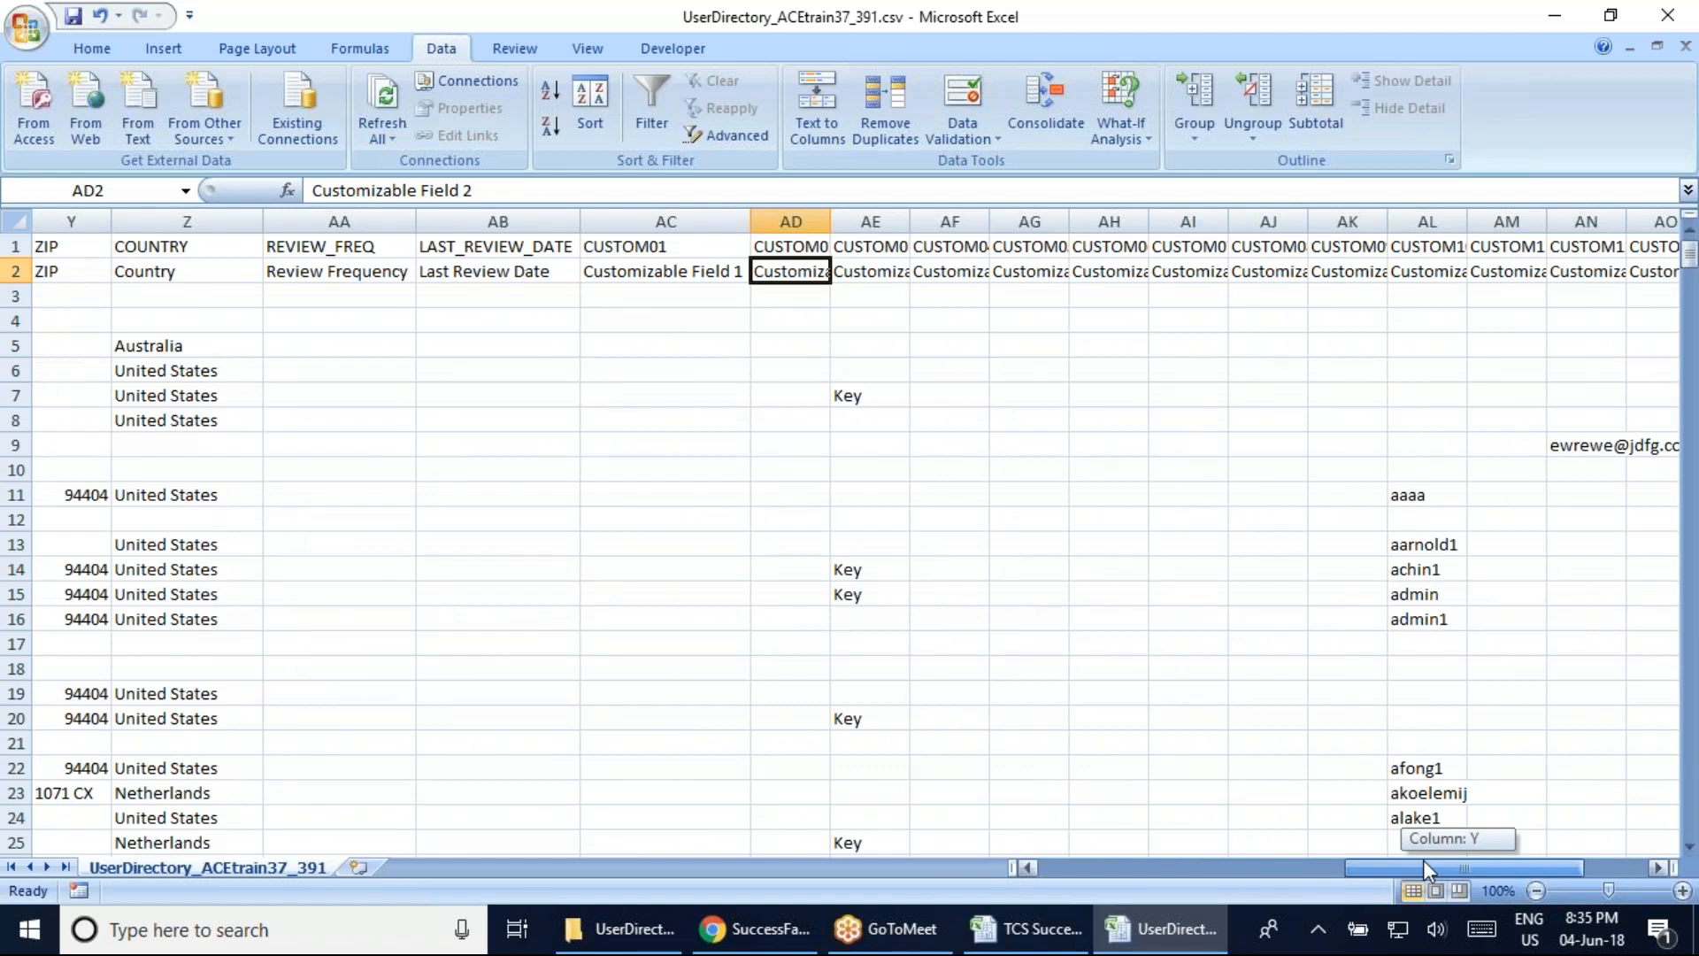
drag(1423, 859, 1453, 887)
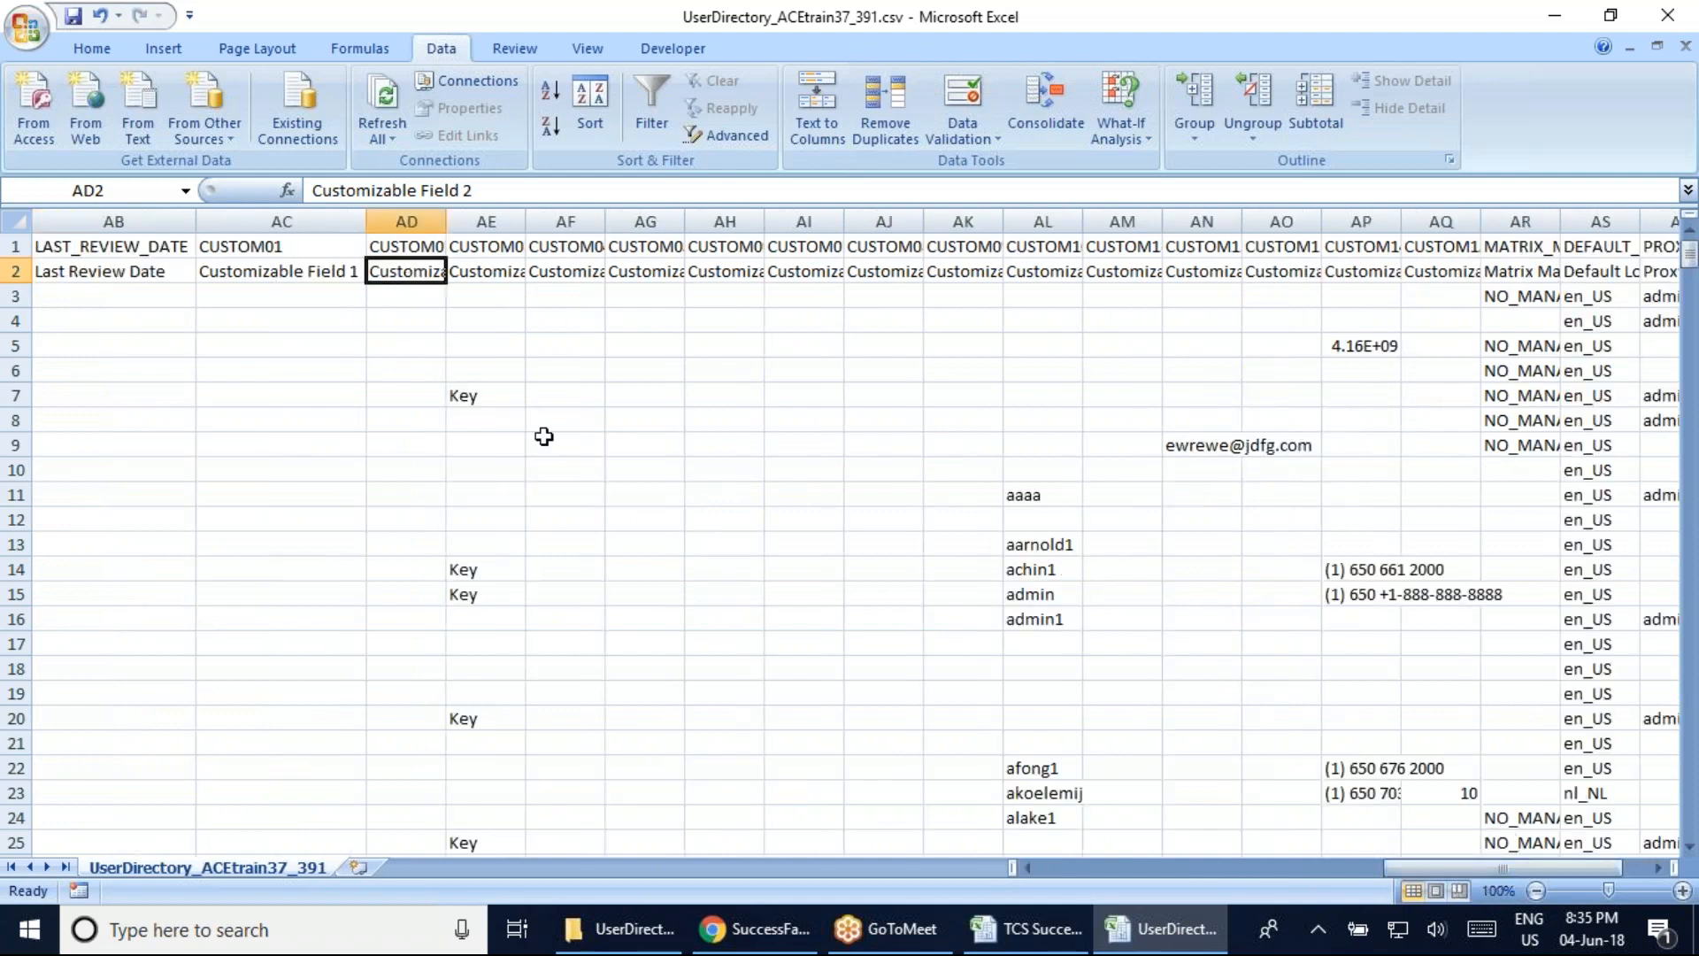
text(DOB)
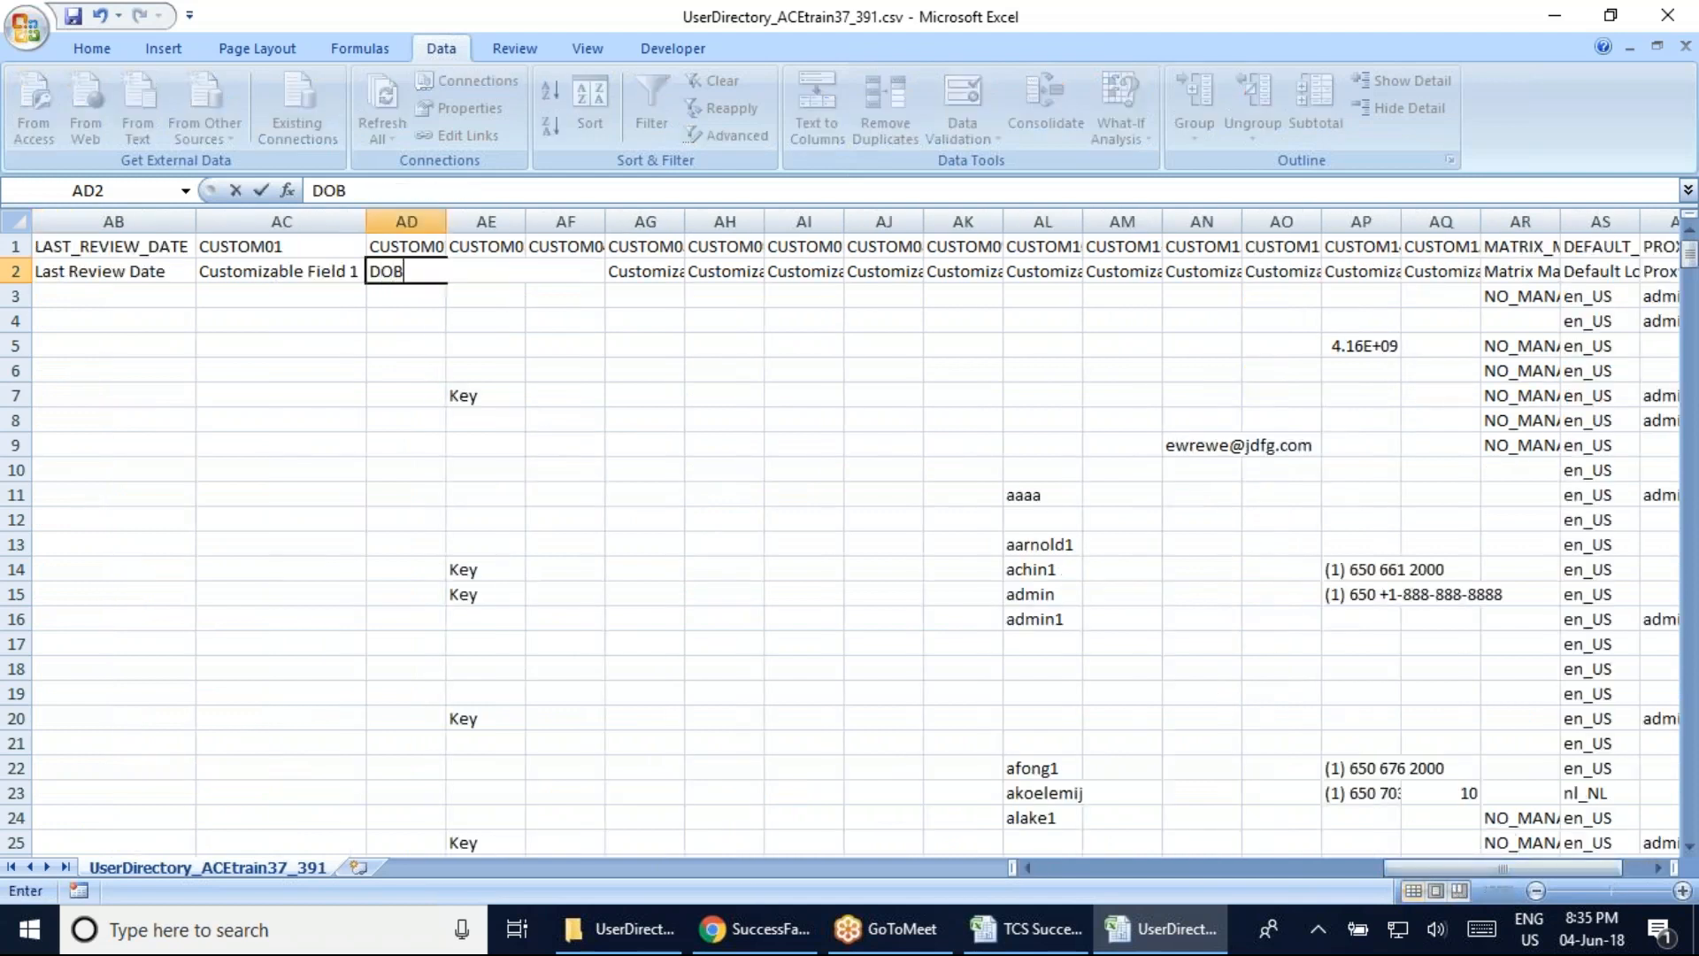
click(417, 304)
click(394, 271)
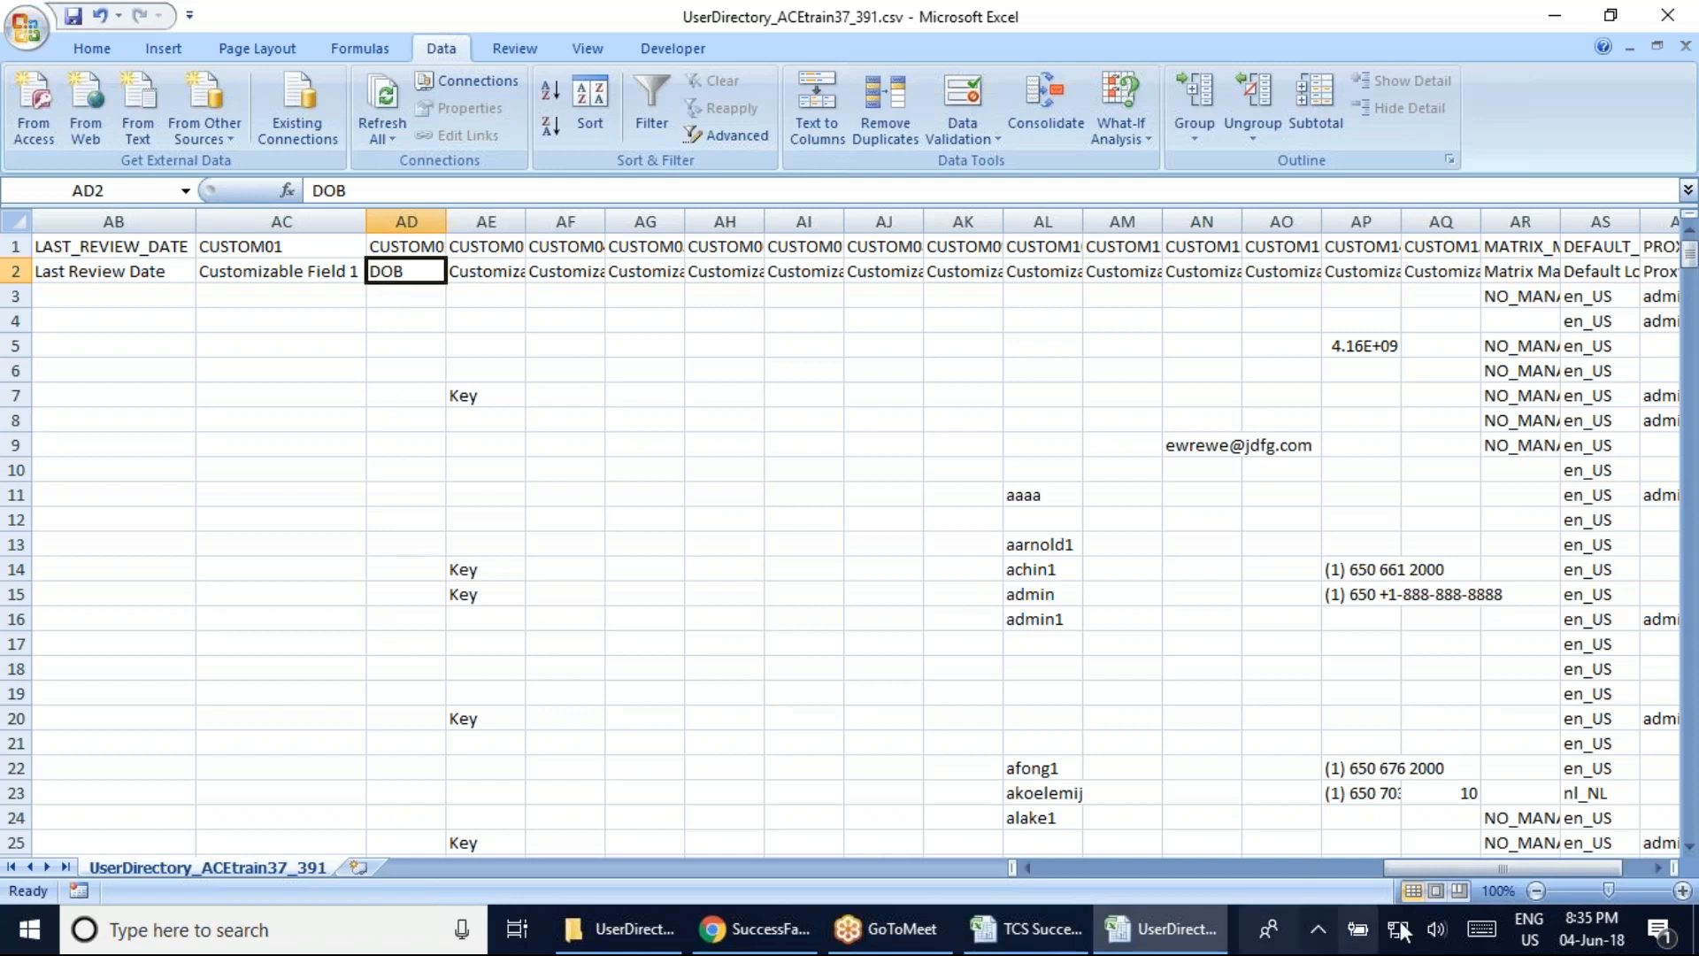
drag(1427, 868, 1367, 864)
drag(959, 299, 1017, 708)
click(1202, 474)
click(972, 274)
key(ctrl+z)
click(1081, 364)
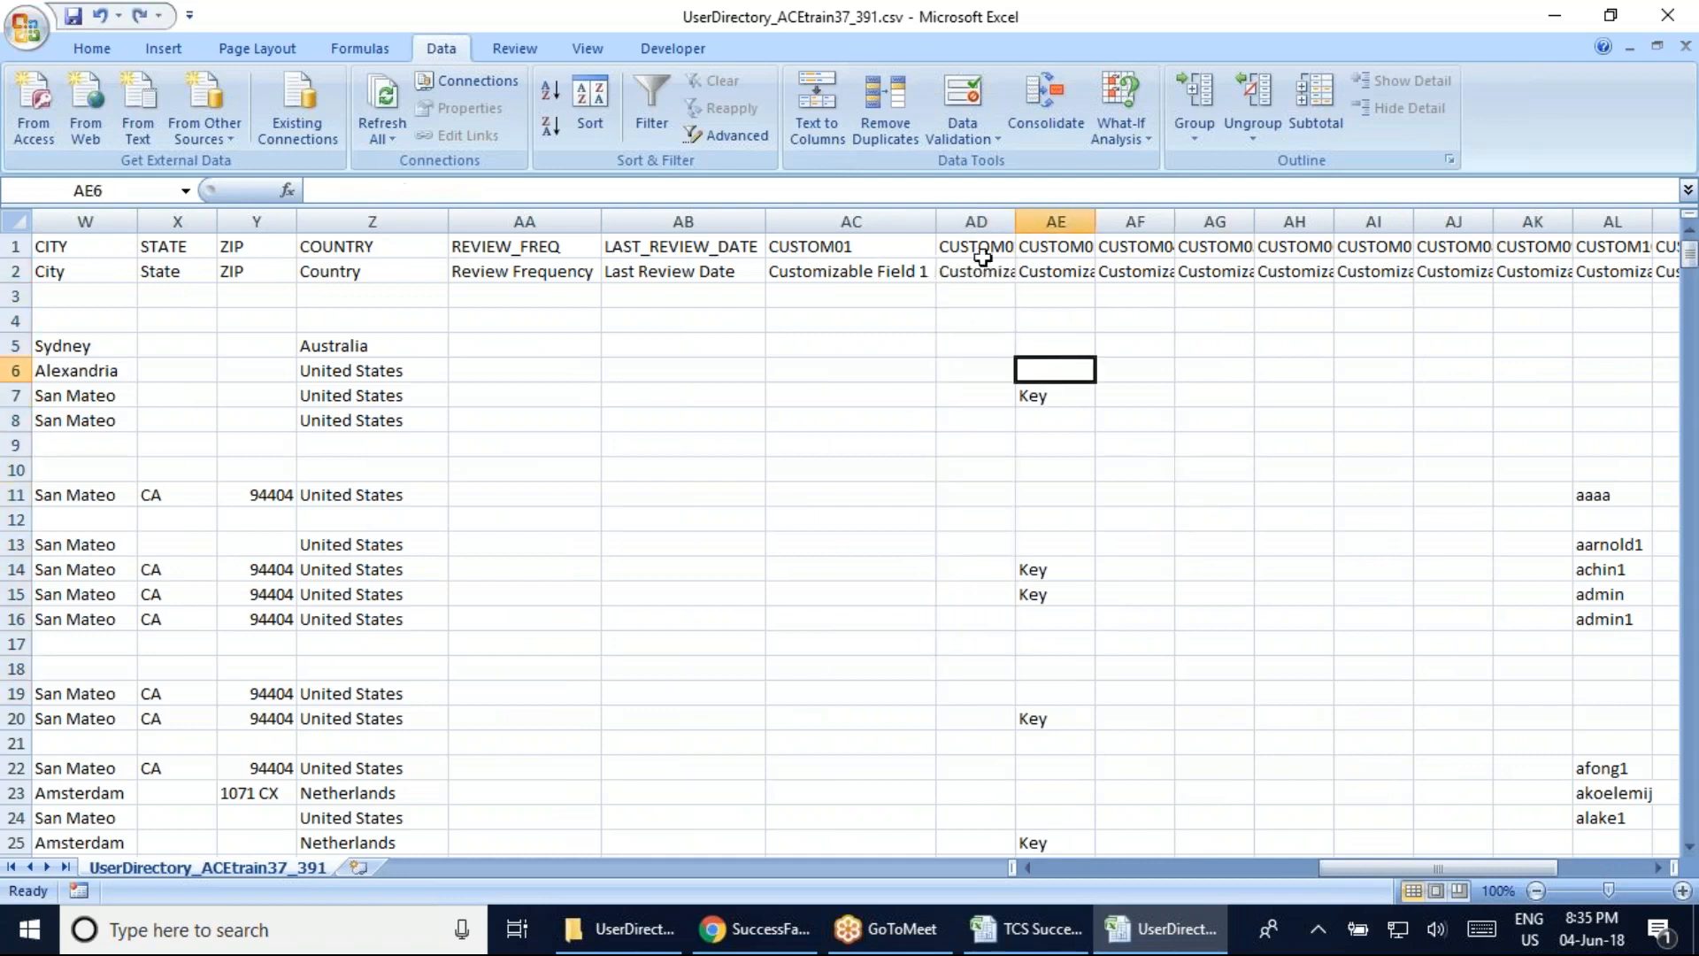
Fit column AD to 'Customizable Field 2' and review row 2 labels through Customizable Field 15 and Default Locale
double_click(1016, 222)
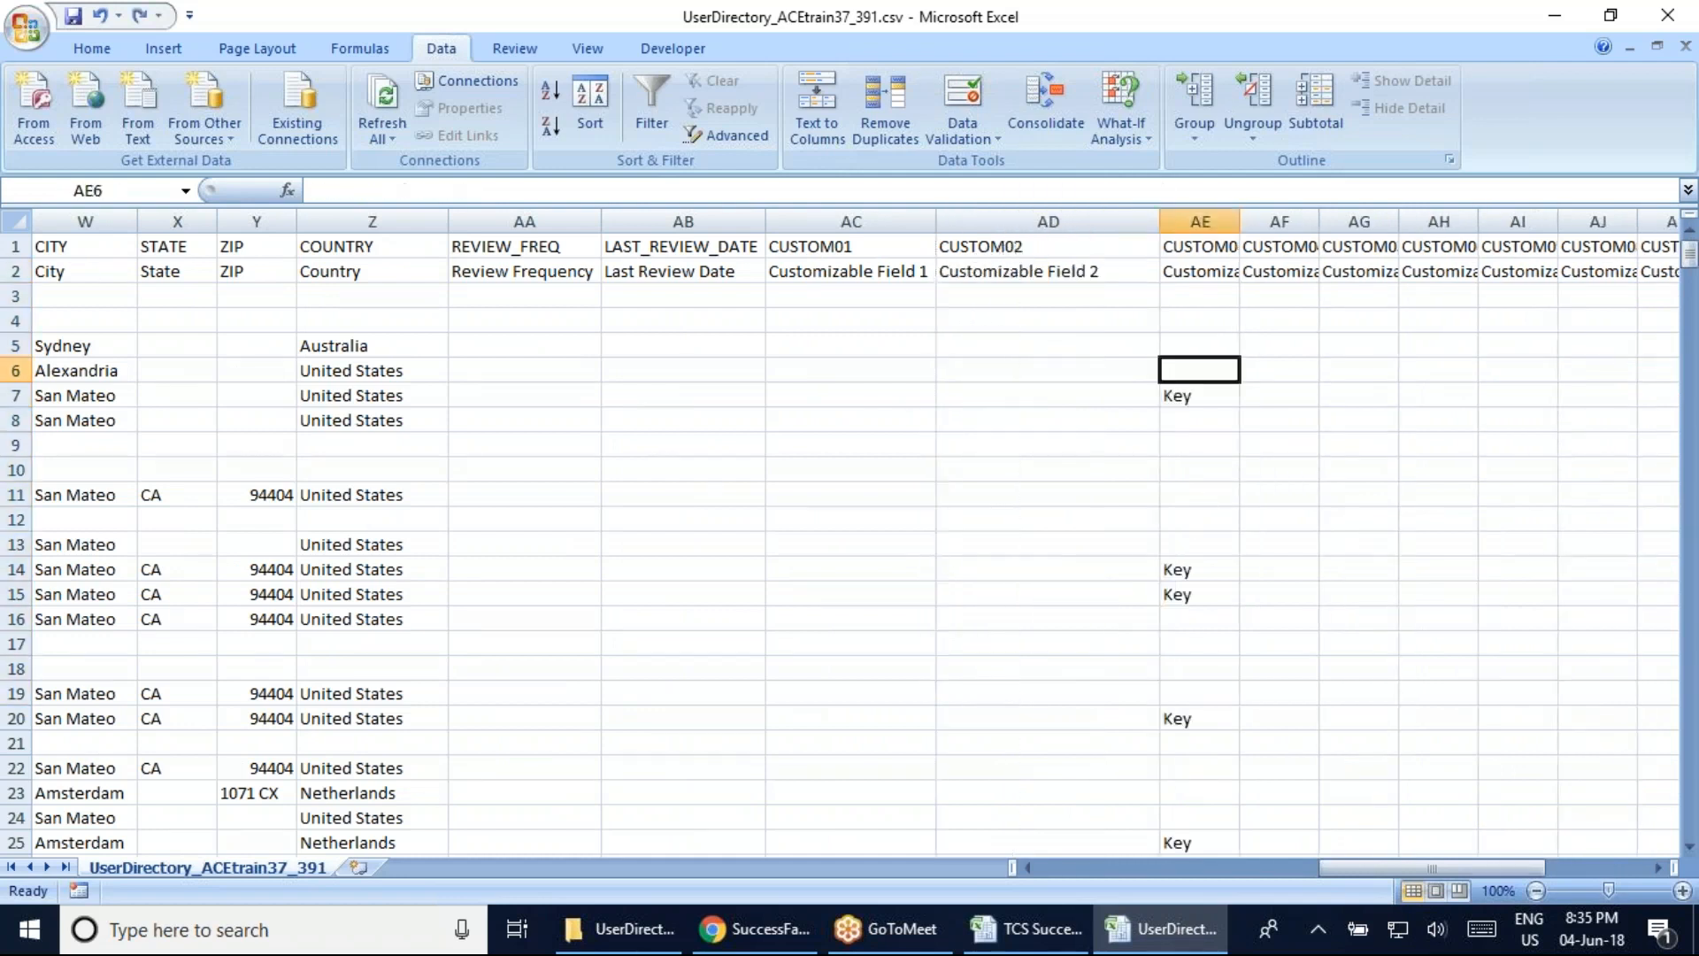
click(857, 275)
key(Right)
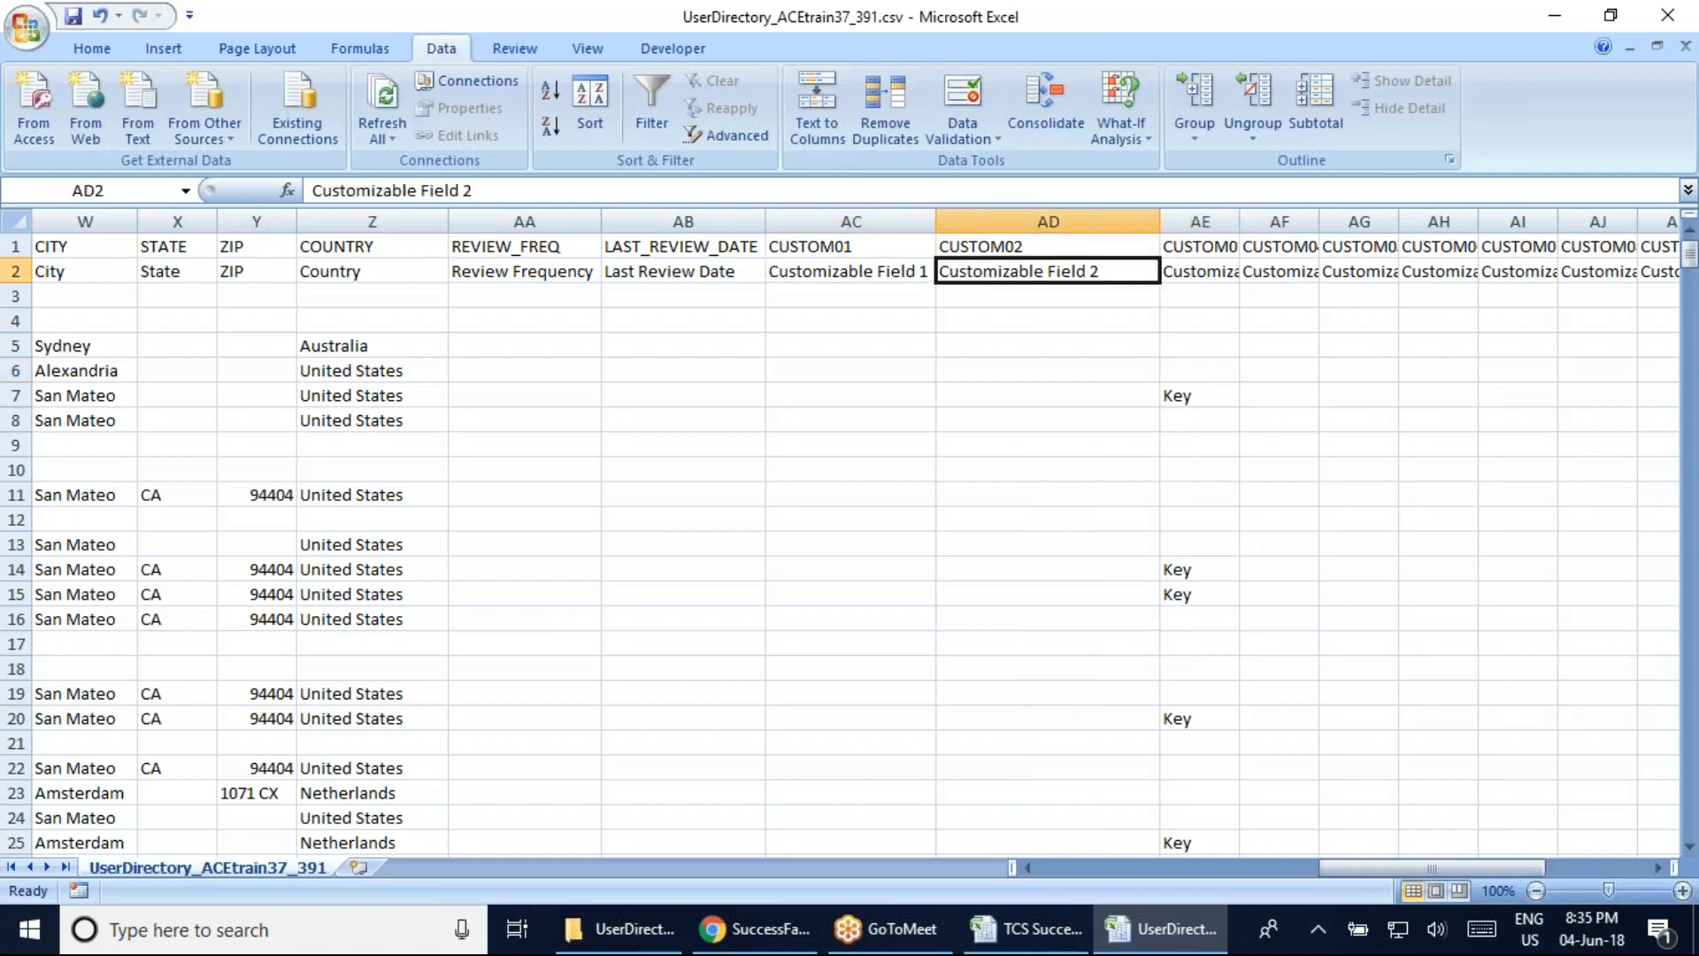
key(Right)
key(Right)
key(Right)
key(Right)
key(Right)
key(Right)
key(Right)
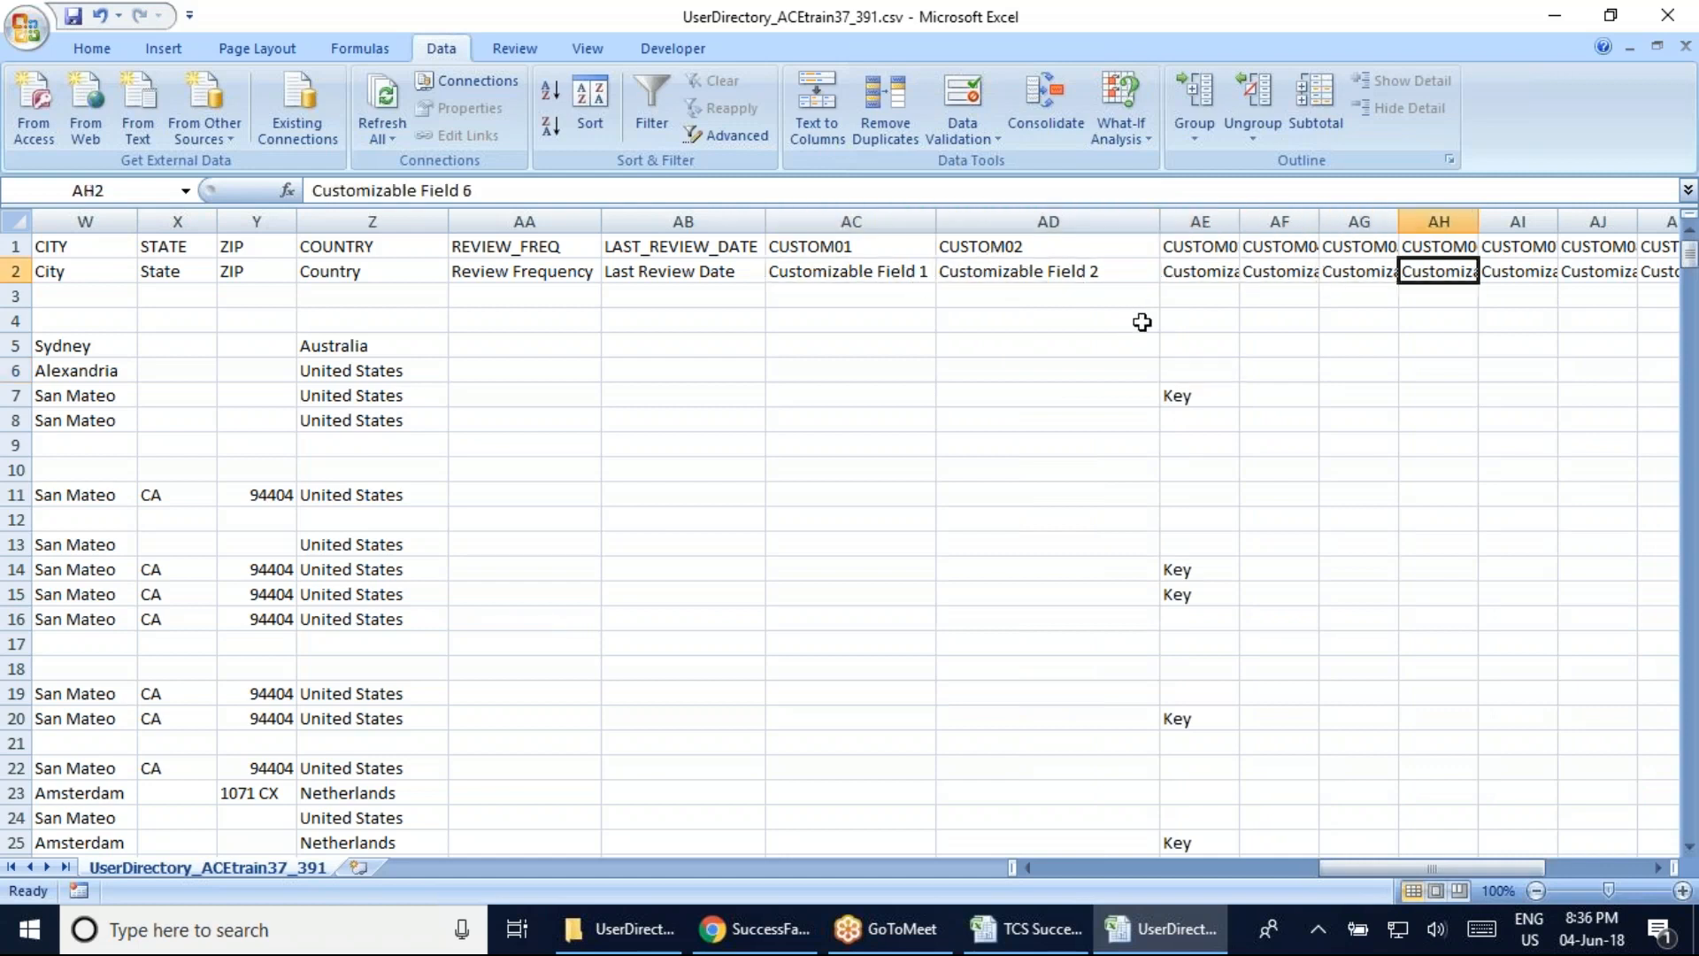
key(Right)
key(Right)
key(Right)
key(Right)
key(Right)
key(Right)
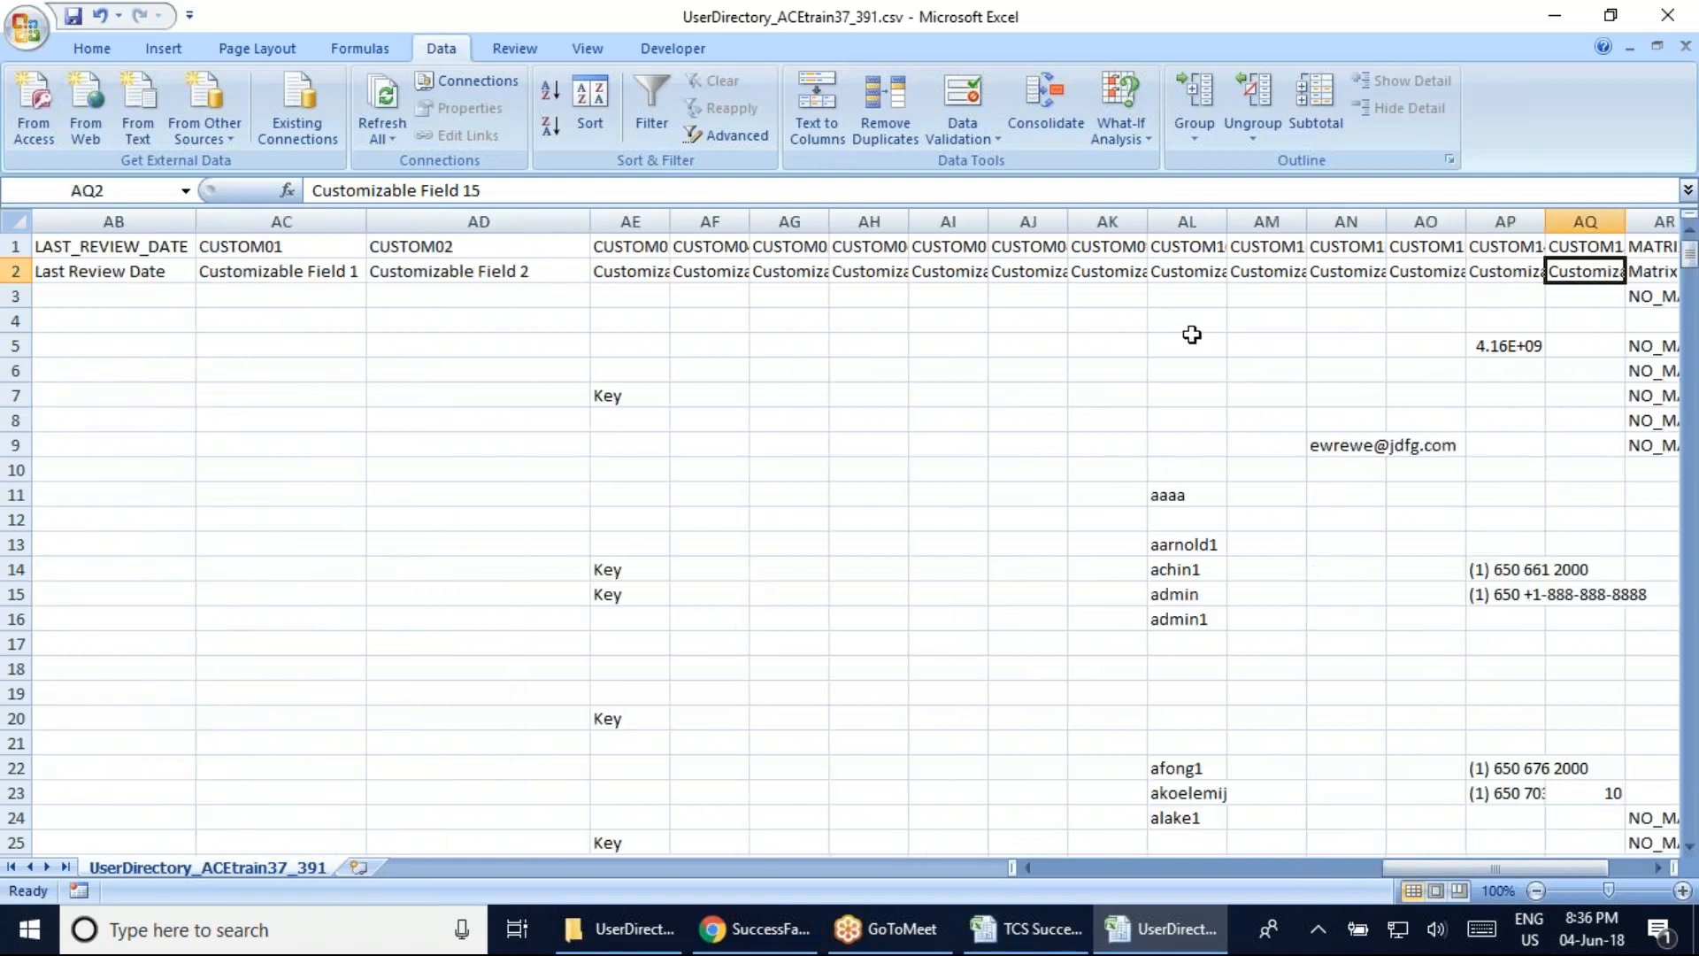
key(Right)
key(Right)
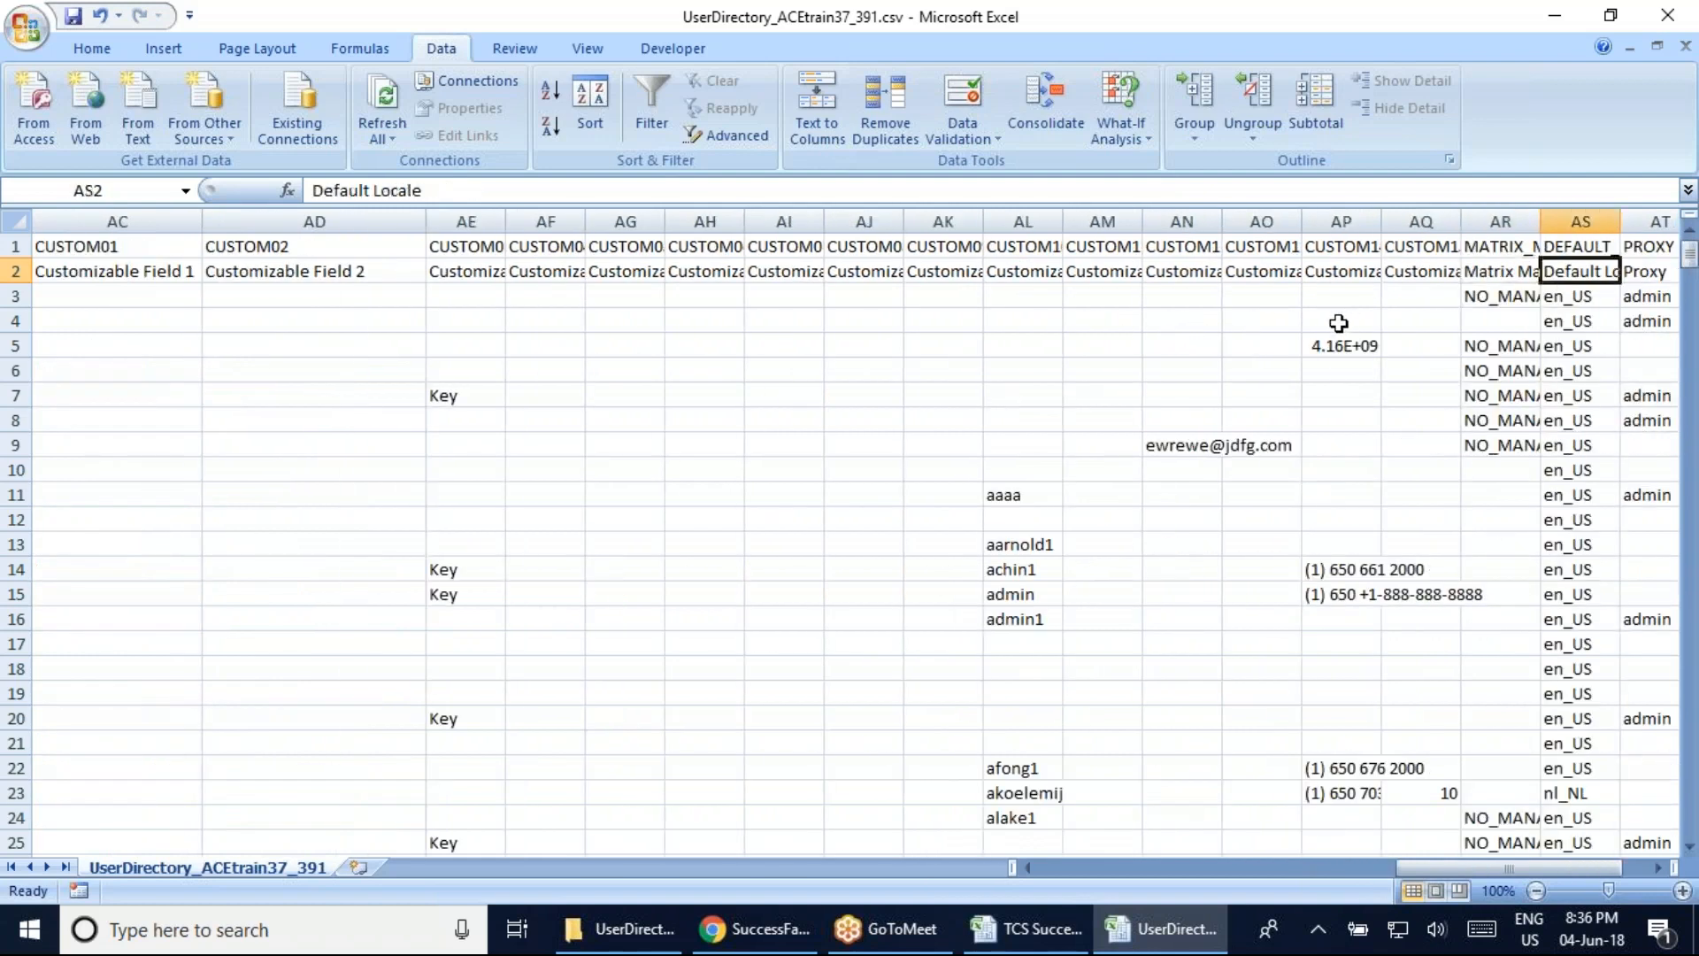
key(Left)
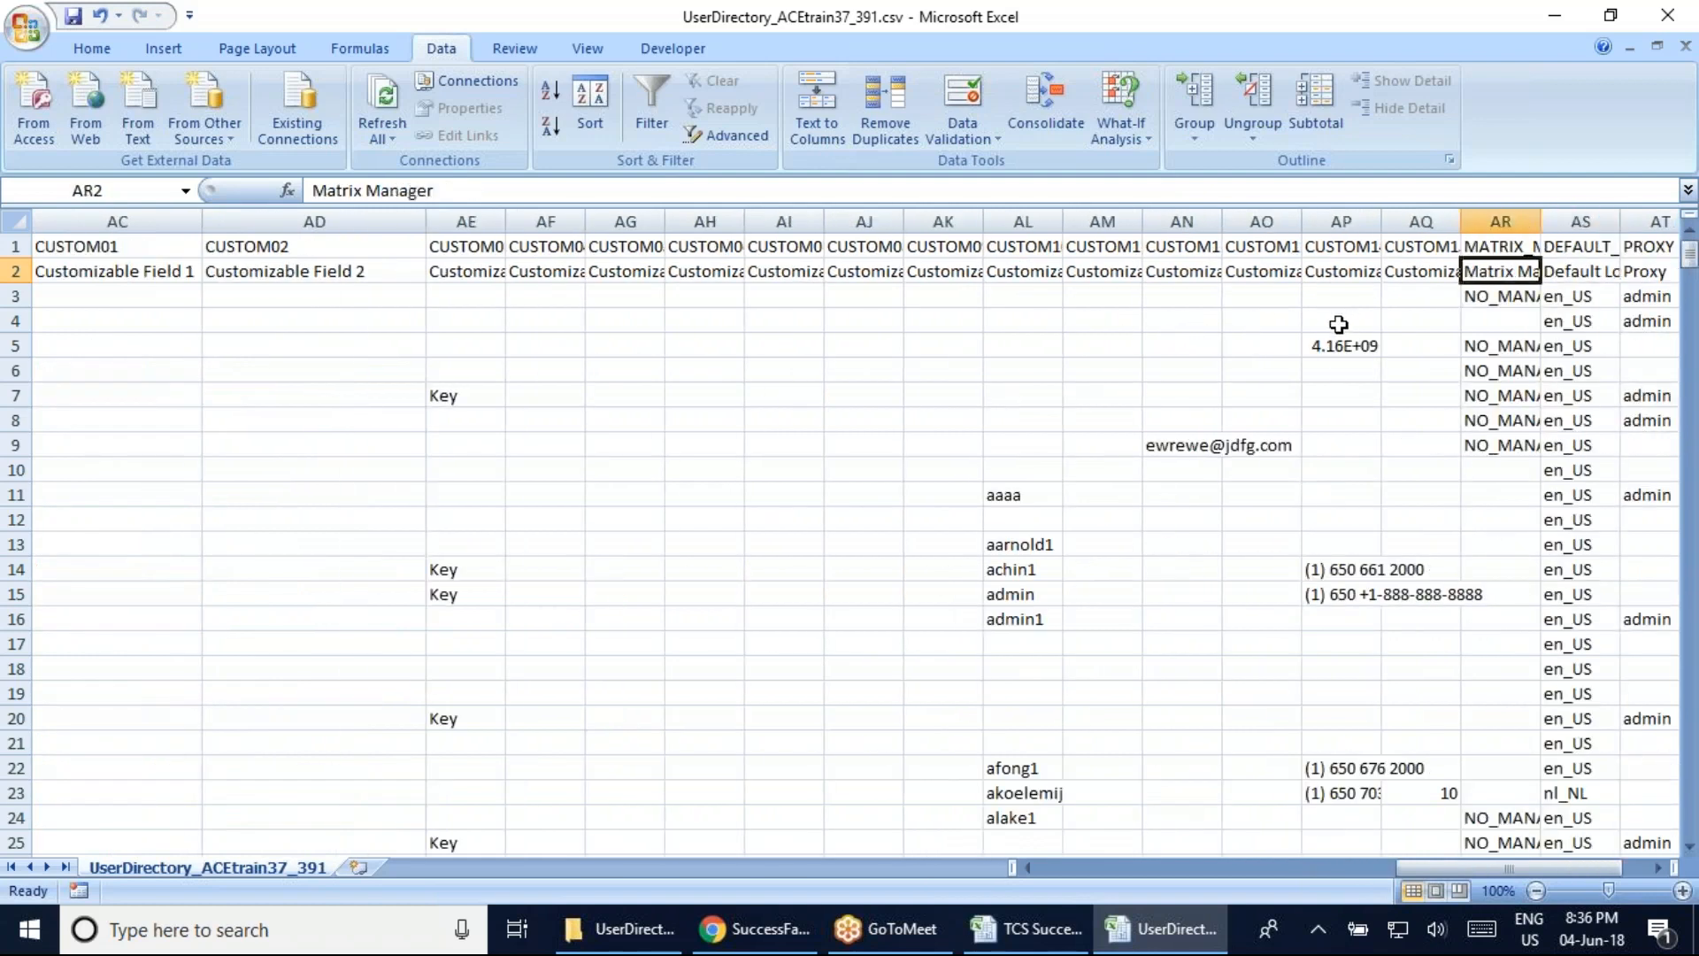
key(Left)
key(Left)
key(Left)
key(Left)
key(Left)
key(Left)
key(Left)
key(Left)
key(Left)
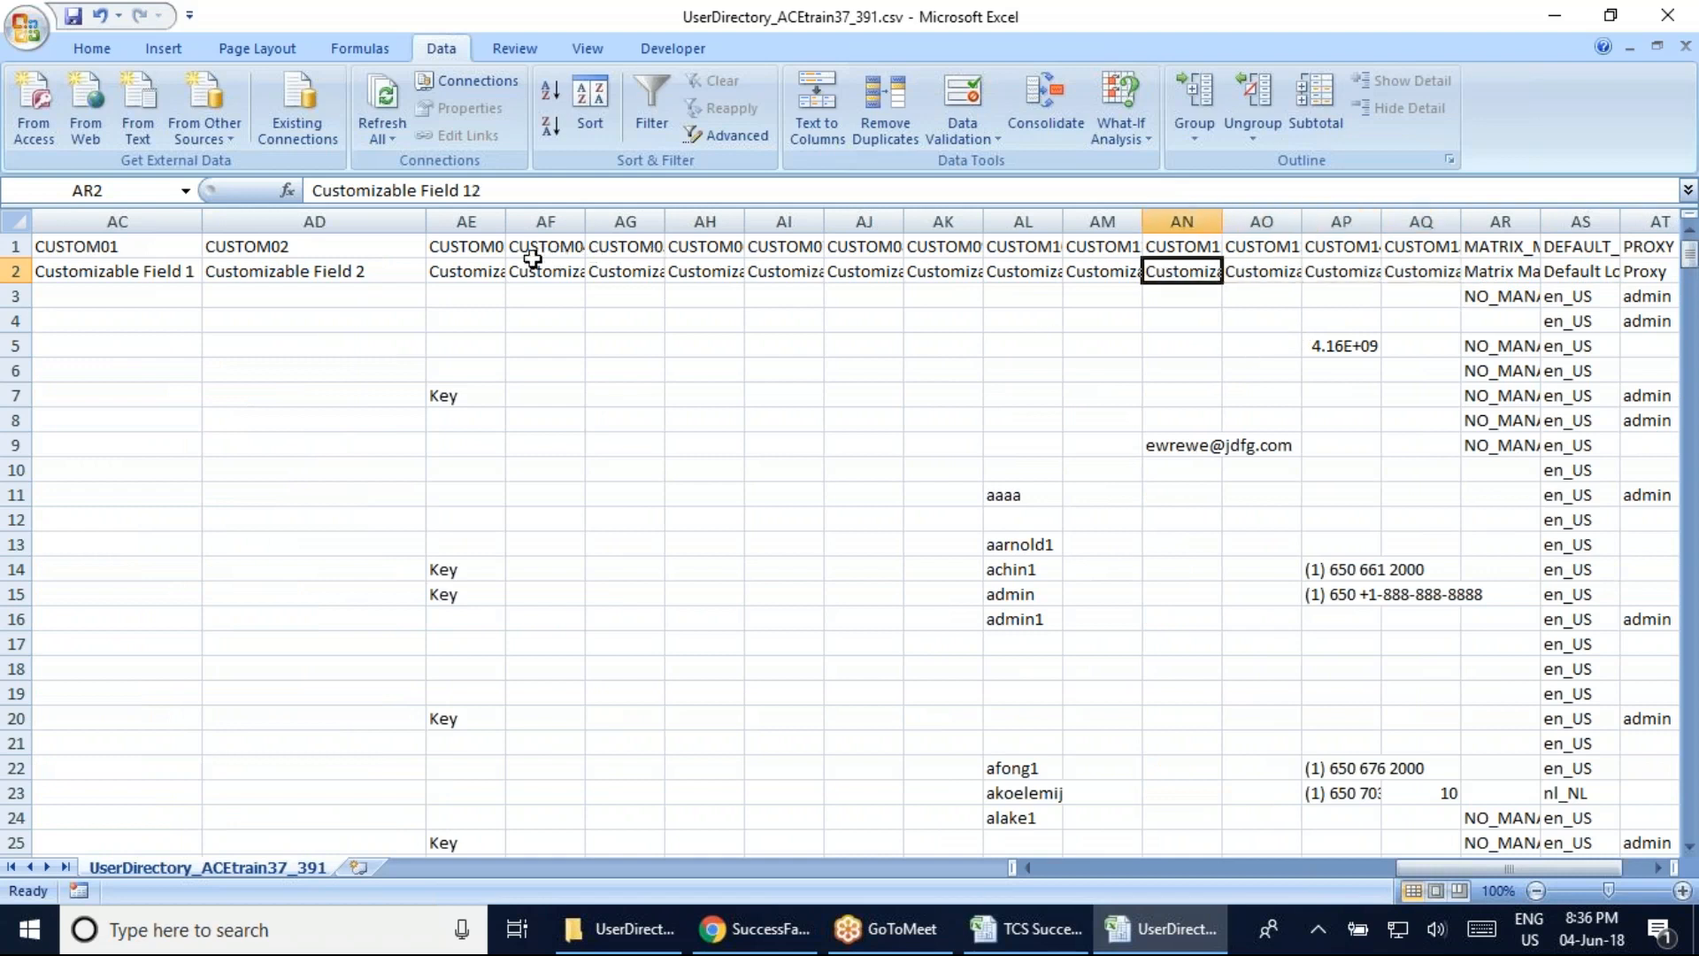
key(Left)
key(Left)
key(Left)
key(Left)
key(Left)
key(Left)
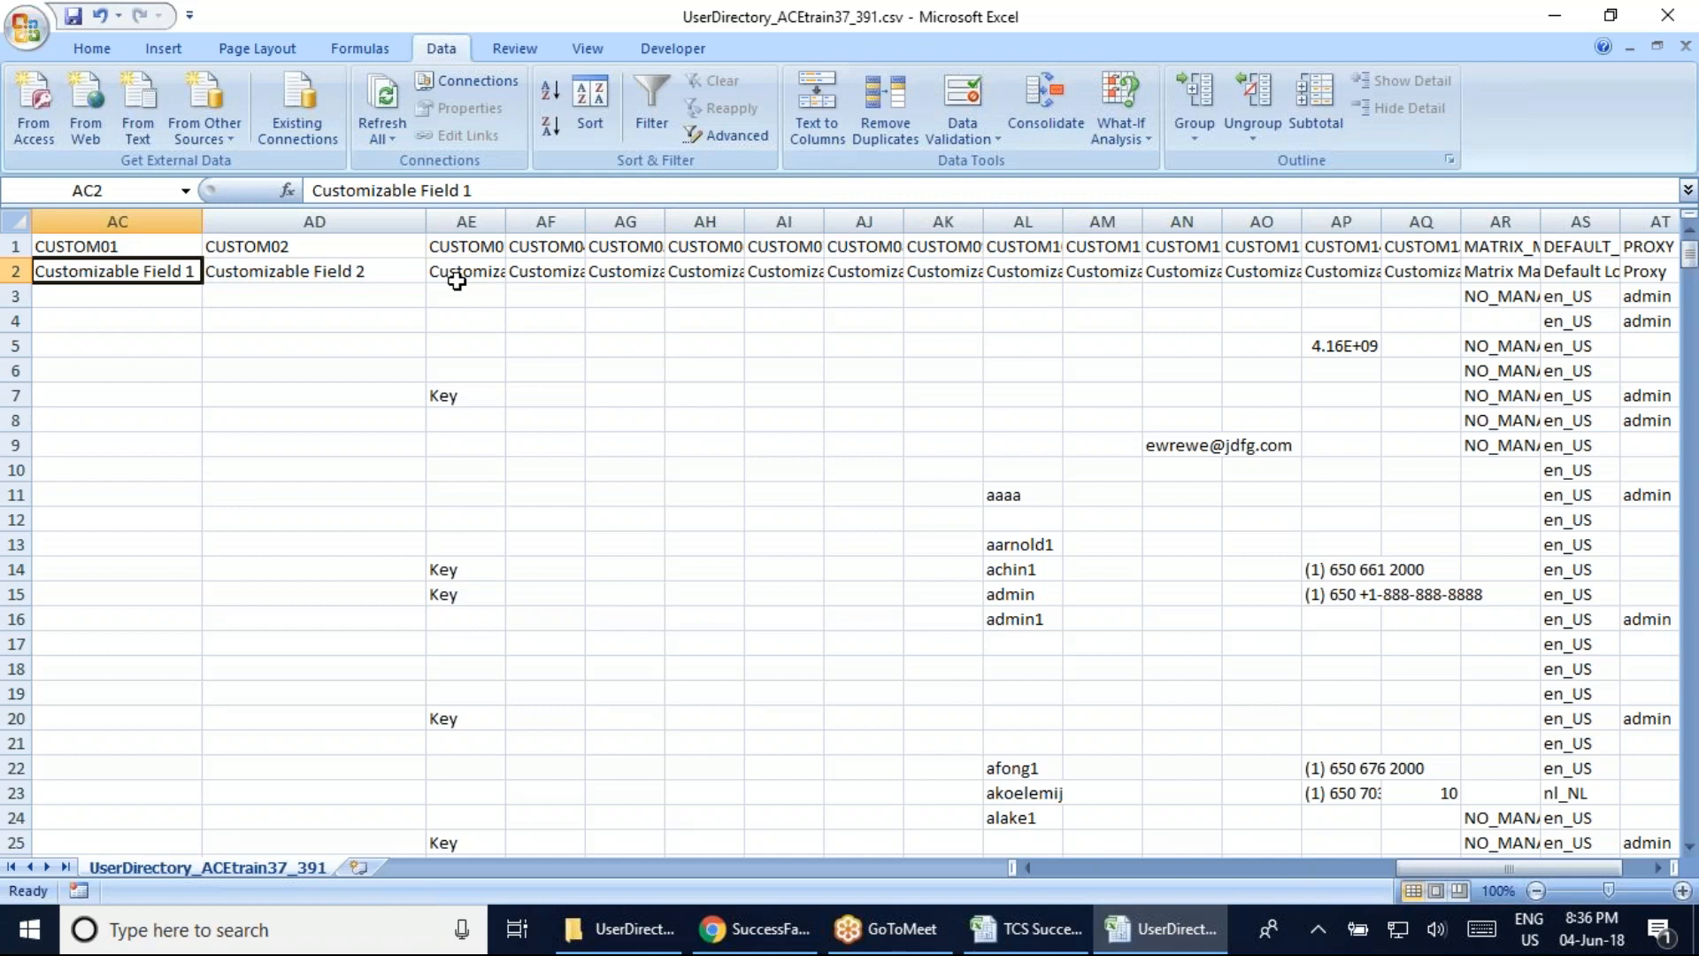
click(376, 269)
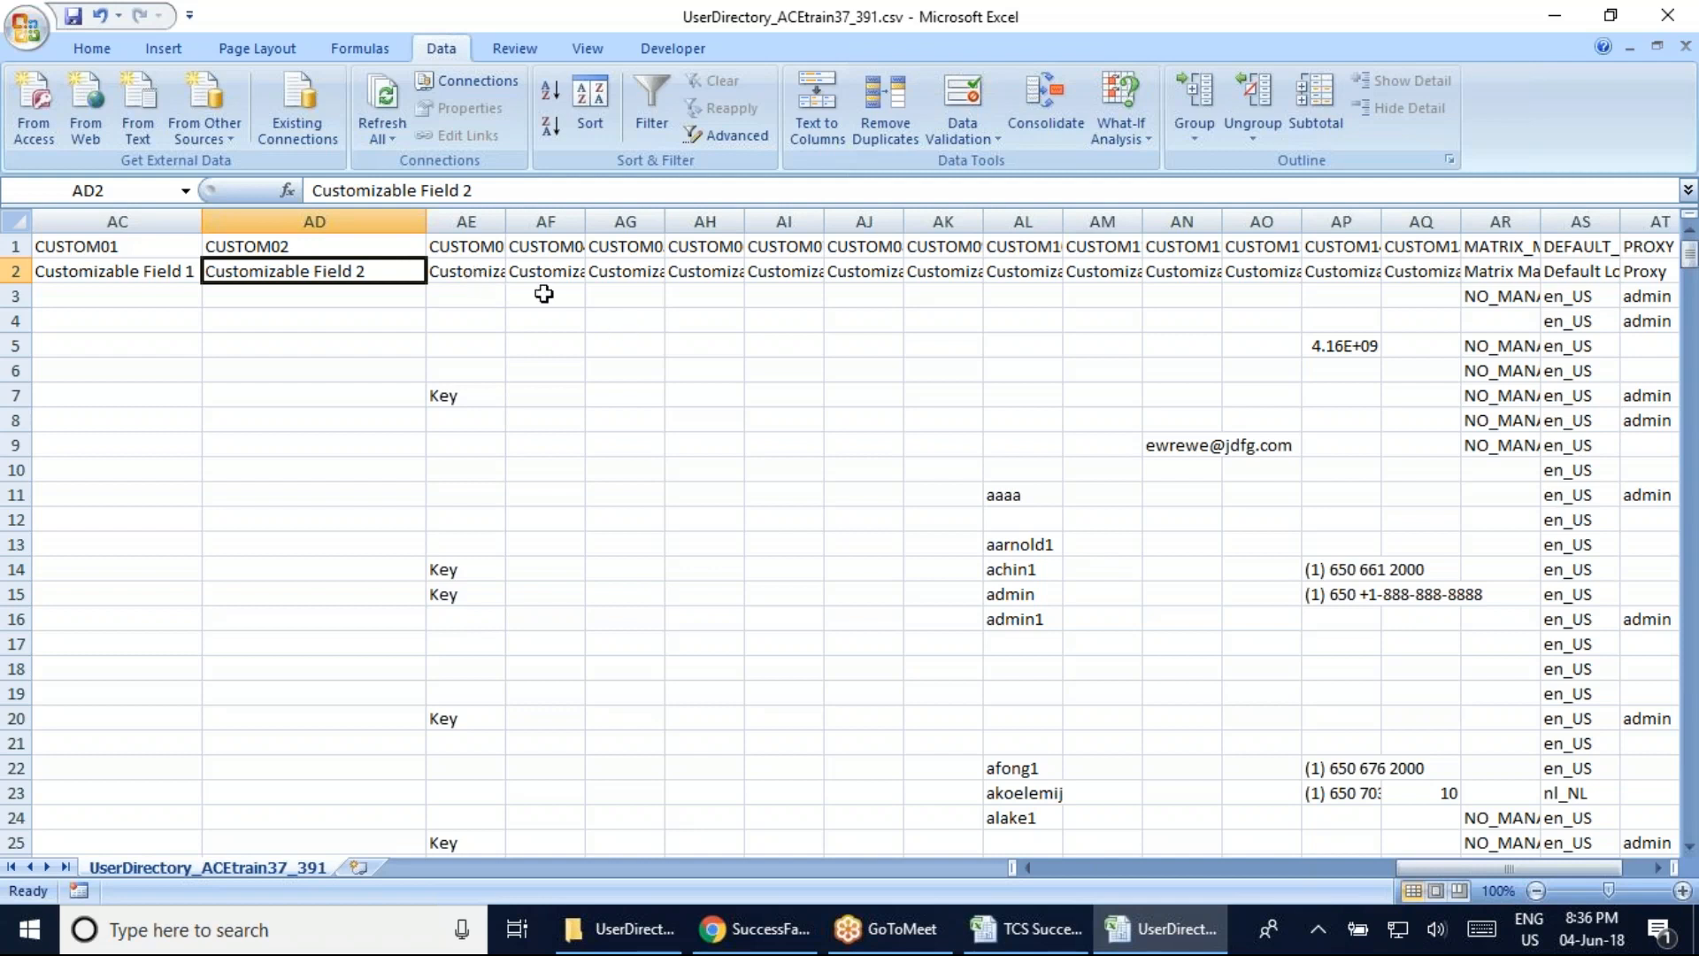
click(1670, 28)
click(1590, 160)
click(1662, 27)
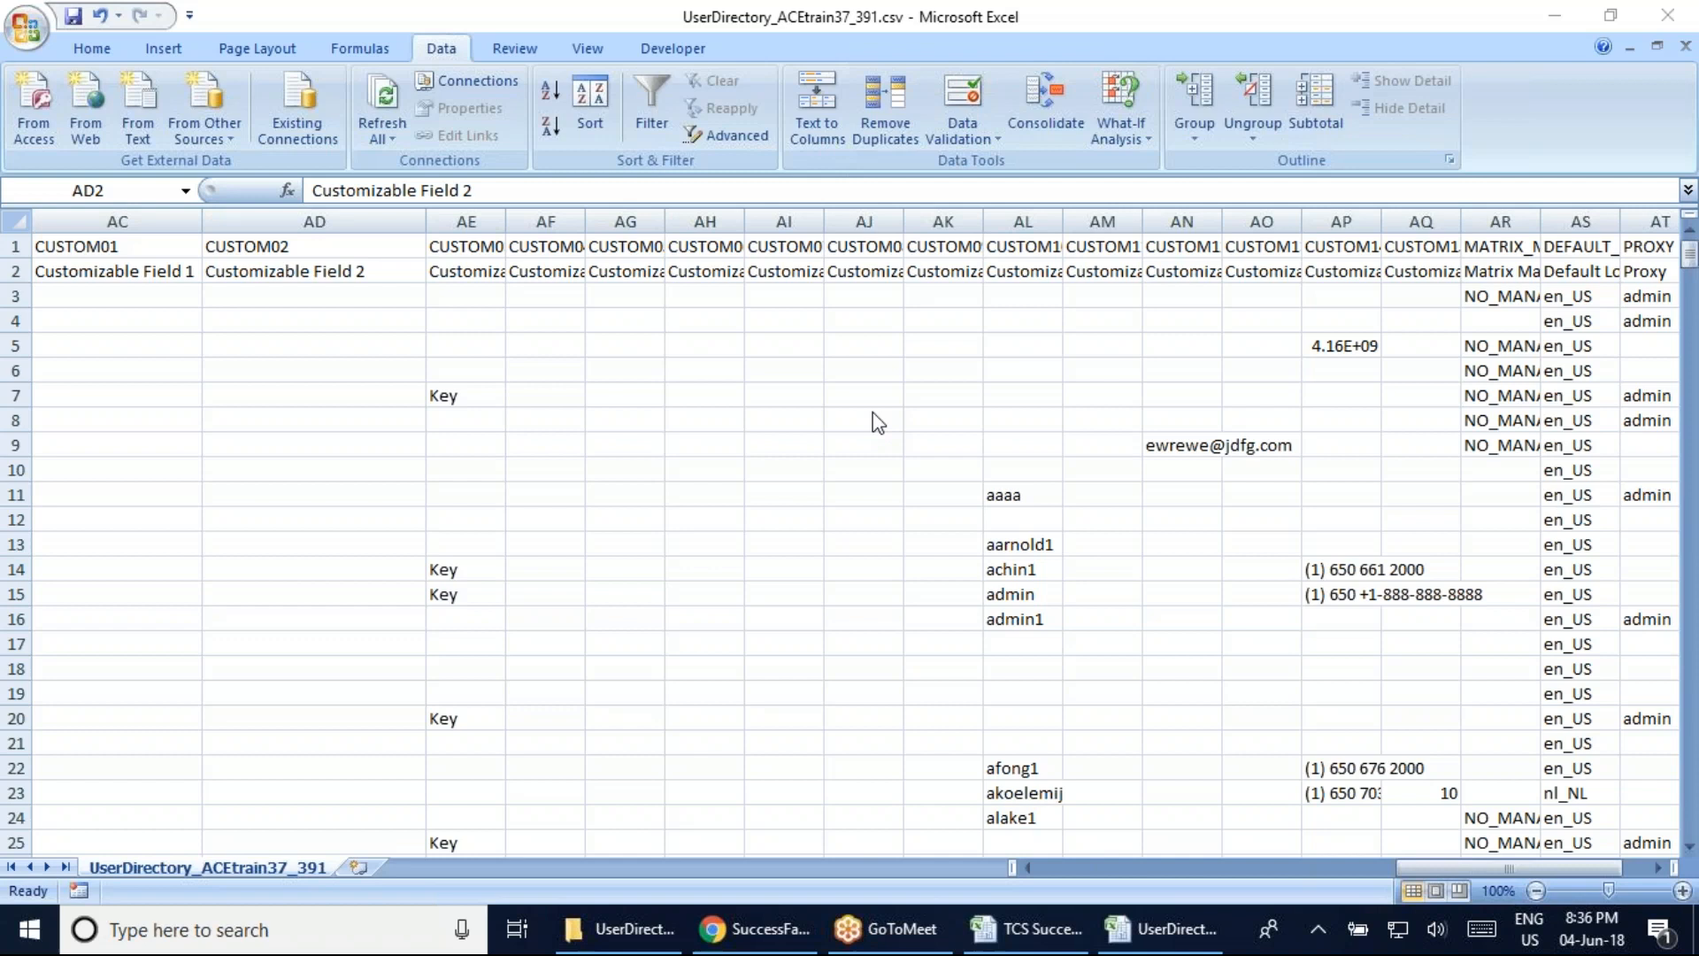
Bring up the TCS Successfactor Batch workbook from the taskbar
click(1465, 874)
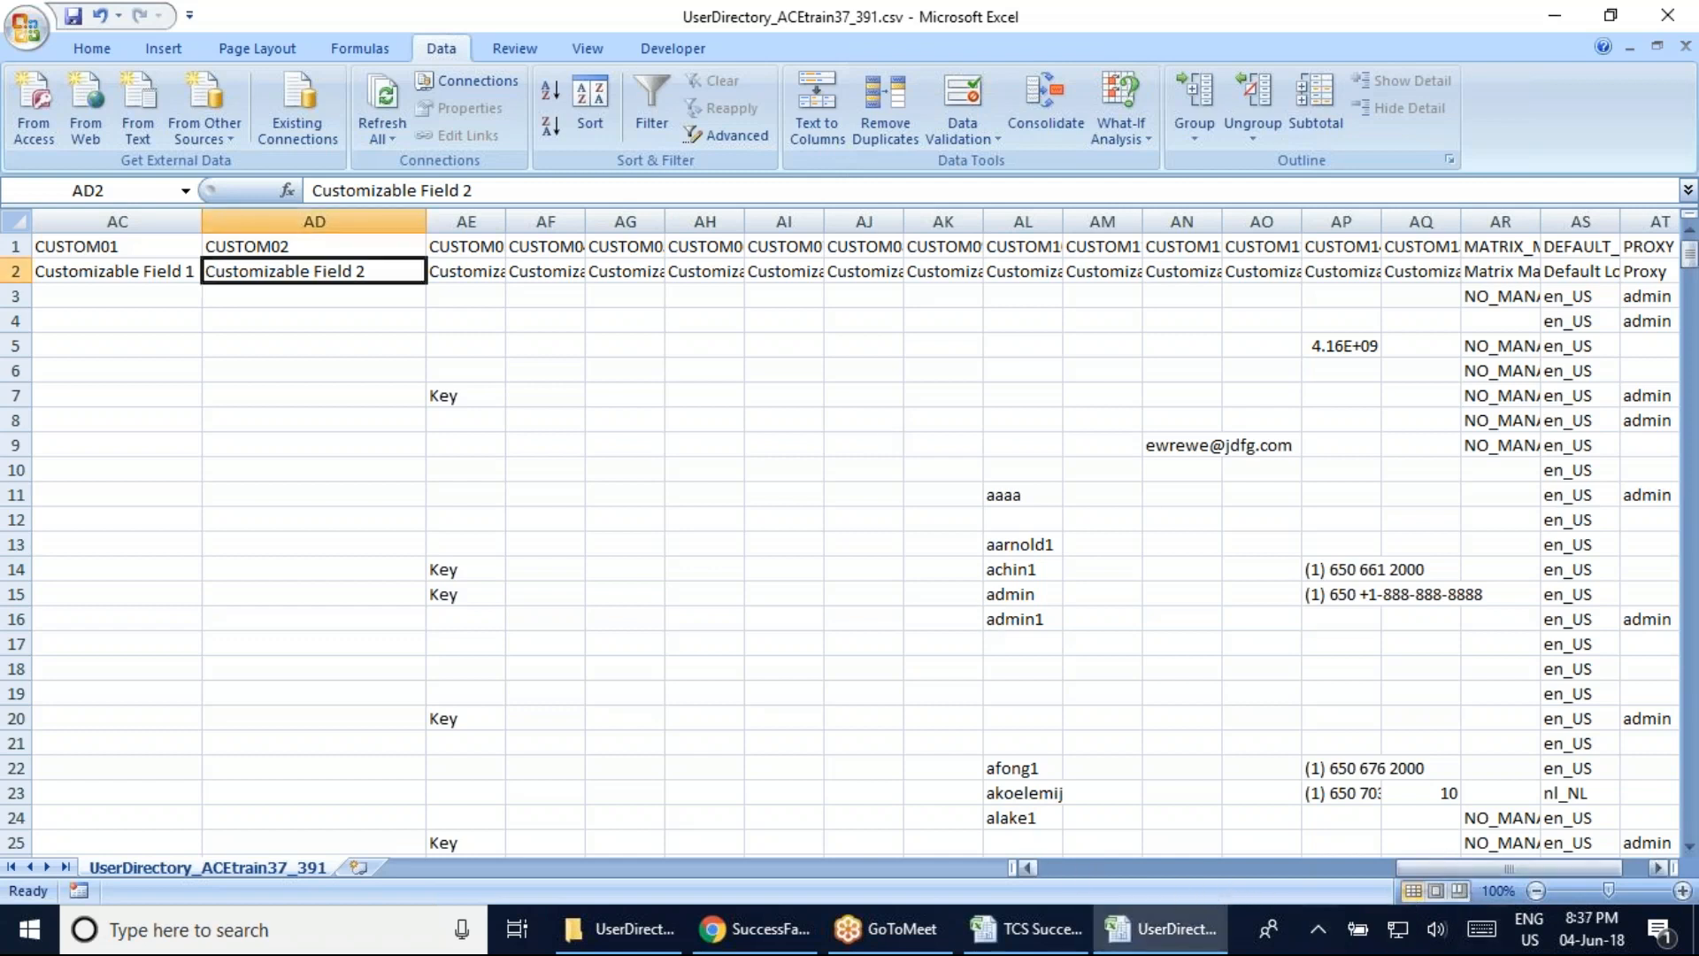
click(1076, 867)
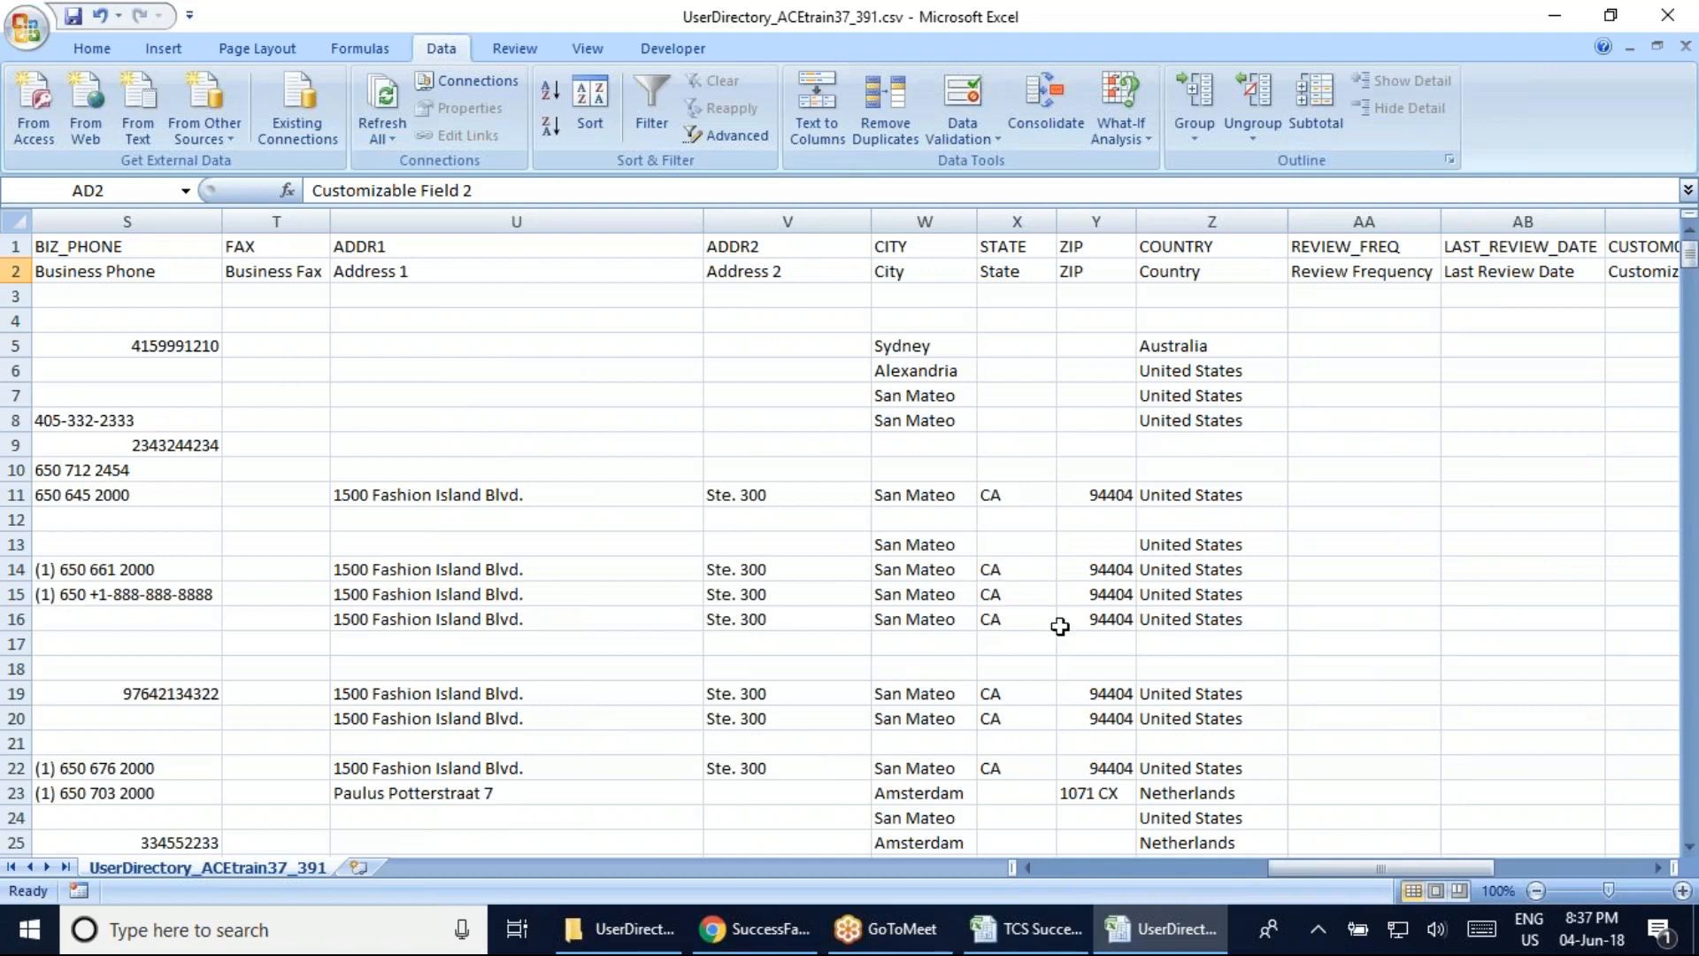
drag(1318, 873, 1192, 873)
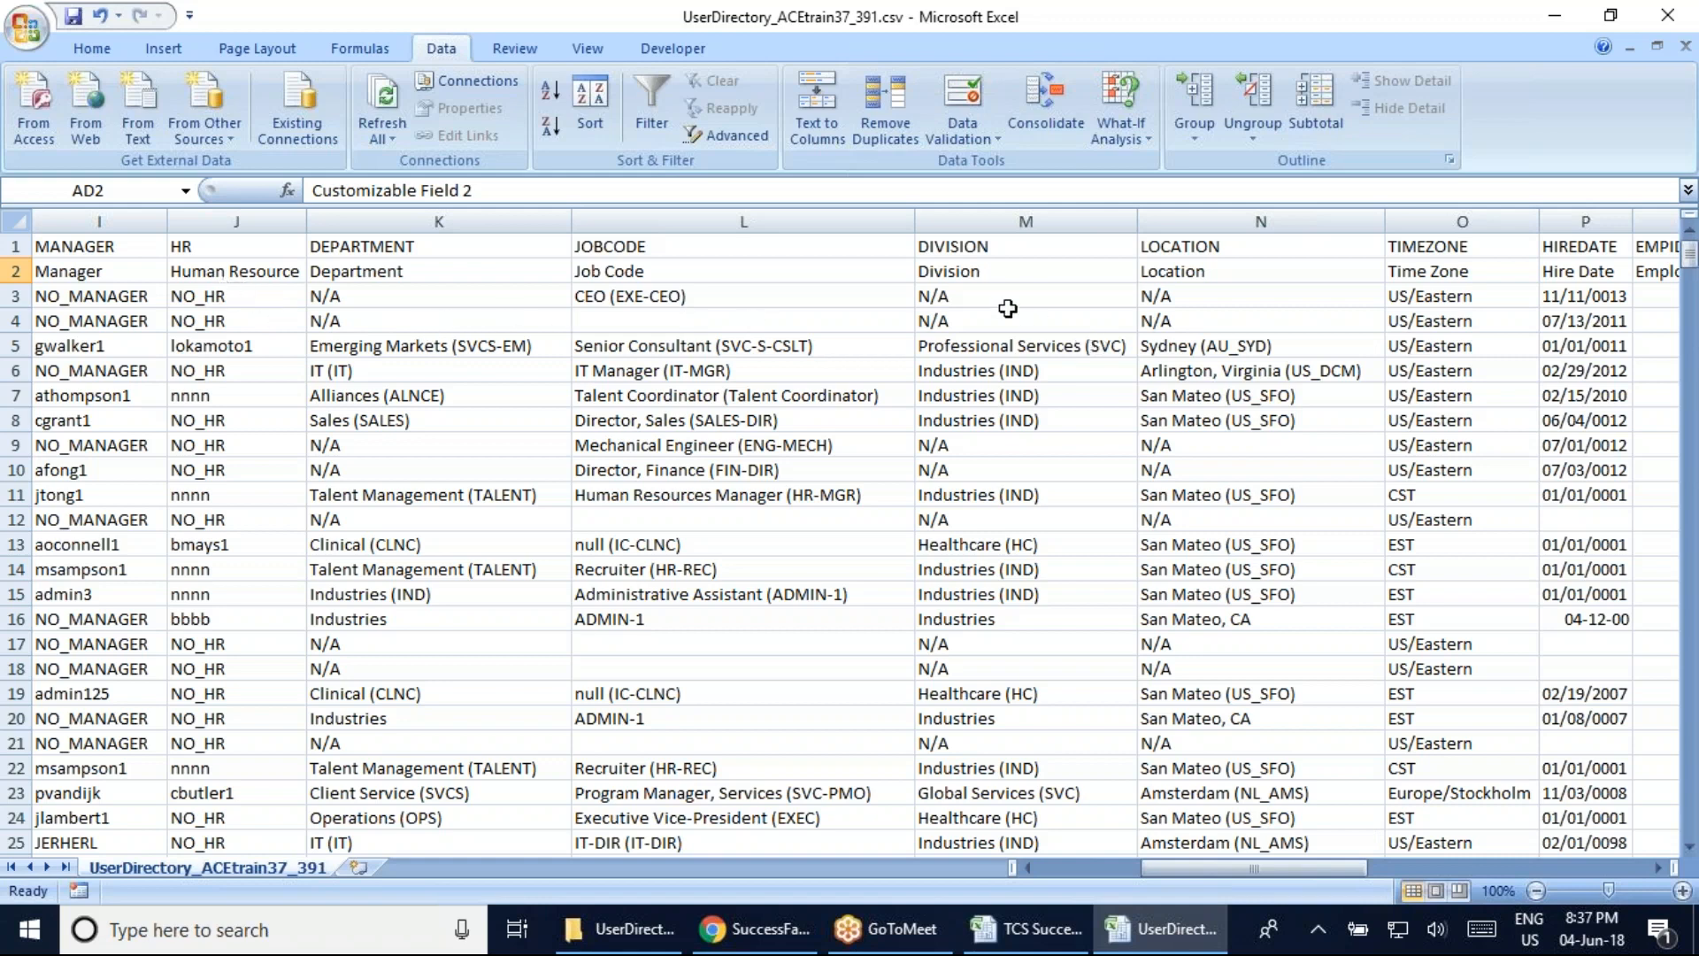
drag(1233, 863, 1303, 853)
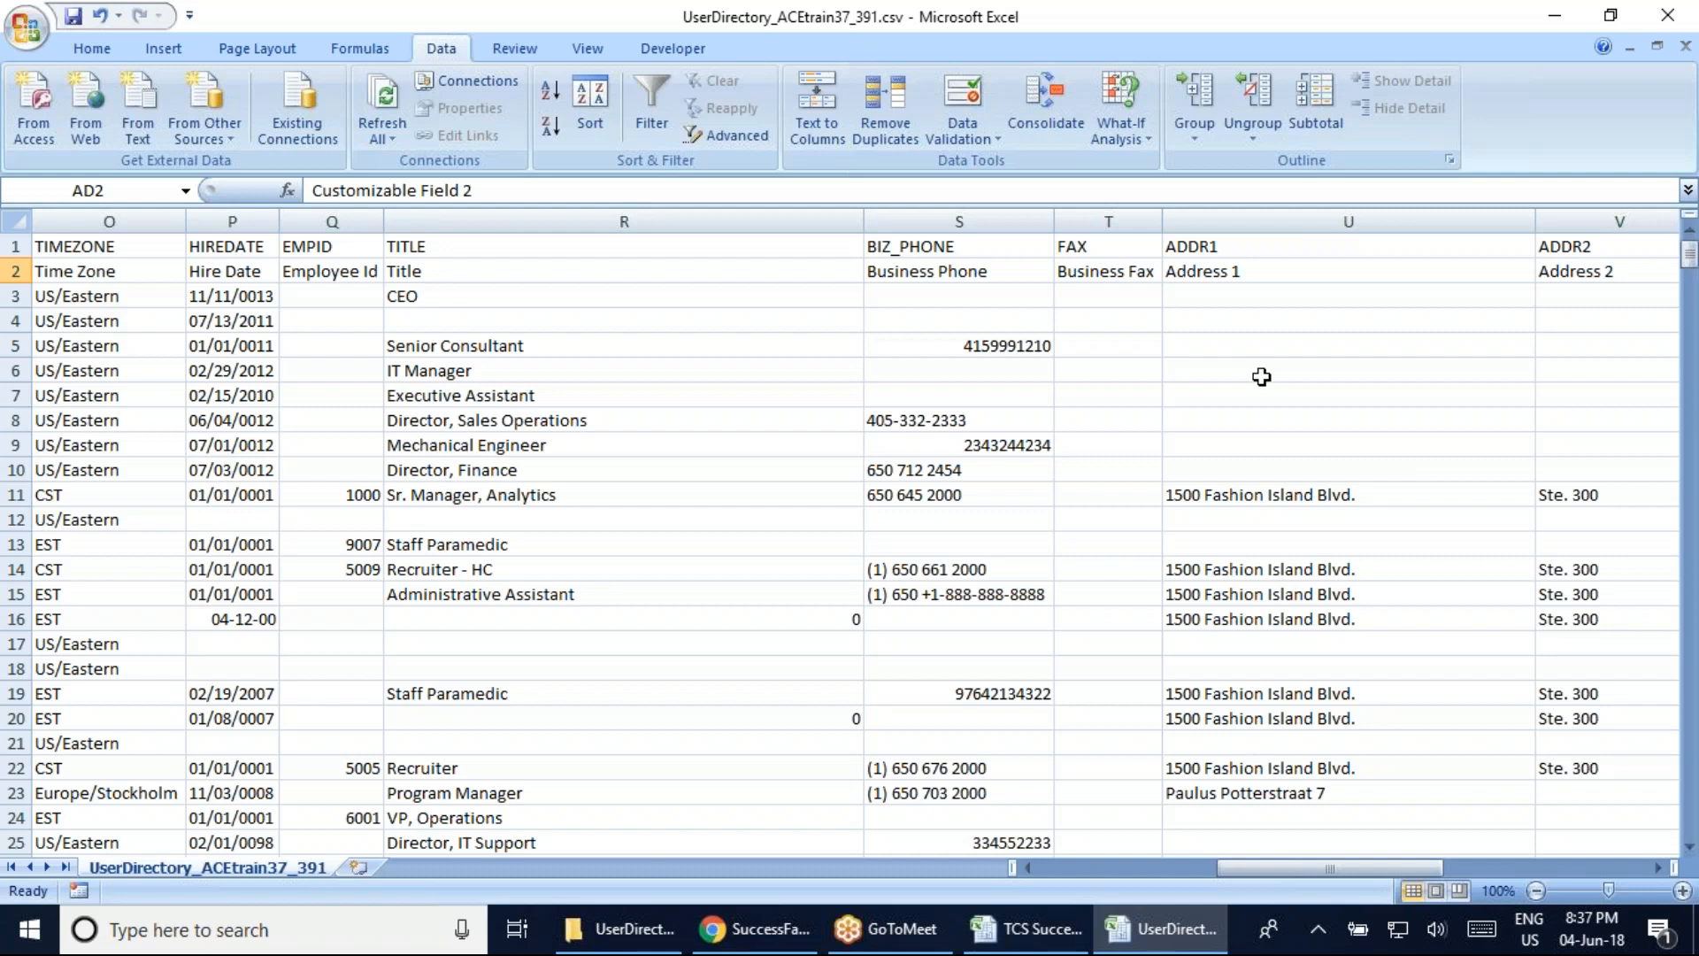
Review the TCS heading and the GM and PM module entries in the SF methodology notes
click(1009, 929)
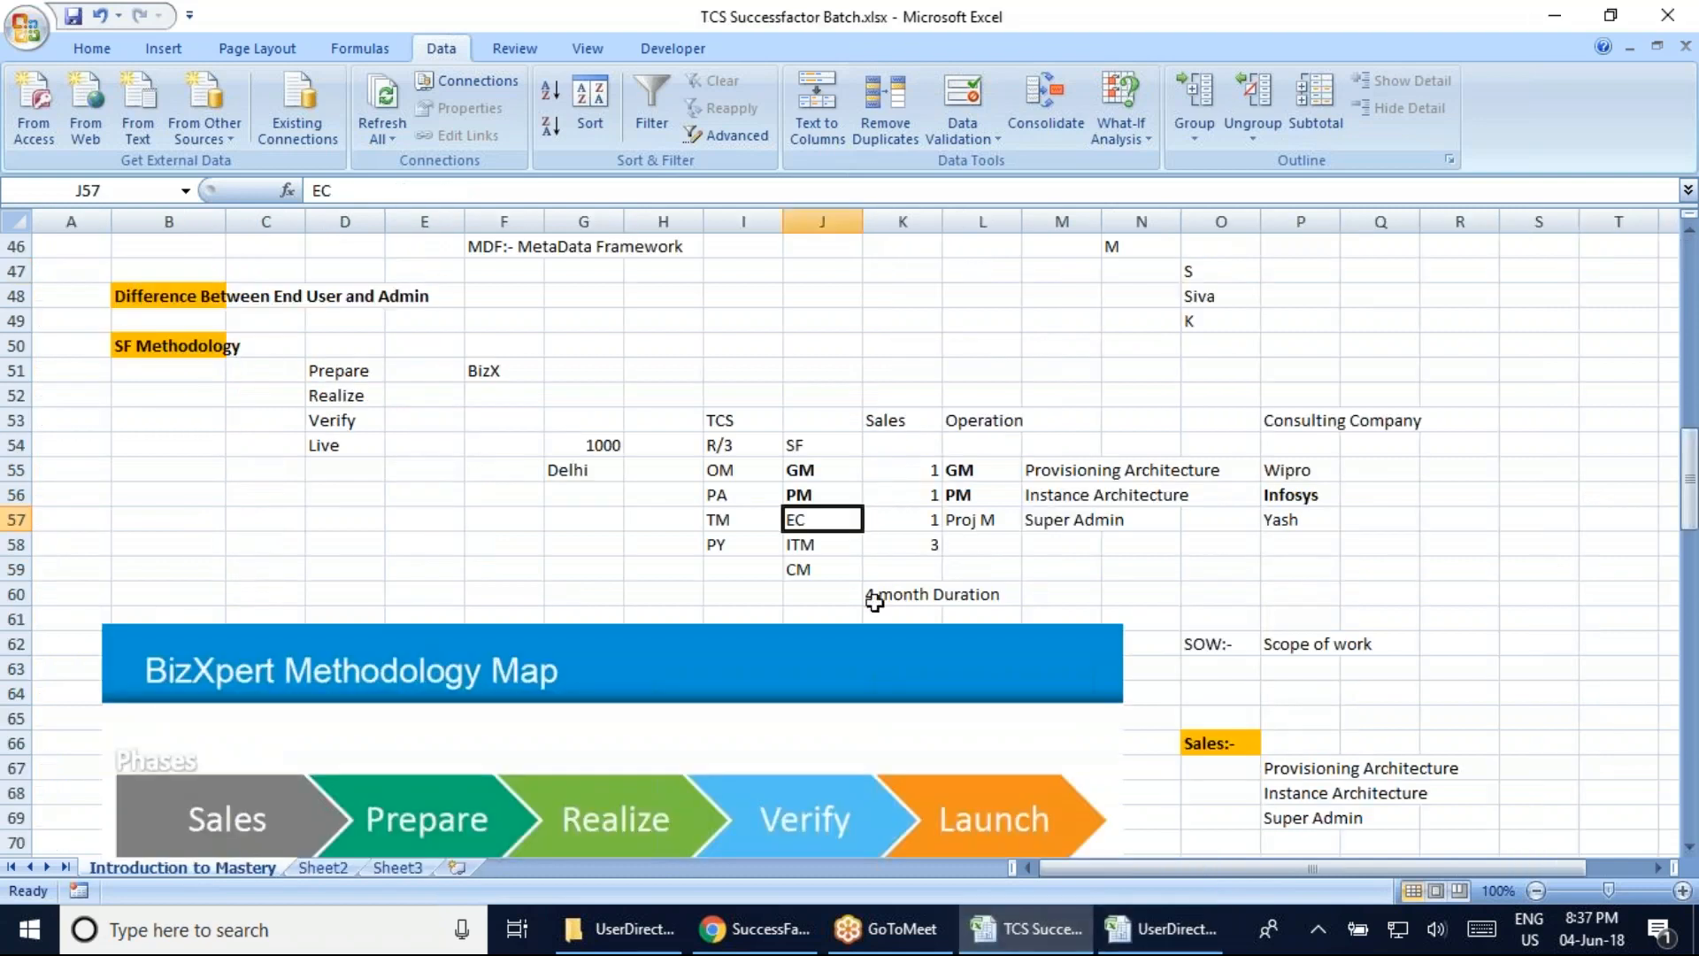
click(825, 475)
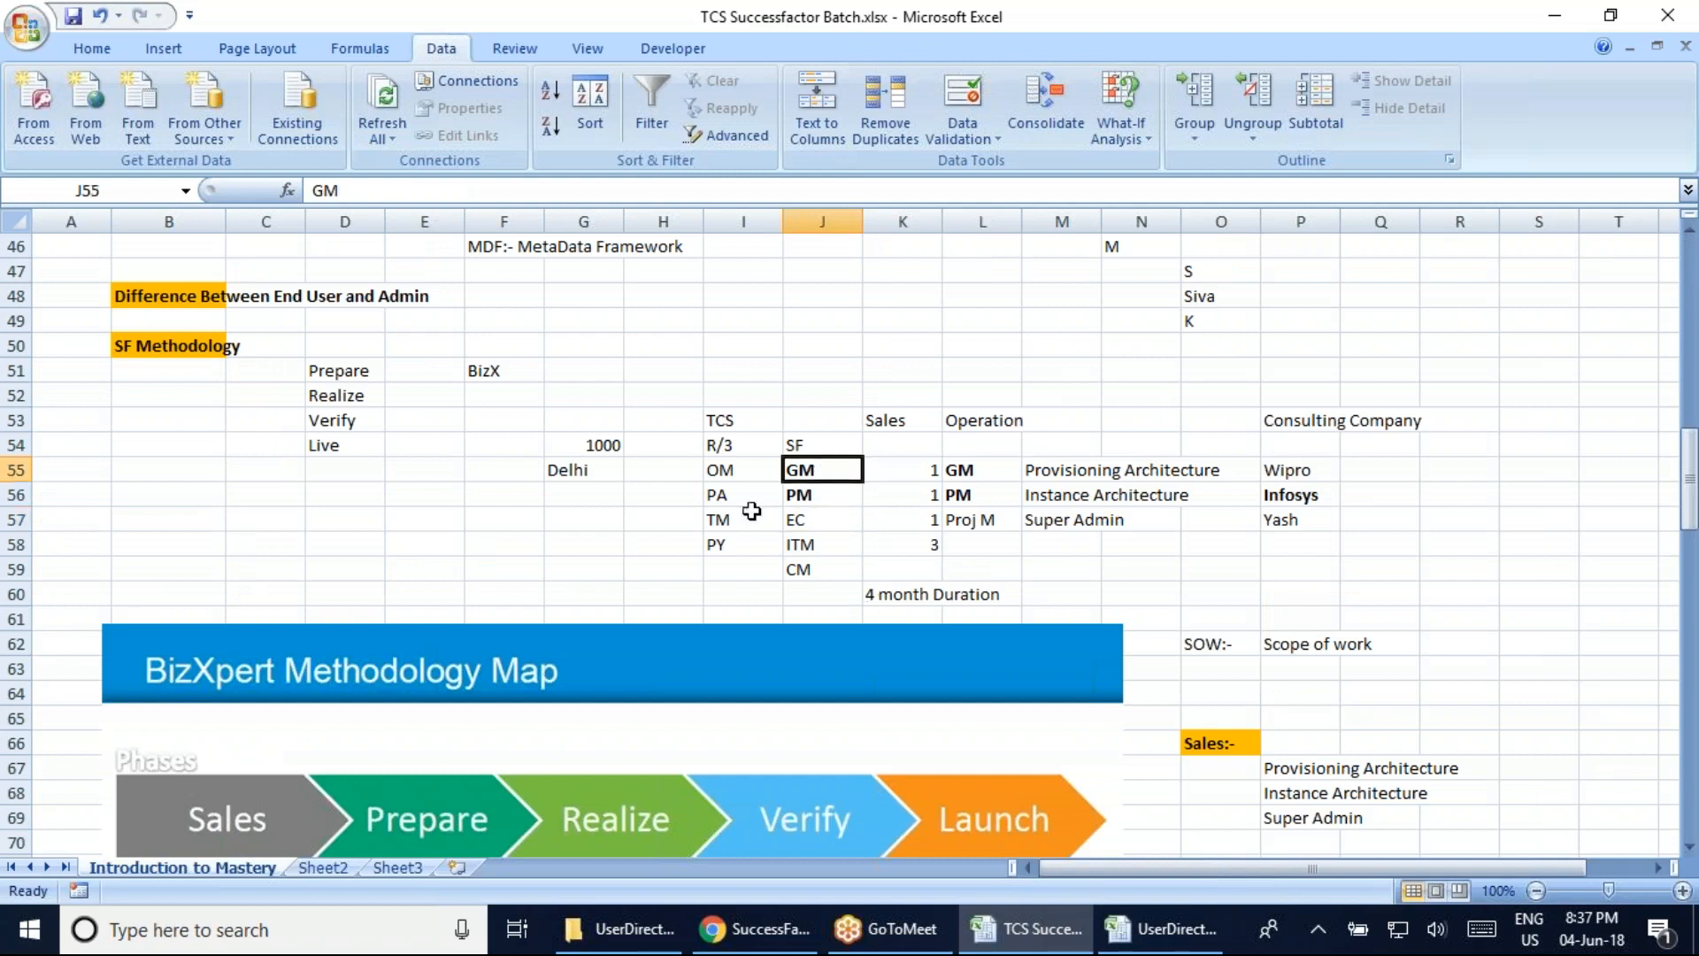
click(752, 422)
click(824, 476)
click(828, 500)
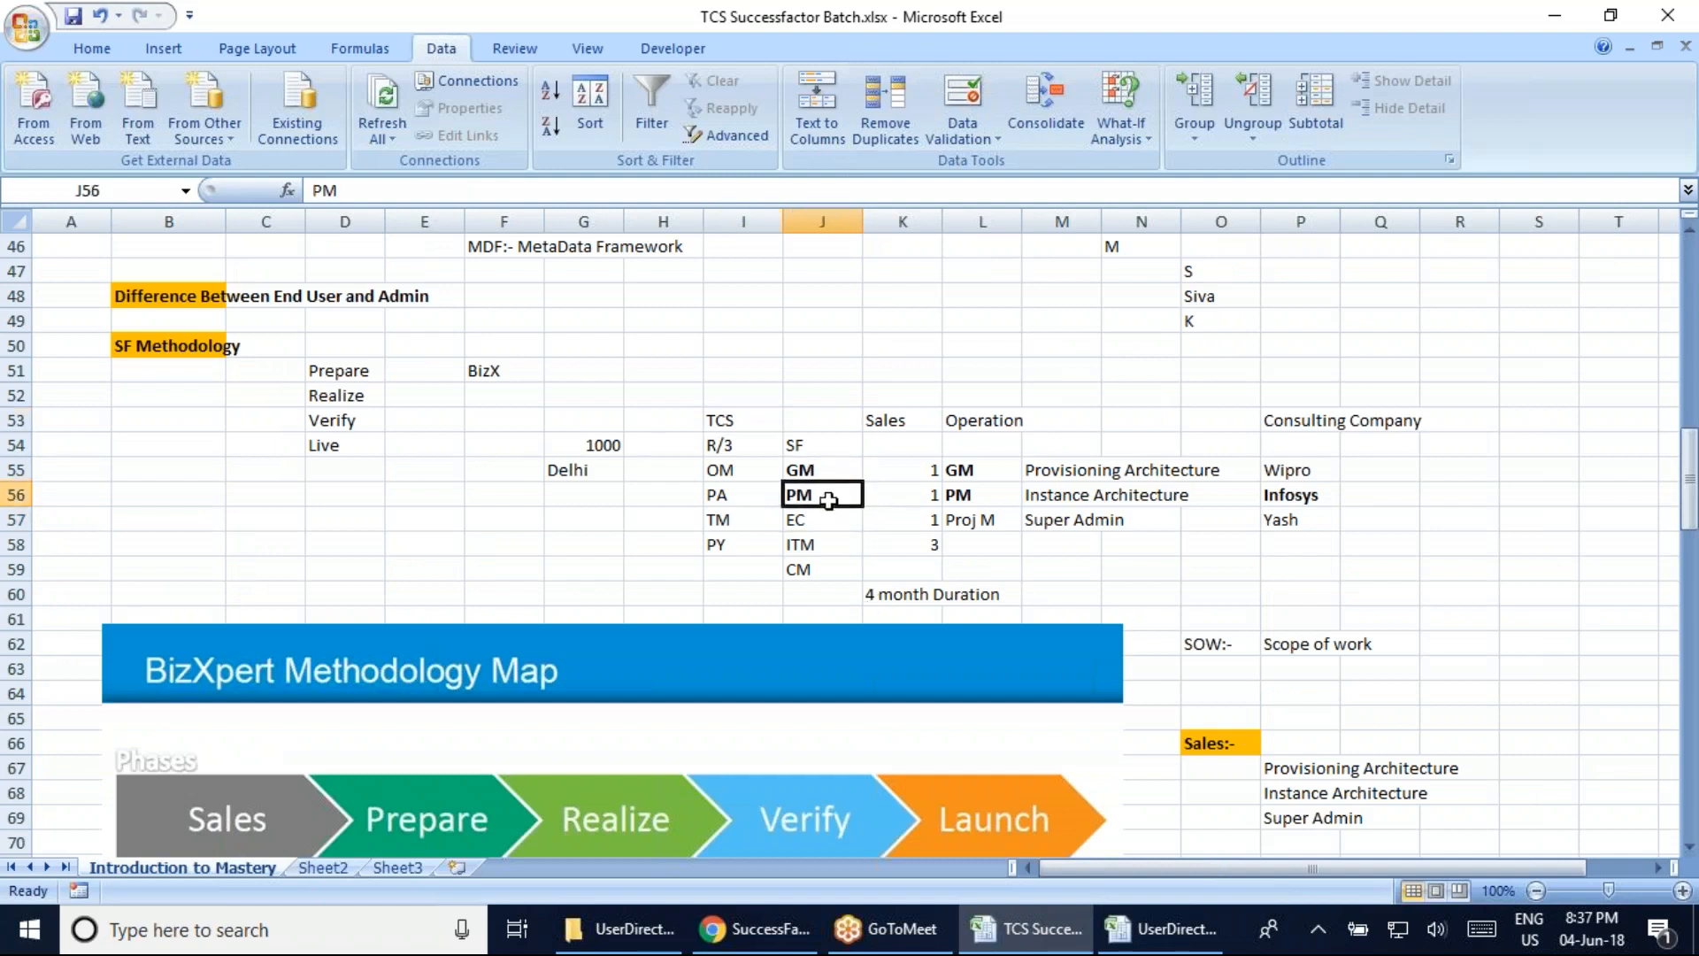
click(823, 472)
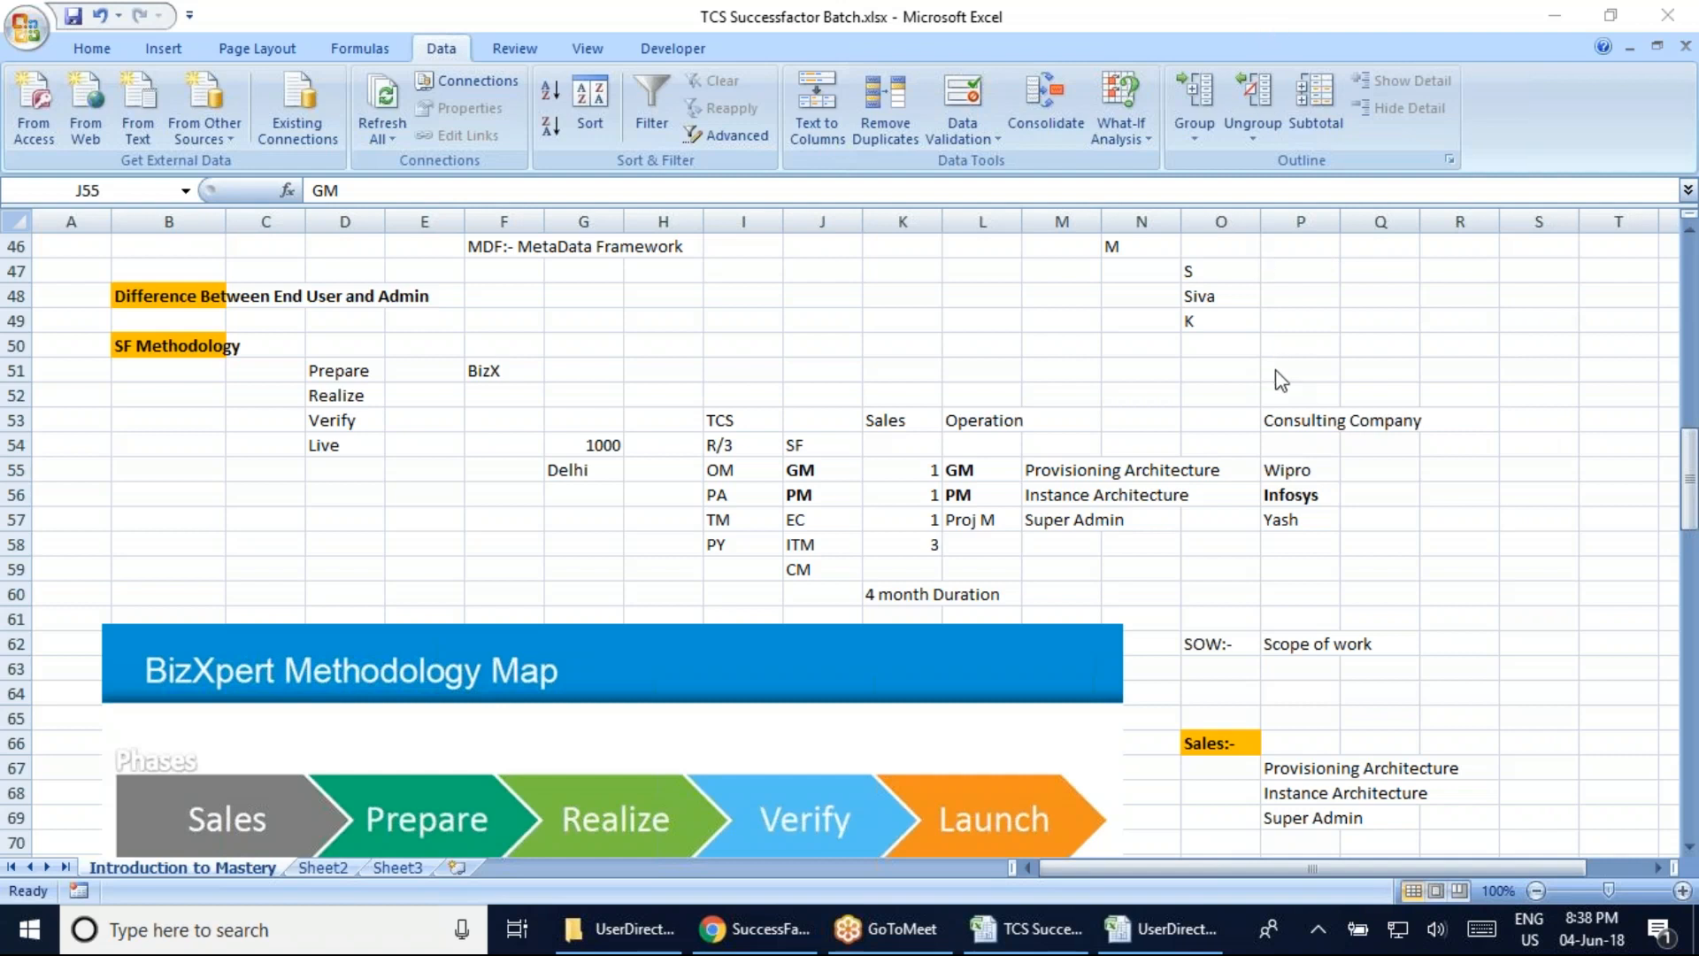
Switch back to the UserDirectory_ACEtrain37_391.csv workbook
key(alt+Tab)
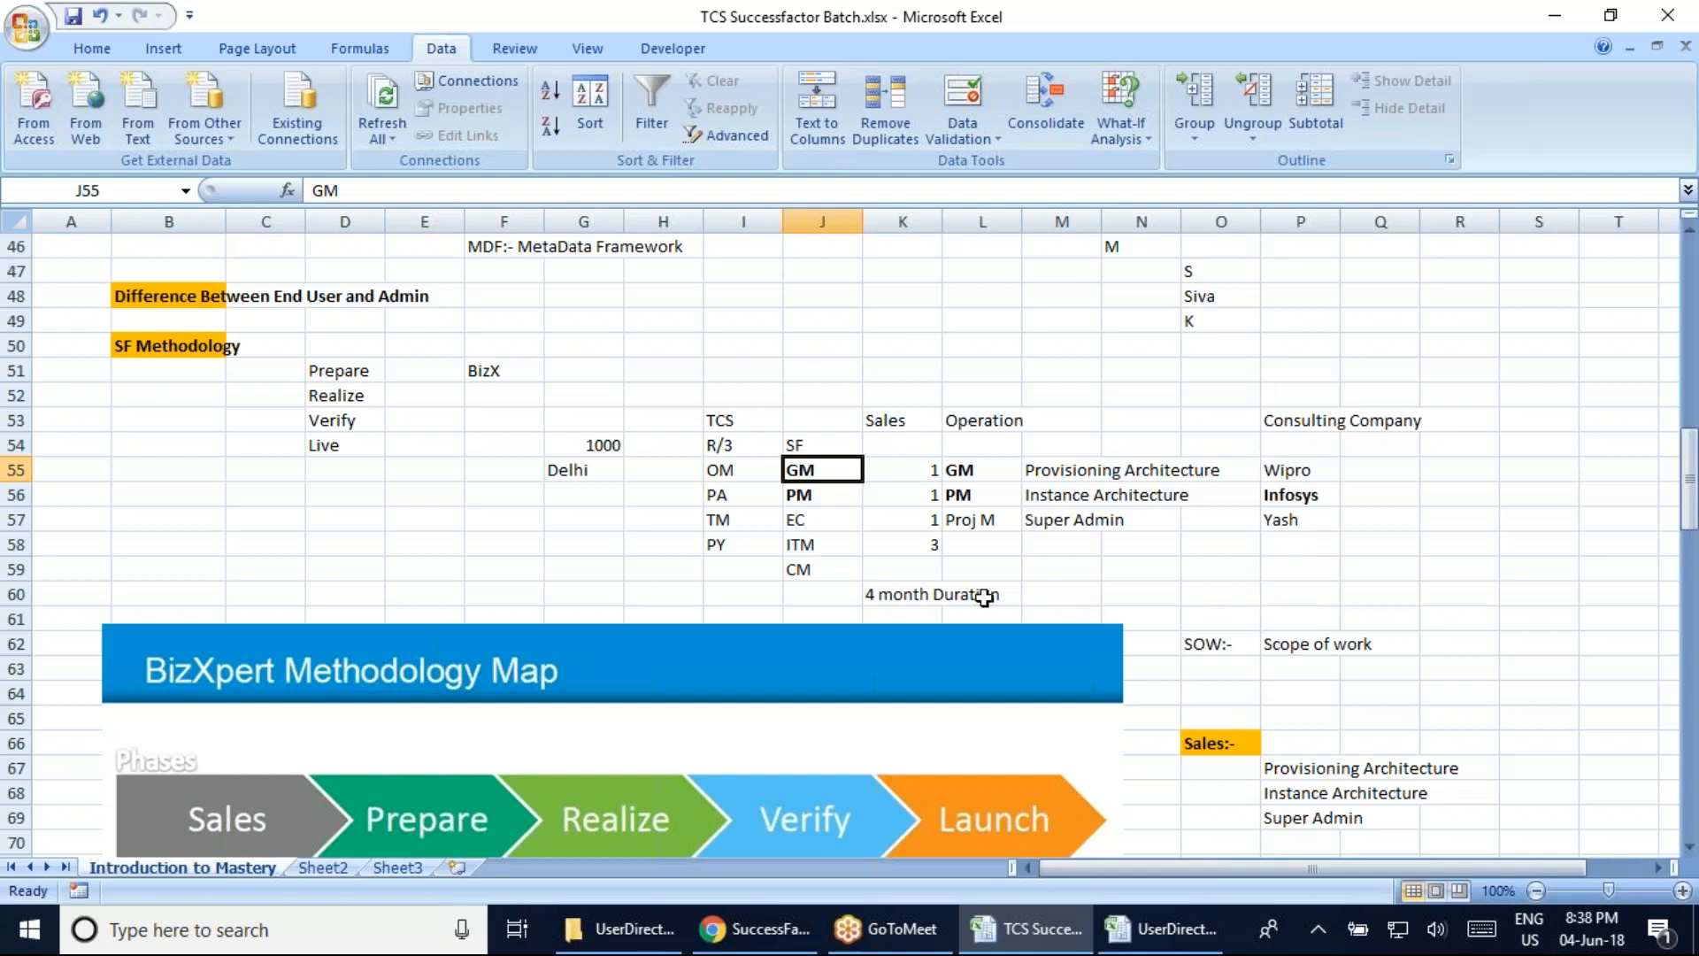
click(1579, 27)
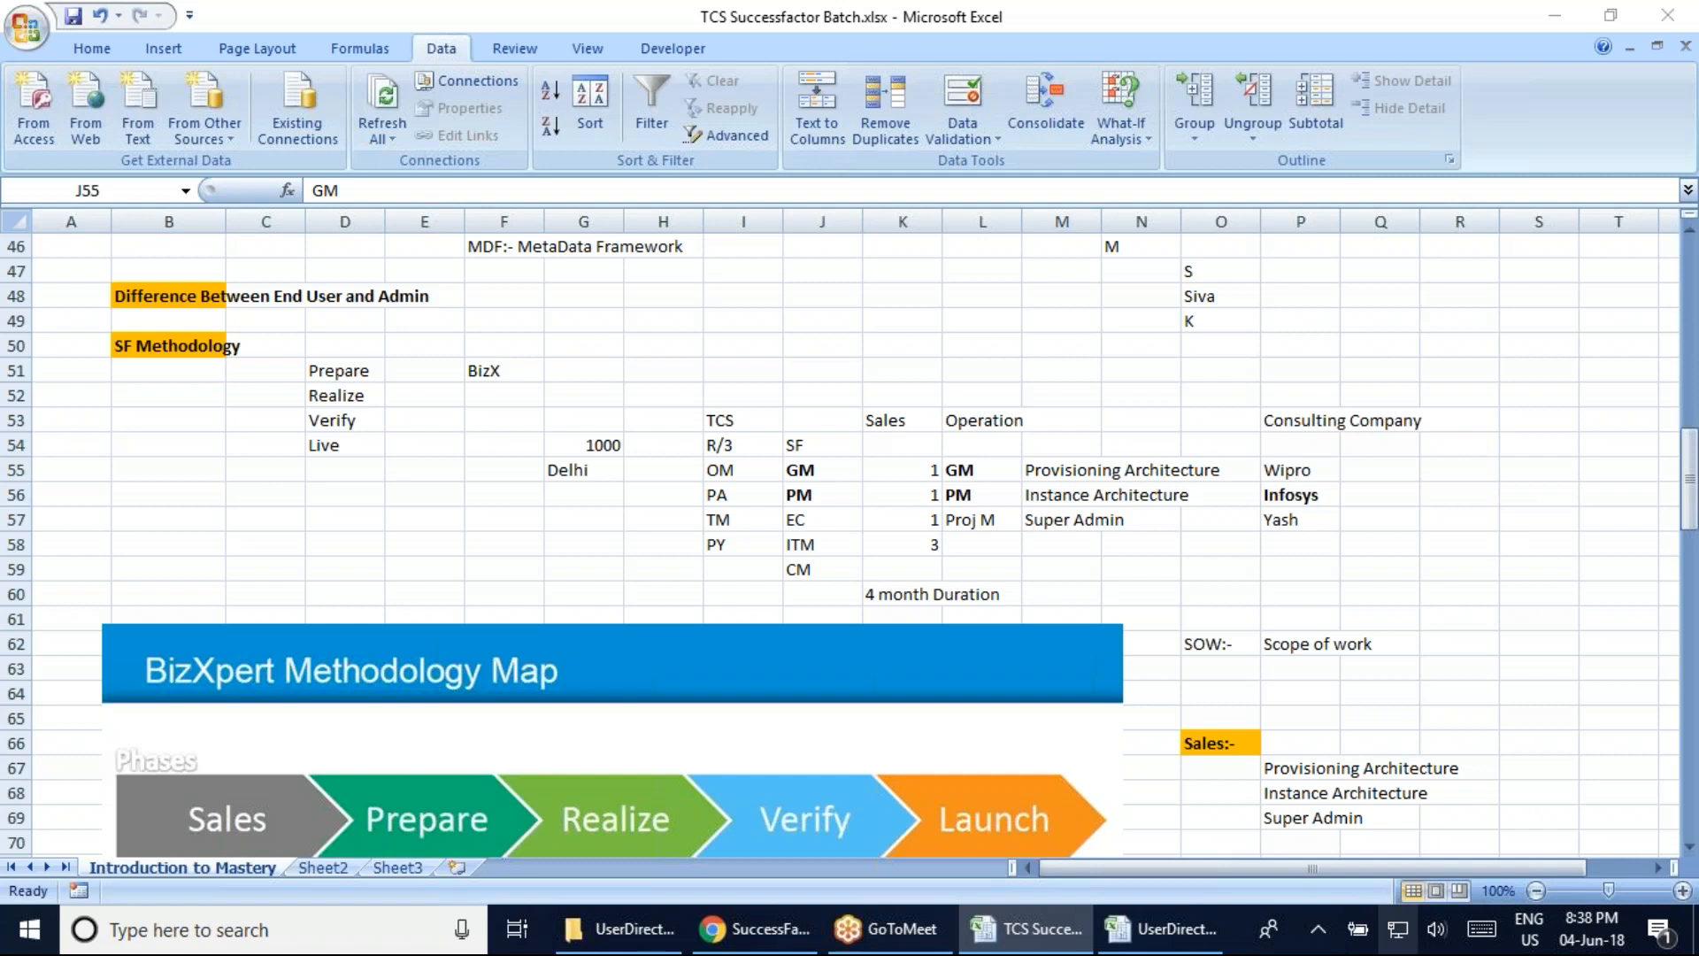
click(1161, 928)
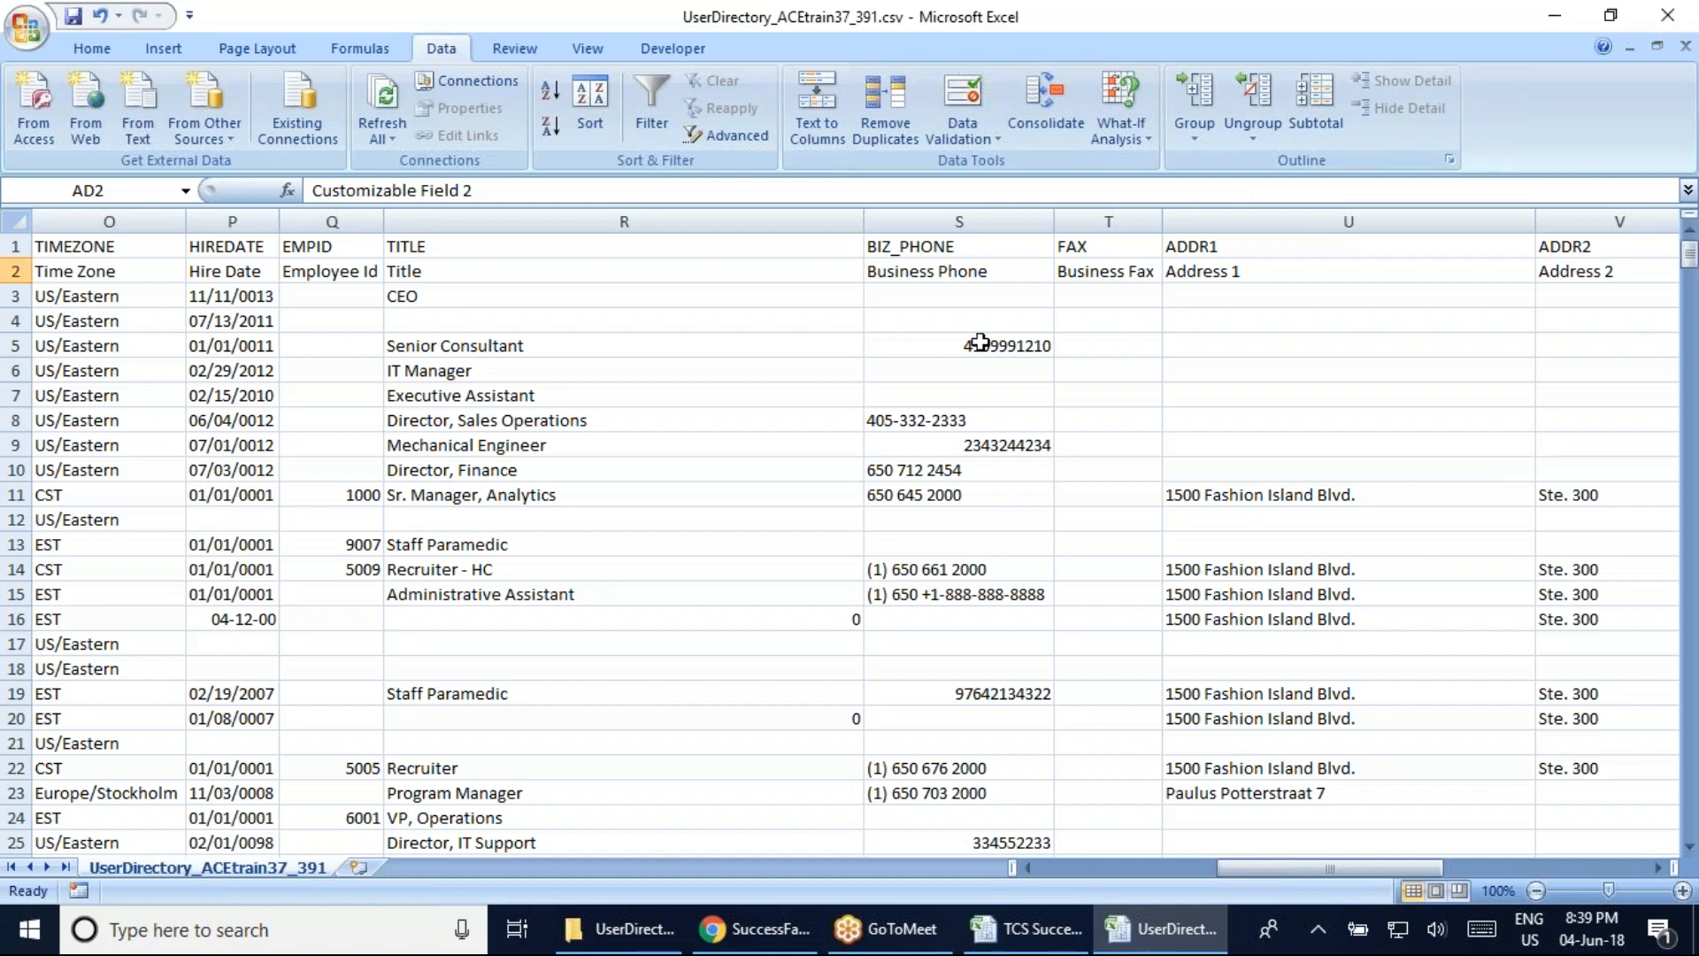
click(1206, 304)
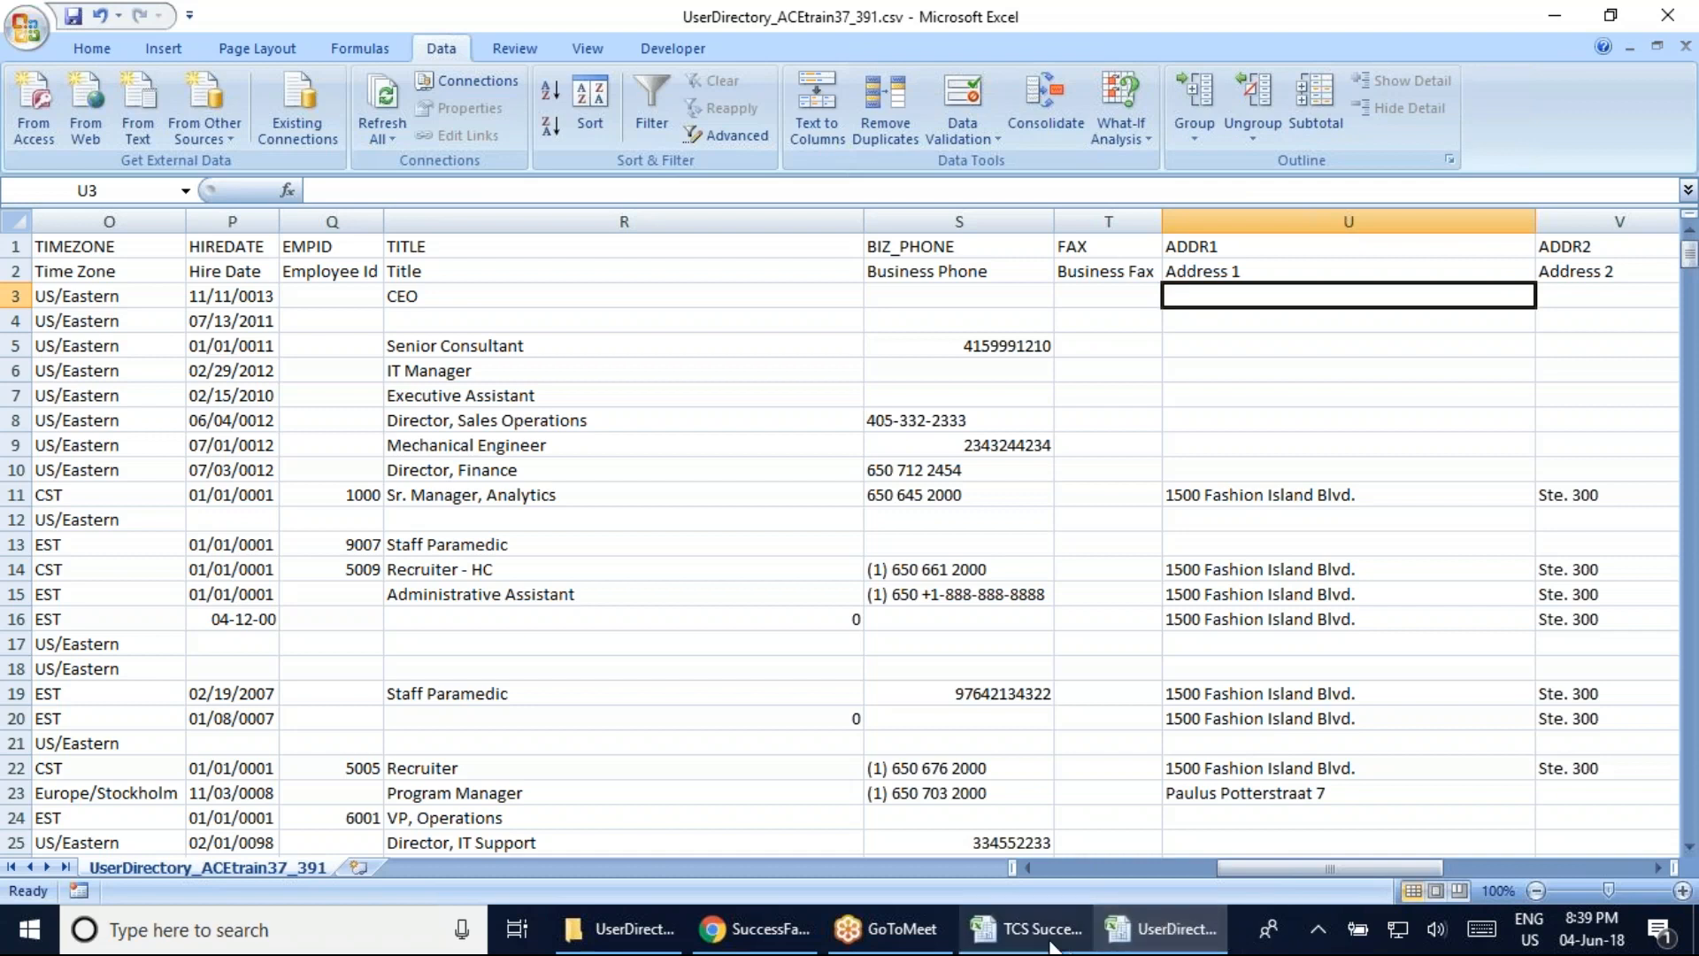
click(1026, 928)
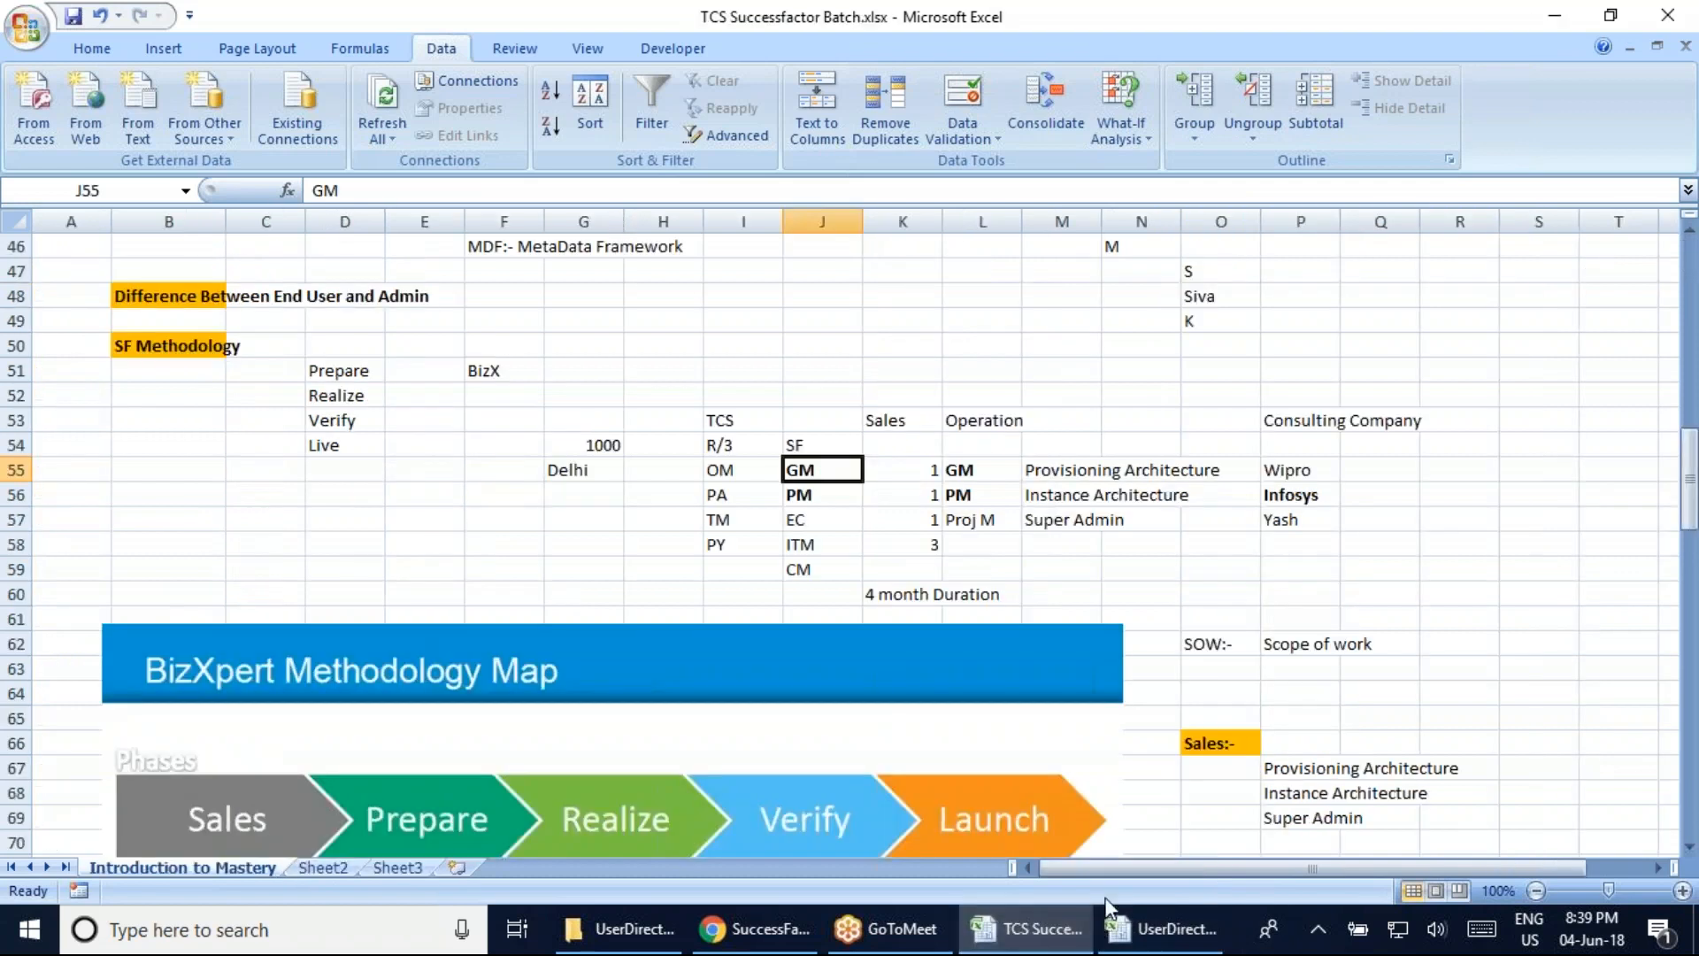
click(720, 412)
click(831, 471)
click(821, 495)
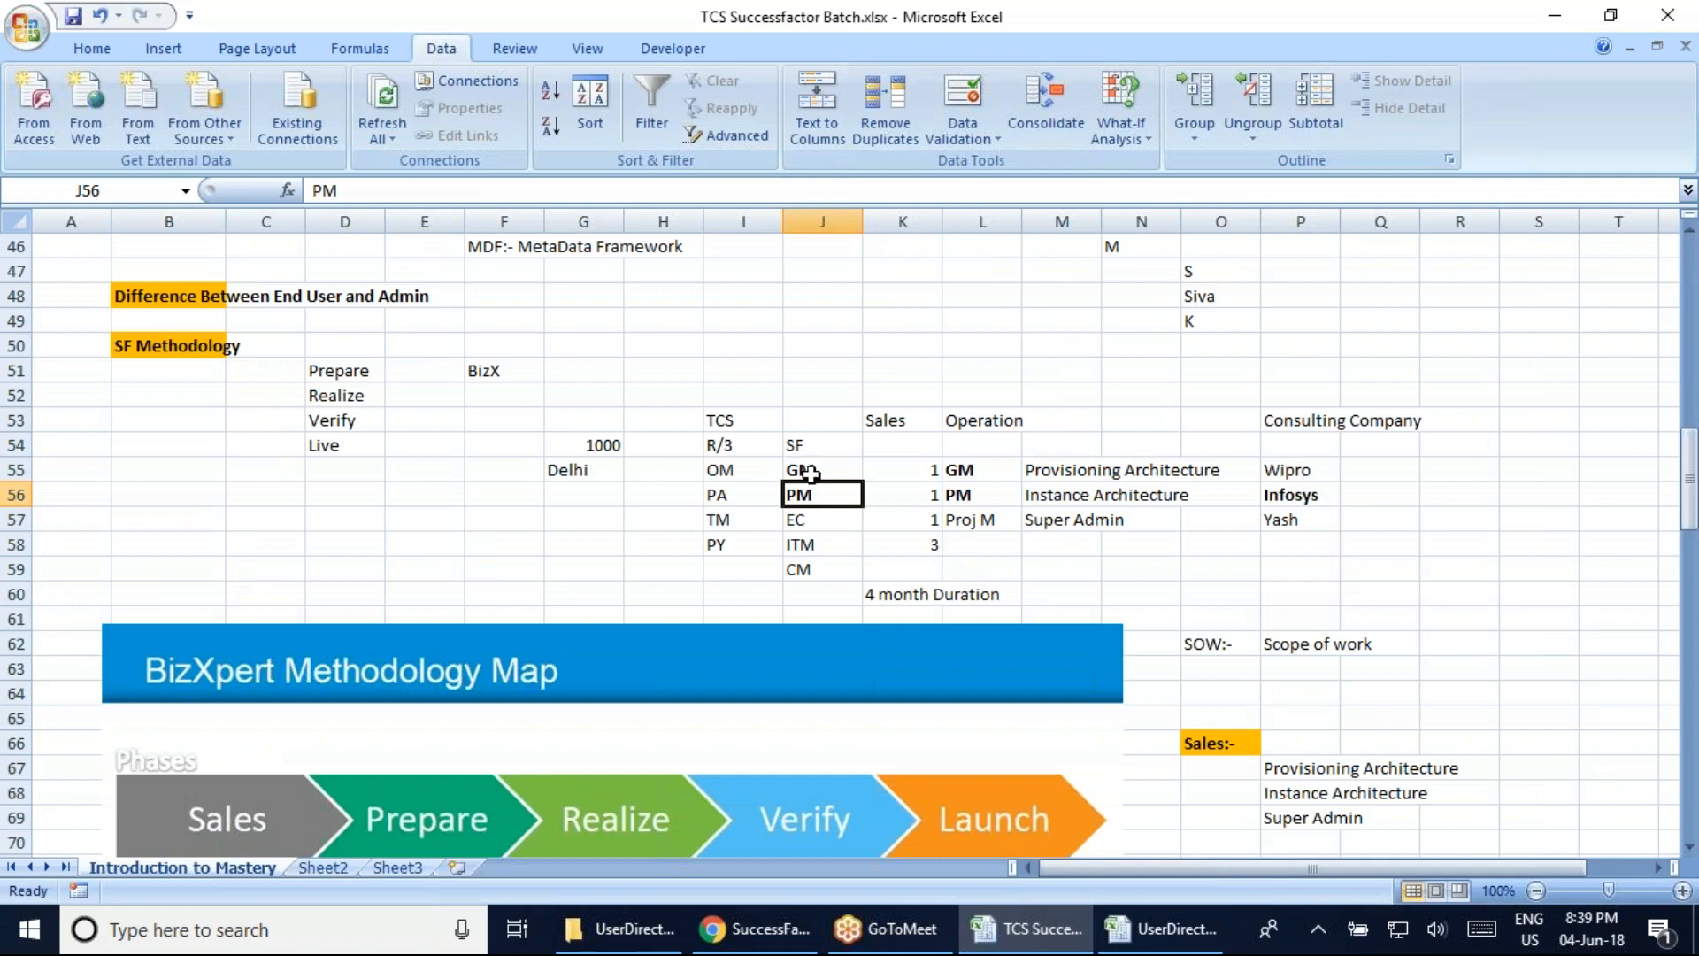
click(1142, 944)
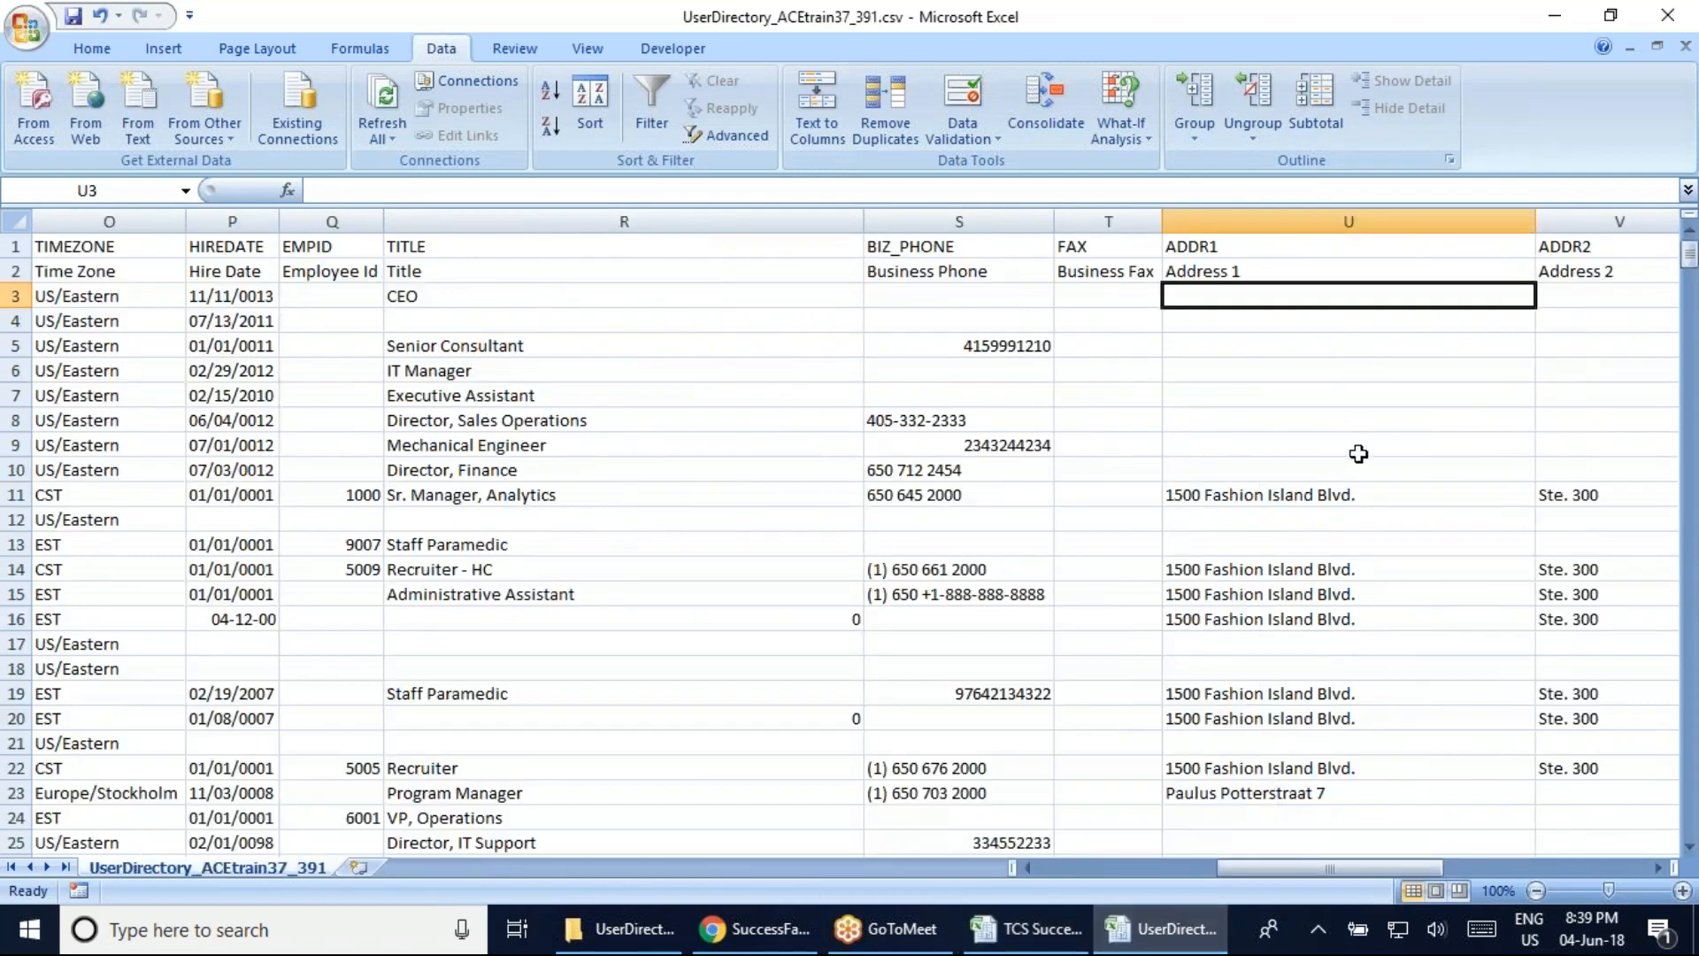
Move along row 3 to column AY, then AutoFit column AR to show MATRIX_MANAGER
key(Right)
key(Right)
key(Right)
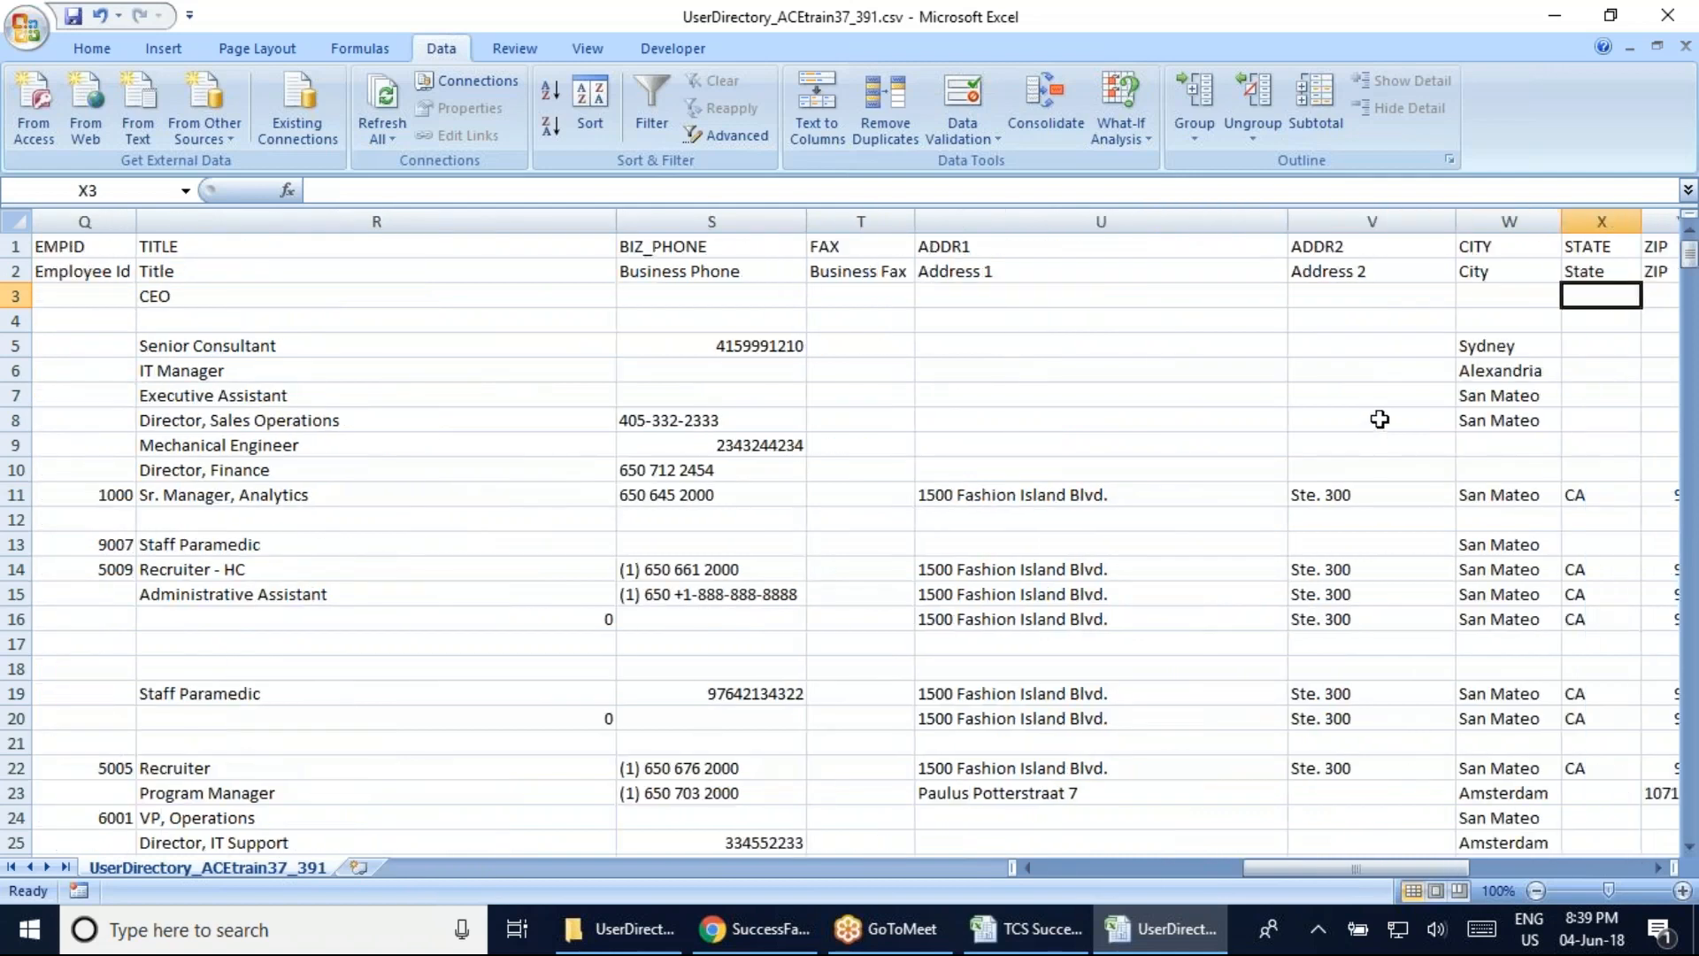
key(Right)
key(Right)
key(Right)
key(Right)
key(Right)
key(Right)
key(Right)
key(Right)
key(Right)
key(Right)
key(Right)
key(Right)
key(Right)
key(Right)
key(Right)
key(Right)
key(Right)
key(Right)
key(Right)
key(Right)
key(Right)
key(Right)
key(Right)
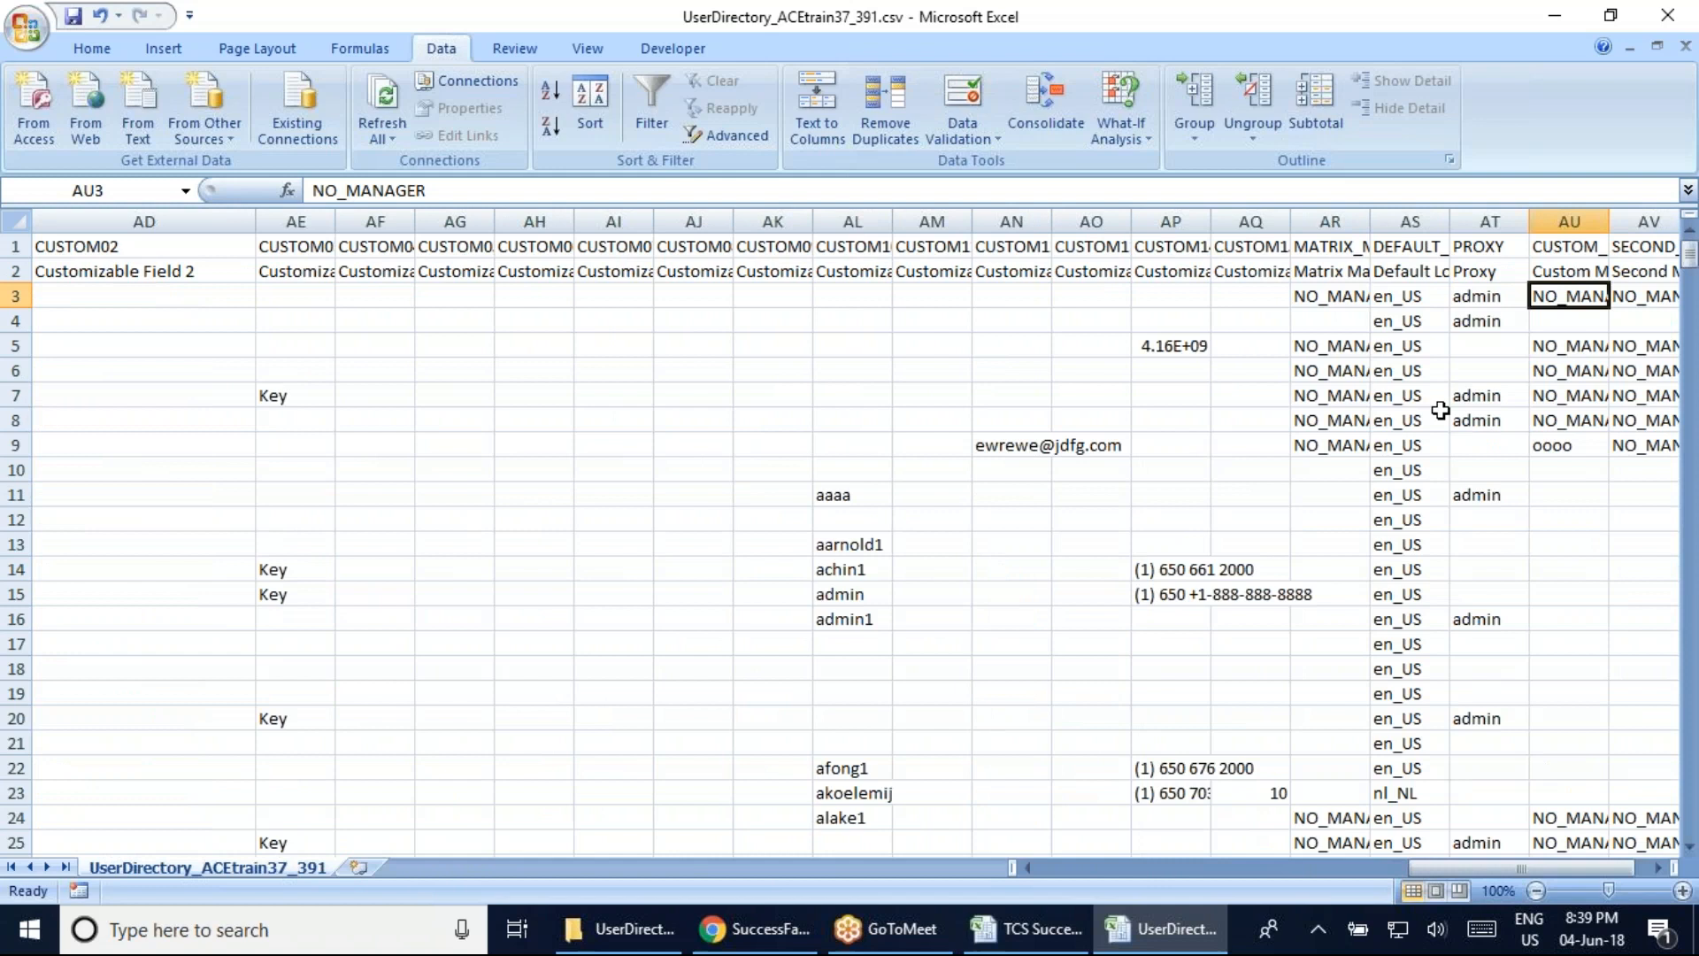
key(Right)
key(Right)
key(Right)
key(Right)
key(Left)
key(Left)
key(Left)
key(Left)
key(Left)
key(Left)
key(Left)
key(Left)
key(Left)
click(933, 269)
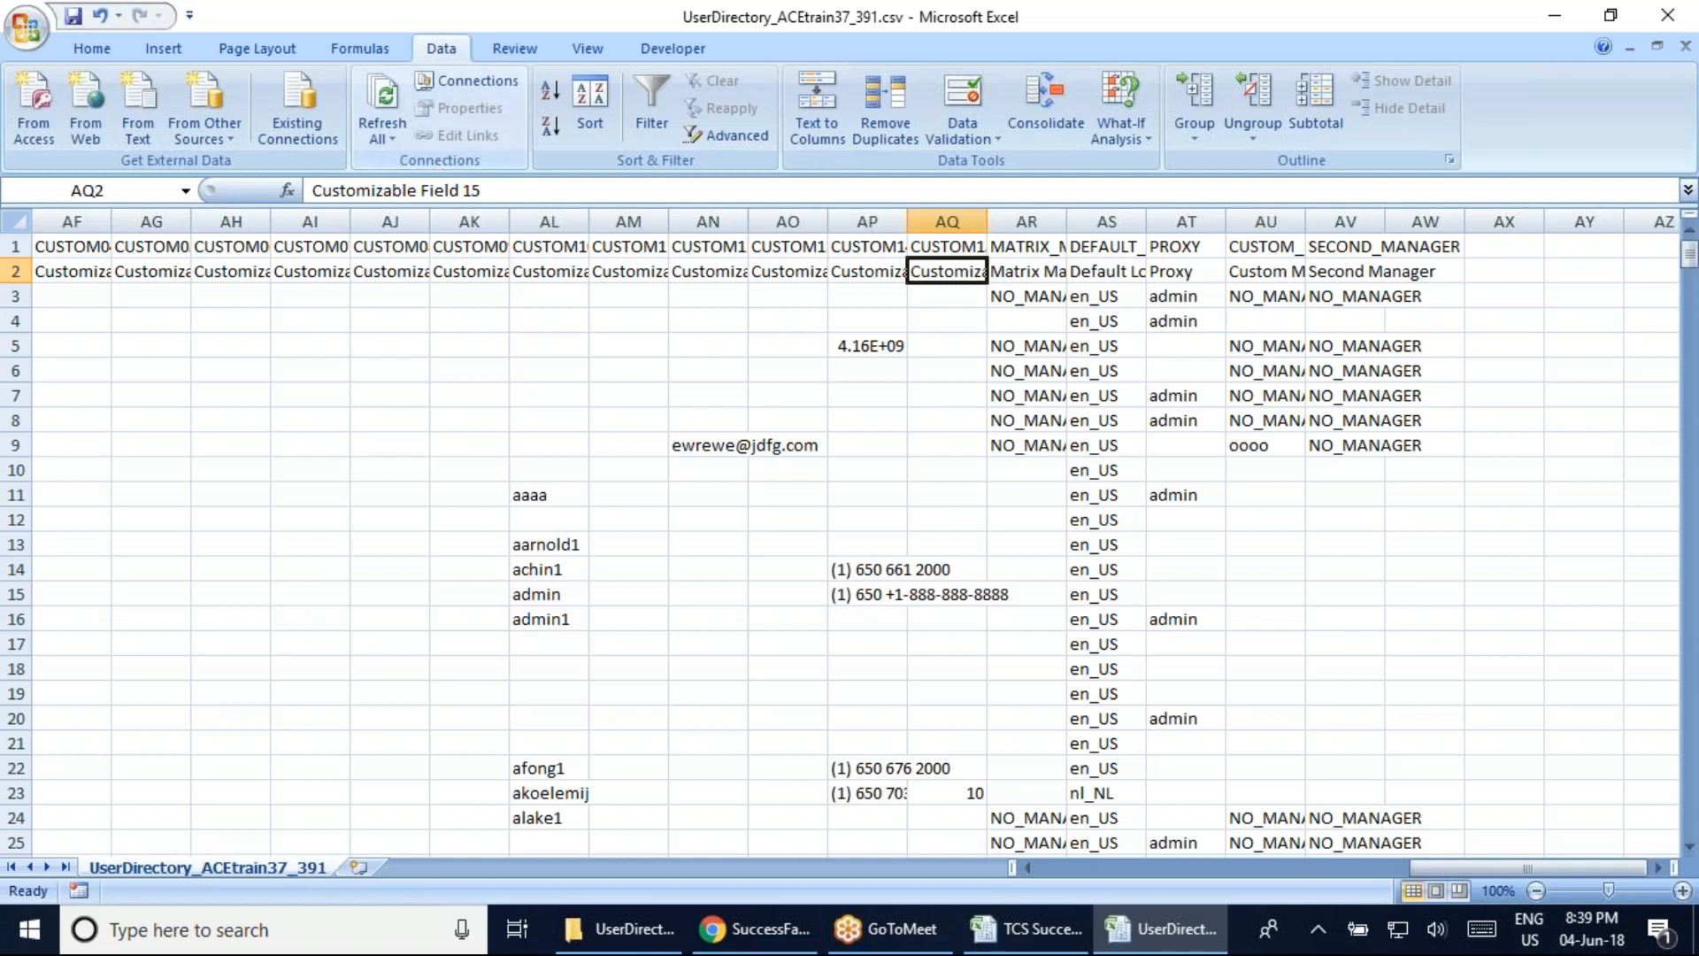
double_click(1067, 222)
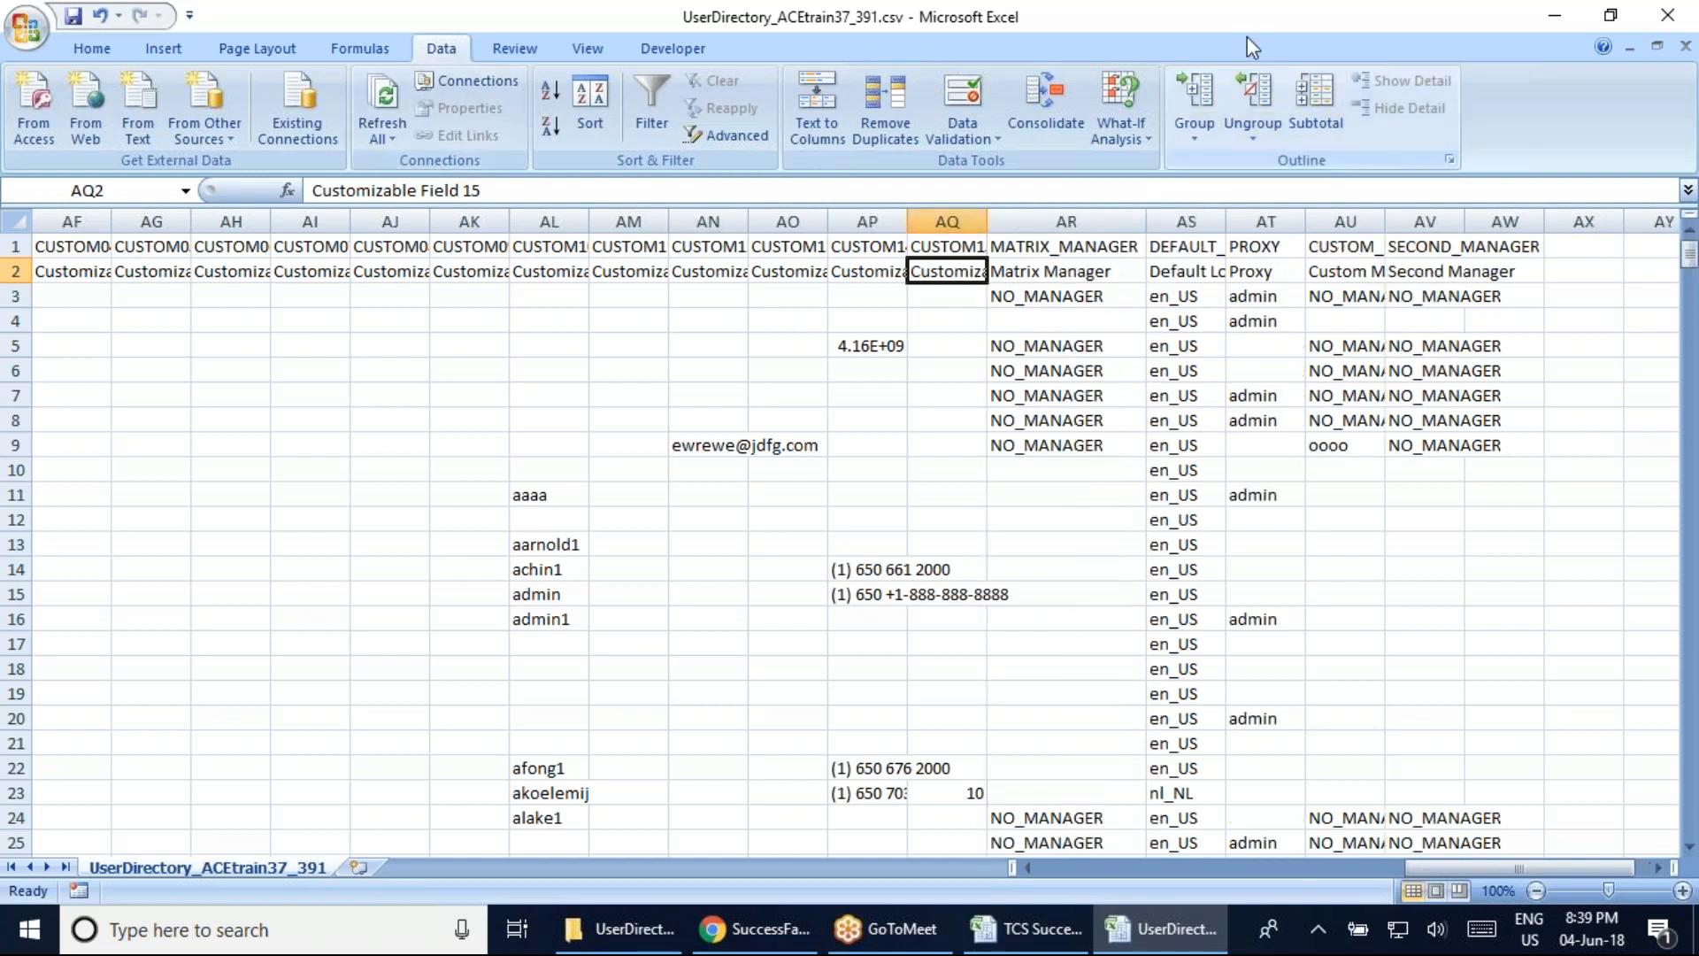
Page back left, checking Customizable Field 14 in AP2 and CUSTOM02 / Customizable Field 2 in AD
click(1556, 16)
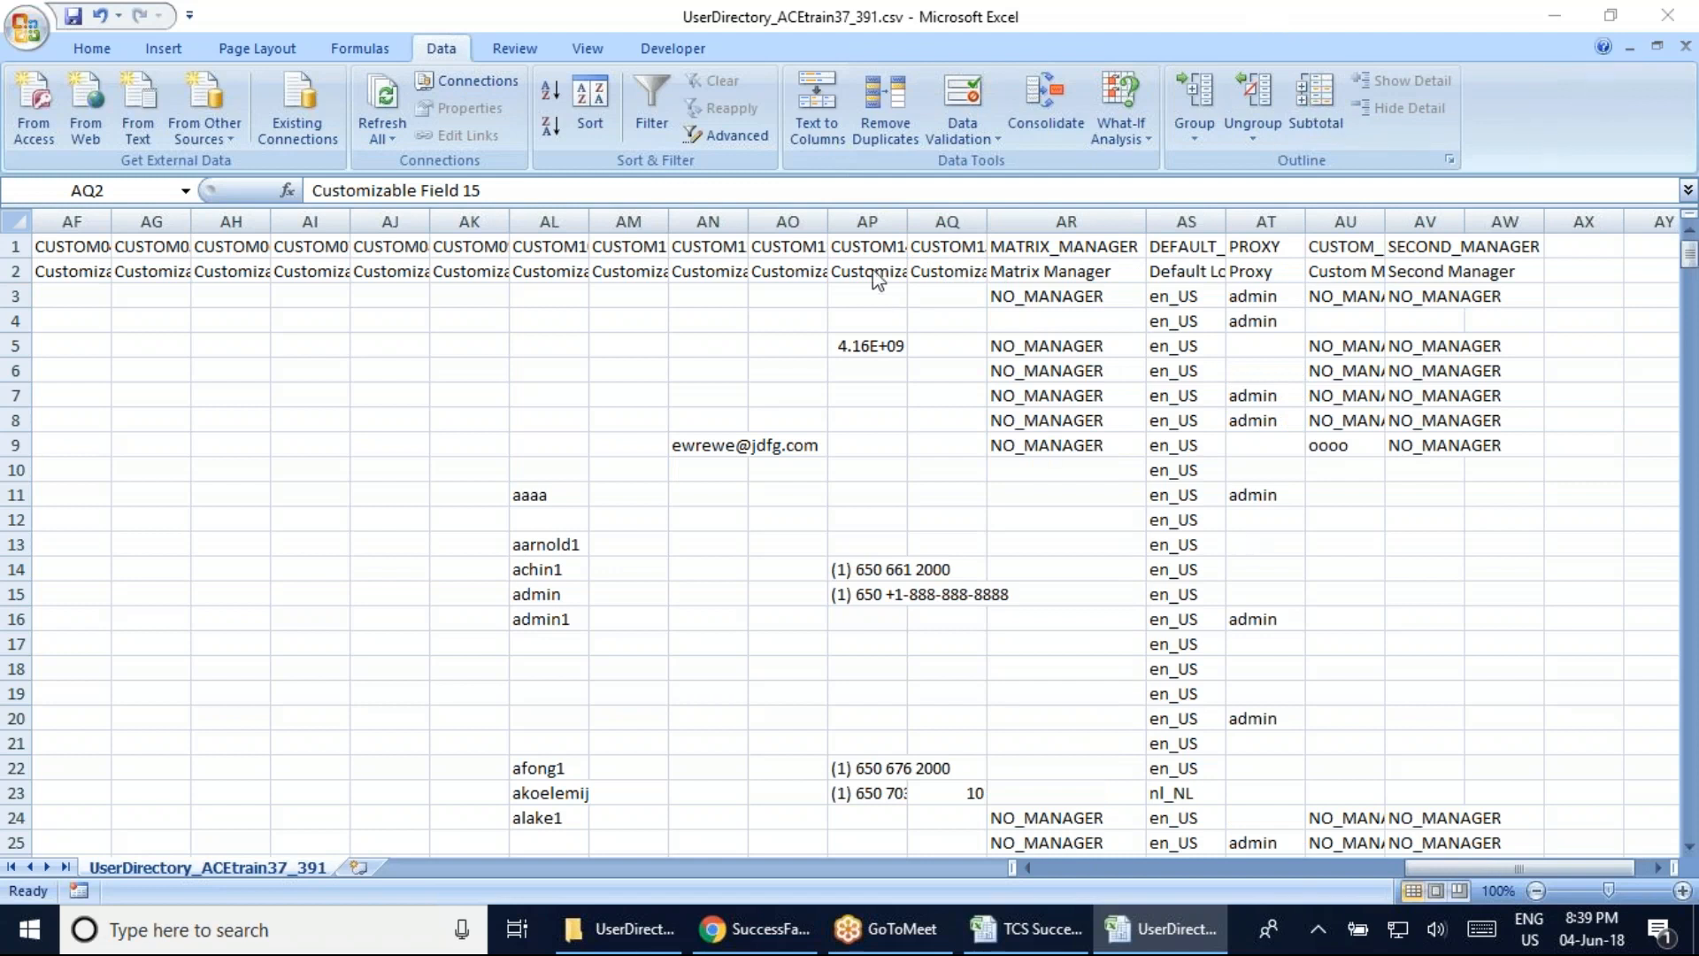
click(916, 274)
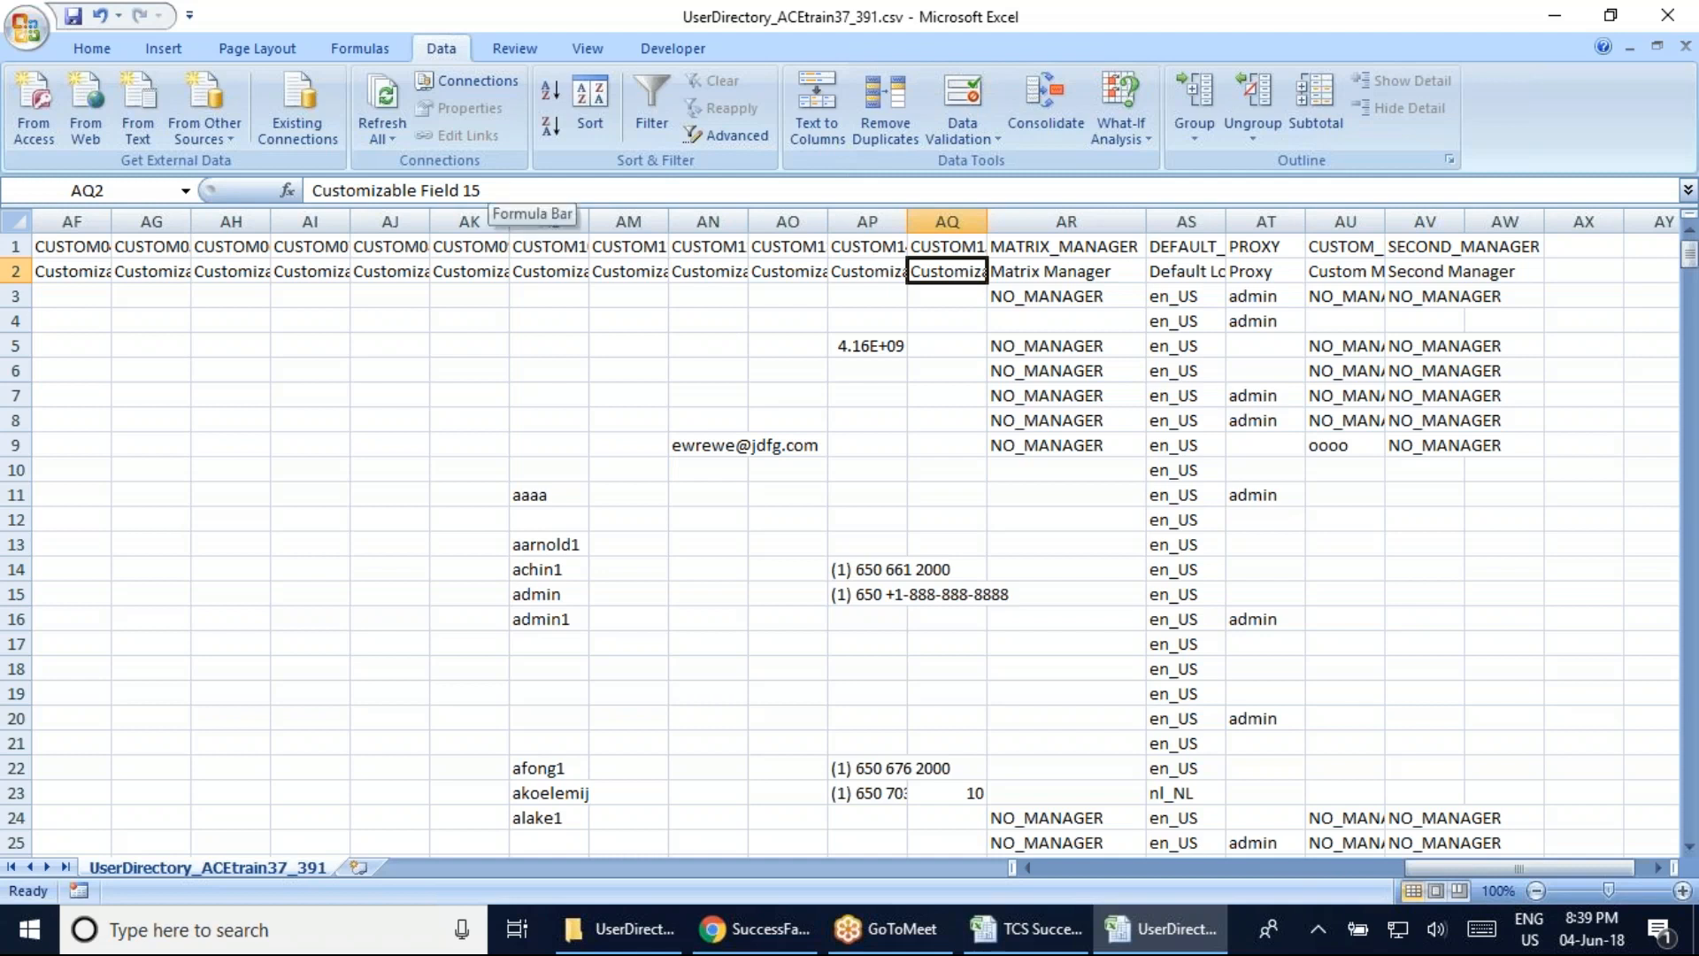
click(882, 273)
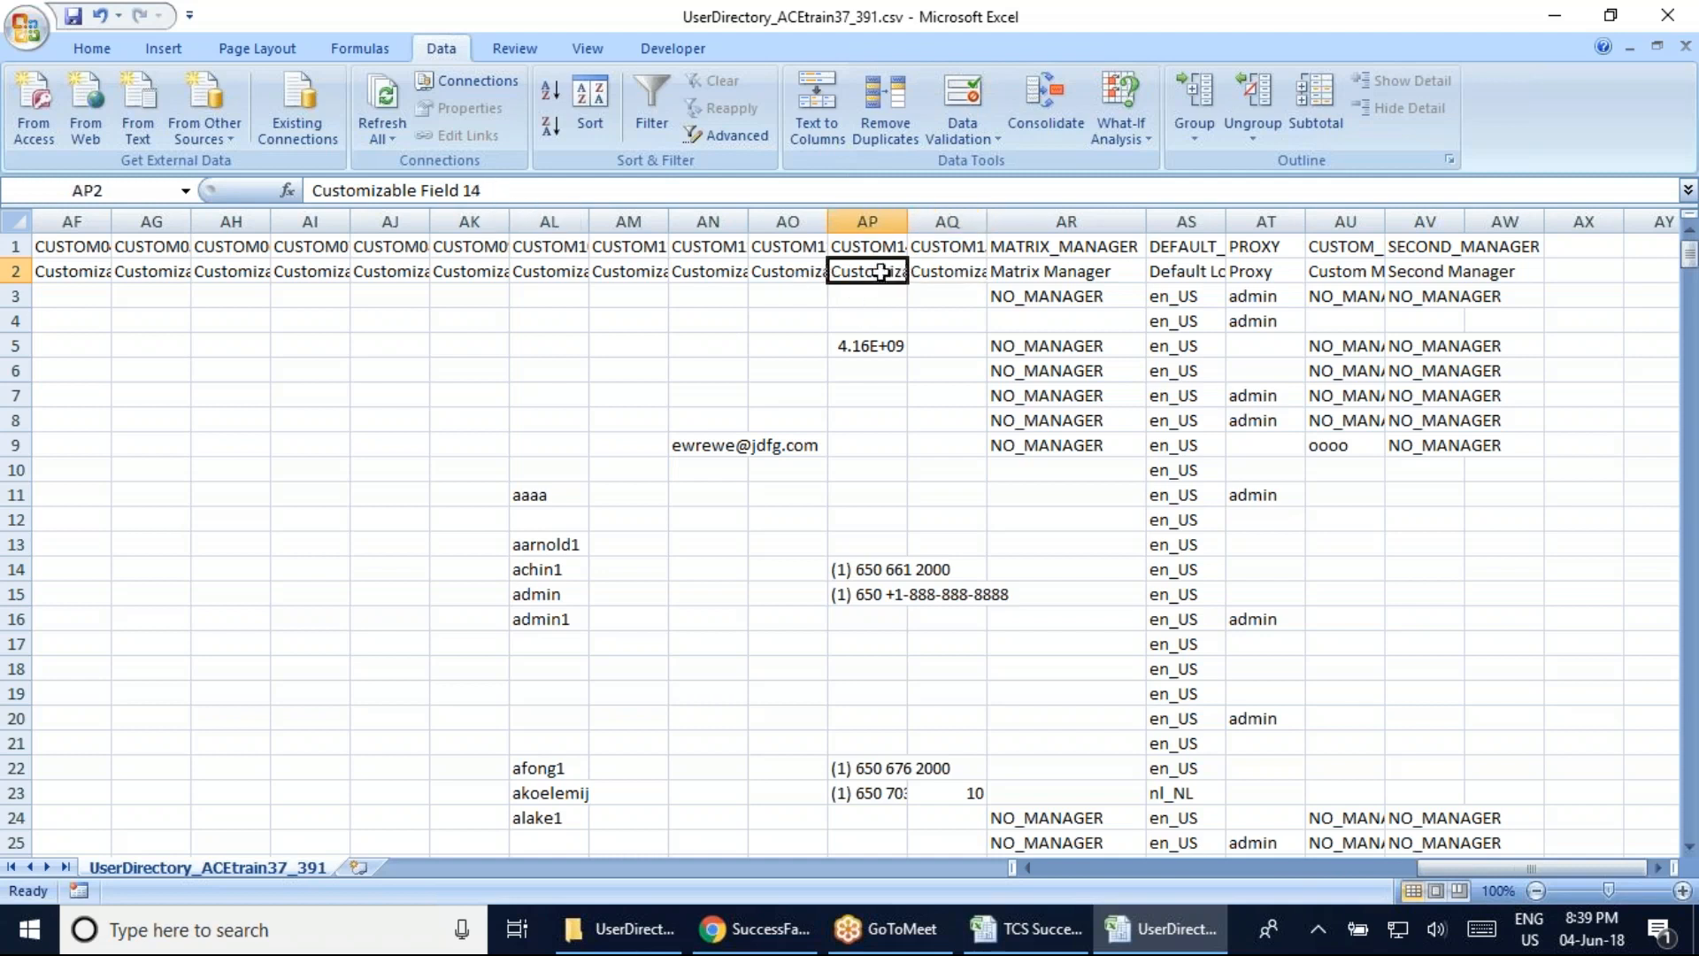
click(1264, 12)
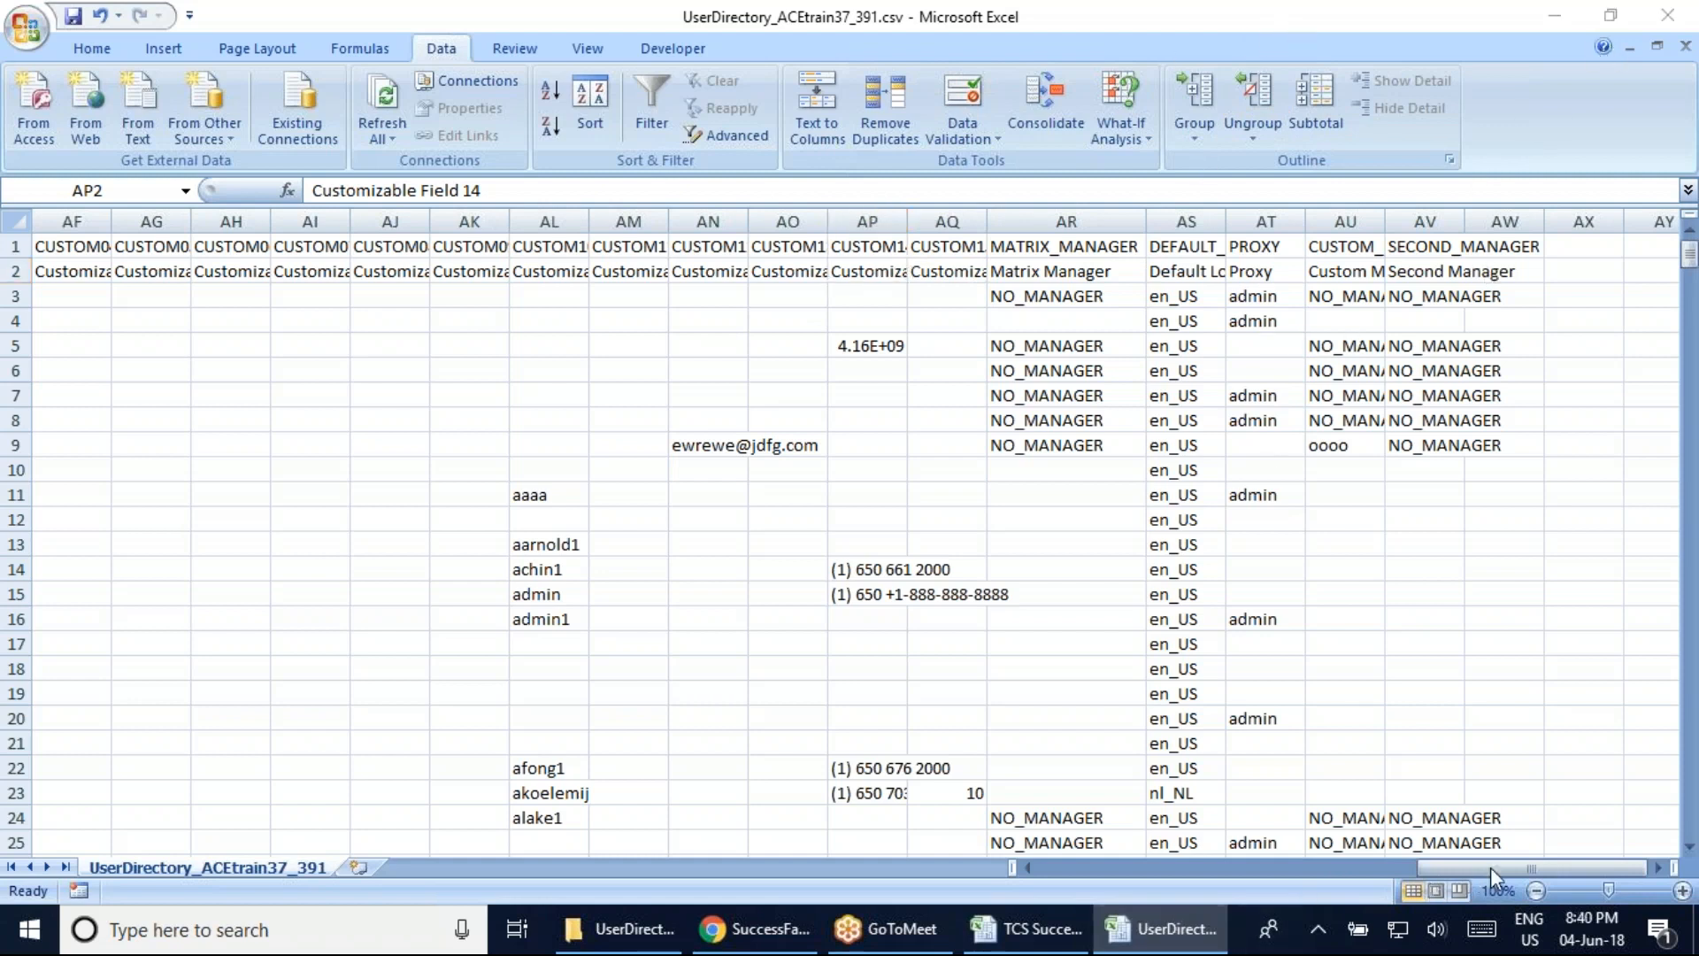
click(1358, 894)
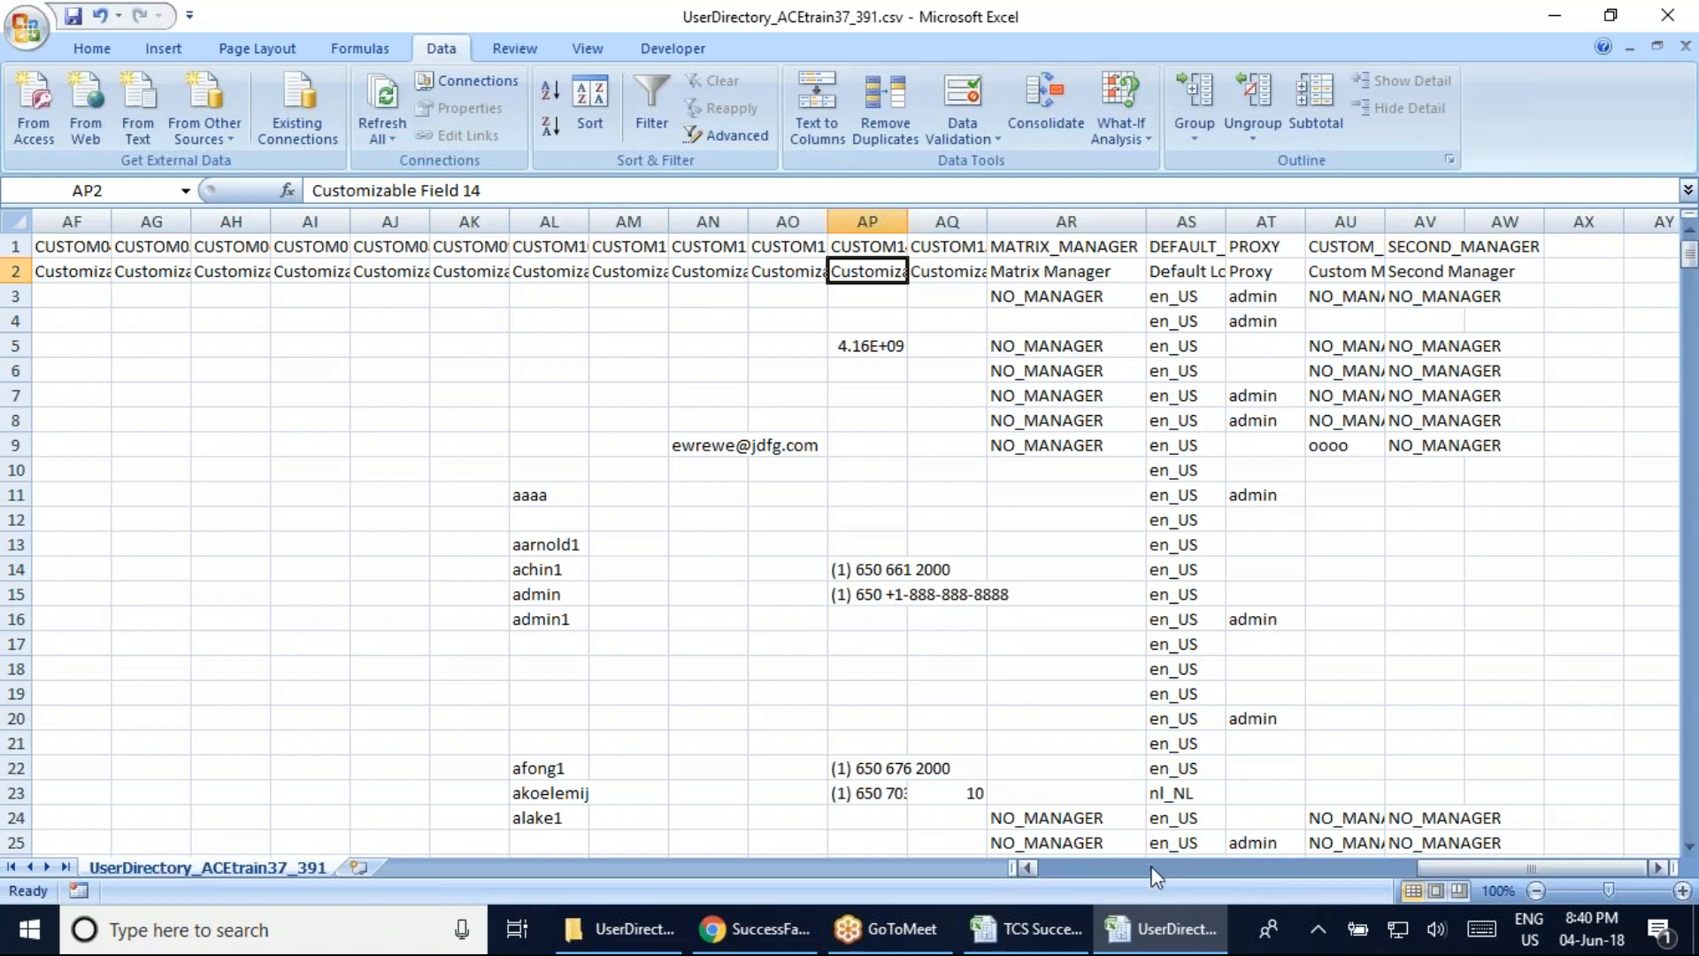
click(1149, 869)
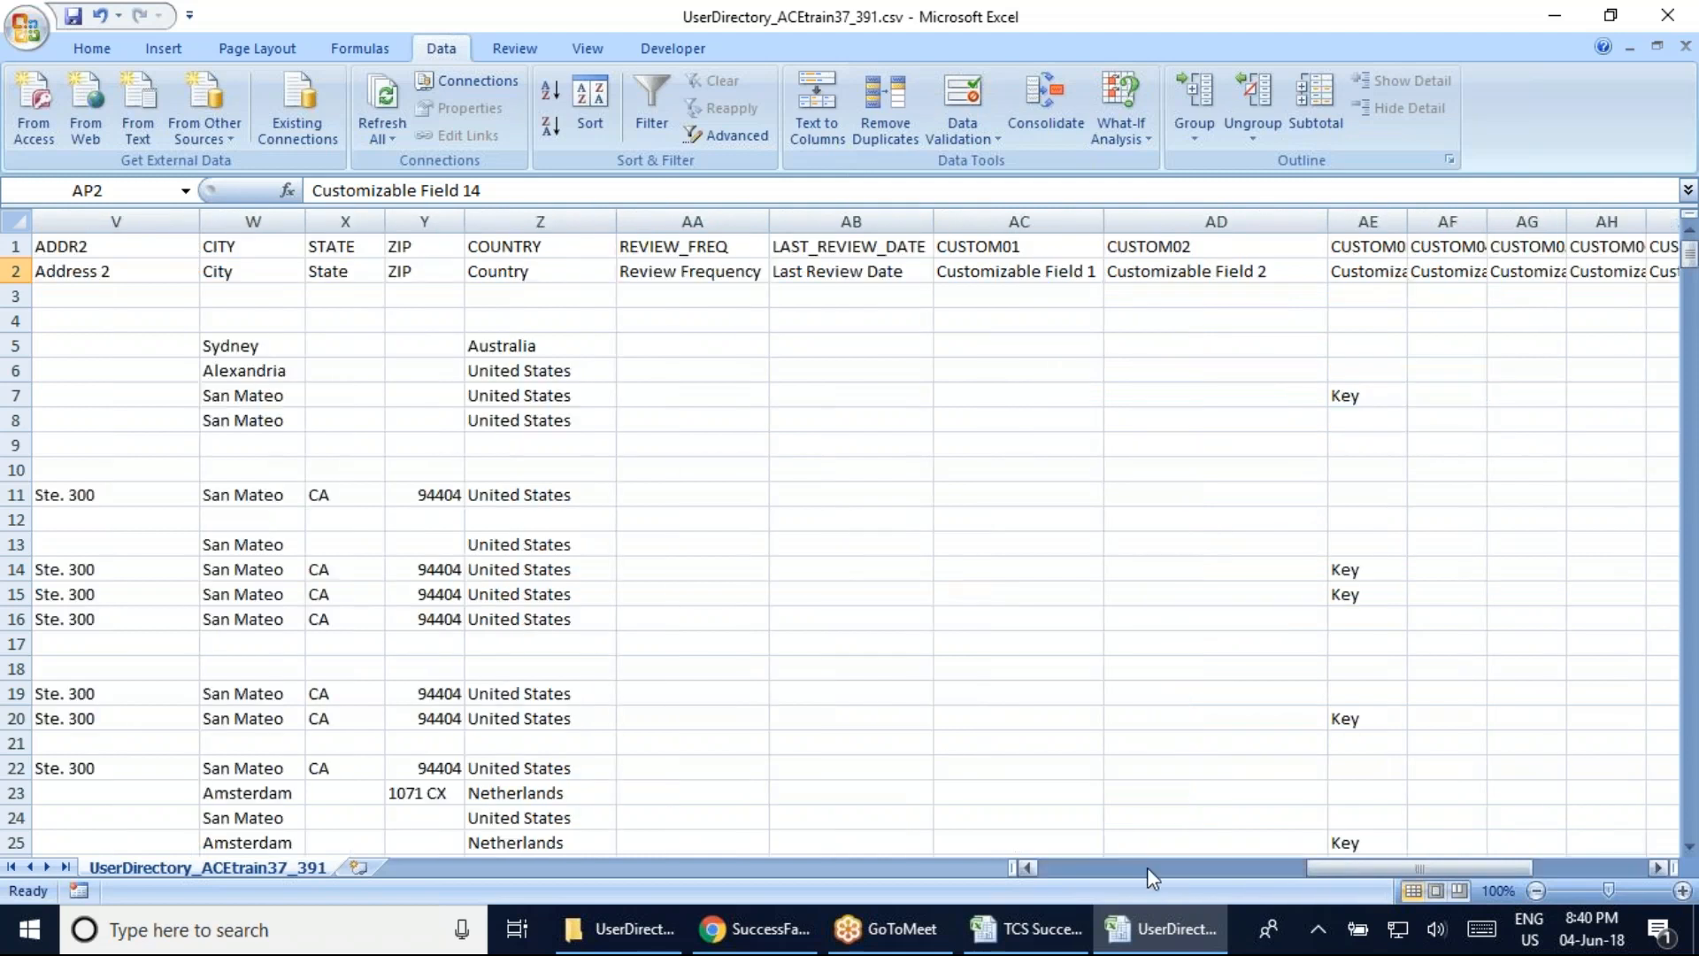
click(1157, 252)
click(1167, 272)
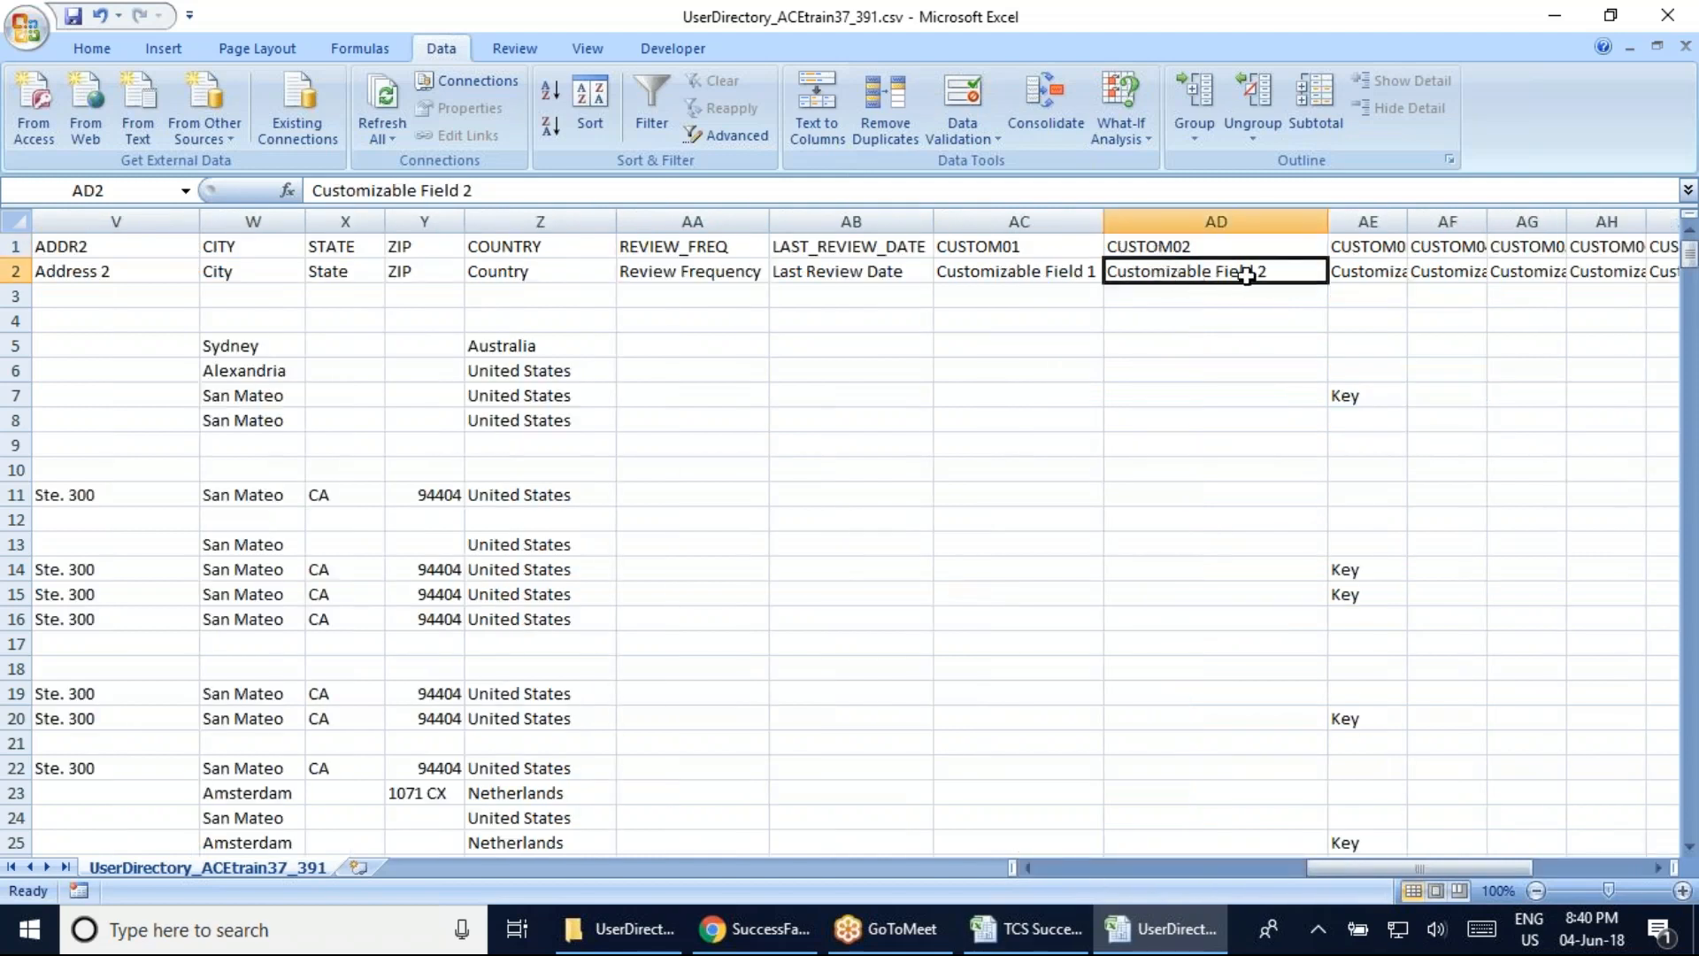
click(1368, 269)
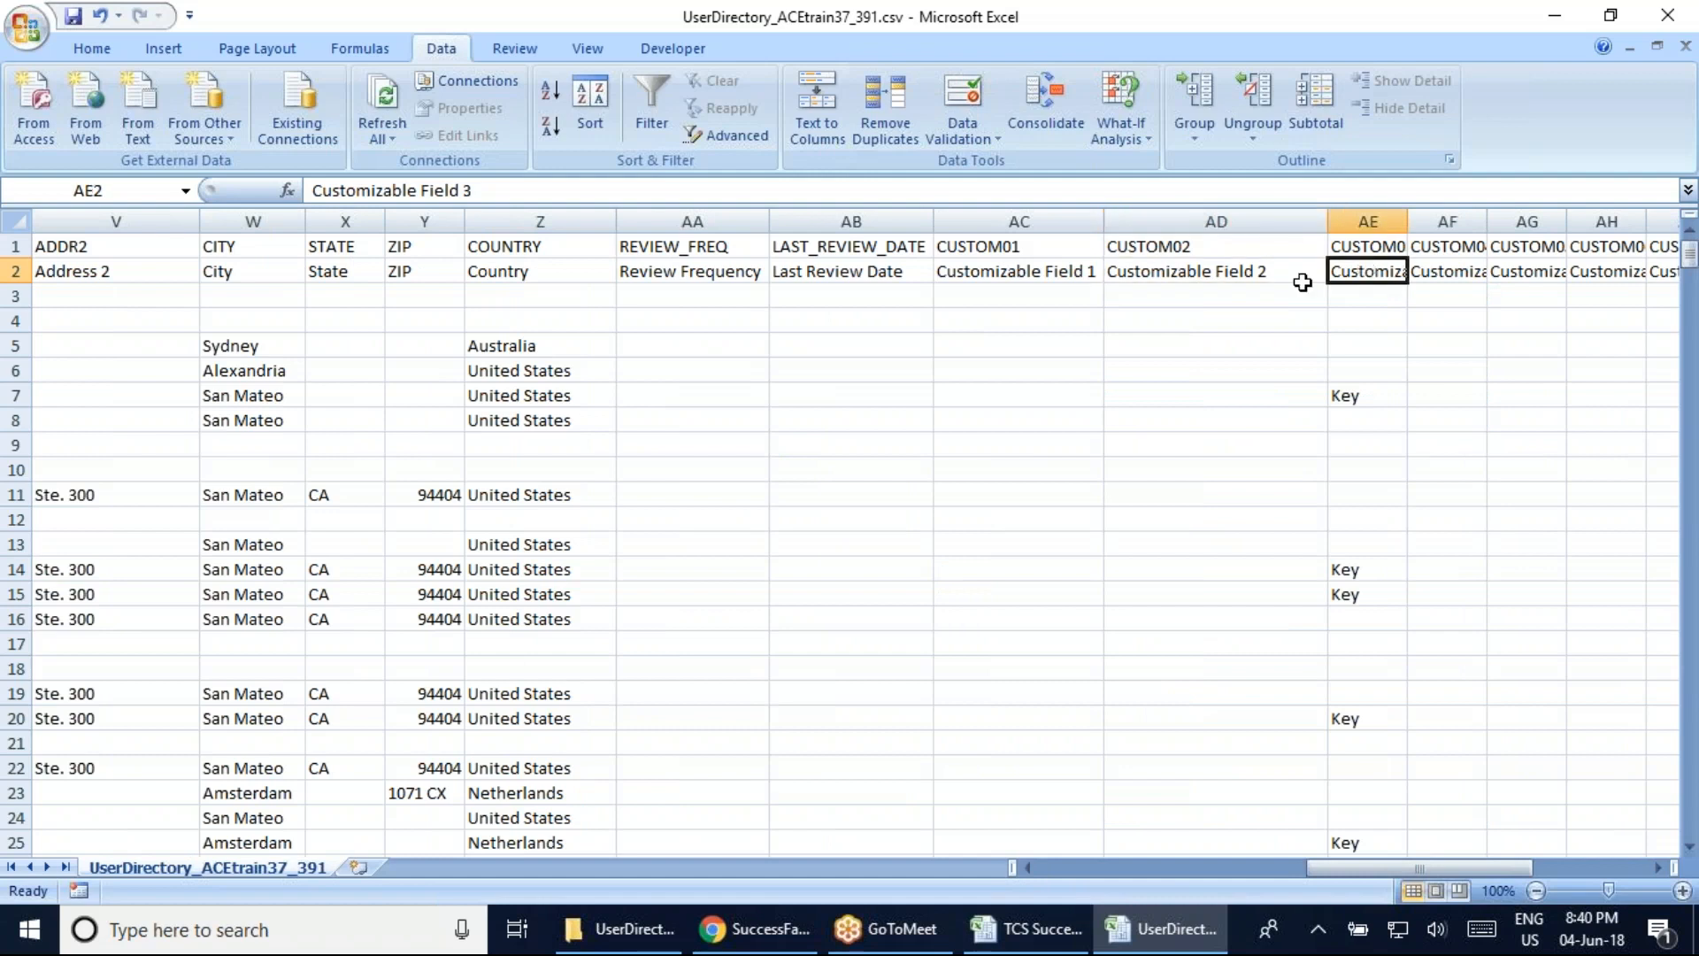
click(1250, 272)
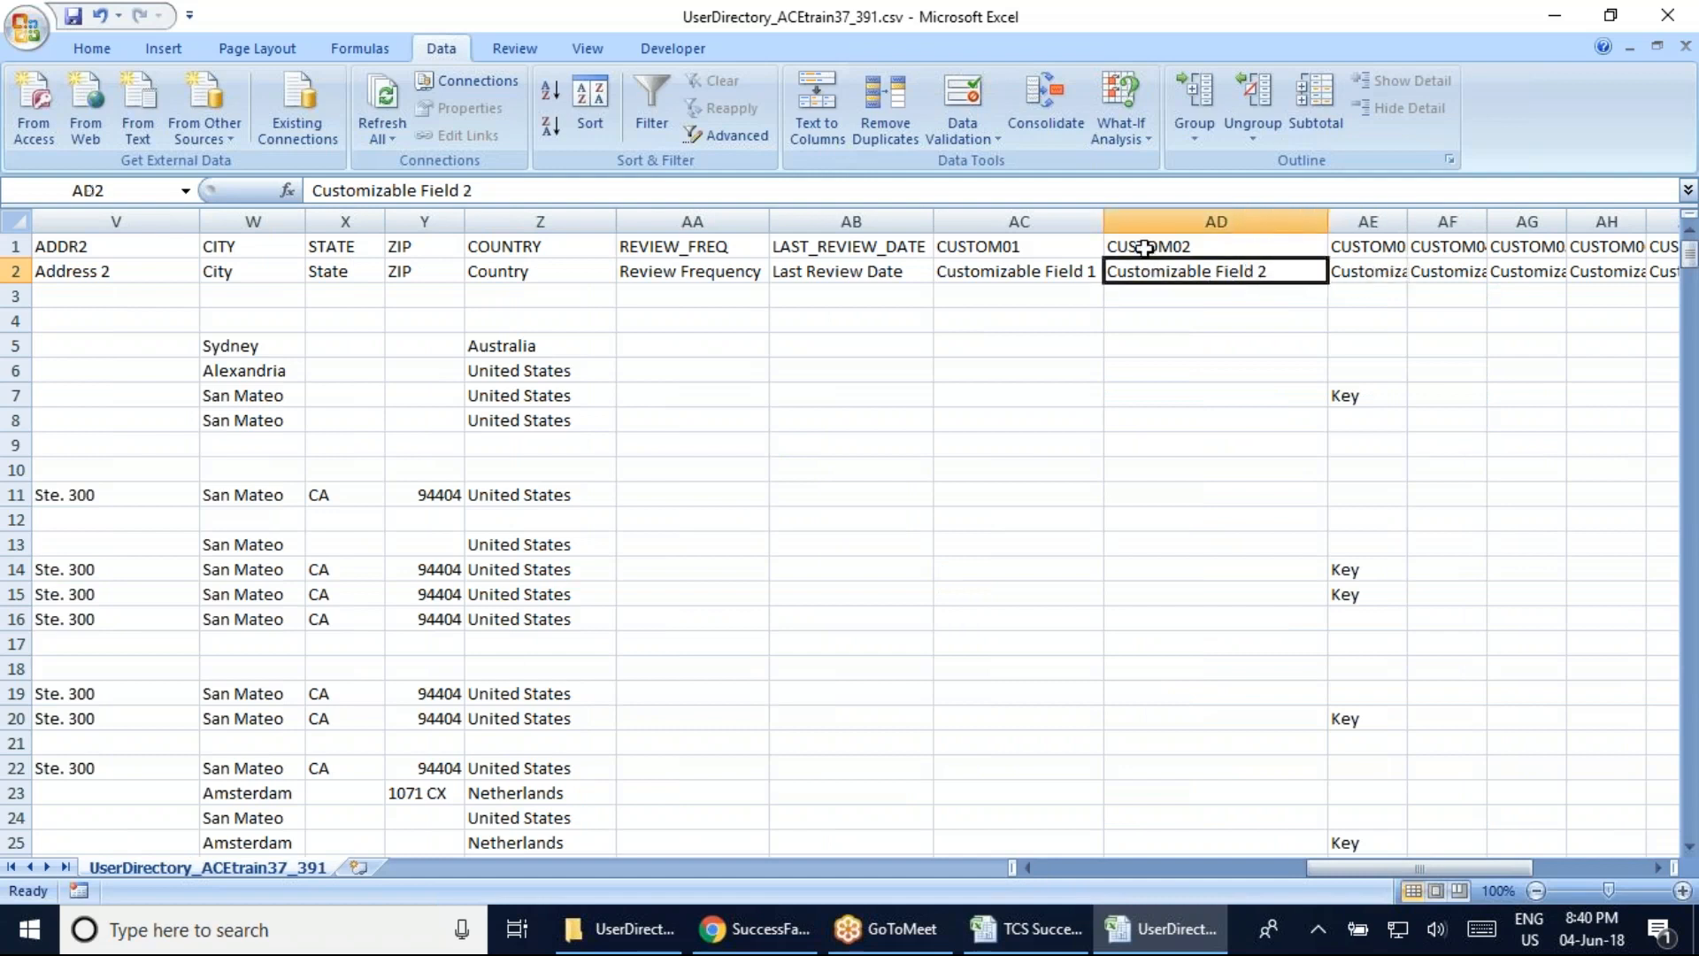
click(1175, 247)
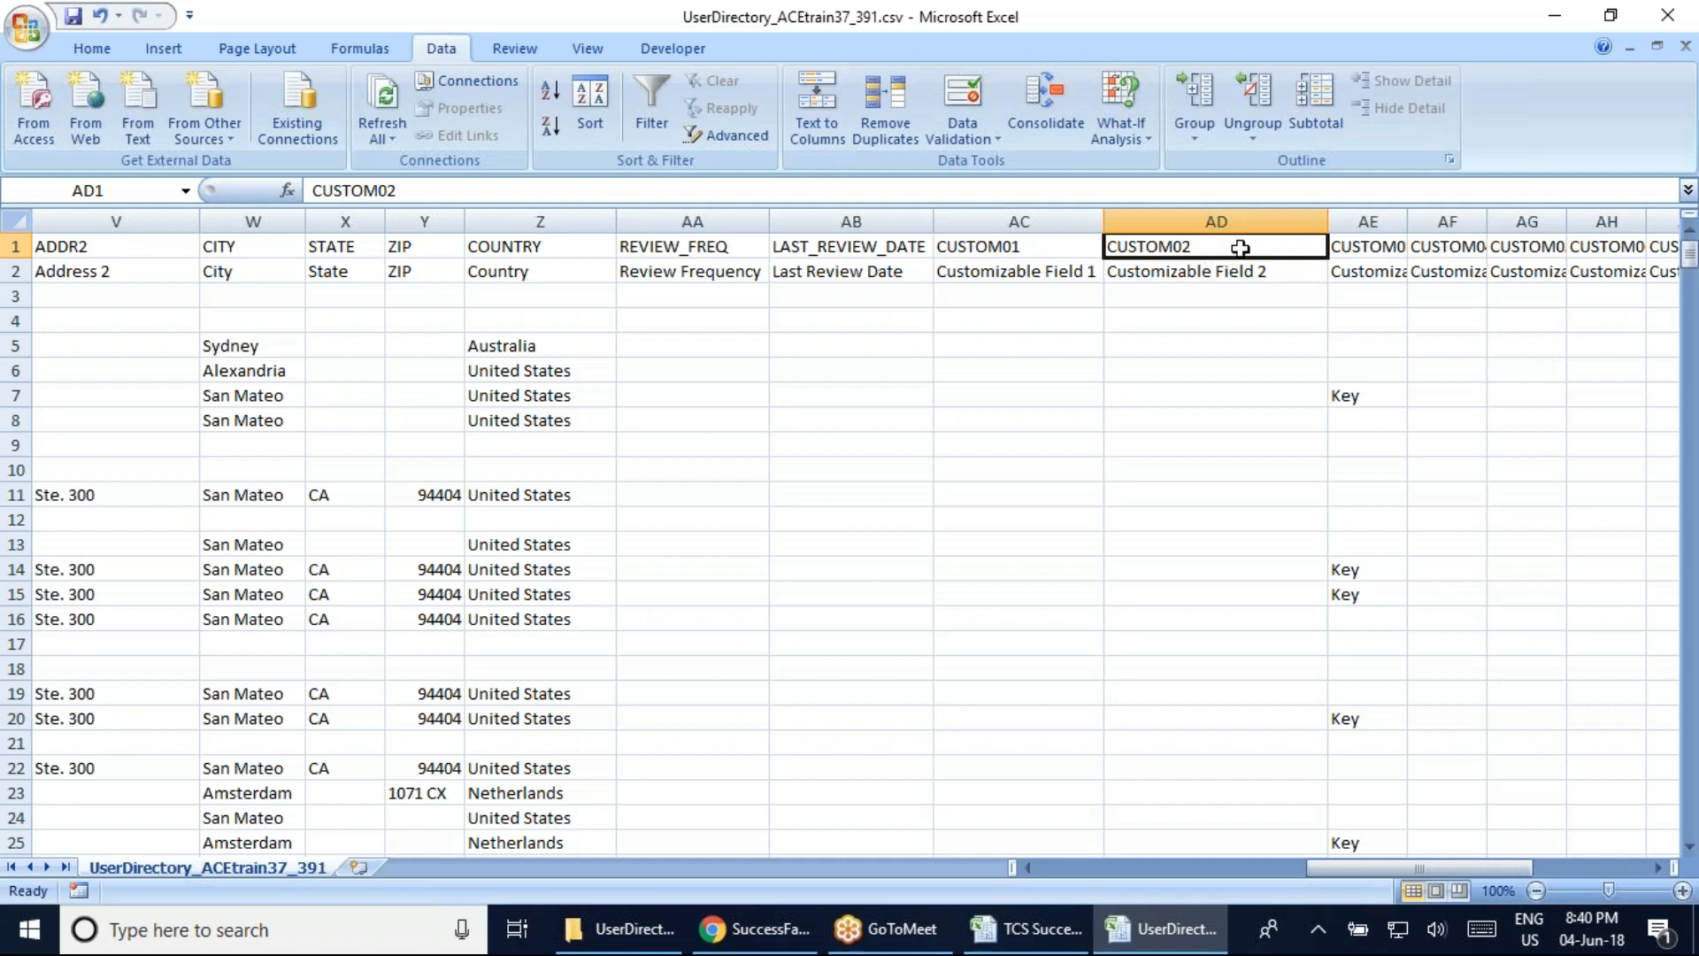
click(1383, 240)
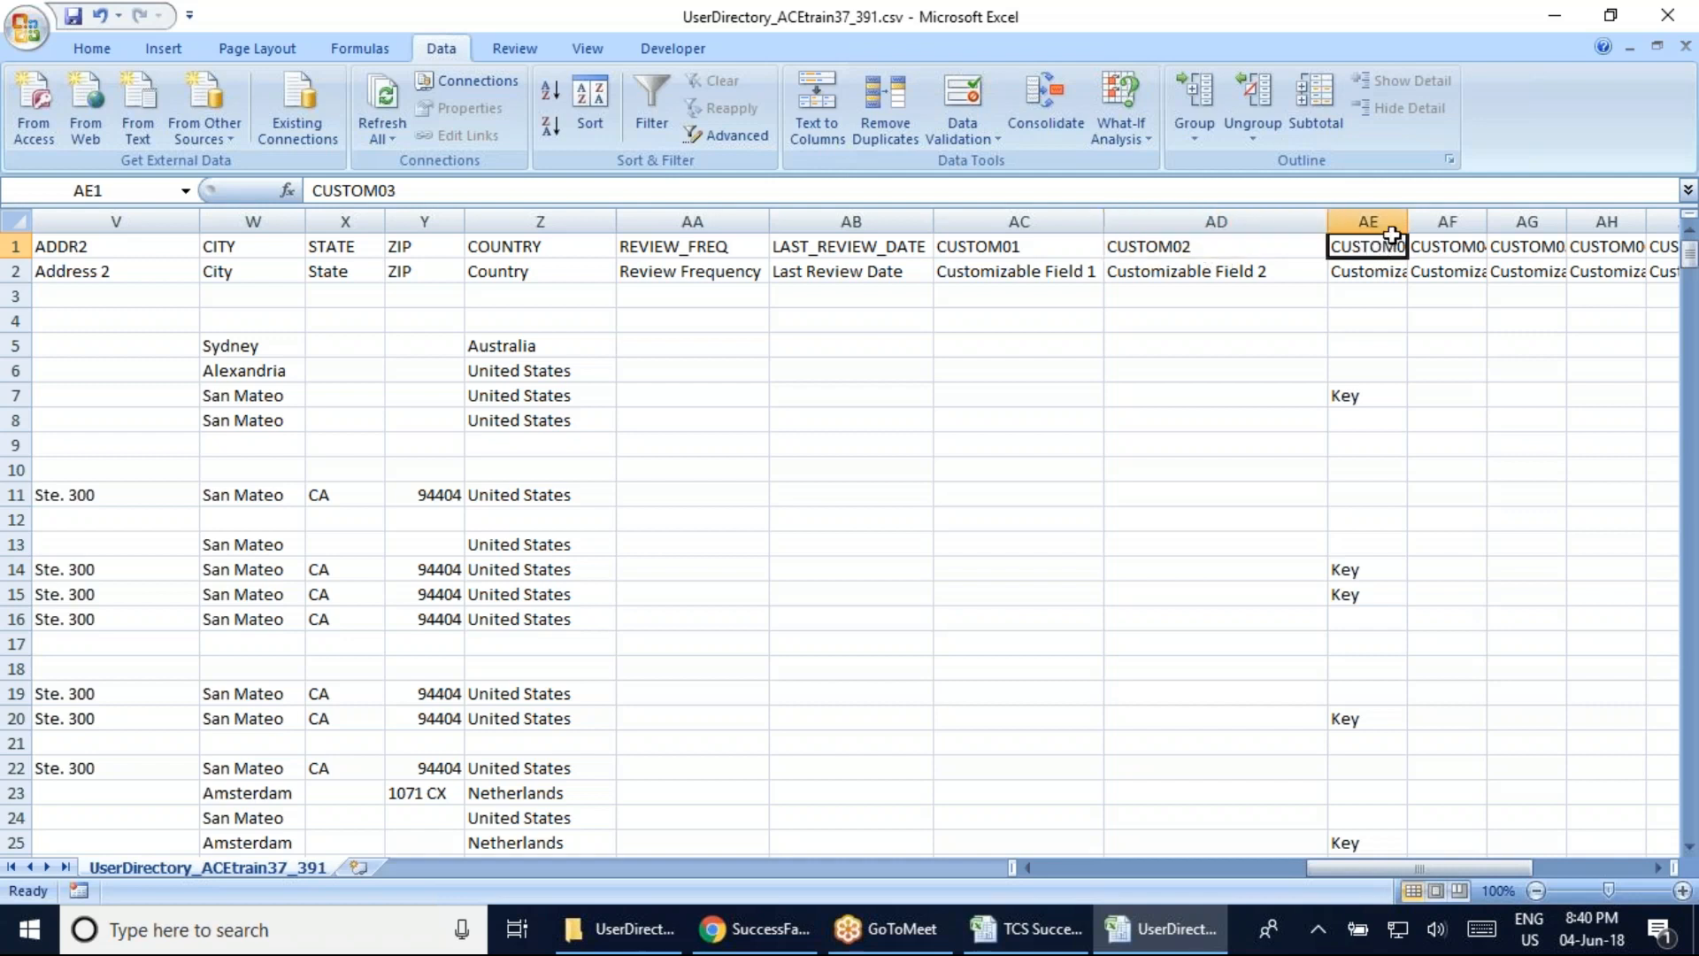
click(1200, 267)
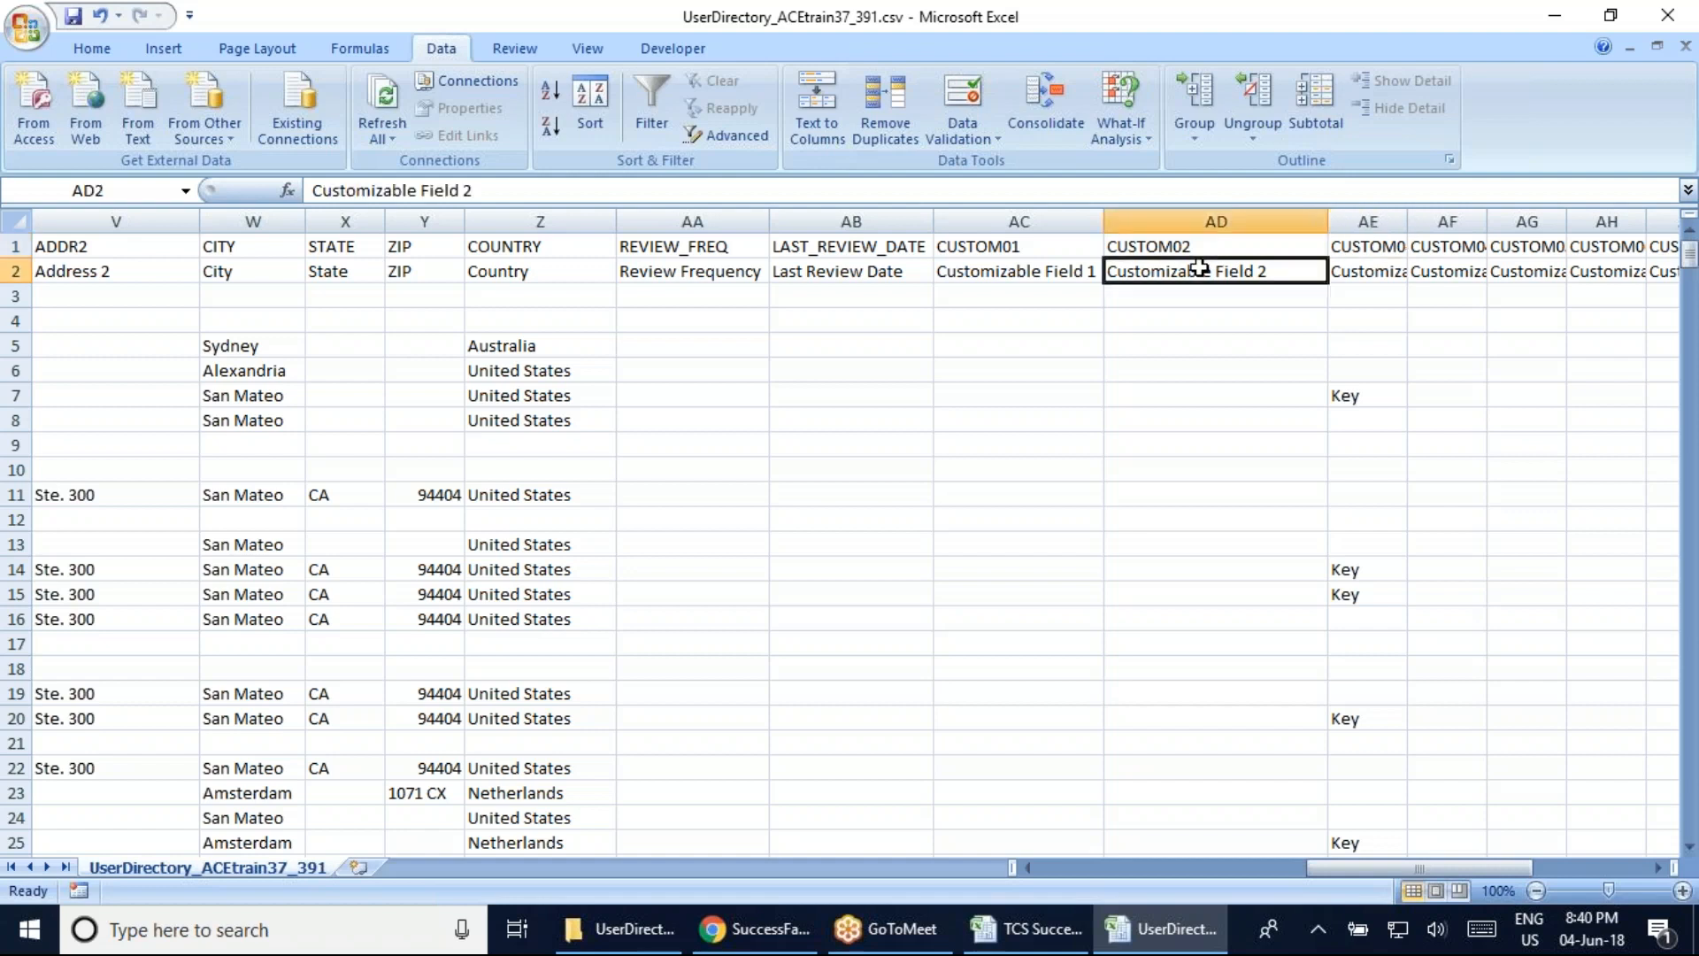
text(DOB)
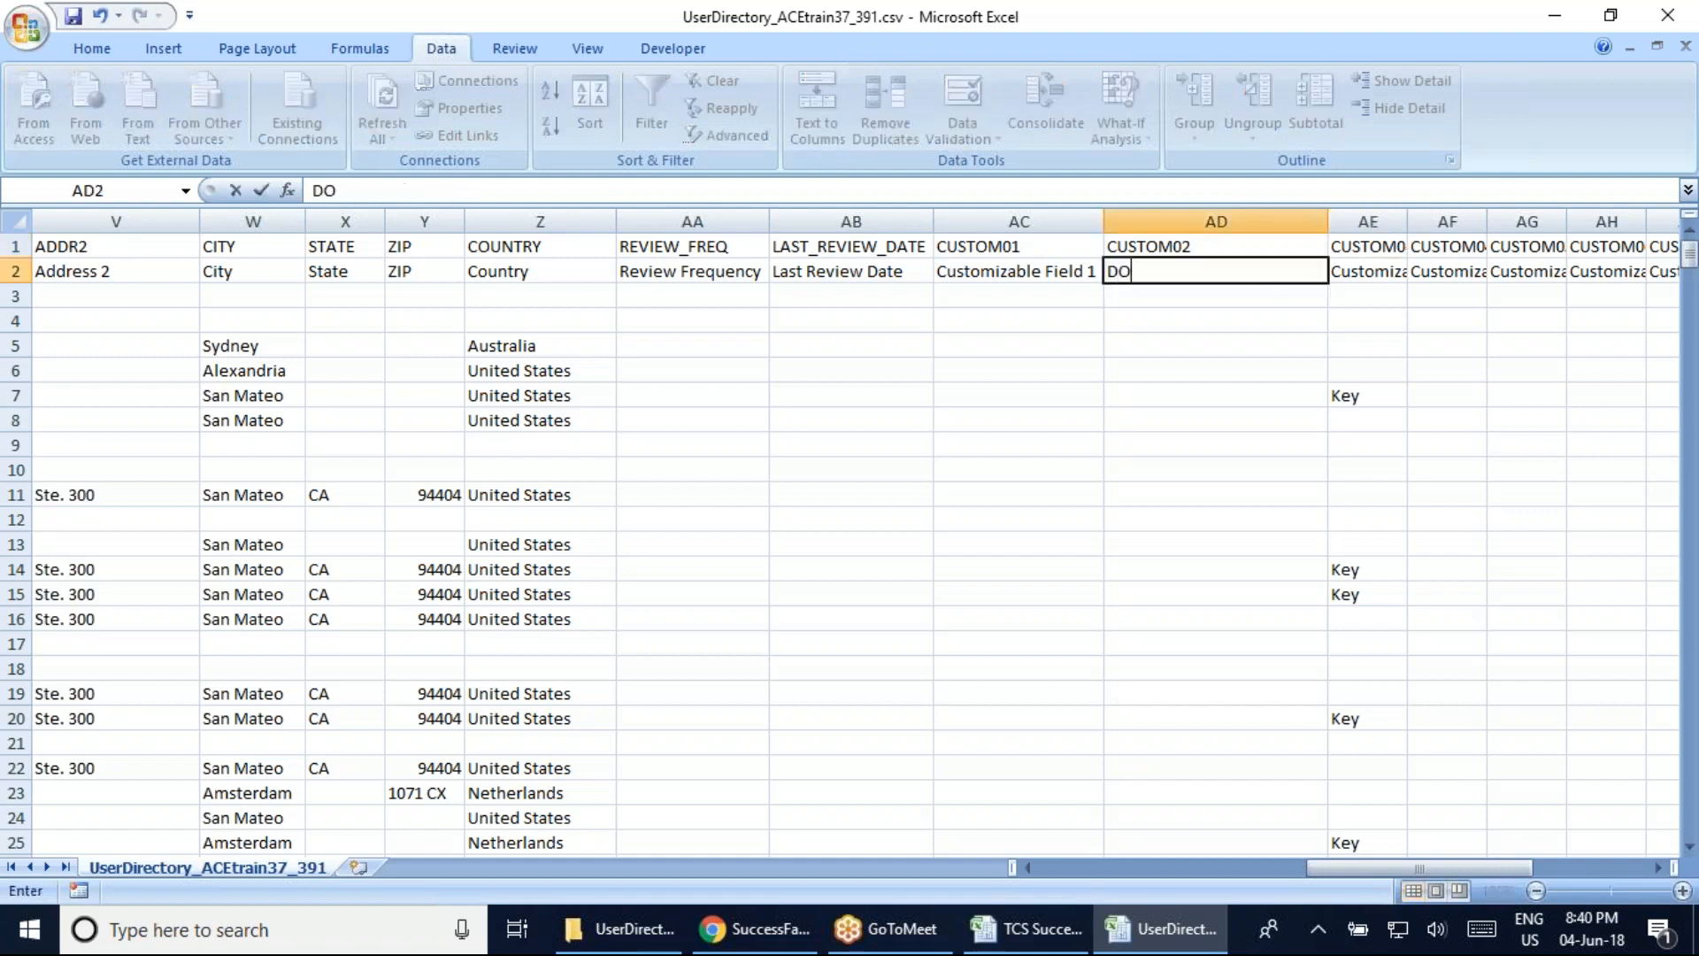
click(1204, 444)
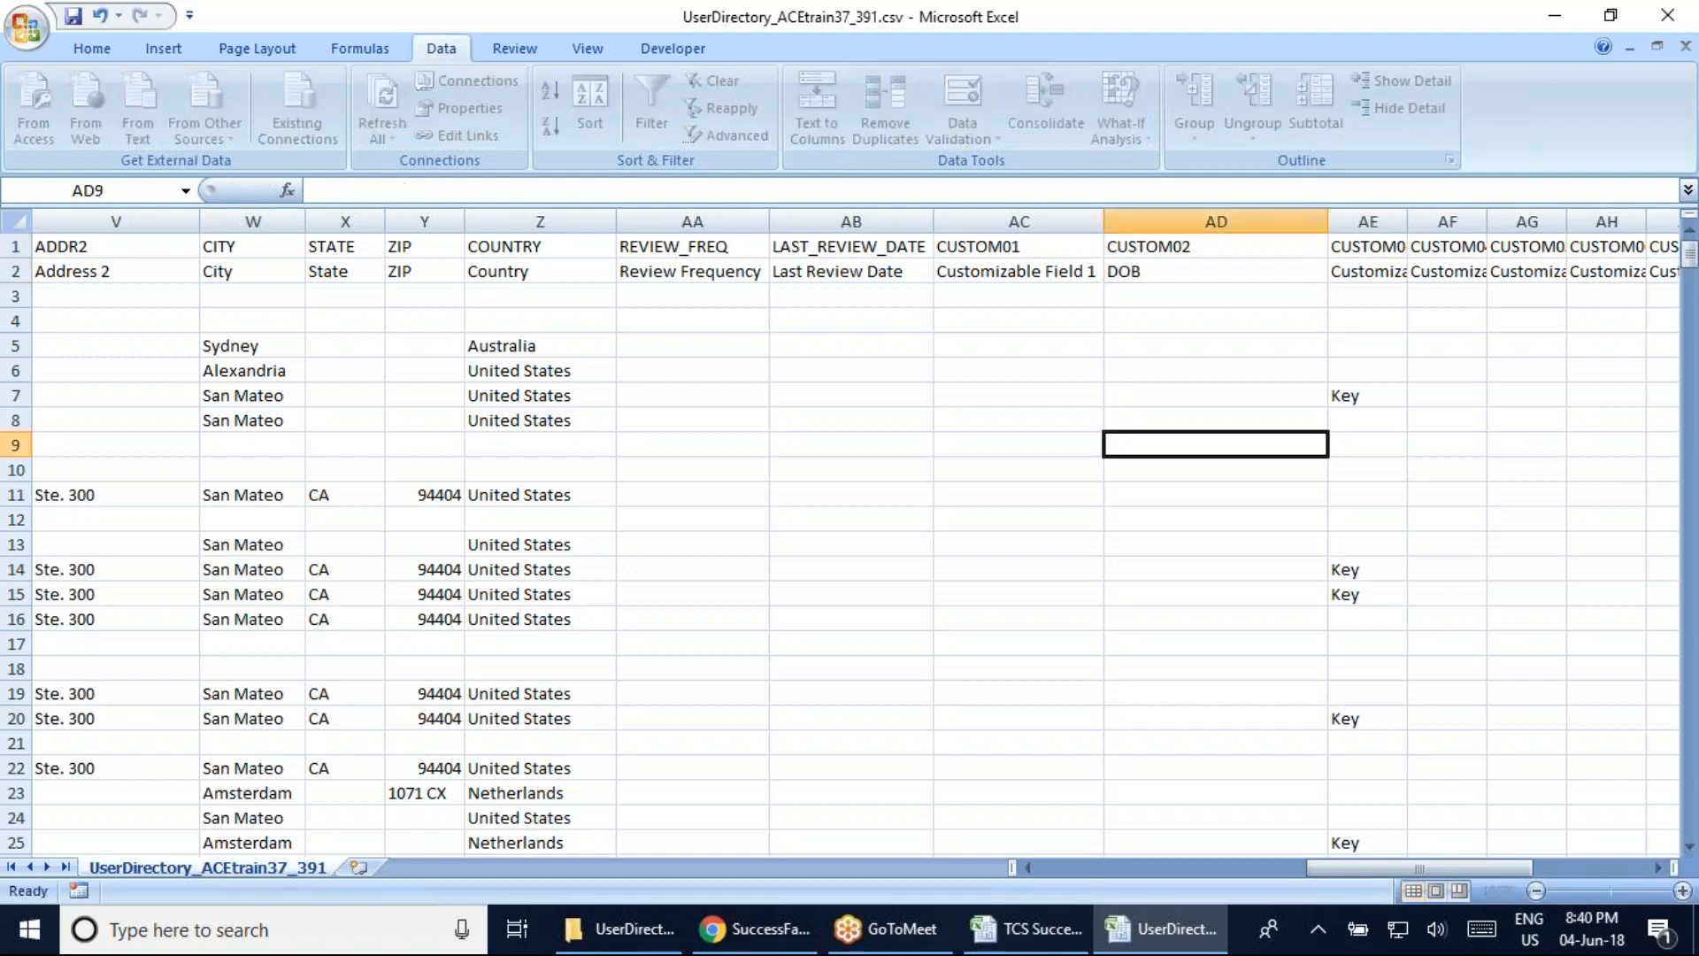
click(1191, 272)
click(1204, 246)
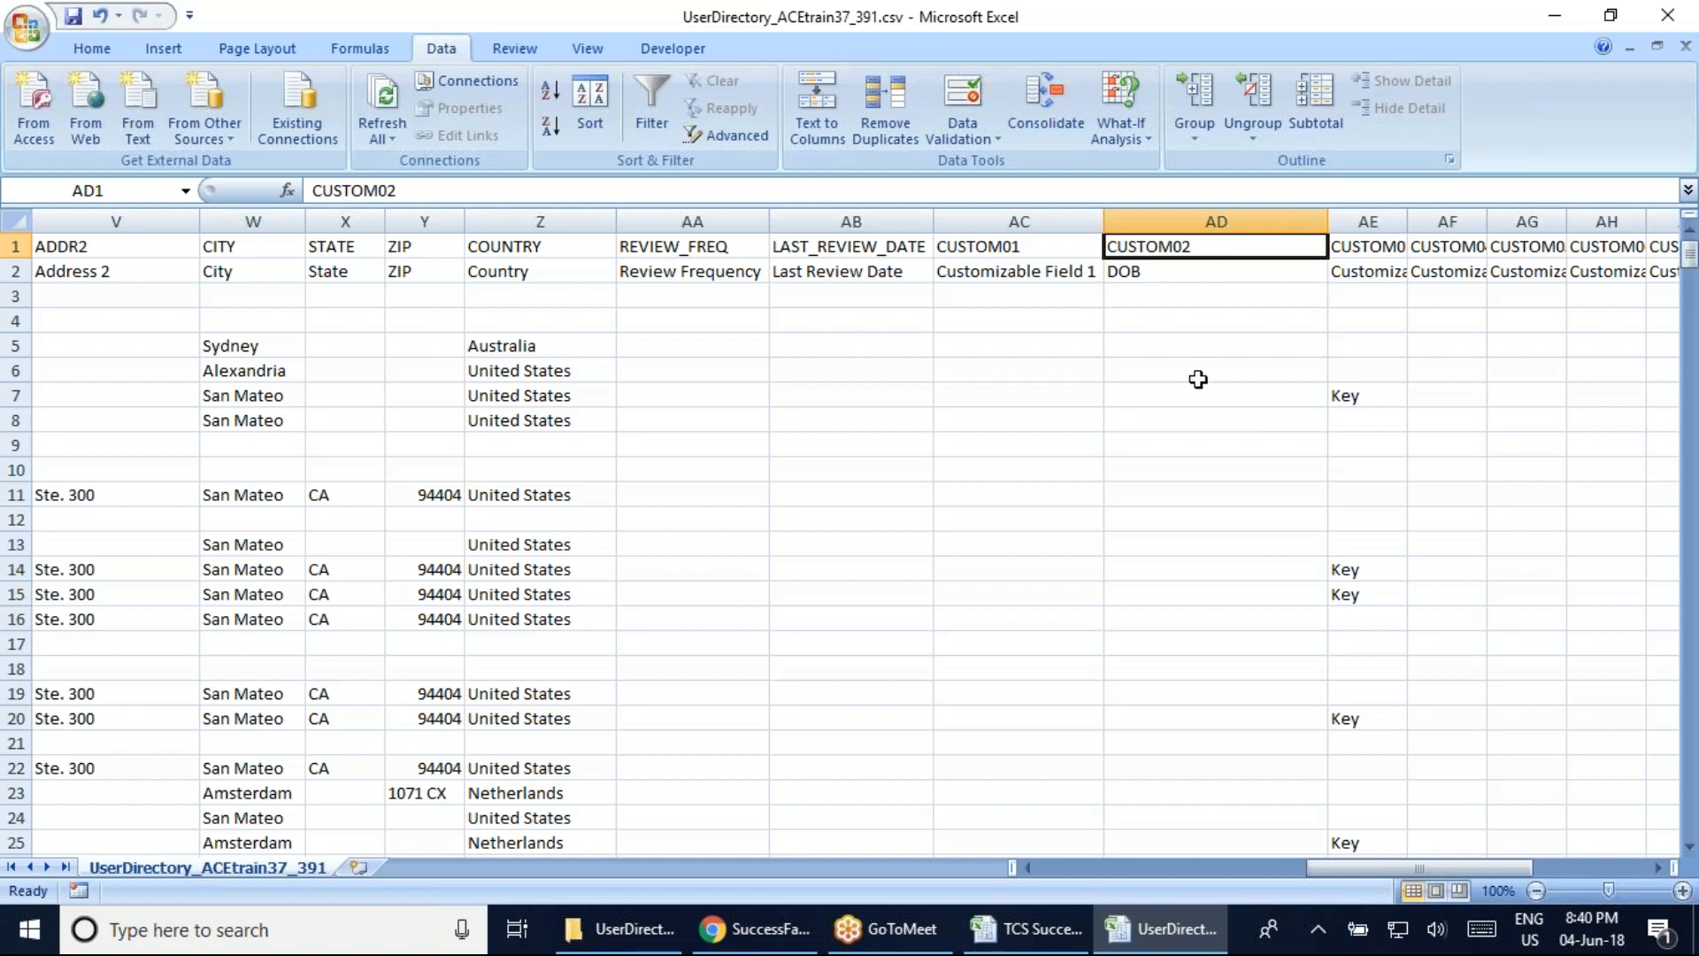
click(1179, 262)
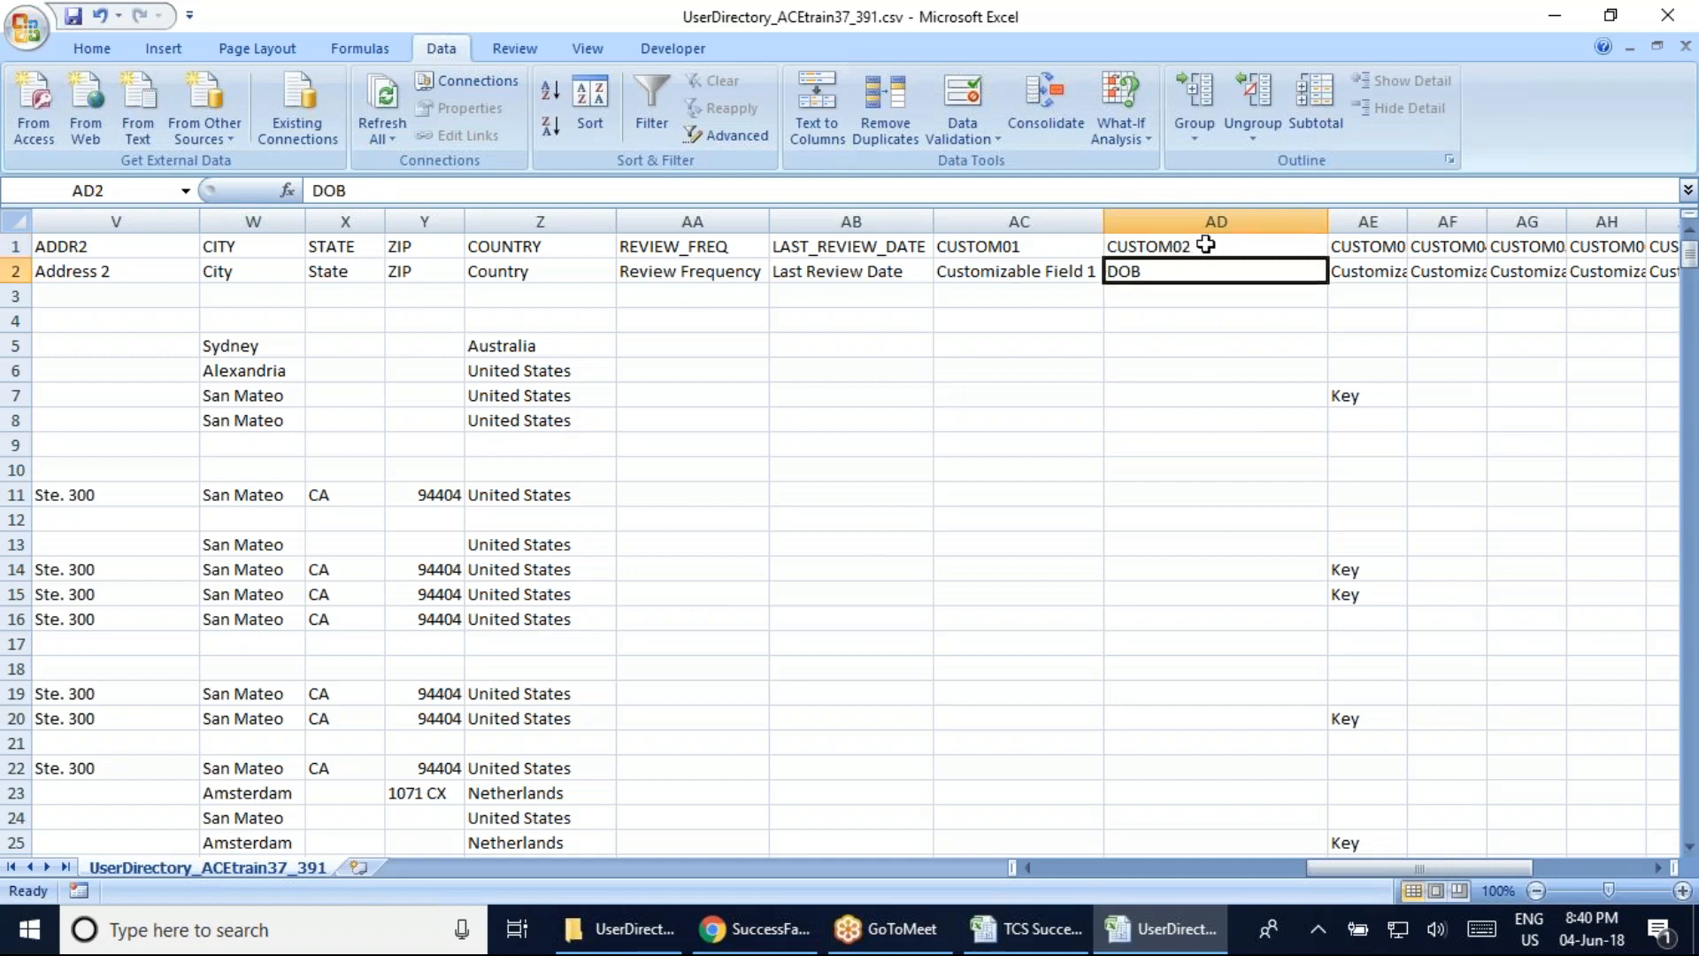
click(1204, 246)
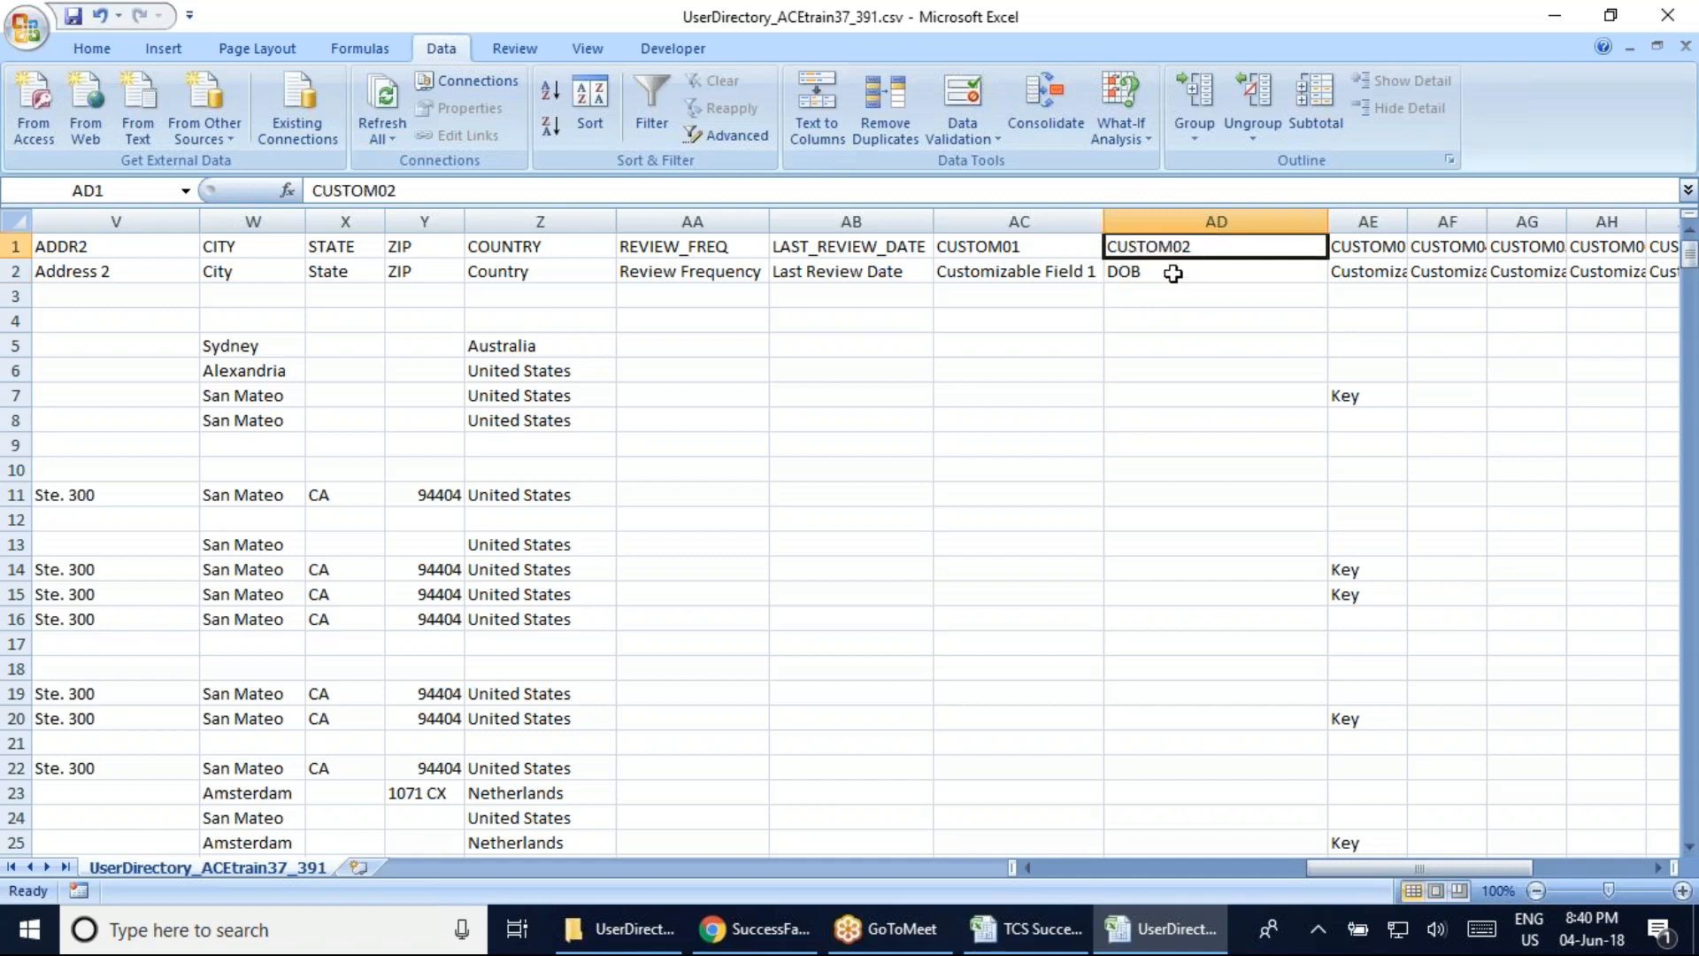
click(1172, 274)
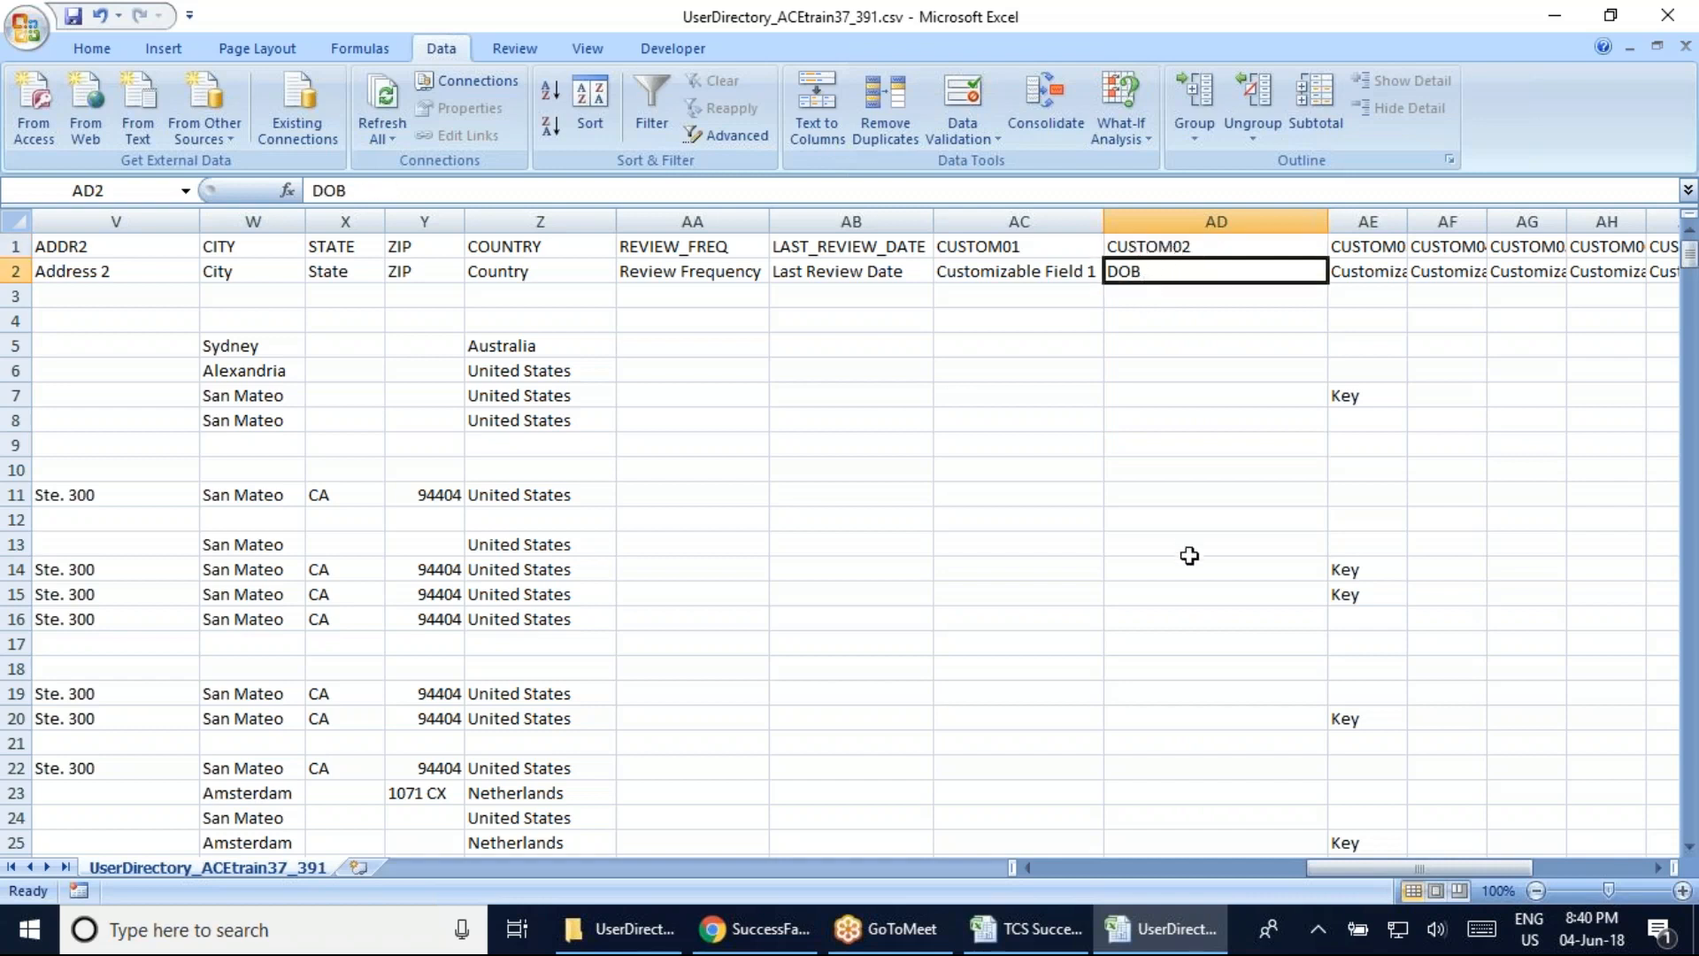
click(1142, 247)
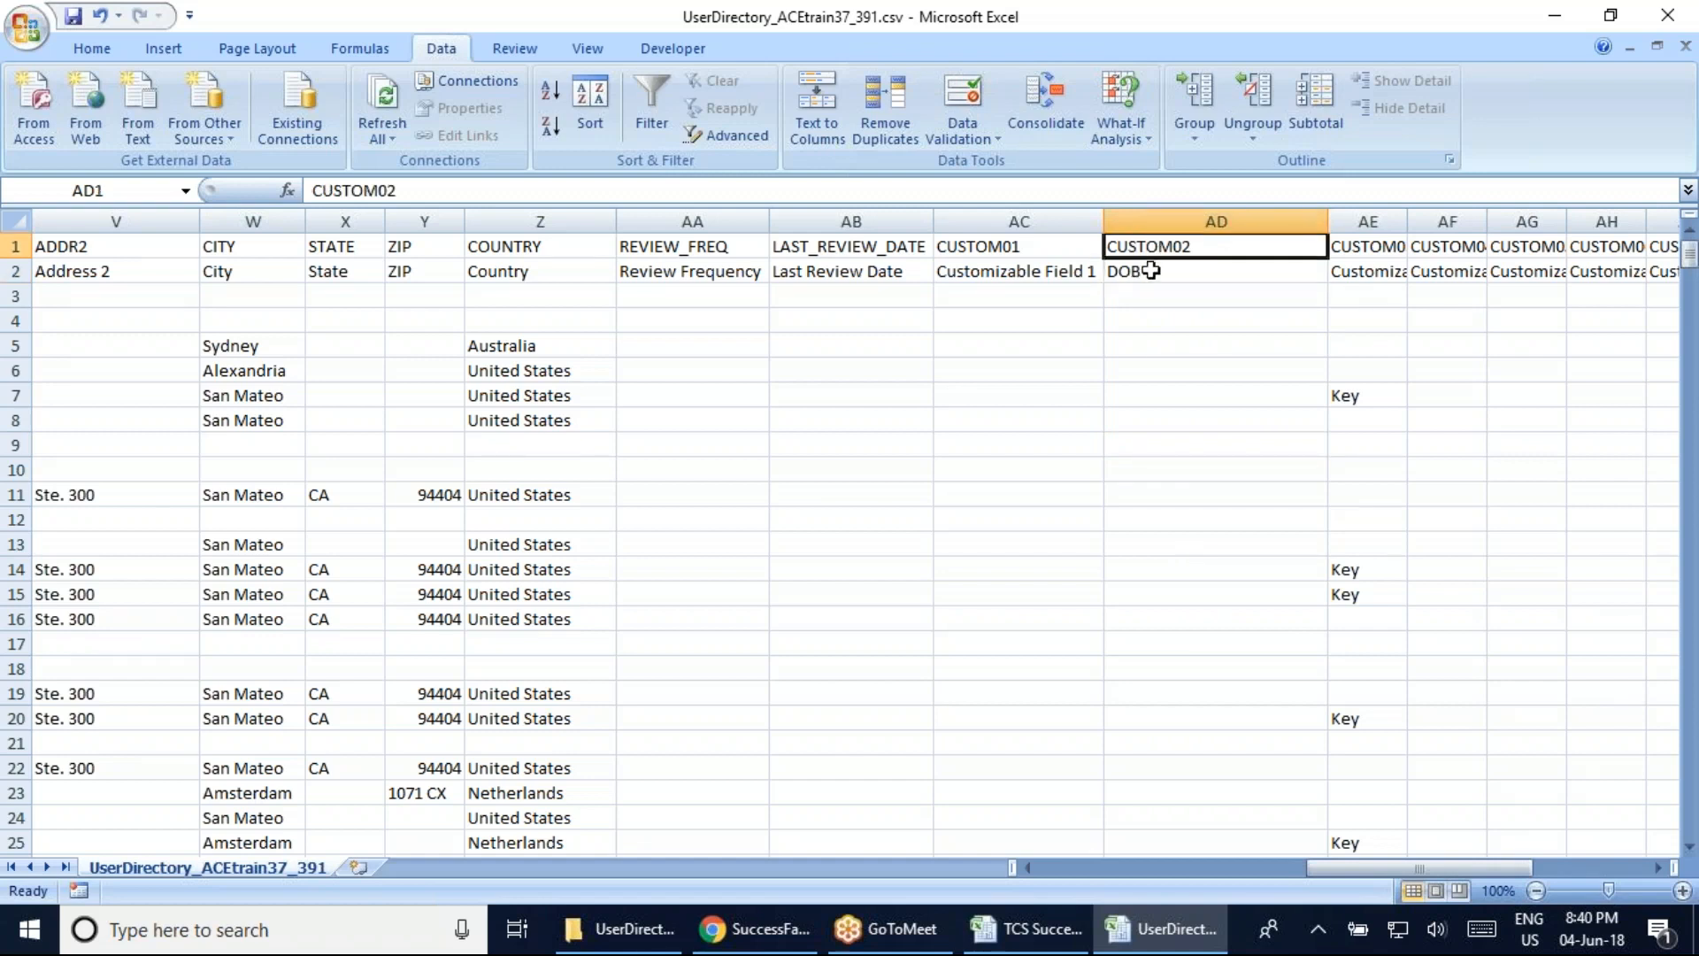
click(1151, 270)
key(ctrl+z)
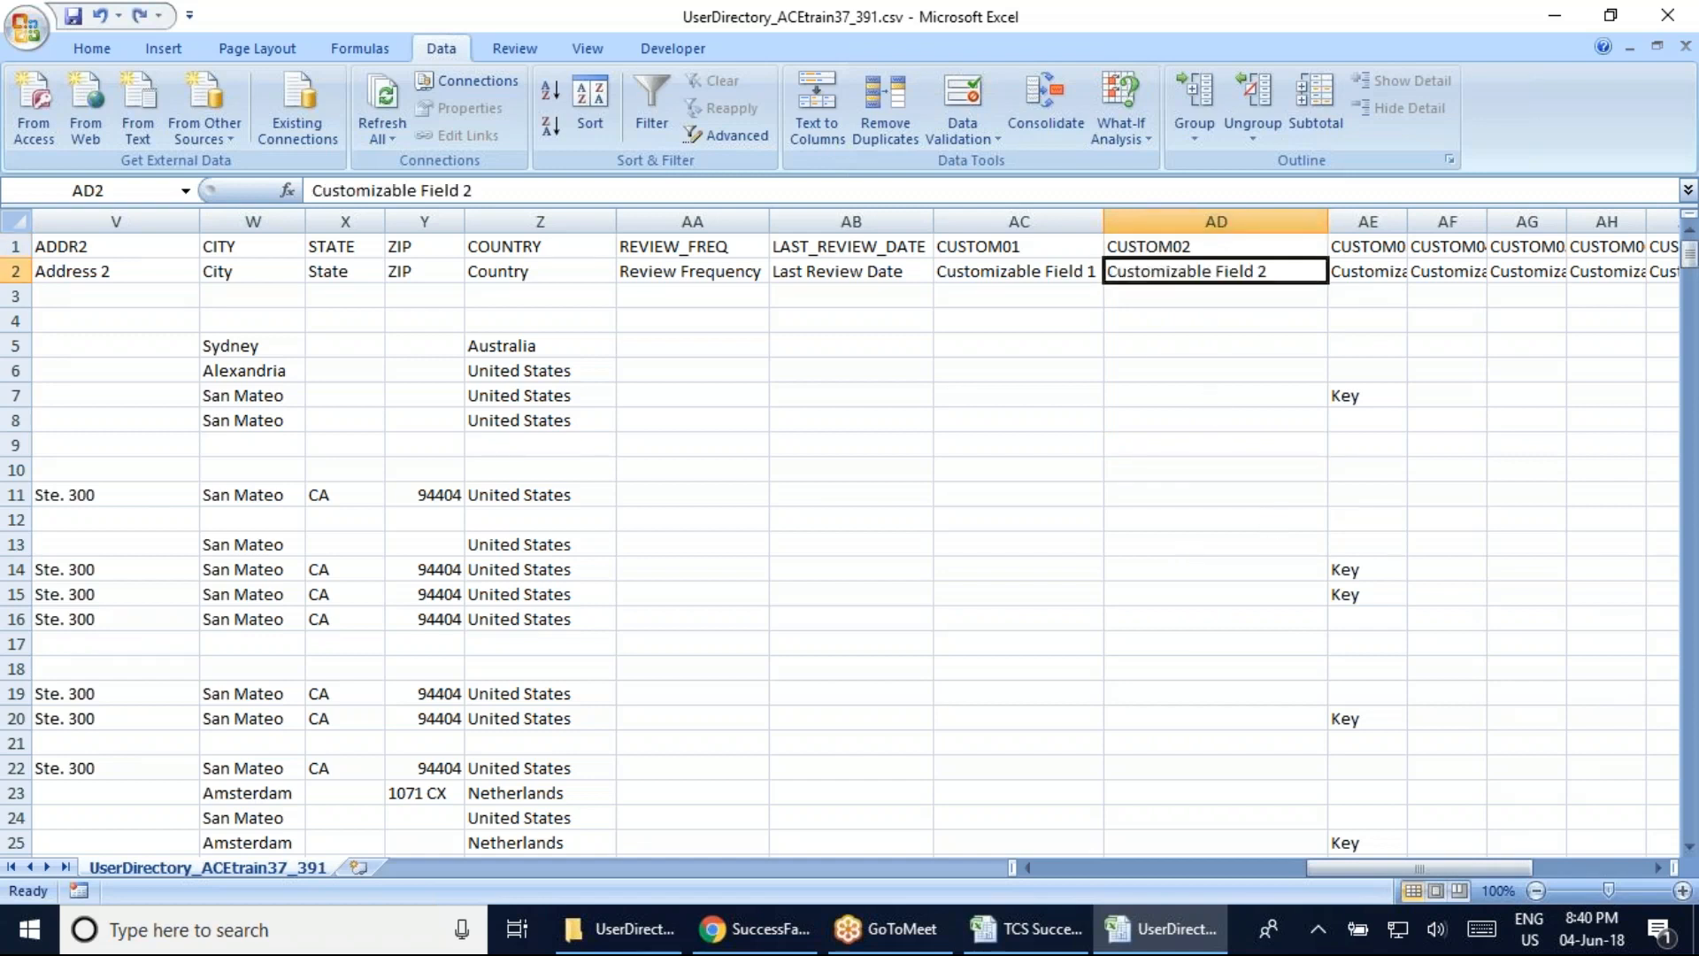
drag(1367, 867, 1496, 852)
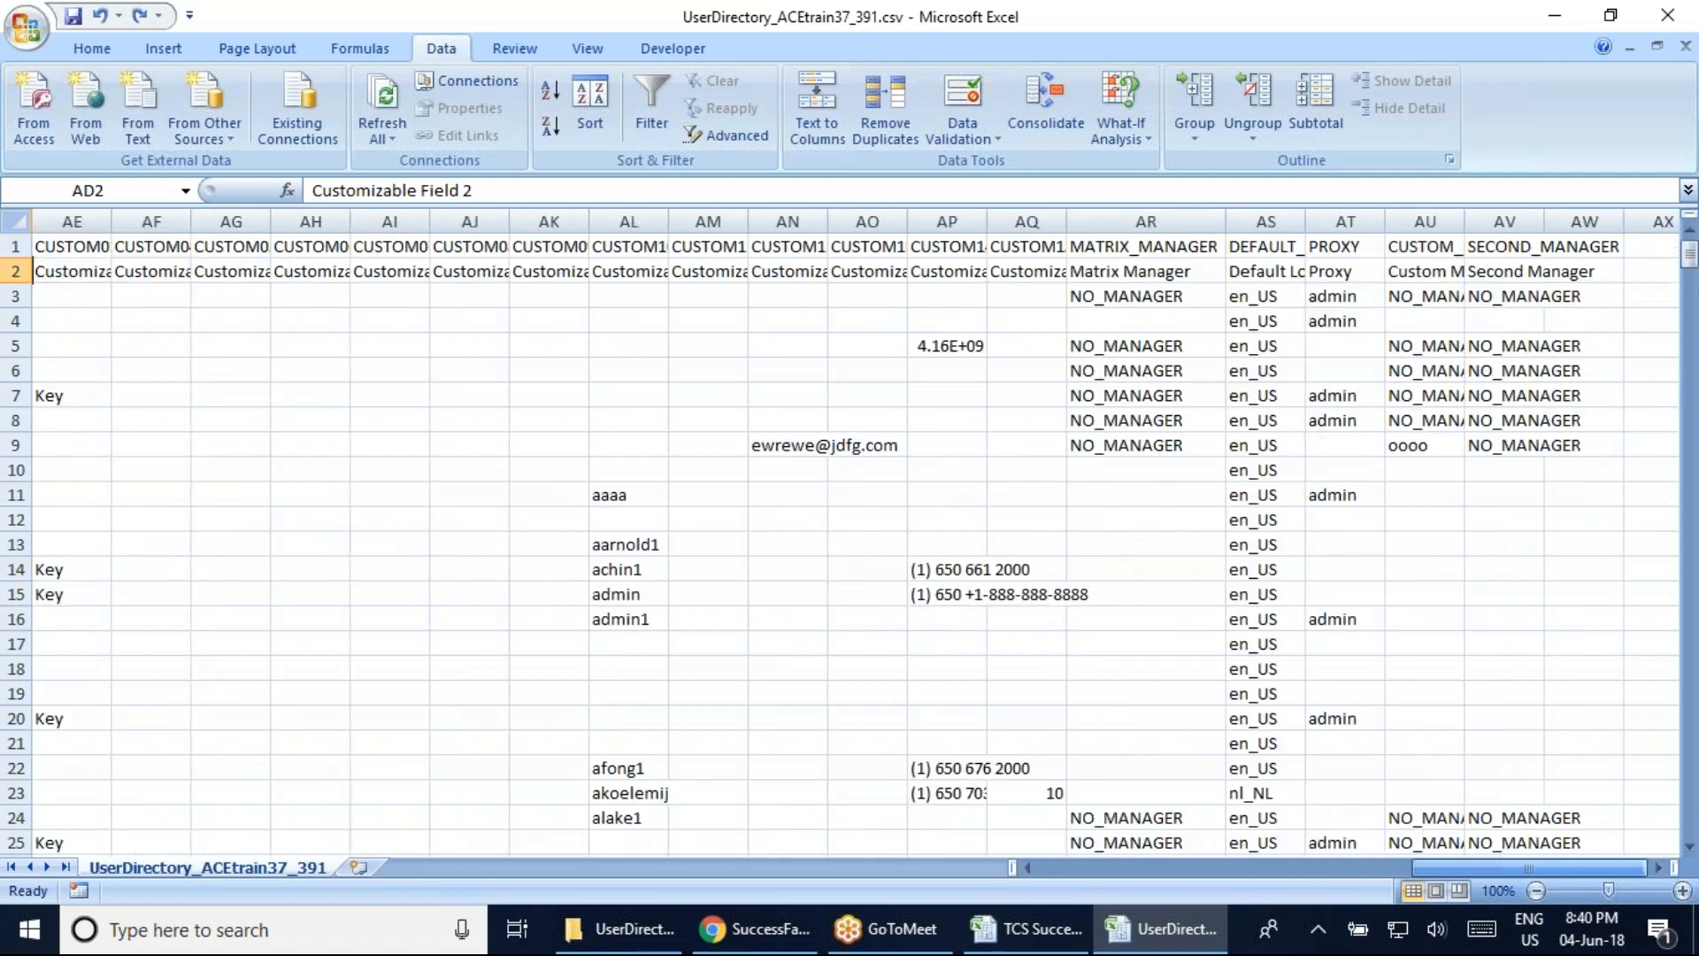
click(1106, 278)
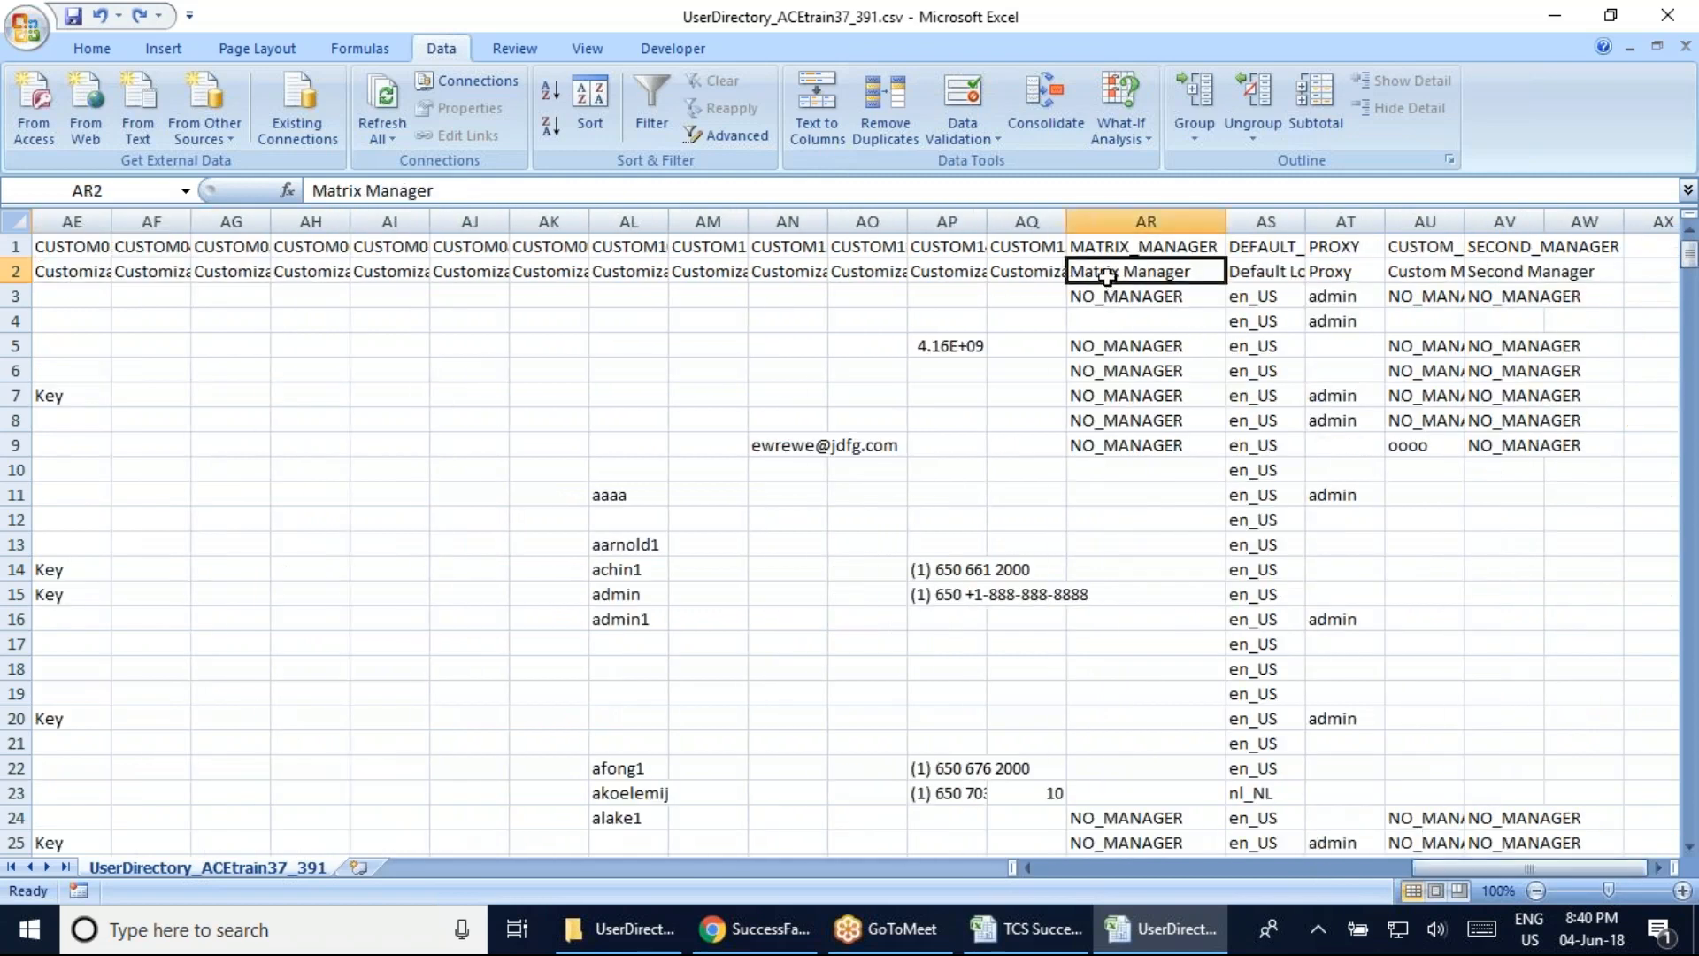
click(1155, 321)
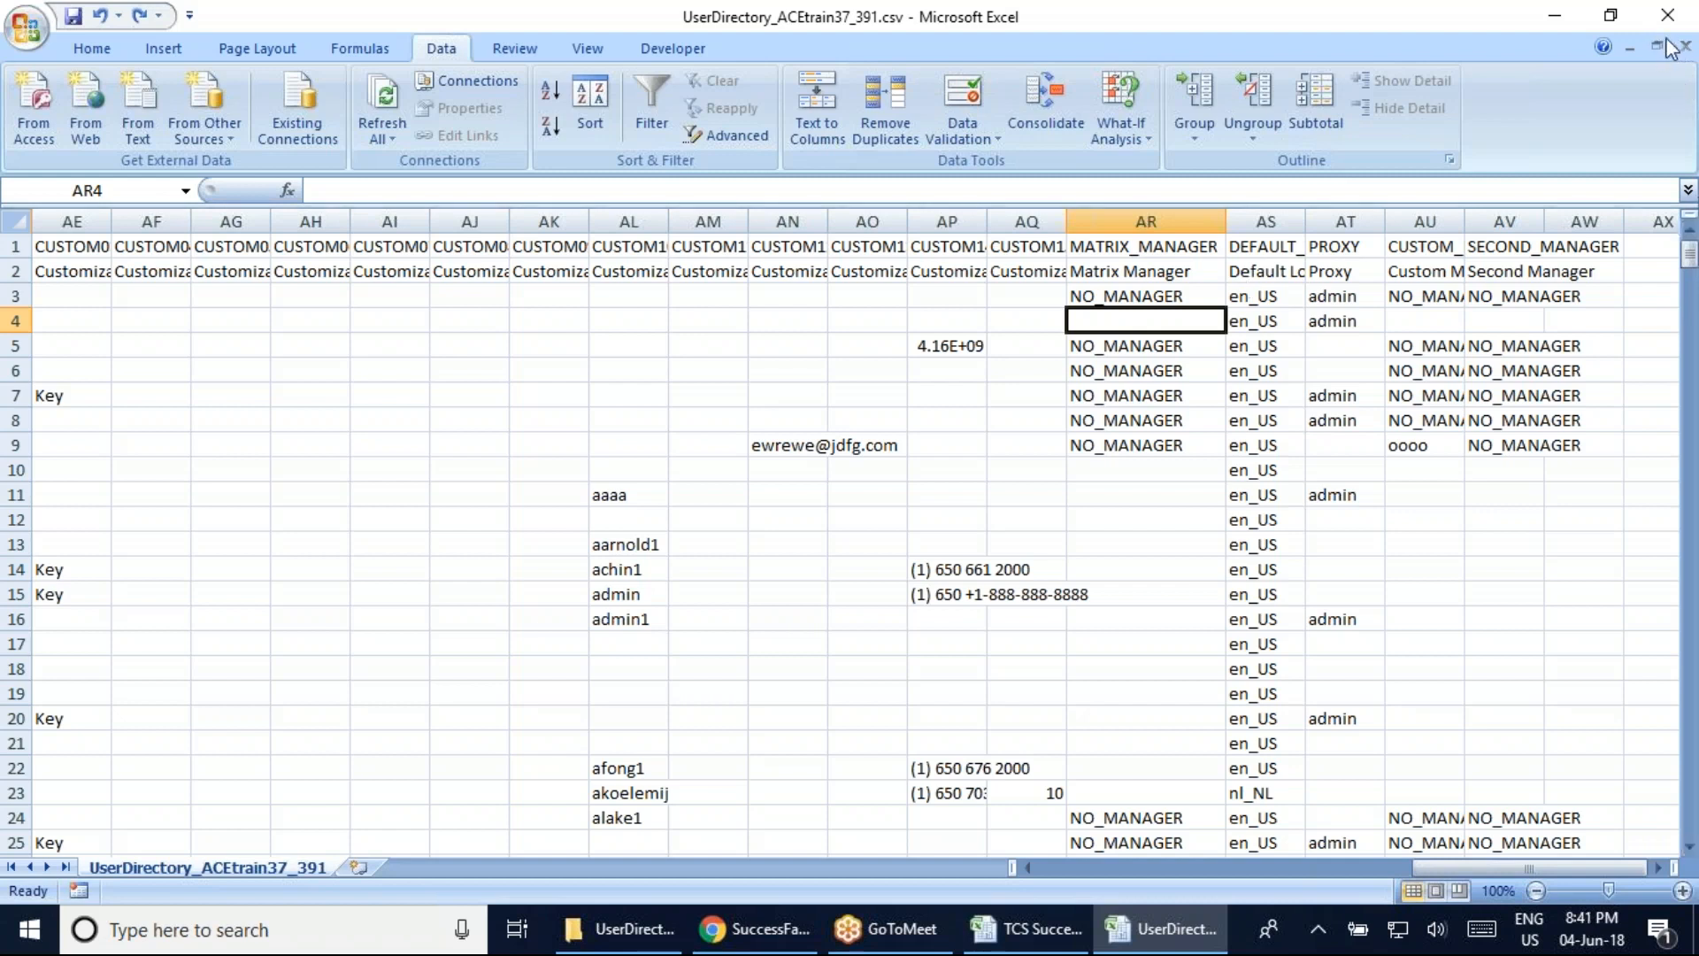
click(1688, 67)
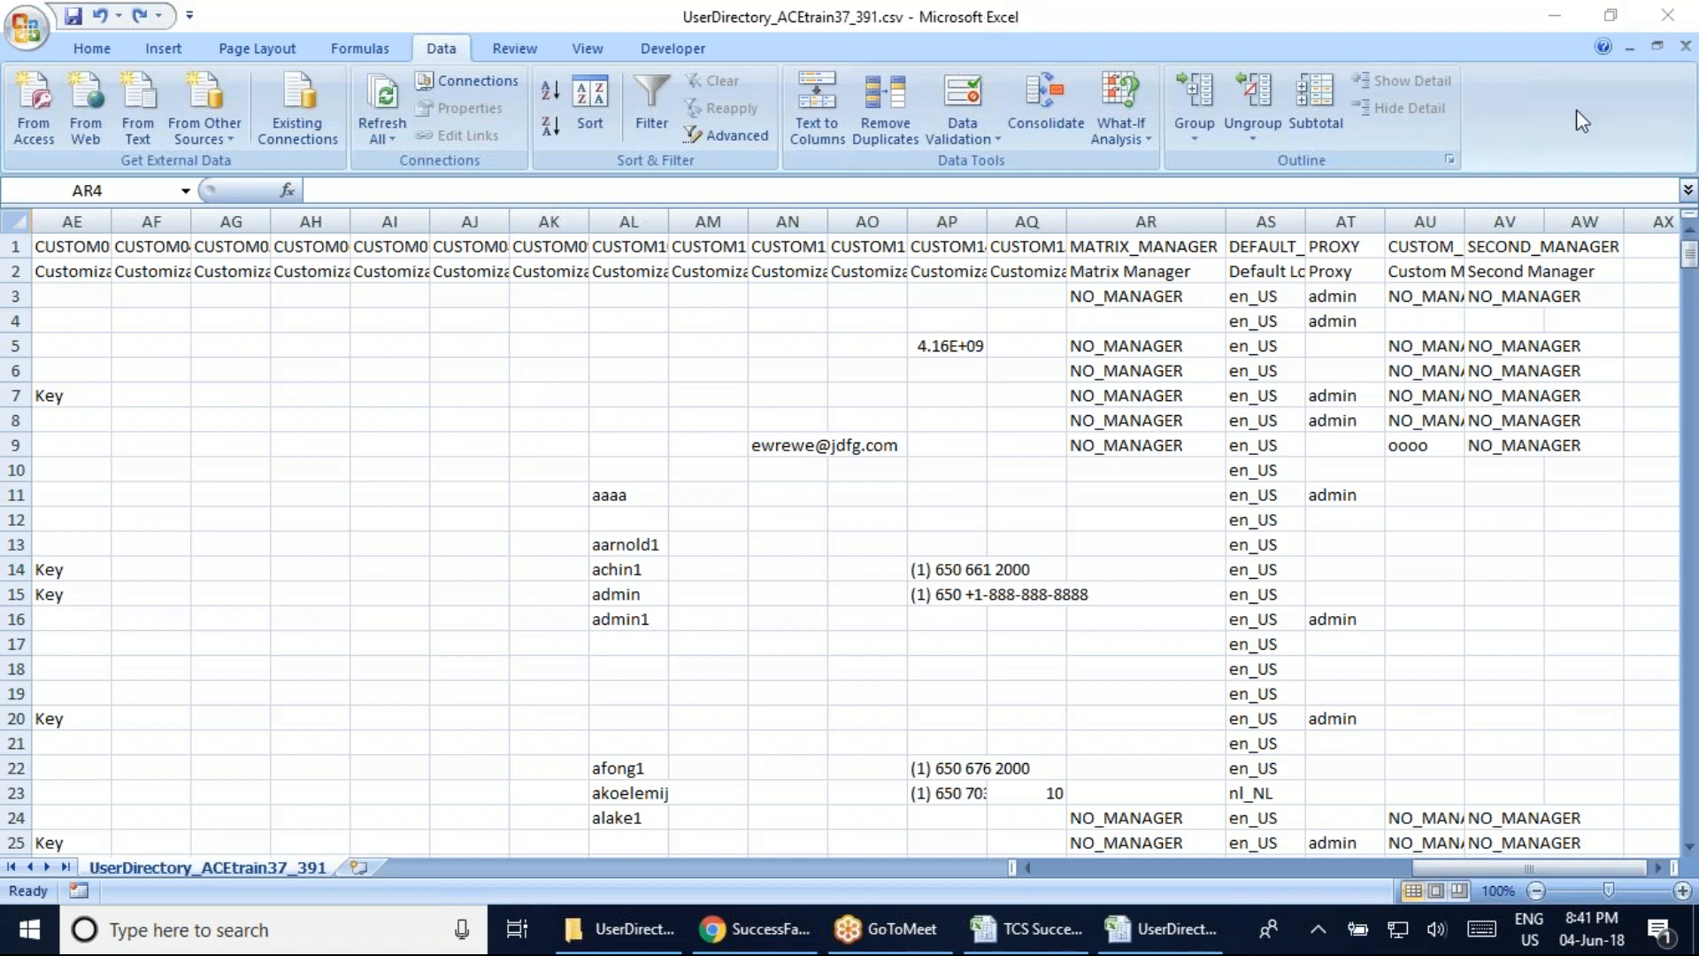
drag(1470, 868, 1239, 874)
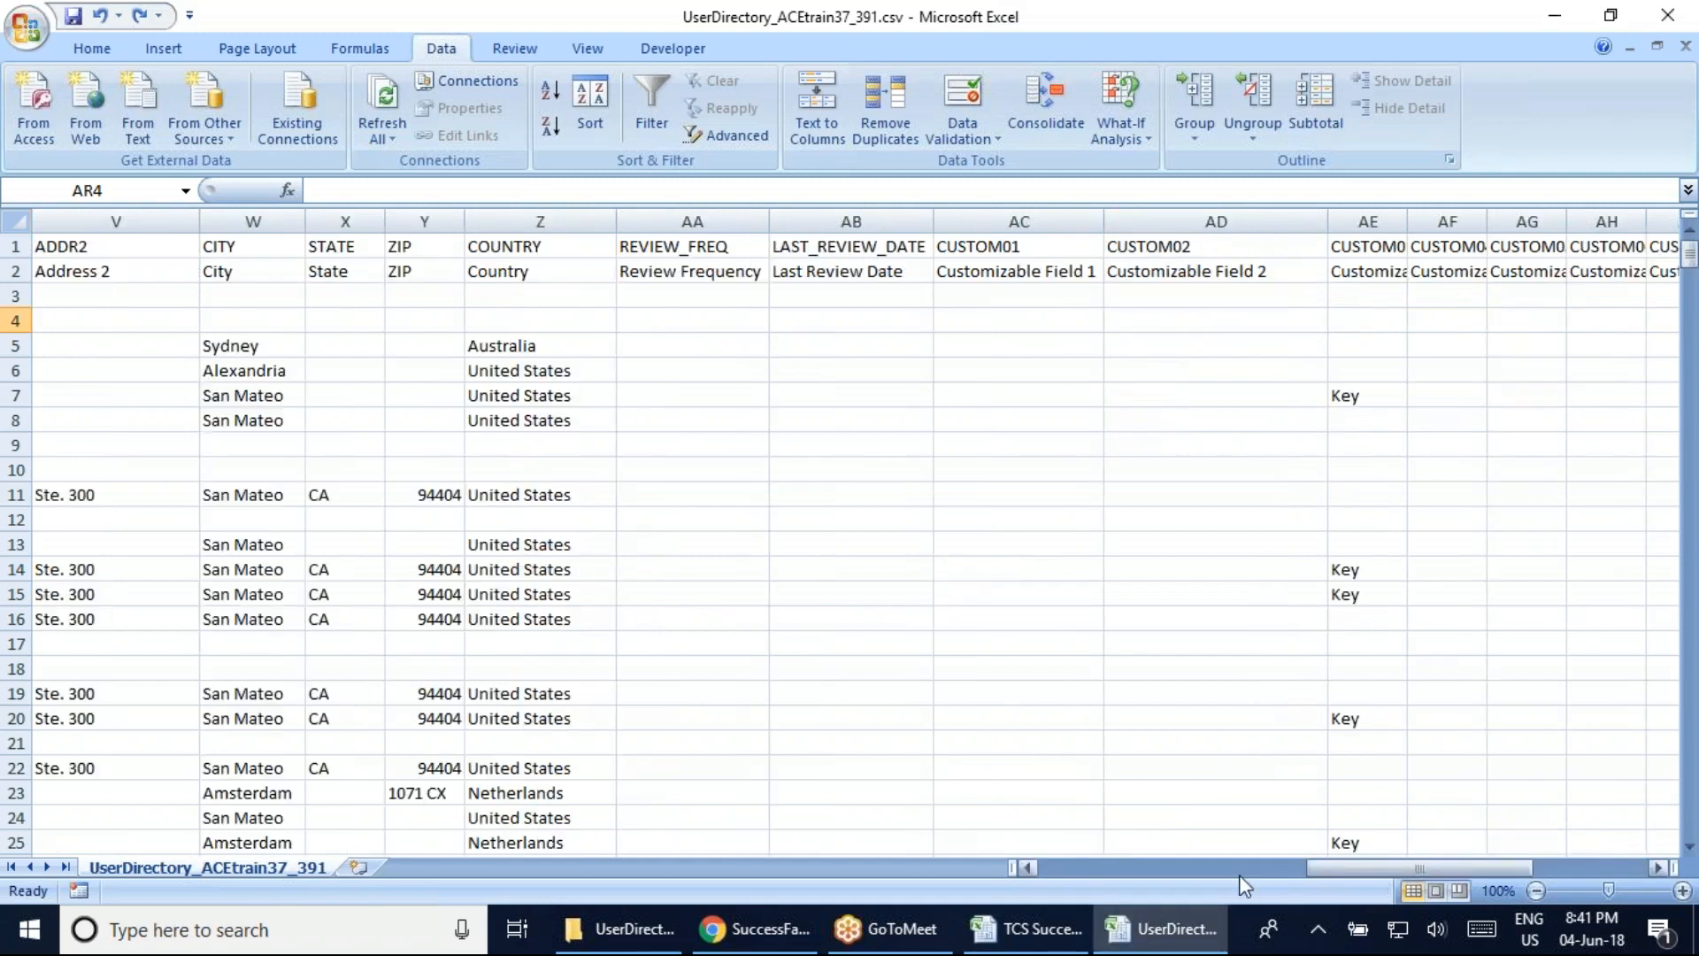
click(1106, 876)
click(1055, 876)
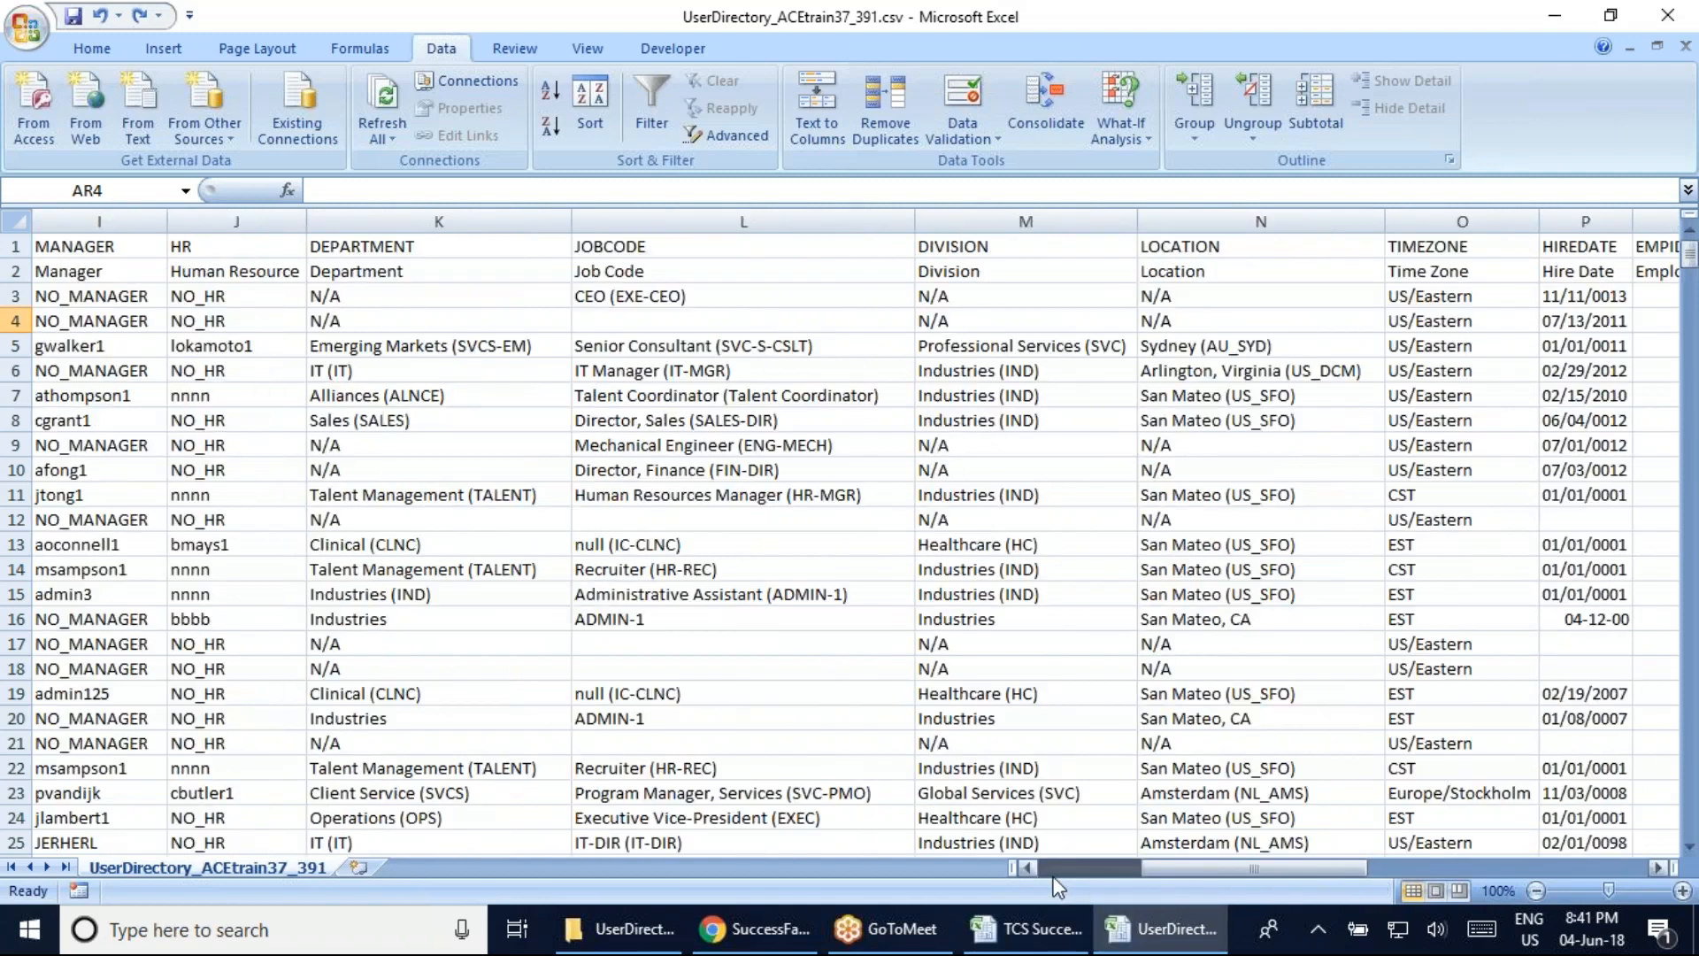
drag(1150, 876, 1235, 871)
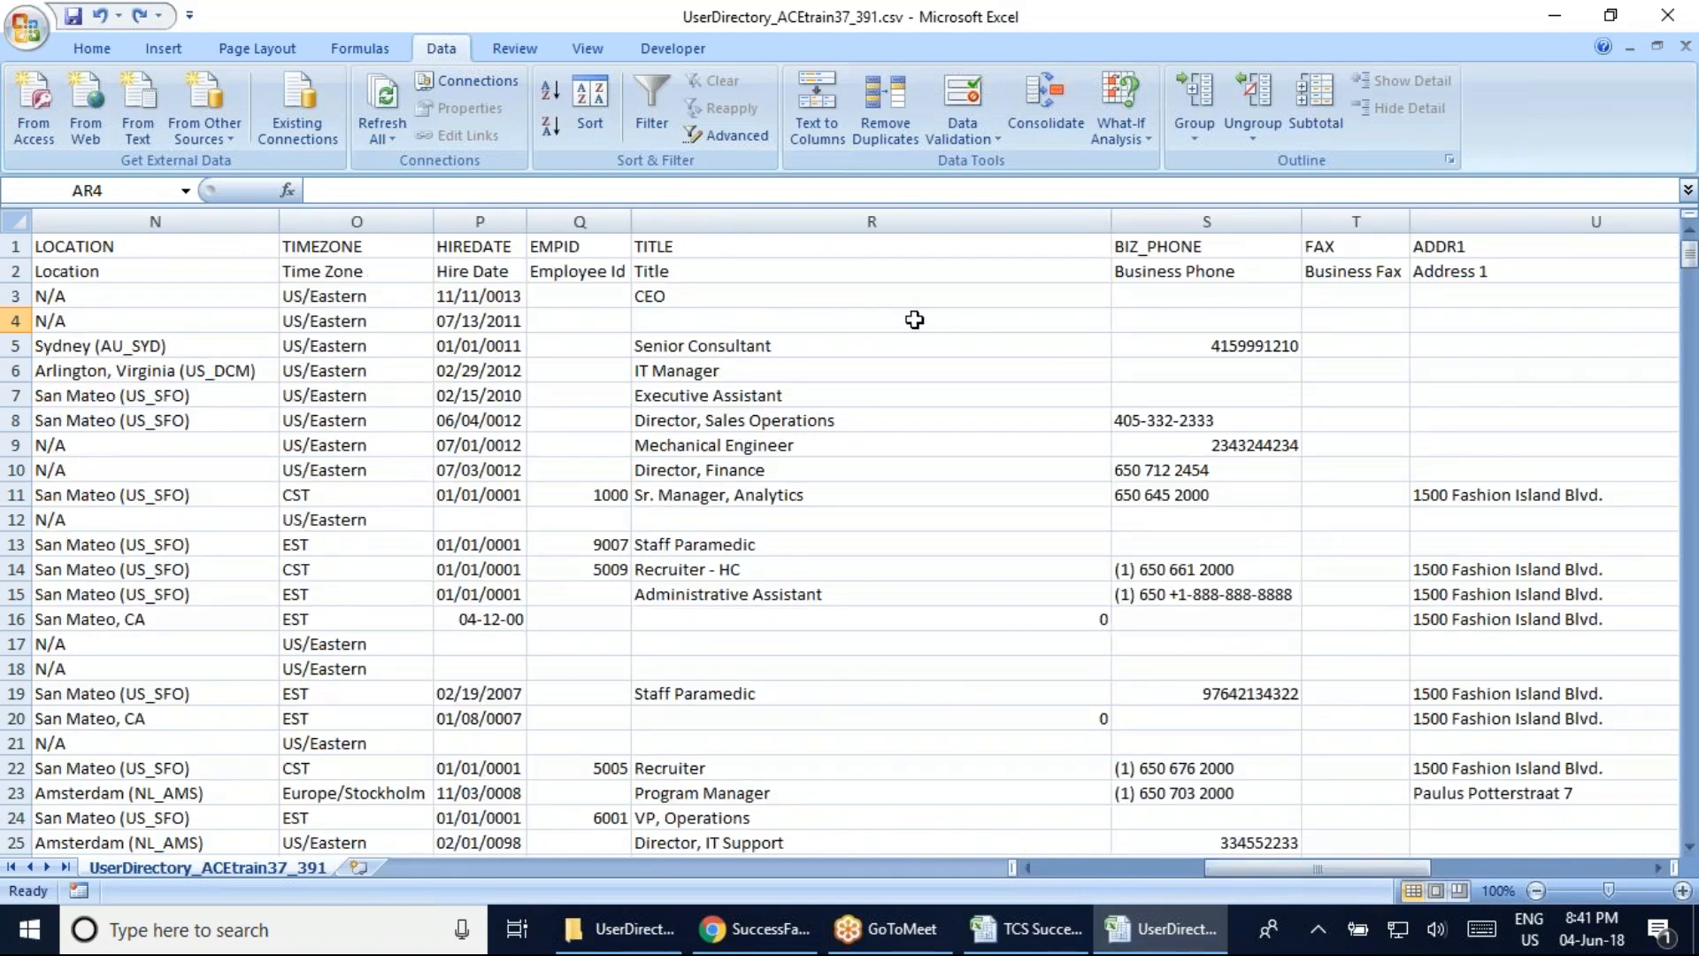
drag(1313, 874, 1062, 871)
In Chrome, keep the SuccessFactors session alive and go to Employee Files from the Home menu
click(753, 929)
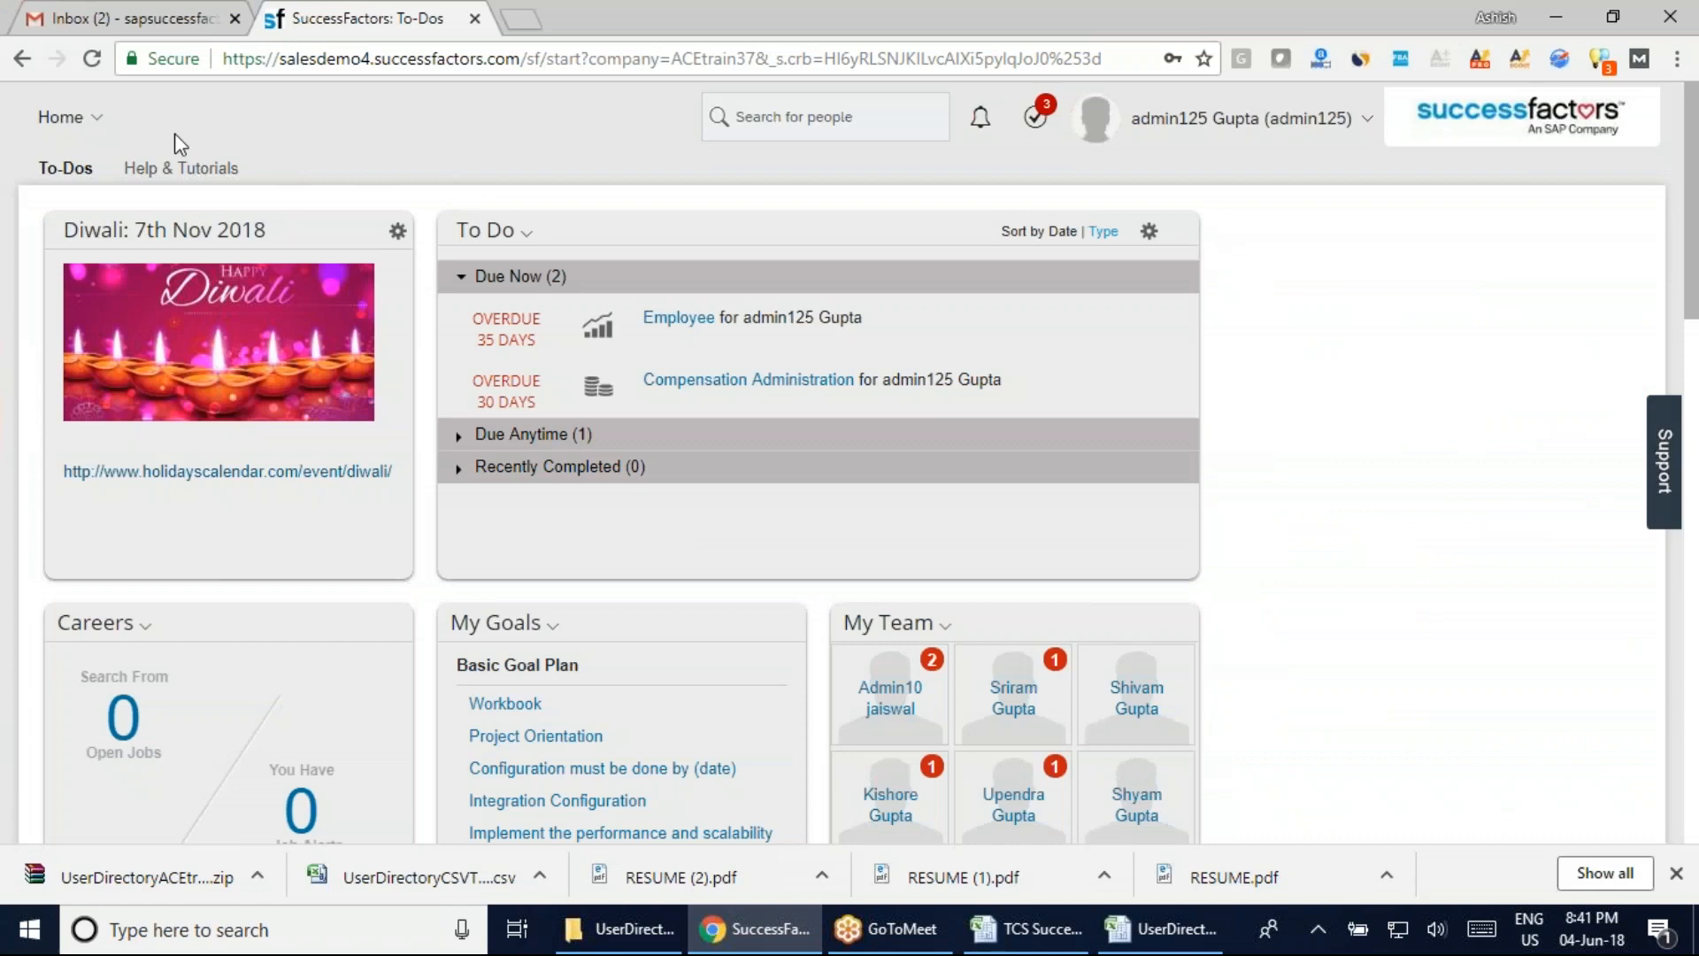
click(66, 117)
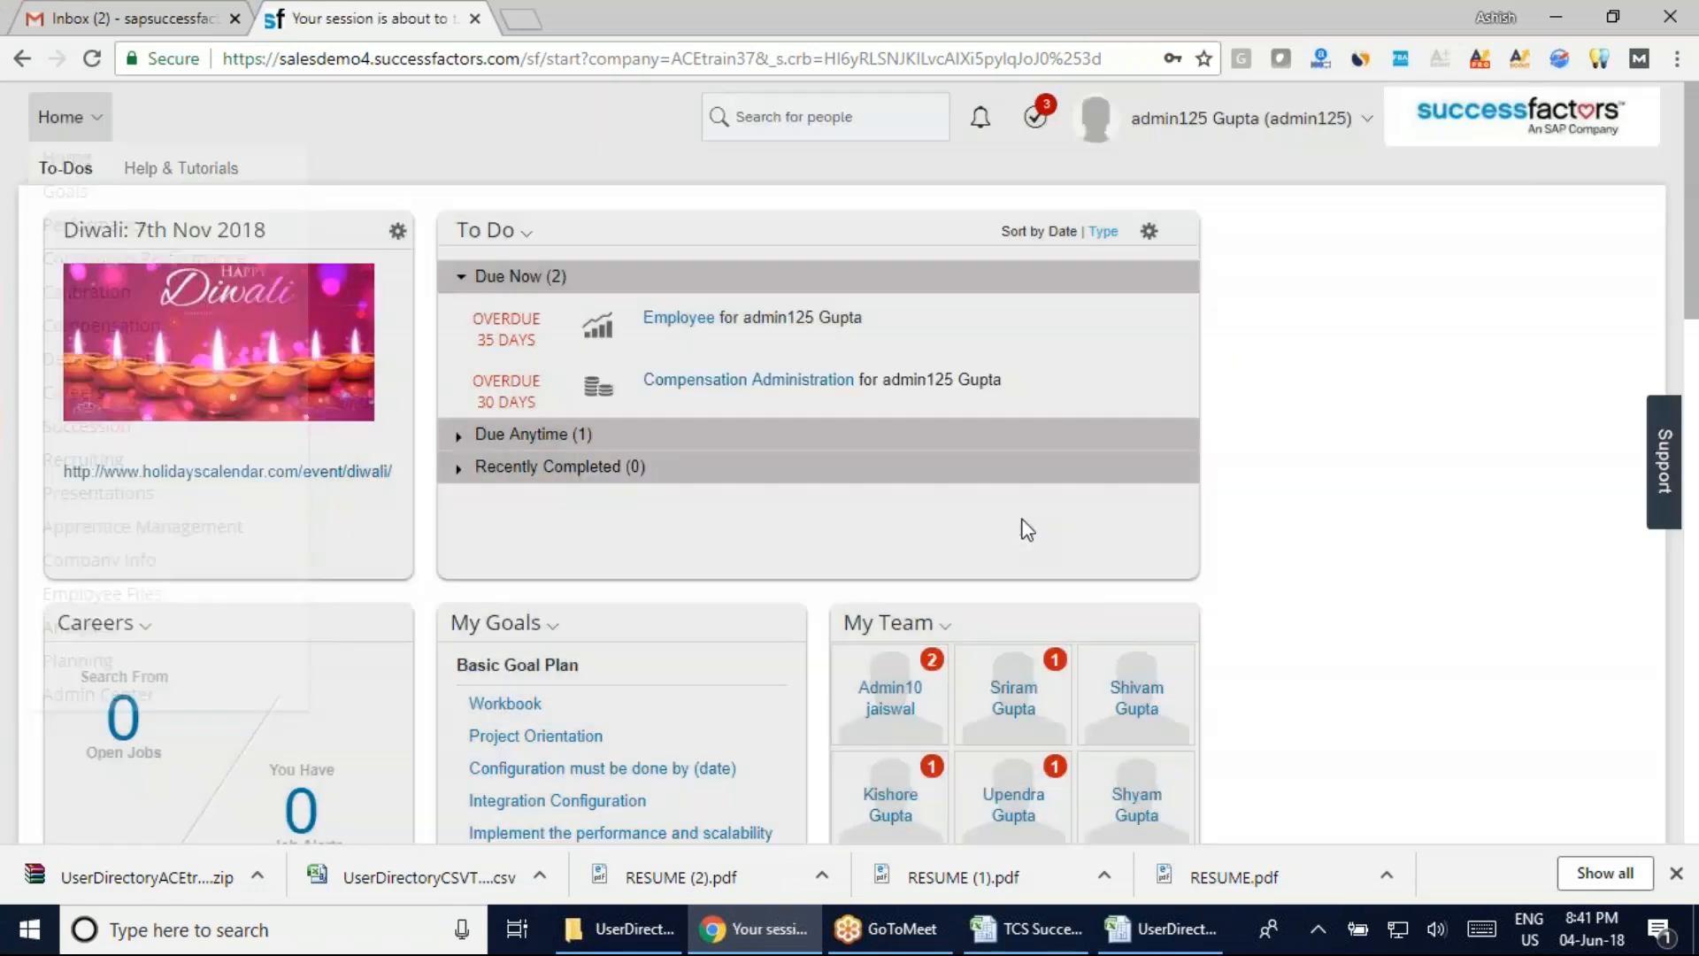
click(1007, 523)
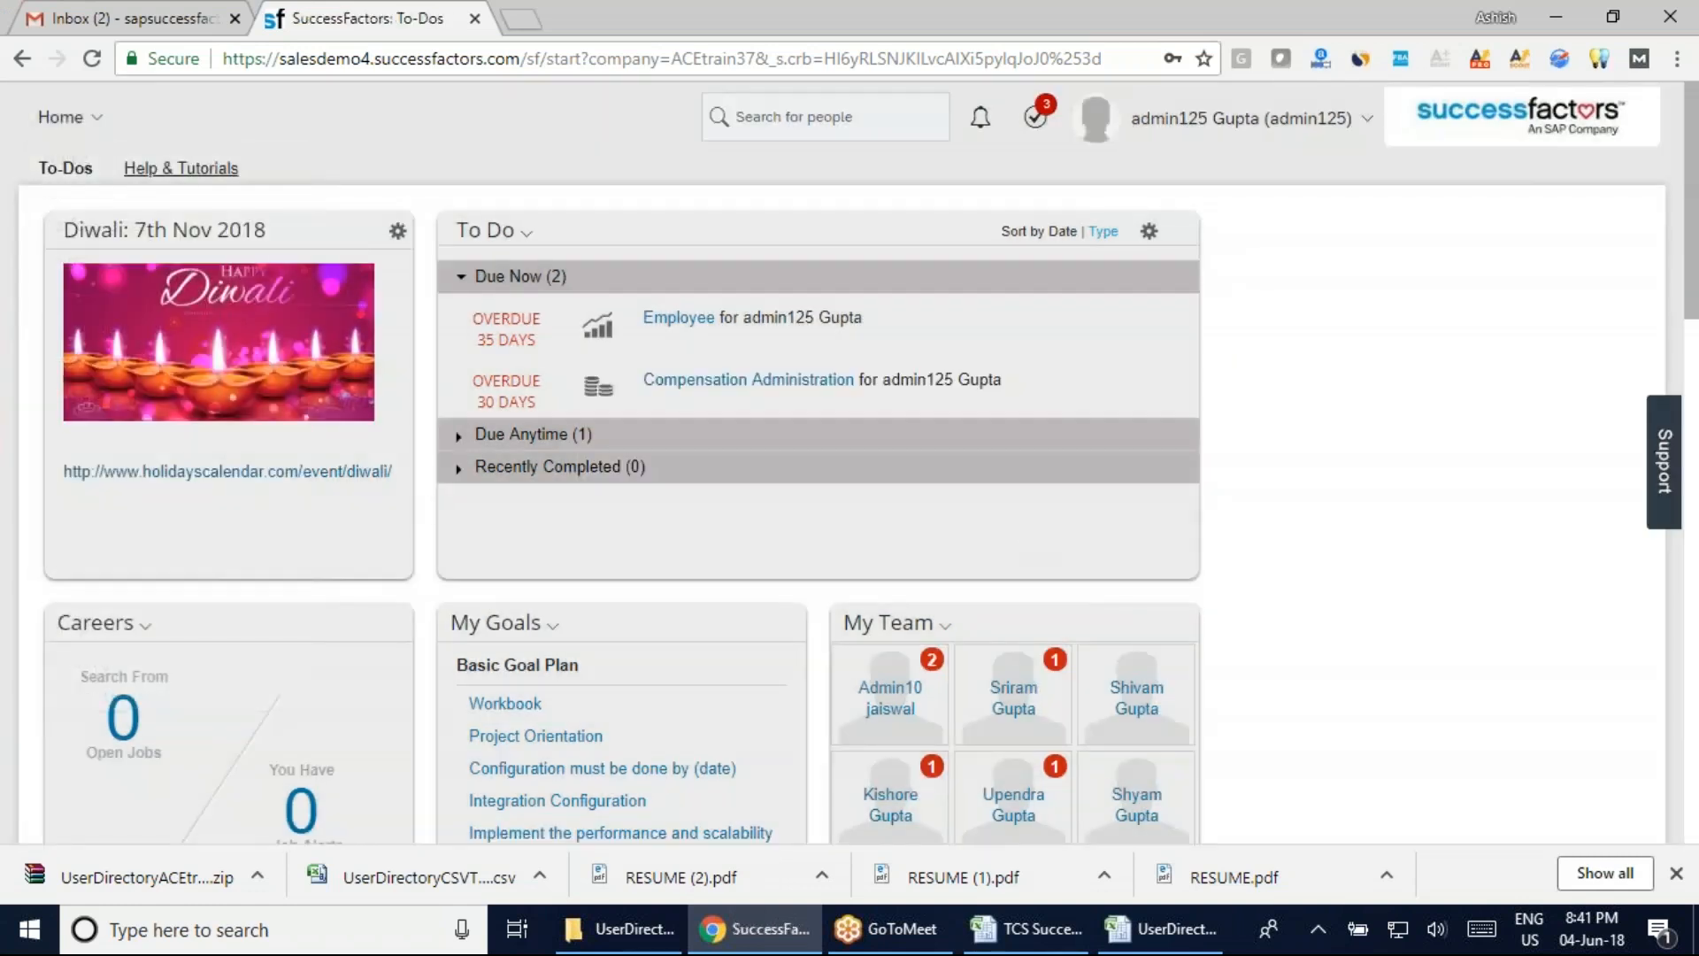
click(100, 119)
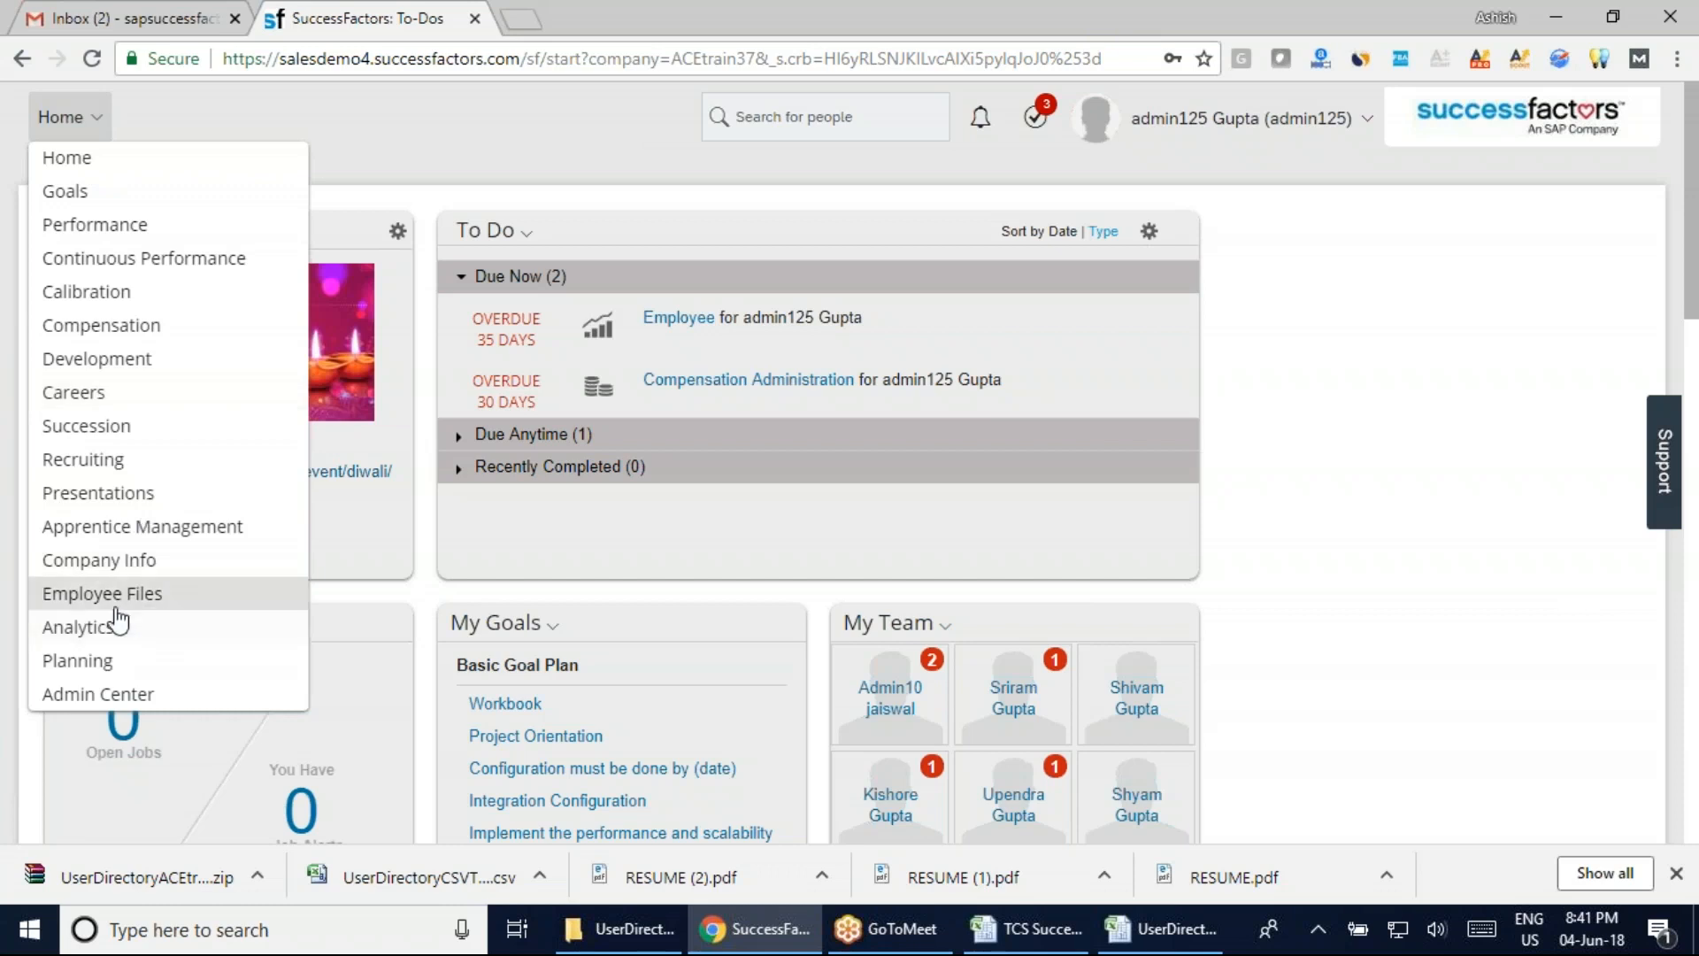
click(93, 594)
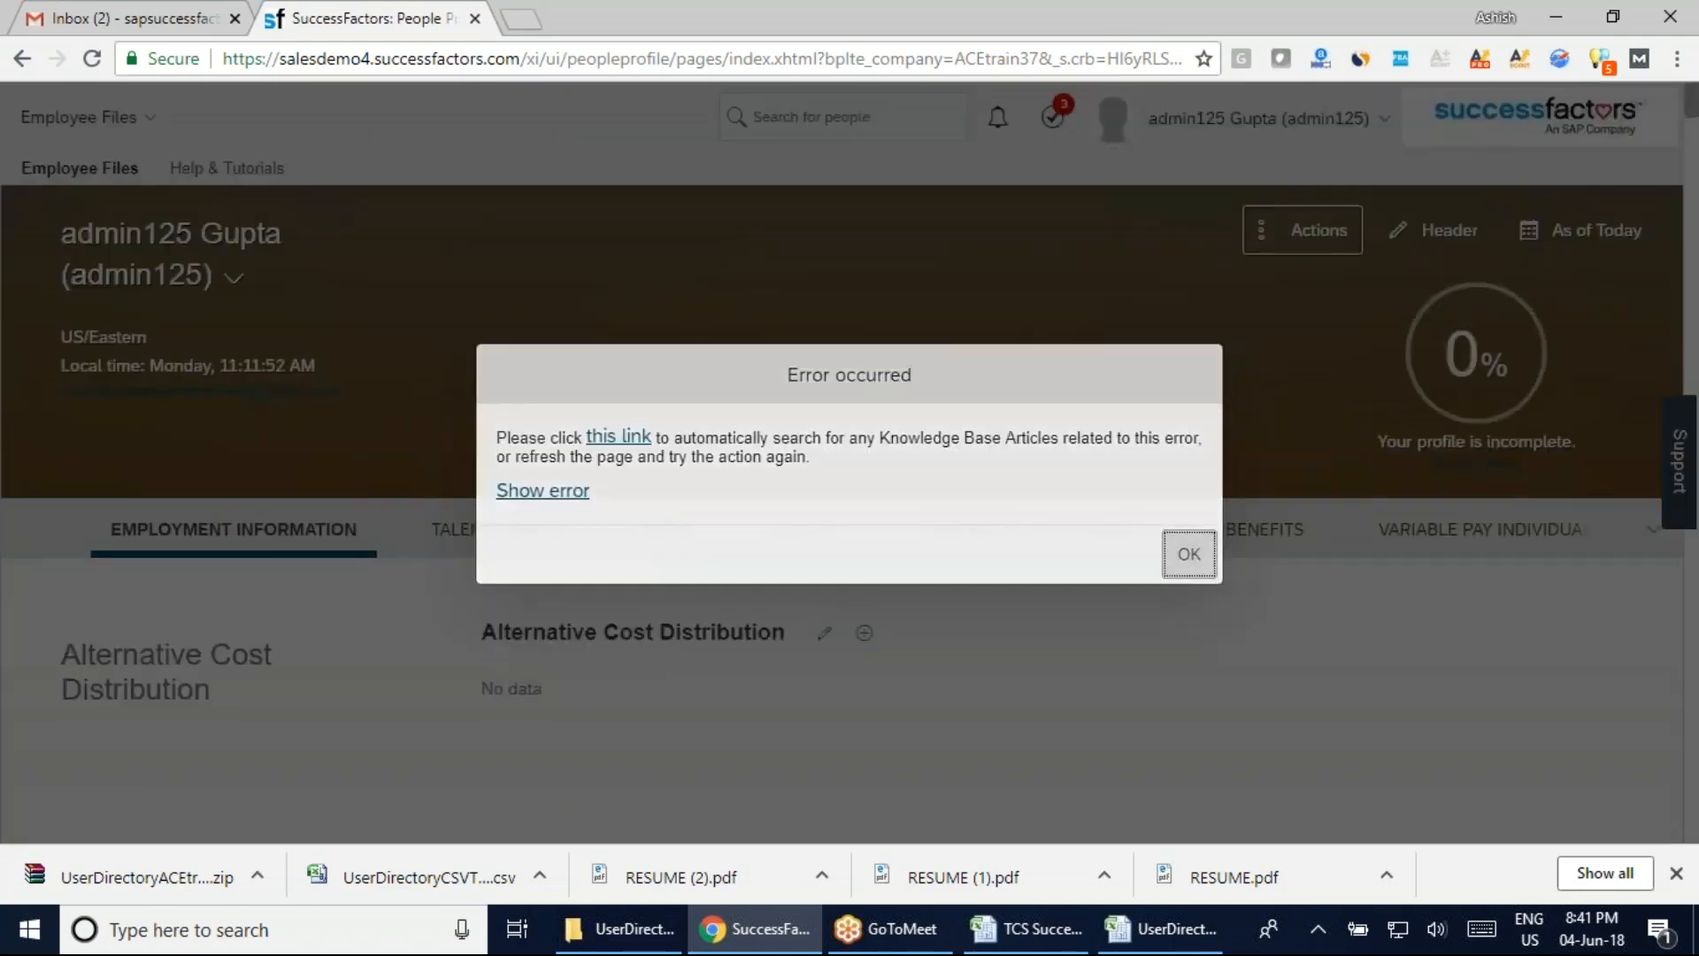
Dismiss the profile error and scroll through Employment Information and the Talent Profile
click(1189, 554)
scroll(836, 635, down, 4)
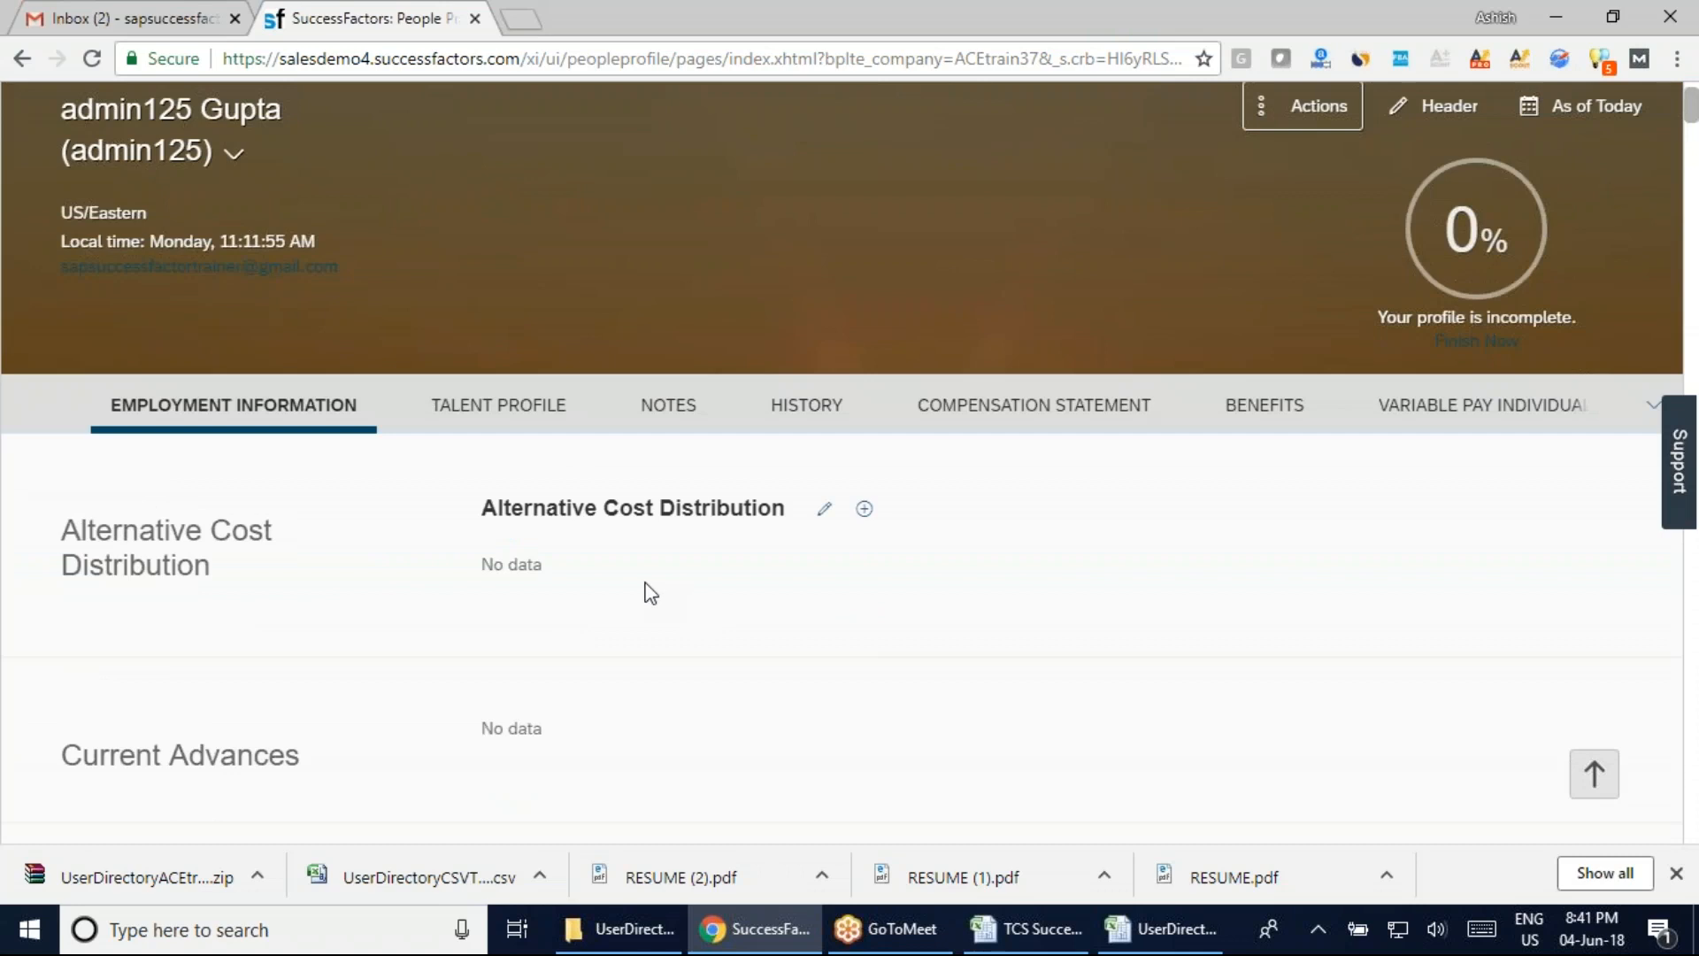
scroll(971, 638, down, 8)
scroll(811, 607, down, 12)
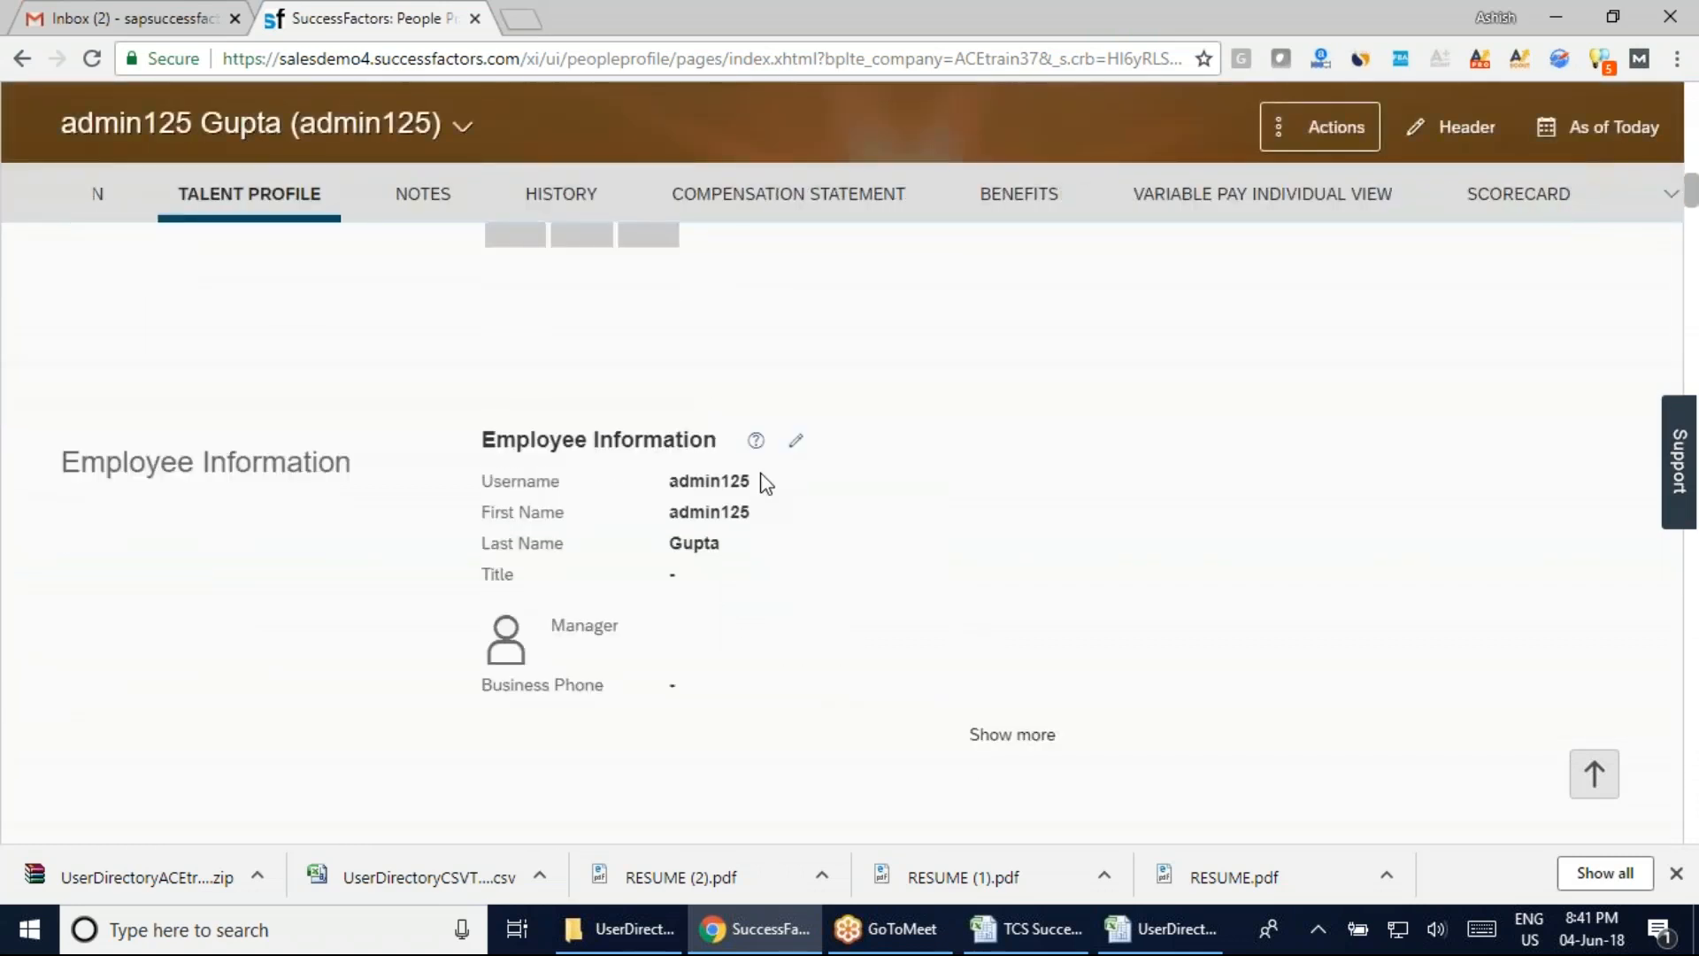
scroll(757, 650, down, 8)
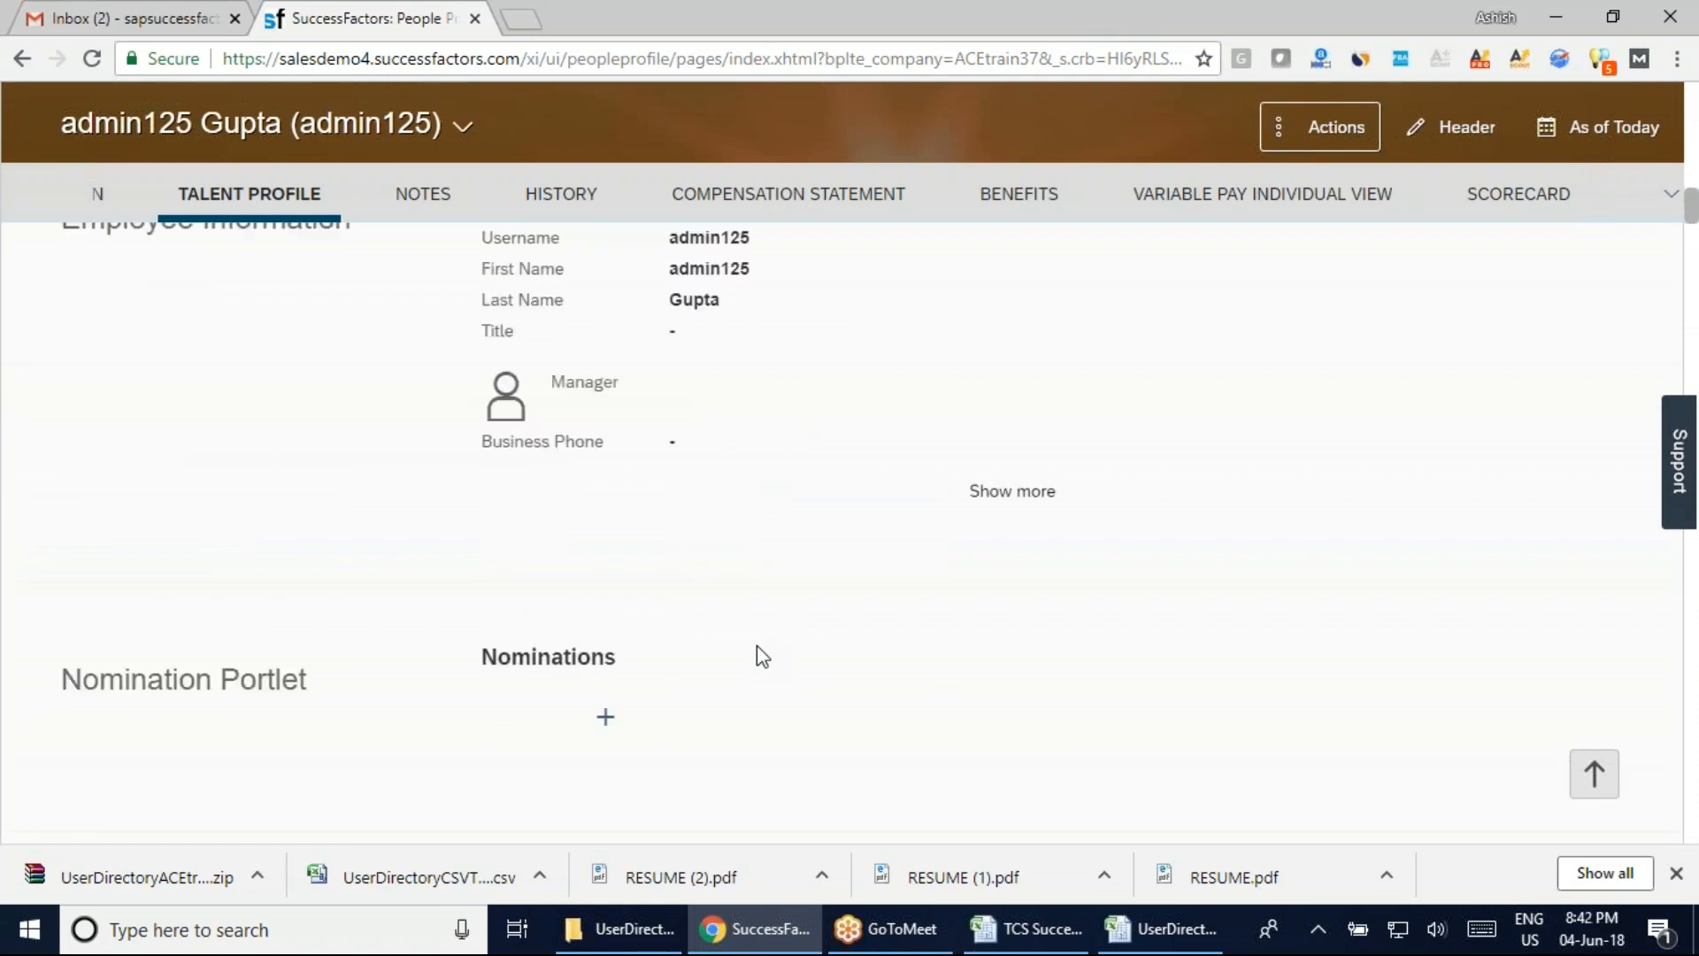
scroll(756, 655, down, 10)
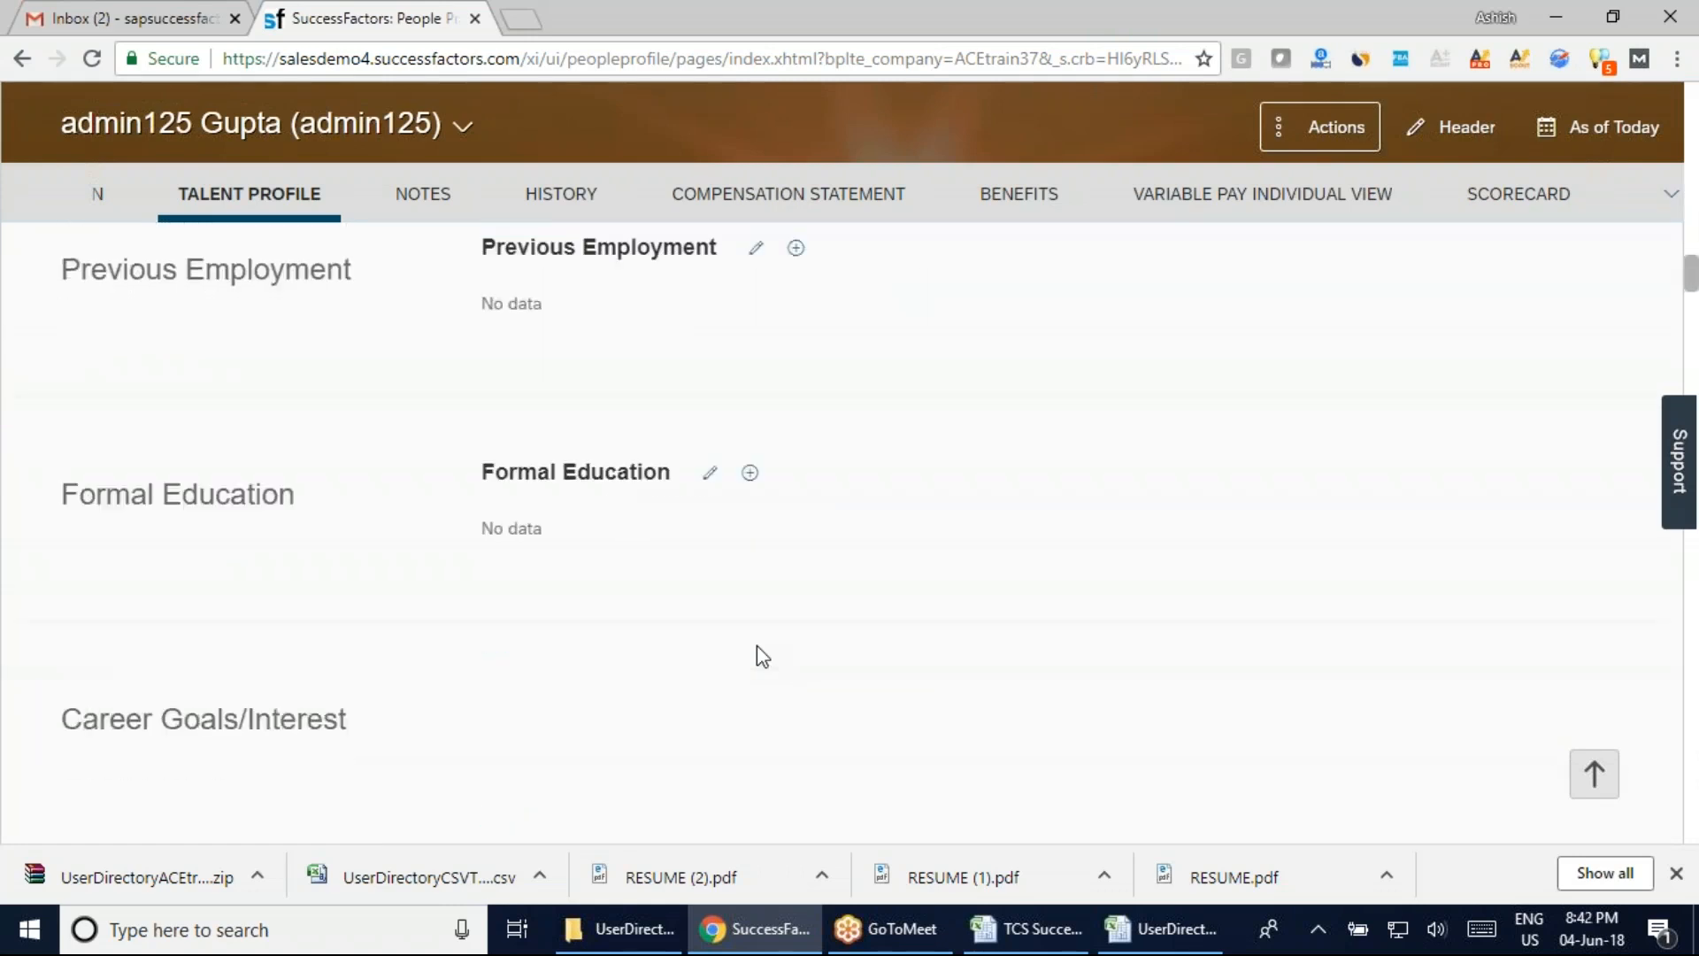
scroll(756, 649, up, 15)
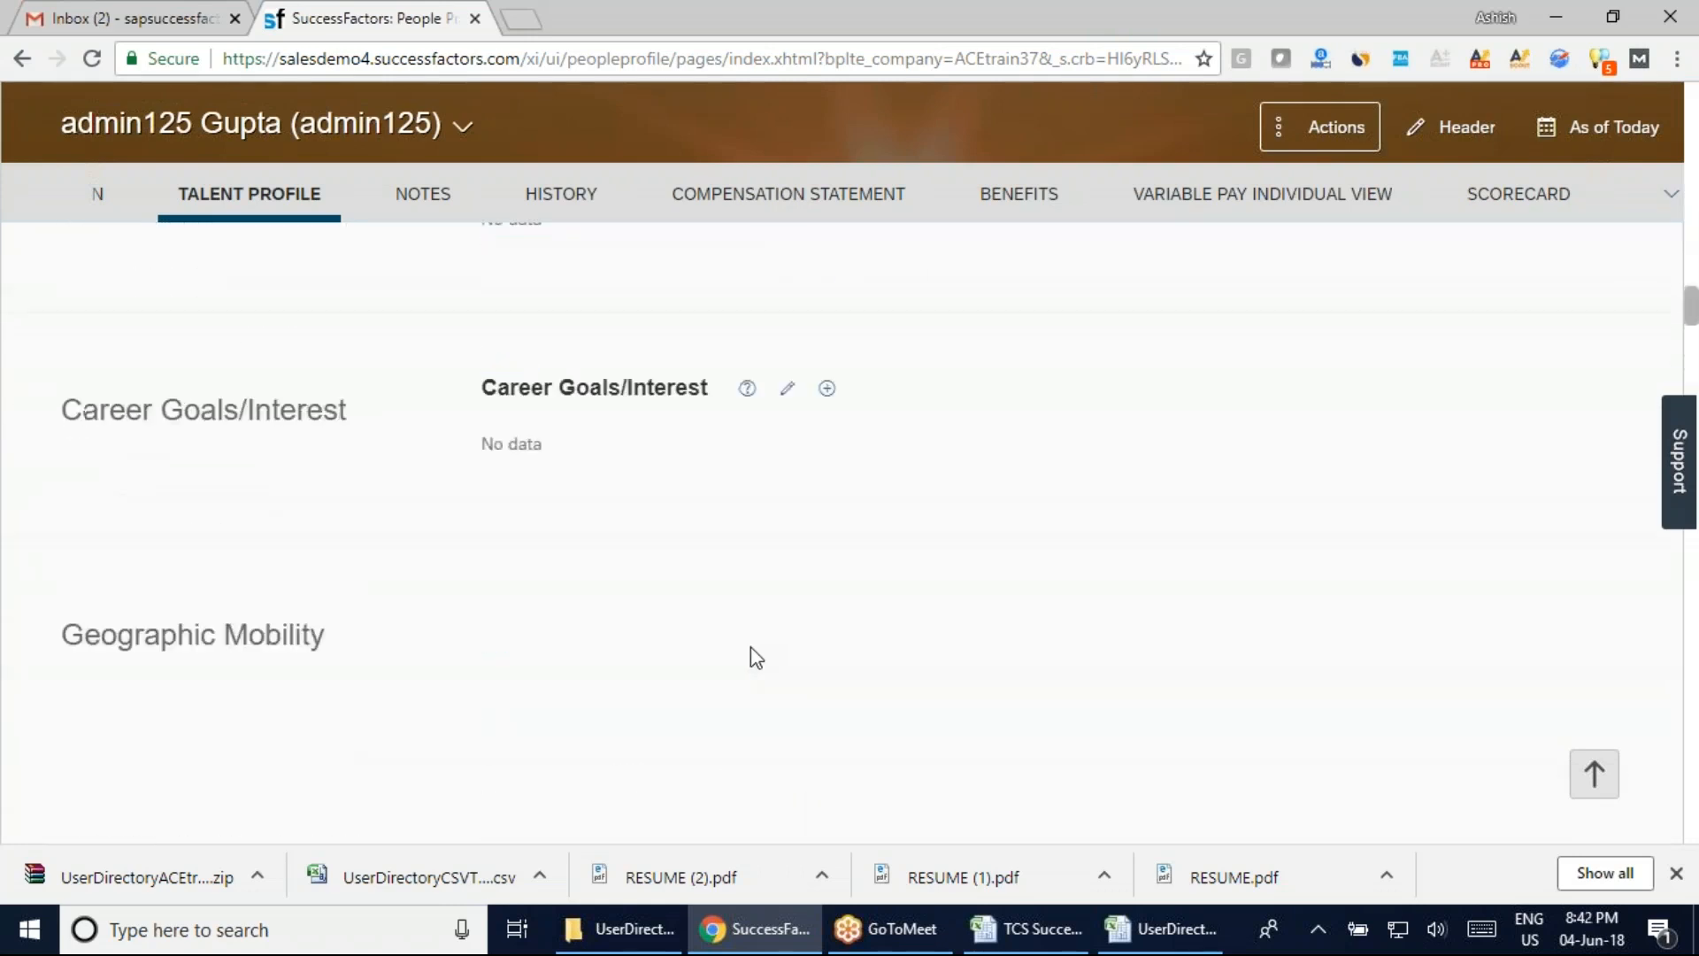
scroll(751, 648, up, 10)
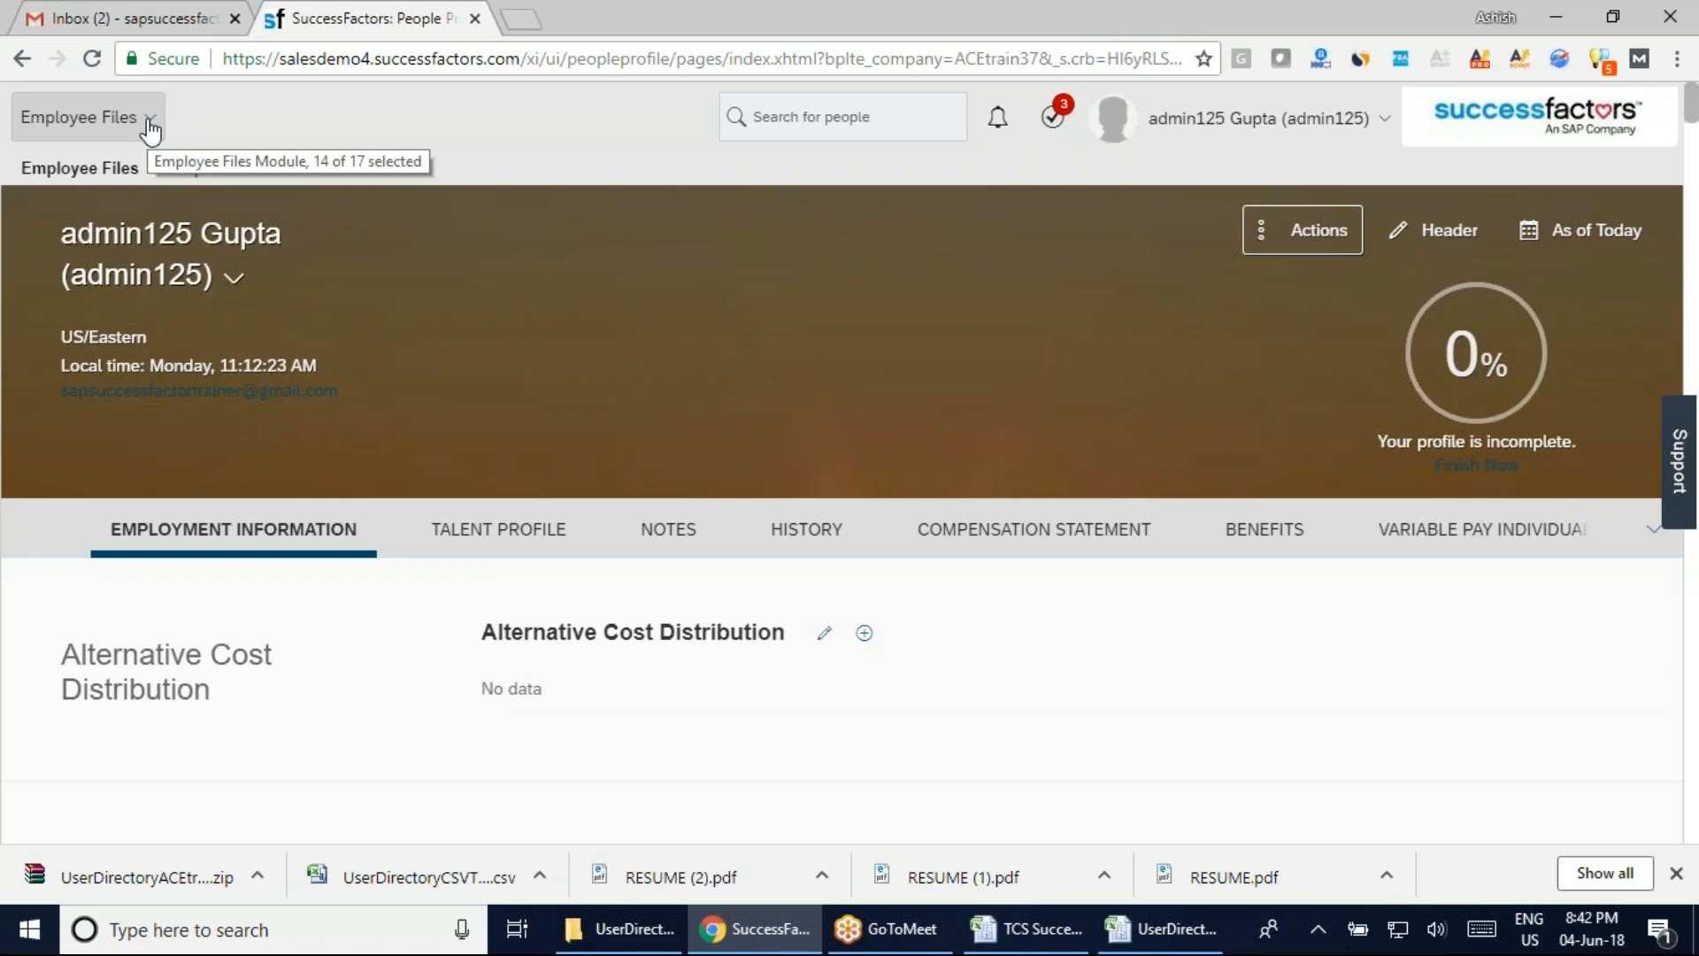
Glance at the CSV, scroll the profile once more, then return to the UserDirectory CSV
click(1161, 928)
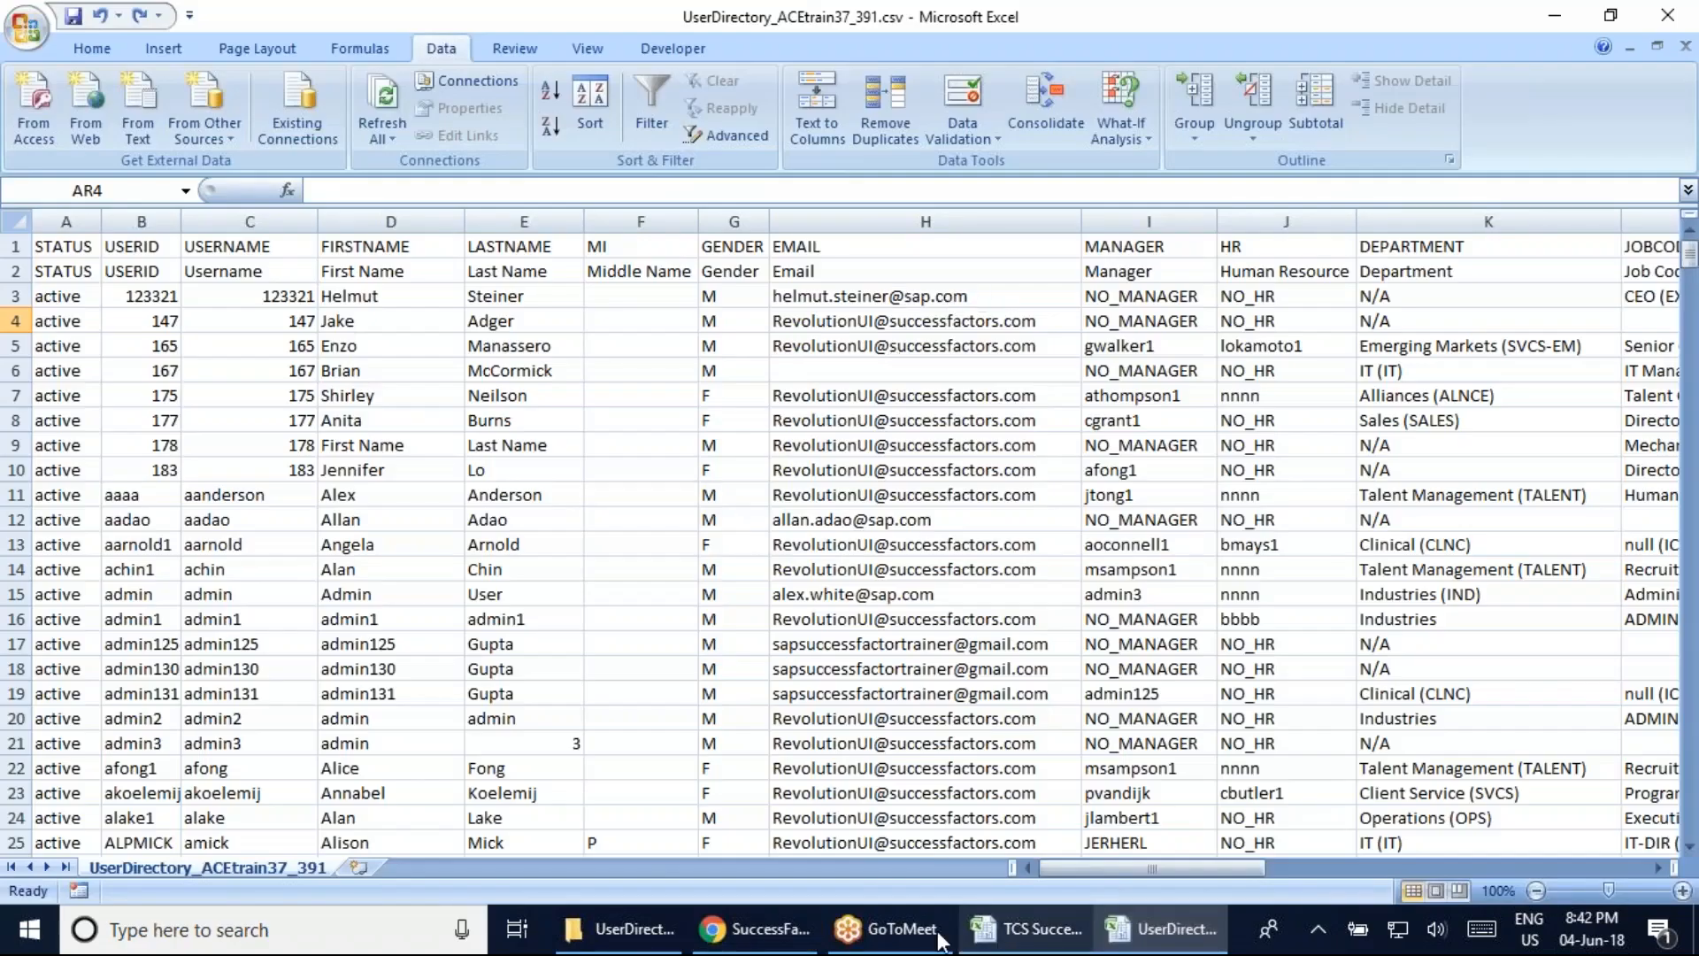
click(755, 929)
scroll(761, 728, down, 1)
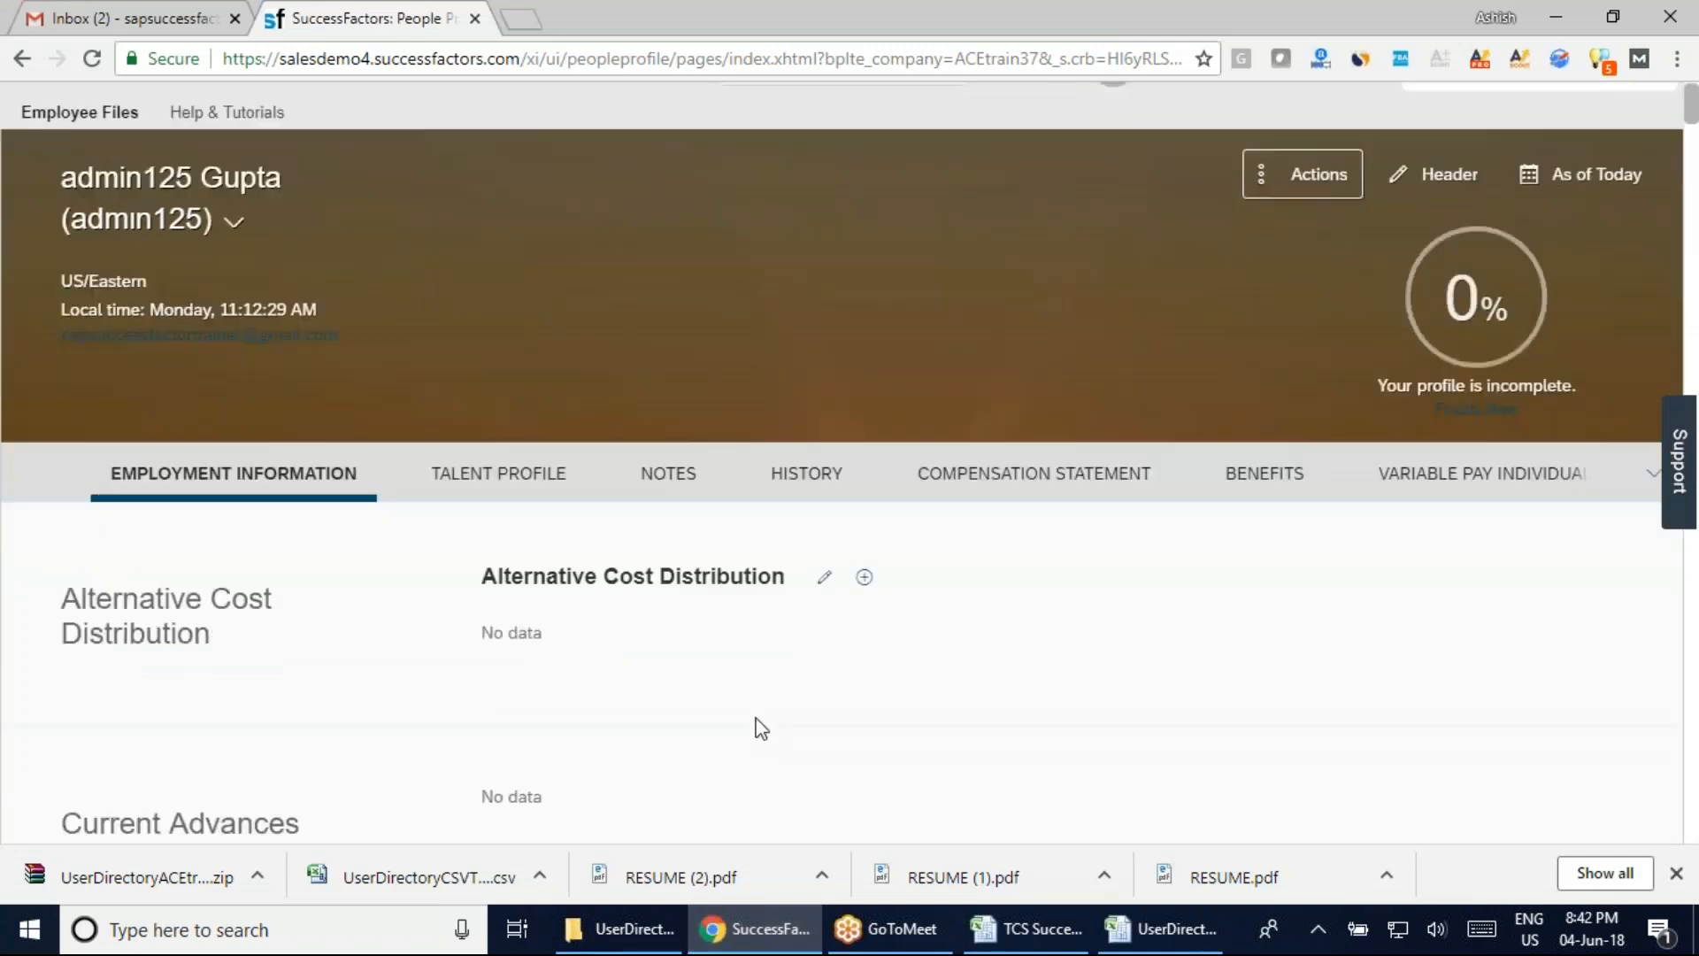
scroll(761, 727, down, 3)
scroll(973, 734, down, 6)
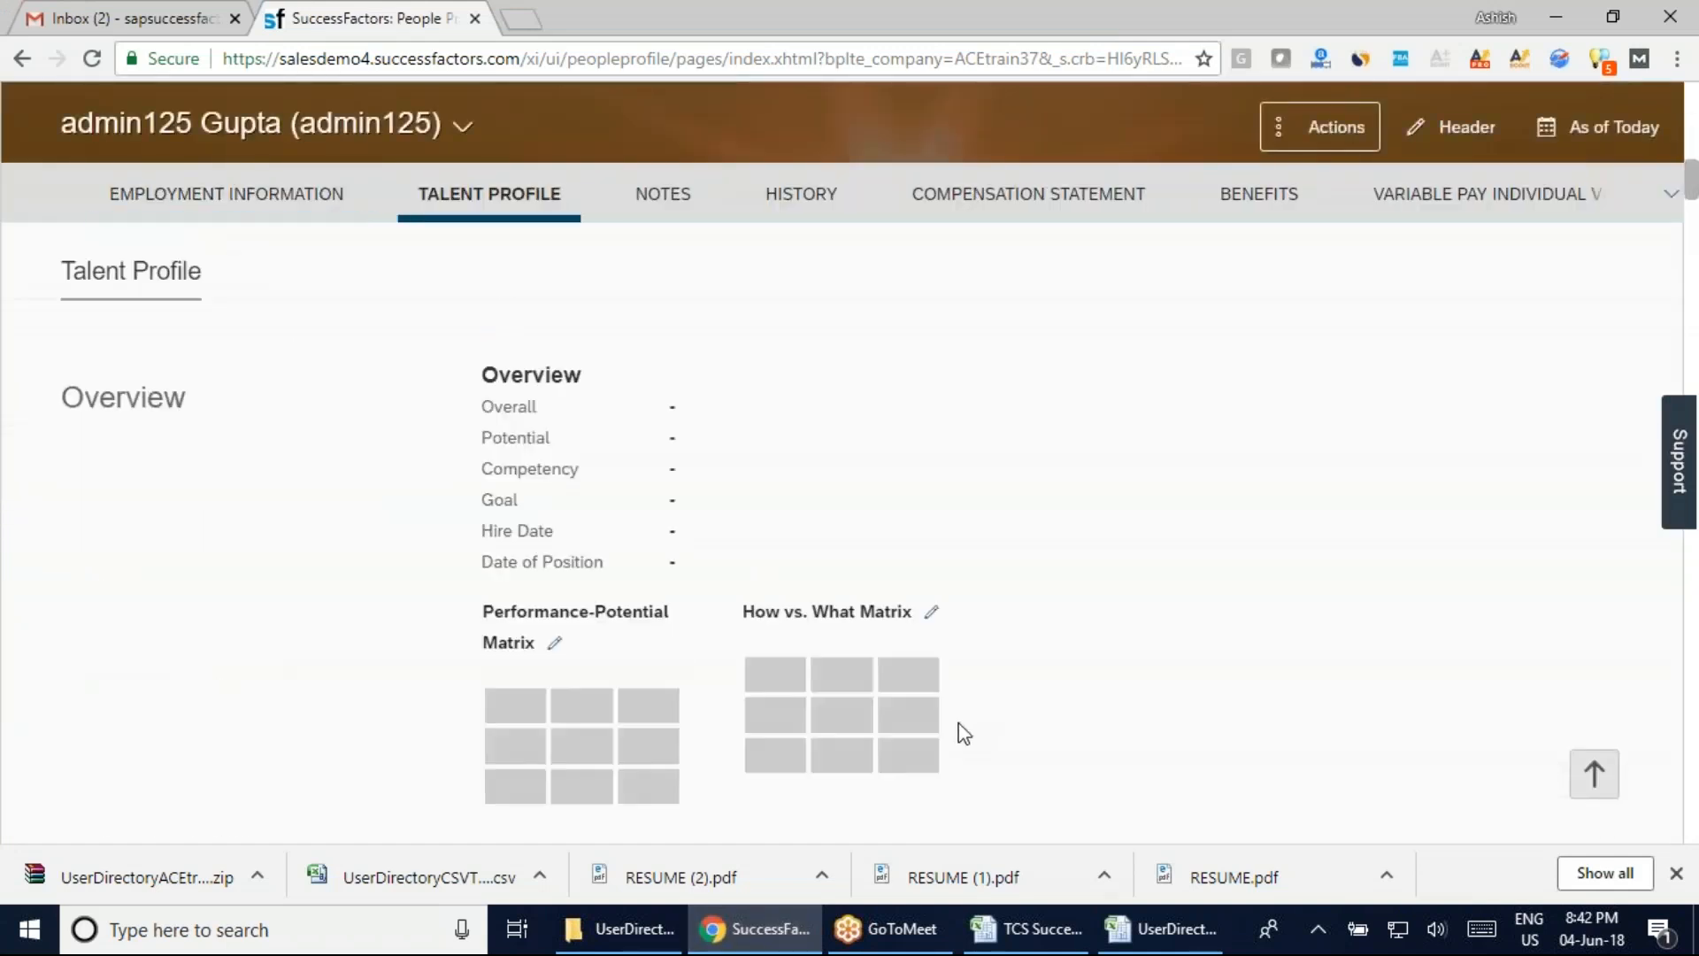
scroll(965, 733, down, 8)
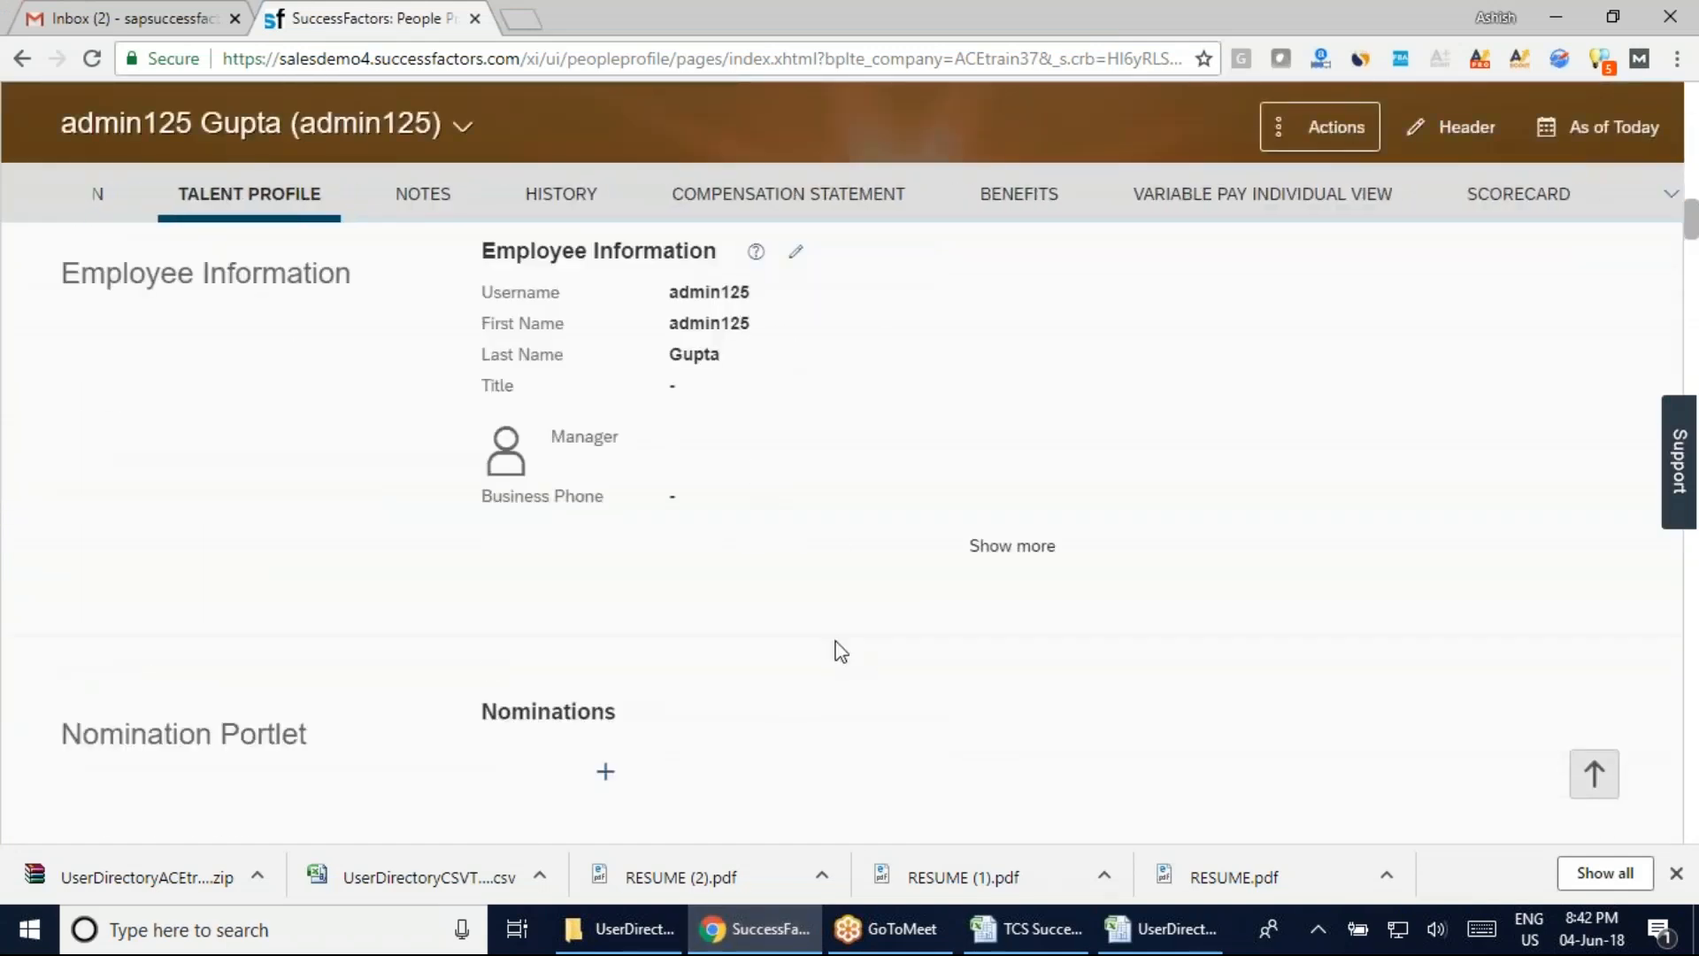
scroll(841, 652, up, 10)
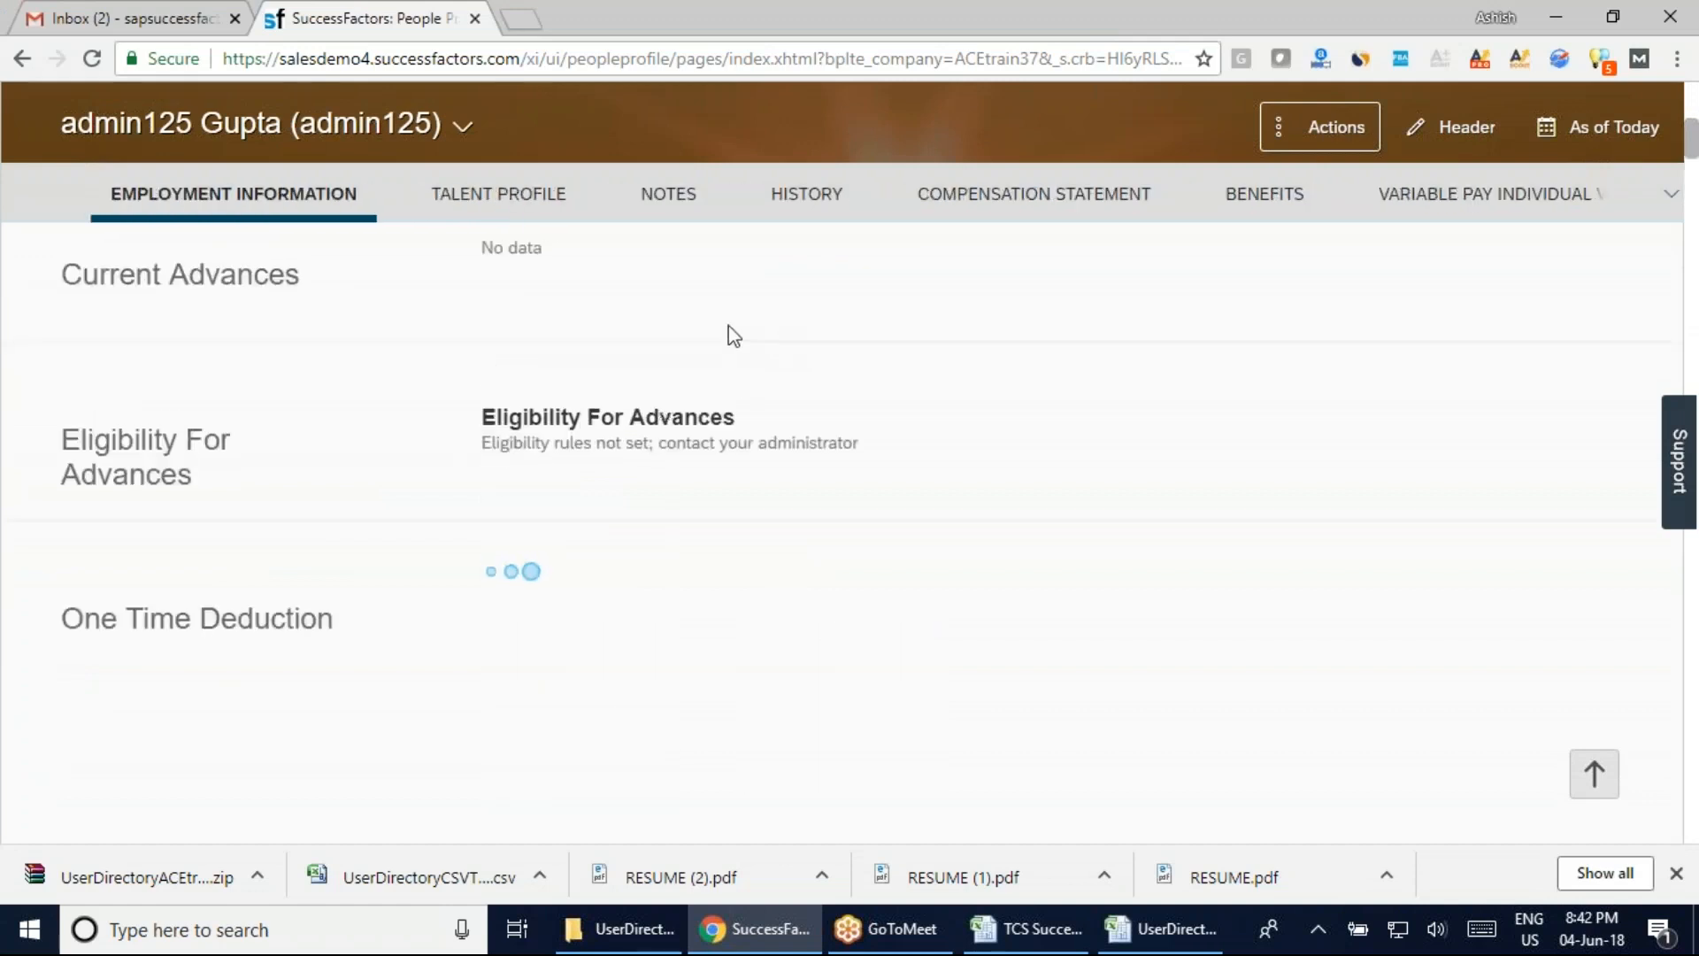
scroll(966, 678, down, 4)
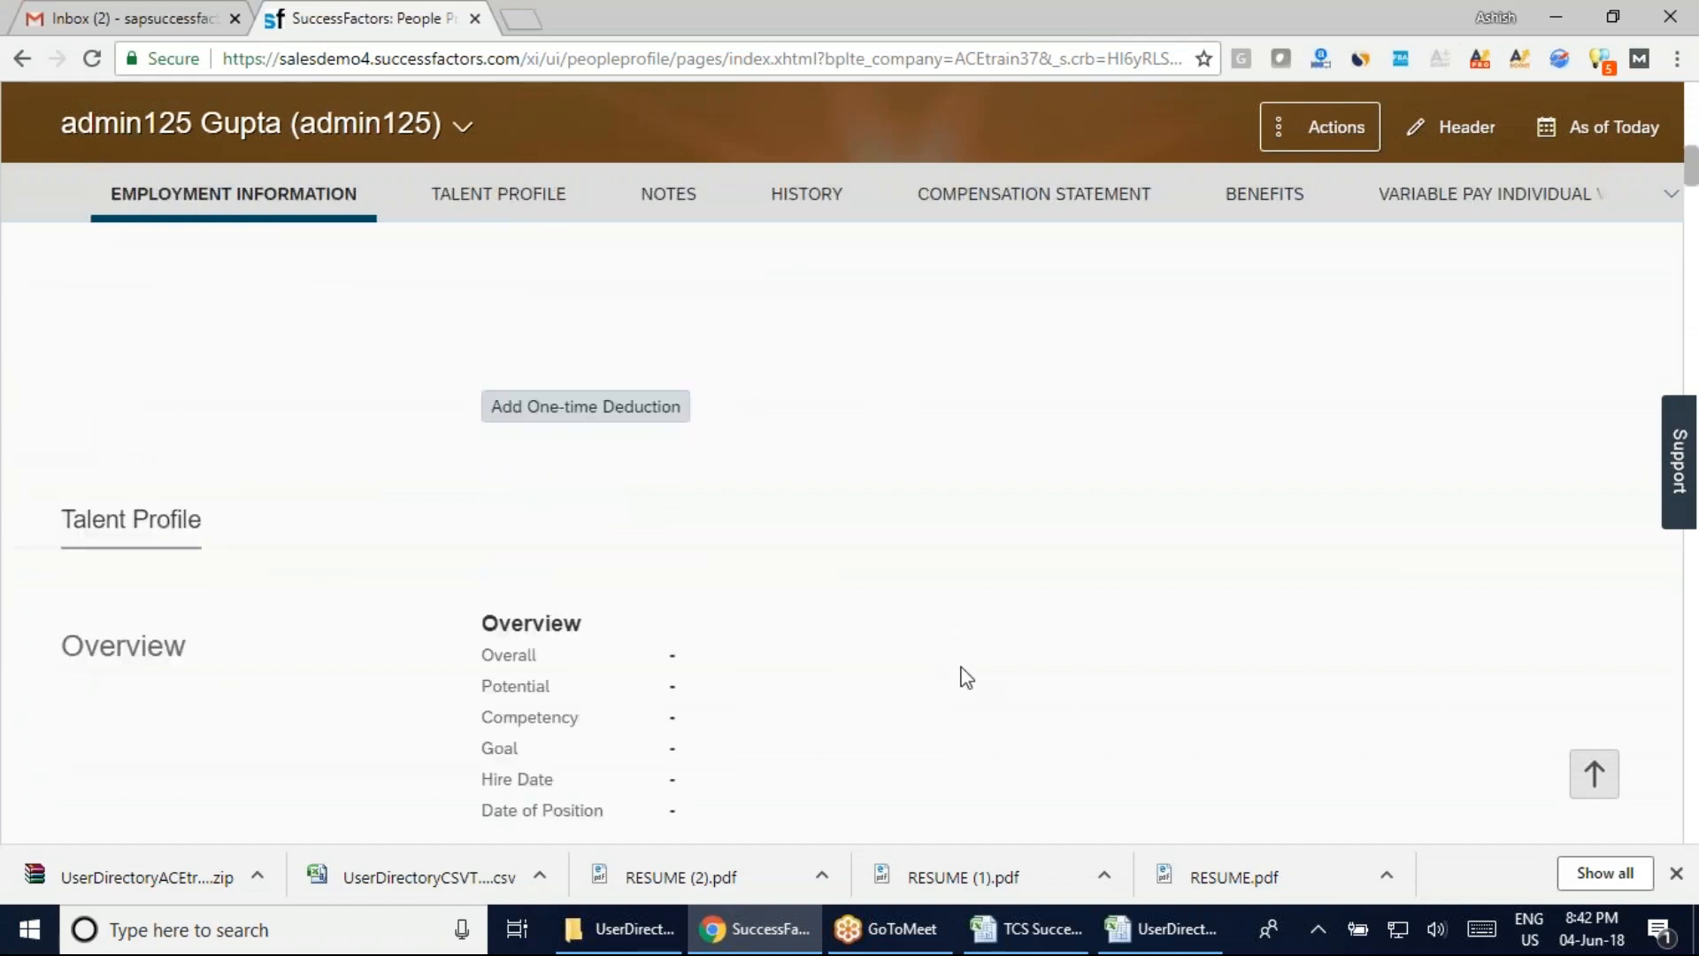
click(1151, 929)
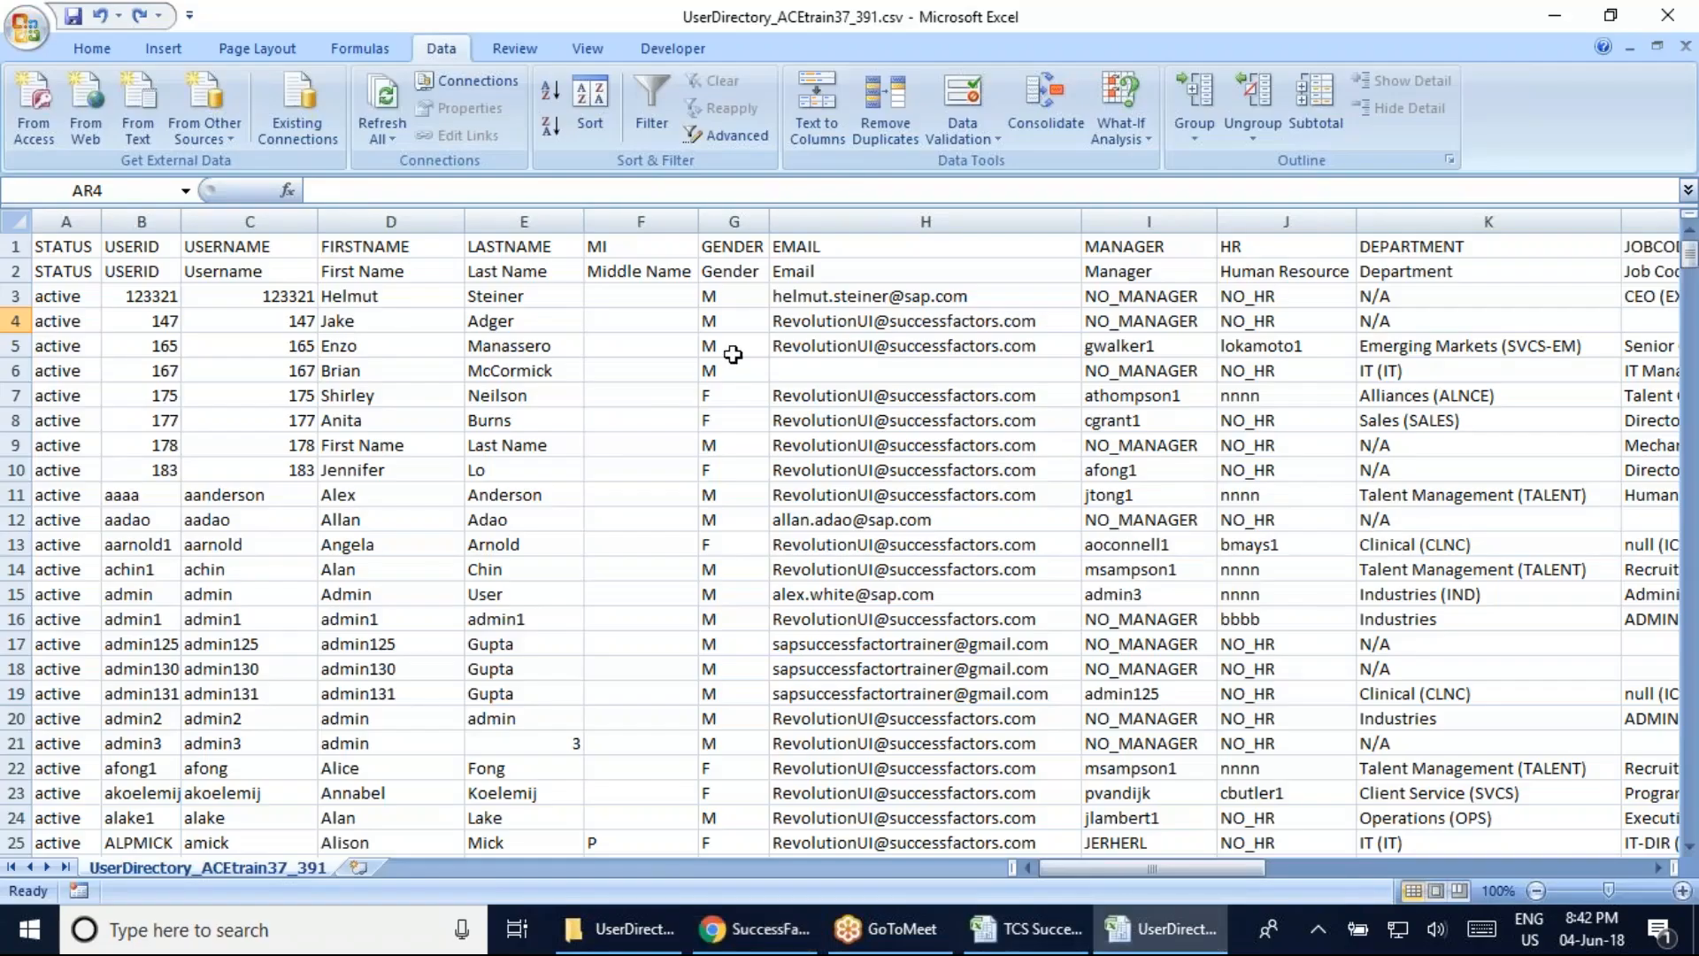
Select F4, check the EC entry in J57 of the TCS notes, then return to Chrome
click(629, 308)
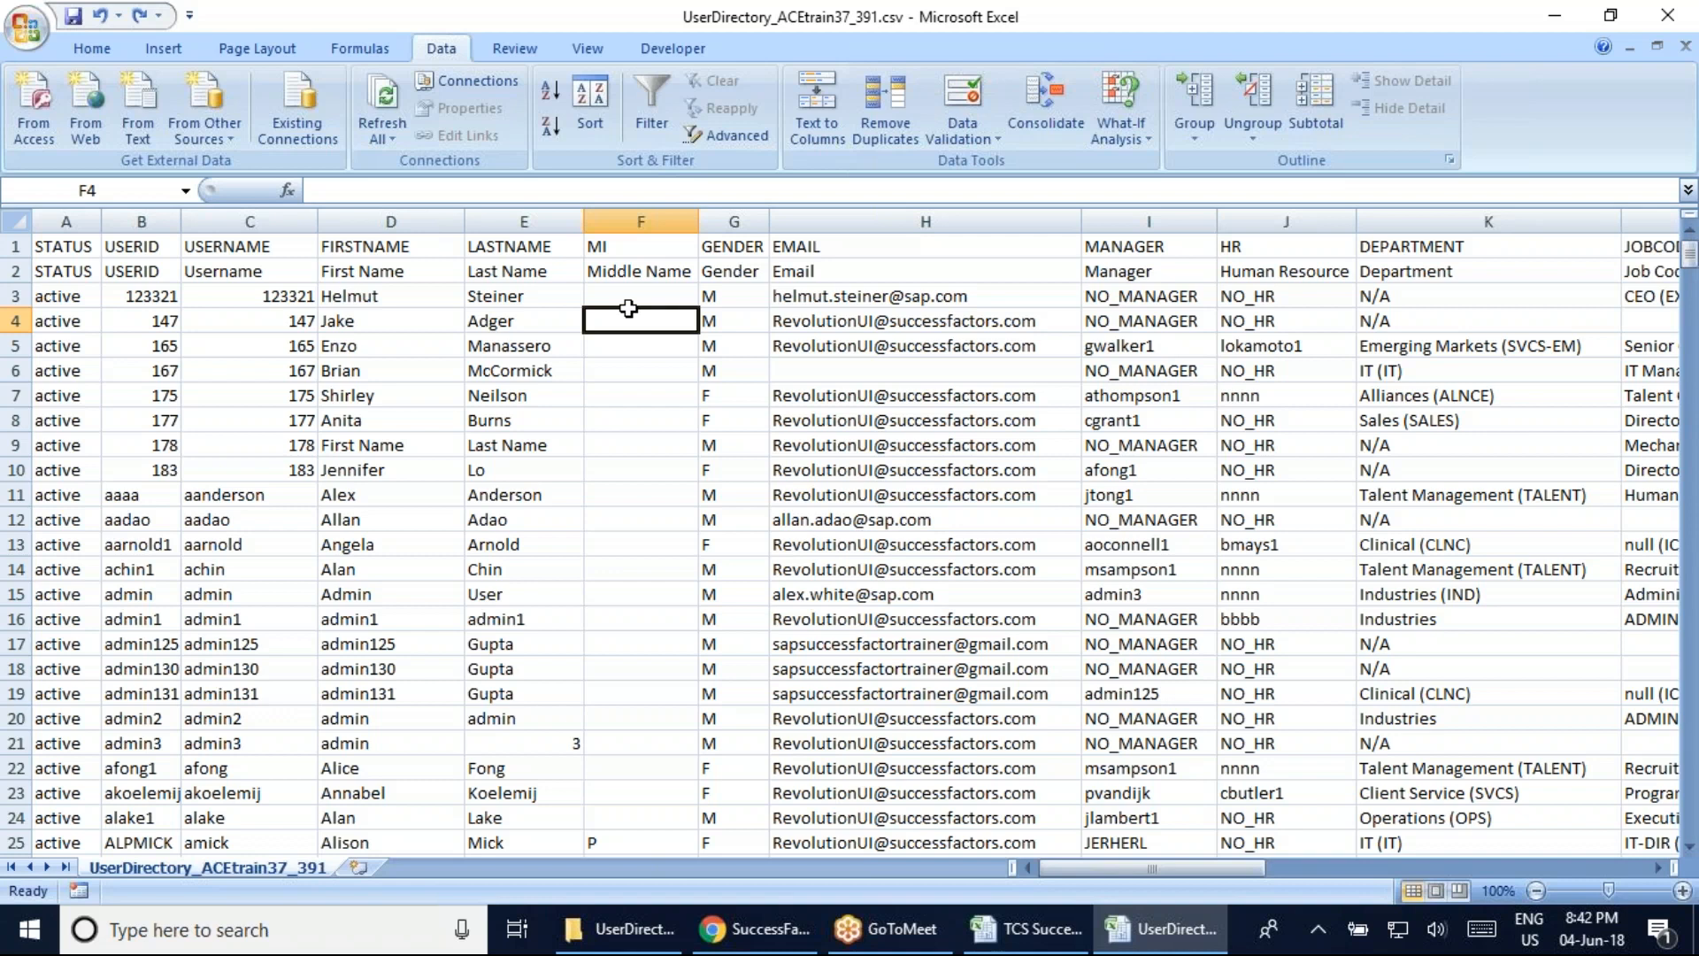
click(1031, 929)
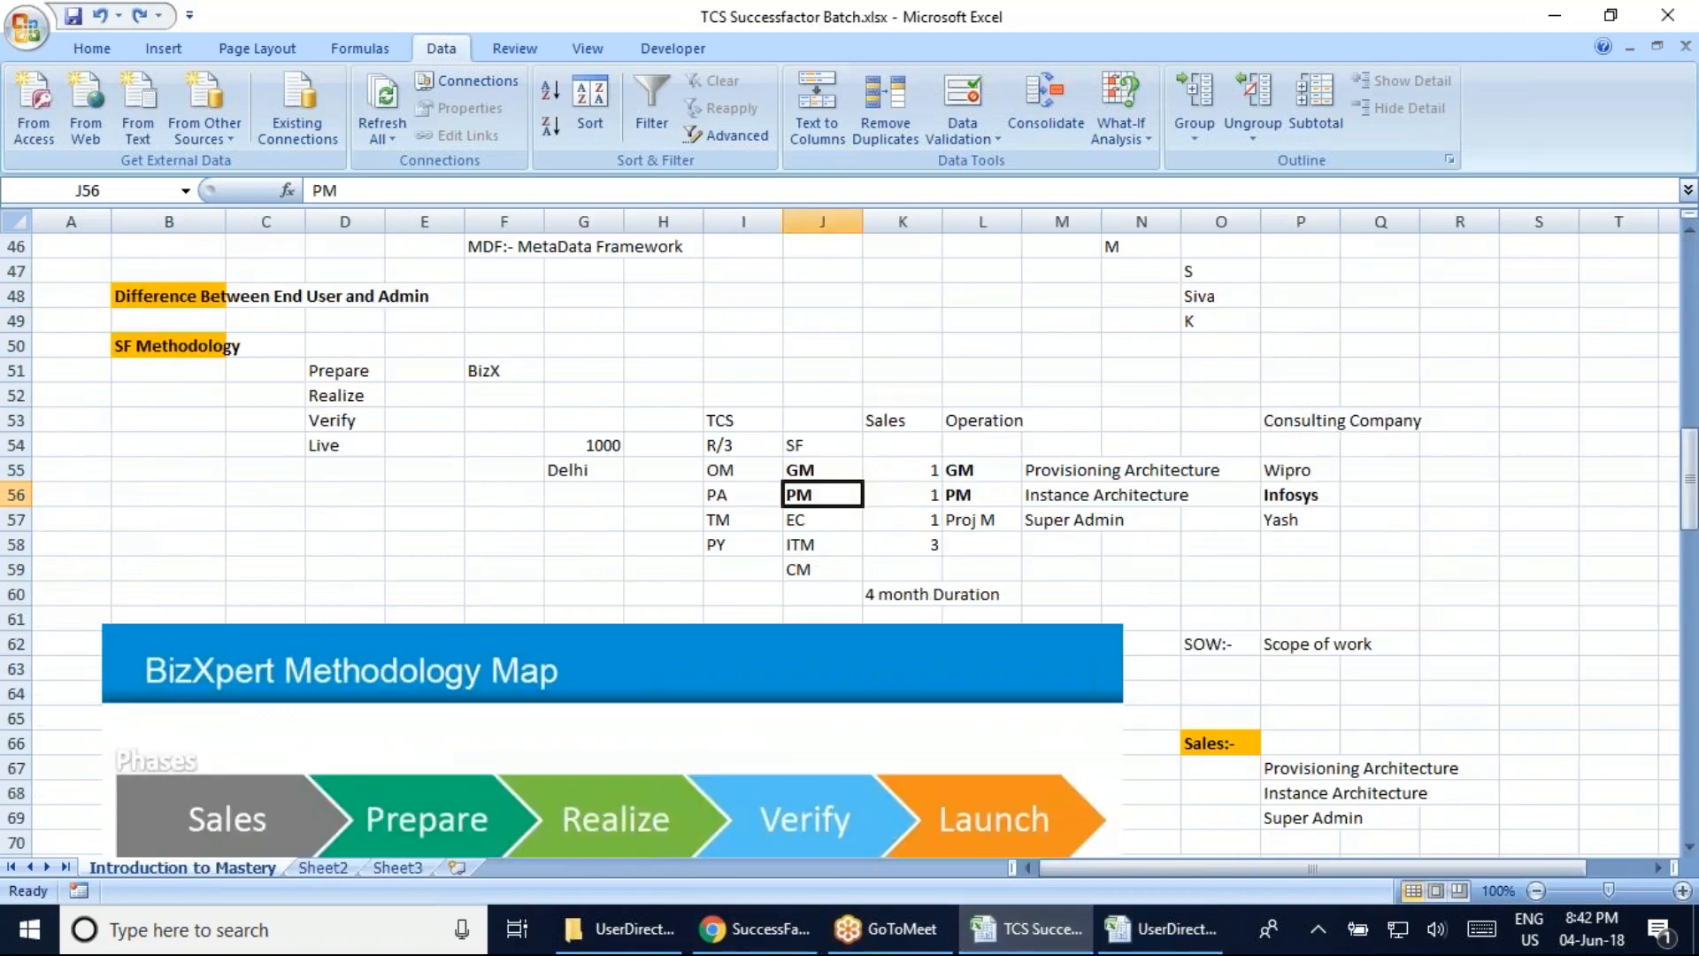
click(802, 527)
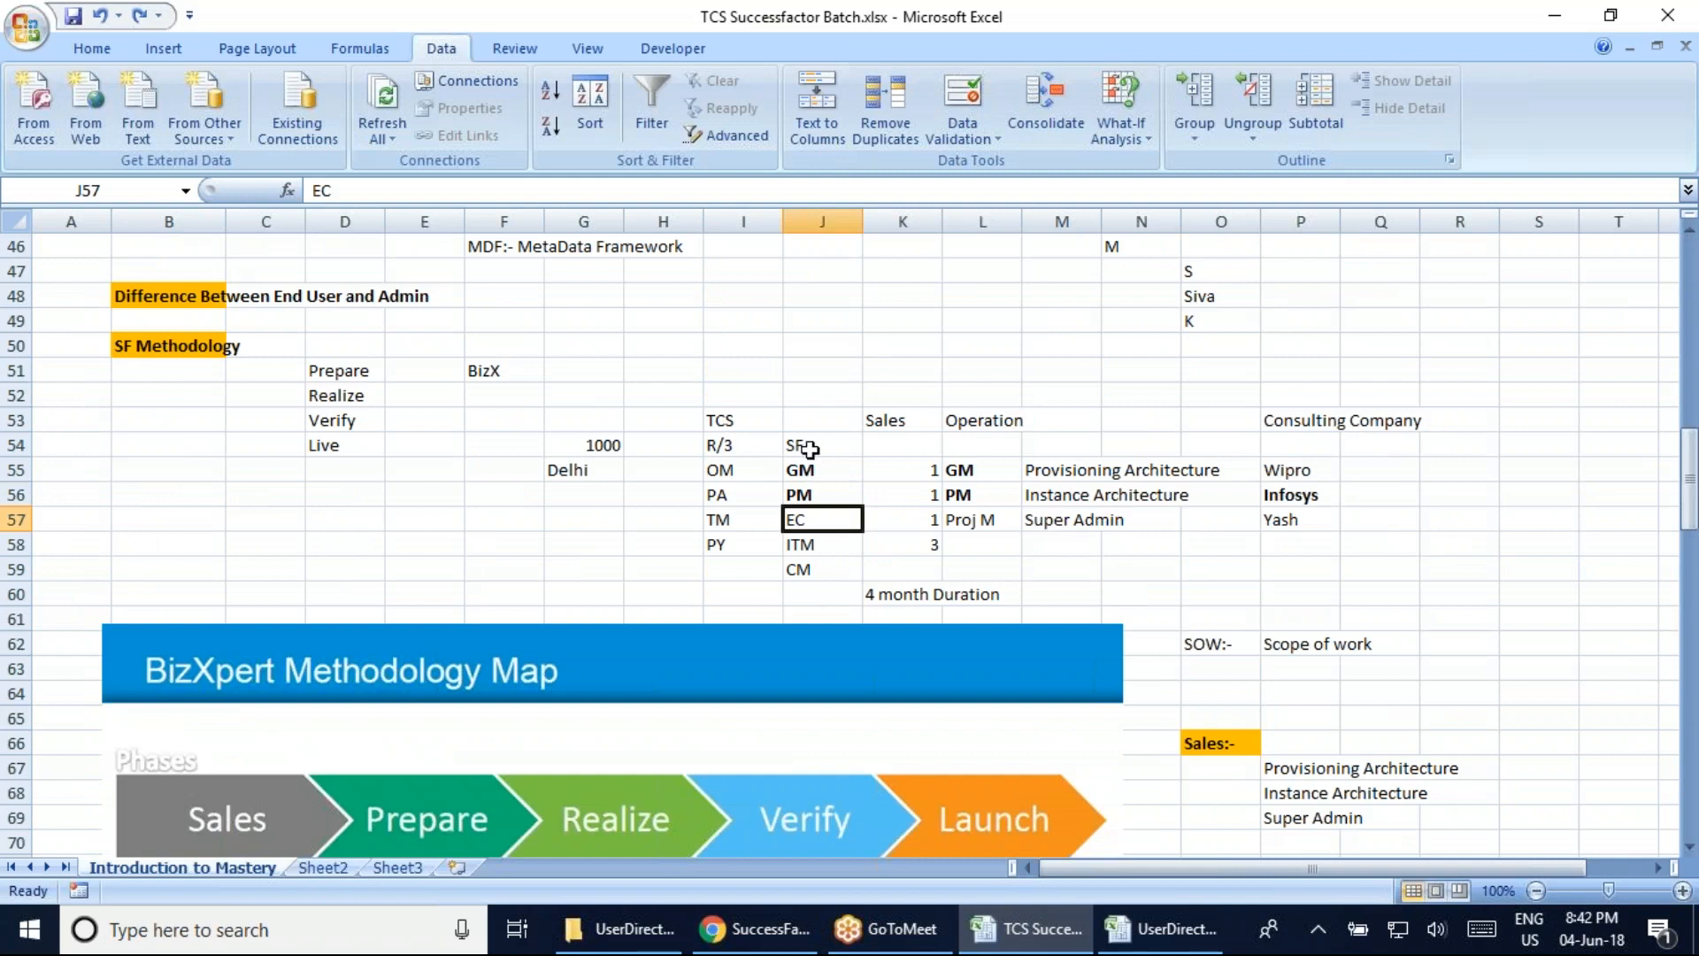
click(755, 928)
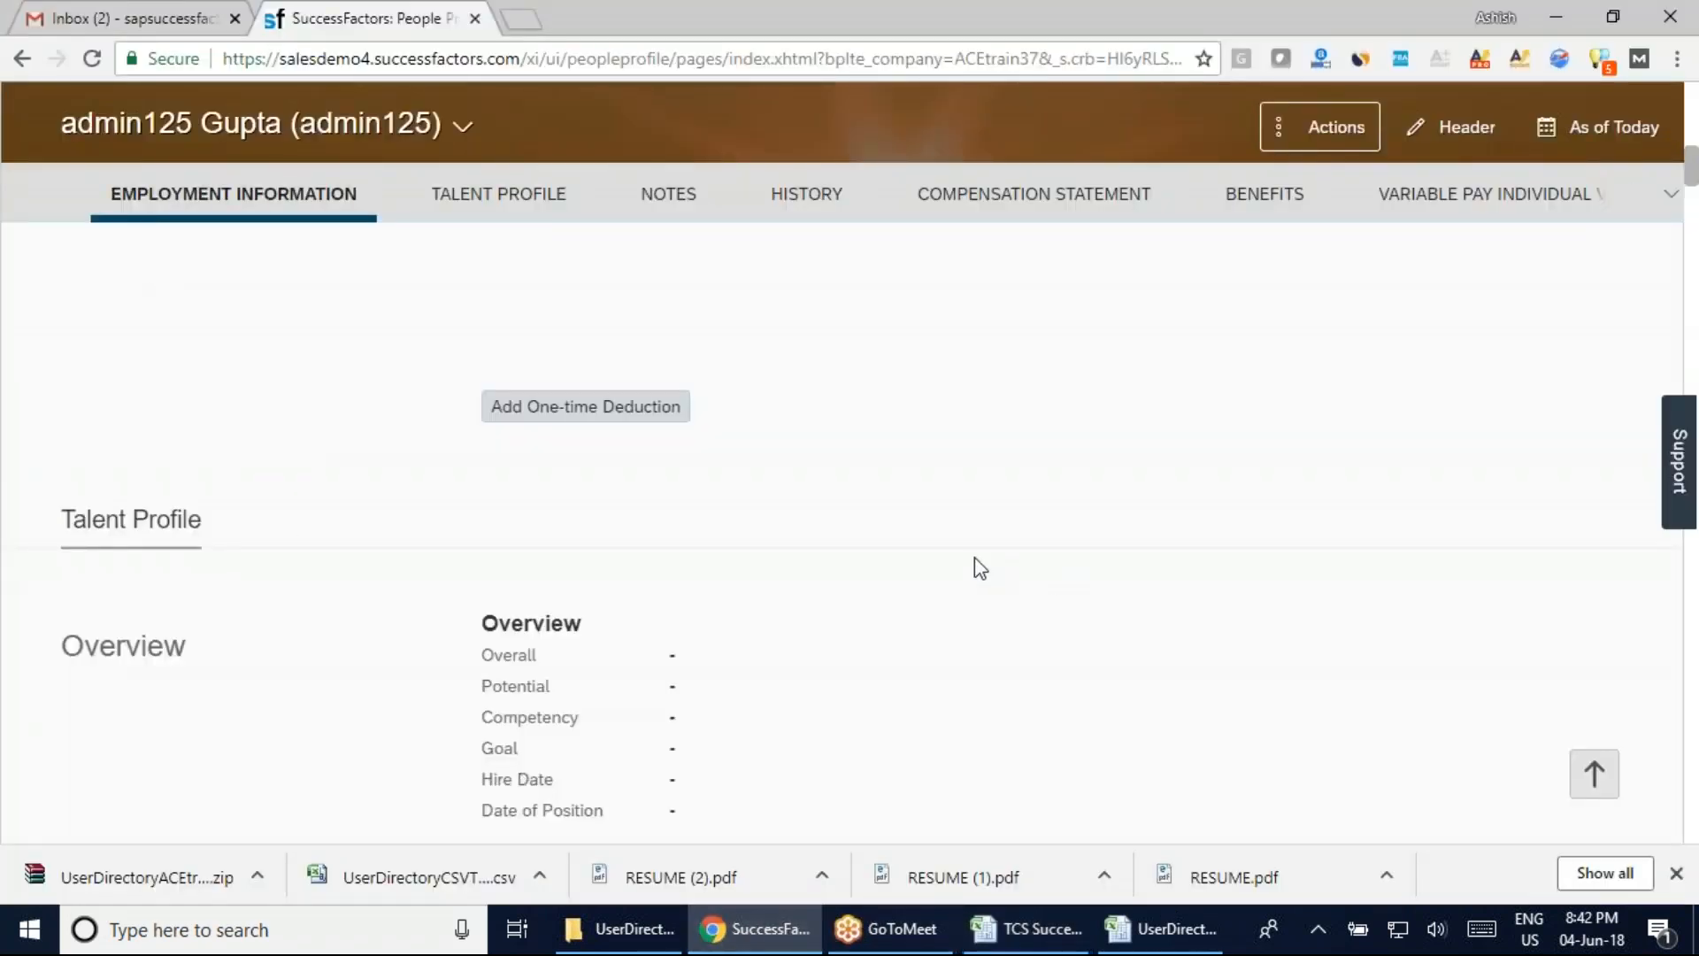
Compare the SuccessFactors profile page against the UserDirectory CSV, ending back on the CSV
click(1166, 938)
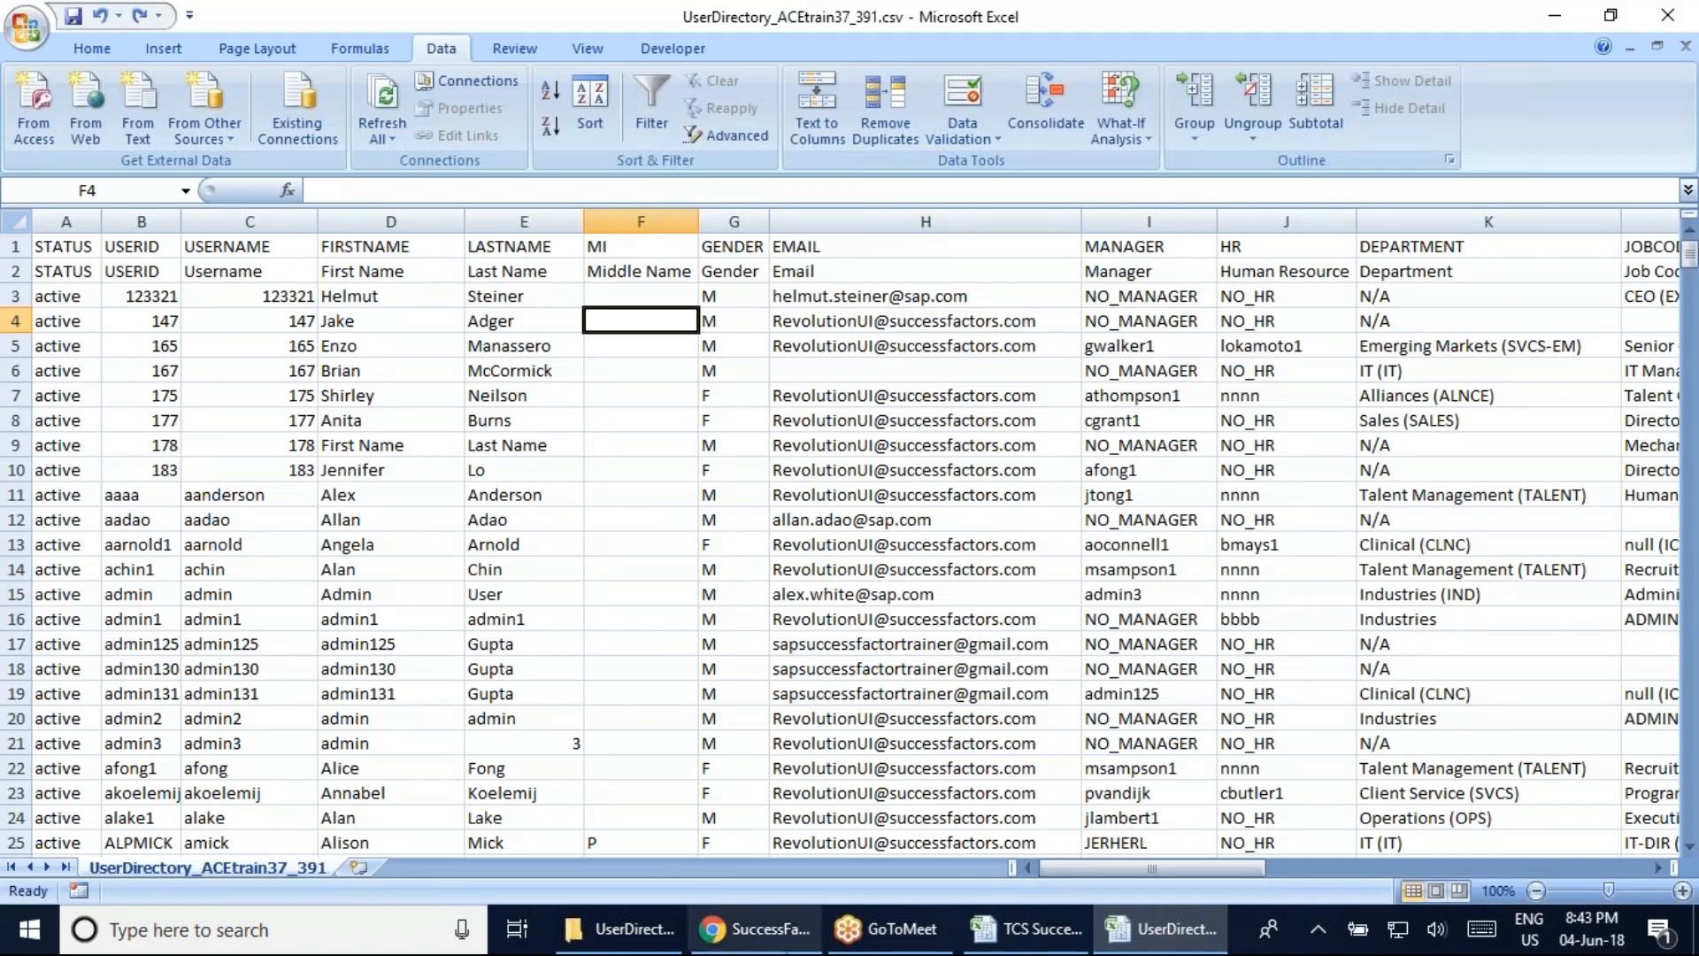
click(755, 928)
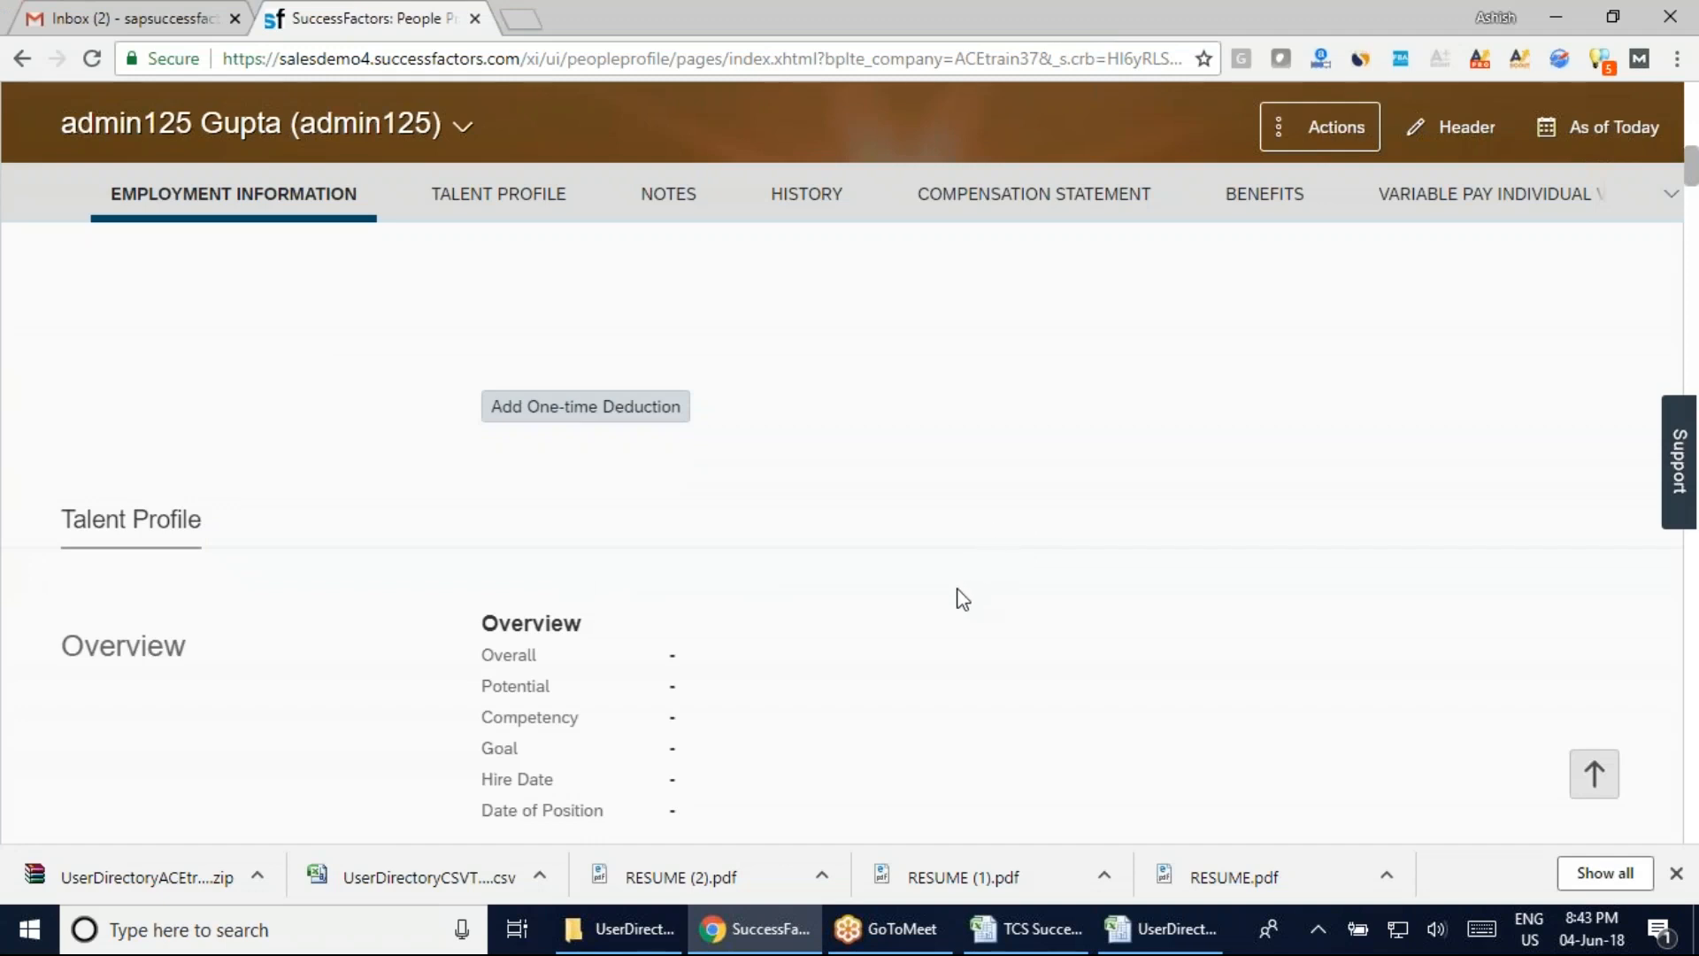
click(1159, 929)
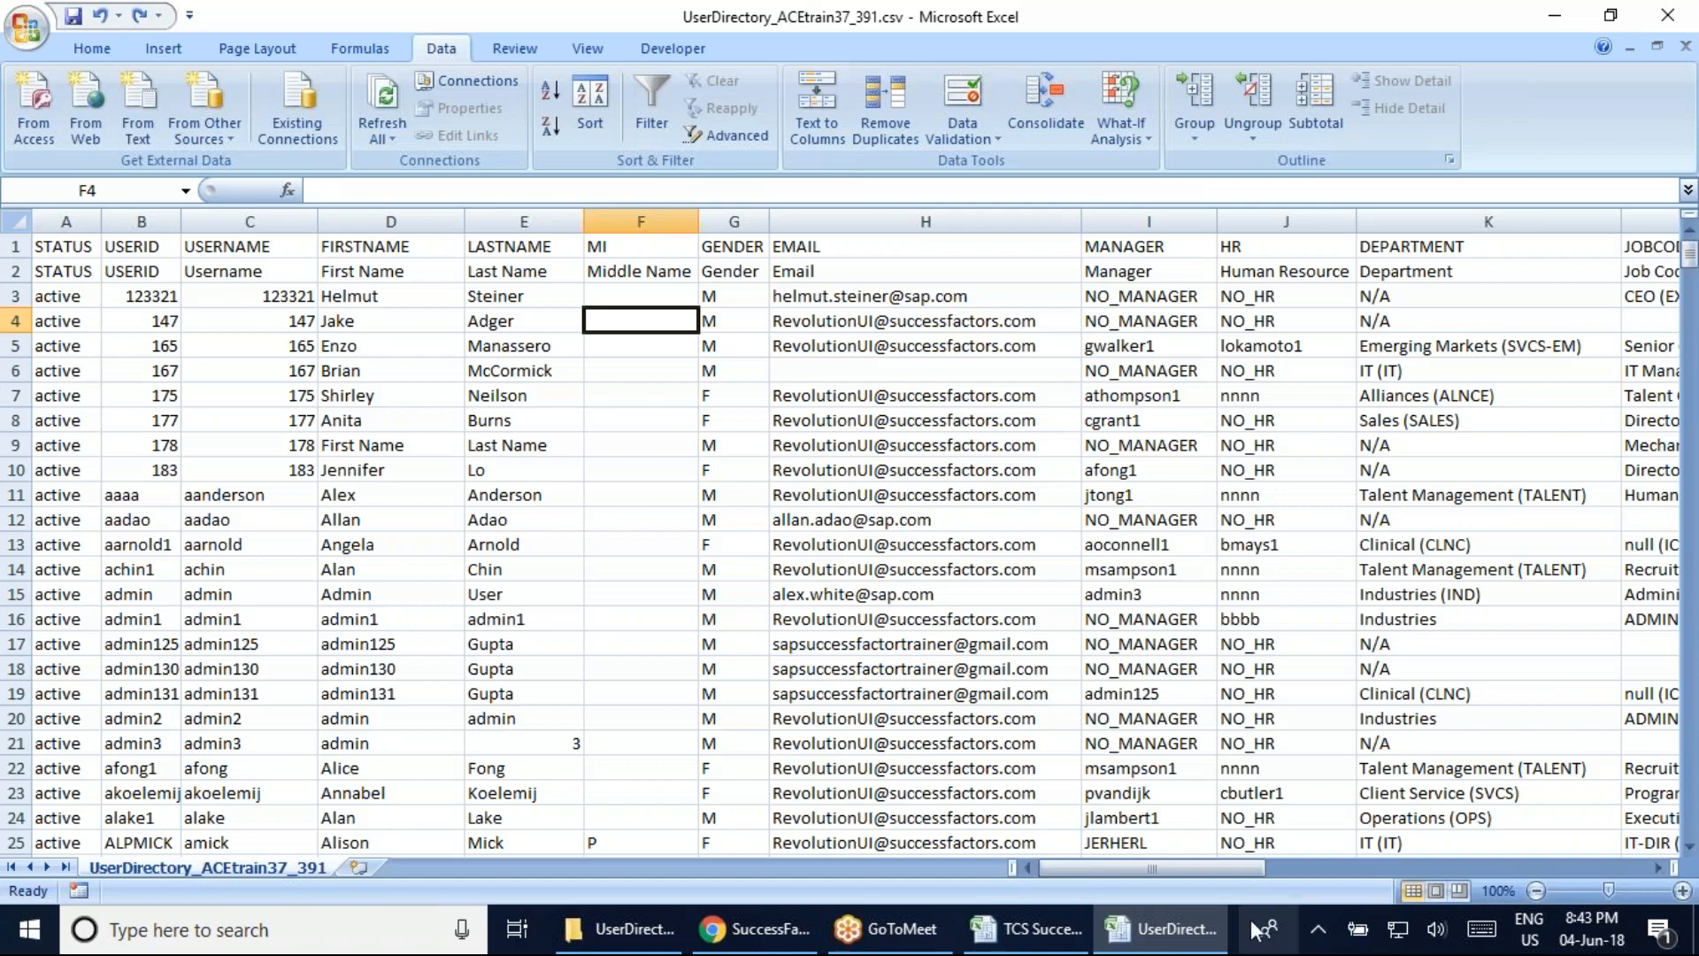
Scroll right to Customizable Field 2 (AD2) and step along row-2 headers toward Default Locale
drag(1177, 872, 1436, 866)
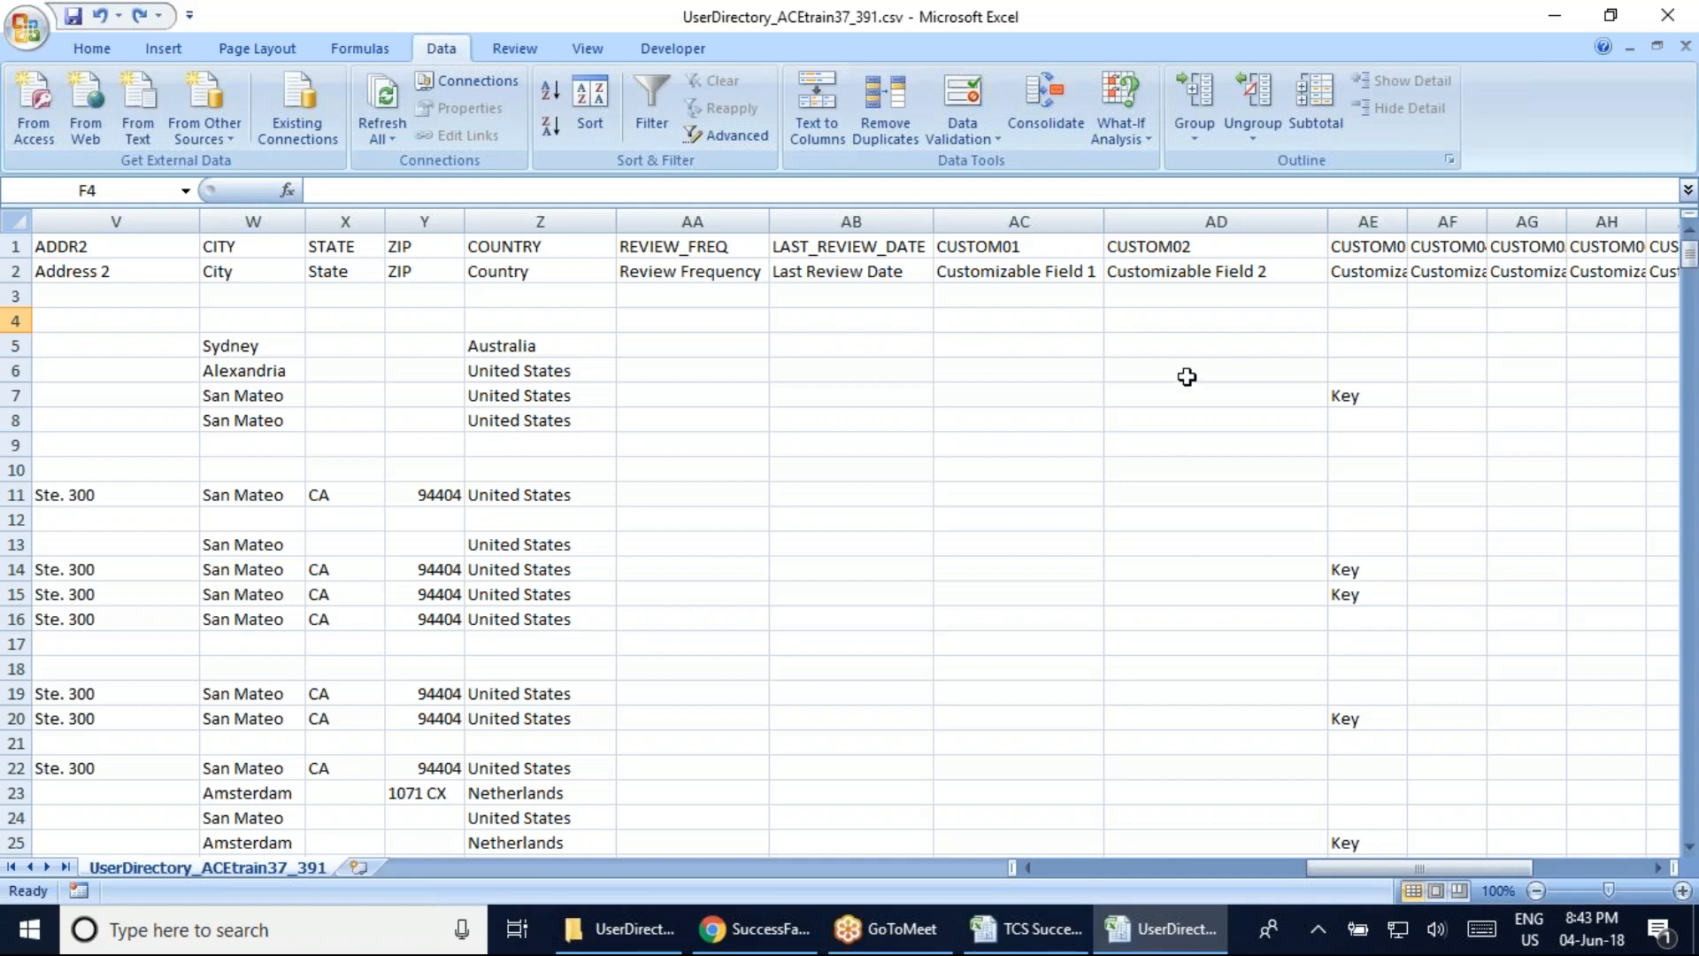
click(1185, 345)
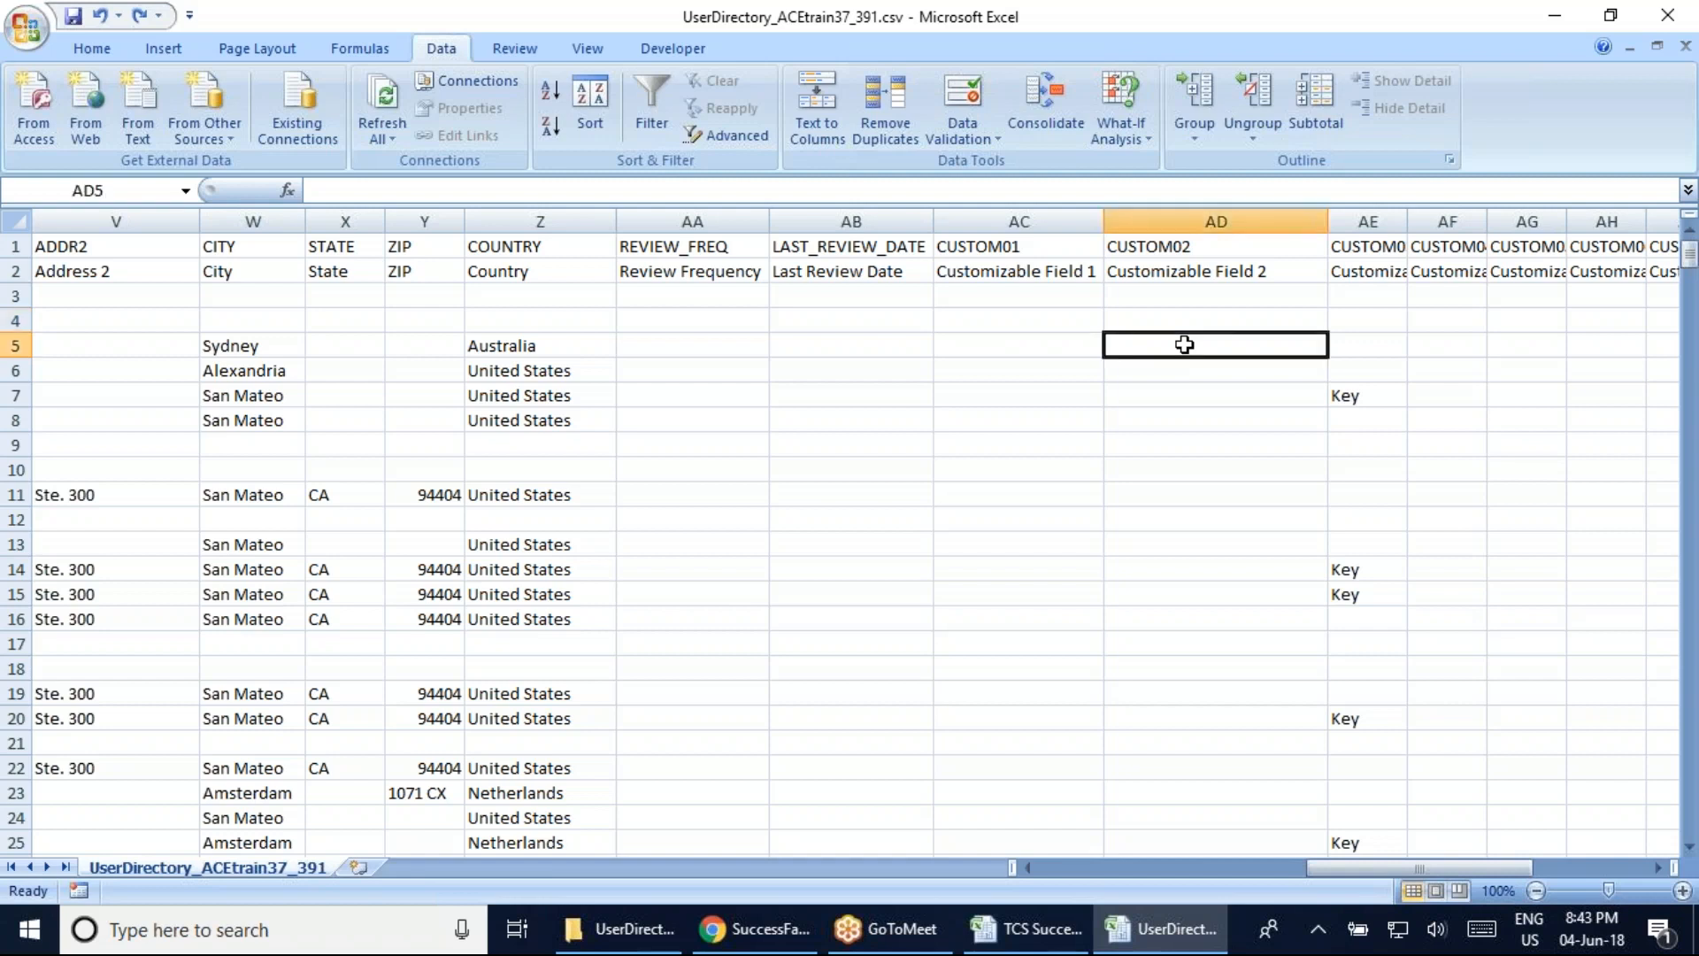
click(1158, 273)
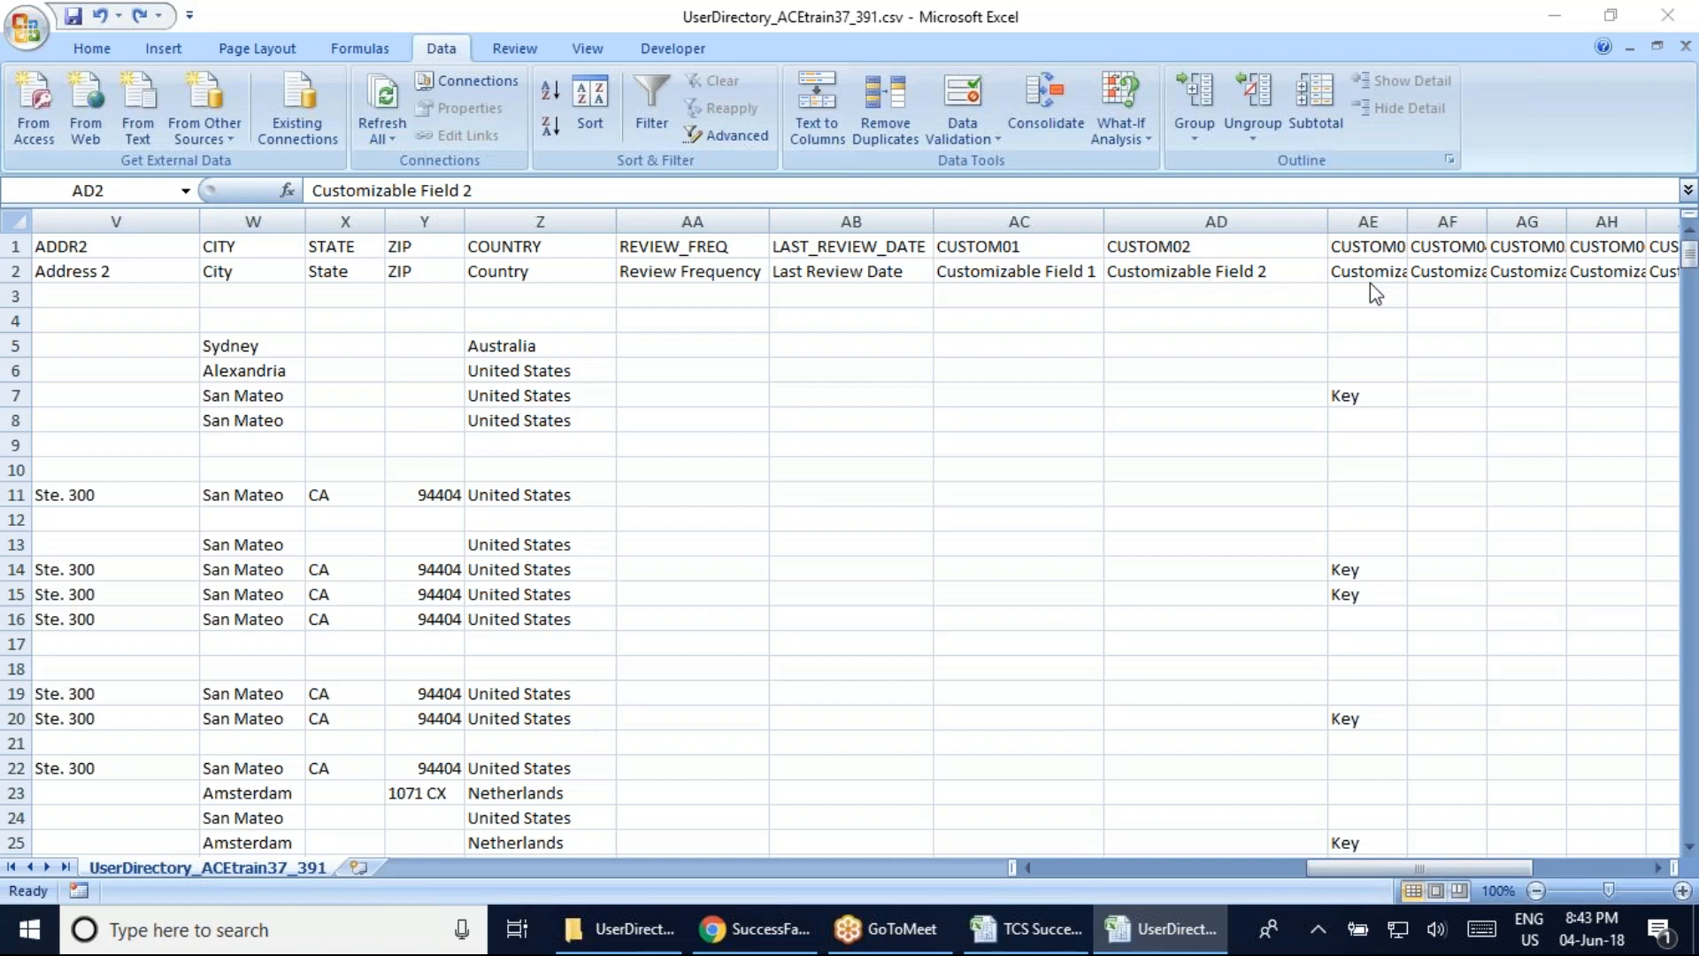
key(Right)
key(Right)
key(Right)
key(Right)
key(Right)
key(Right)
key(Right)
key(Right)
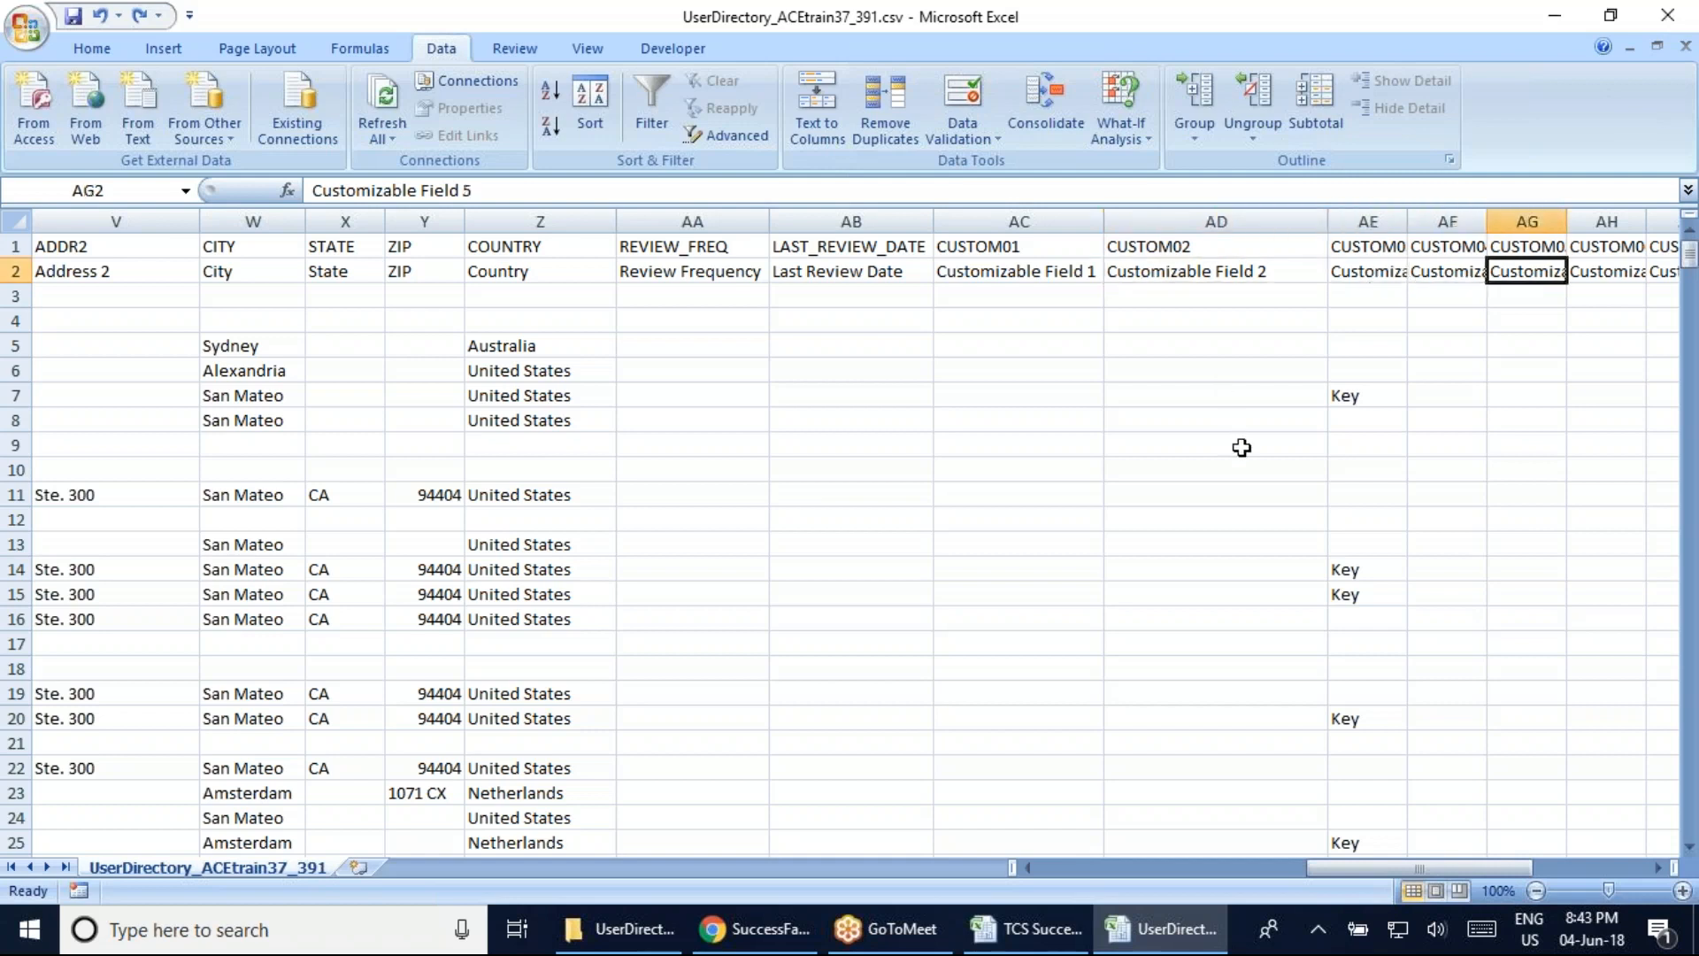
key(Right)
key(Right)
key(Right)
key(Right)
key(Right)
key(Right)
key(Right)
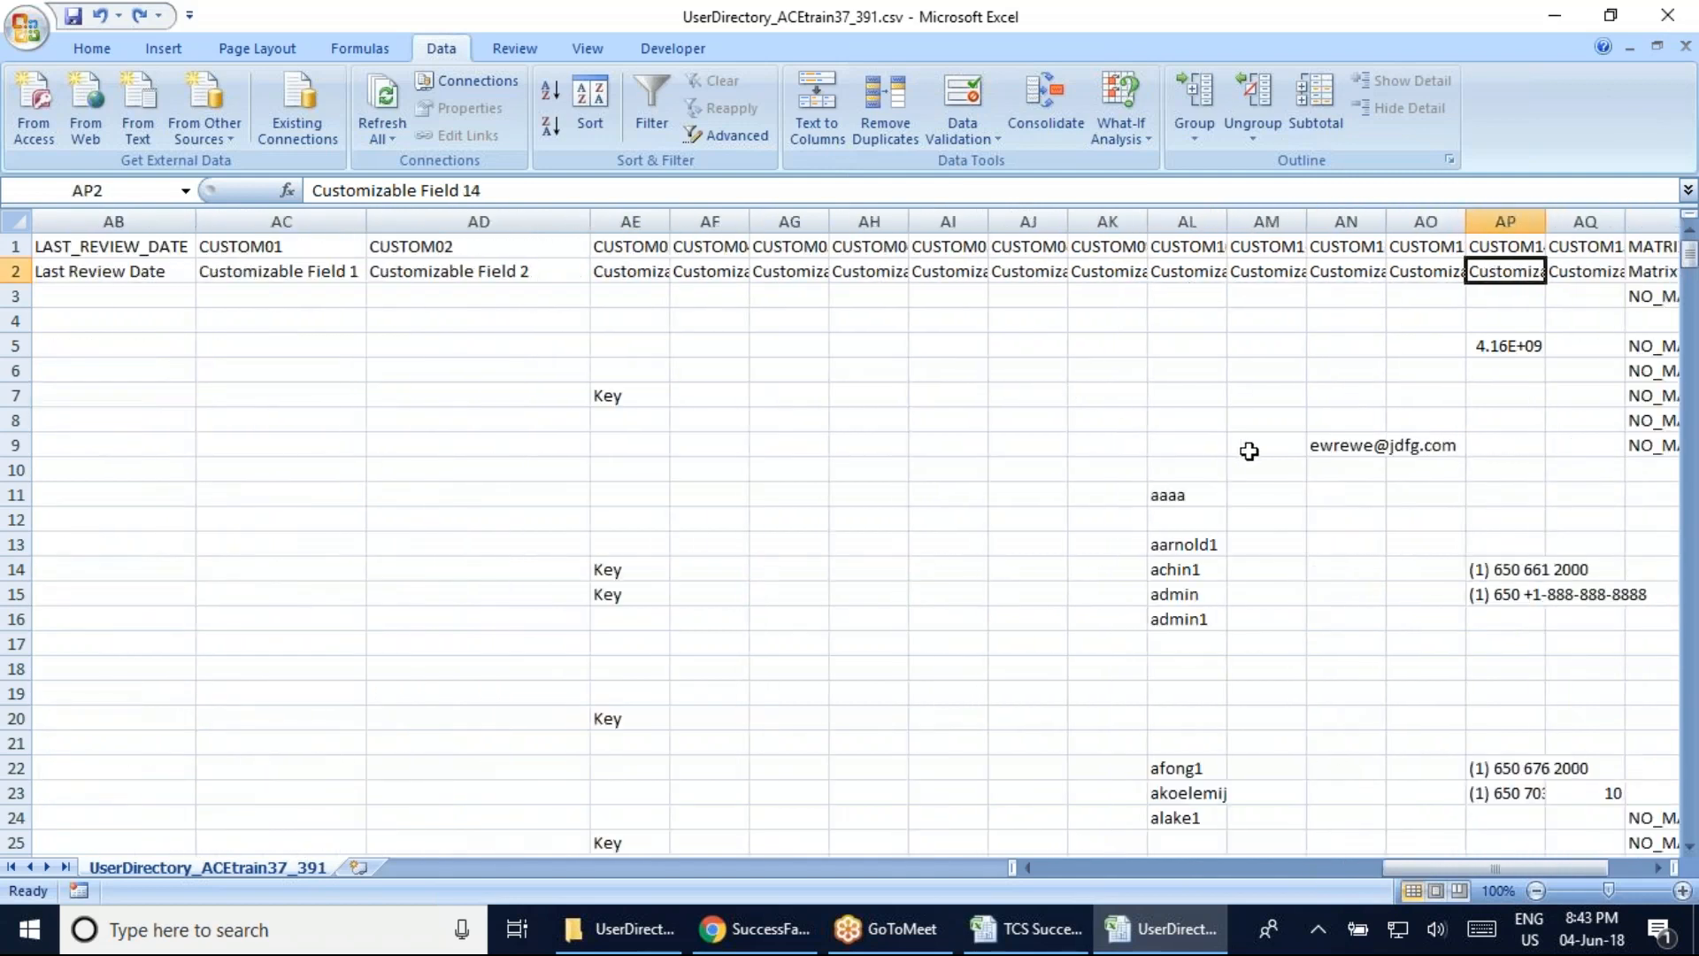
Review the Matrix Manager, Default Locale and Second Manager headers, NO_MANAGER in AR3 and empty AR4
key(Left)
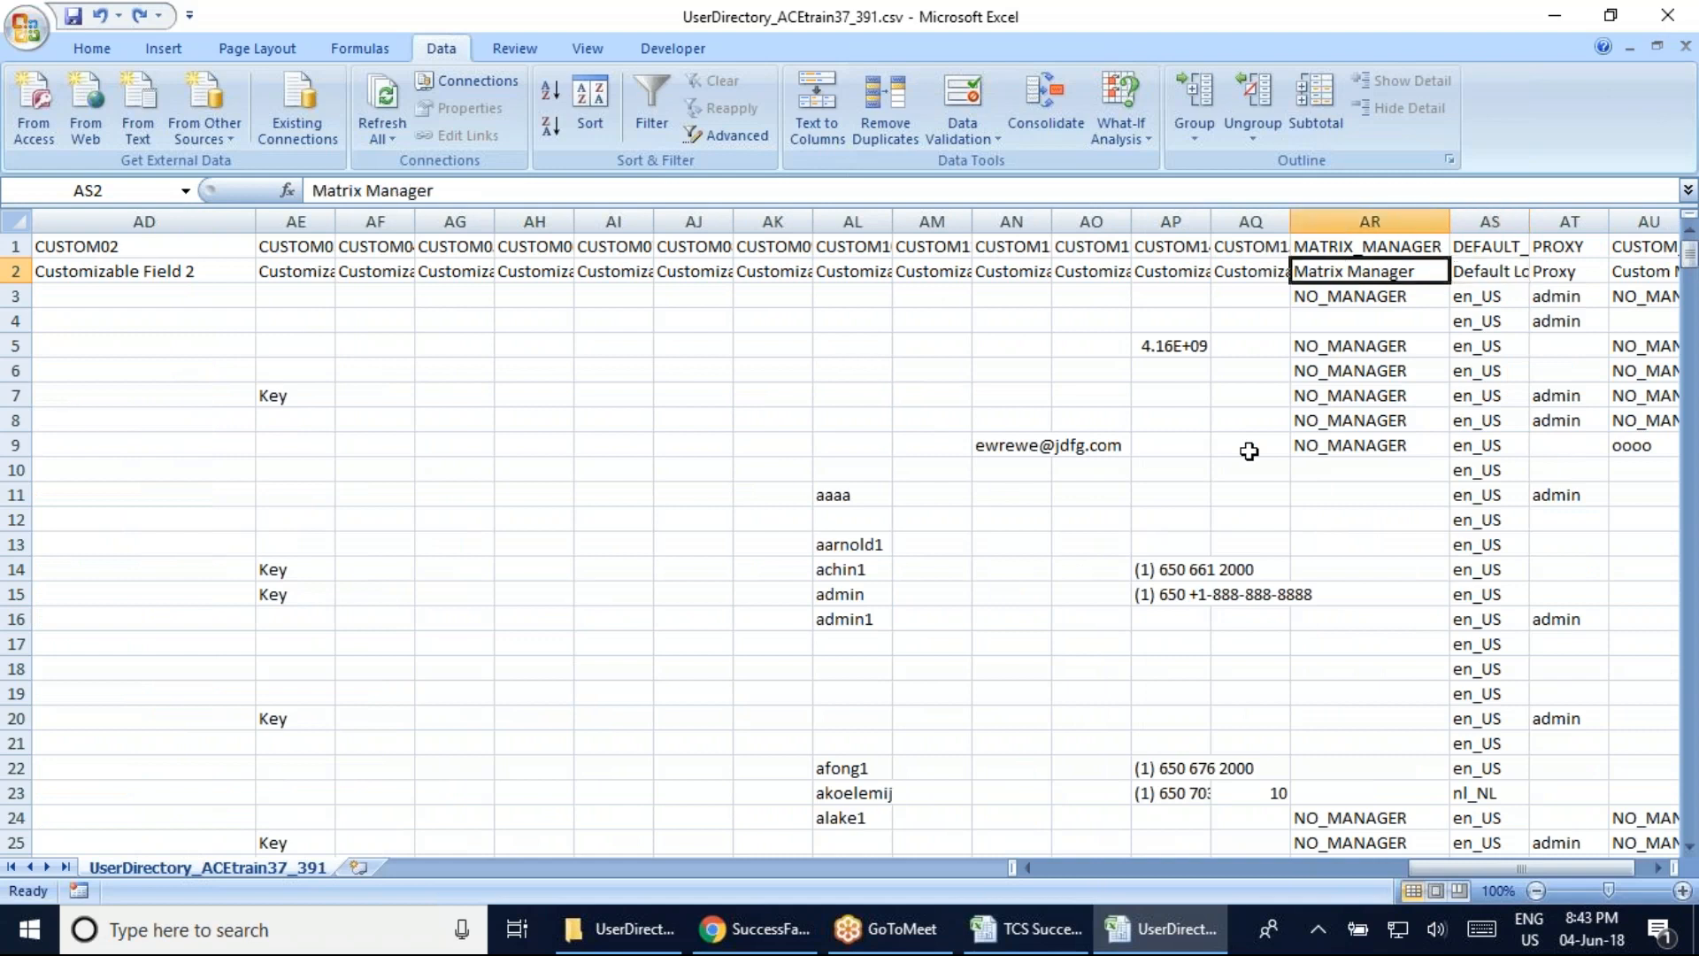
key(Right)
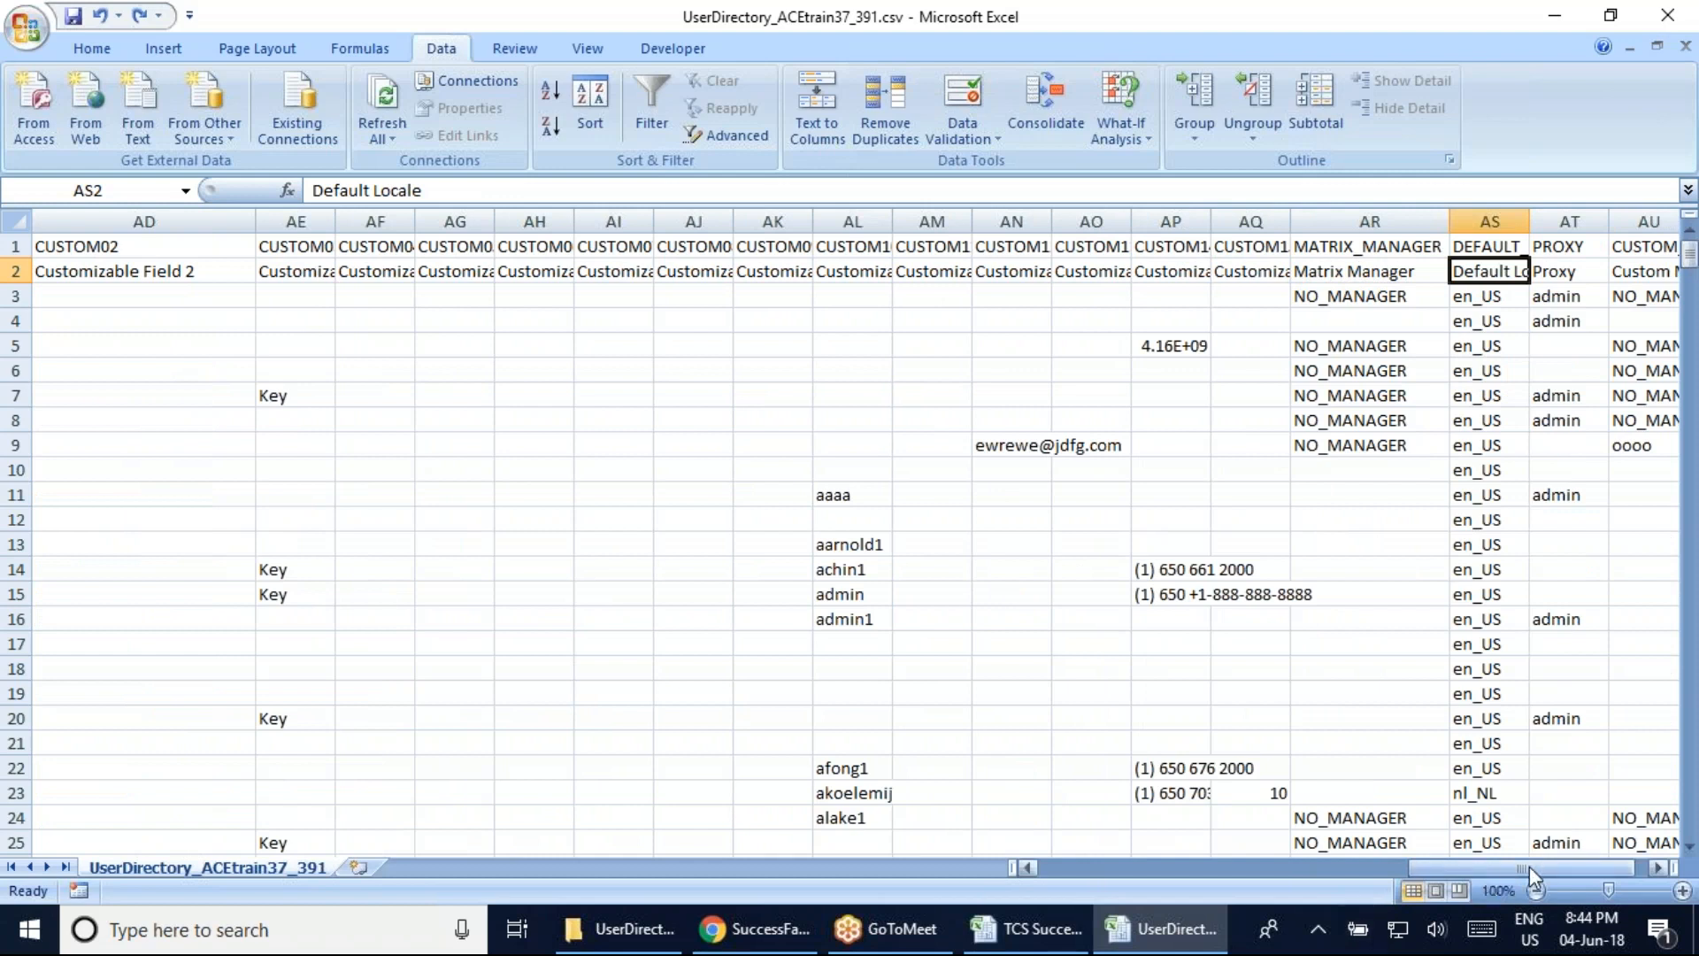
click(1654, 867)
click(1654, 867)
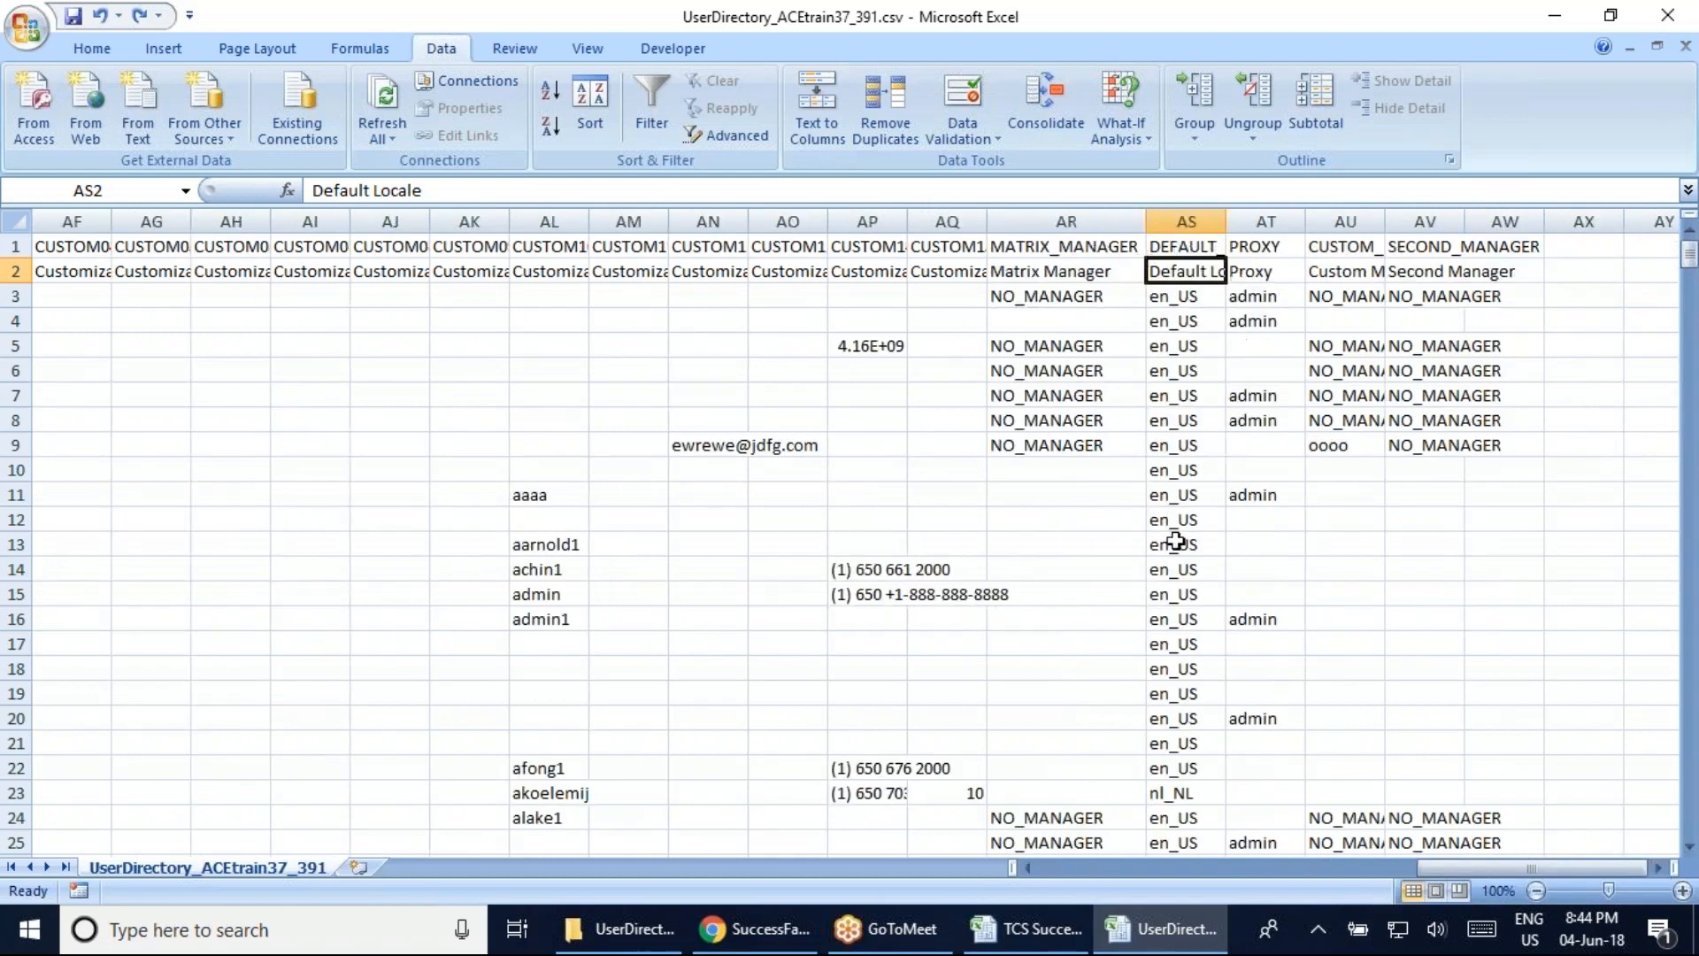
click(1080, 295)
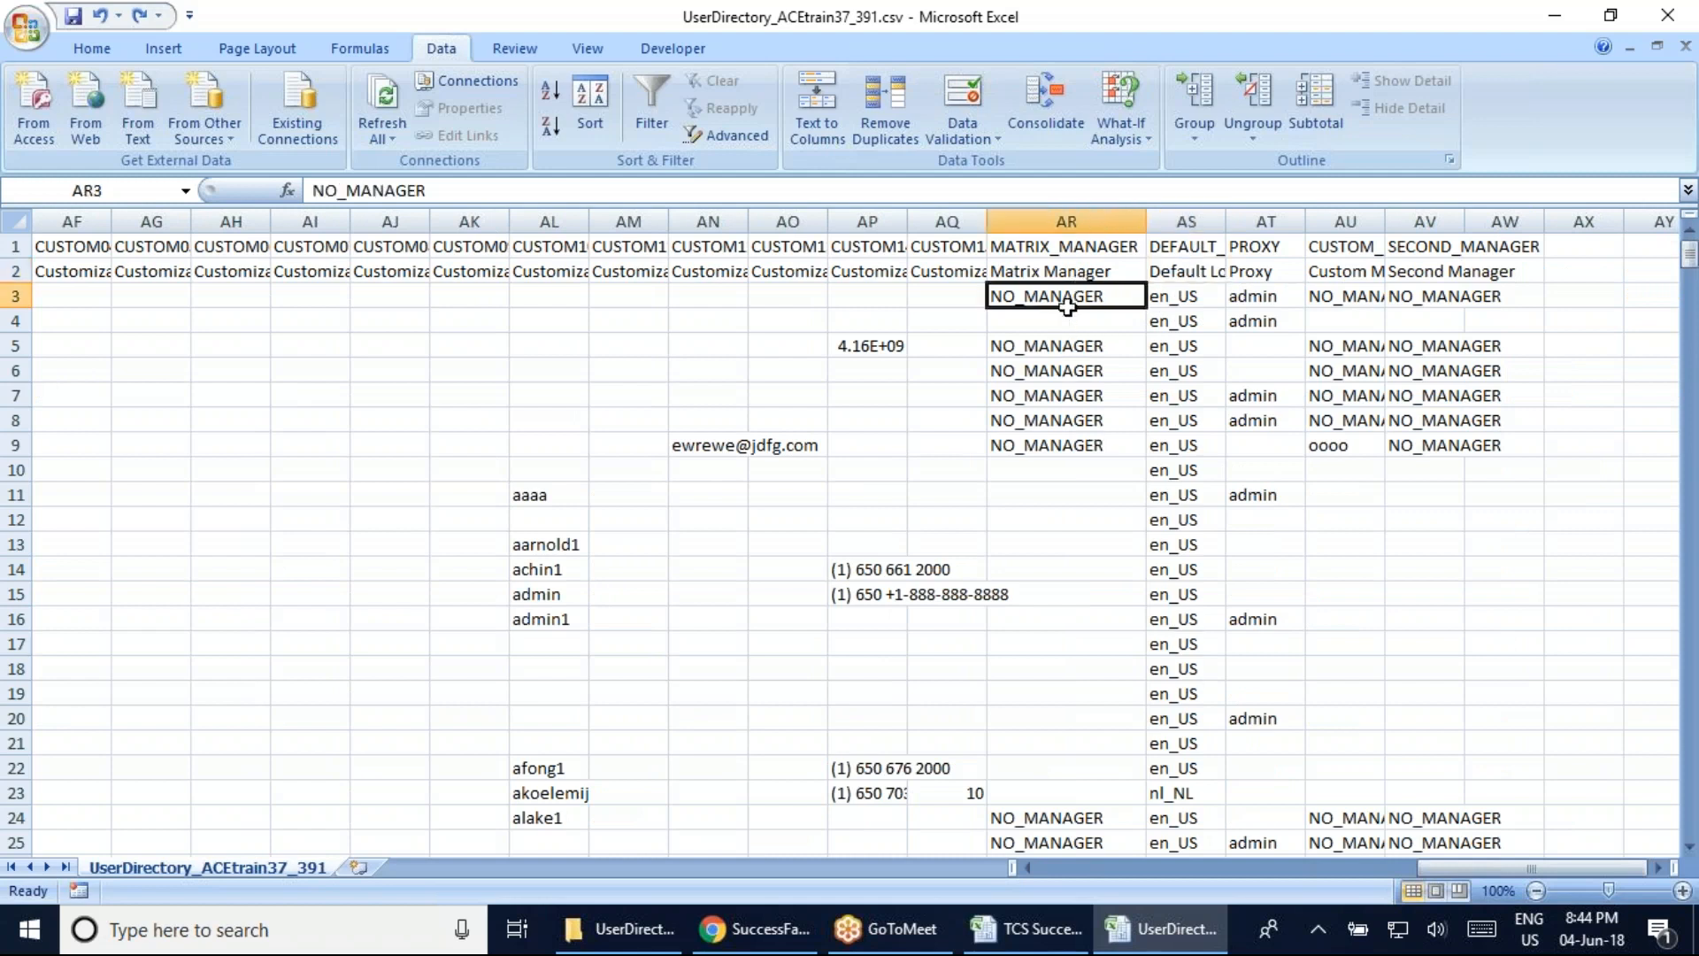
click(1055, 323)
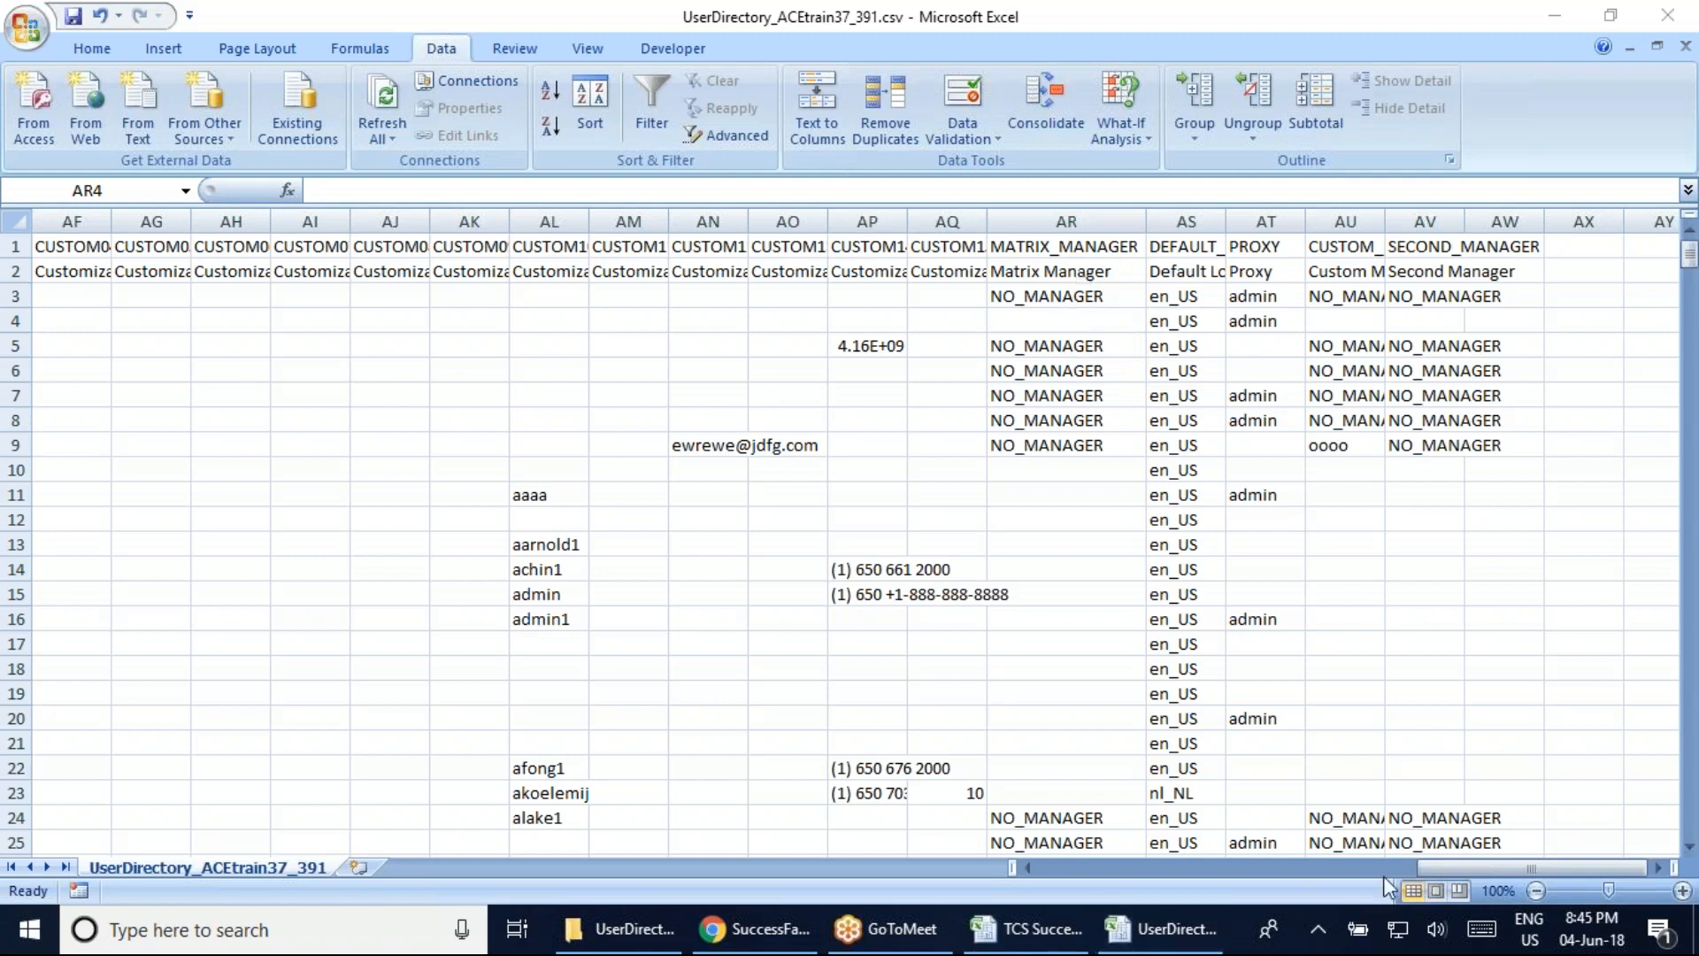
click(1349, 882)
Page back to the first columns and check the NO_MANAGER value in cell I3
click(1091, 871)
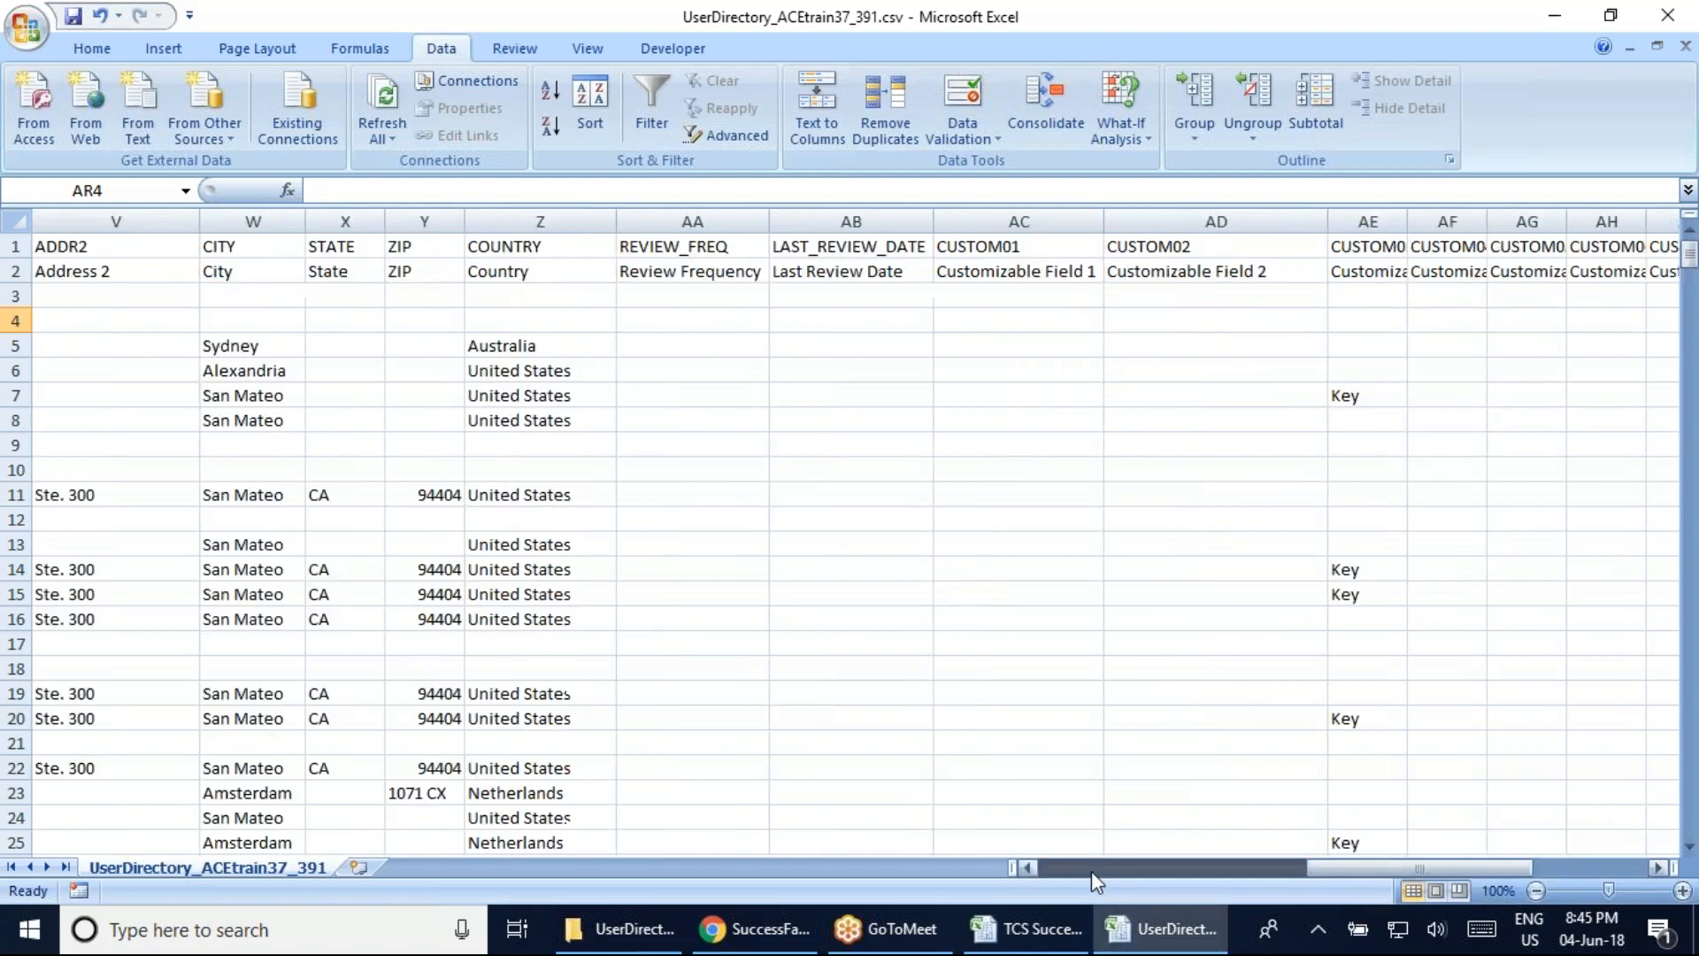
click(1195, 870)
click(1107, 868)
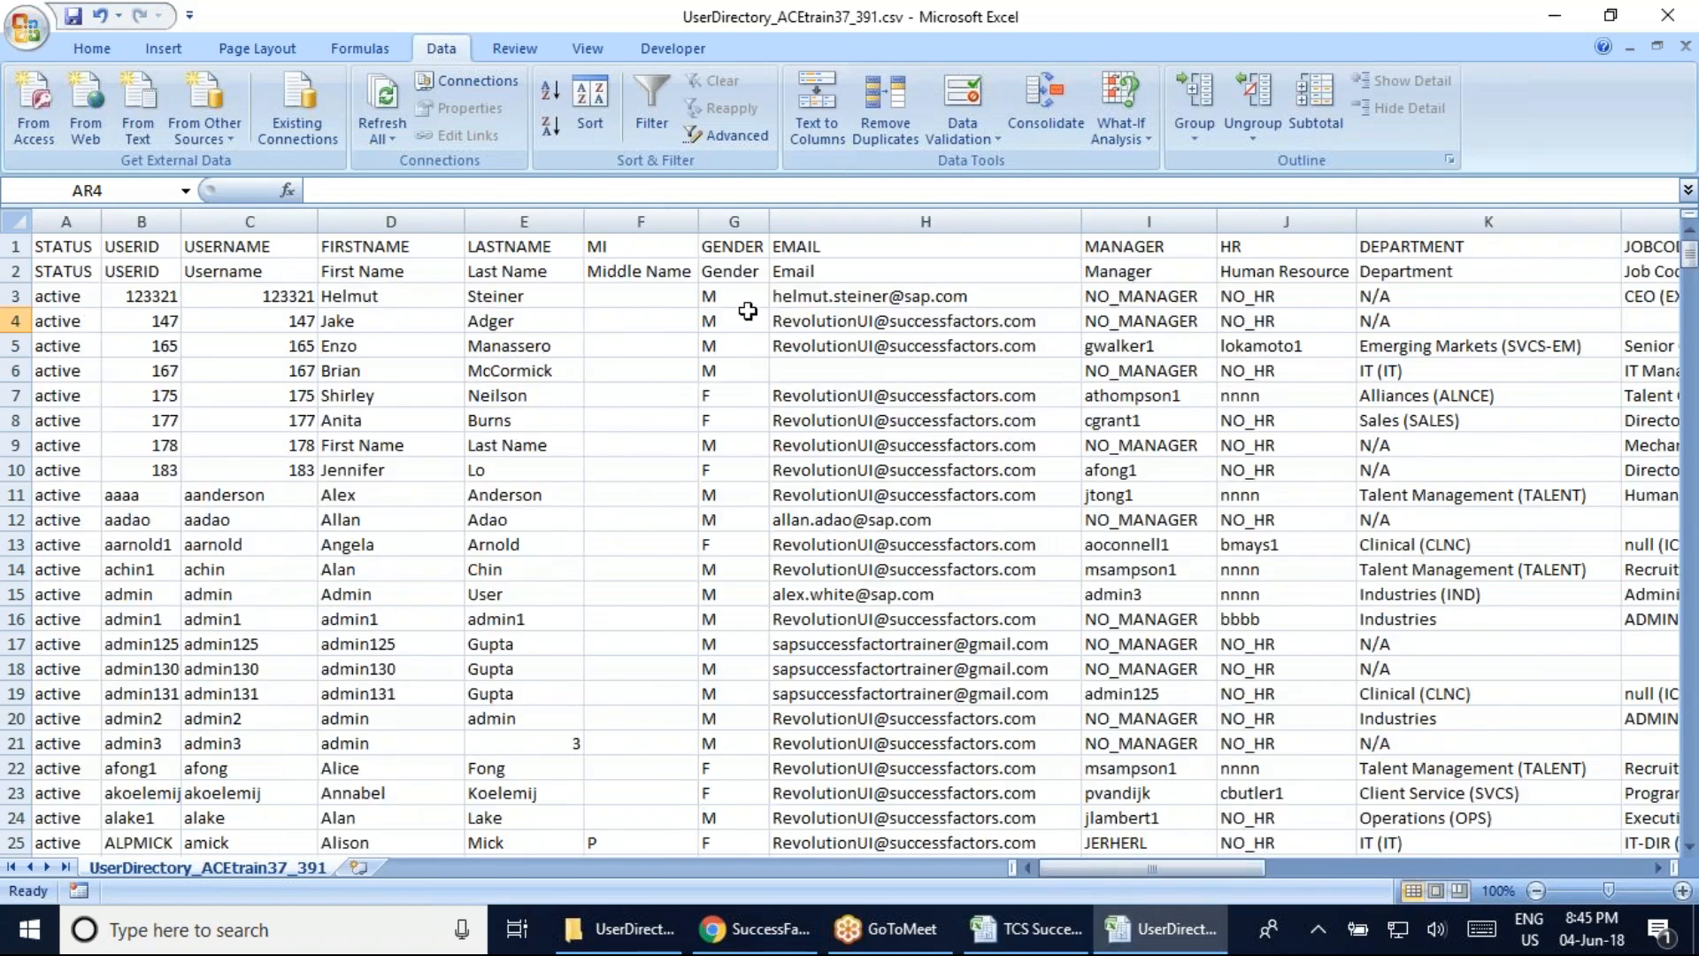
click(1126, 300)
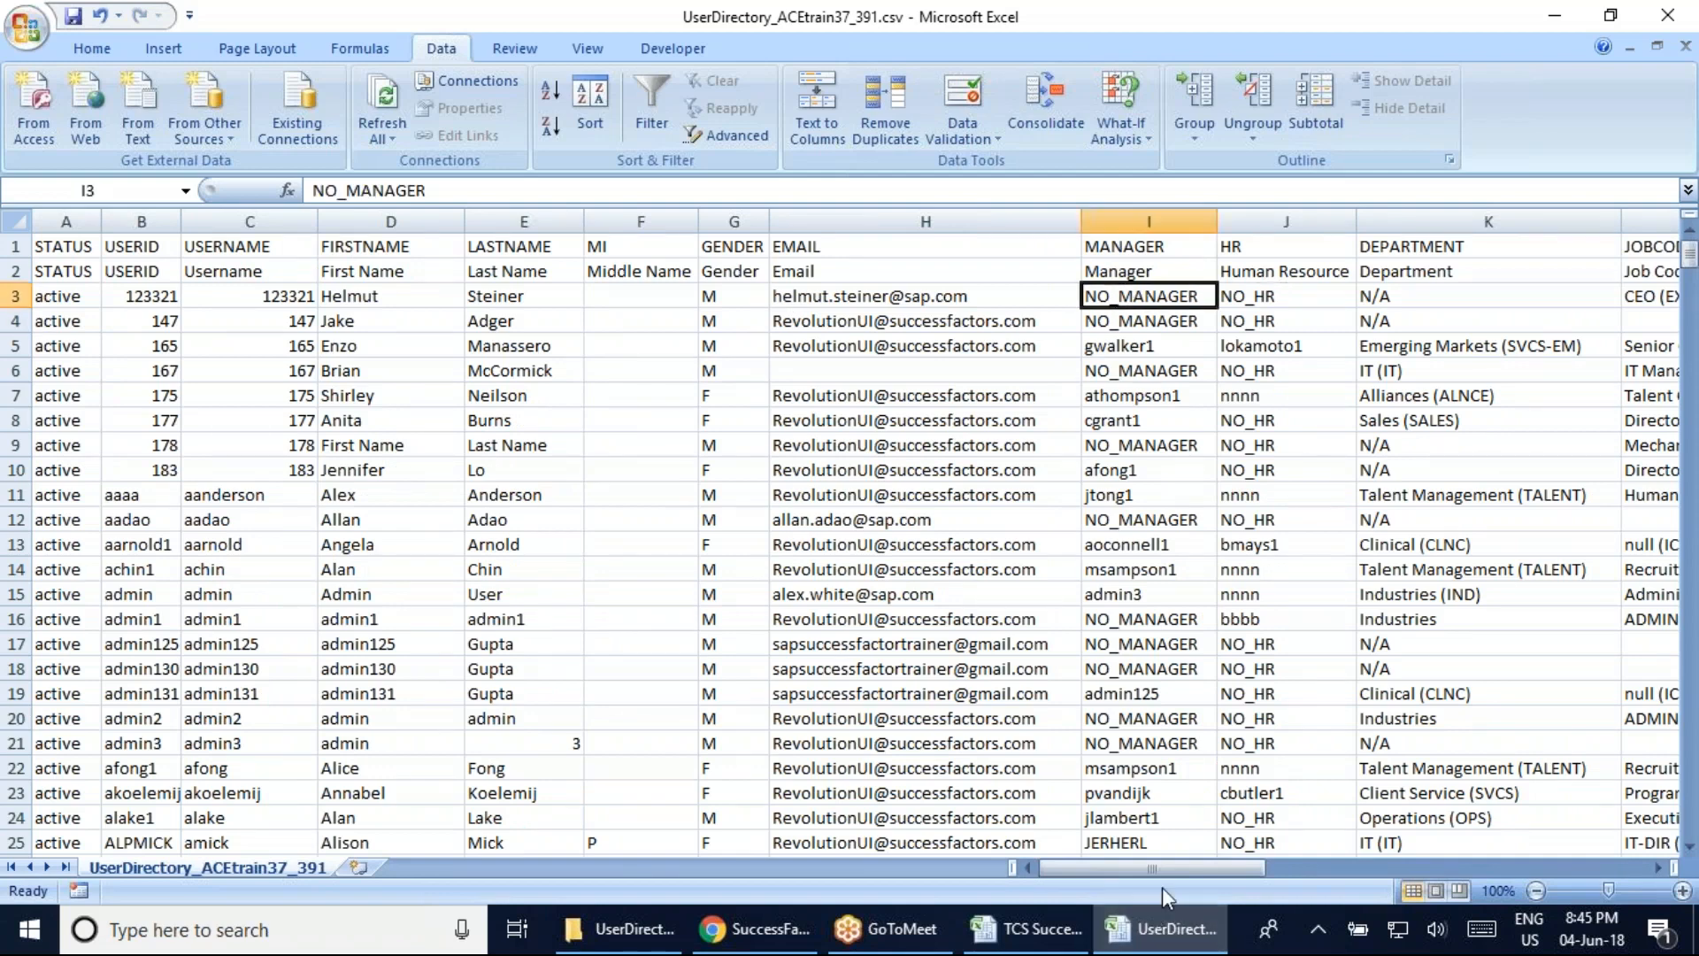
Check DEFAULT_LOCALE values en_US in row 4 and nl_NL in row 23, then bring up the batch workbook
drag(1161, 876, 1540, 870)
click(1267, 221)
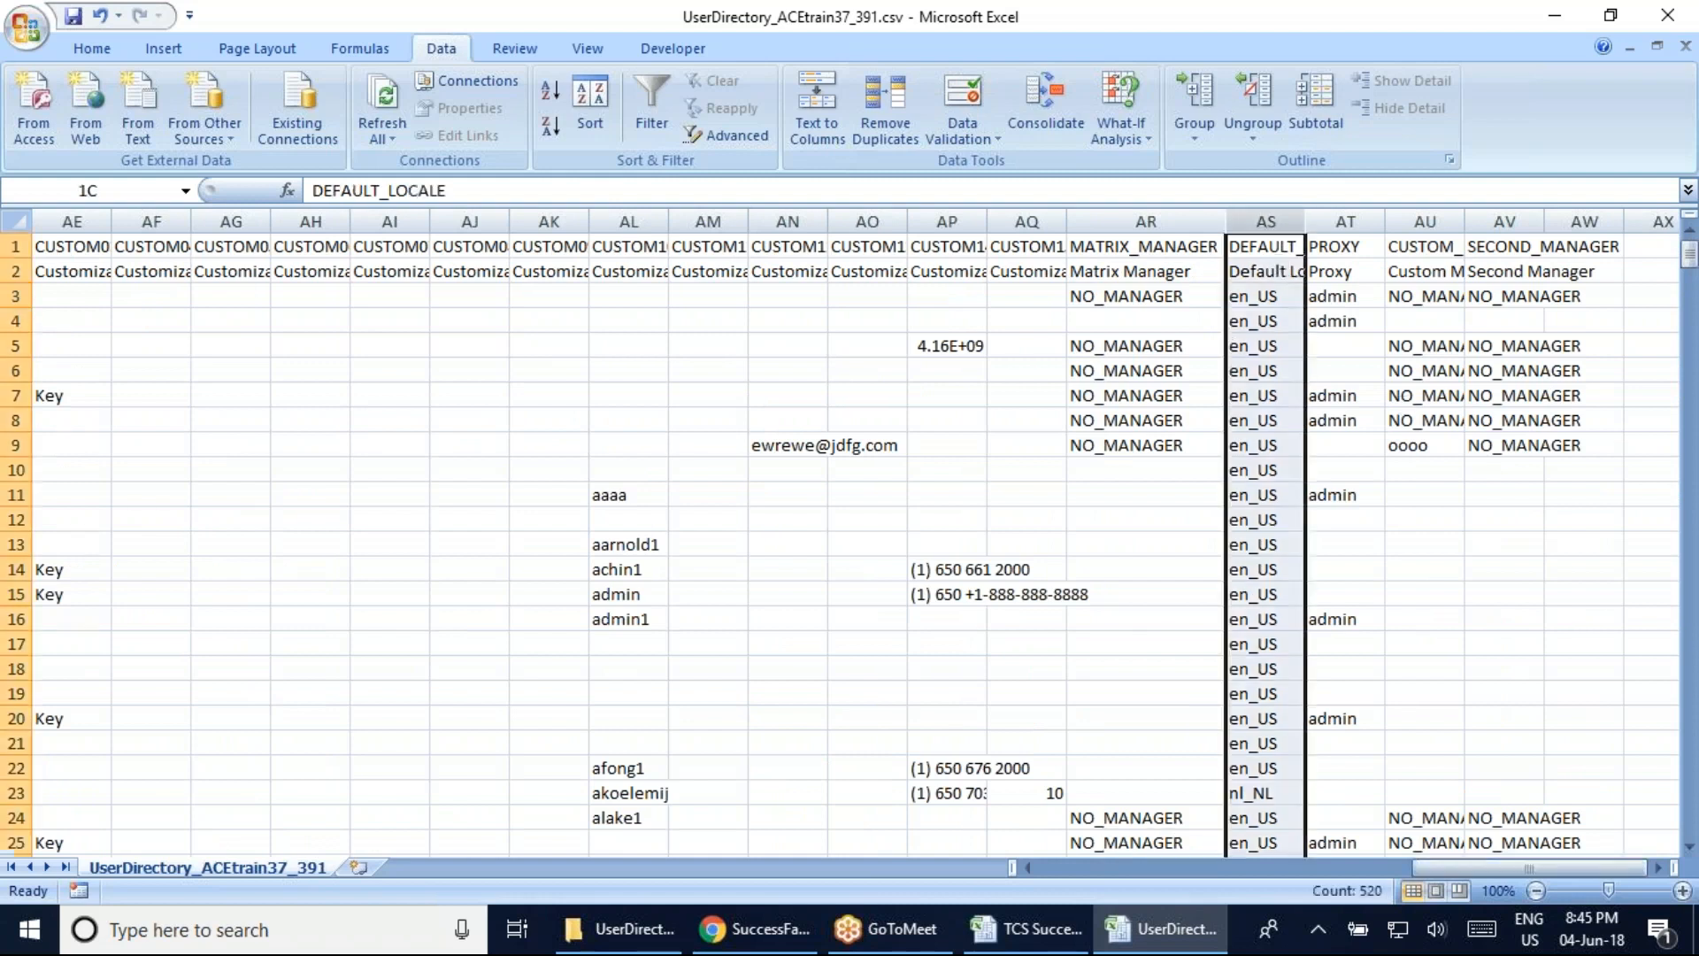
click(1270, 321)
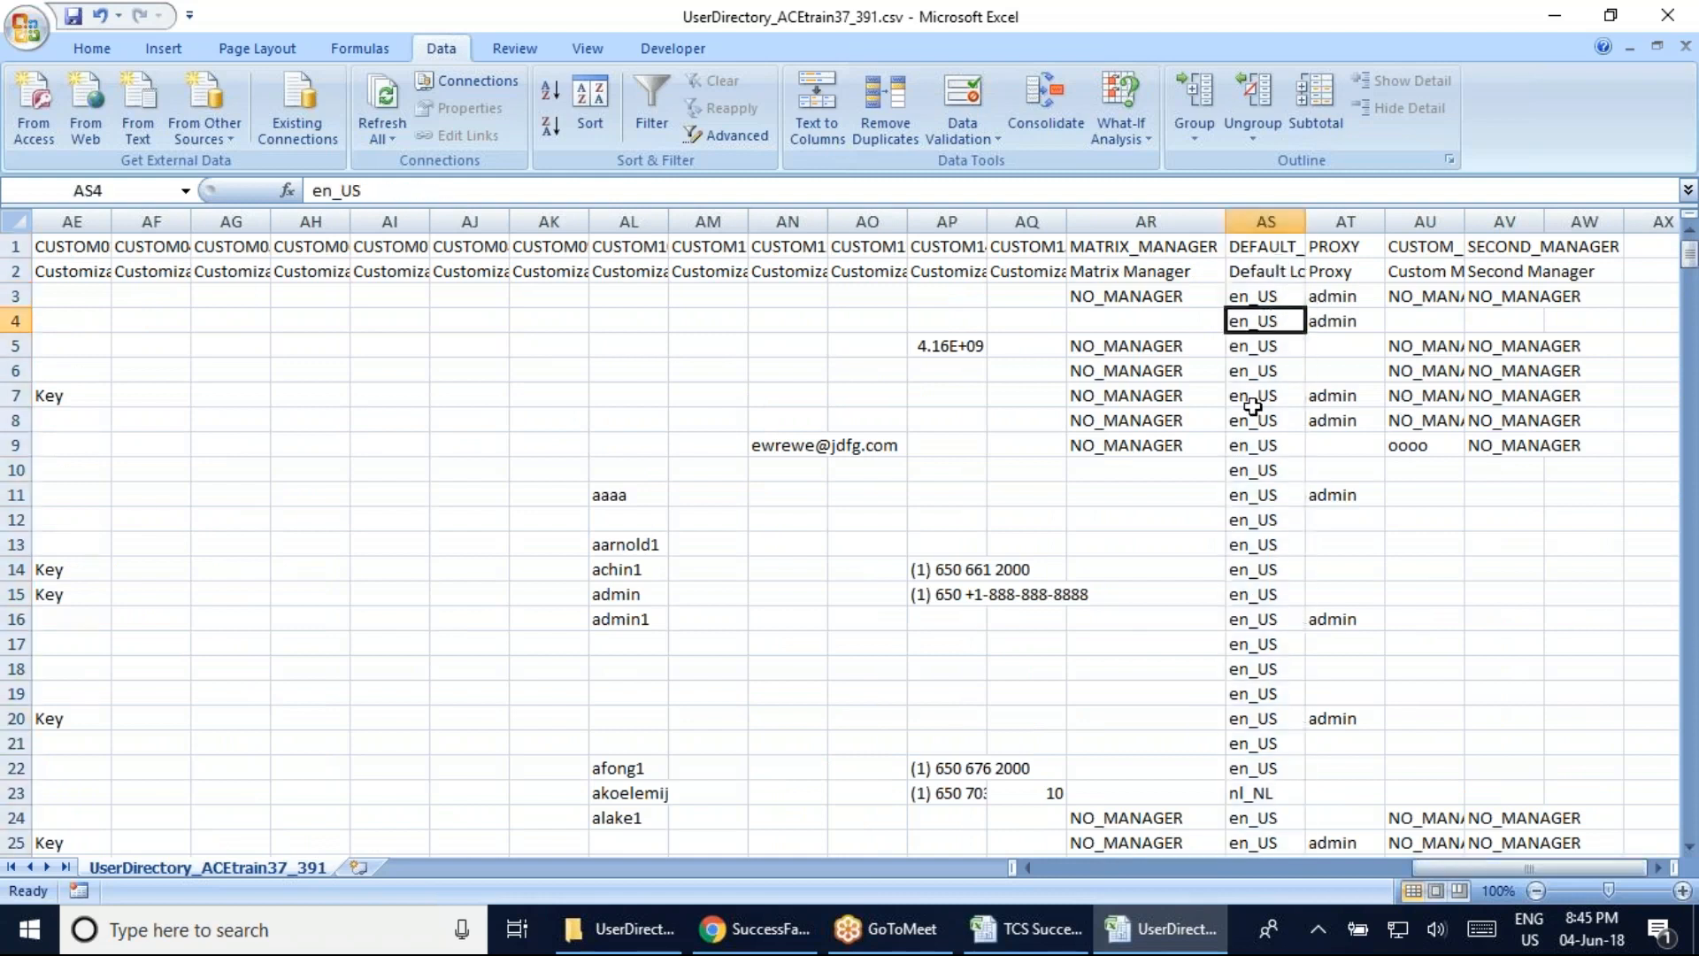
click(1275, 791)
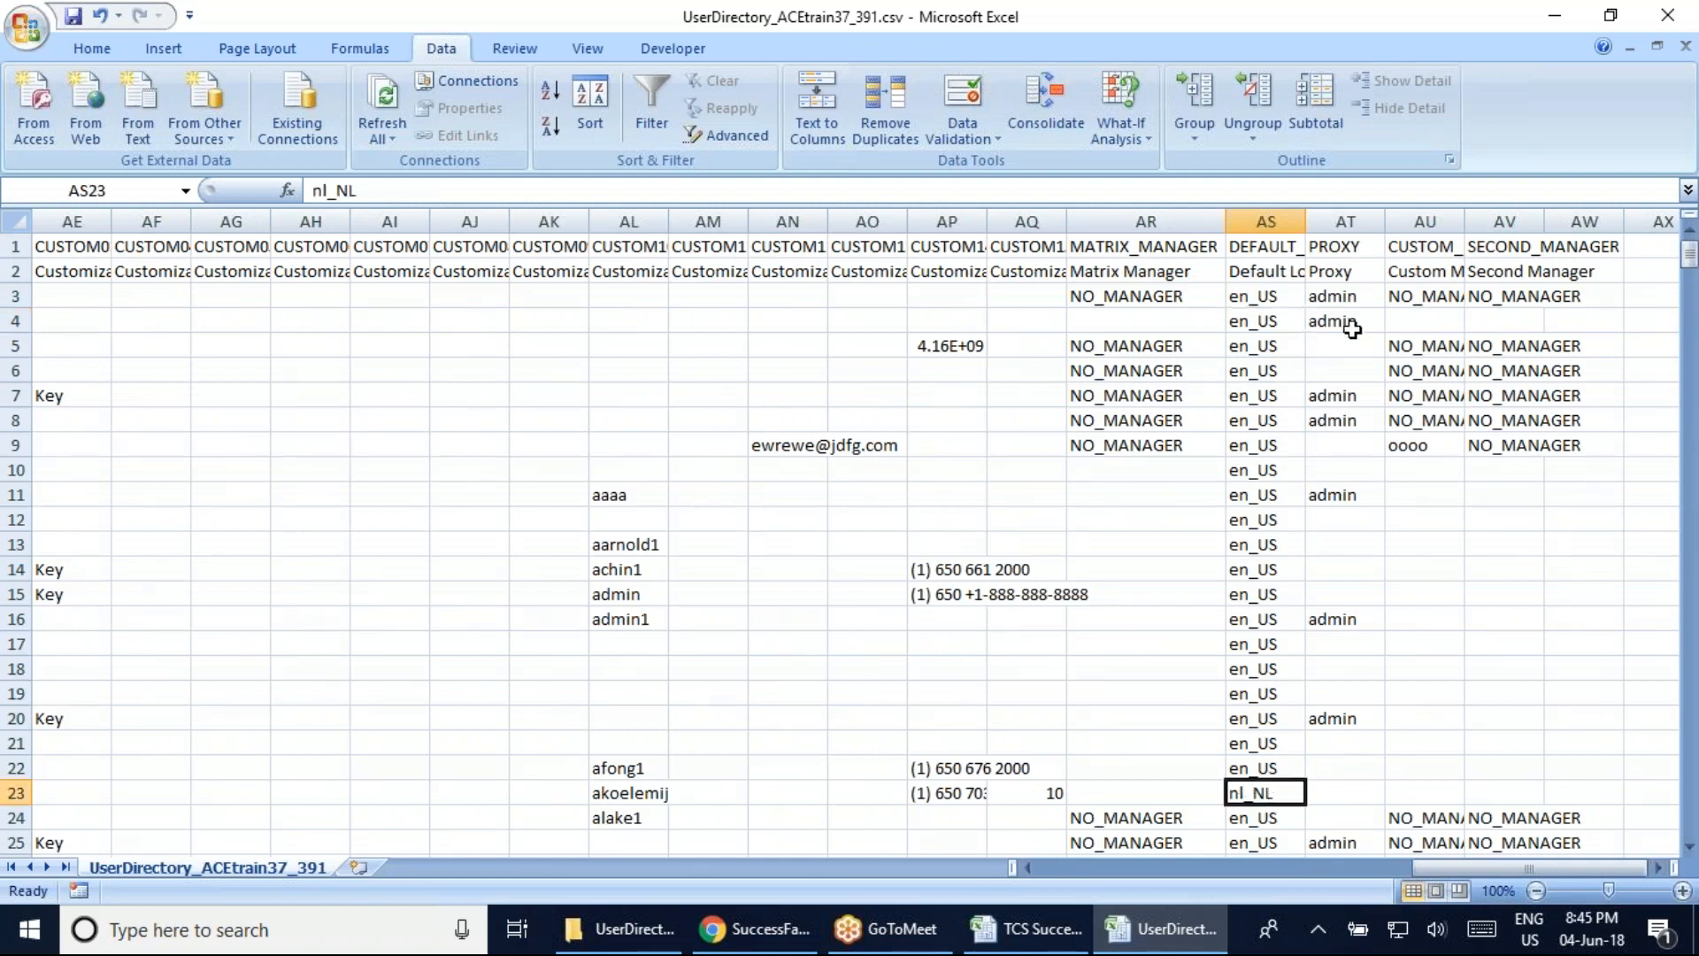
click(1040, 946)
drag(1689, 483, 1689, 292)
Enter 'Proxy' in cell P2 of the TCS Successfactor Batch workbook and save it
click(1274, 270)
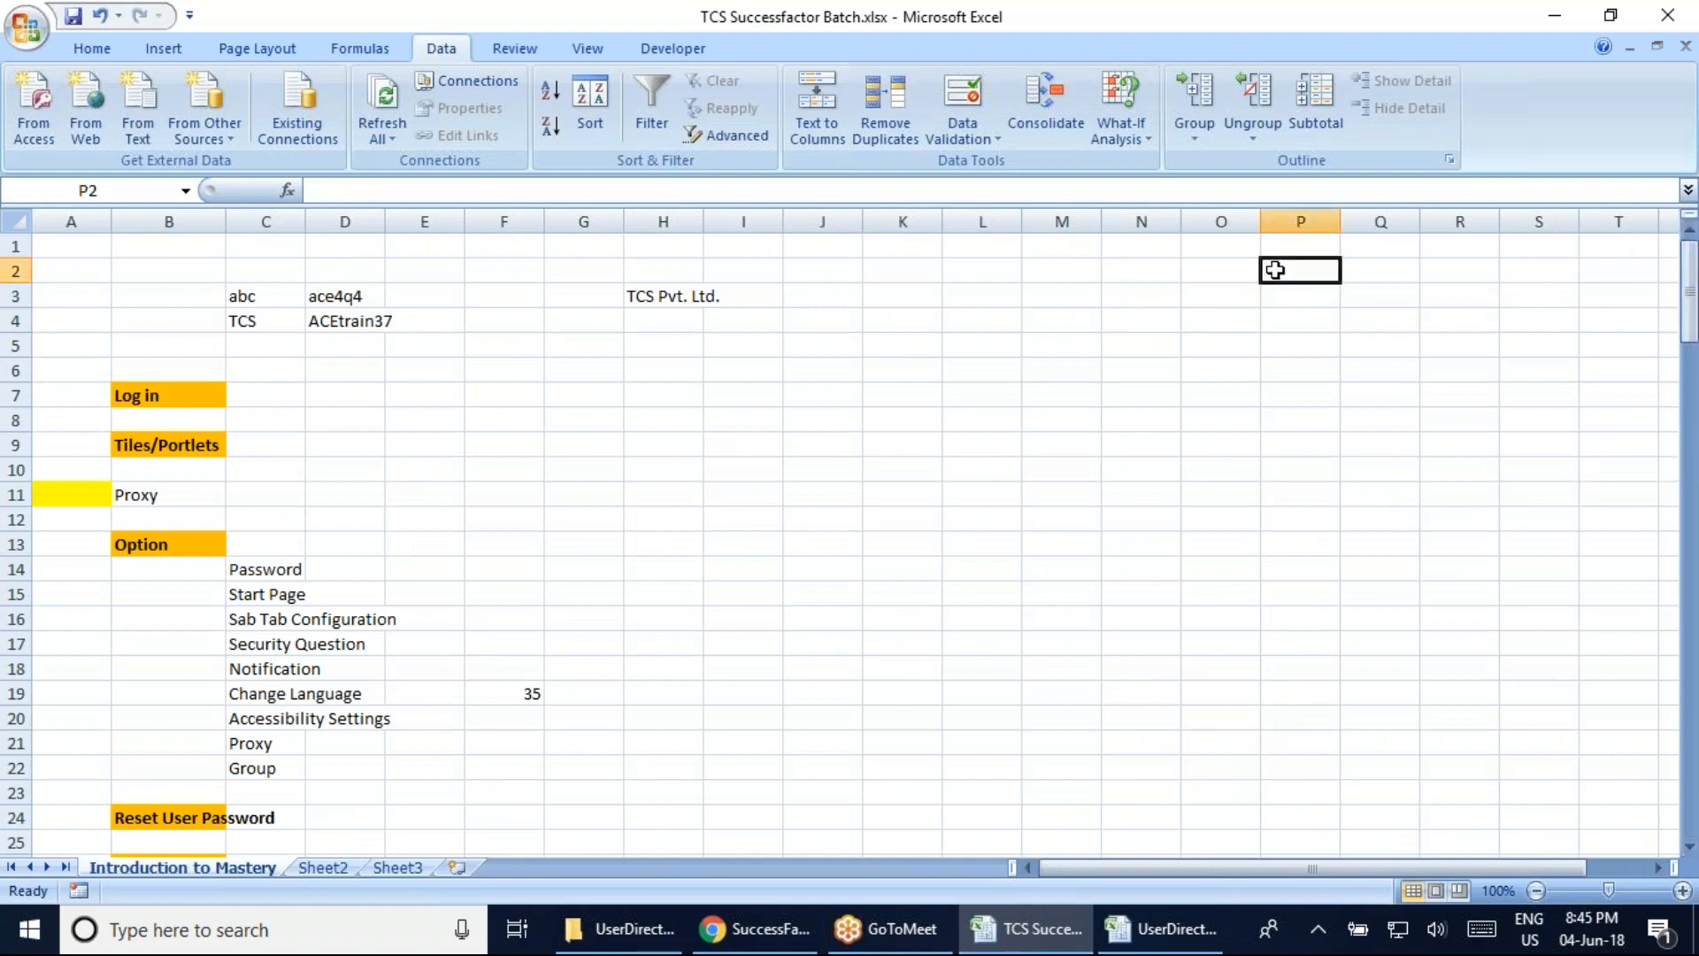
text(Pt)
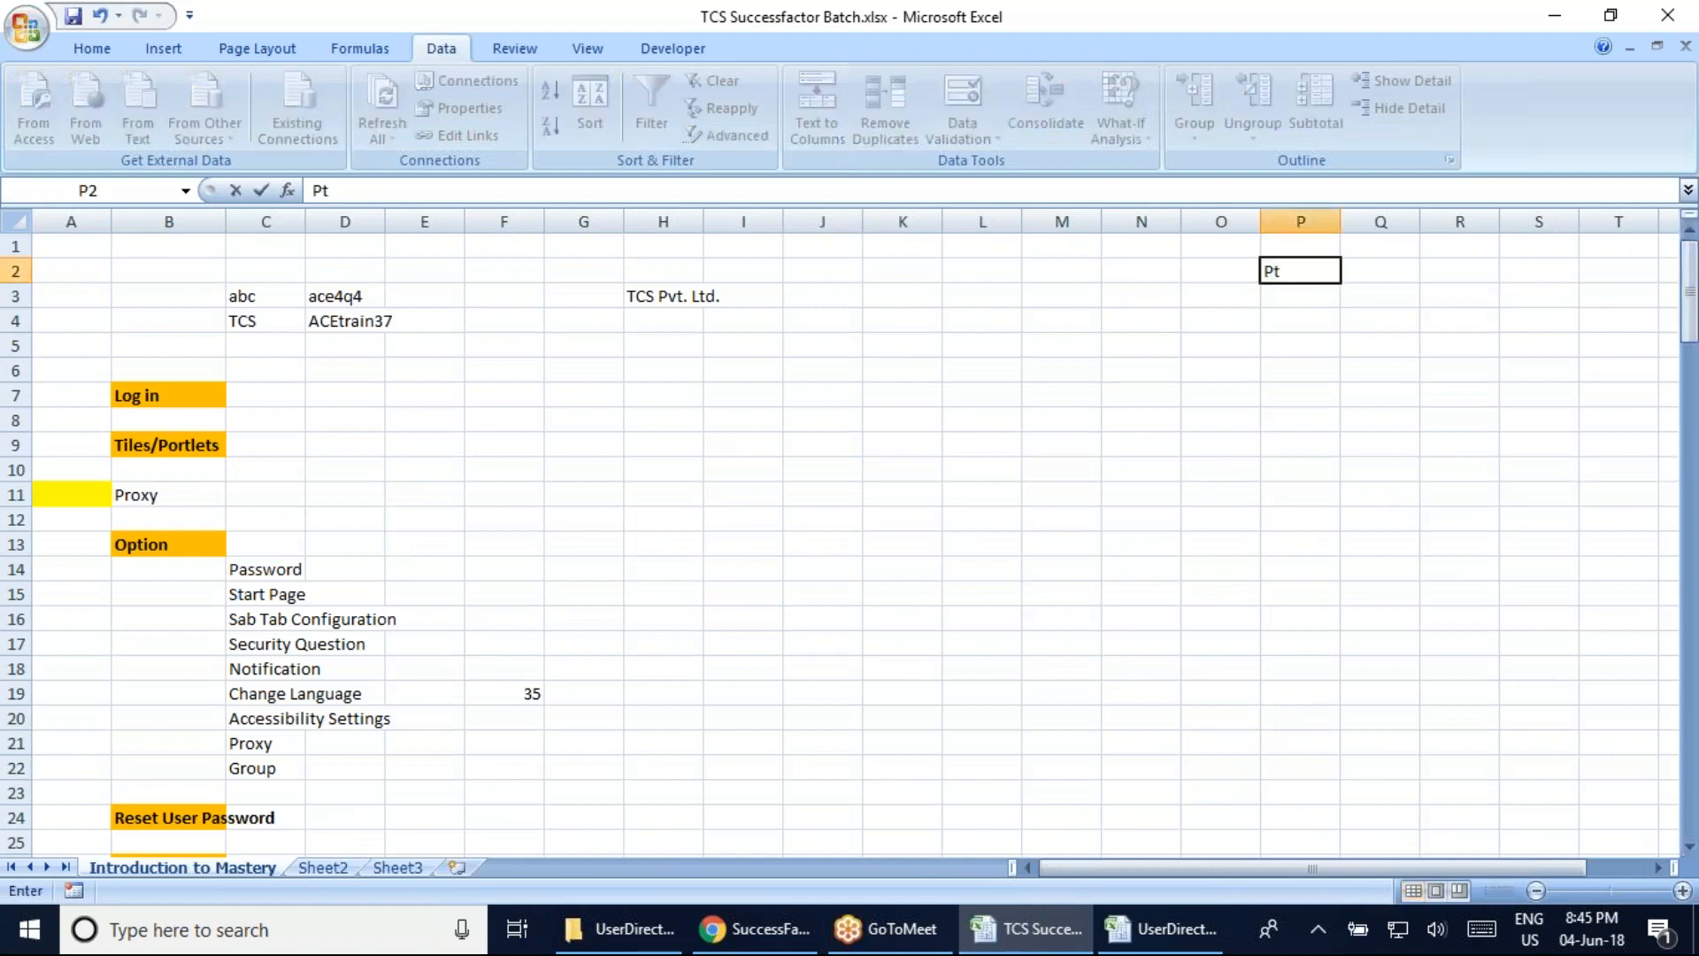
key(BackSpace)
text(roxy)
key(ctrl+Return)
key(ctrl+s)
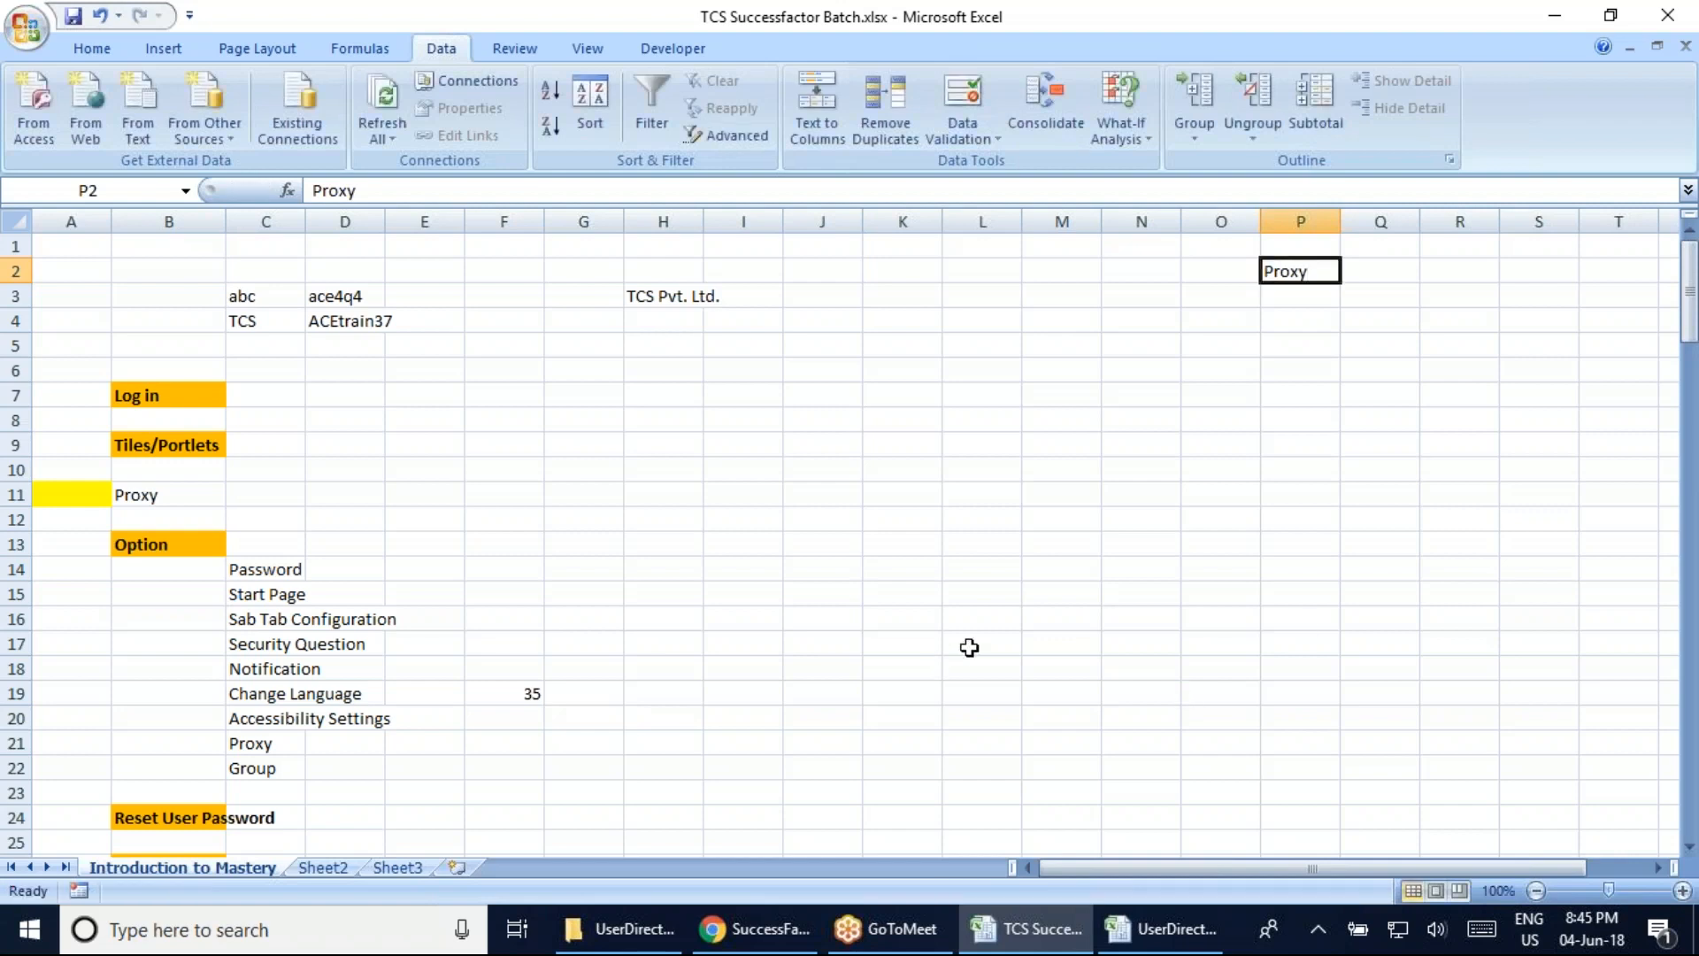
In the user directory CSV, autofit the CUSTOM_MANAGER column and check its row-2 label and first value
click(1168, 928)
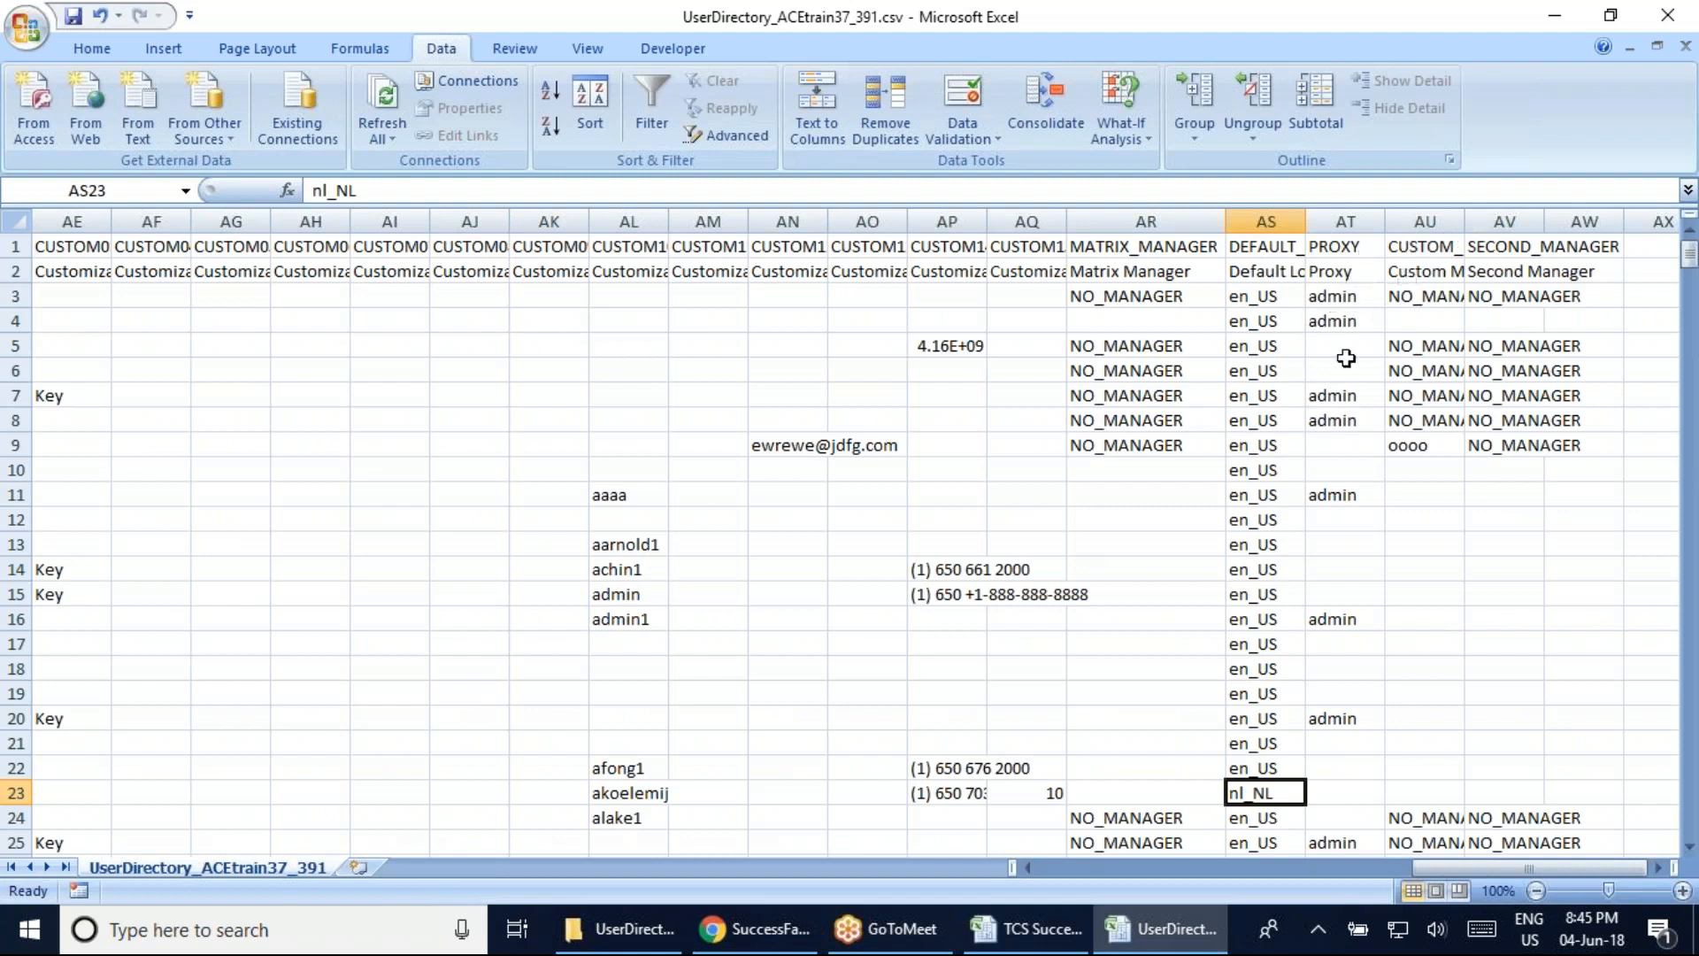
click(1460, 222)
click(1460, 221)
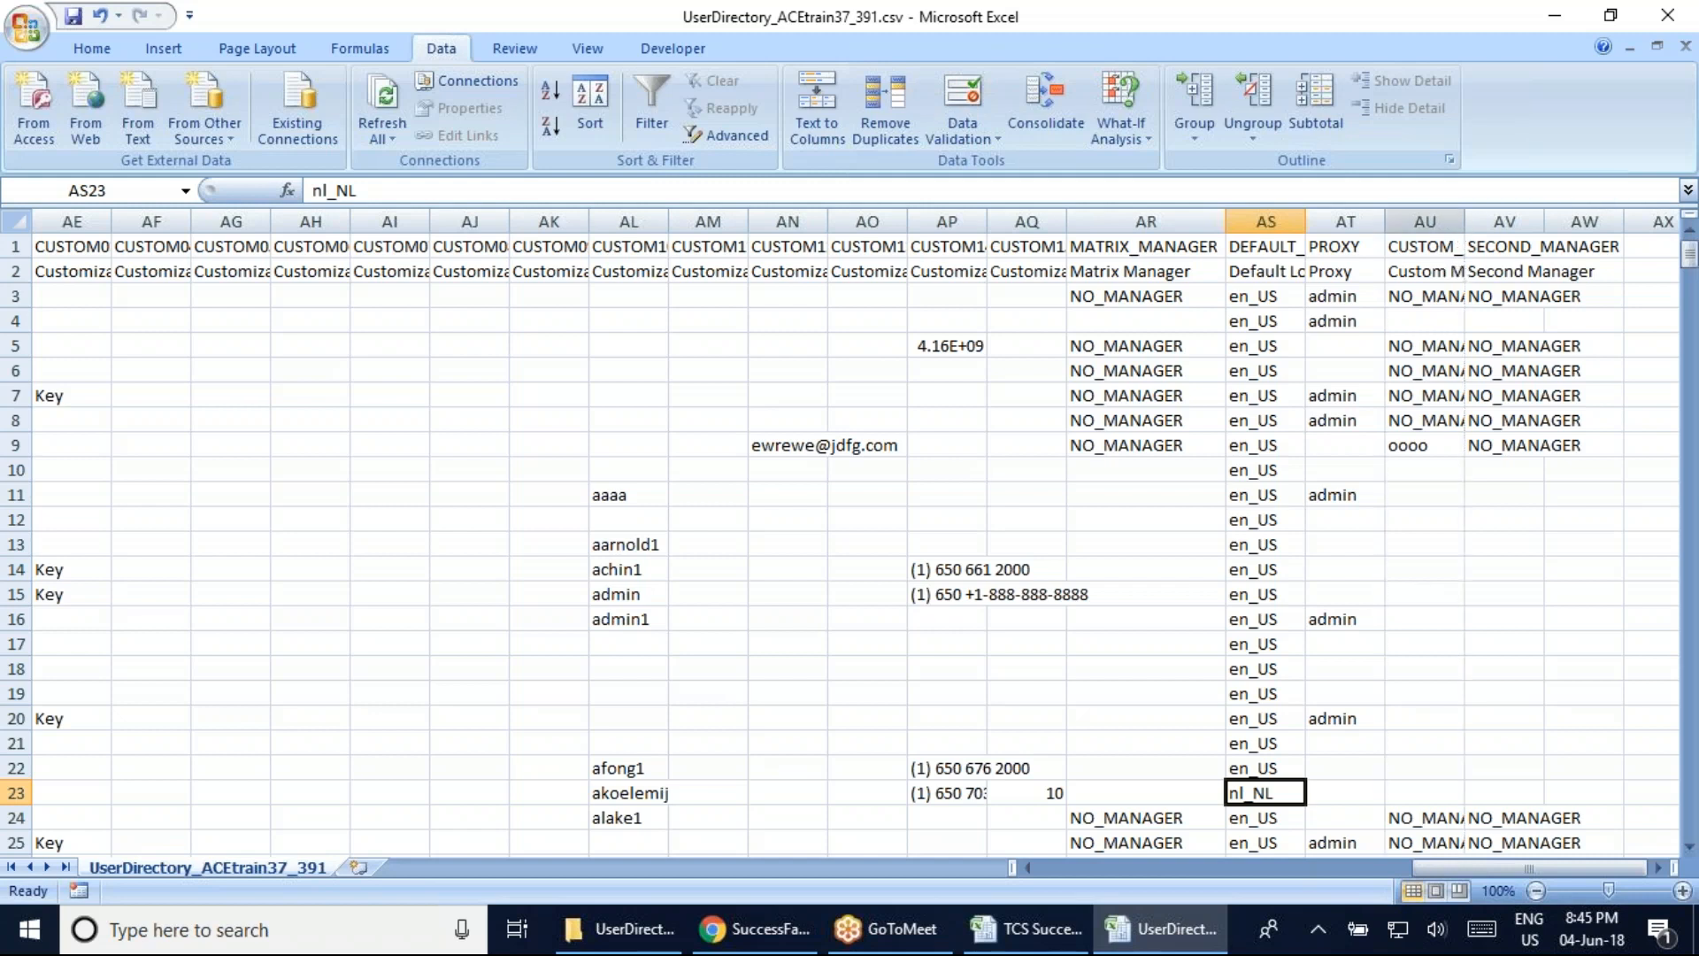
click(1443, 224)
double_click(1464, 221)
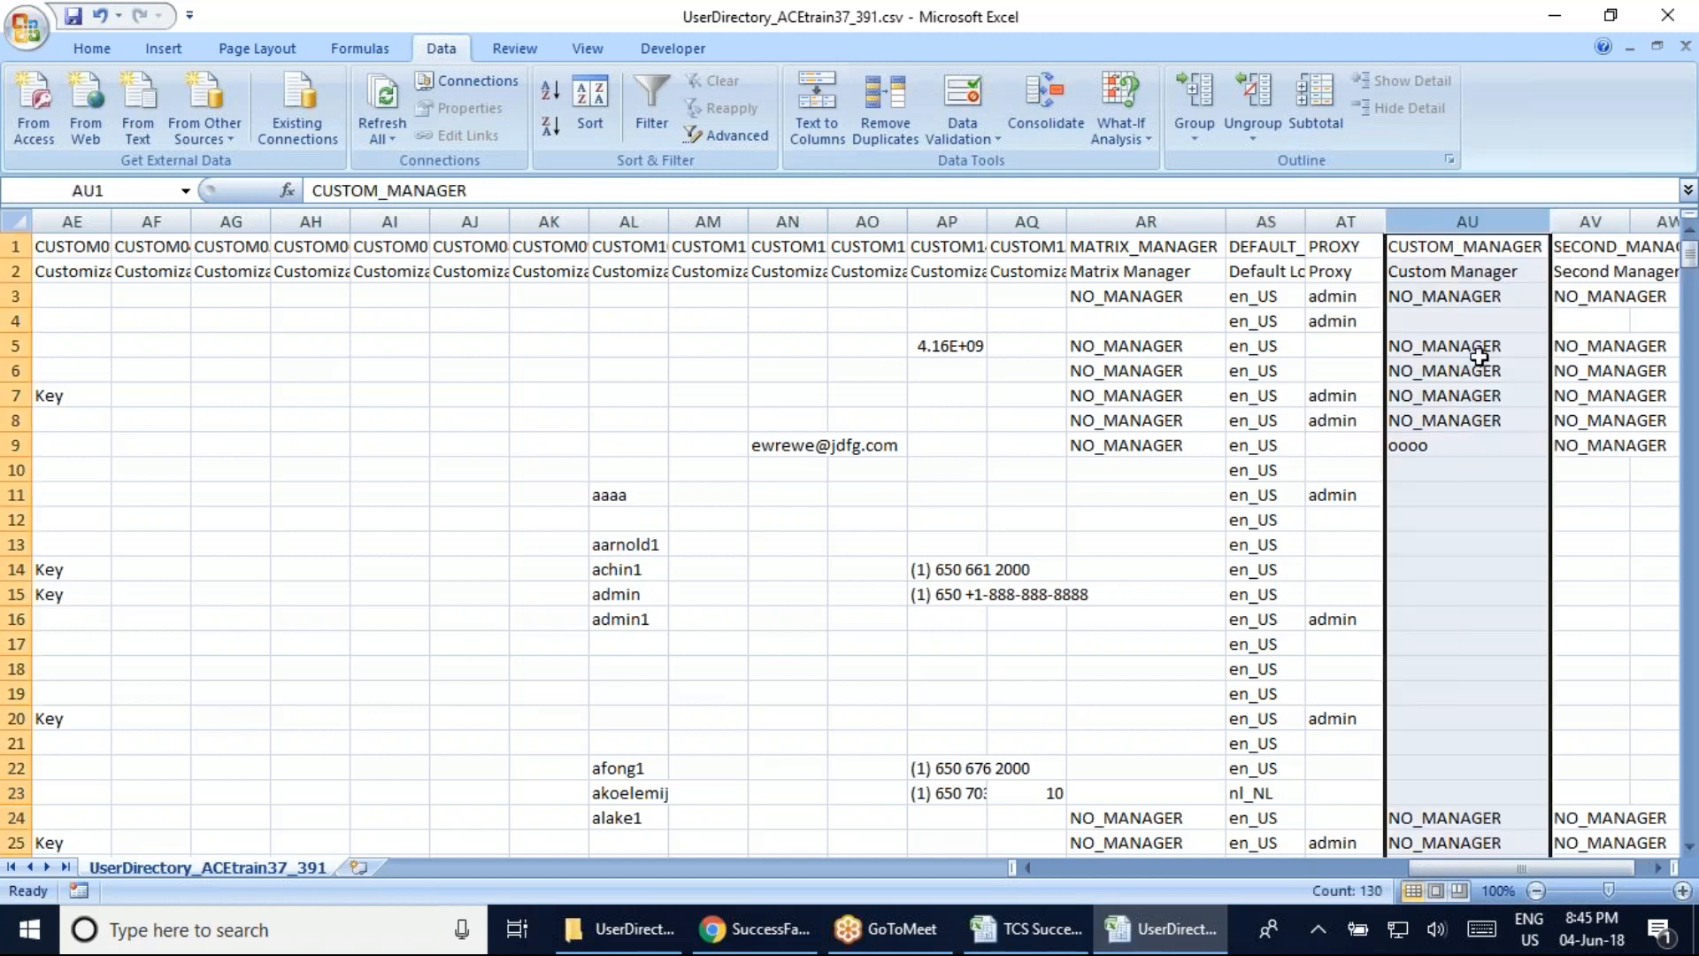
click(1437, 271)
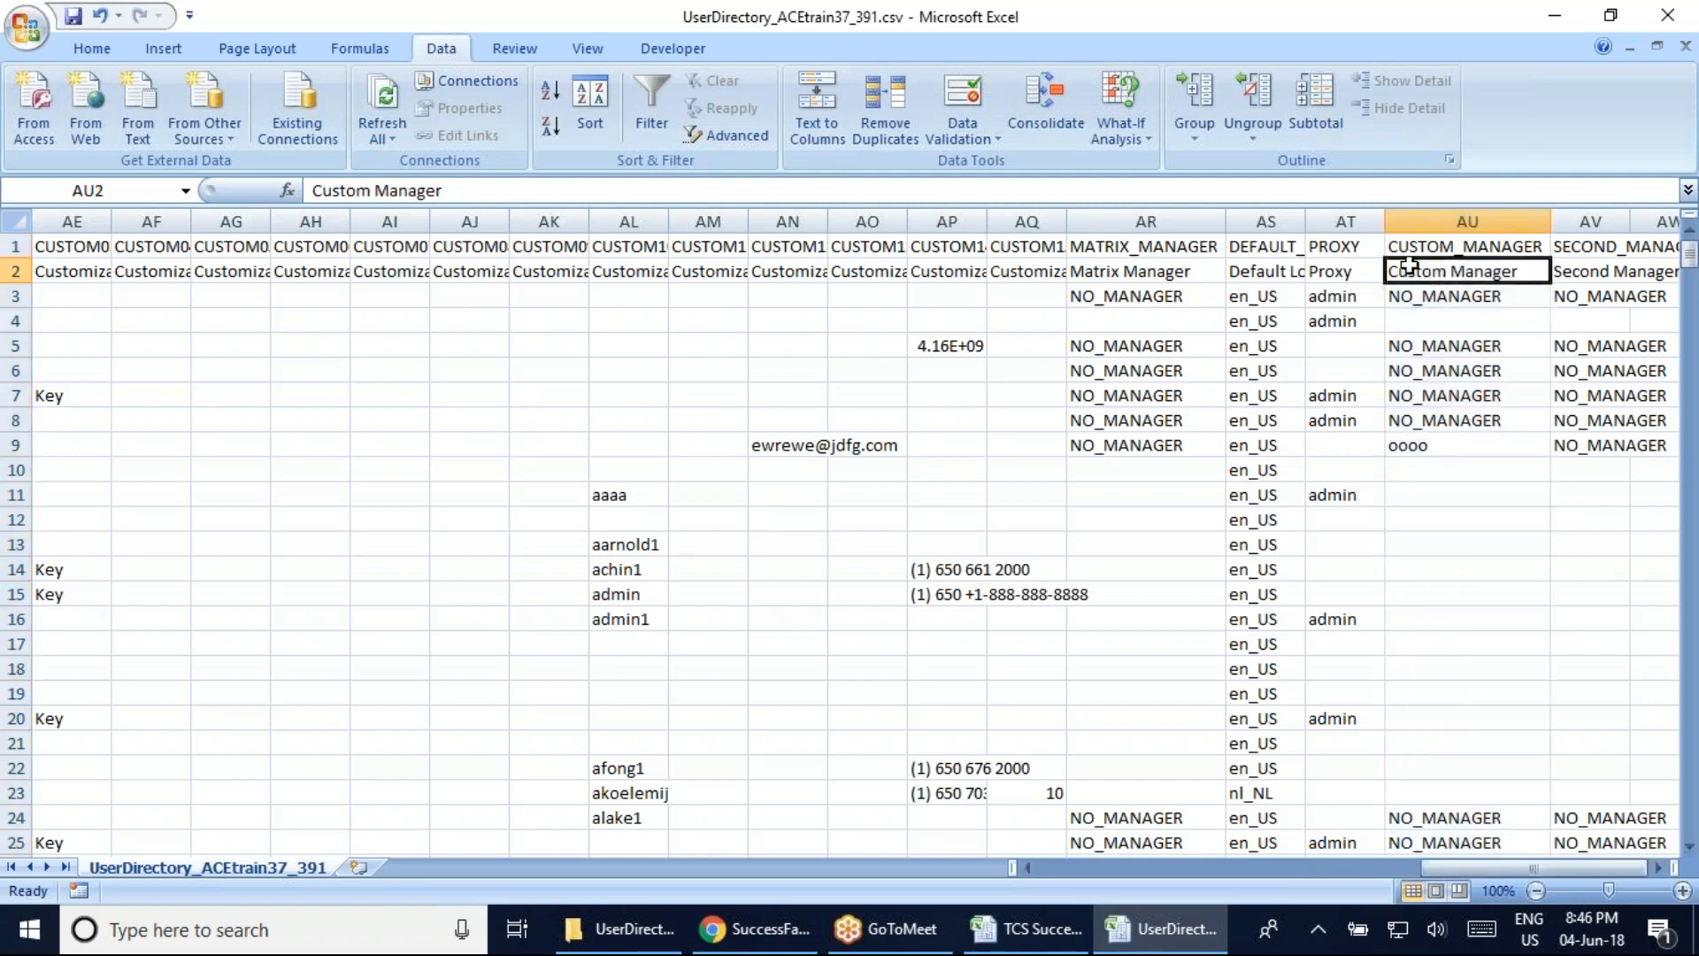
click(1441, 290)
Autofit the SECOND_MANAGER column, then scroll back to the middle-name cell in row 13
click(1128, 242)
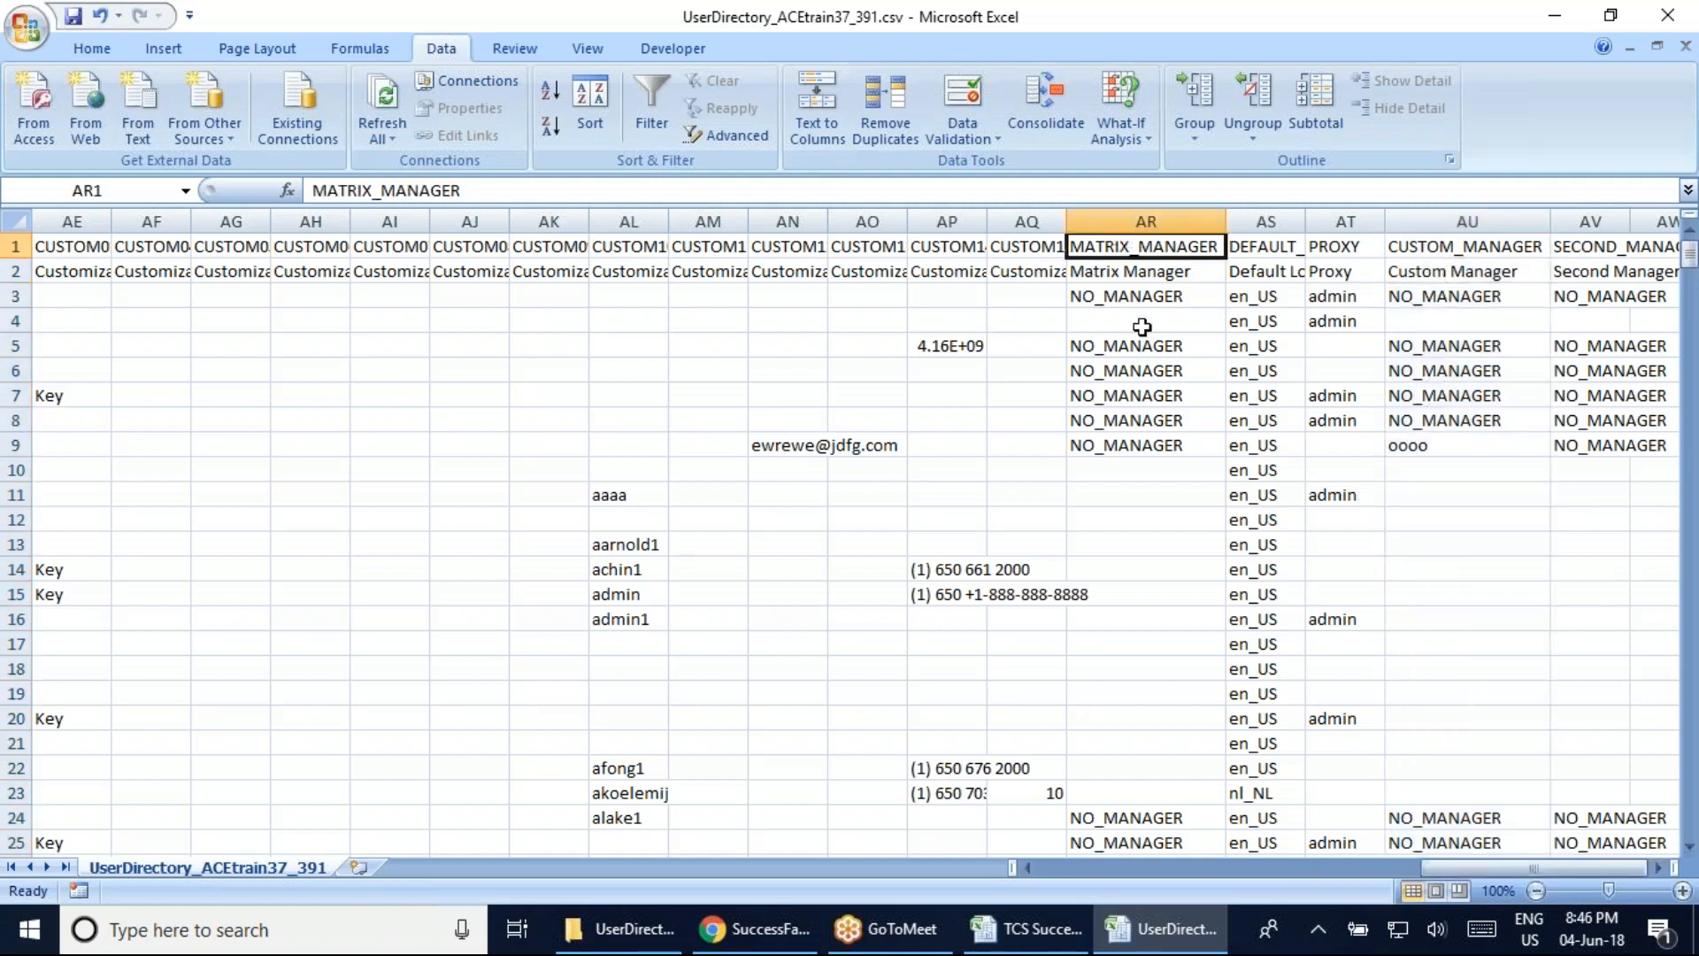
click(1585, 246)
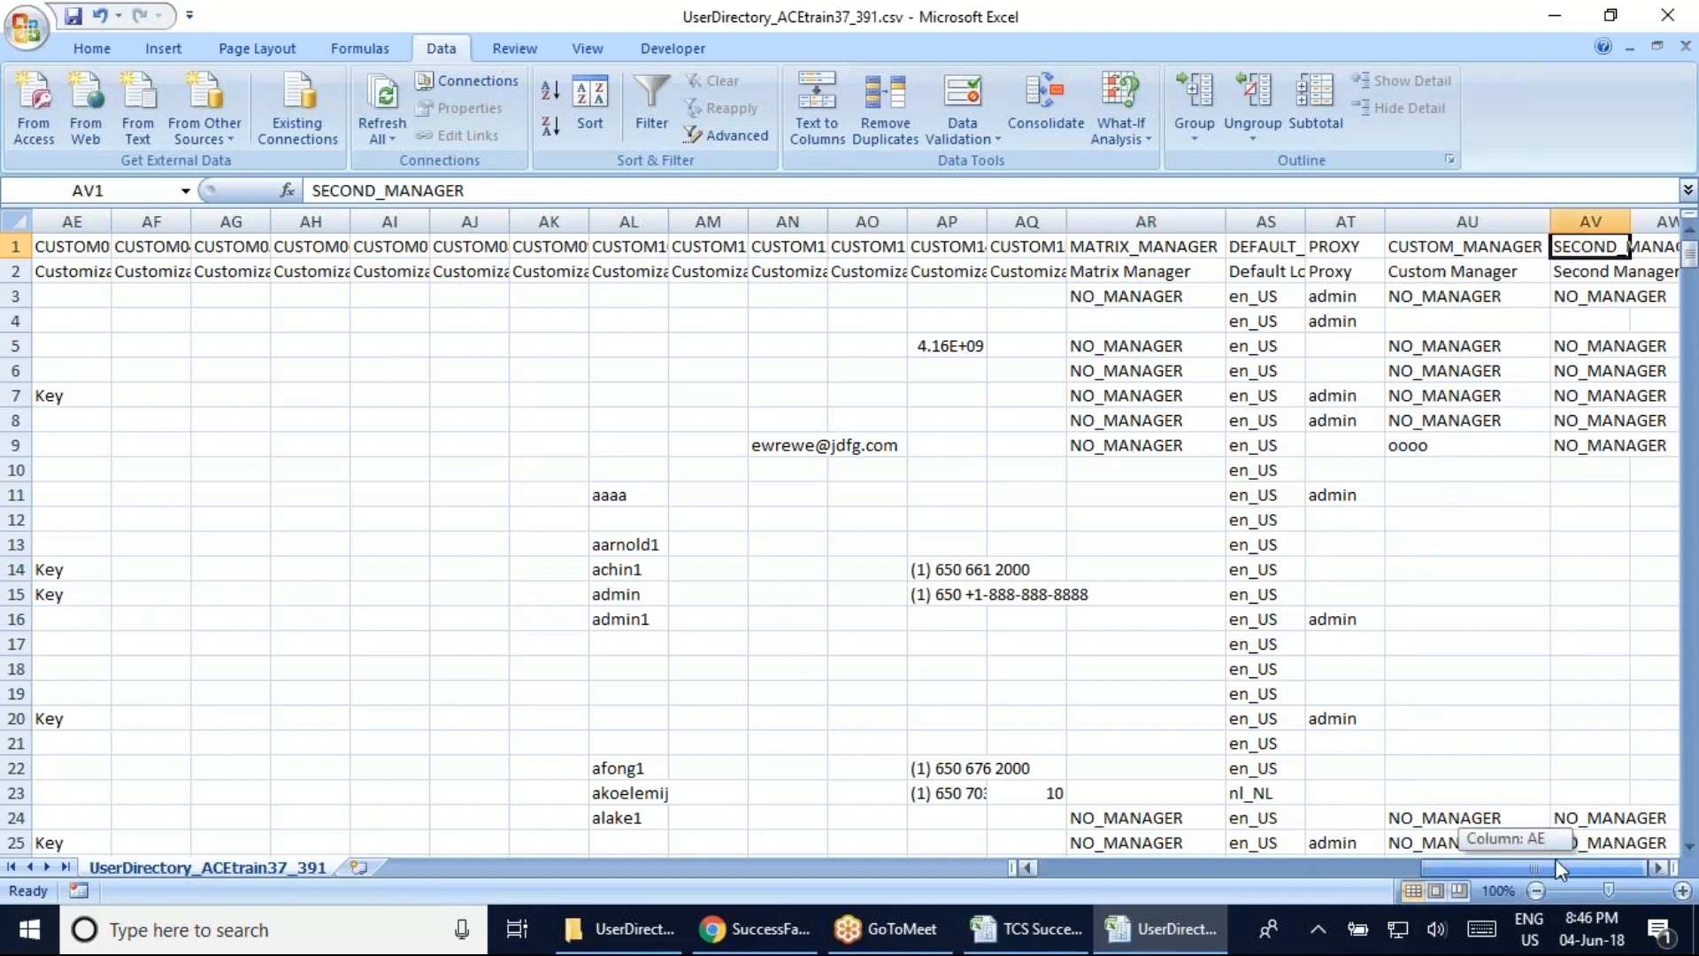
double_click(1631, 221)
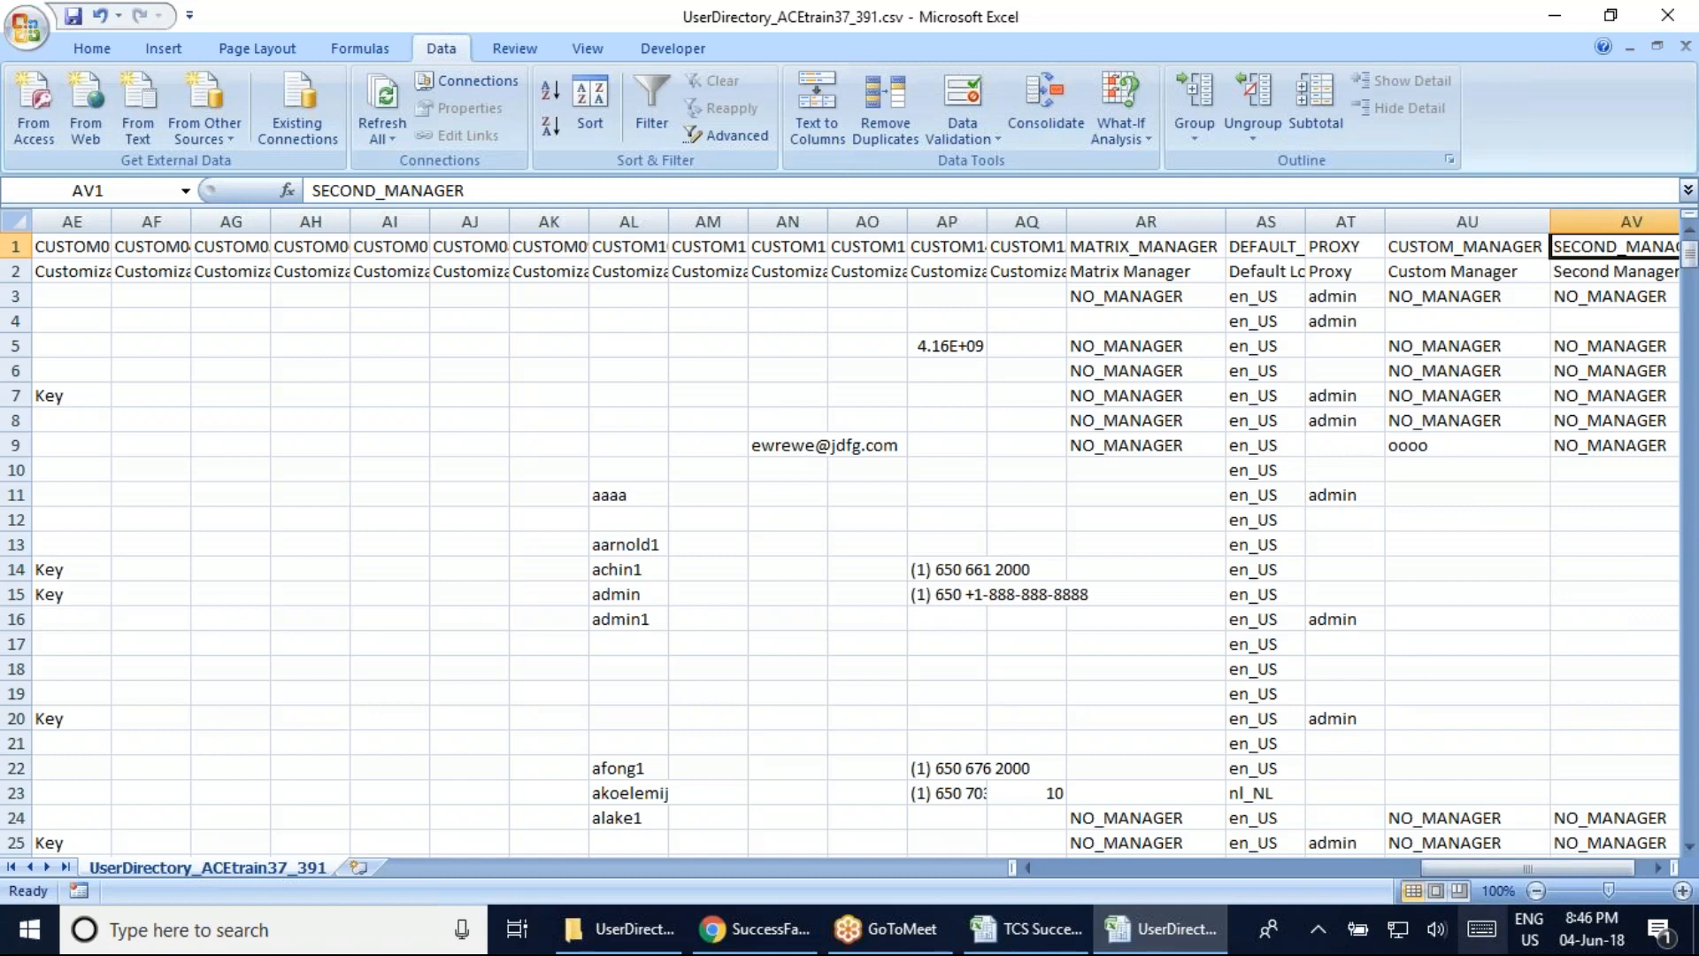
drag(1533, 868, 1032, 828)
click(590, 549)
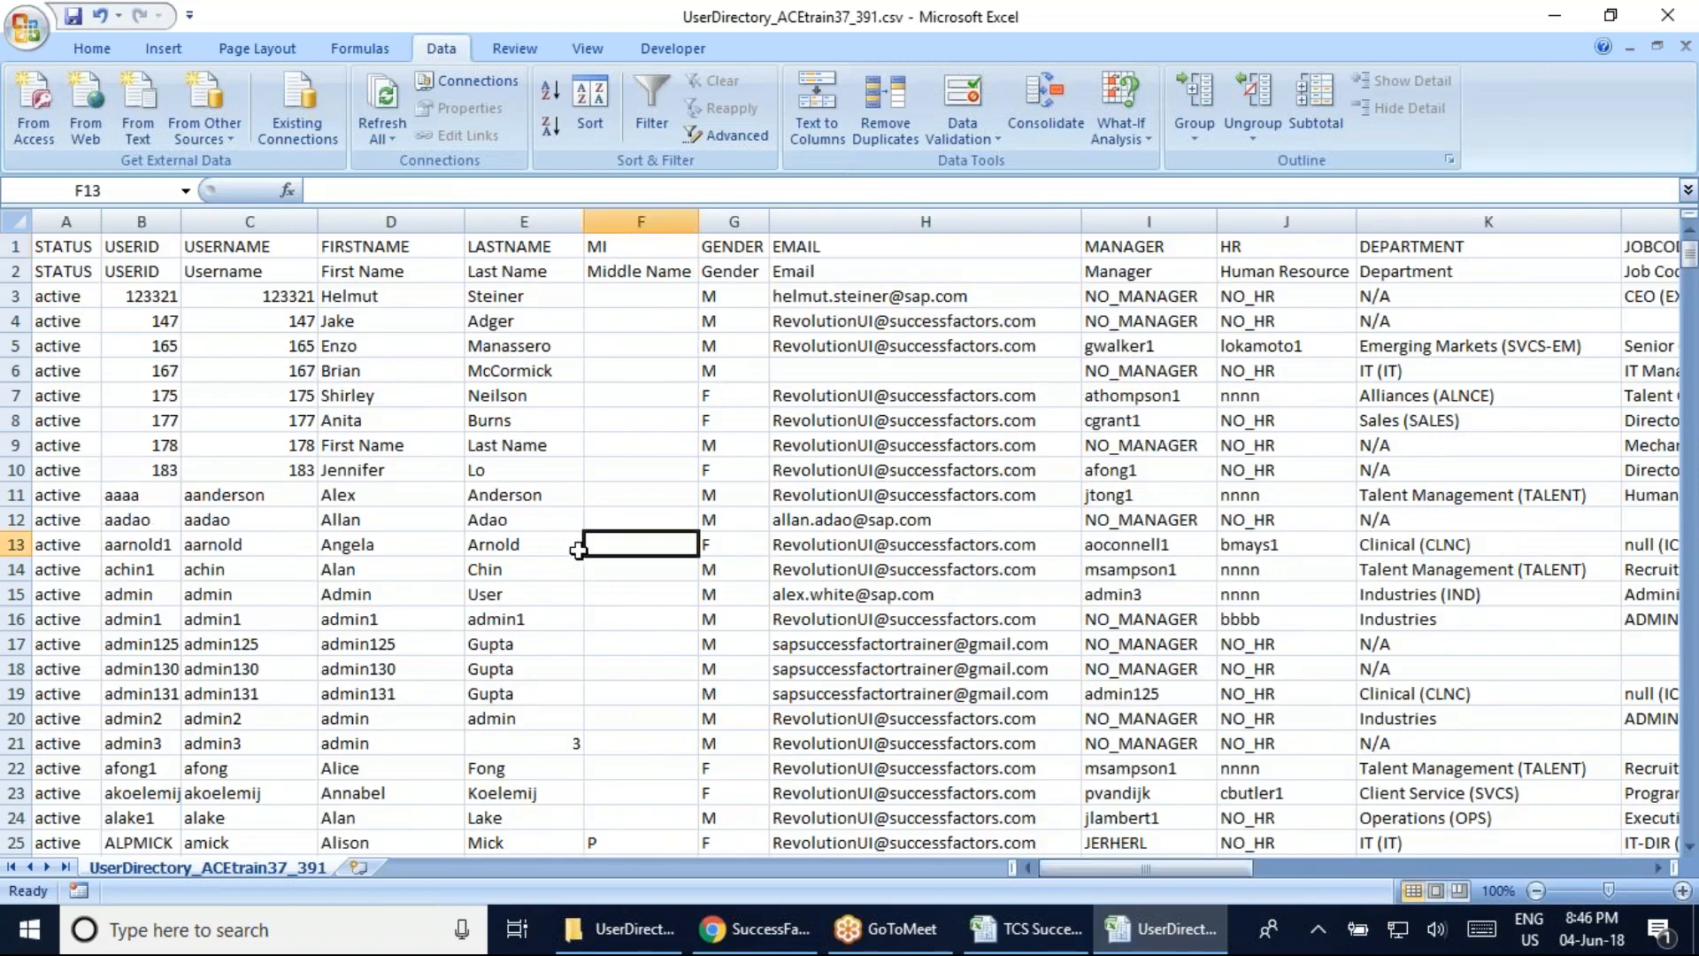
scroll(620, 673, down, 11)
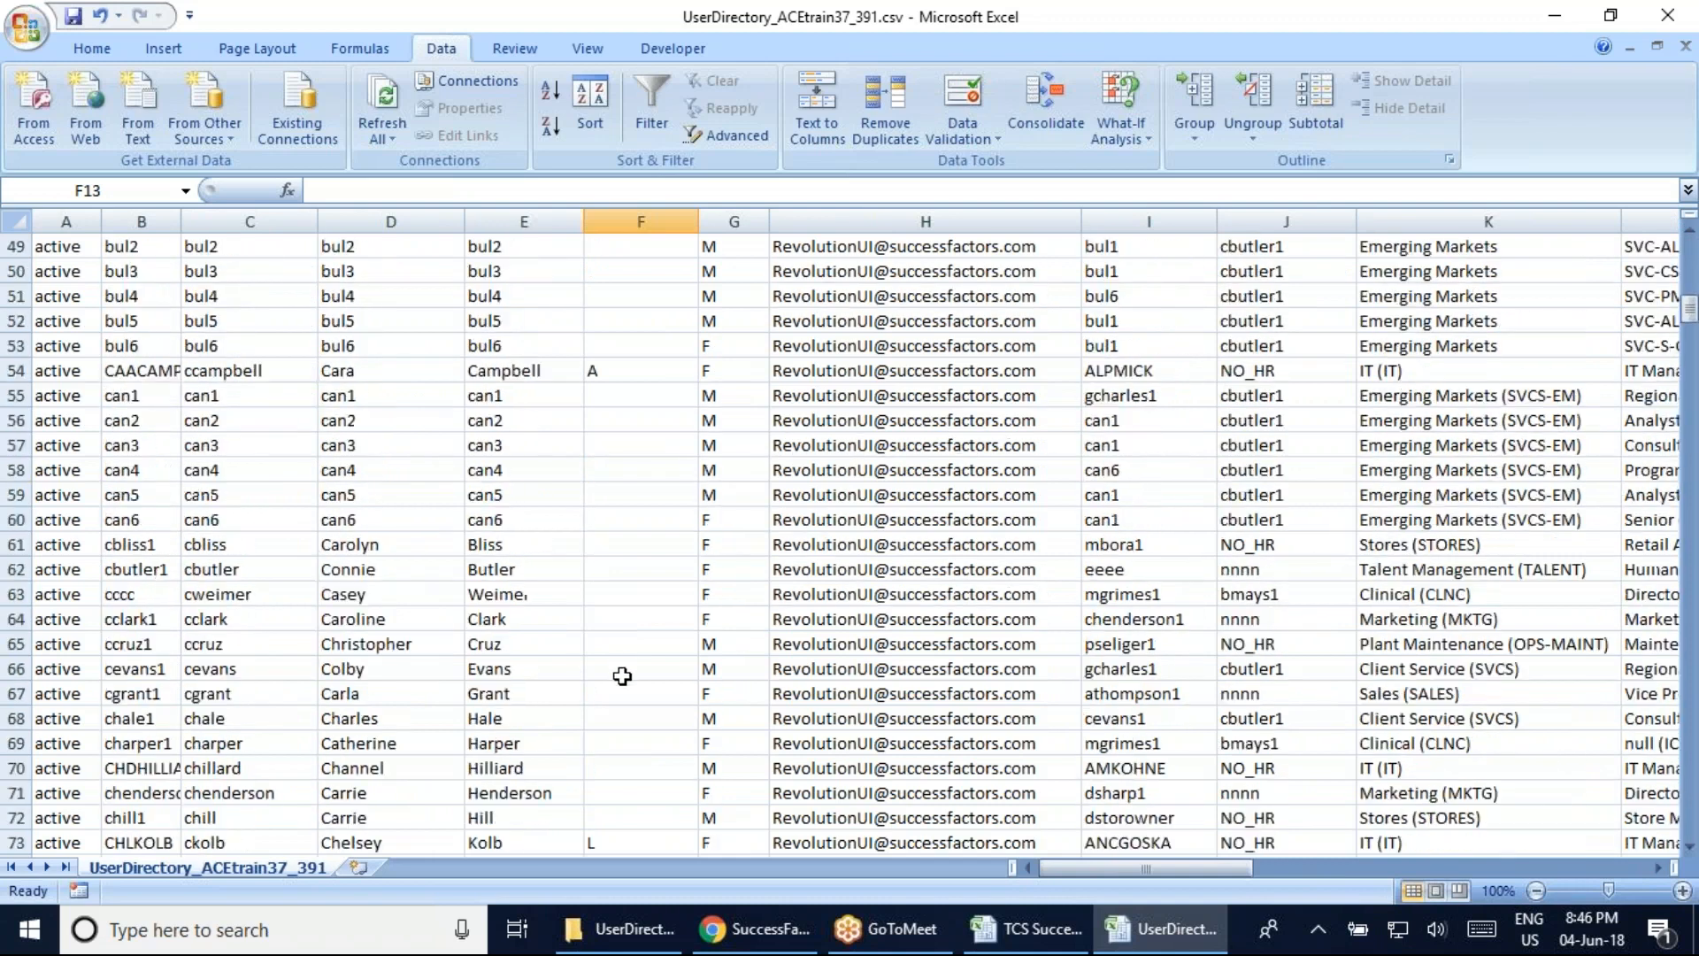
scroll(615, 683, up, 7)
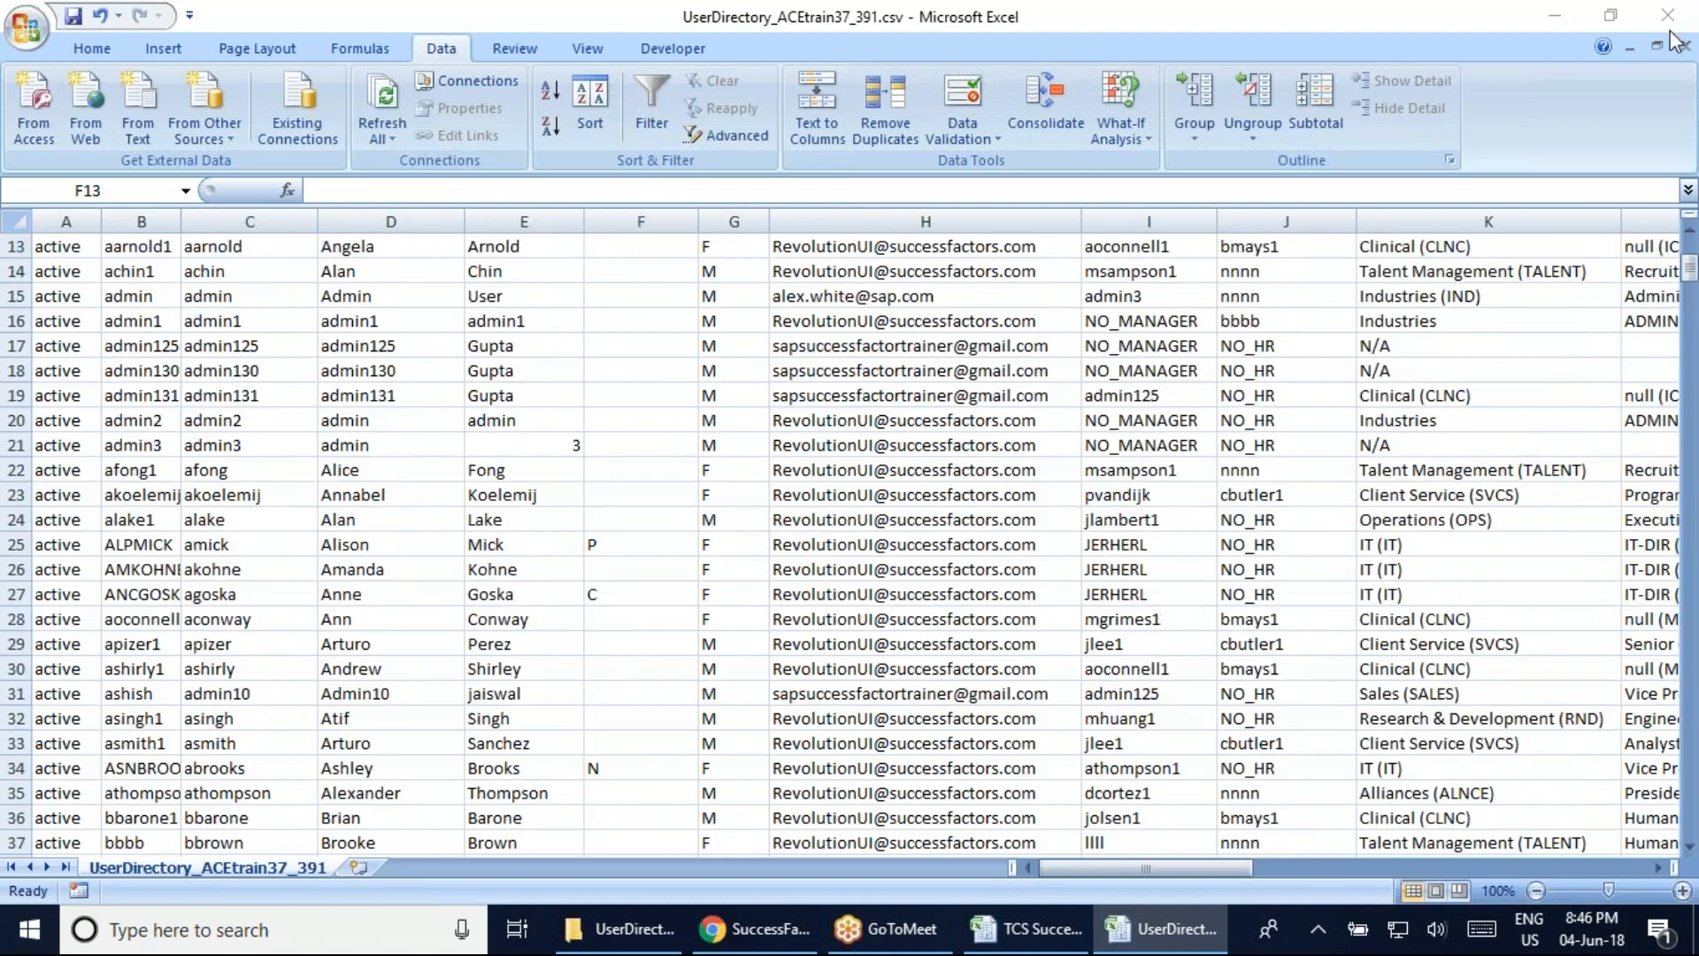
click(673, 48)
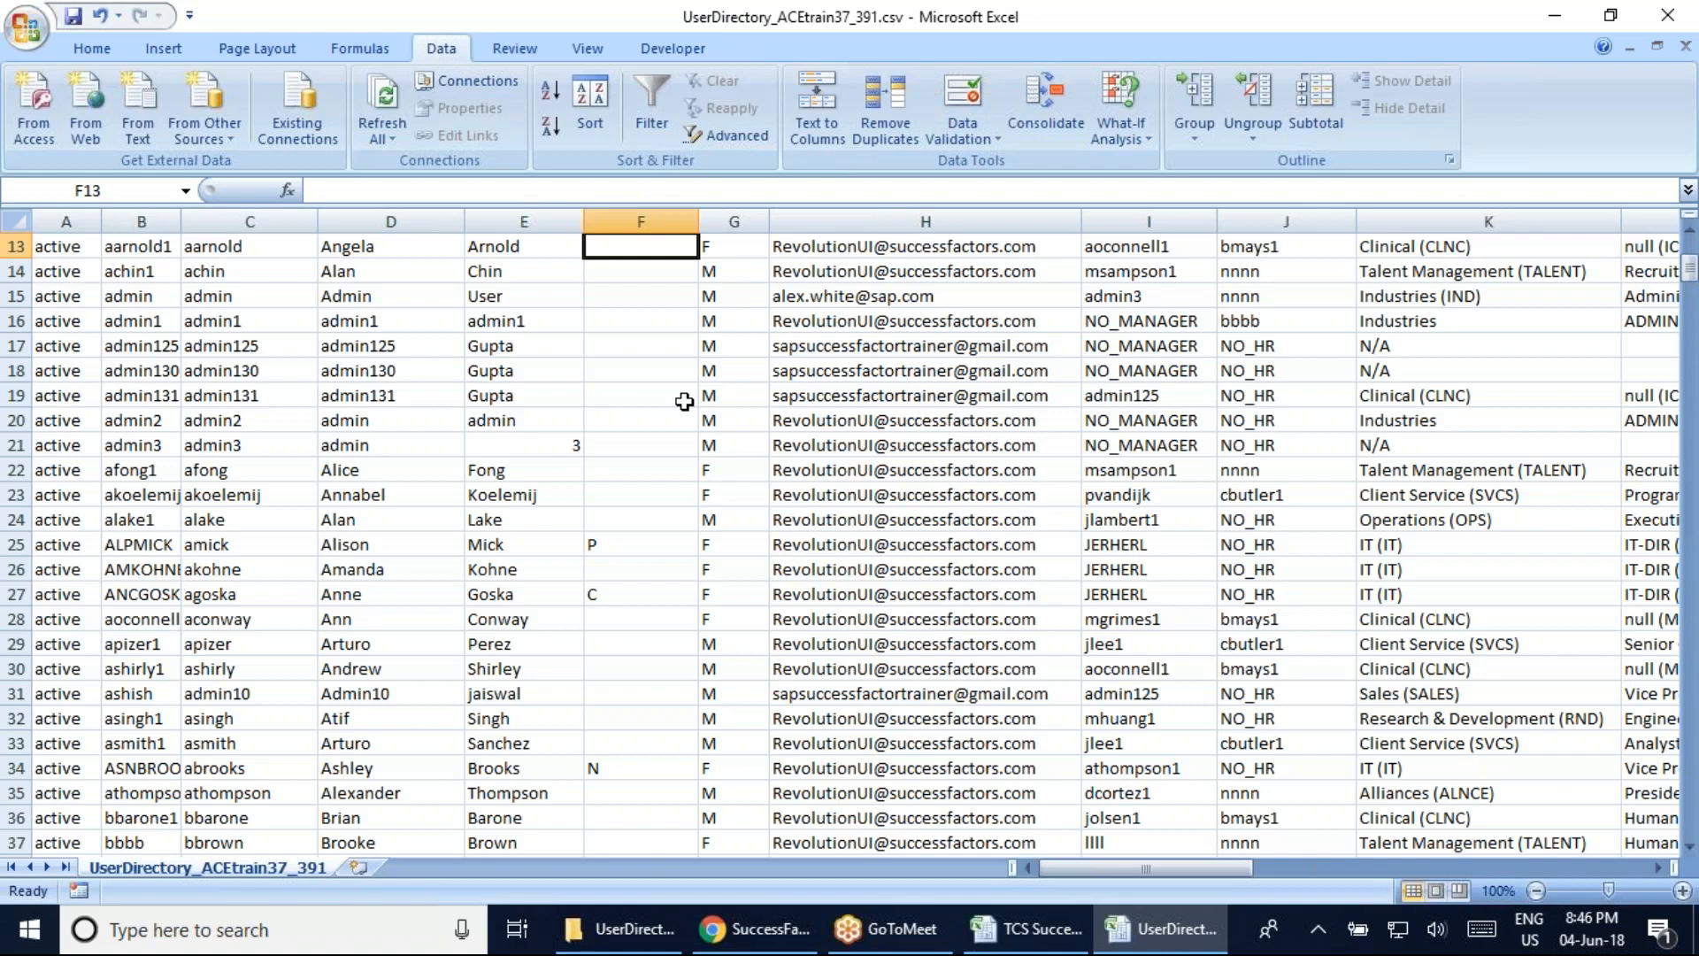
click(651, 367)
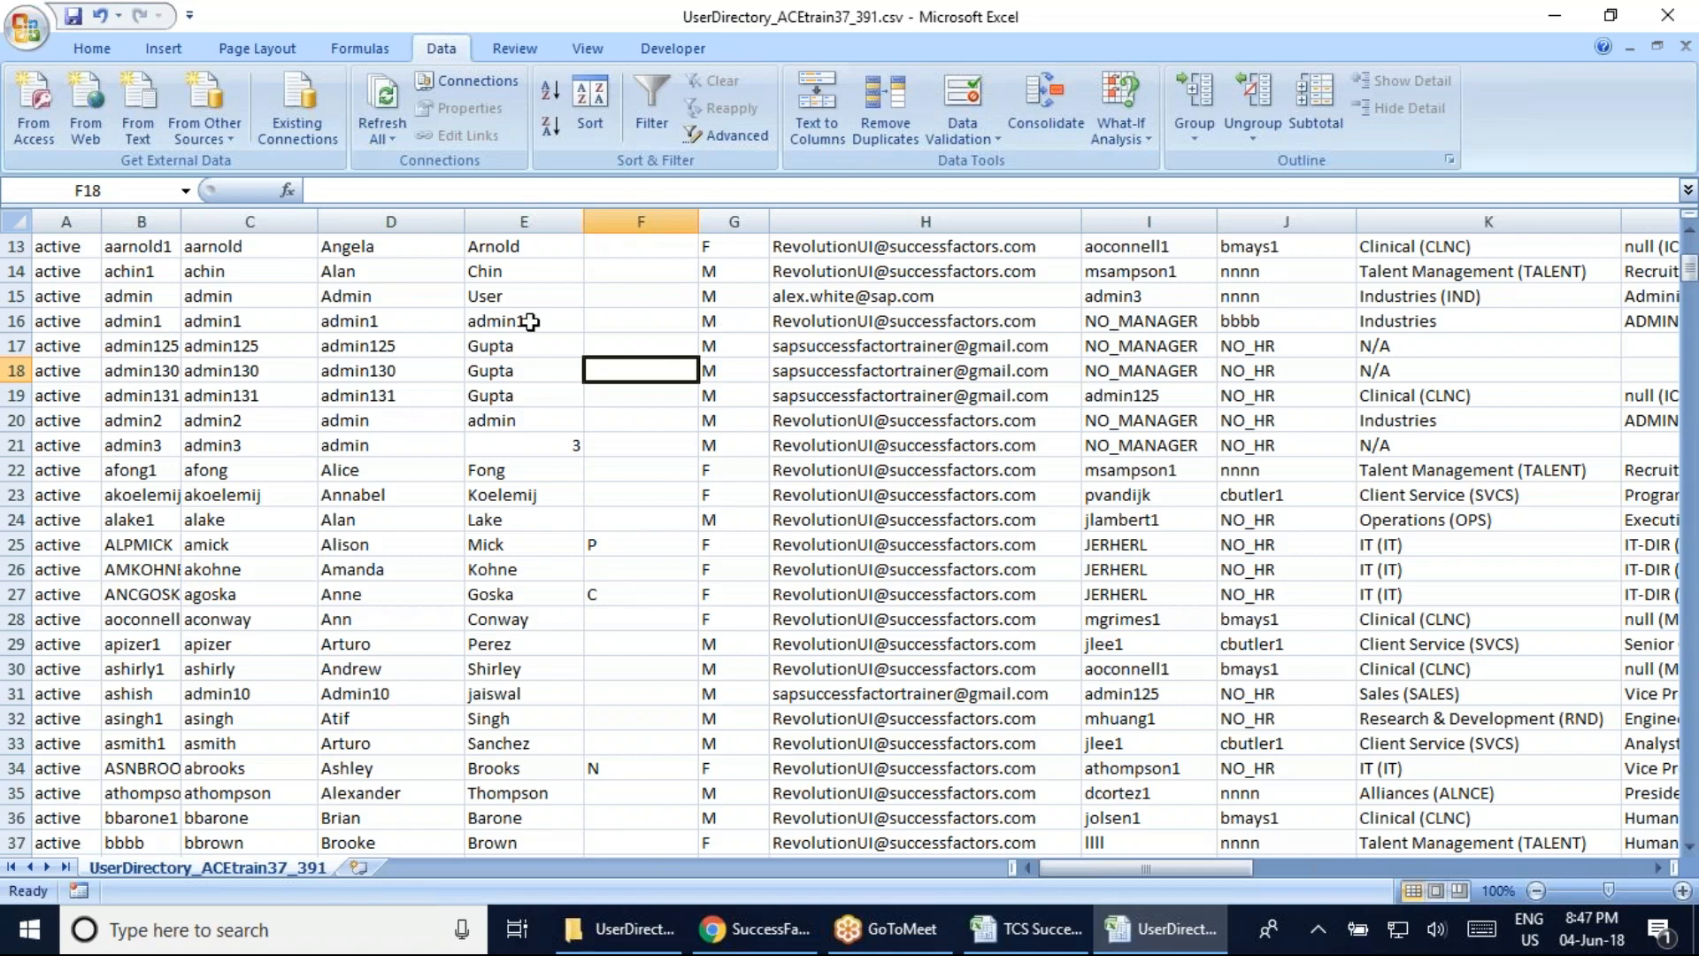
click(345, 307)
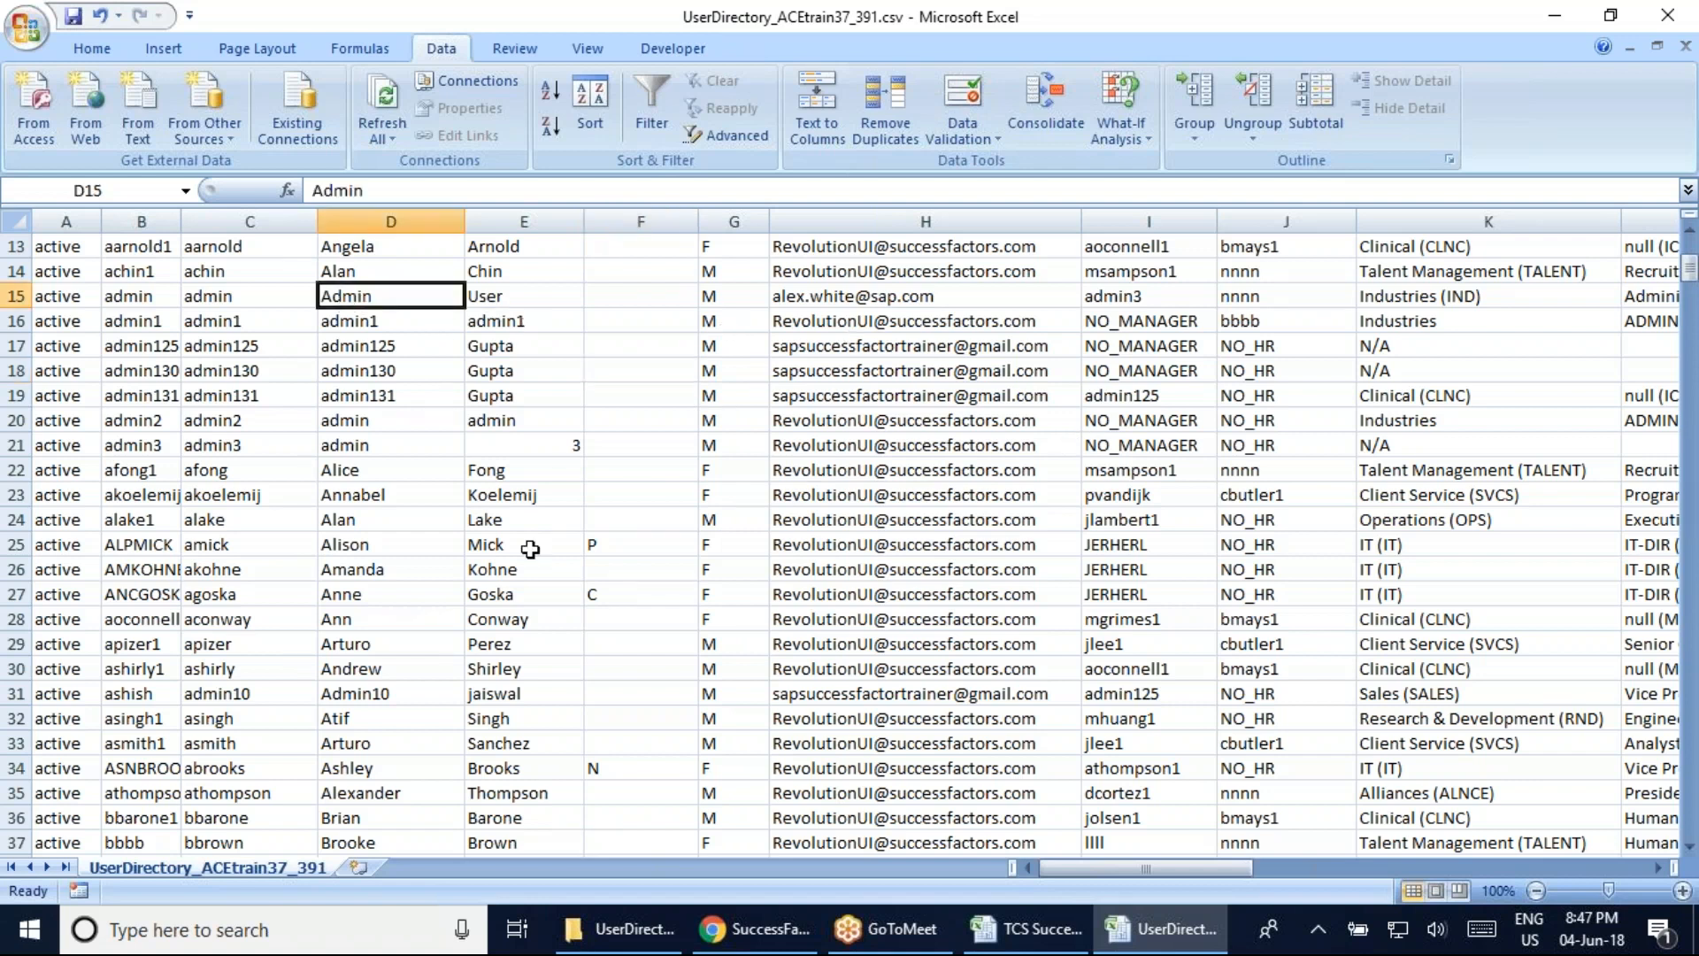
click(628, 296)
click(1031, 929)
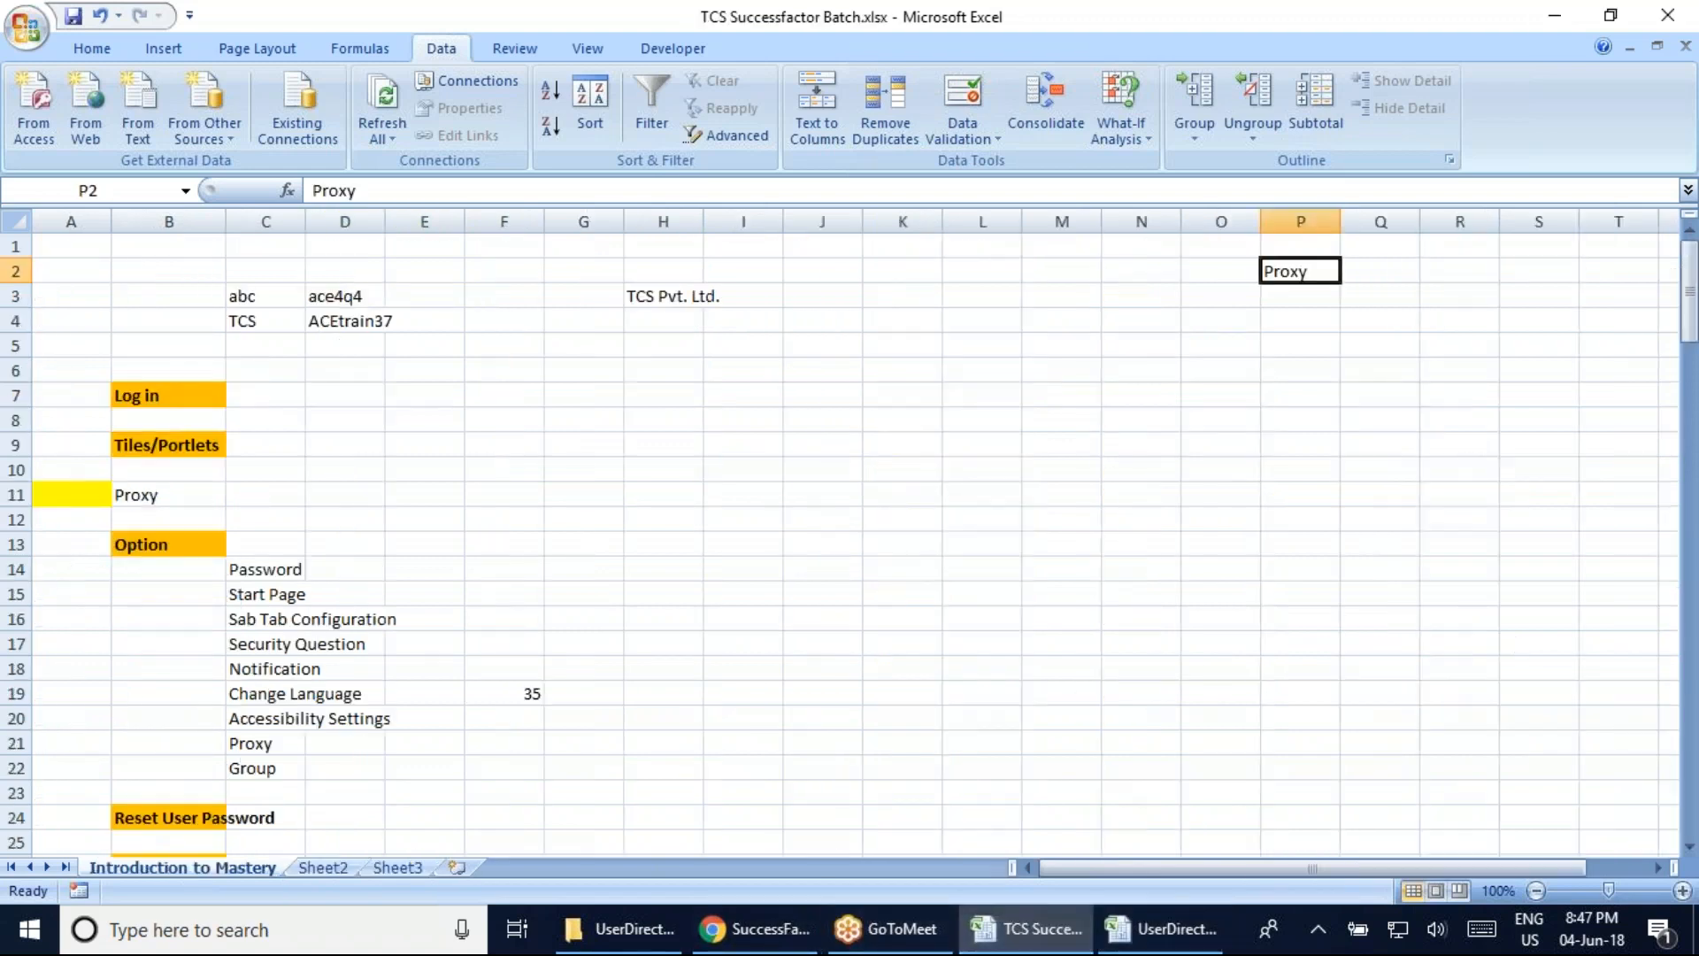
scroll(837, 674, down, 16)
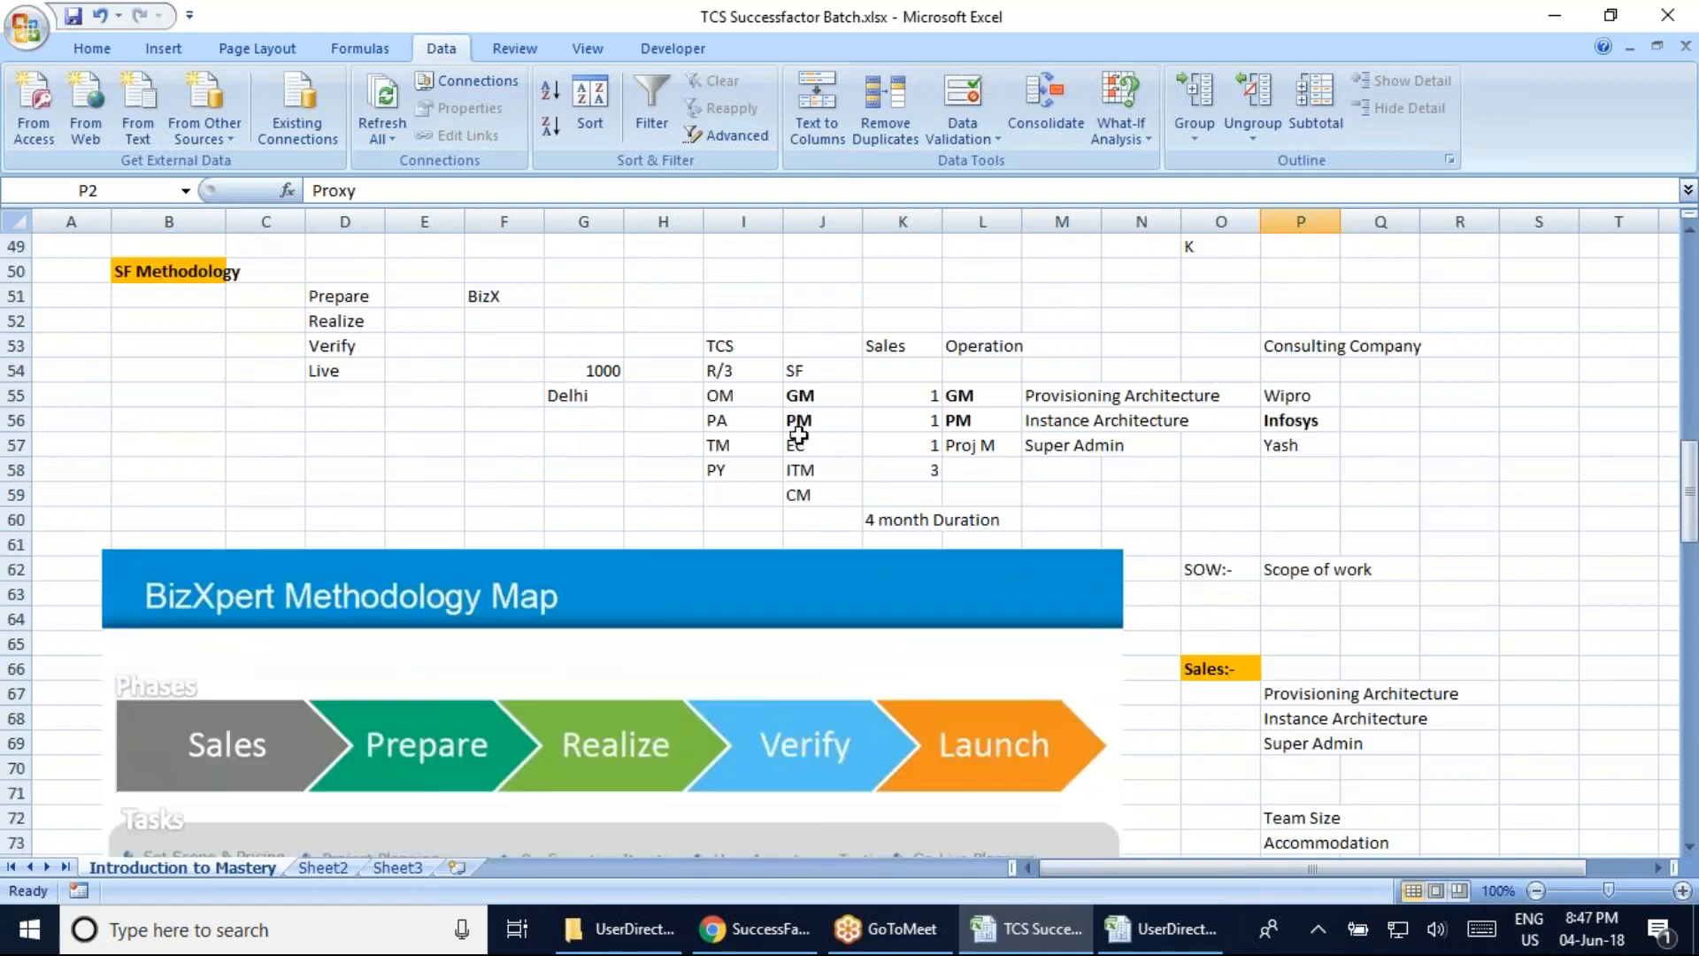
click(804, 446)
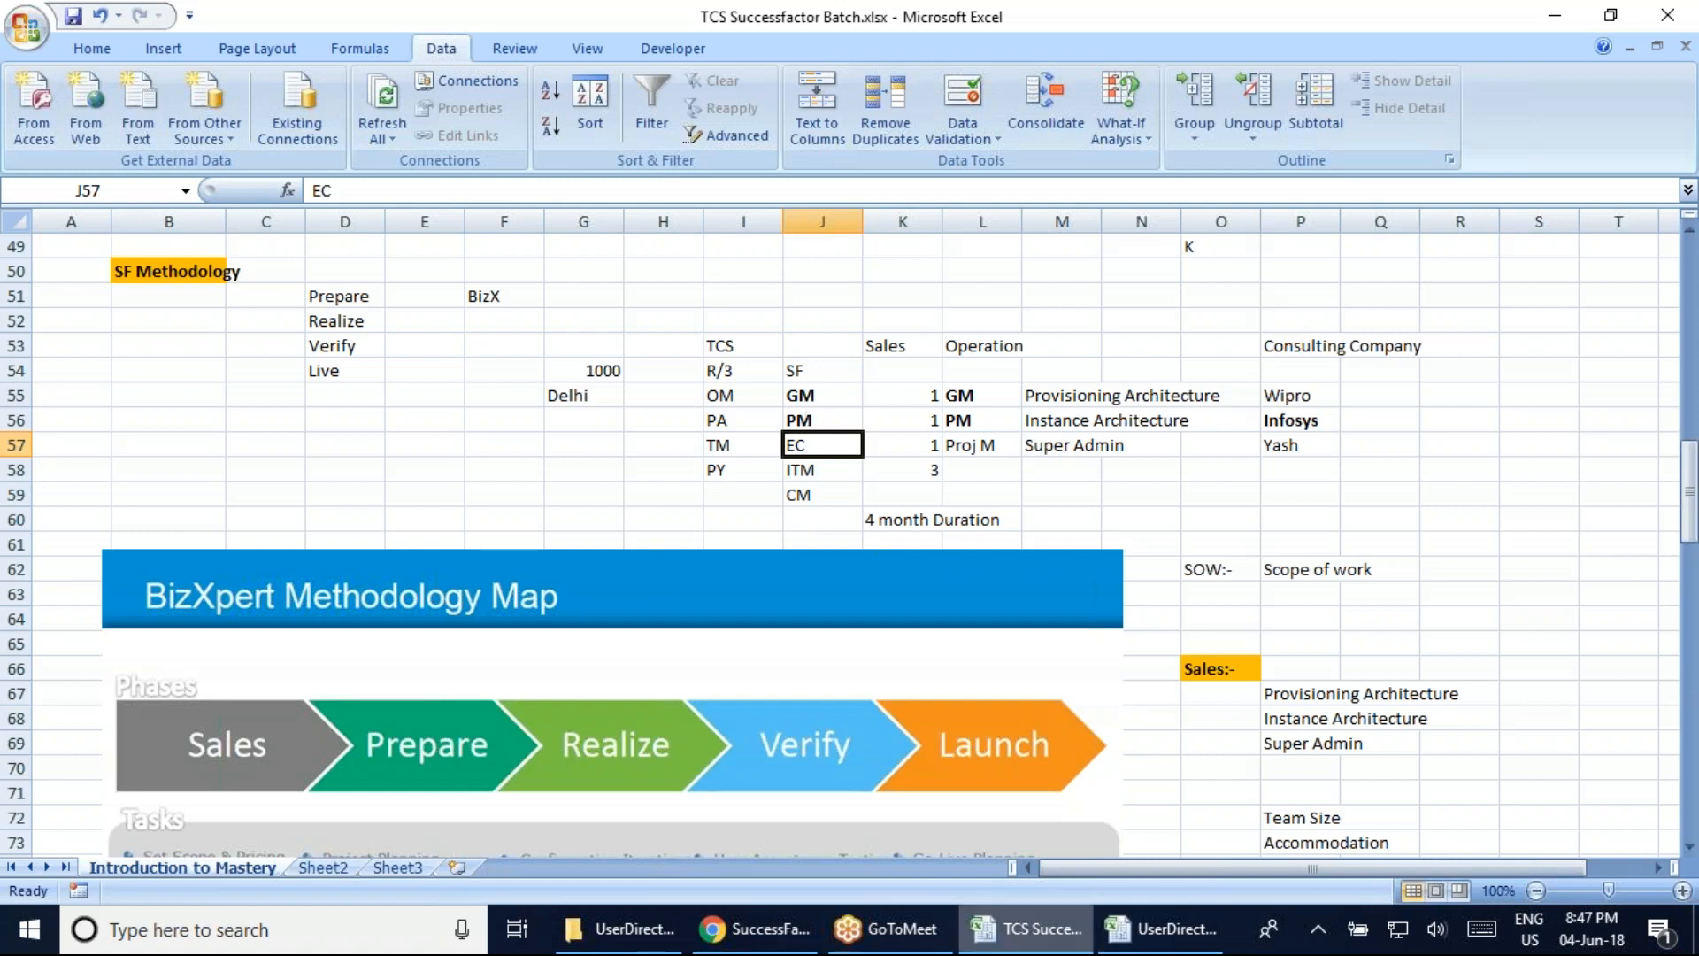
click(1173, 937)
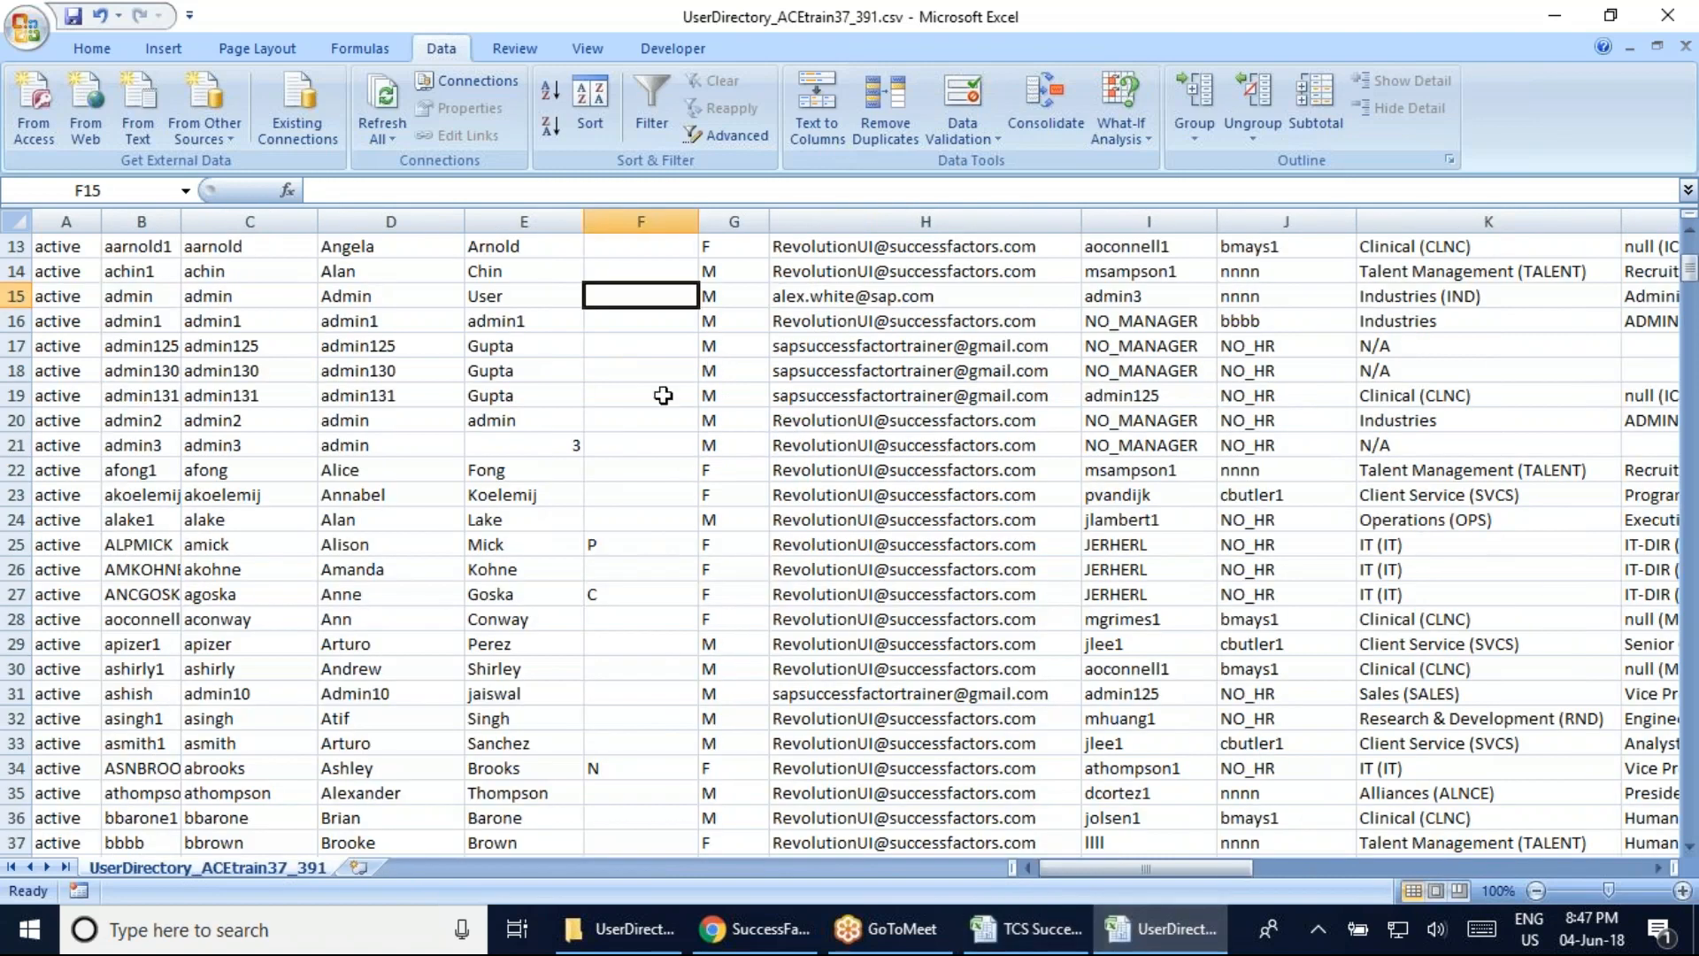
Review middle names and genders in F14:G33 and the last name in E15, then switch workbooks
click(649, 372)
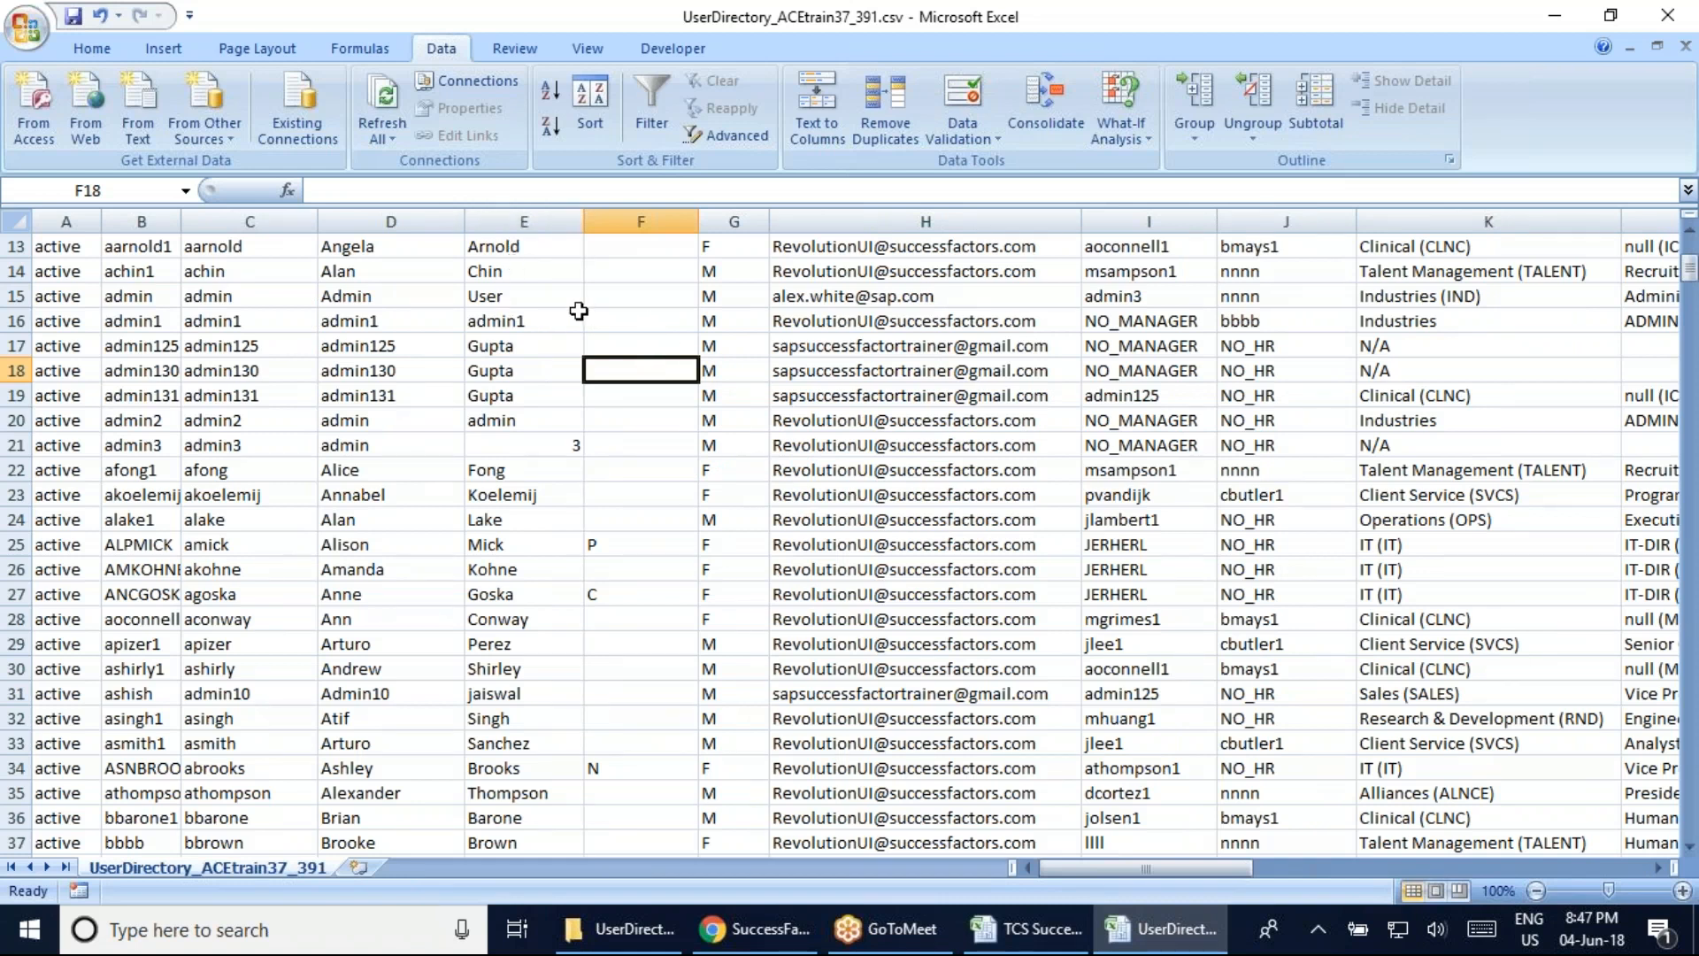
drag(630, 270, 717, 745)
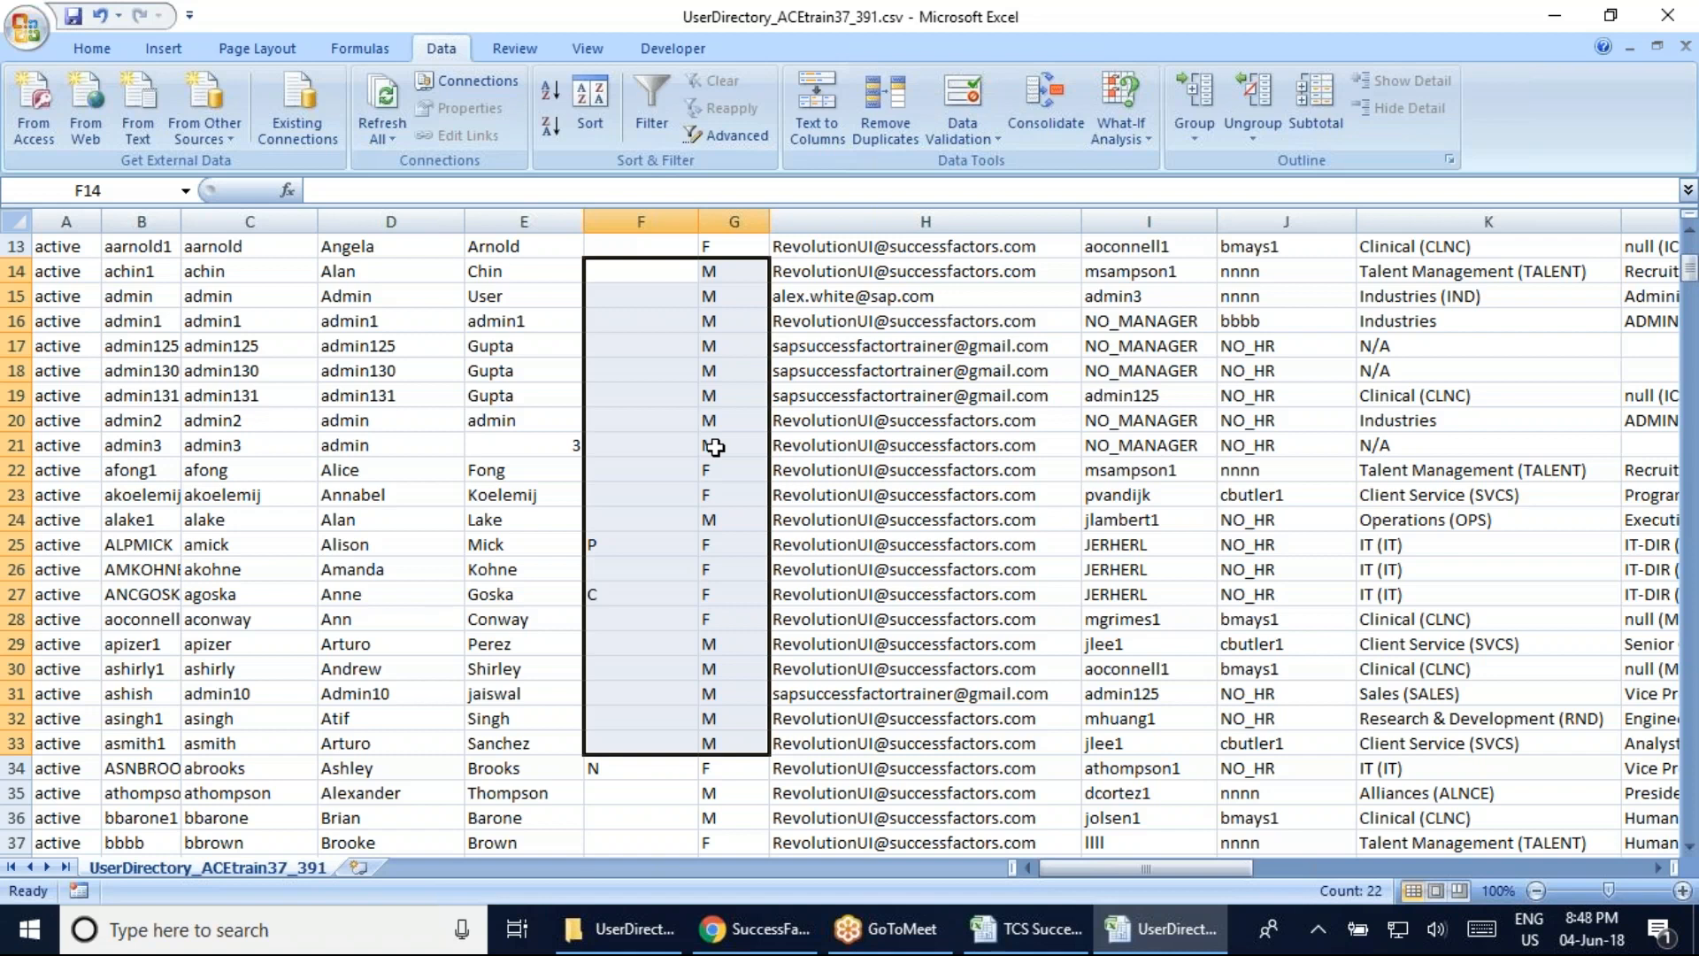
click(553, 293)
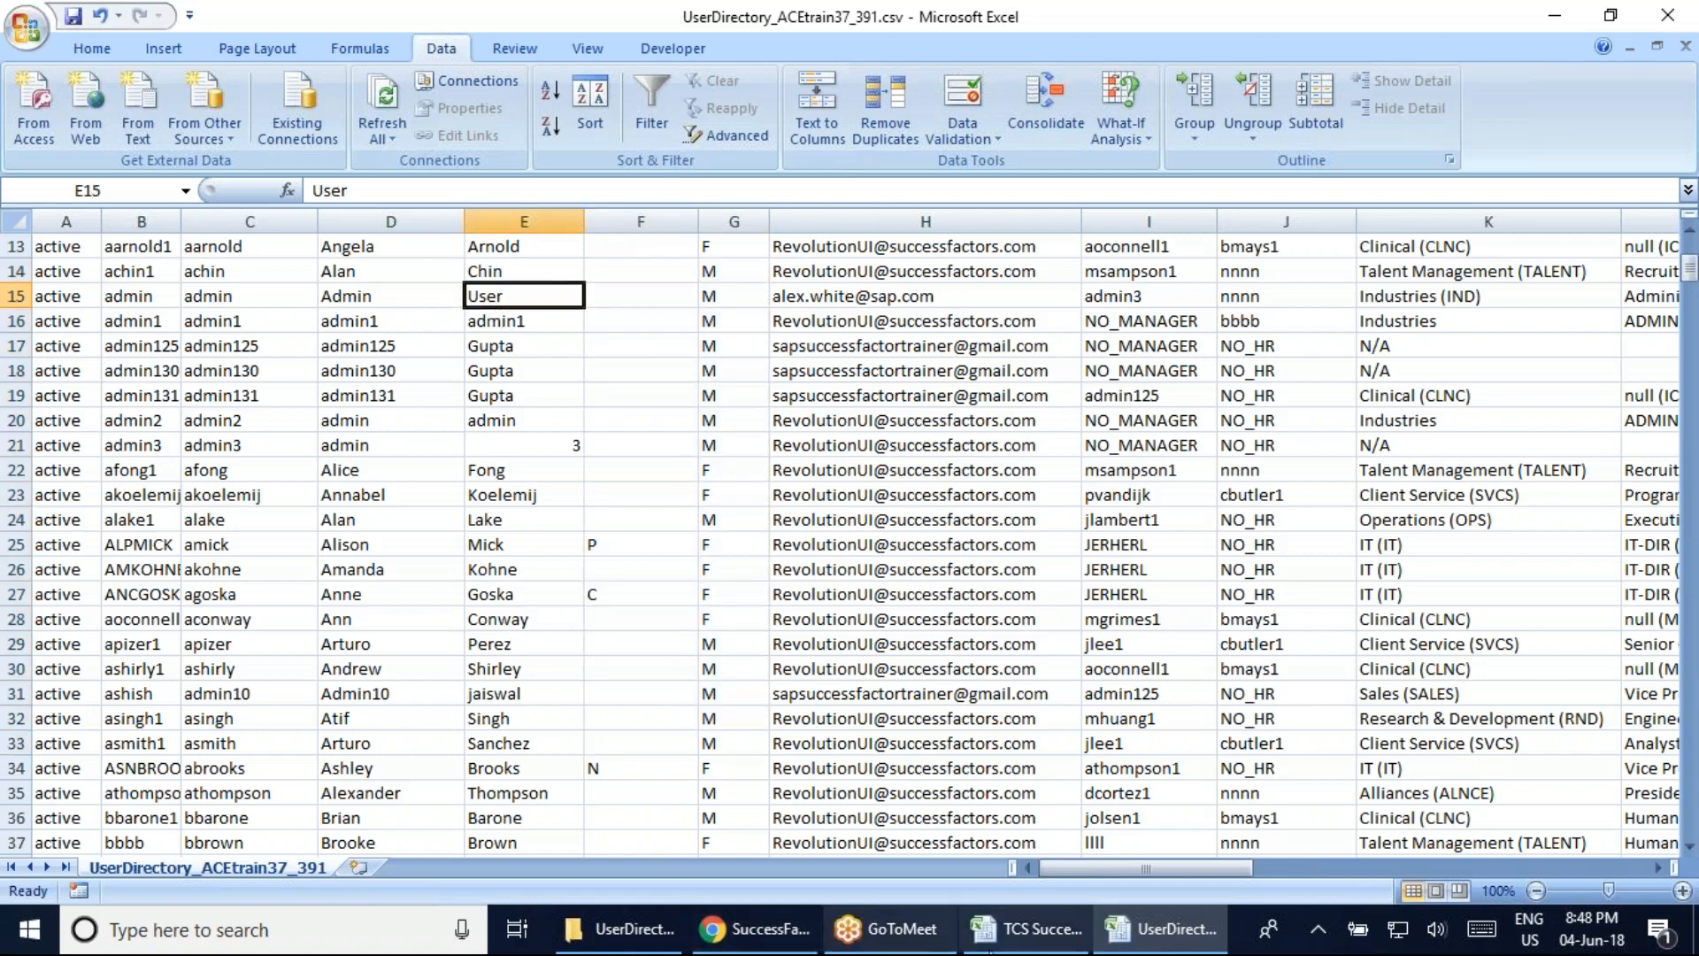
click(1009, 931)
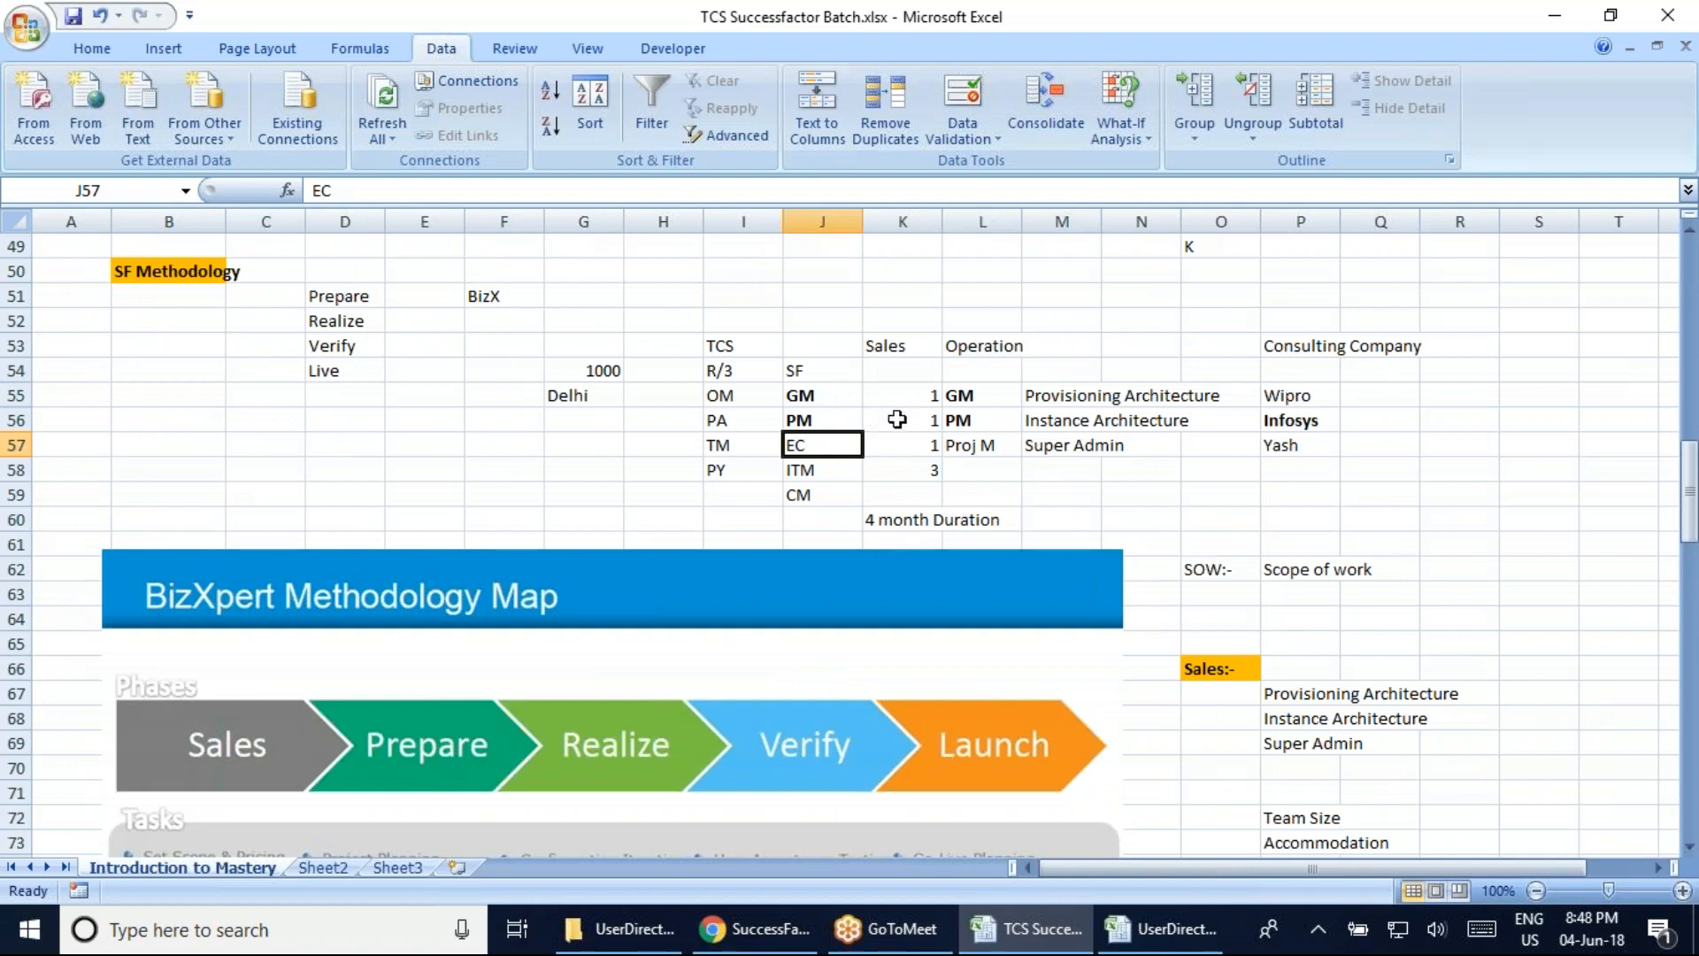
Review the TCS, GM, PM and EC entries in the SF notes, then return to the CSV
click(726, 351)
click(827, 399)
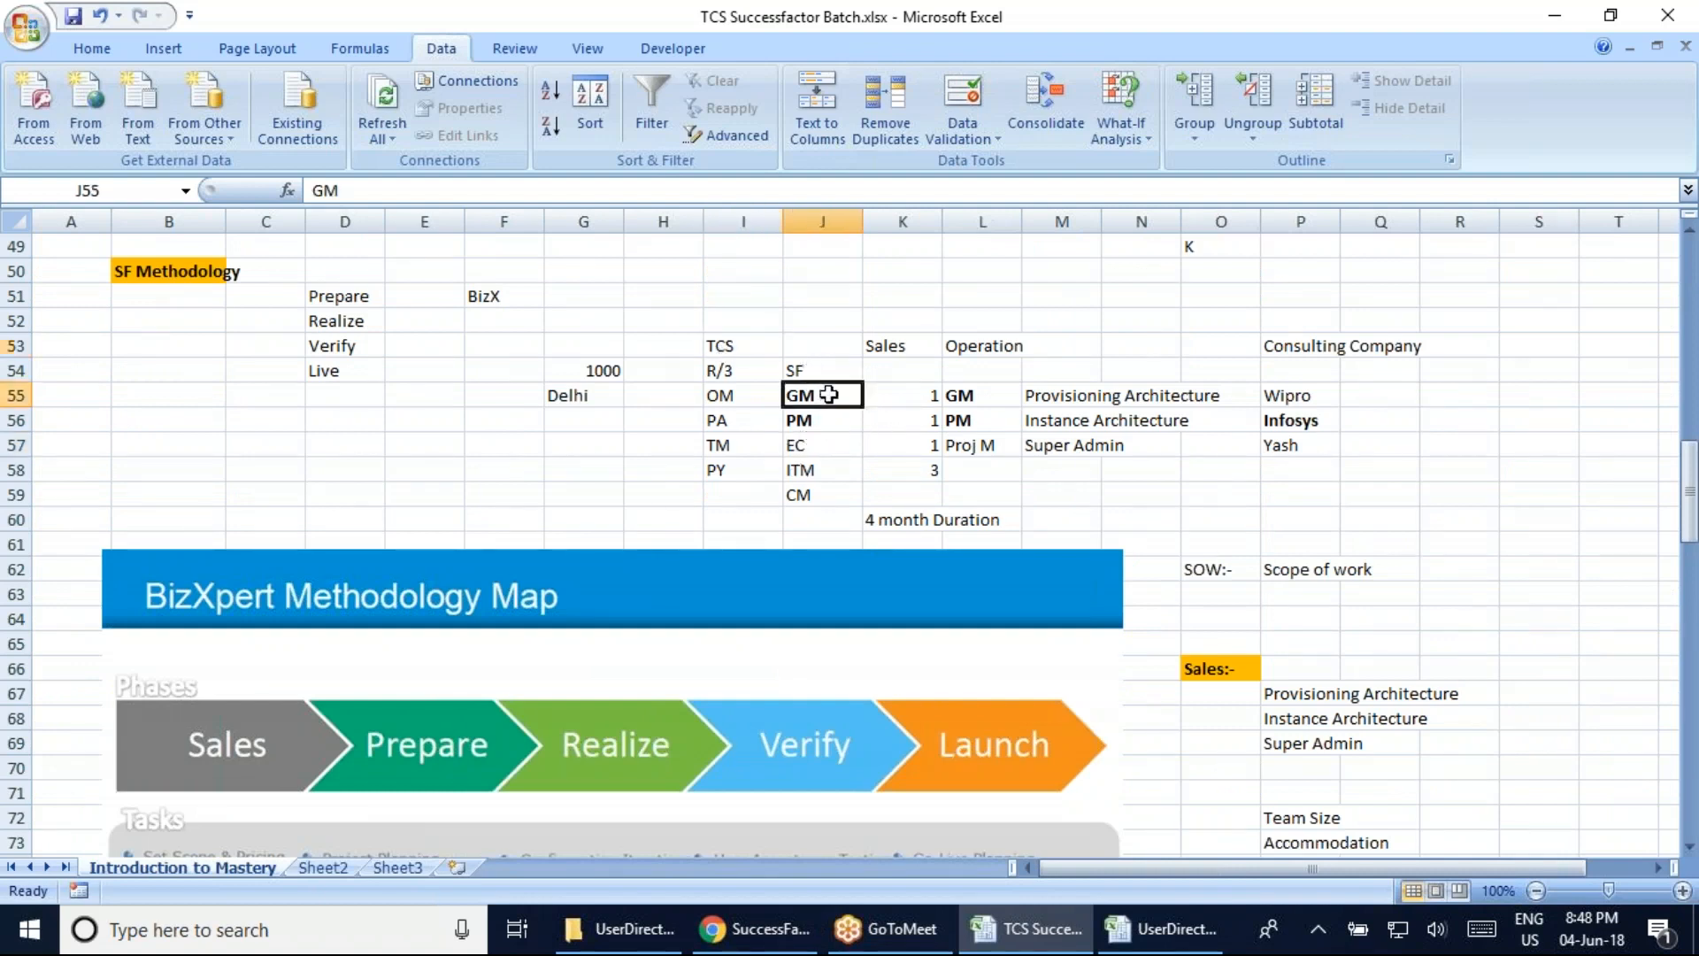
click(821, 424)
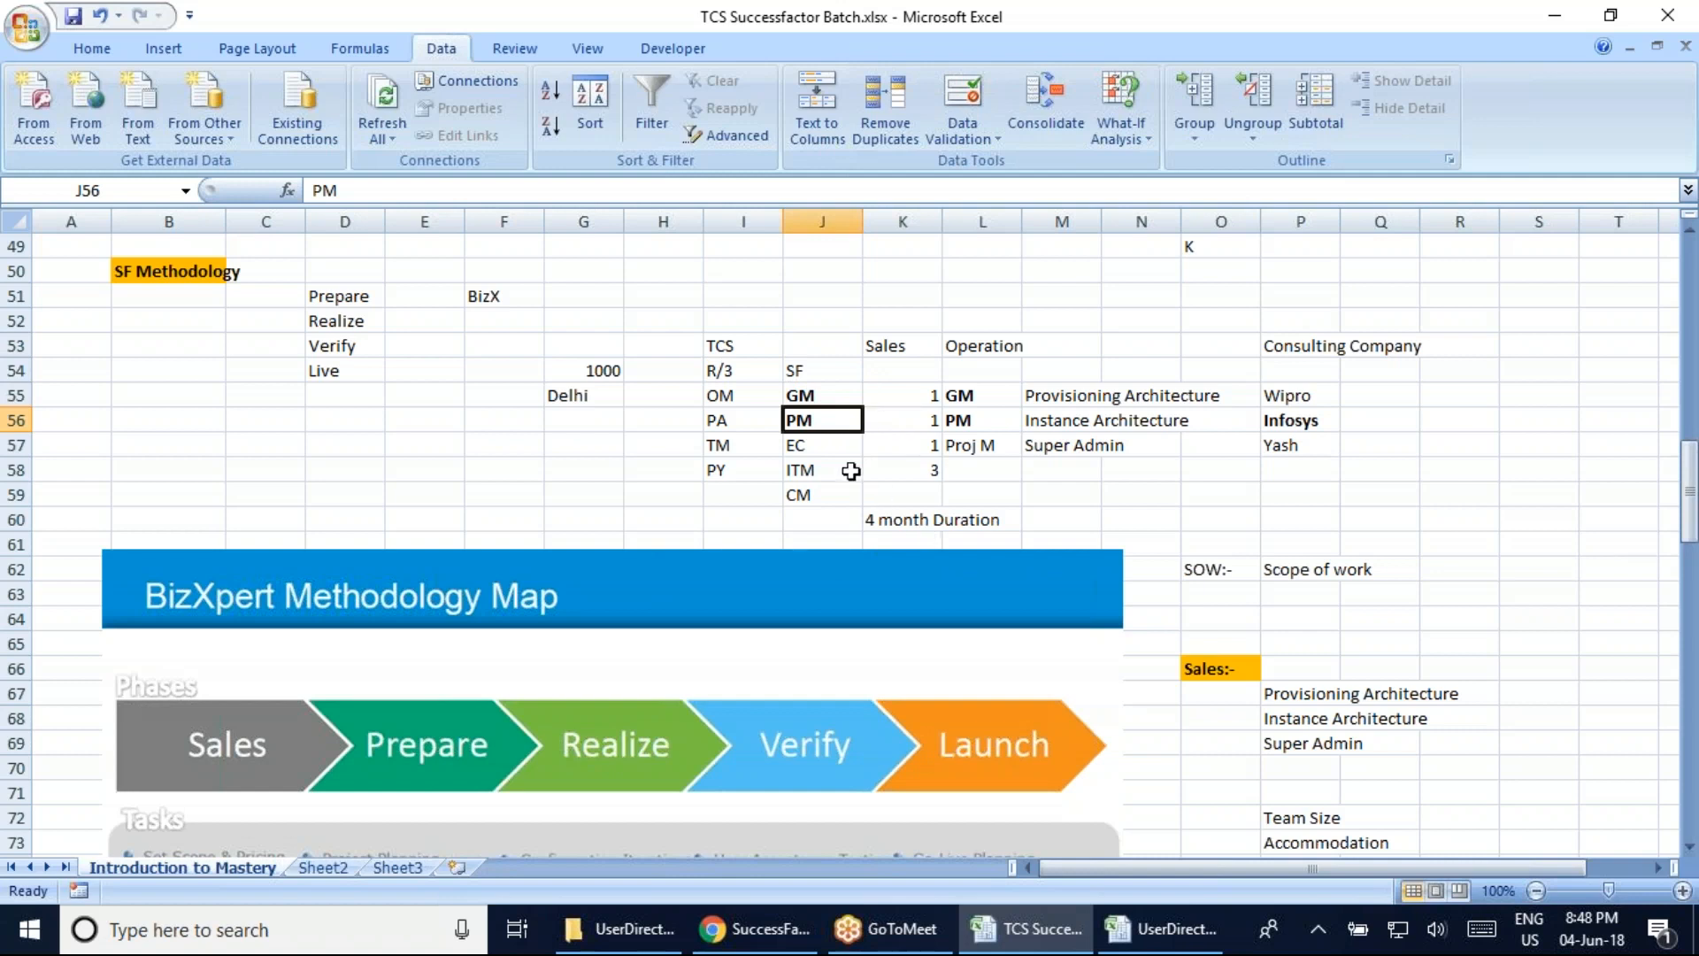
click(801, 445)
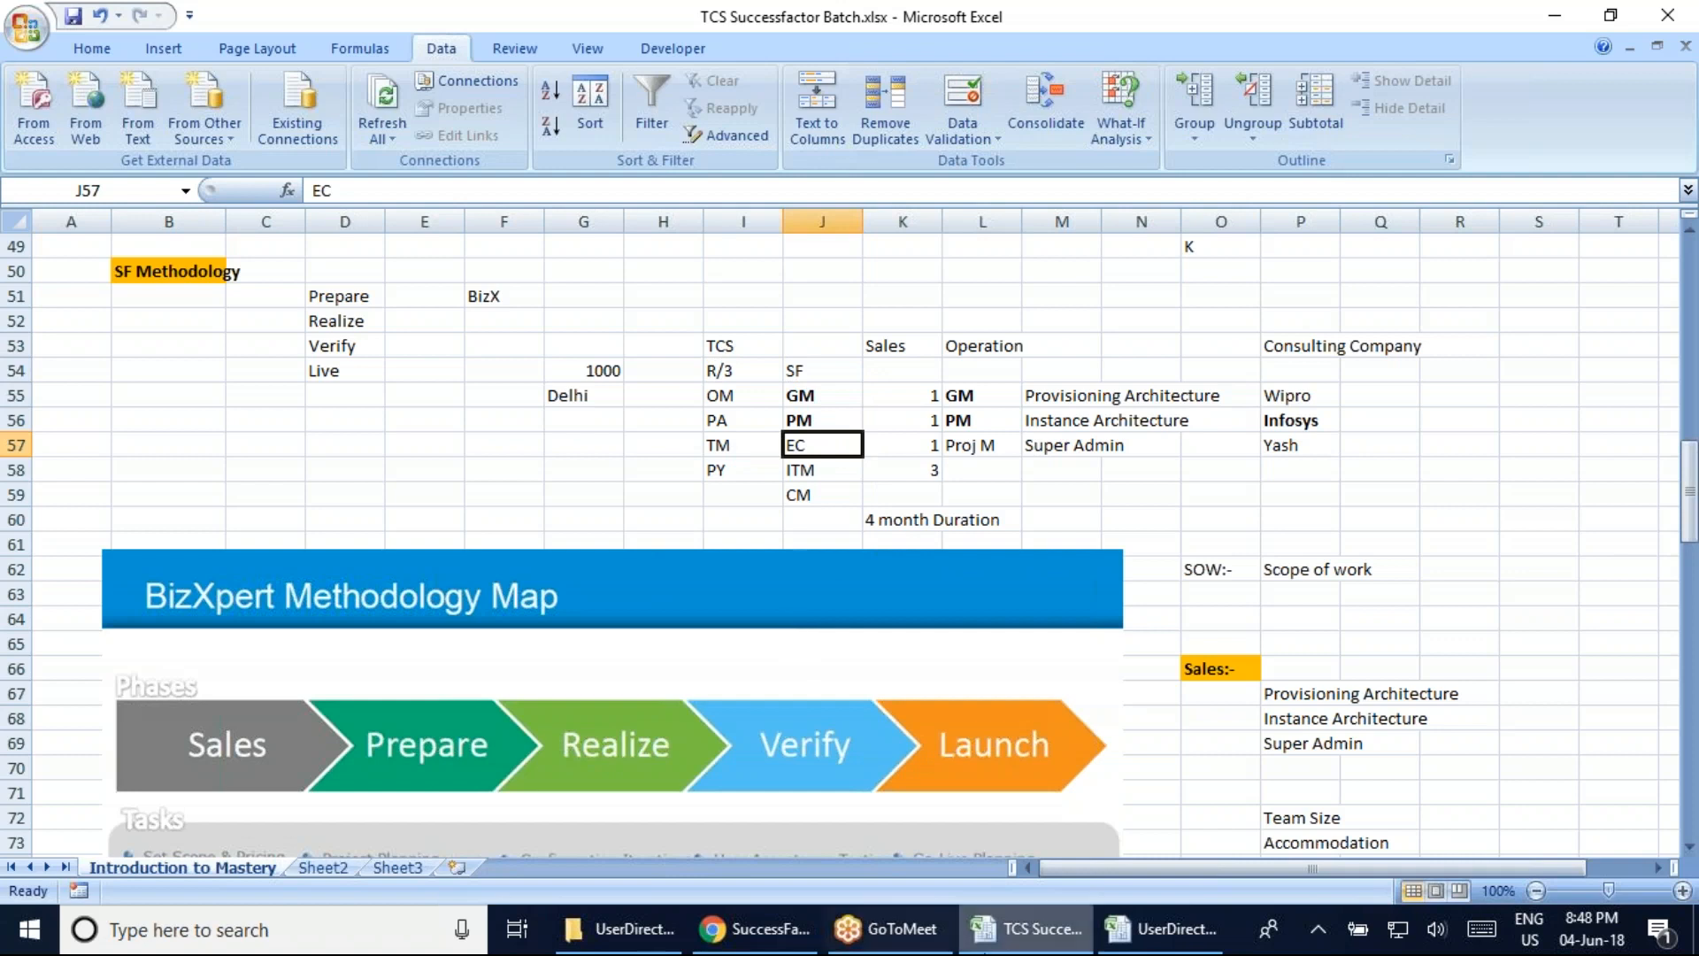
click(1163, 929)
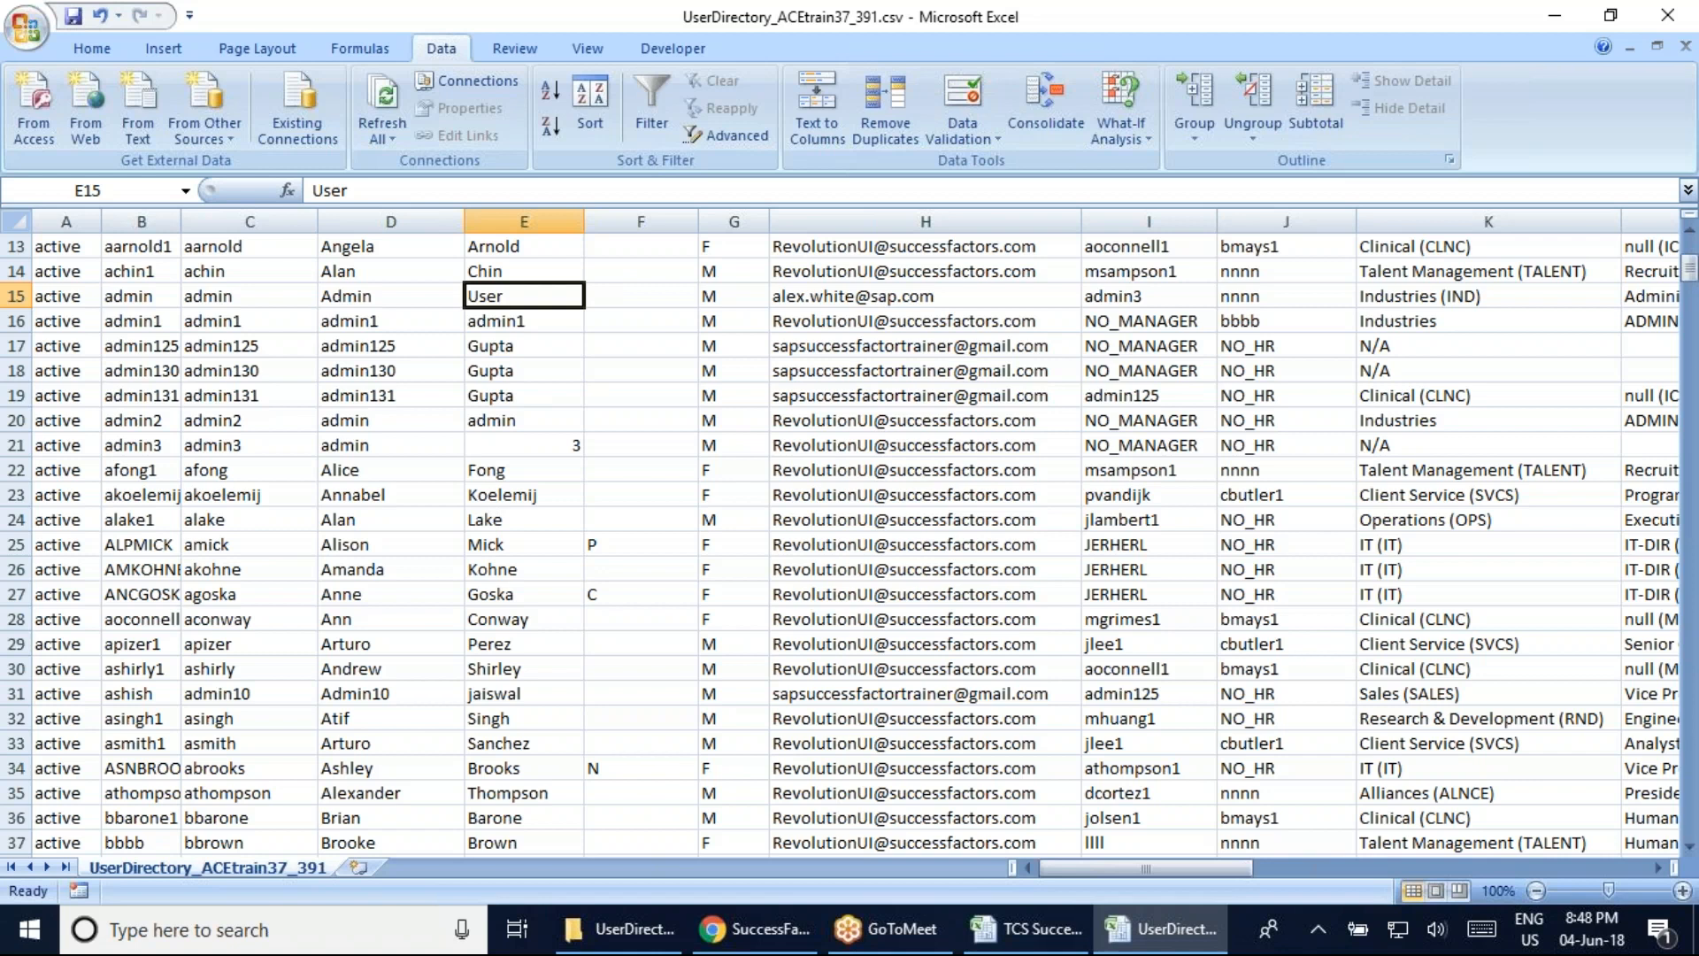
click(646, 297)
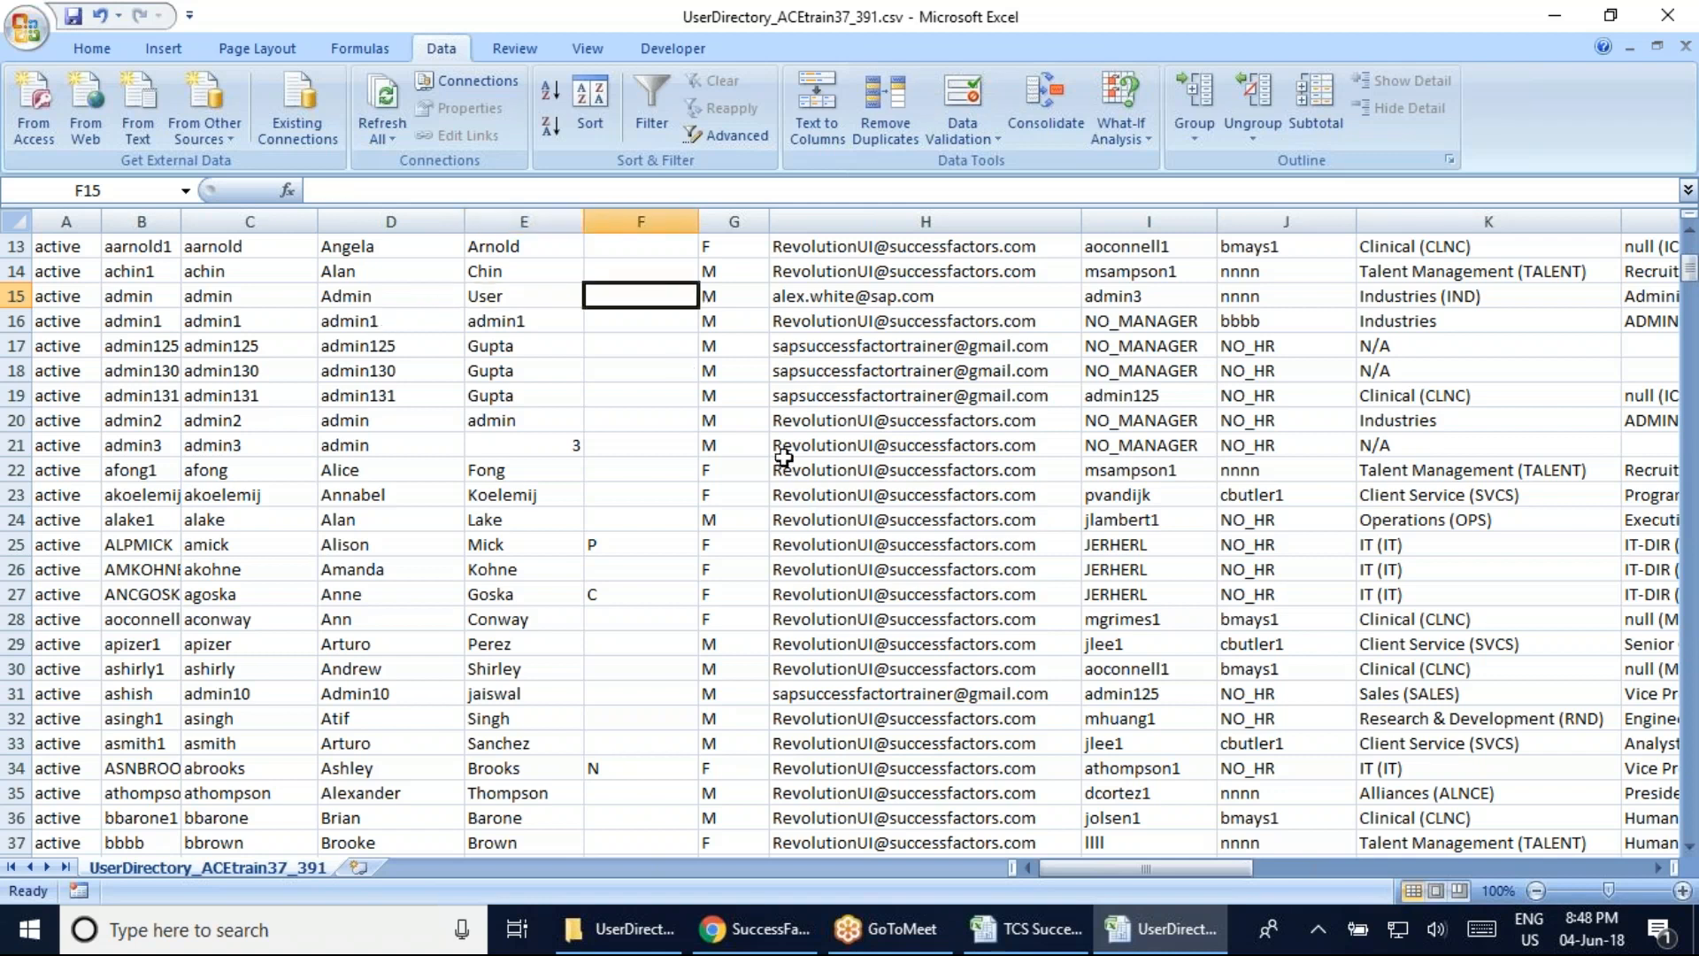
click(671, 338)
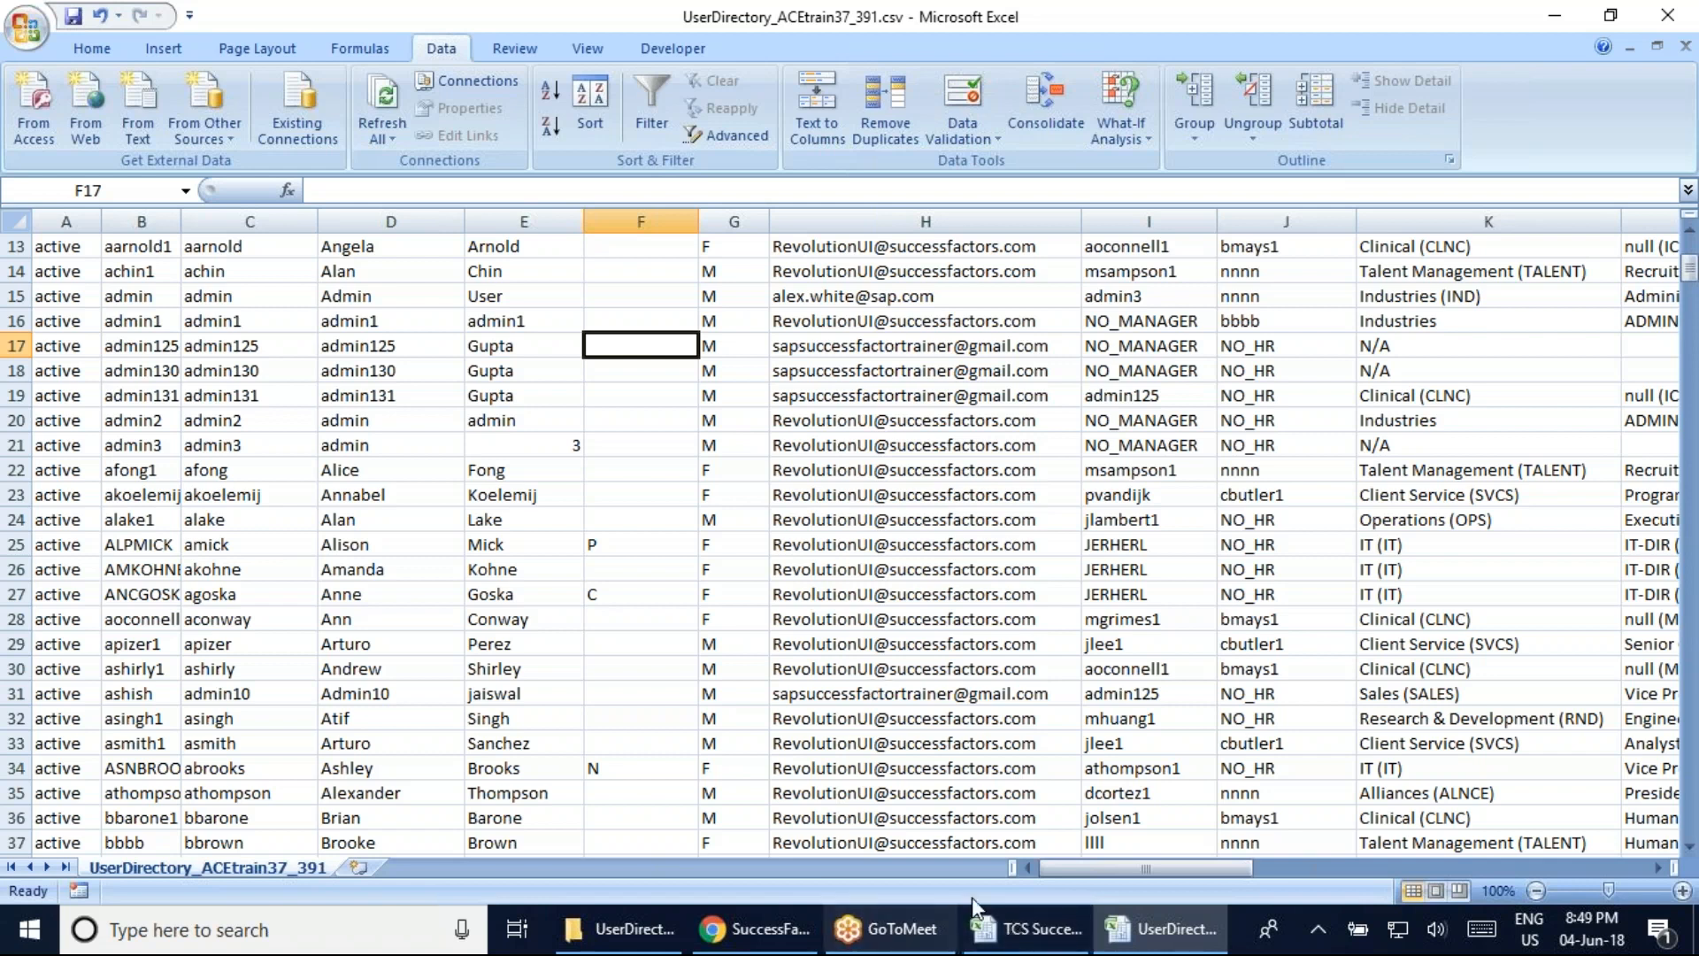
click(1027, 930)
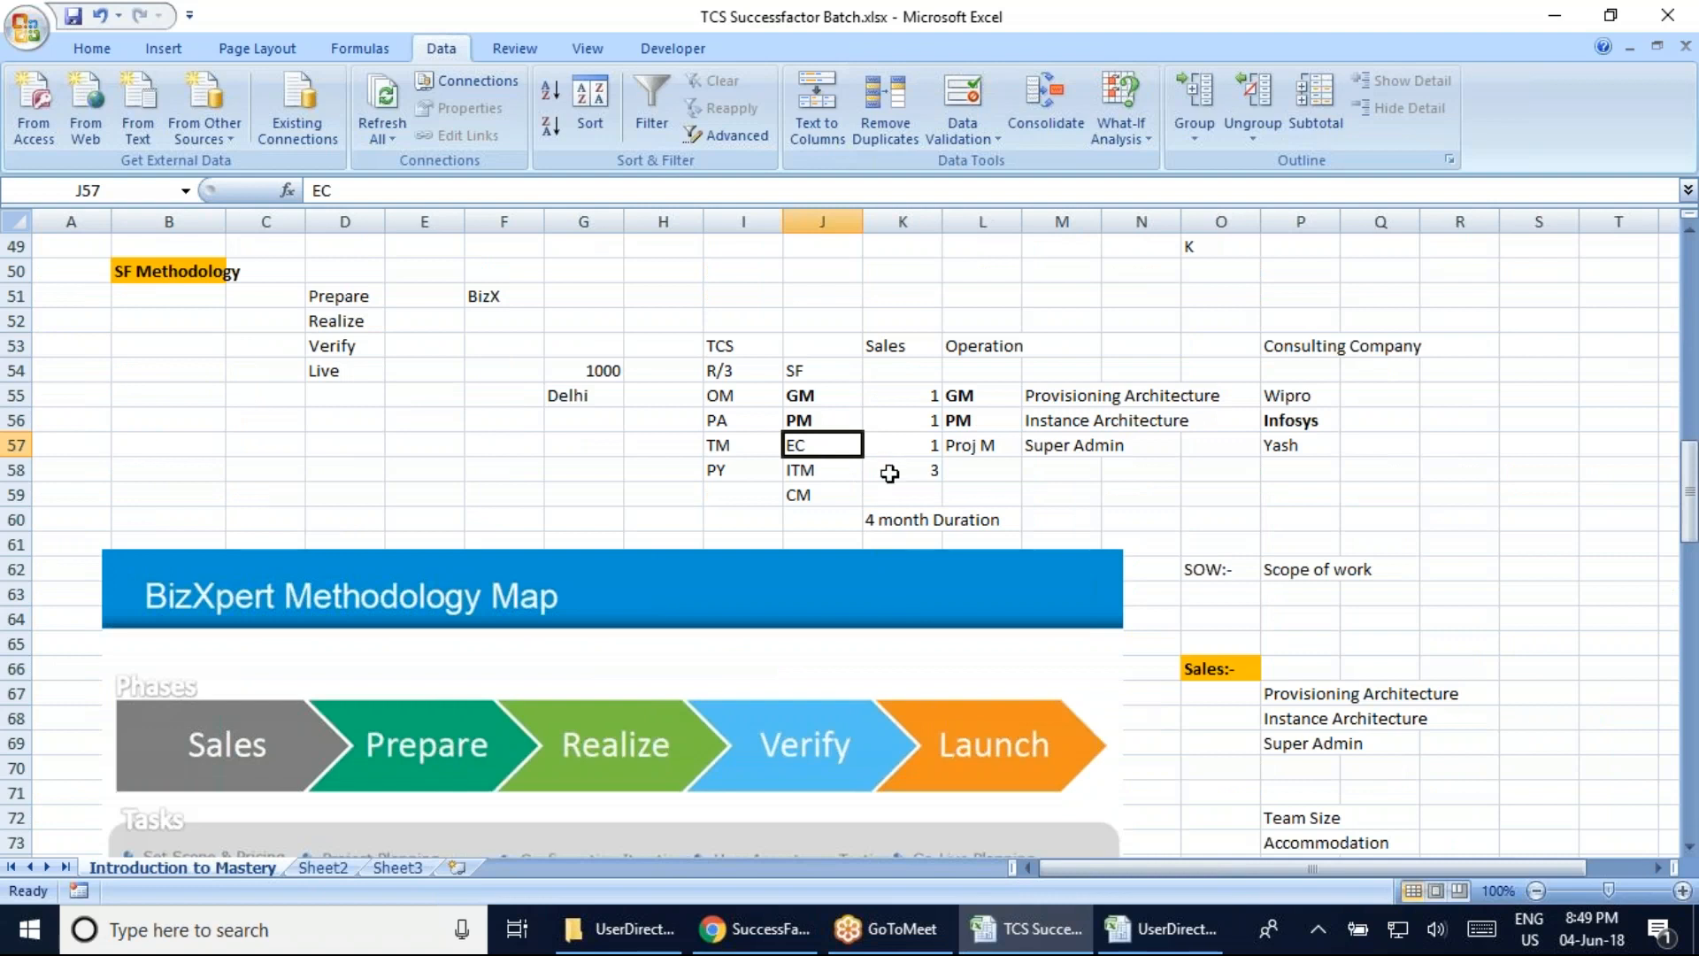
click(1161, 930)
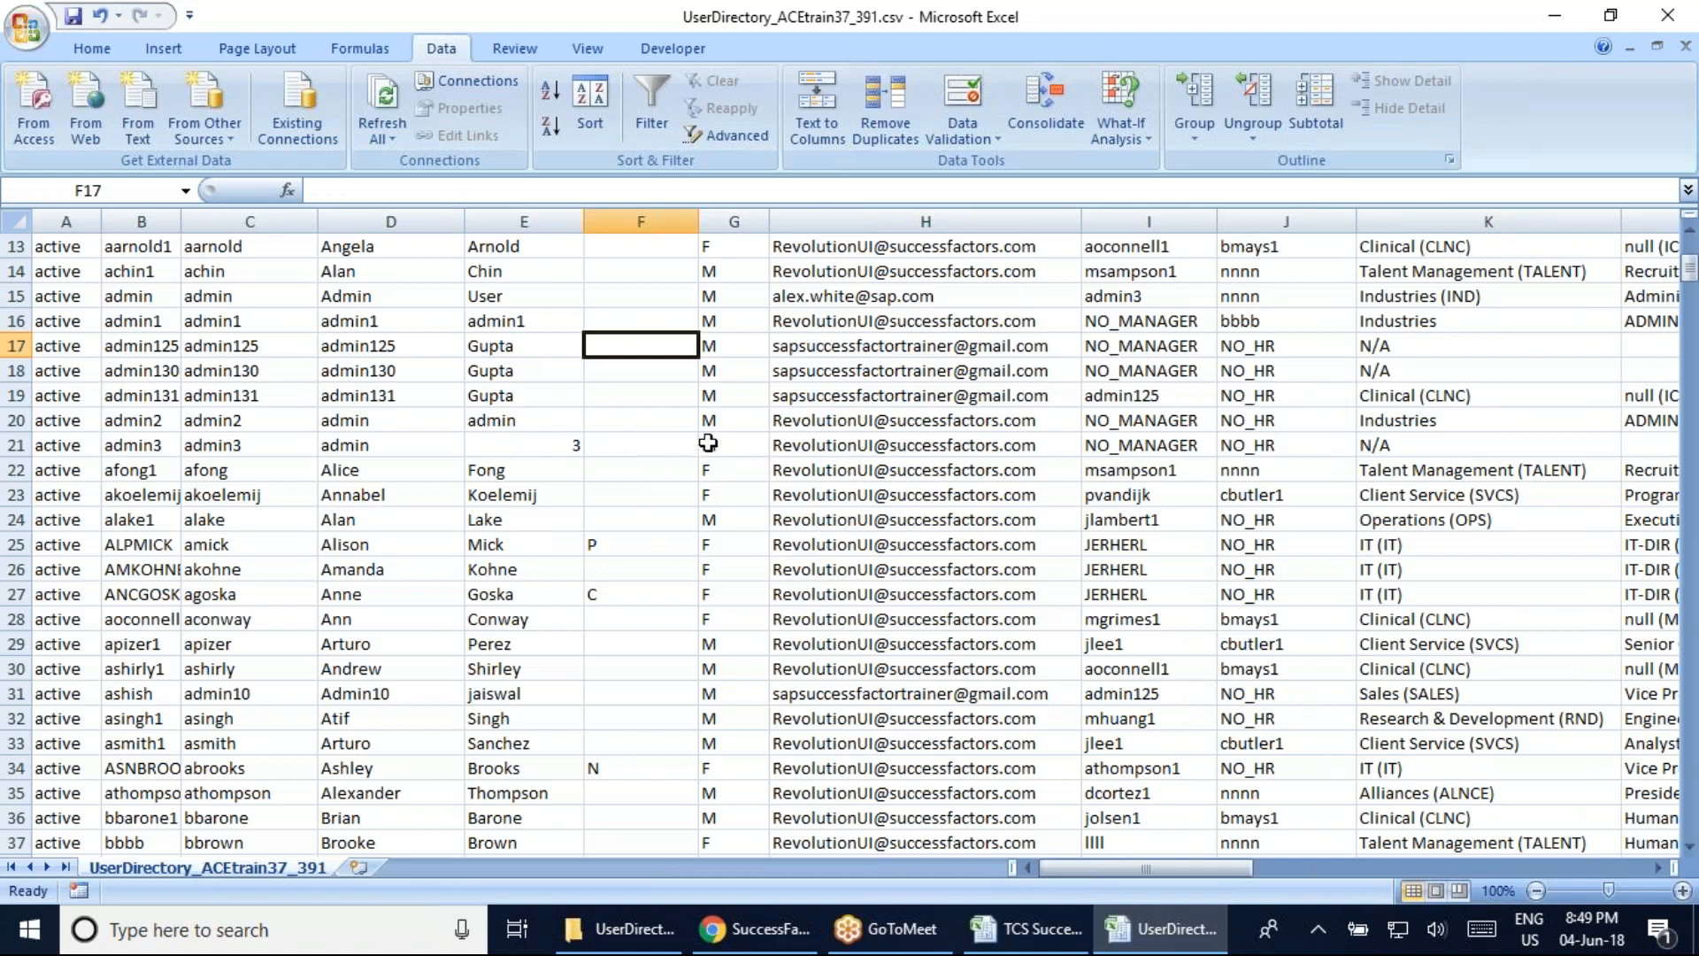
click(1666, 16)
drag(1691, 269, 1690, 251)
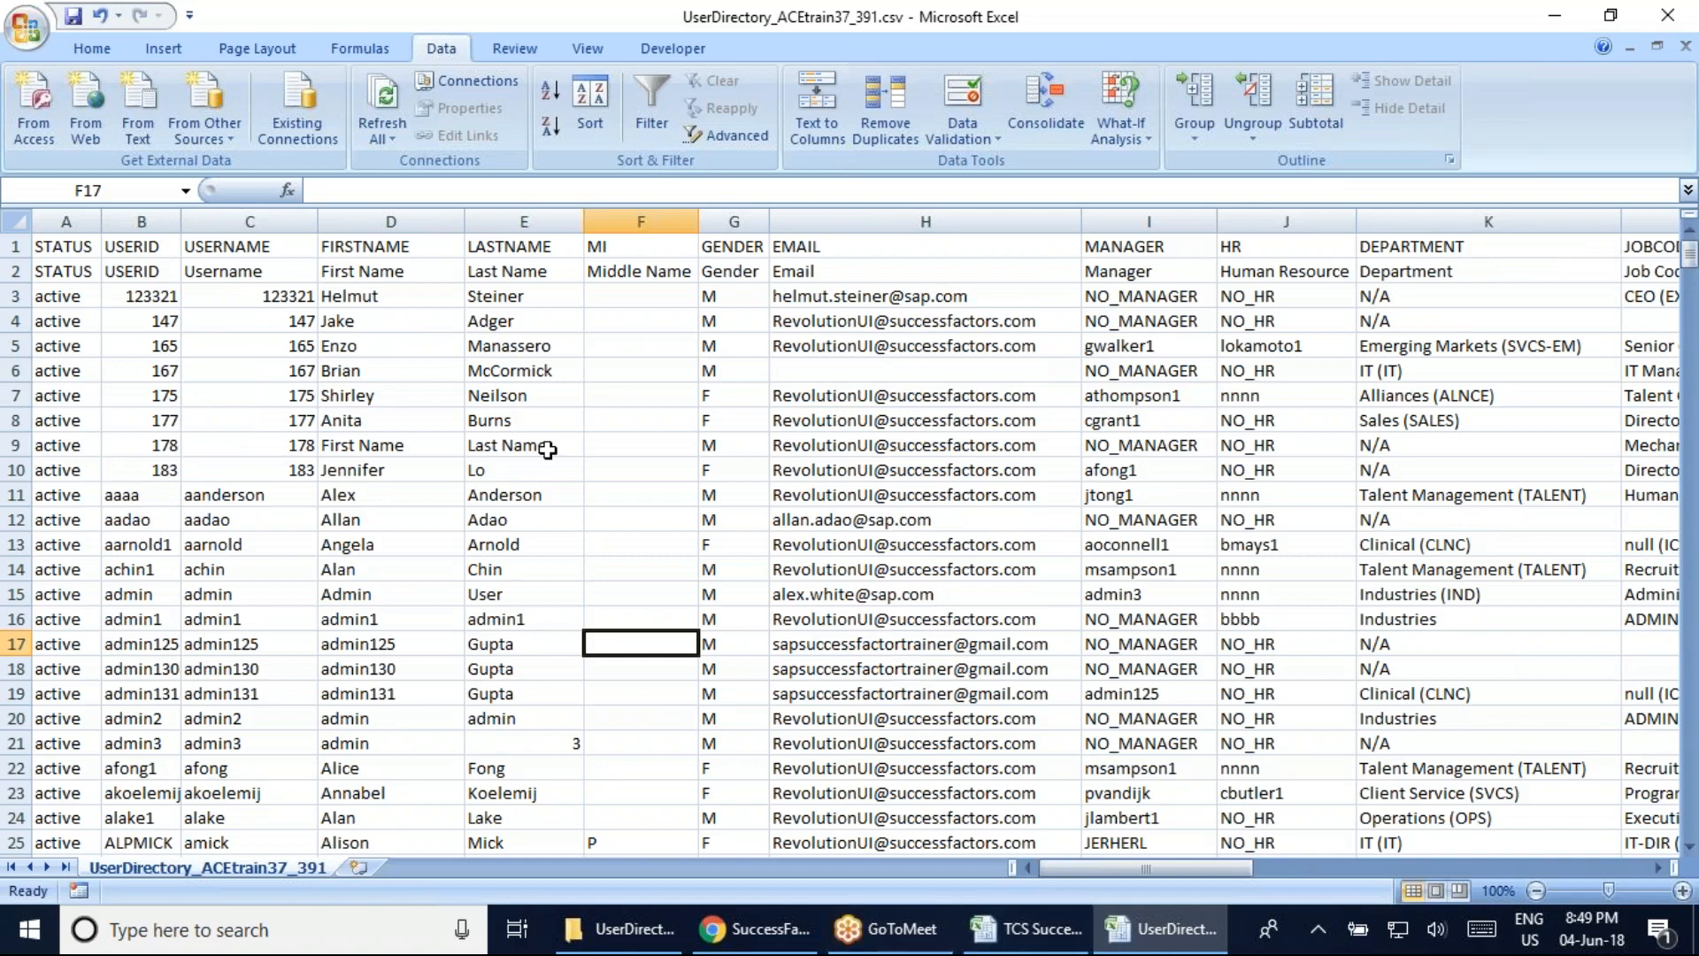
drag(165, 308, 1242, 366)
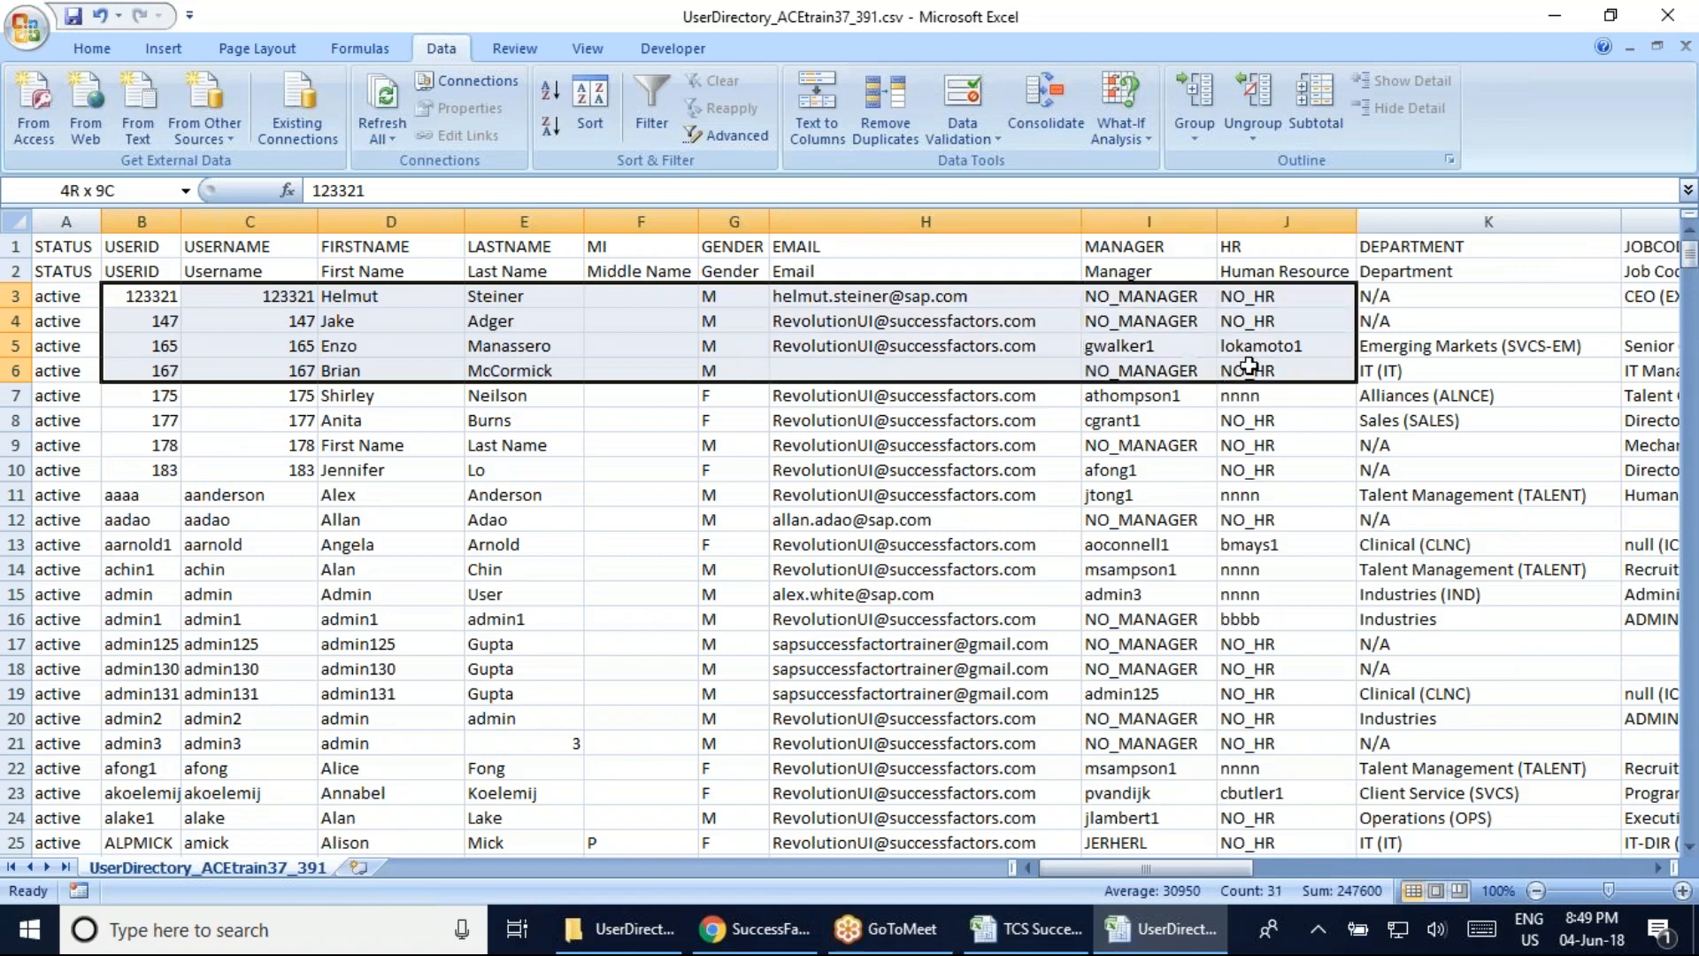
click(619, 418)
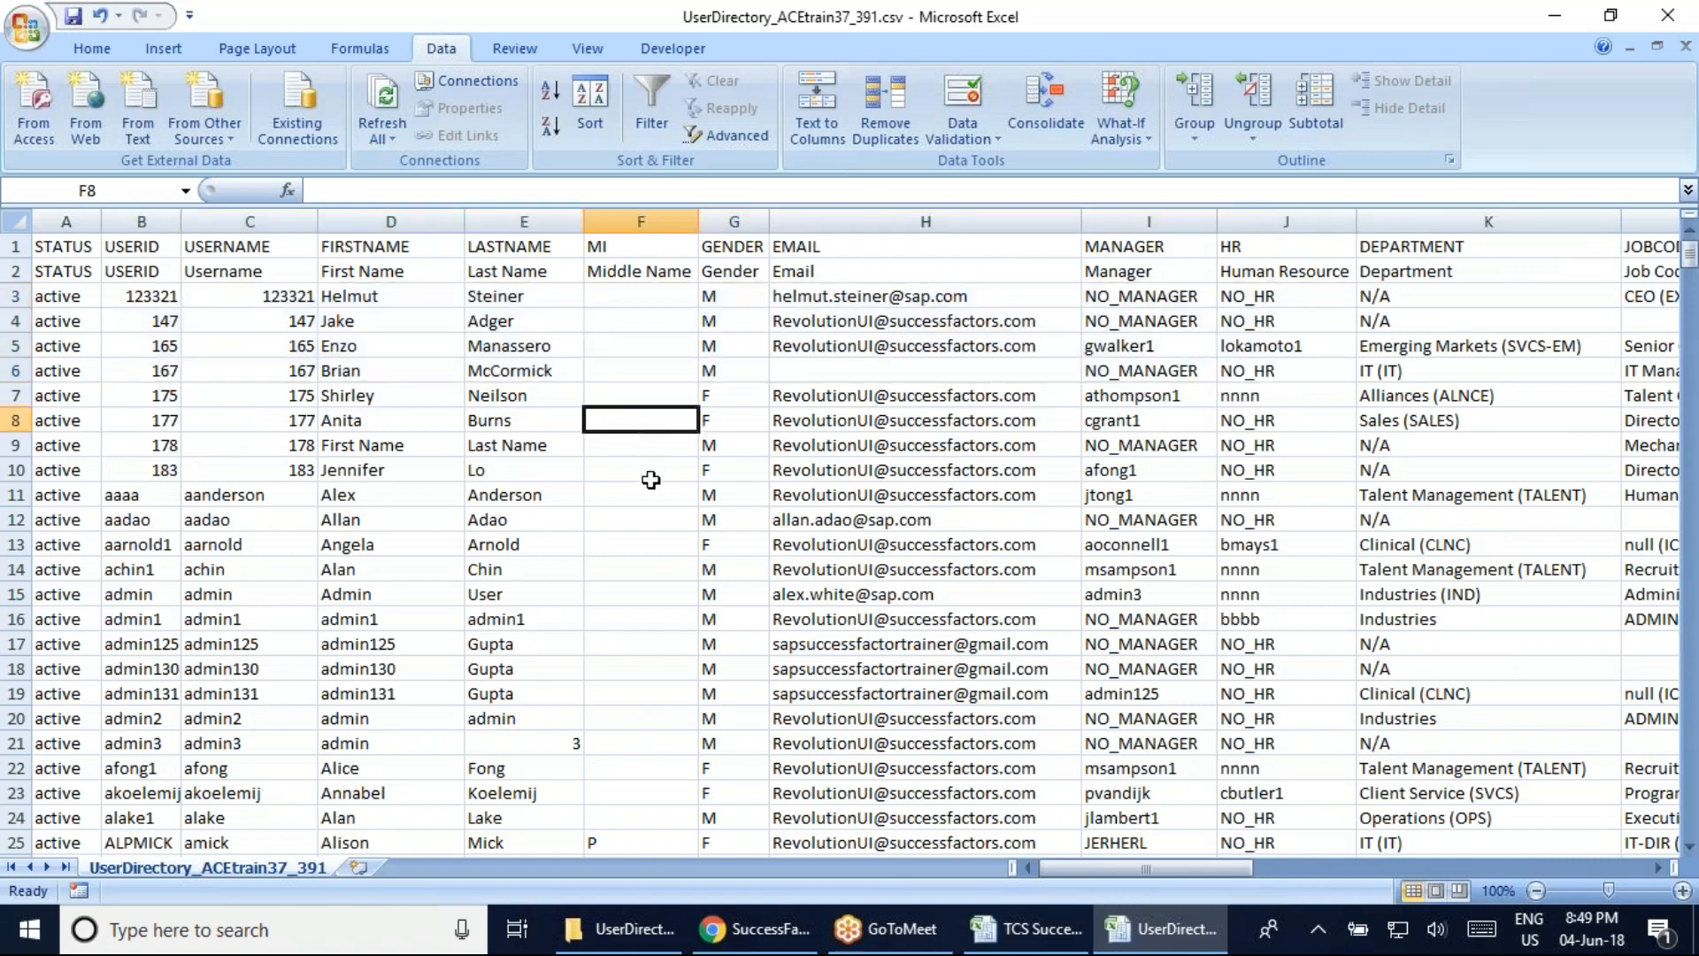
click(1669, 16)
click(1192, 215)
click(1282, 24)
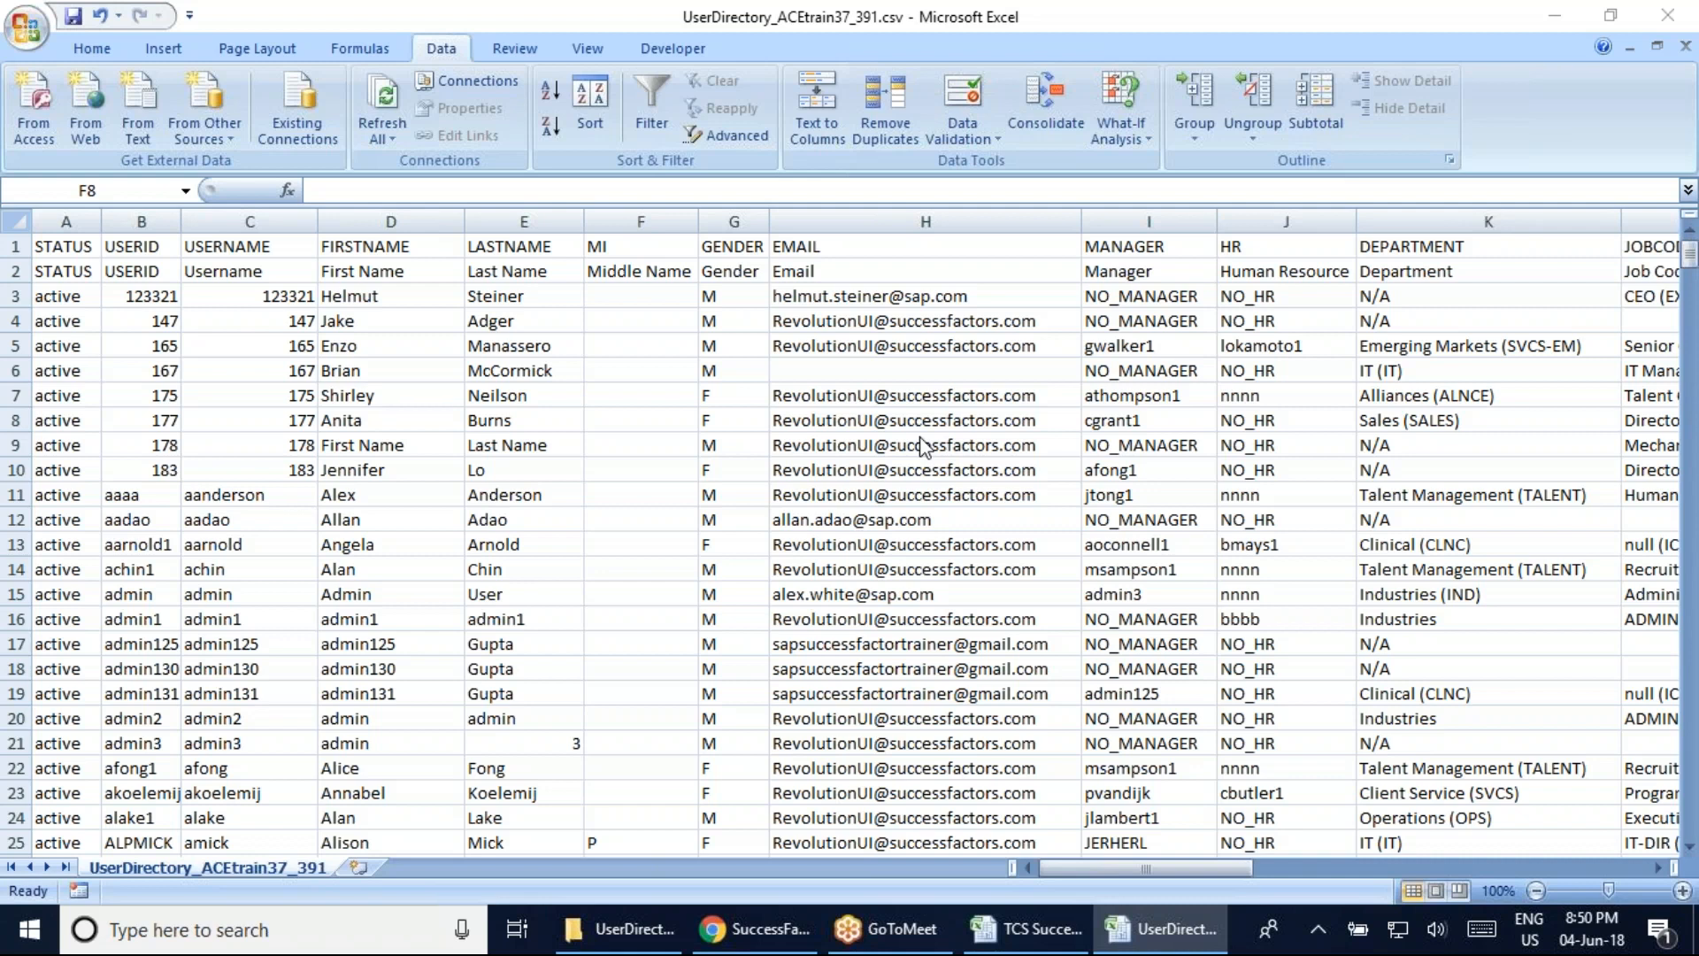
click(666, 423)
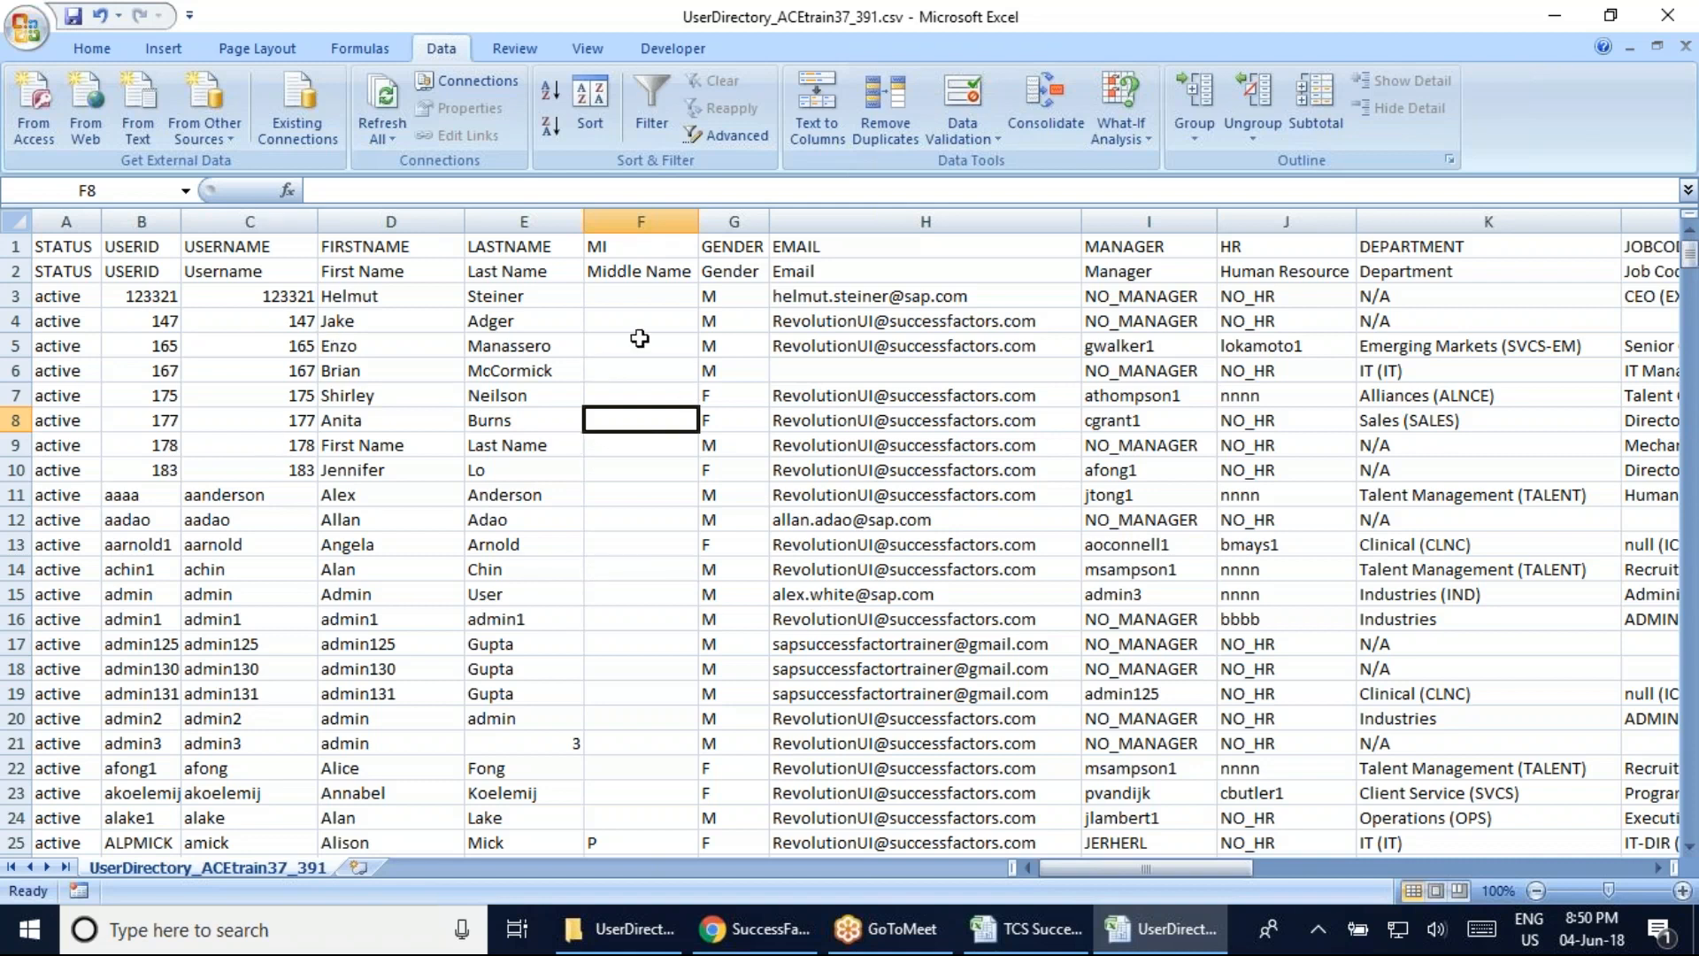
click(95, 301)
click(592, 350)
click(1012, 394)
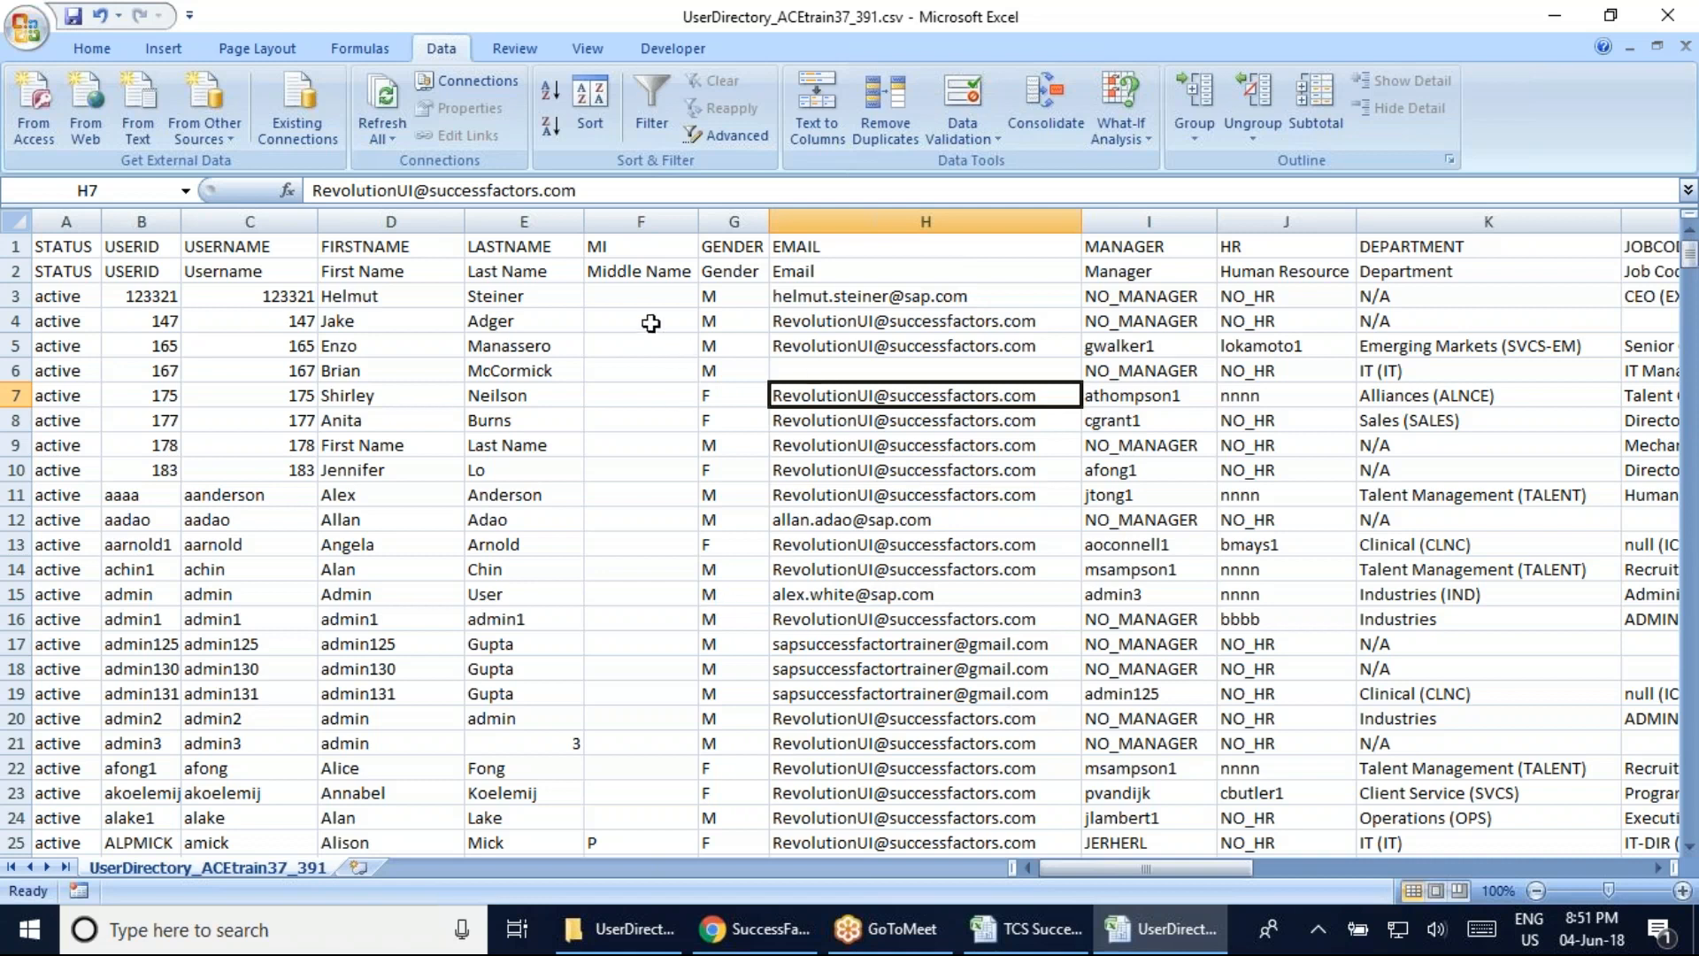
click(649, 301)
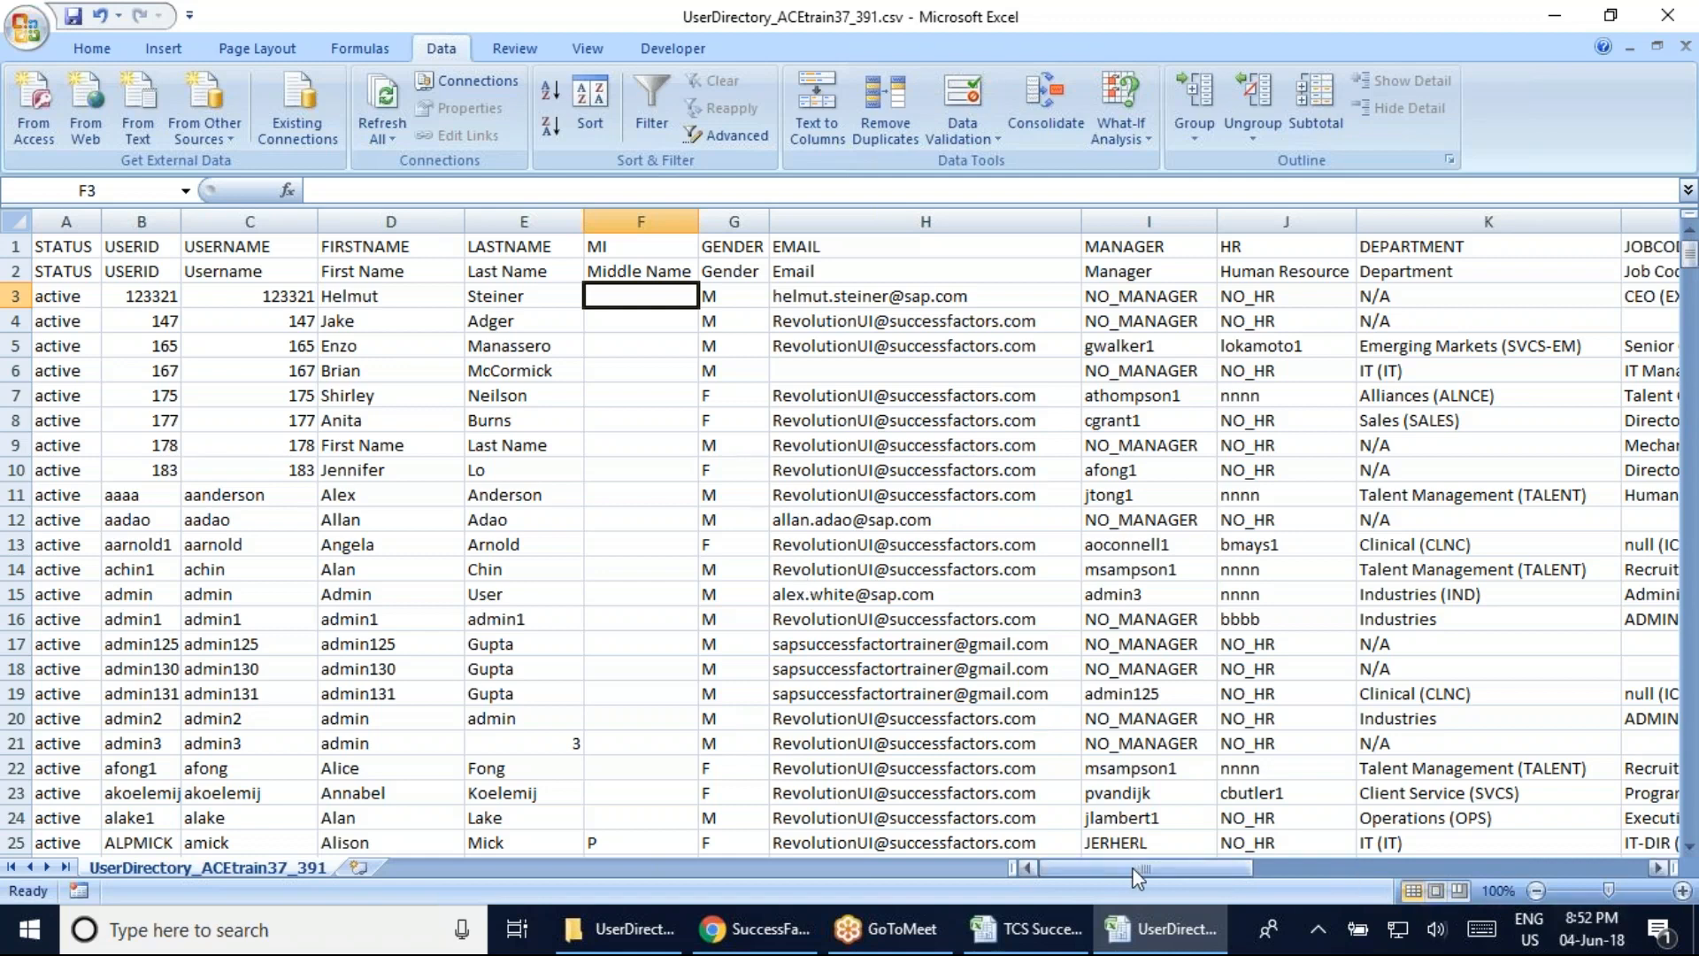
Scroll through the user list from the row-11 first name, then switch to the TCS Successfactor Batch workbook
click(348, 499)
scroll(372, 572, down, 20)
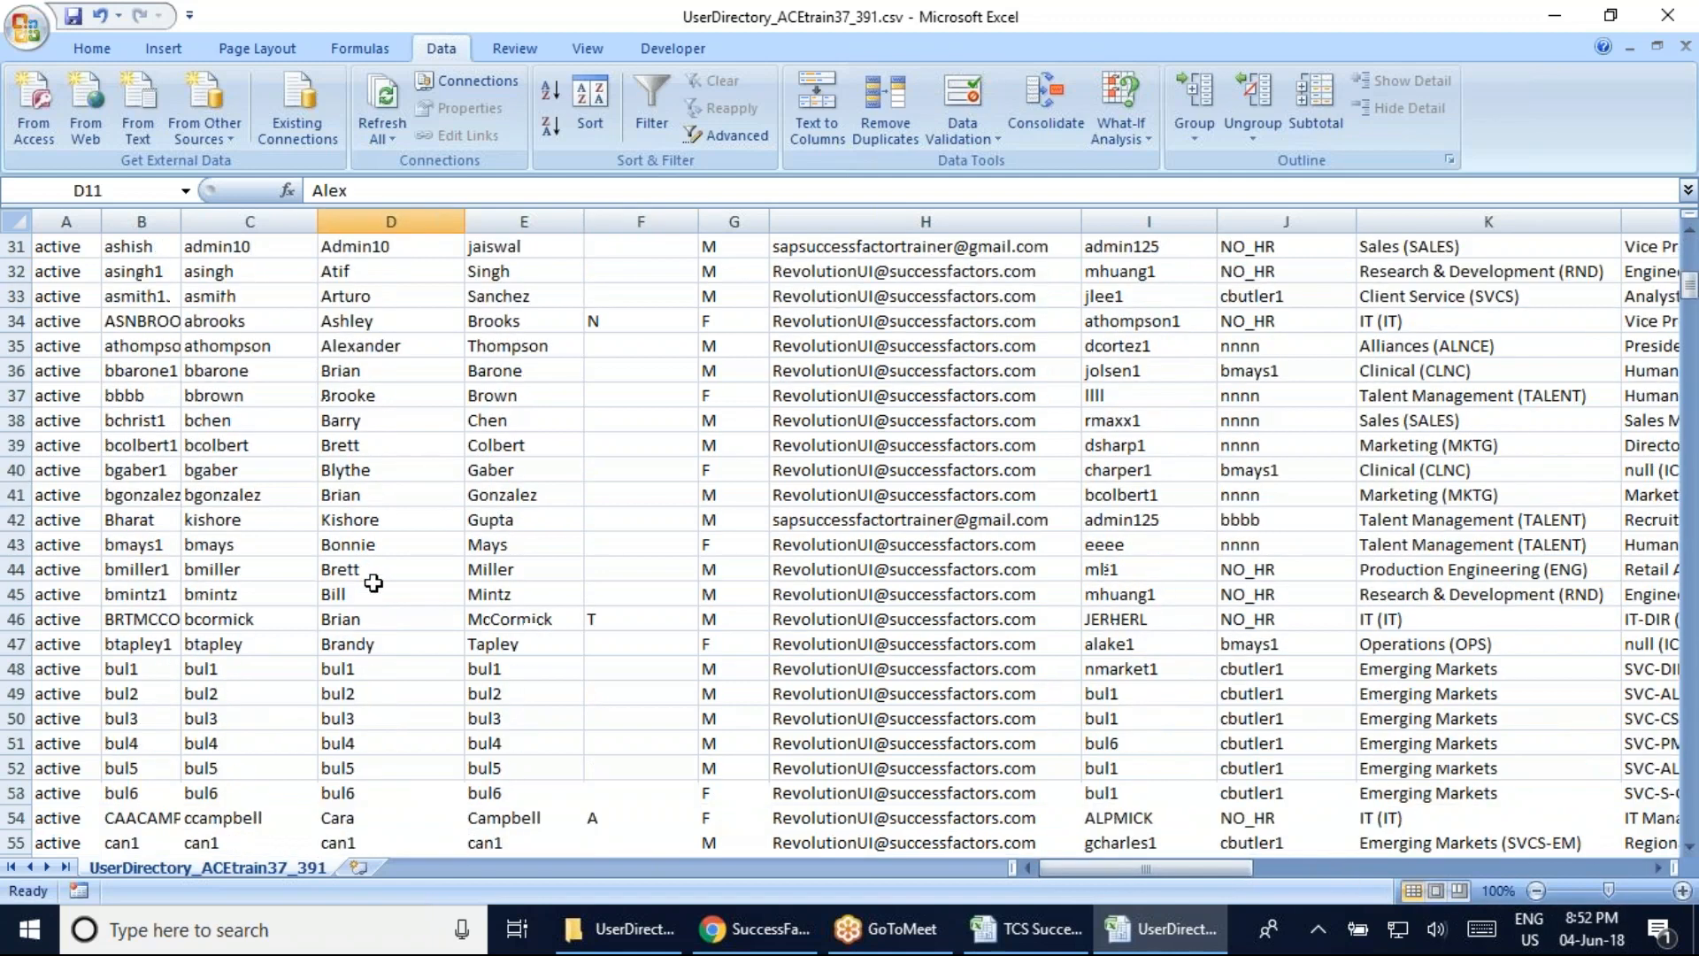
scroll(455, 650, down, 20)
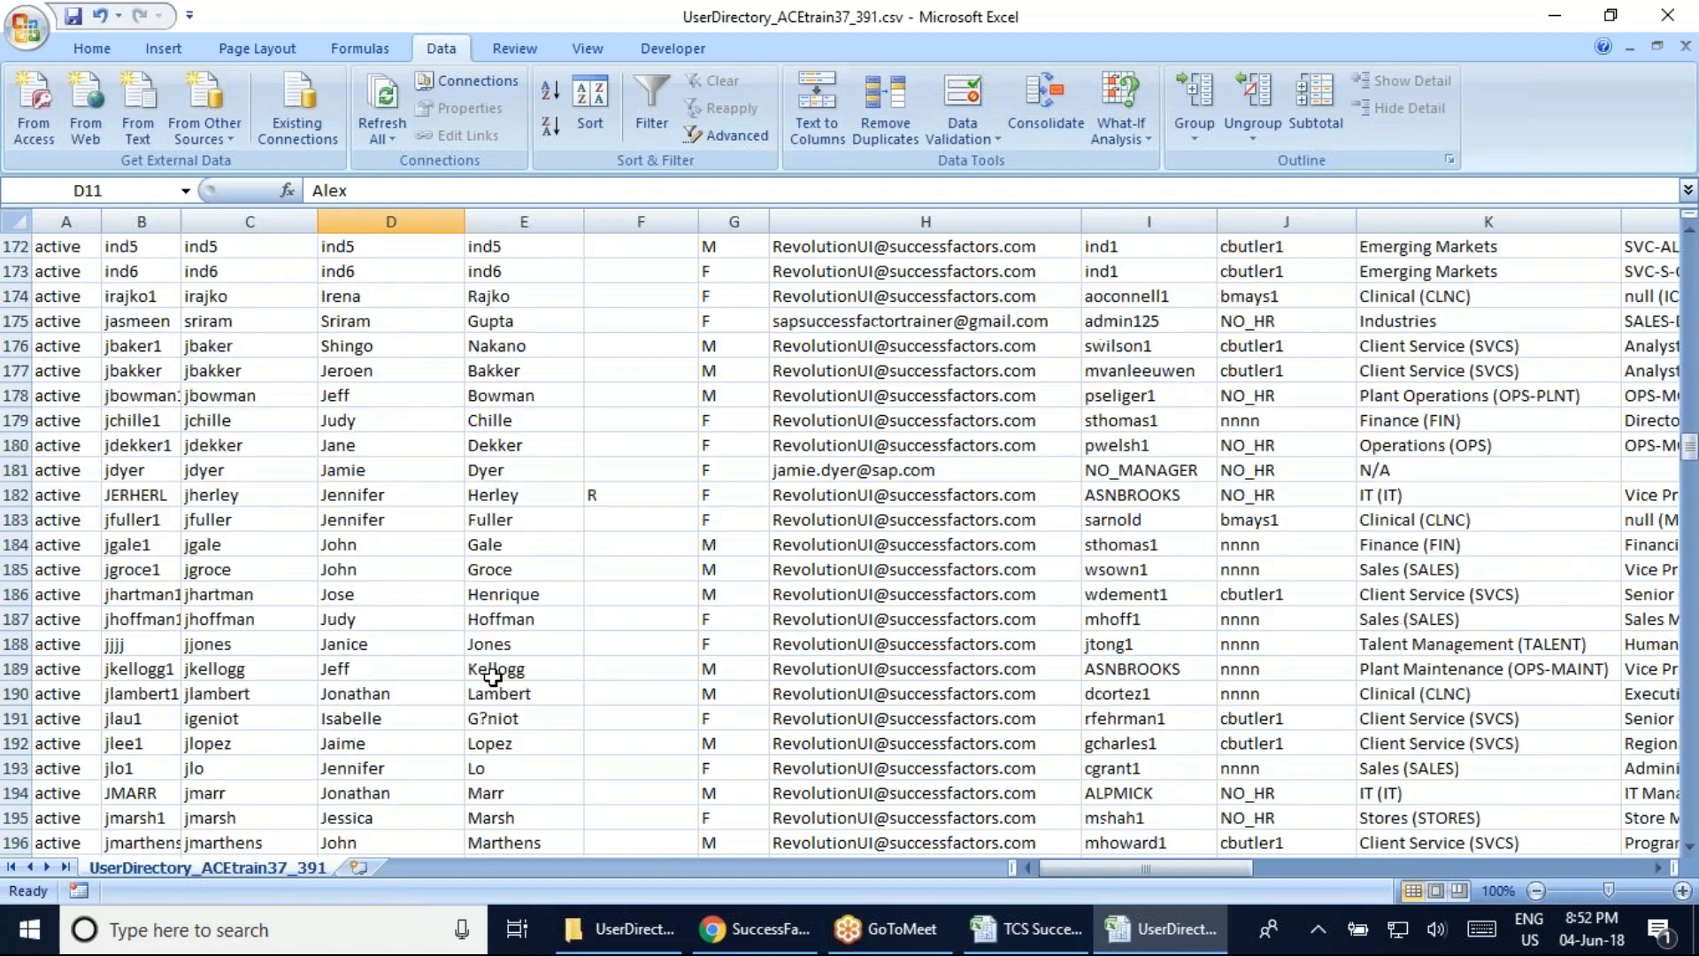
scroll(493, 680, up, 20)
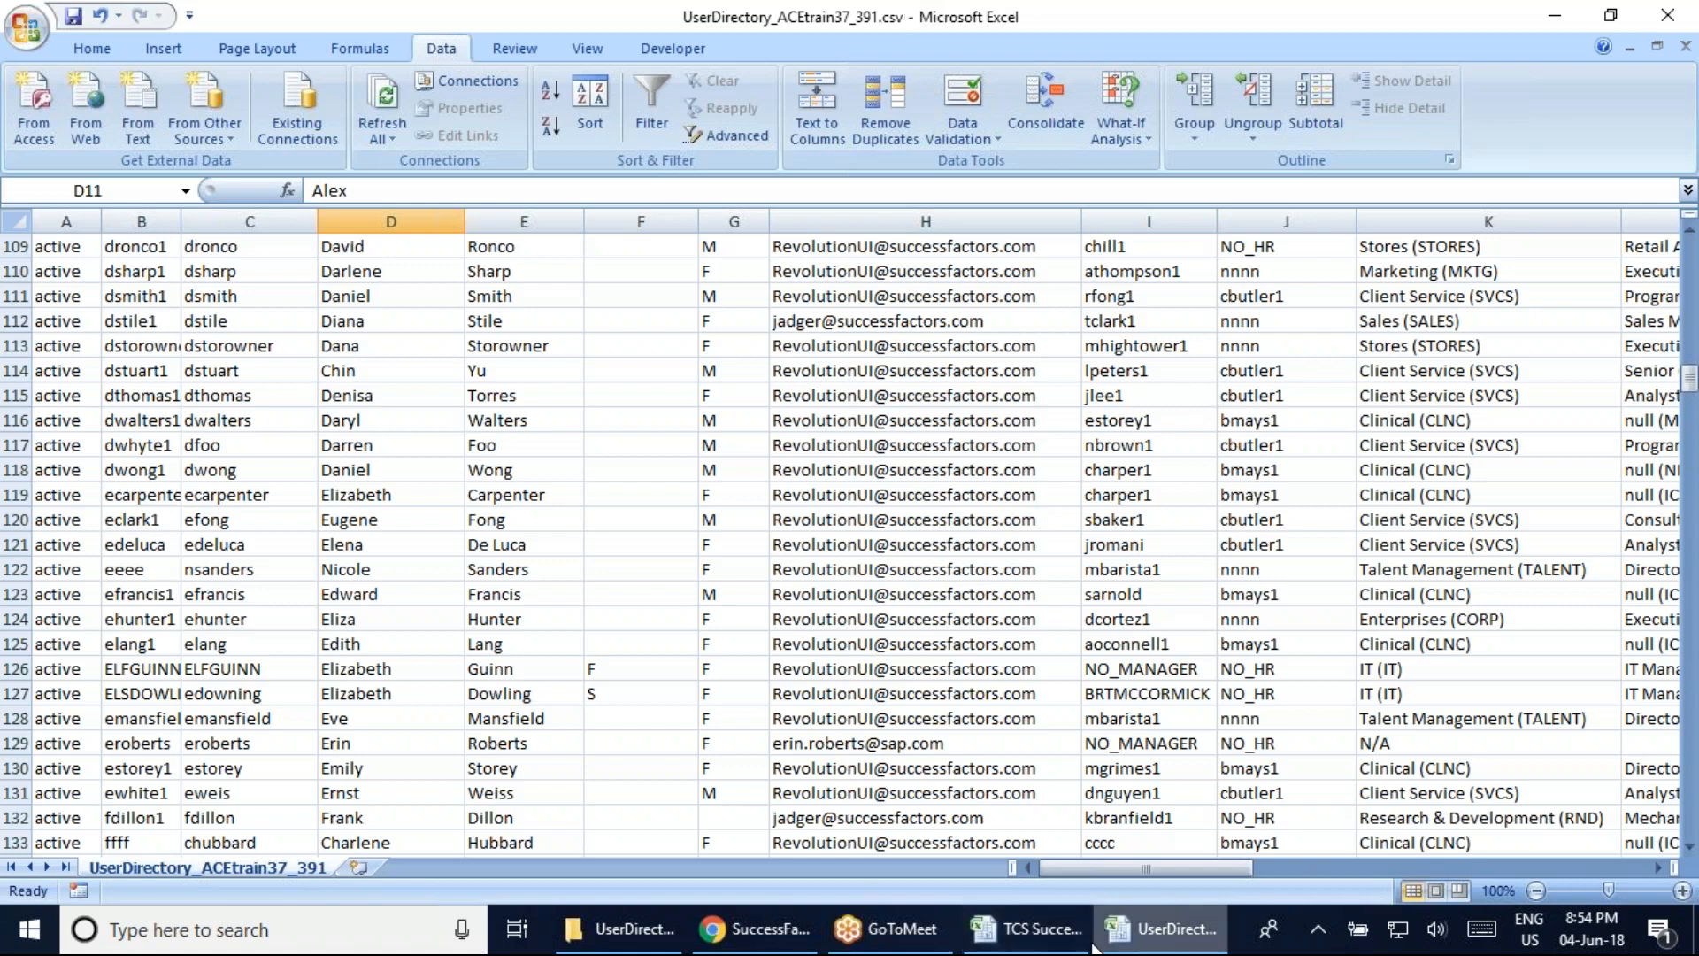
click(1027, 928)
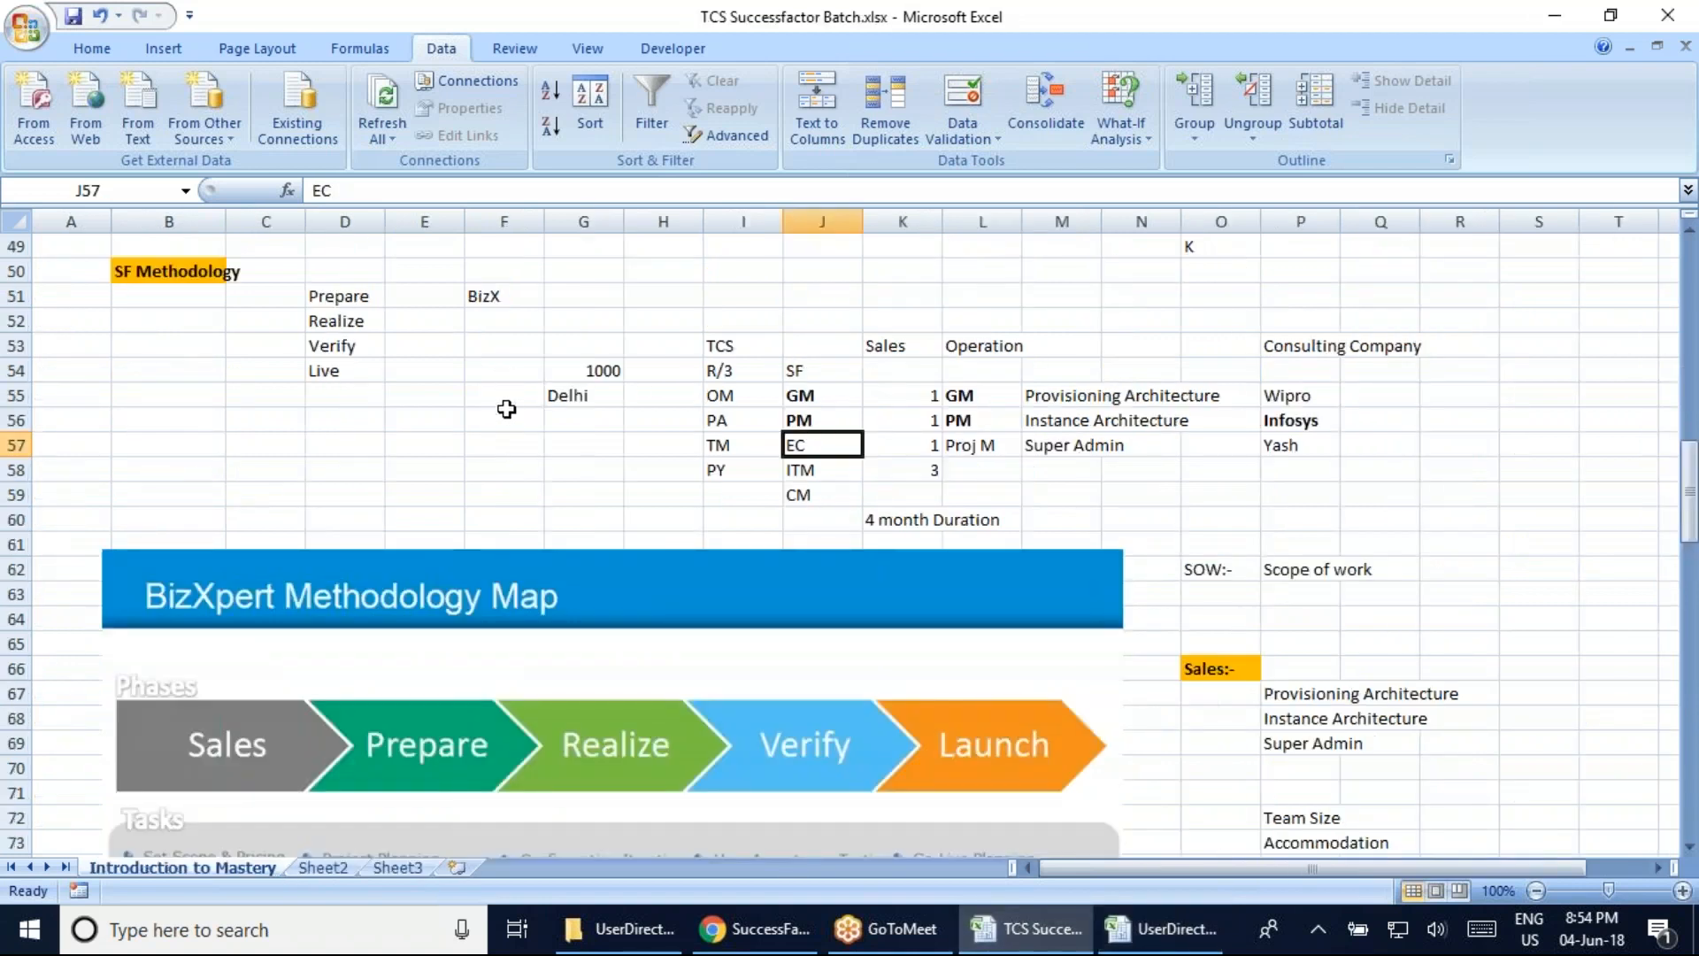
click(724, 345)
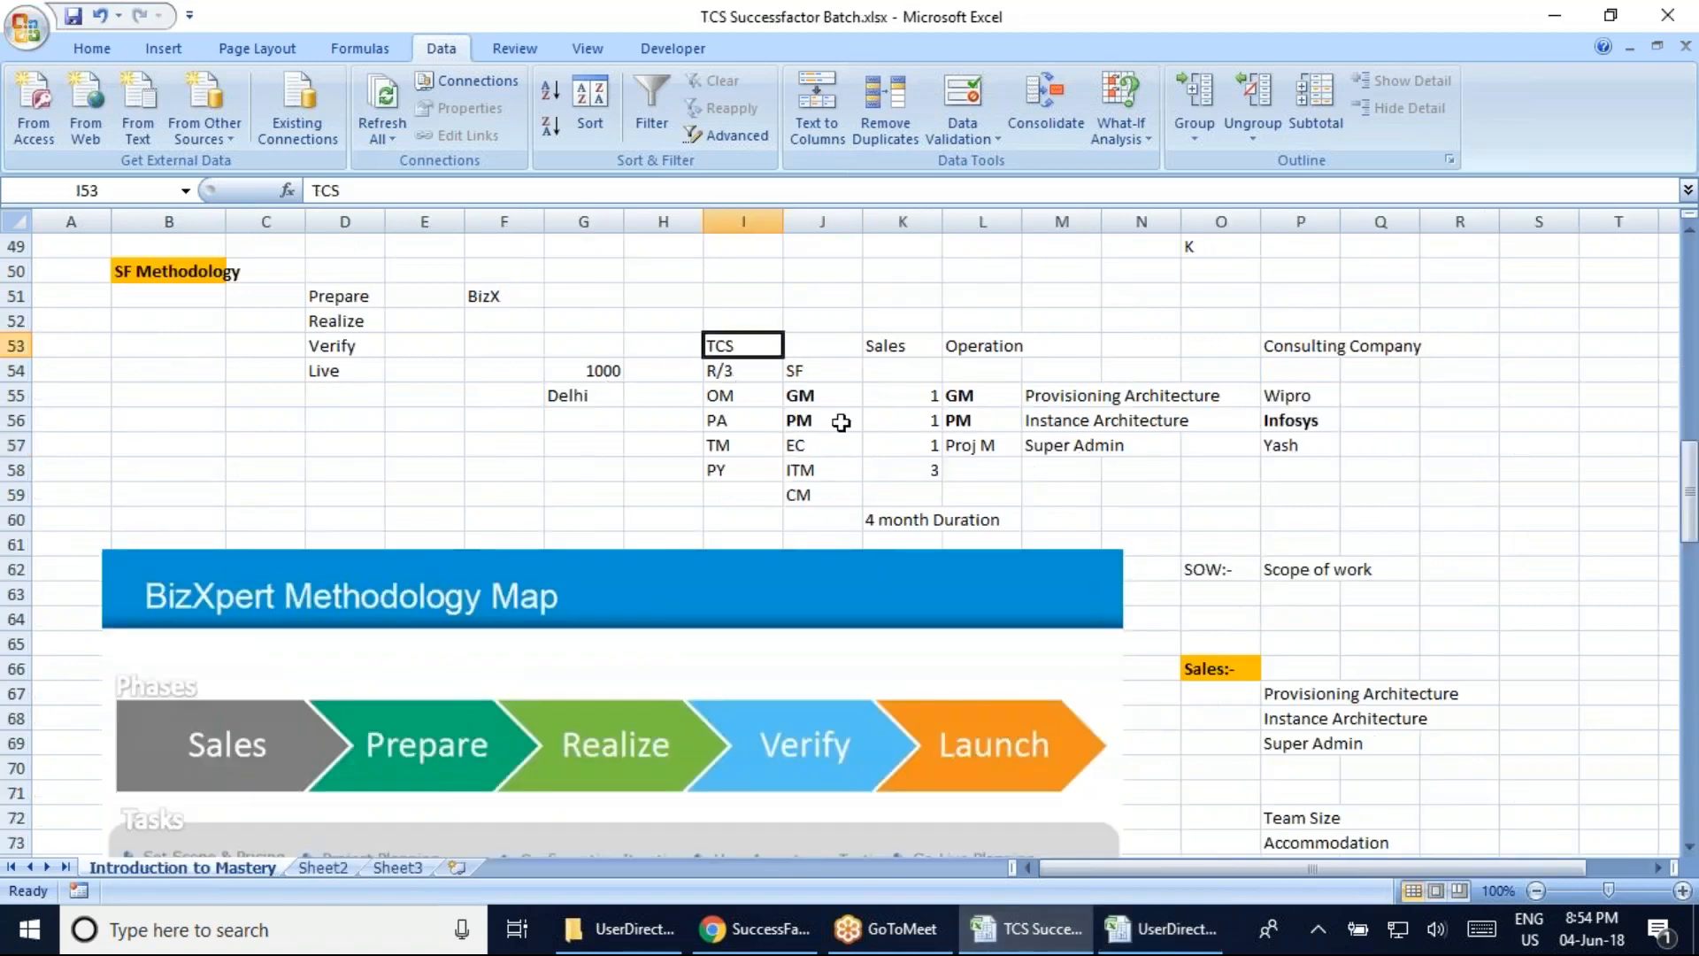
click(814, 395)
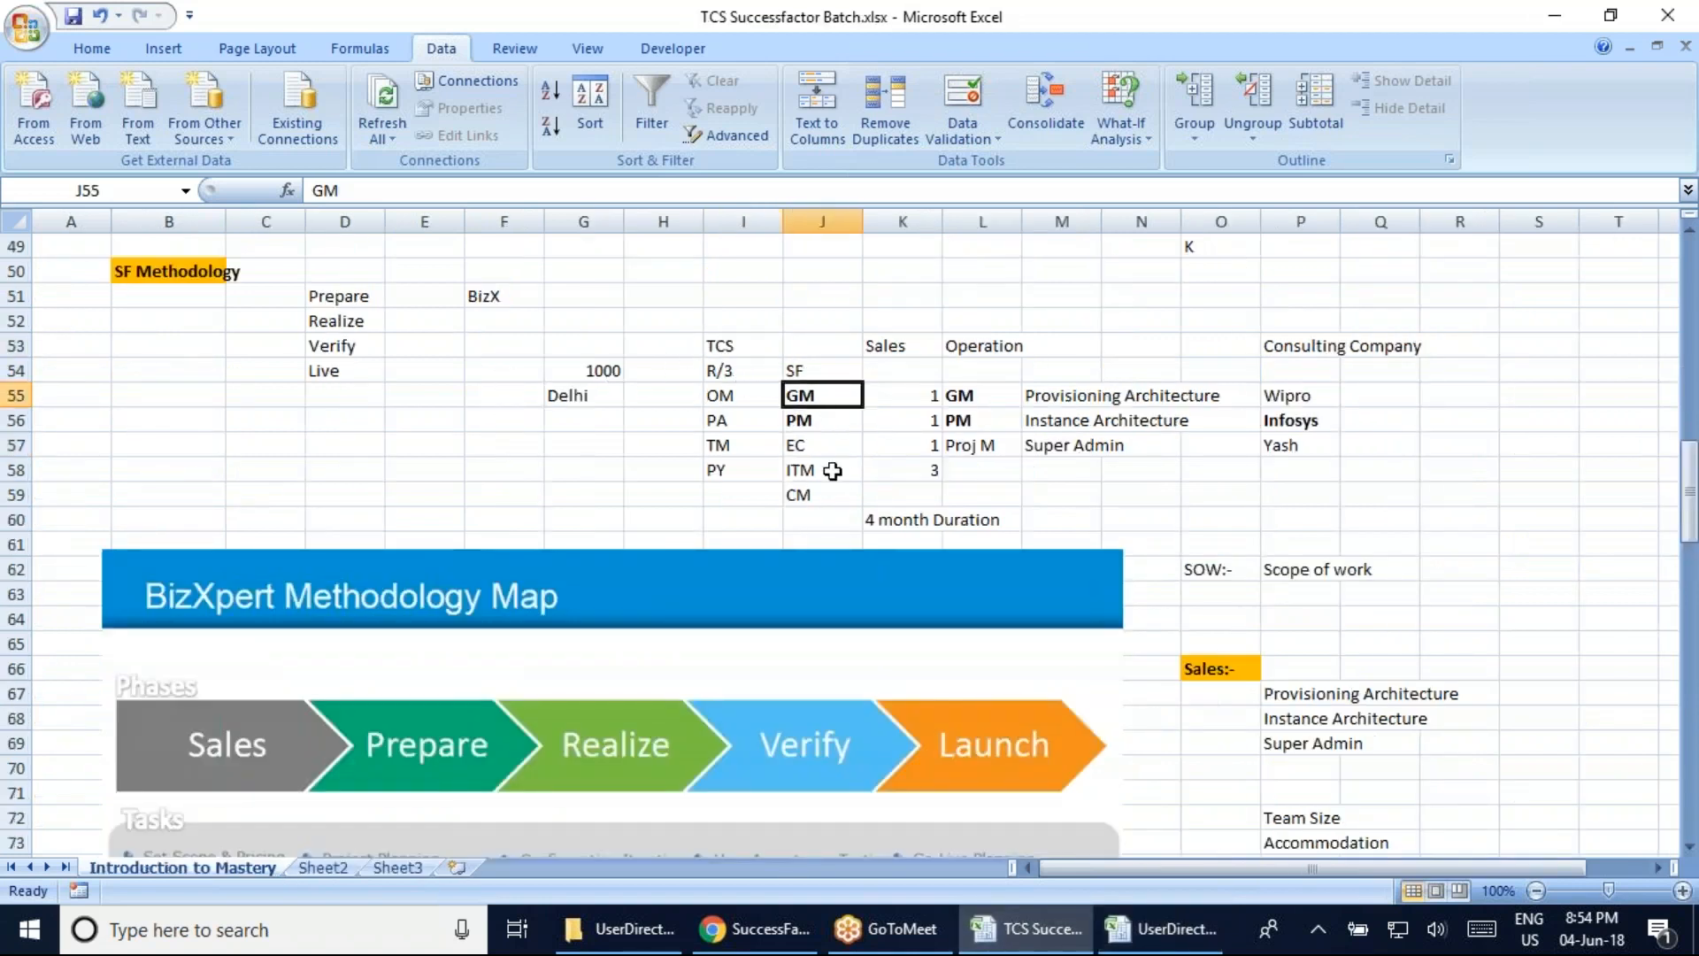
click(827, 423)
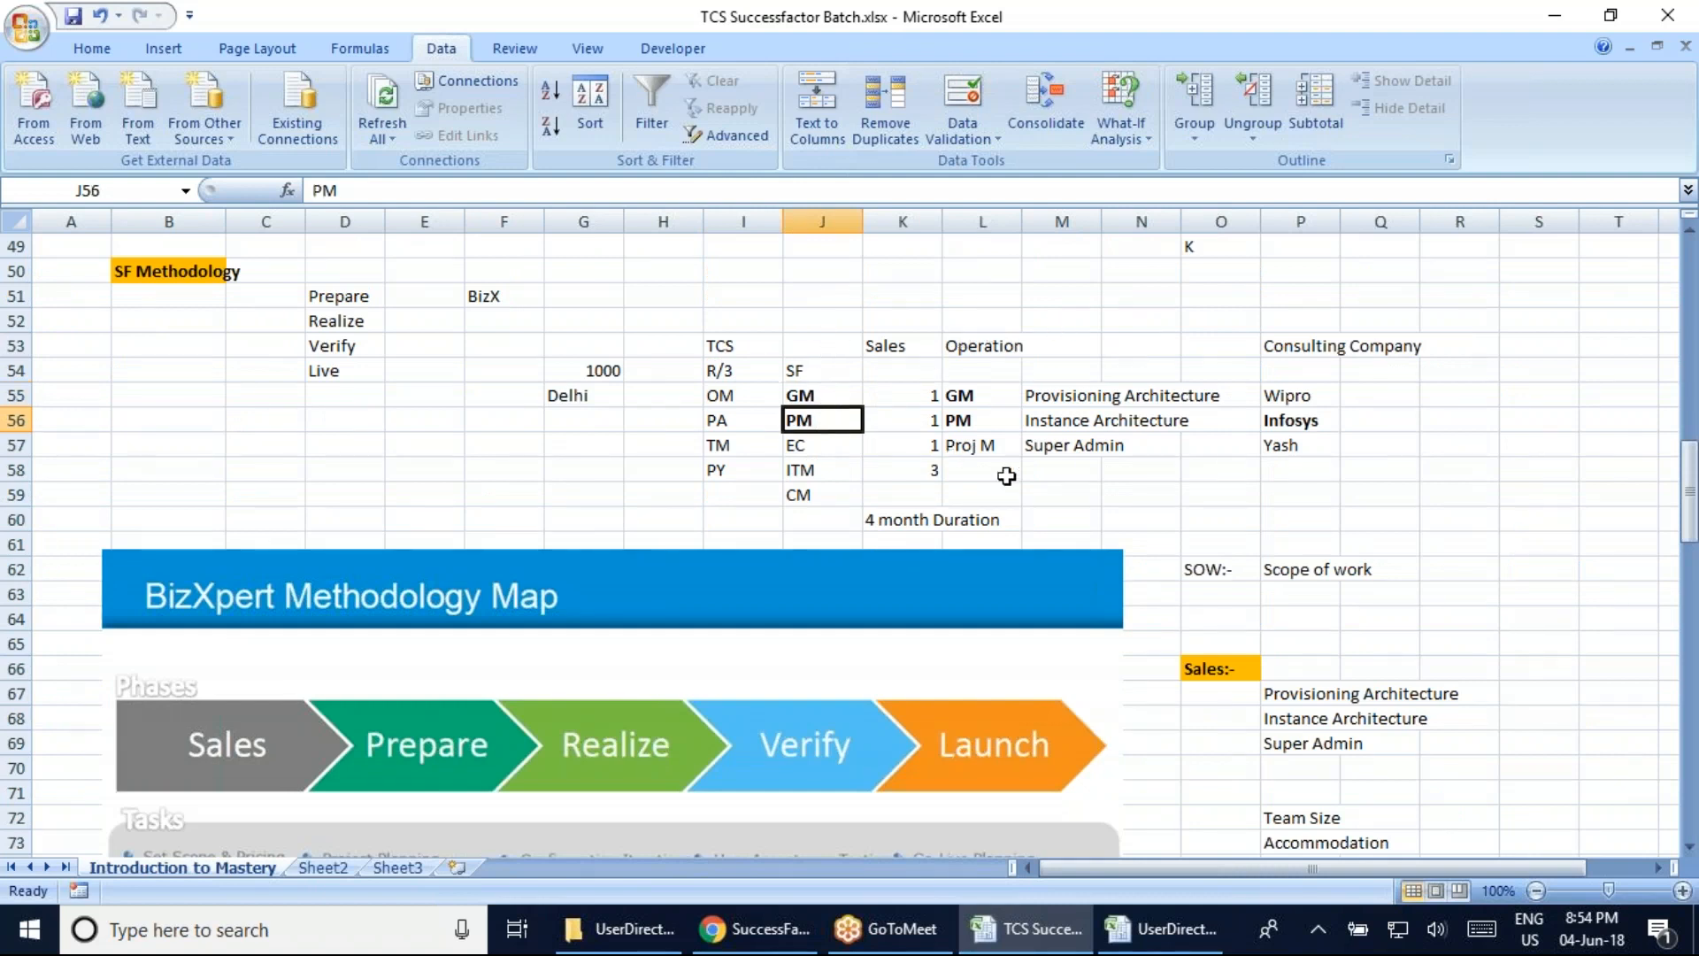
click(959, 348)
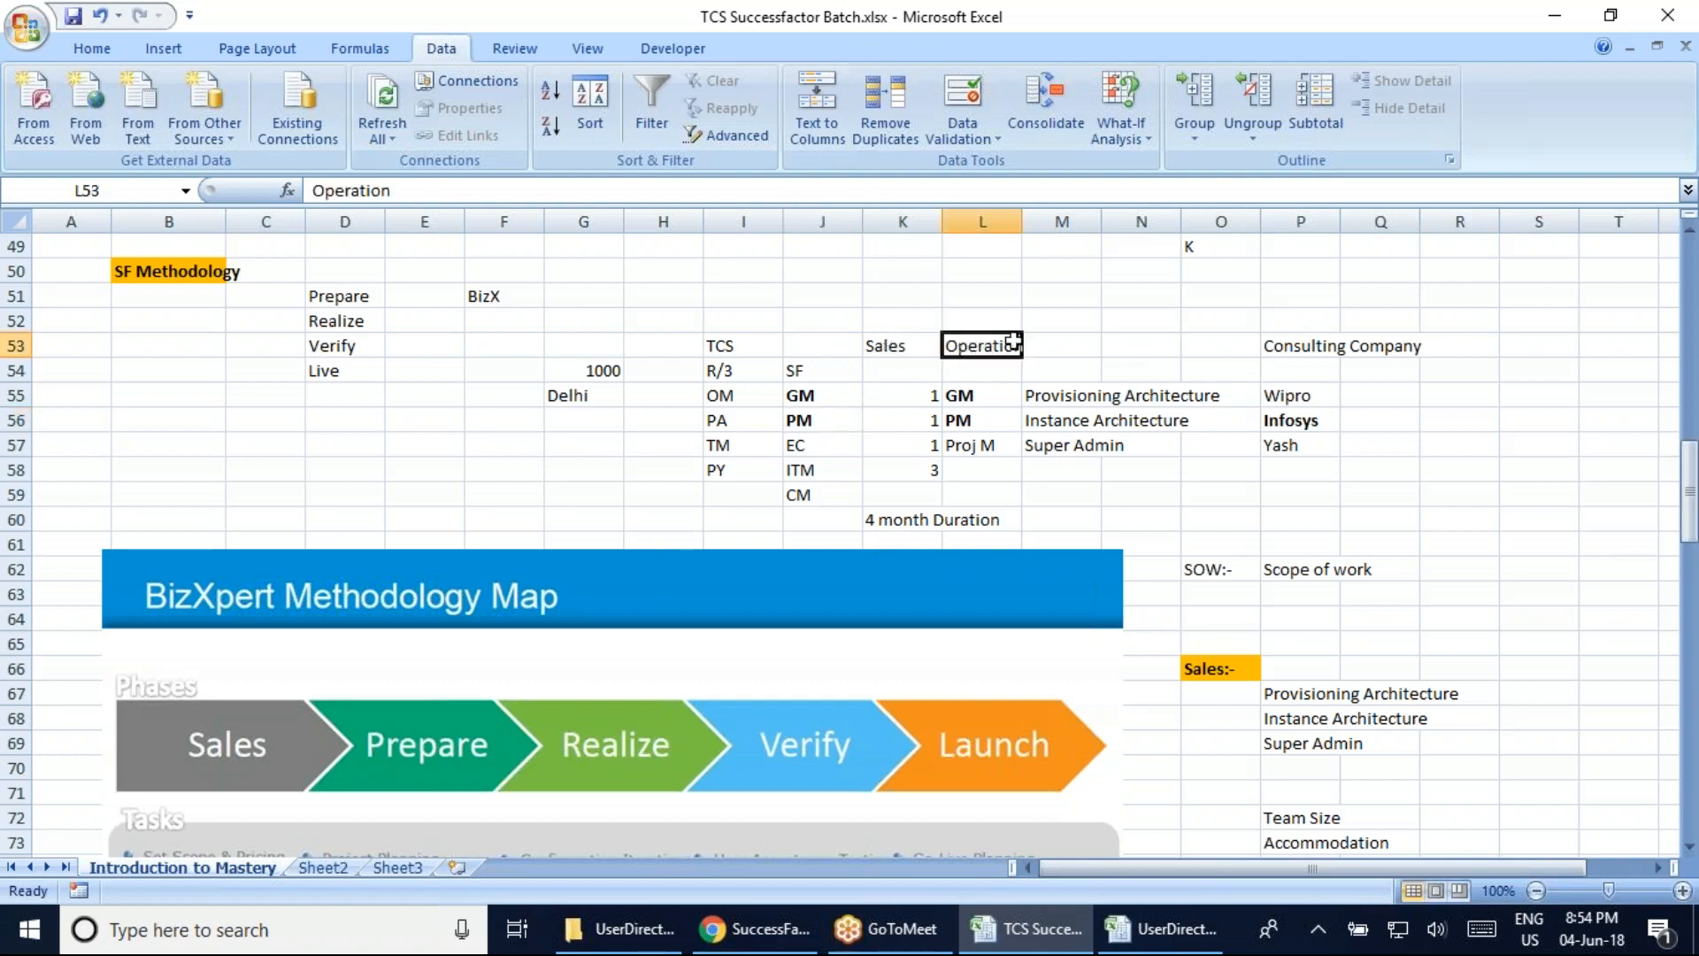
drag(1003, 398, 1001, 420)
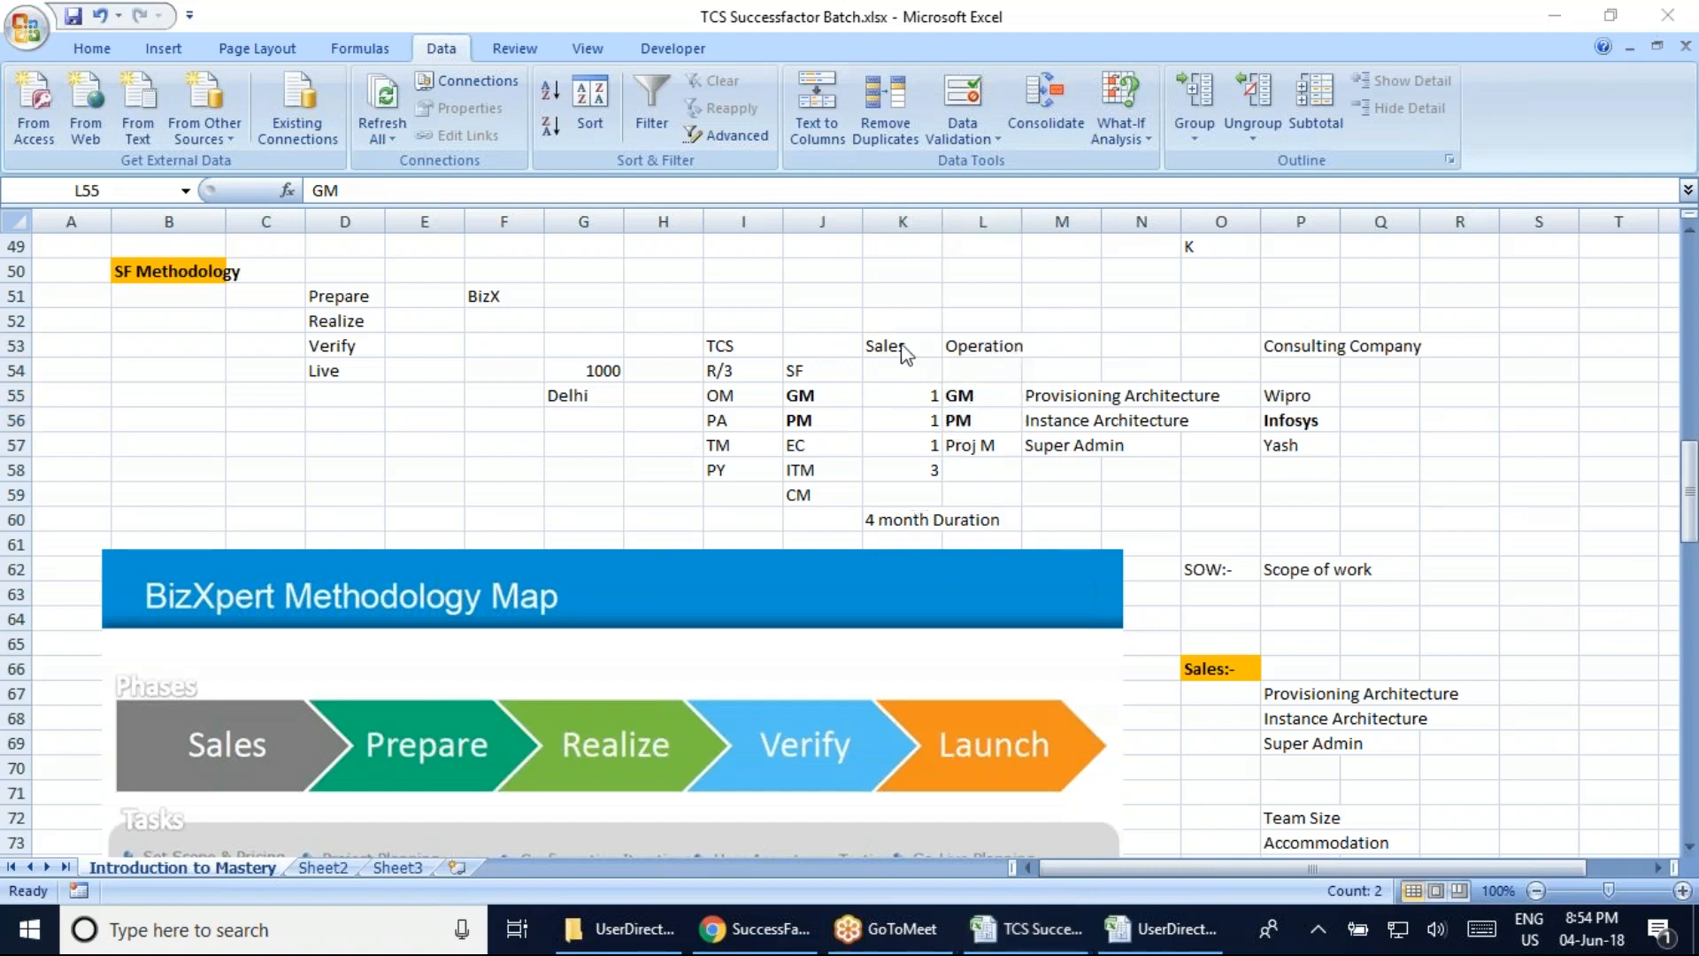
click(1303, 346)
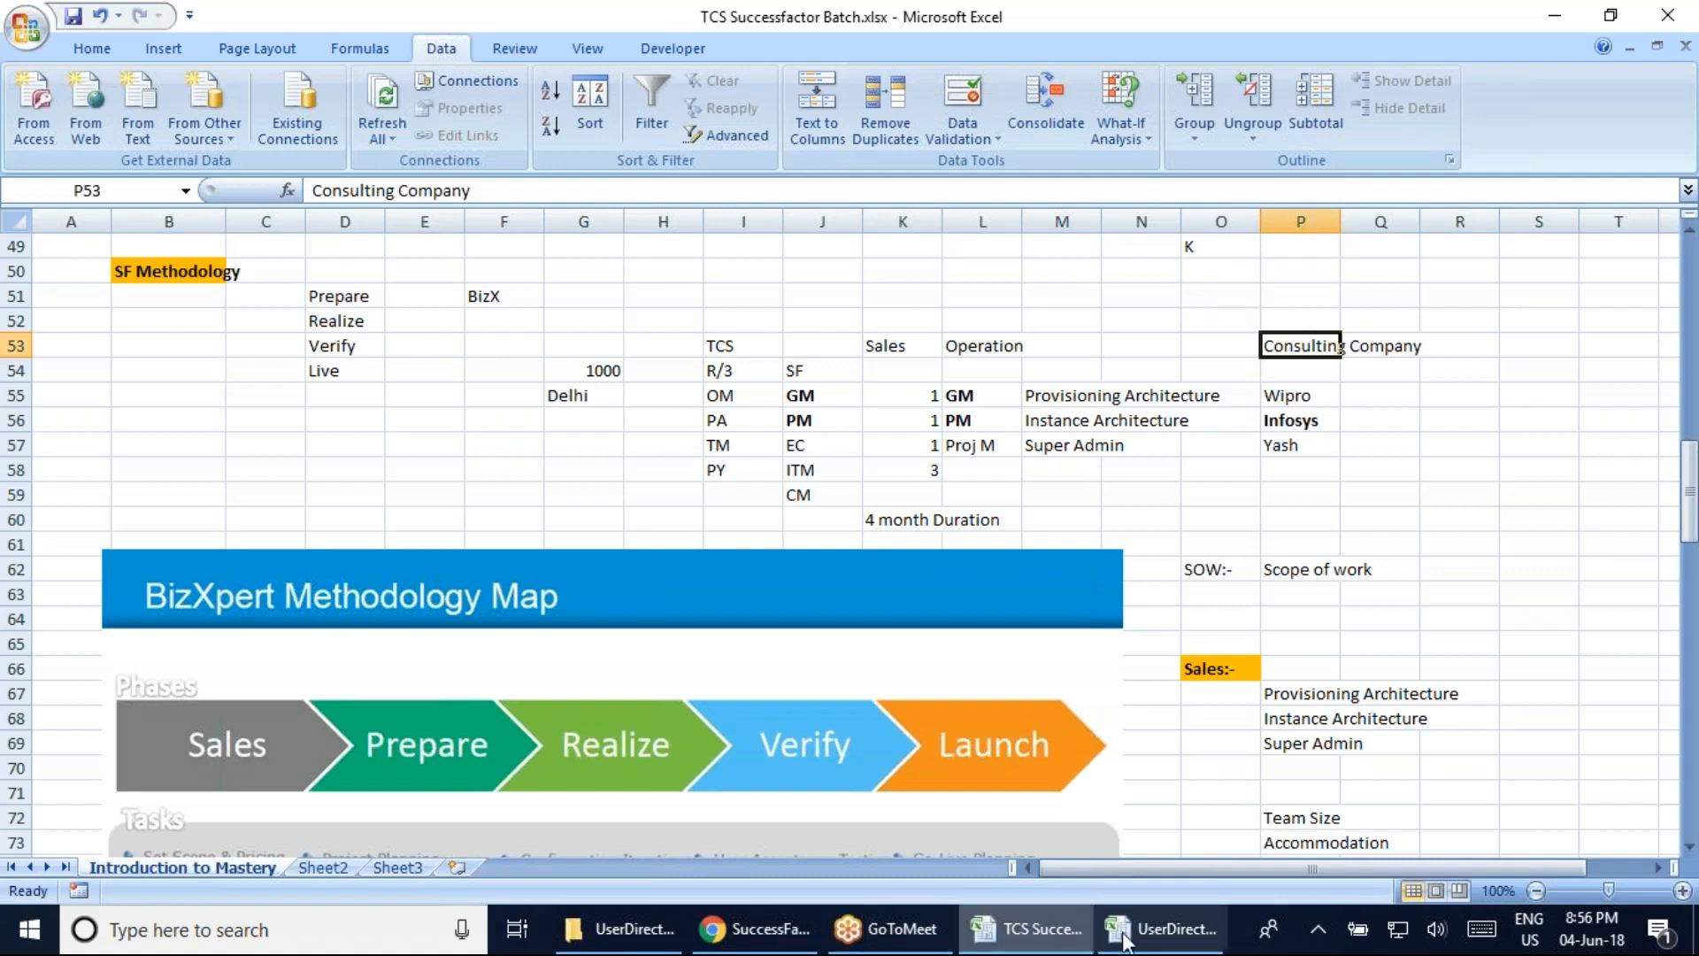
Switch from the TCS Successfactor Batch notes to the UserDirectory_ACEtrain37_391.csv file
click(1161, 928)
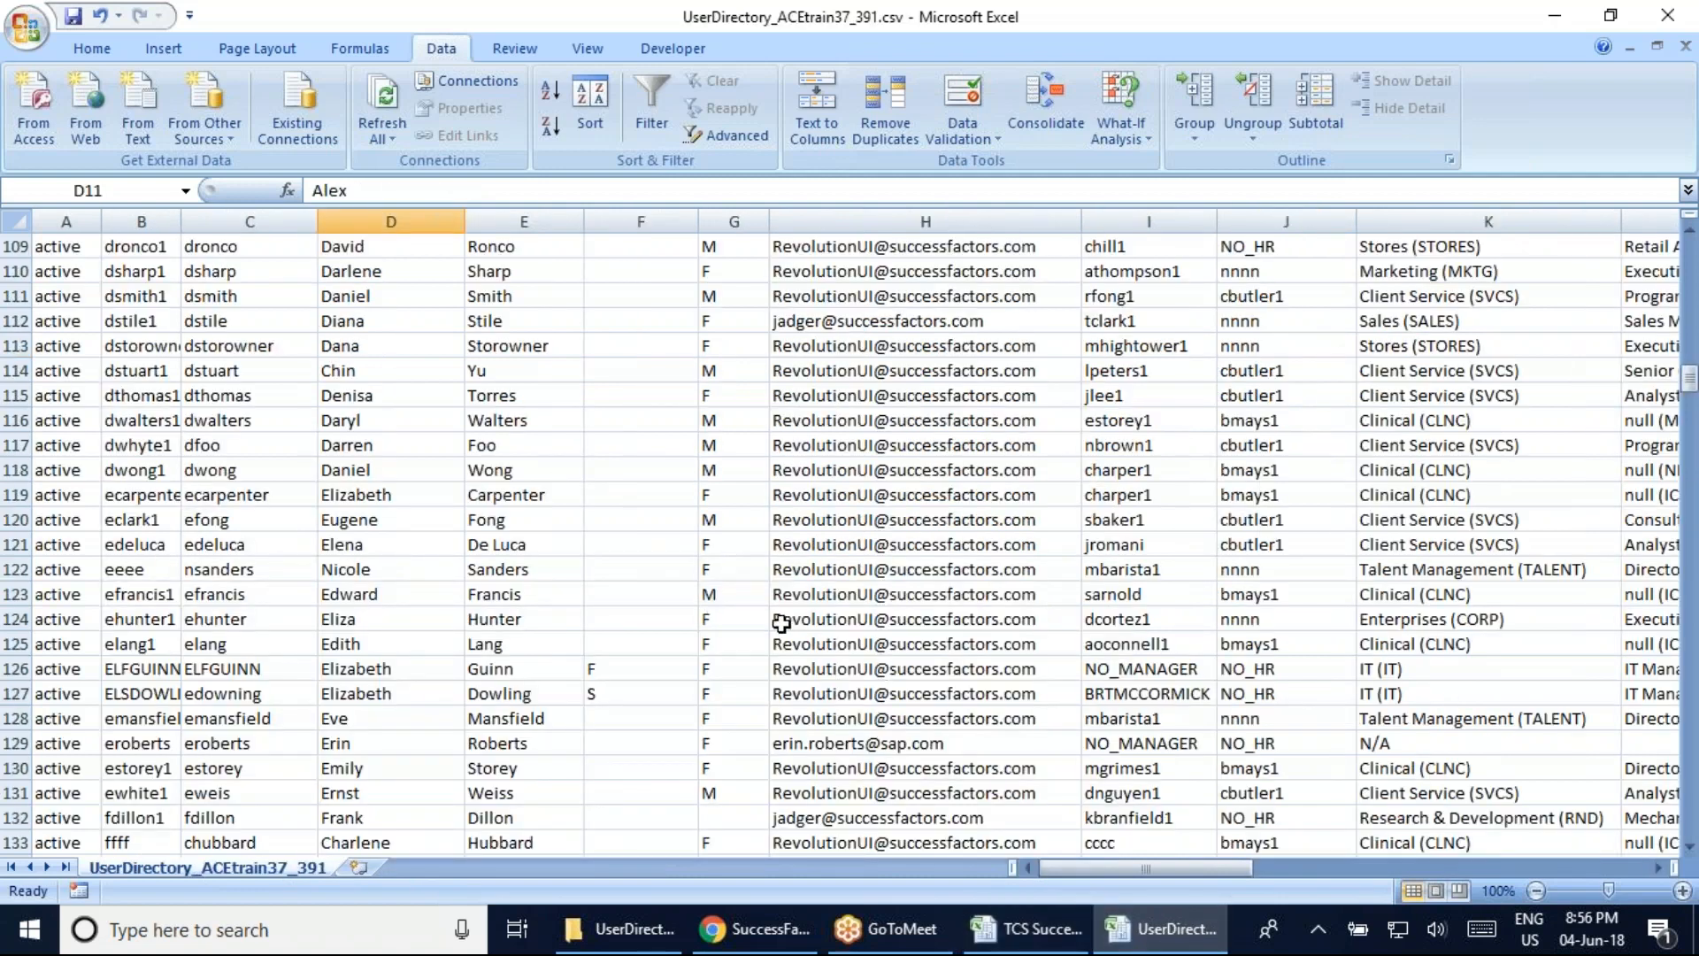